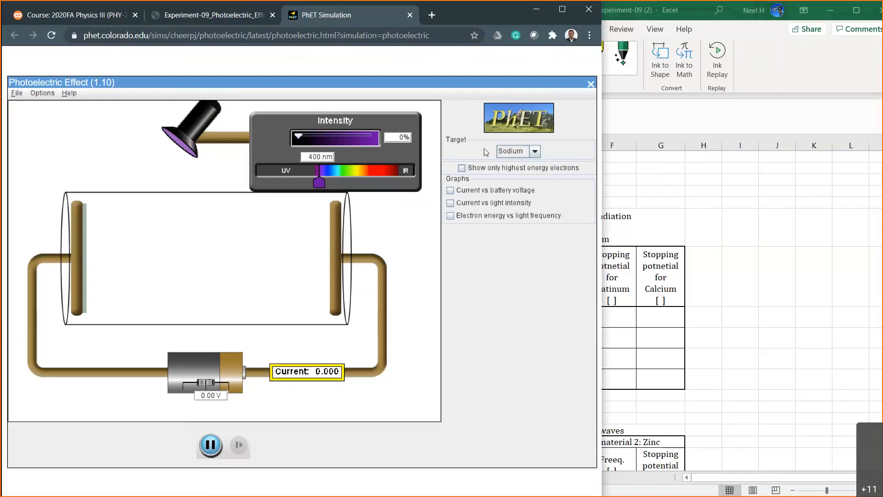
click(534, 151)
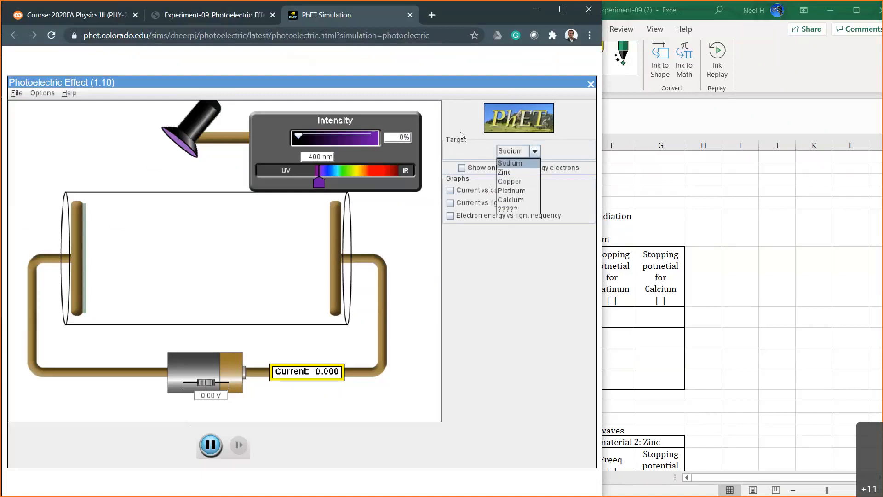
click(454, 183)
click(461, 168)
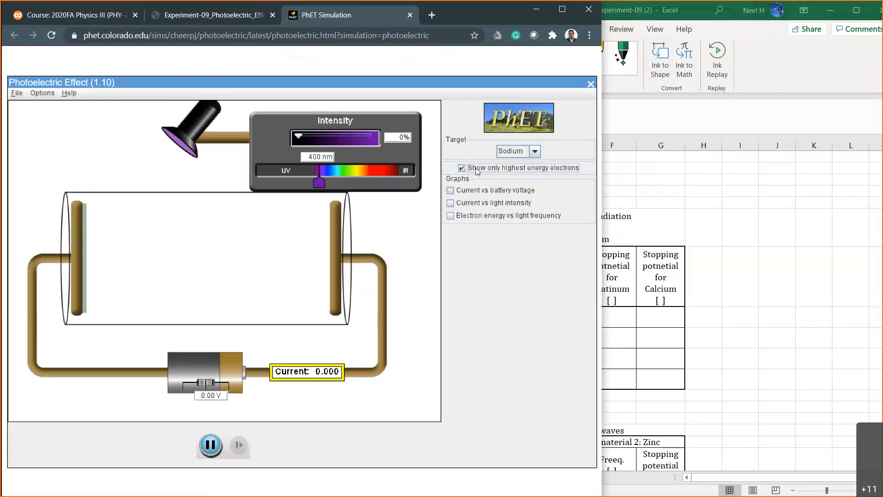
click(461, 169)
Show the current vs battery voltage, current vs light intensity and electron energy vs light frequency graphs, and briefly vary the intensity before returning to 0%.
click(451, 190)
click(450, 245)
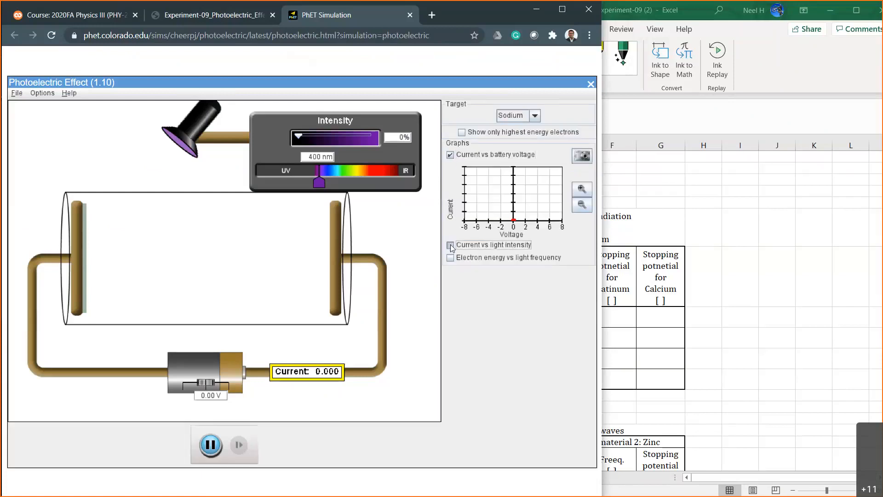
click(450, 332)
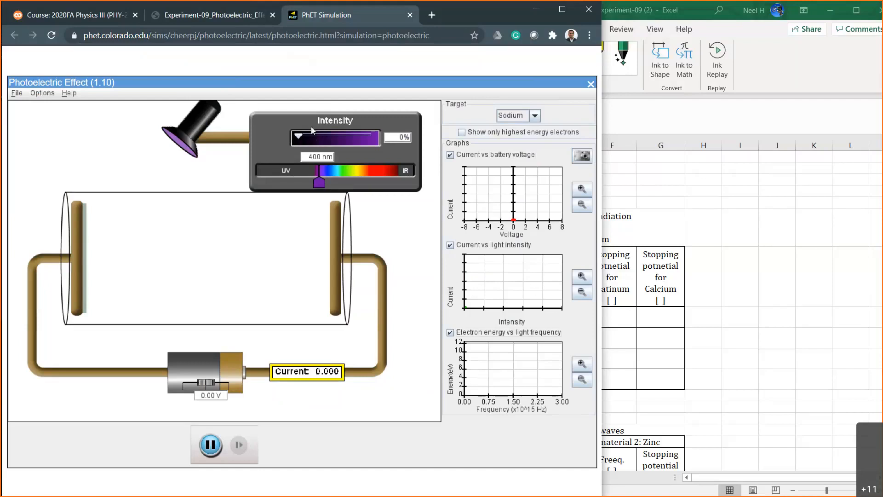
mouse_move(300, 136)
mouse_down()
mouse_move(364, 138)
mouse_move(295, 138)
mouse_up()
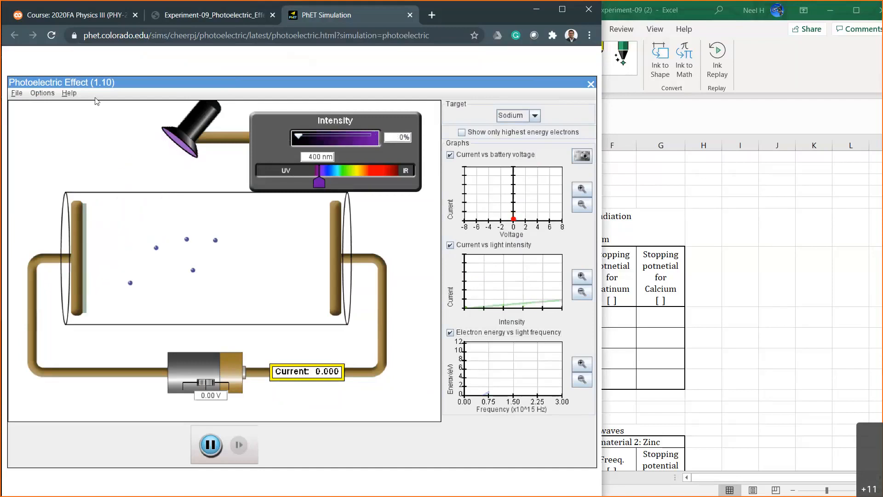
Turn on the display of photons and the control of photon number instead of intensity.
click(41, 94)
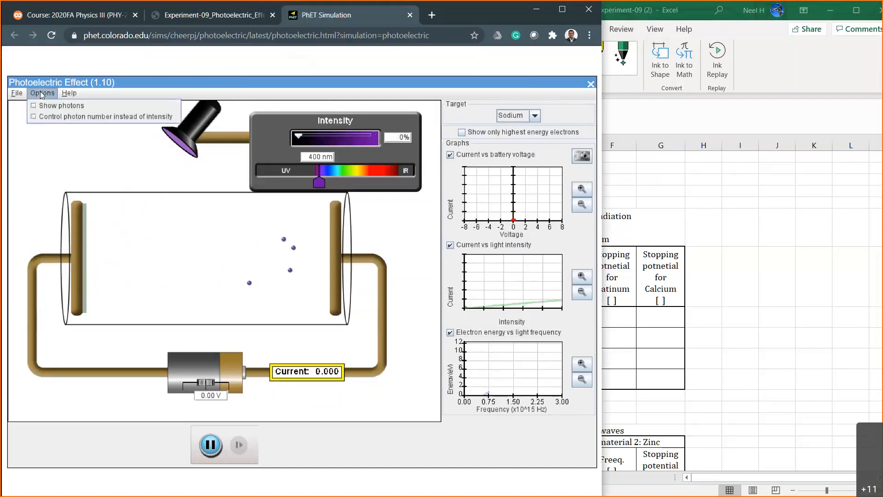
click(16, 95)
mouse_move(42, 94)
click(35, 107)
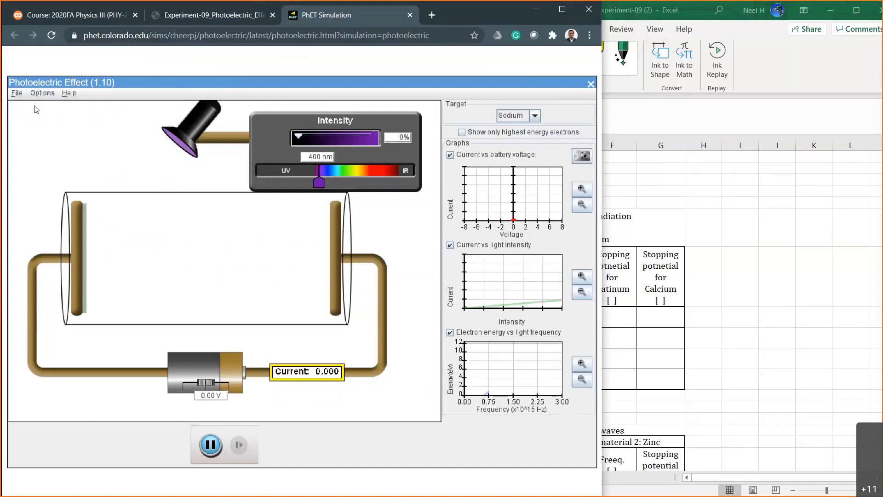
click(37, 95)
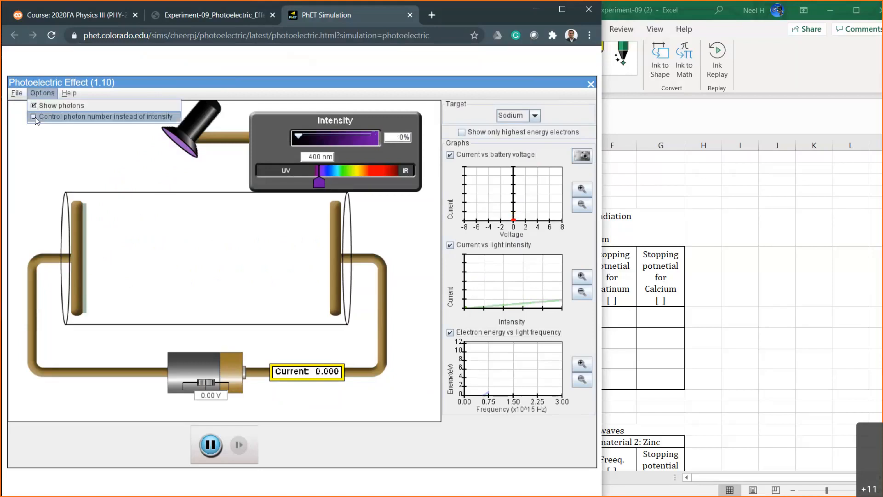
click(36, 117)
click(39, 95)
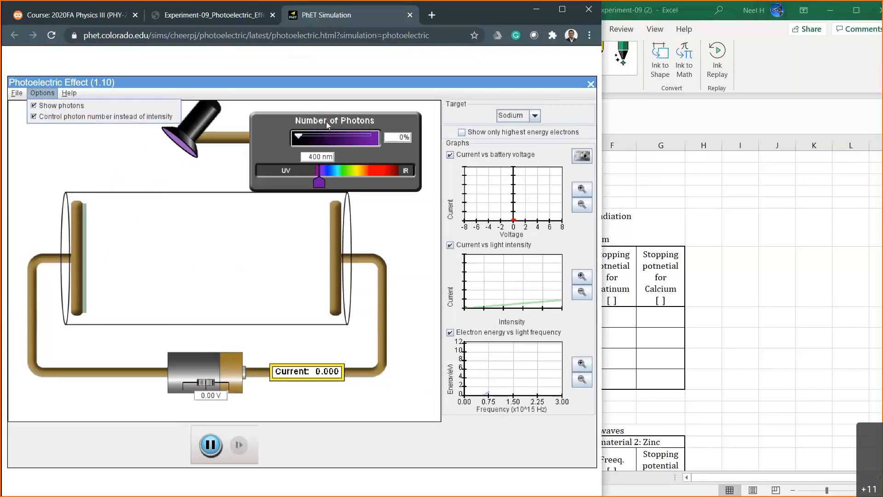
Set the number of photons to 20% and the light's wavelength to 240 nm.
click(401, 137)
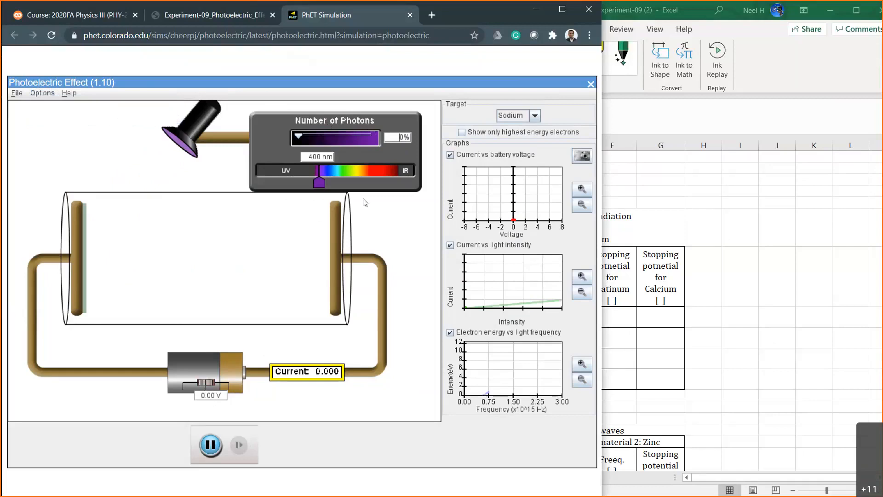
click(403, 137)
text(2)
key(Return)
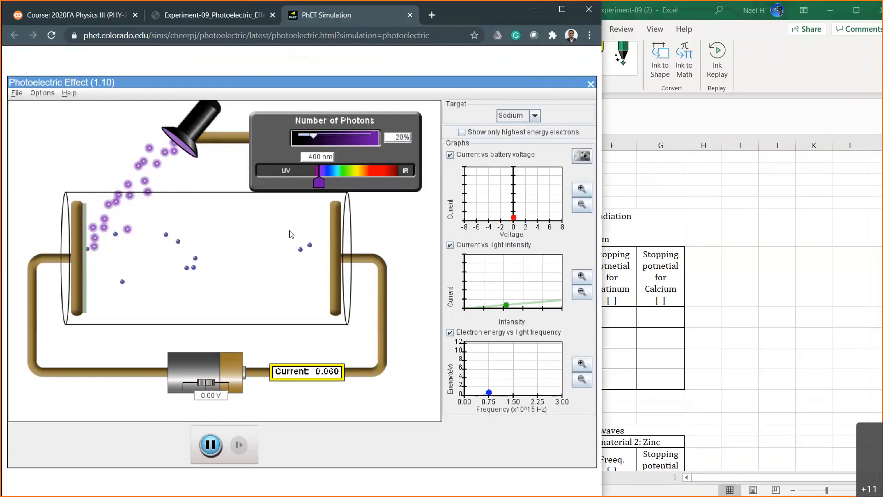
drag(319, 183, 286, 185)
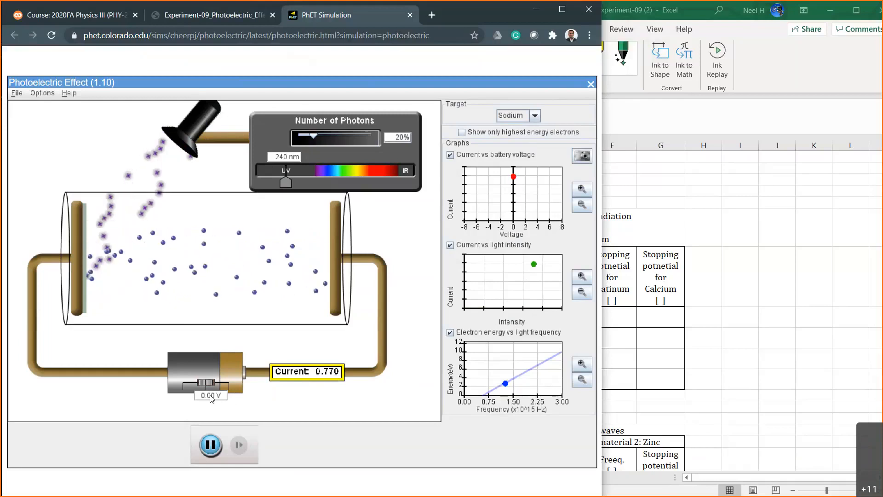
Test battery voltages of -1, -2 and -3 V for the sodium target.
key(BackSpace)
key(BackSpace)
key(BackSpace)
text(-1)
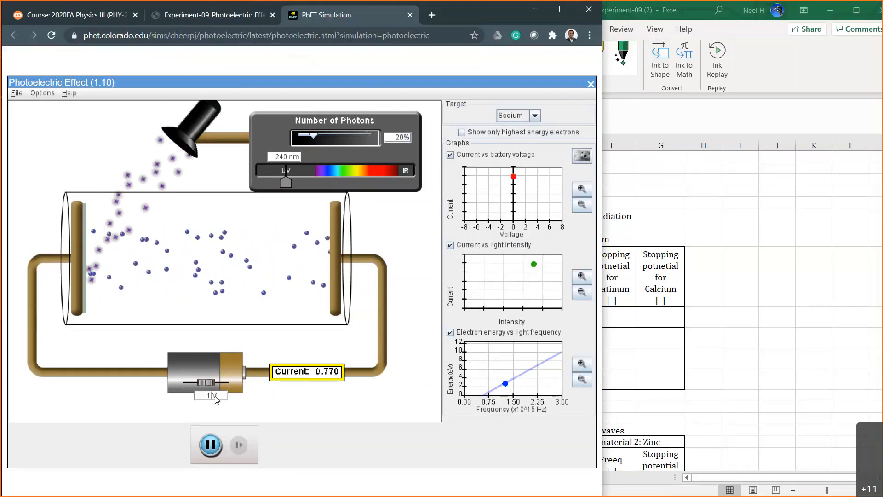
key(Return)
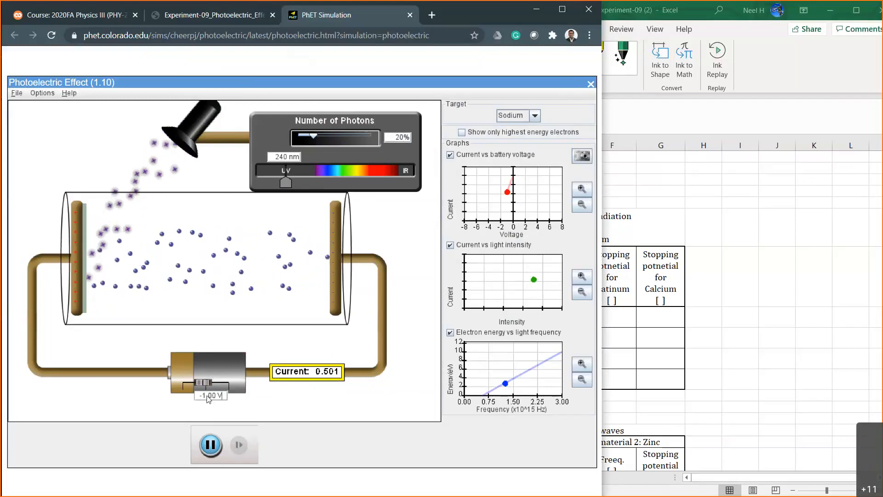
key(BackSpace)
text(2)
key(Return)
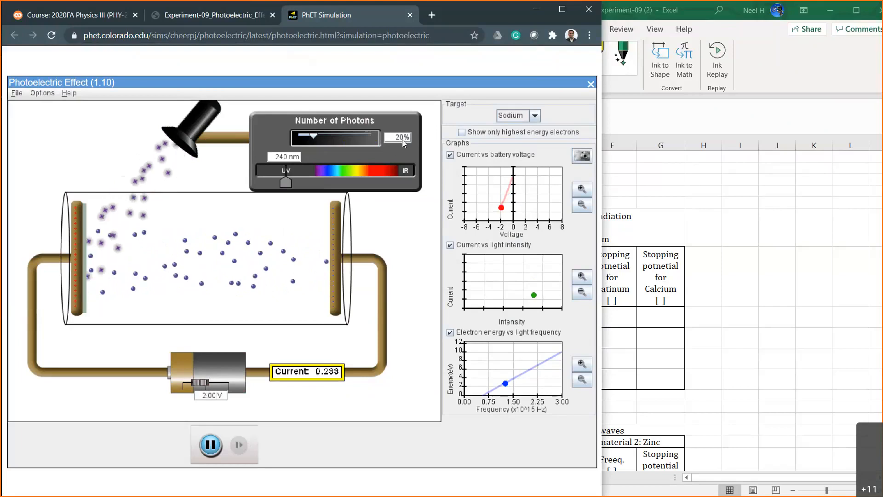
key(BackSpace)
text(3)
key(Return)
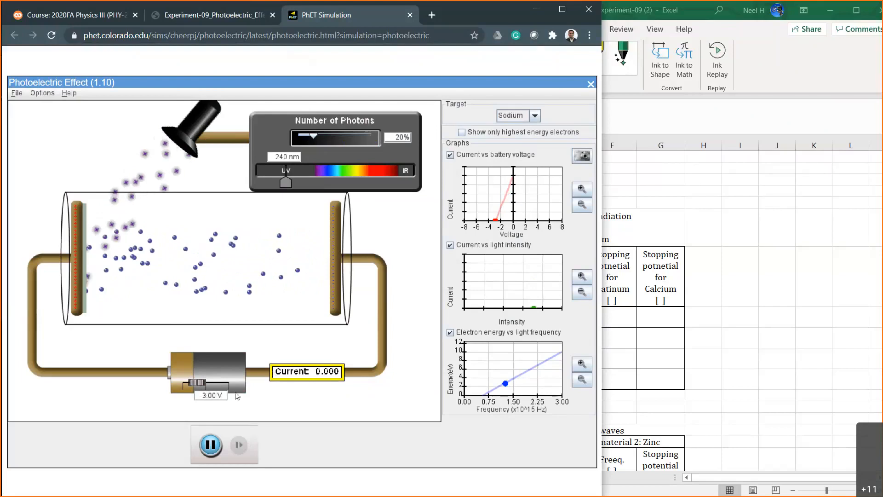
Return the battery to -2 V and test -2.50 V and -2.70 V.
key(BackSpace)
text(2)
key(Return)
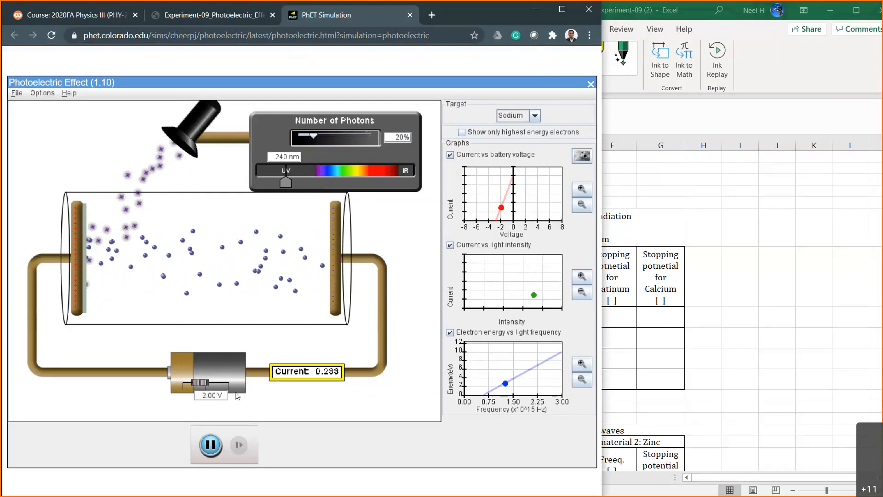
key(BackSpace)
text(5)
key(Return)
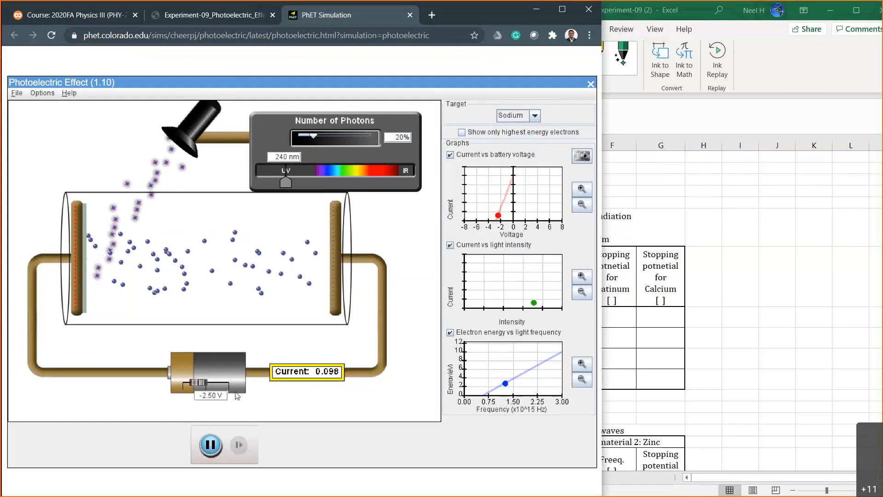
key(BackSpace)
text(7)
key(Return)
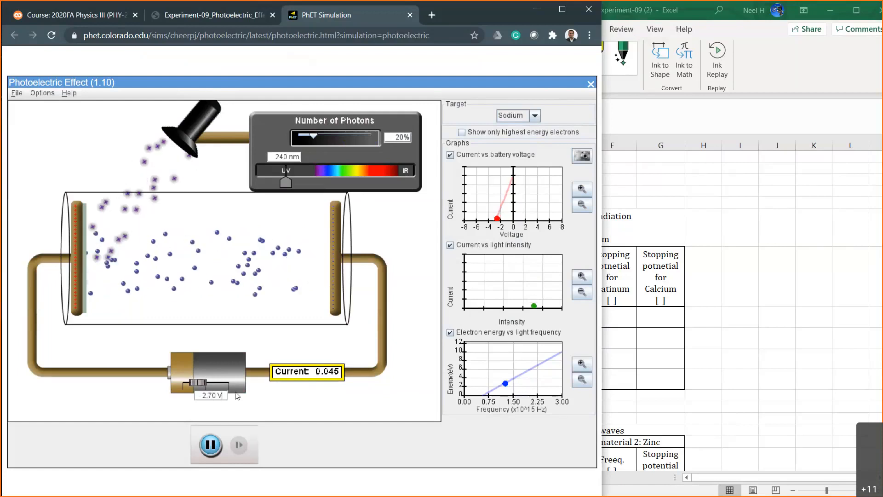
Test battery voltages of -2.80 V and -2.90 V to narrow down sodium's stopping potential.
key(BackSpace)
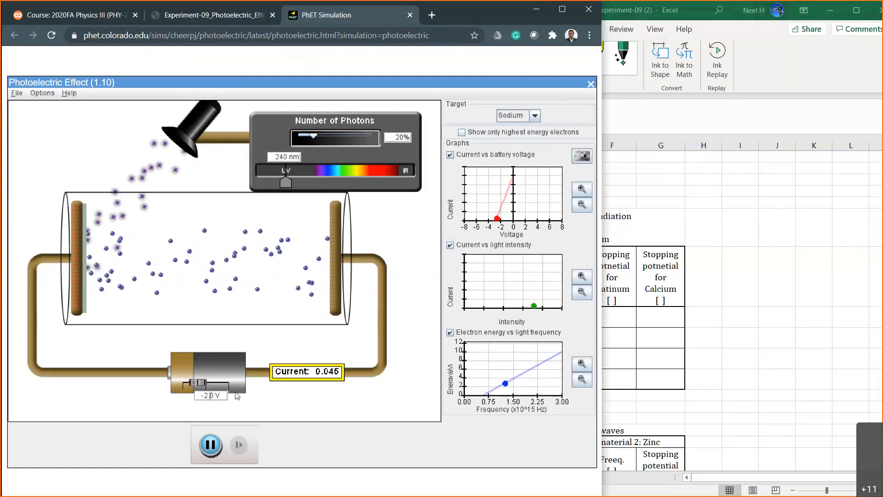
text(8)
key(Return)
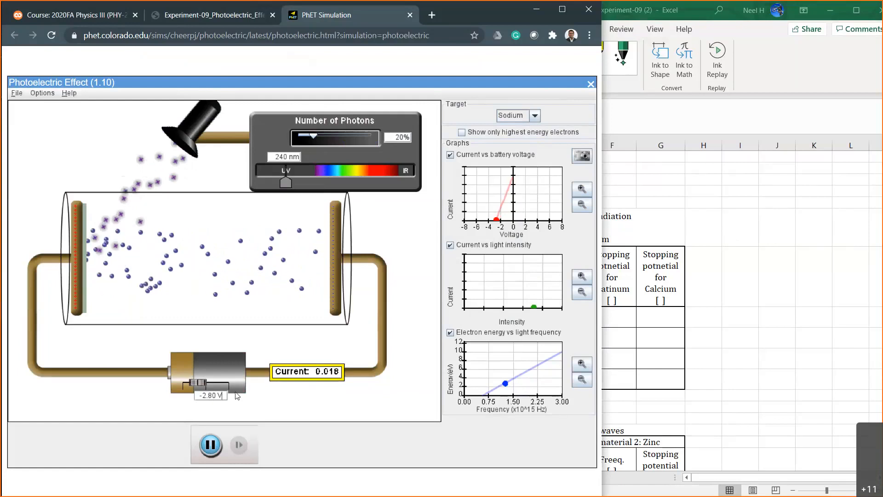
key(BackSpace)
text(9)
key(Return)
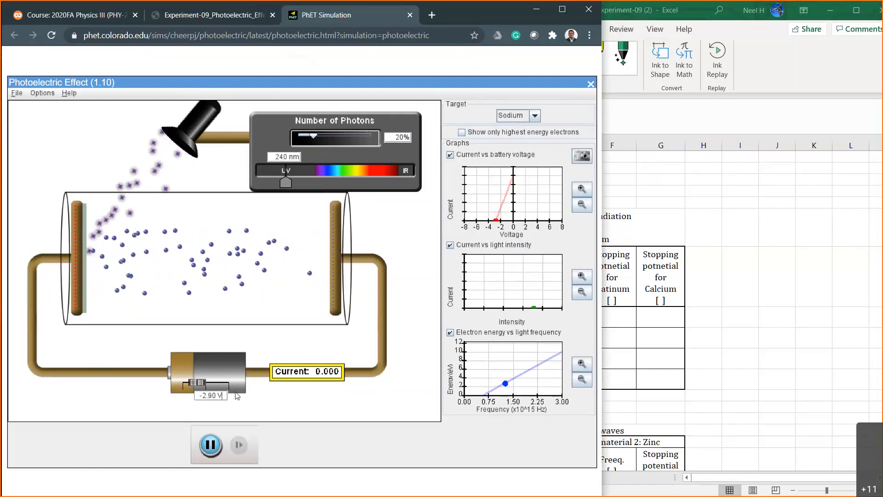
Set the battery voltage to -2.85 V.
key(Left)
key(Left)
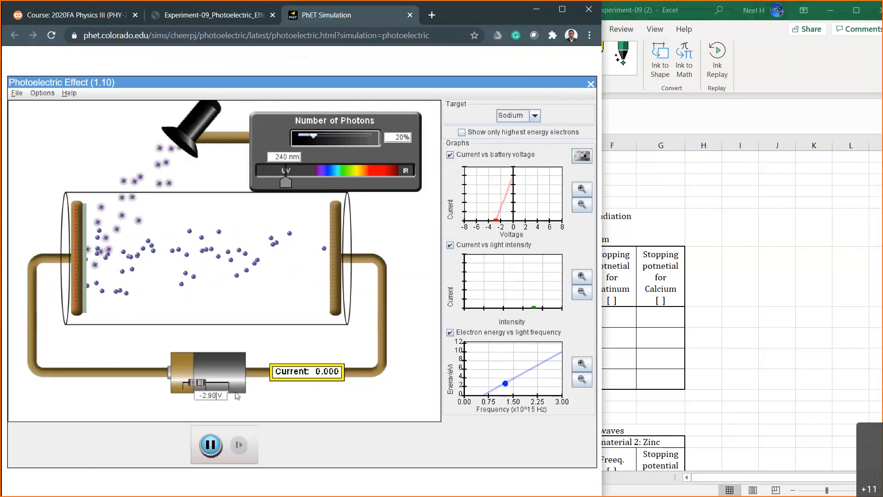
key(BackSpace)
key(BackSpace)
text(80)
key(BackSpace)
text(5)
key(Return)
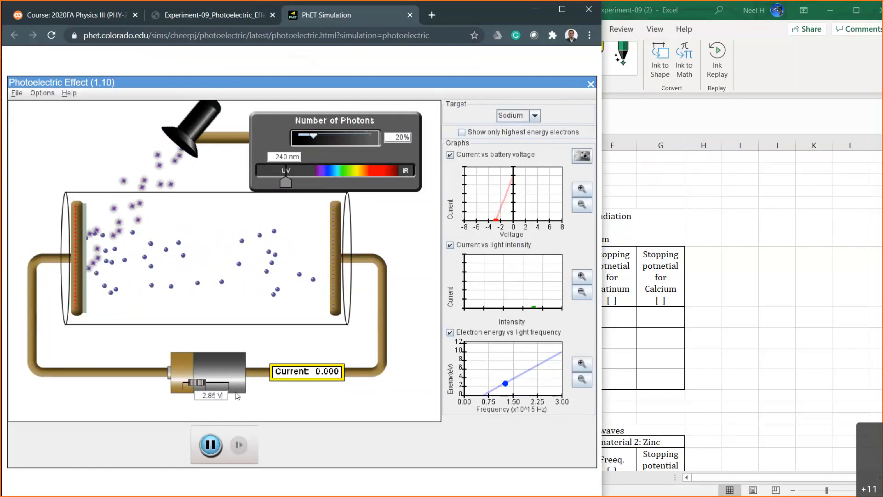
Fine-tune the battery voltage between -2.80 V and -2.82 V, leaving it at -2.82 V.
key(Left)
key(Left)
key(BackSpace)
text(2)
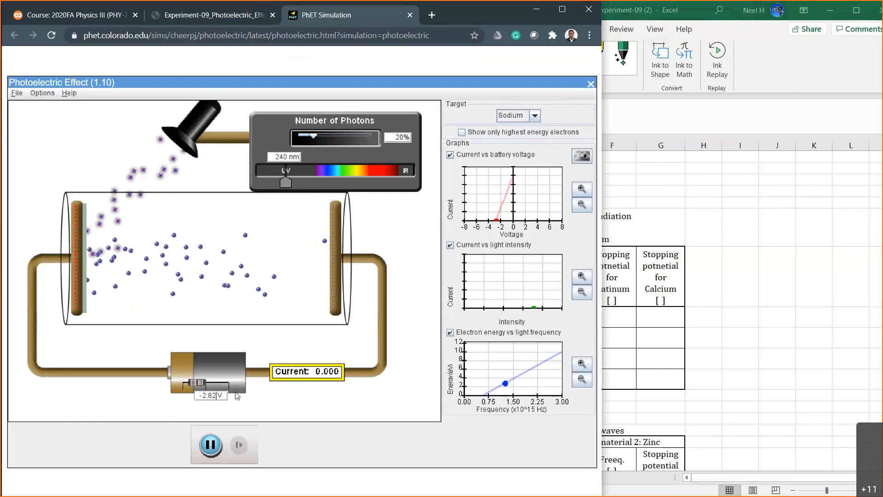
key(BackSpace)
text(0)
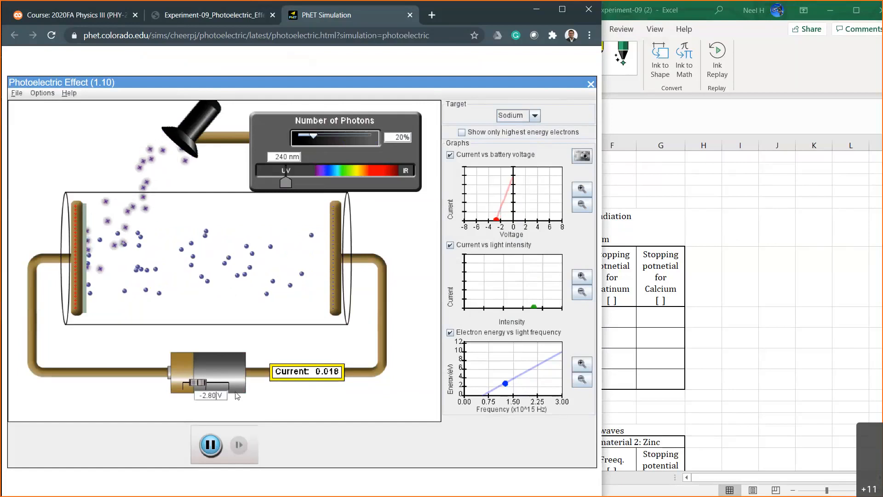
key(BackSpace)
text(1)
key(BackSpace)
text(2)
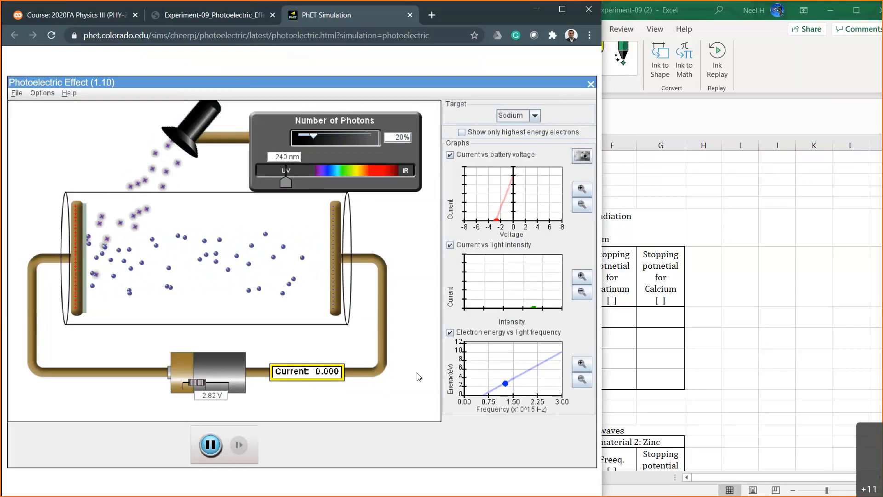
Switch to Excel, narrow its window, and enter 2.82 as sodium's stopping potential for 20% intensity in Table 1.
click(769, 288)
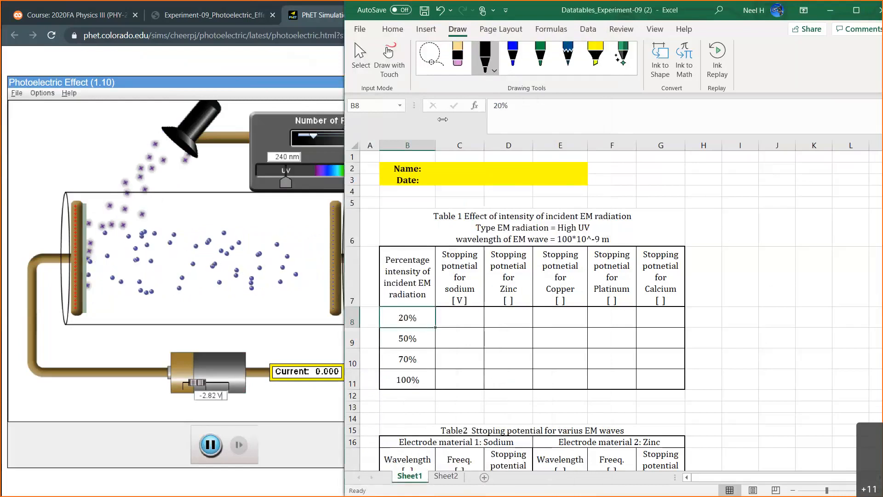
drag(442, 119, 445, 119)
click(566, 323)
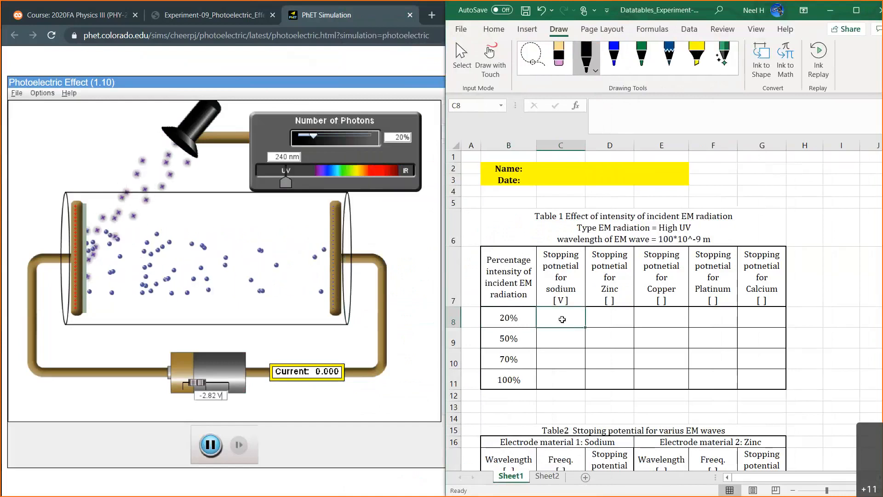
text(2.82)
key(Return)
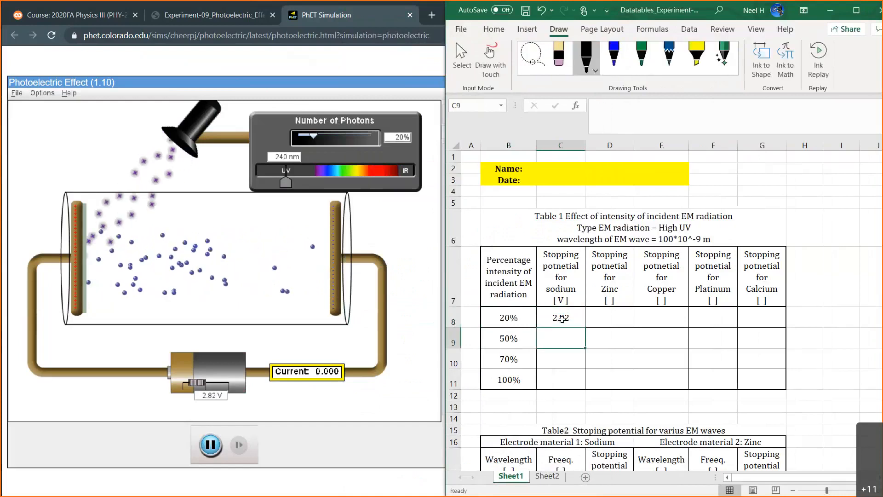
Switch back to the photoelectric simulation and set the number of photons to 50%.
click(402, 138)
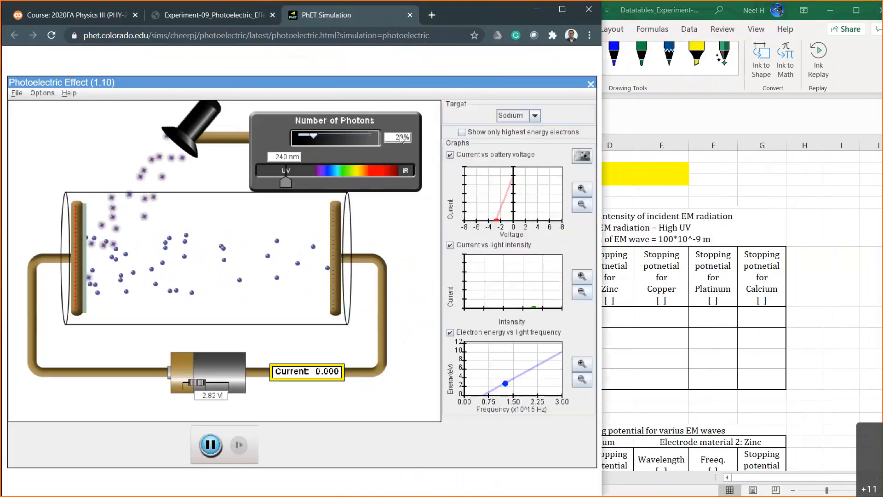
text(5)
key(Return)
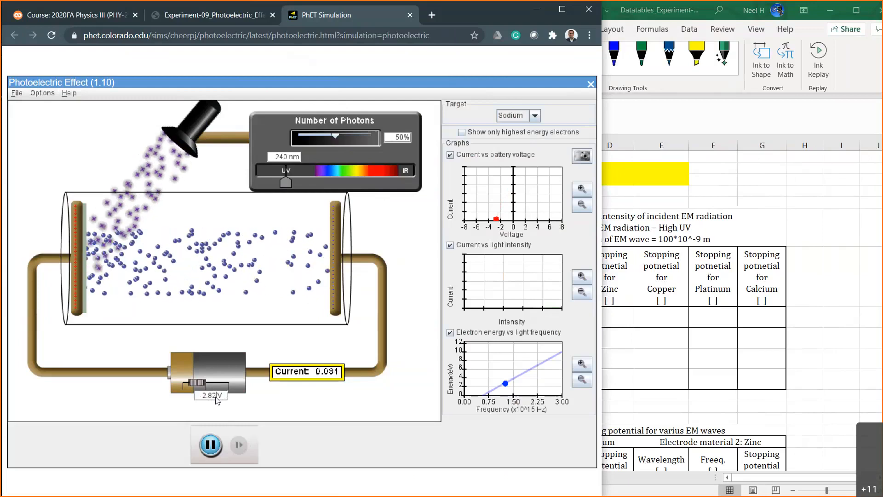
Test battery voltages of -2.80 V and -2.90 V with sodium at 50% photon intensity.
key(BackSpace)
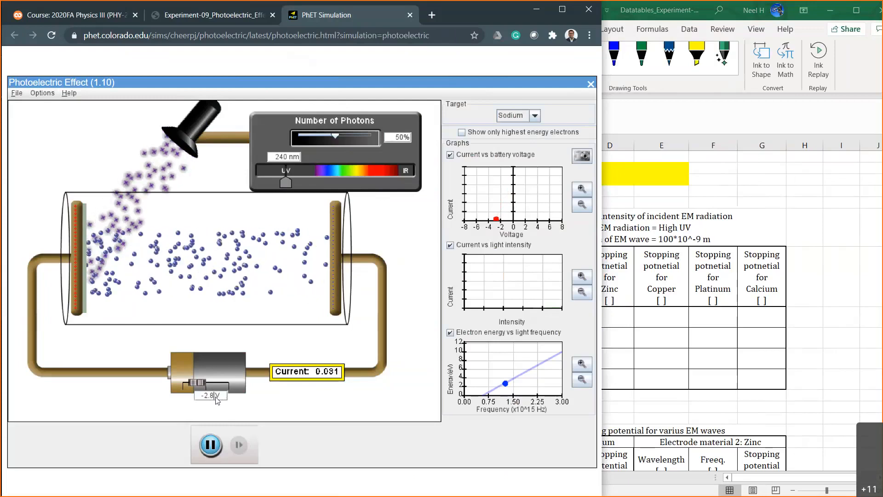
text(0)
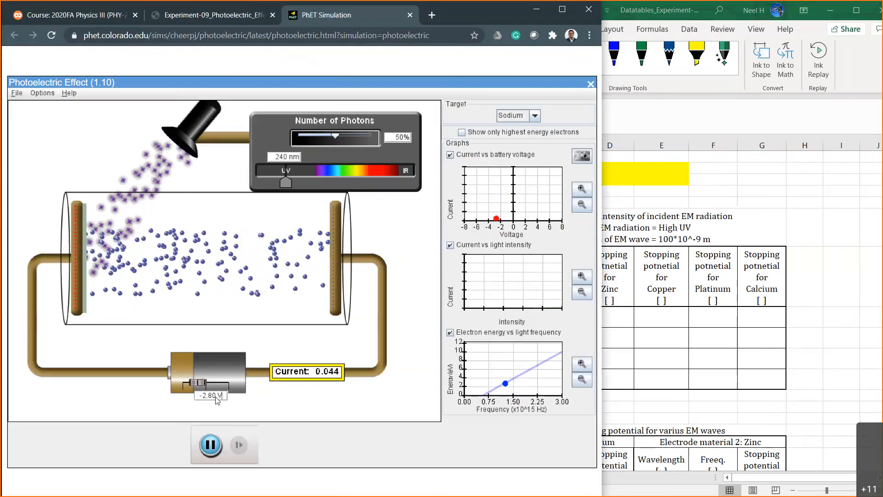
key(BackSpace)
key(BackSpace)
key(BackSpace)
key(BackSpace)
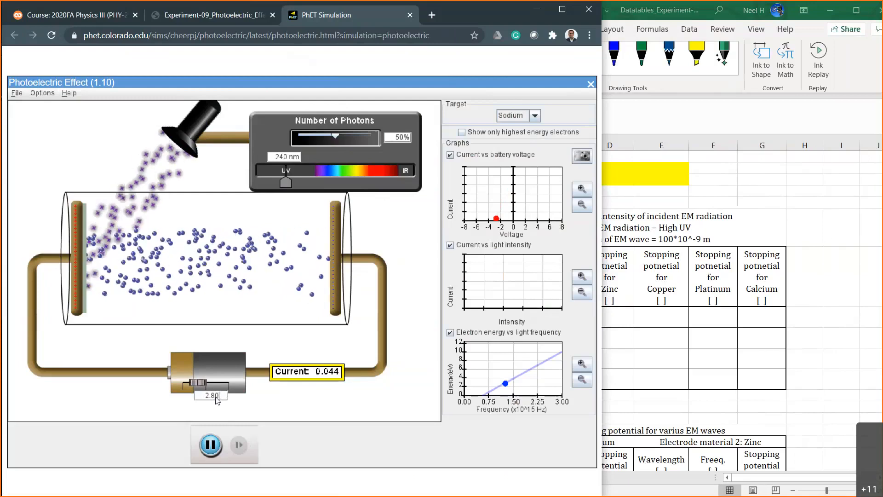
text(9)
key(Return)
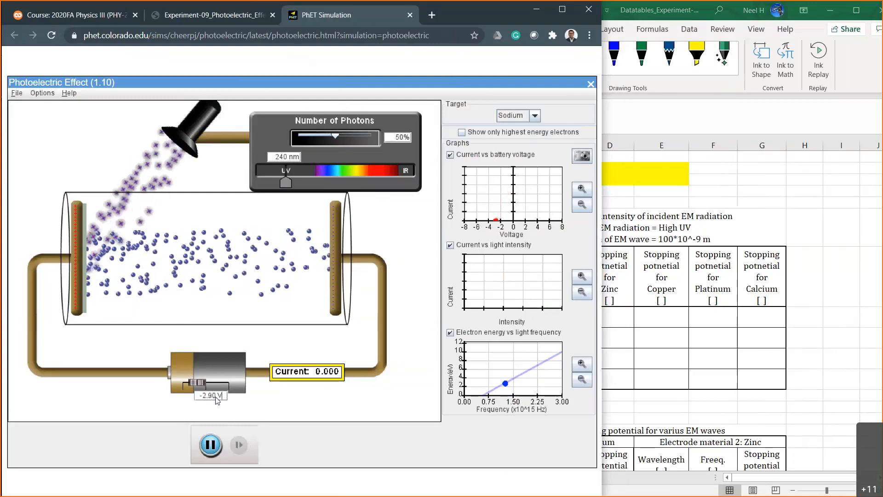
Fine-tune the battery voltage between -2.84 V and -2.85 V, leaving it at -2.85 V.
click(215, 396)
key(BackSpace)
key(BackSpace)
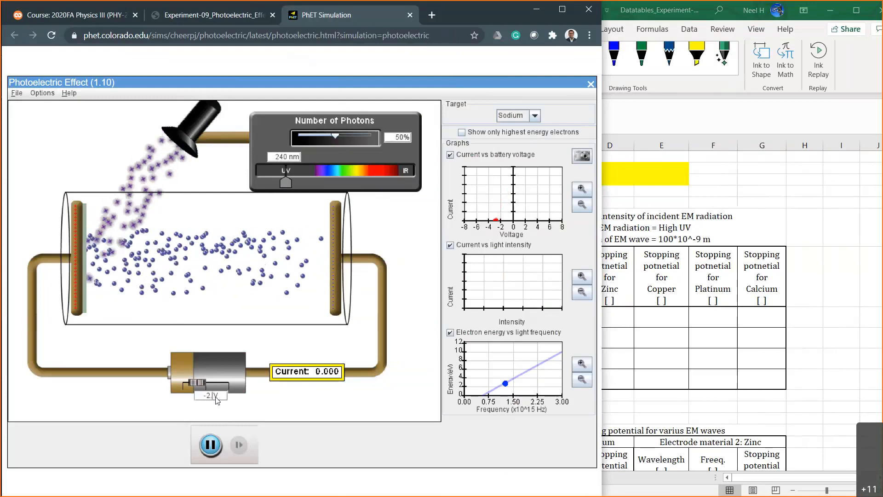
text(83)
key(Return)
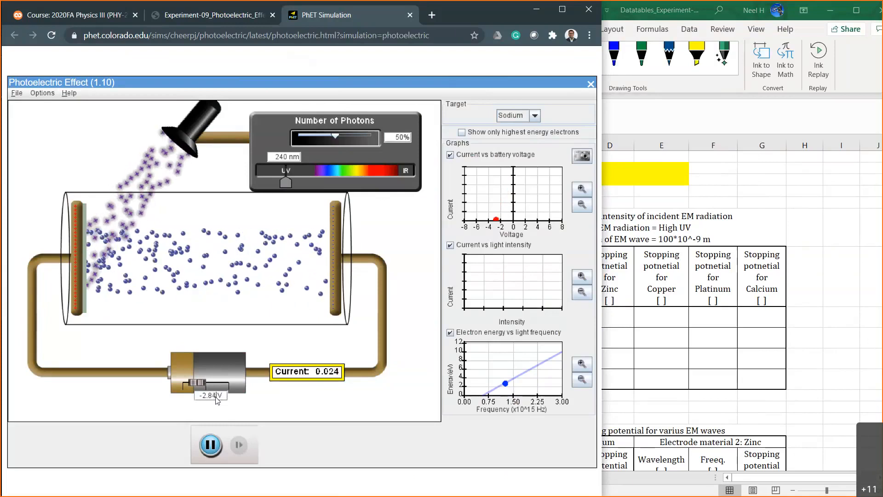
click(216, 396)
key(BackSpace)
text(5)
key(Return)
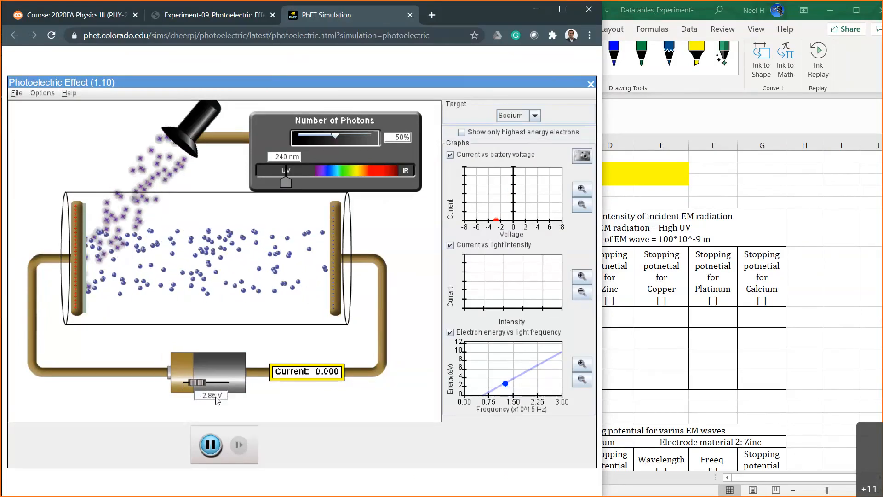
Switch to Excel and enter 2.85 as sodium's stopping potential for 50% intensity in Table 1.
click(646, 343)
click(565, 339)
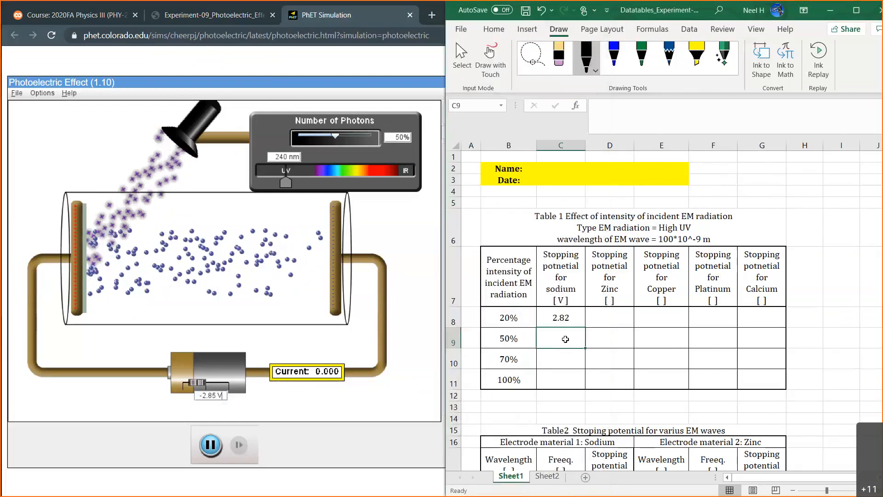
text(2.85)
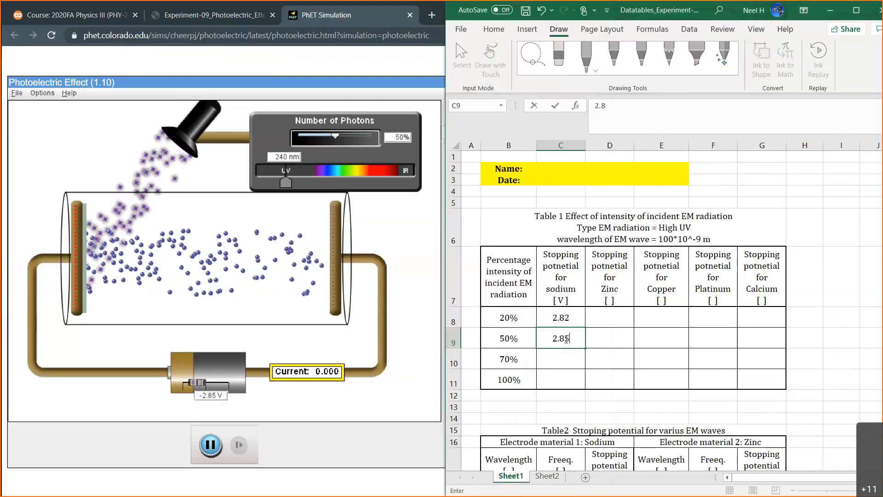
key(Return)
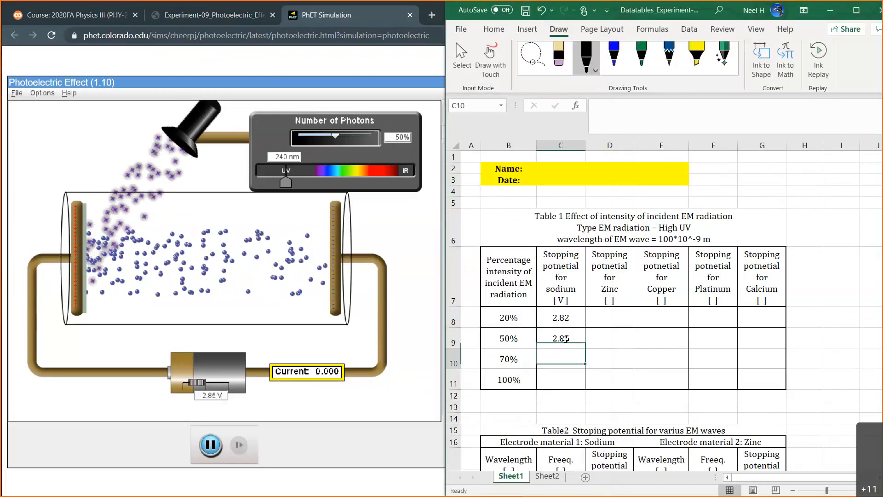
Change the EM wavelength in the Table 1 caption to 240*10^-9 m.
click(651, 228)
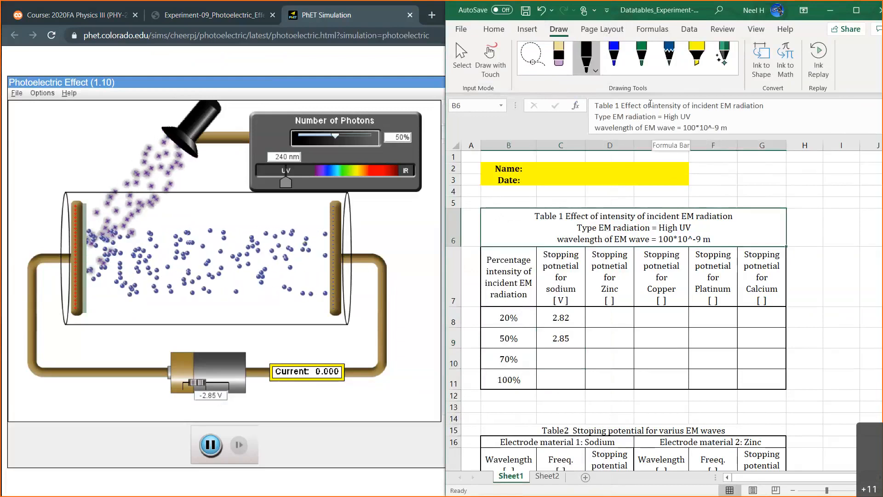
click(696, 127)
key(BackSpace)
key(BackSpace)
key(BackSpace)
text(240)
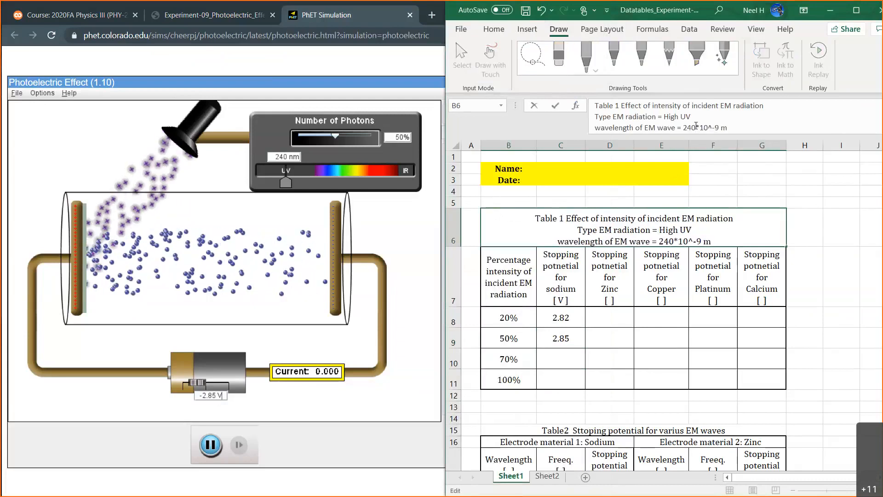
key(Return)
click(672, 229)
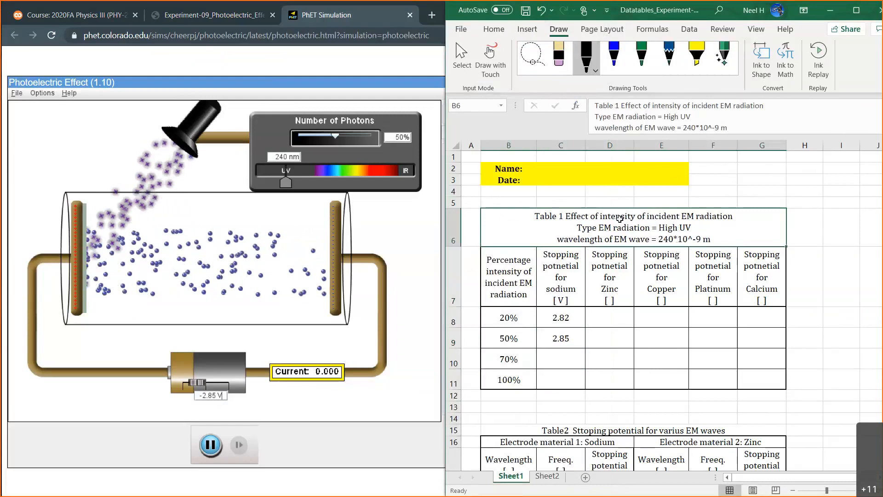
Select sodium's 70% cell in Table 1, then switch to the photoelectric simulation and set the number of photons to 70%.
click(567, 361)
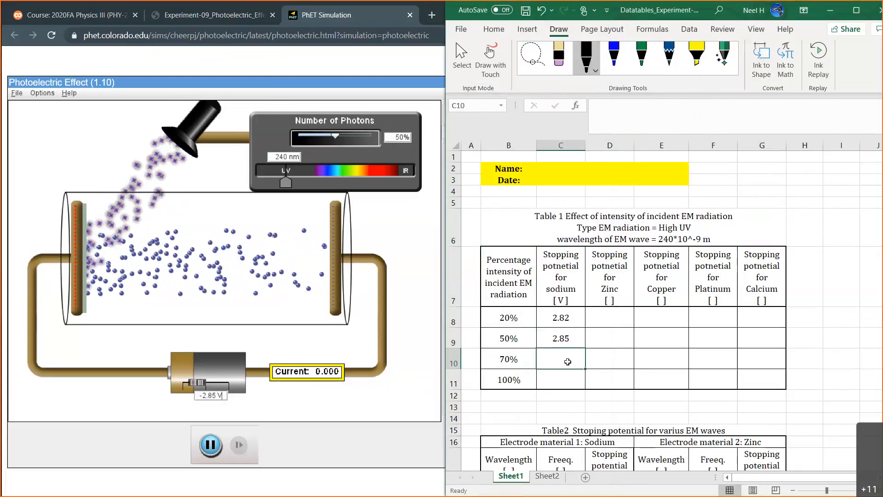
click(407, 137)
click(398, 137)
key(BackSpace)
text(7)
key(Return)
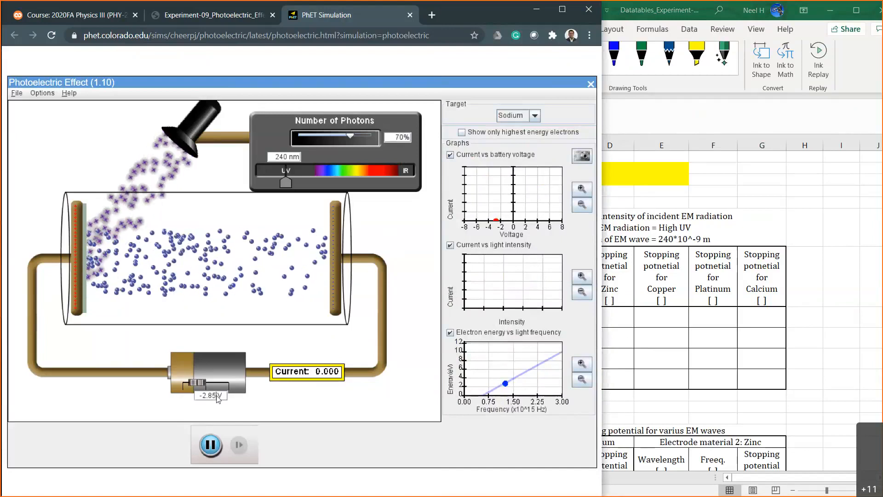
Test battery voltages of -2.80 V and -2.82 V with sodium at 70% photon intensity.
key(BackSpace)
text(0)
key(Return)
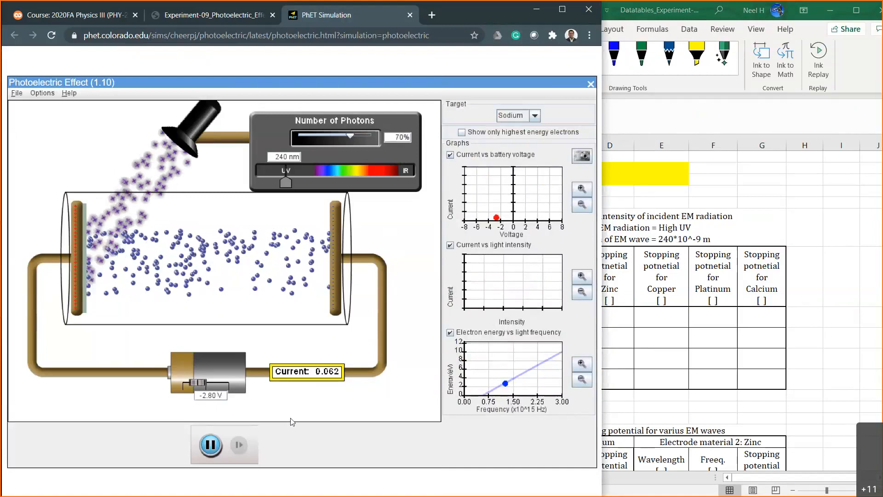
key(BackSpace)
text(2)
key(Return)
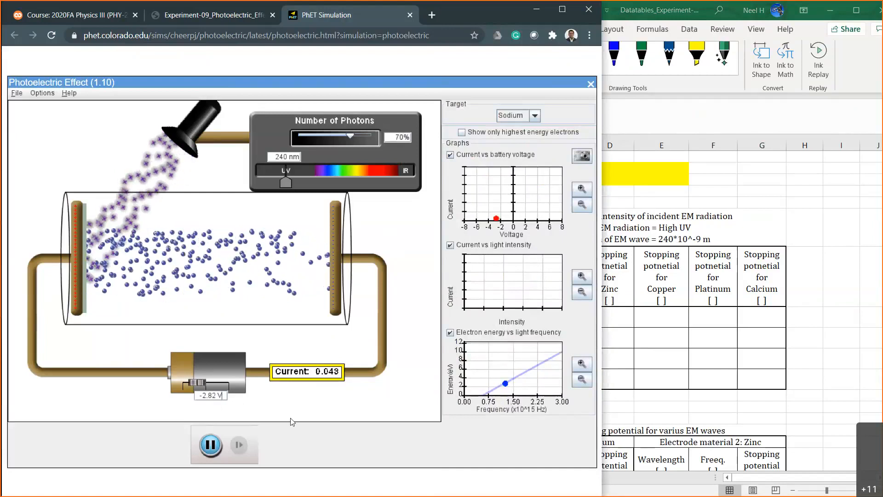
Raise the retarding battery voltage in 0.01 V increments from -2.83 V to -2.85 V.
key(BackSpace)
text(3)
key(Return)
key(BackSpace)
text(4)
key(Return)
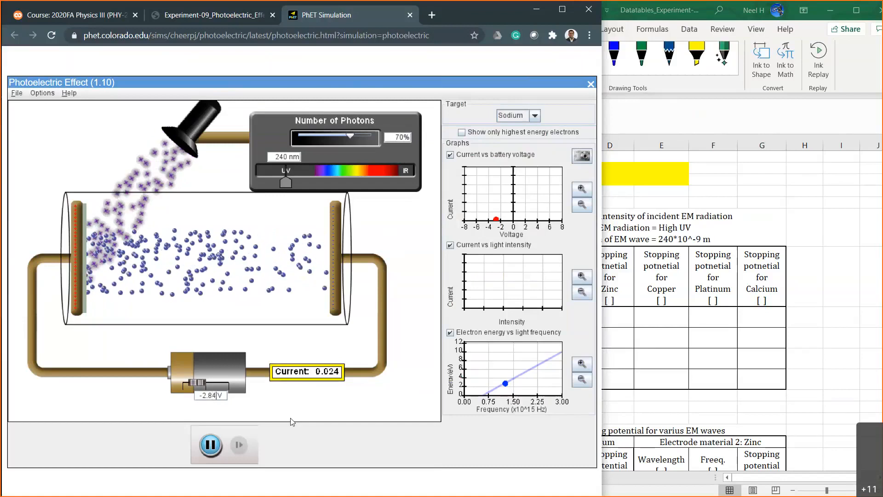
key(BackSpace)
text(5)
key(Return)
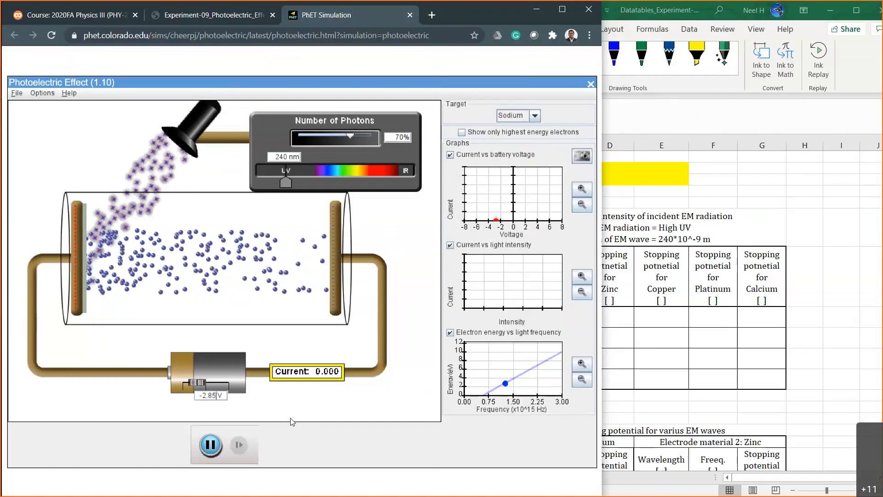
Switch to Excel and enter 2.85 as sodium's stopping potential for 70% intensity in Table 1.
click(676, 356)
click(576, 363)
text(2.85)
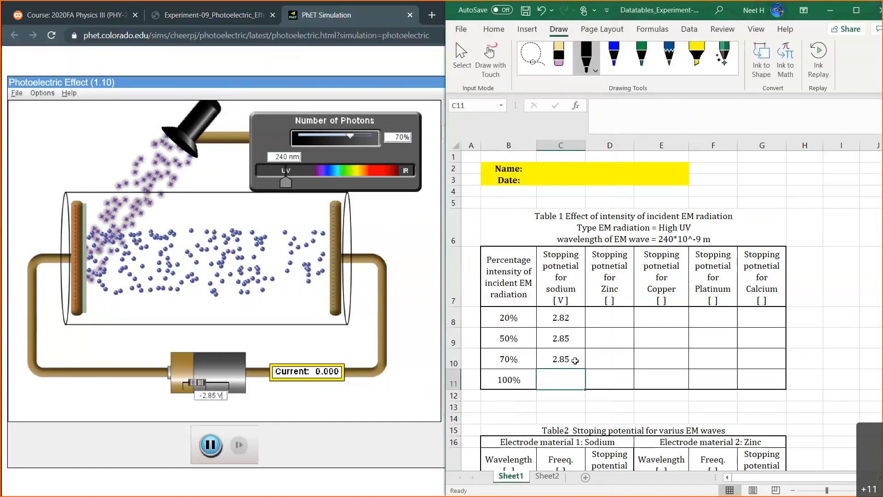
key(Return)
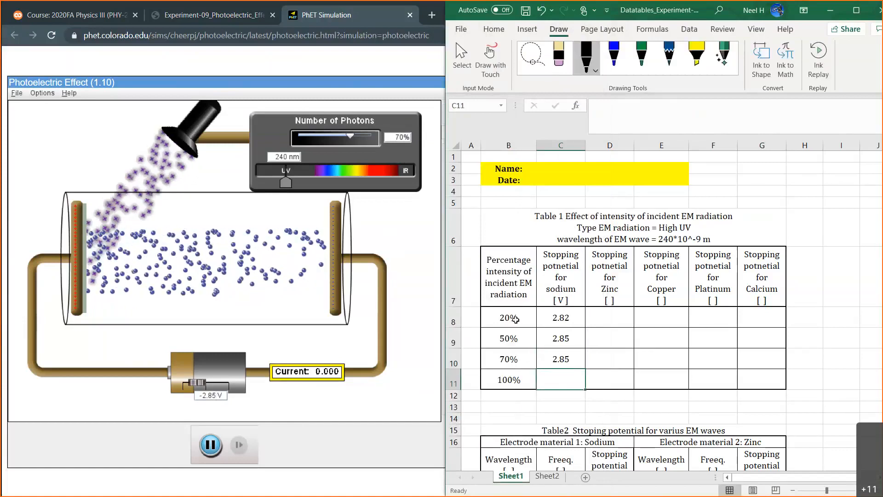
Return to the photoelectric simulation, set the number of photons to 100%, and set the battery voltage to -2.86 V.
drag(552, 319, 553, 358)
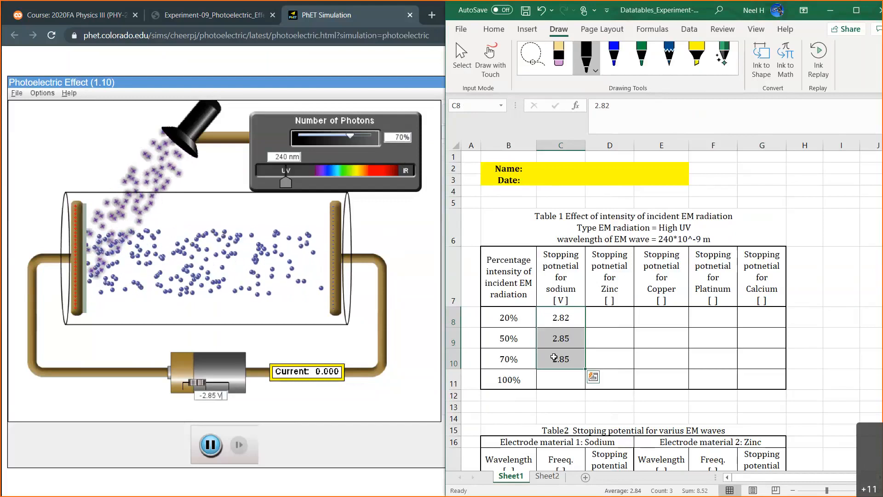
click(564, 381)
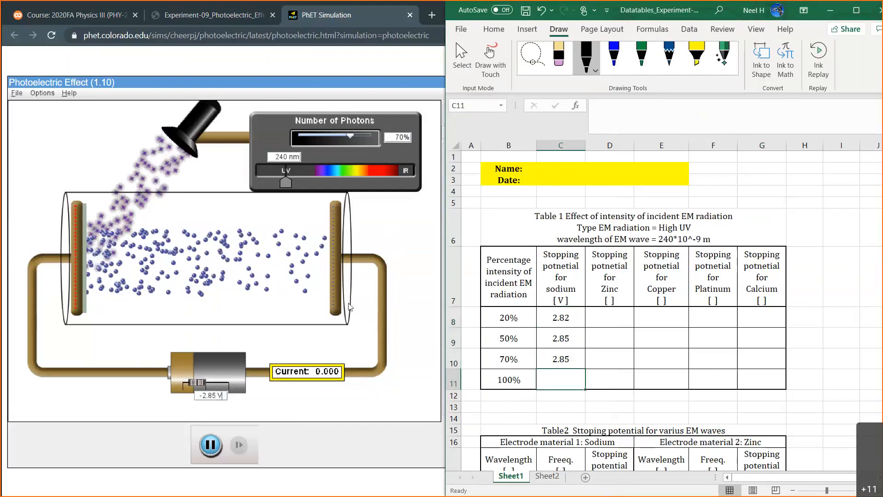
click(400, 140)
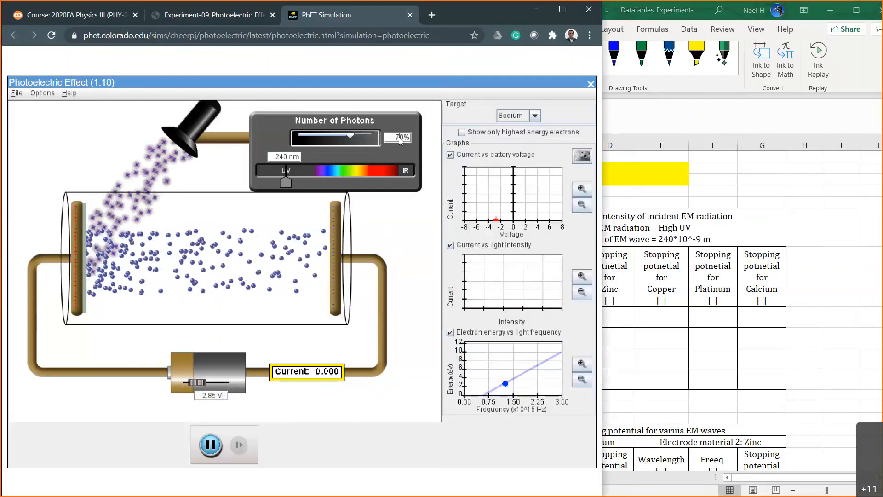
text(100)
key(Return)
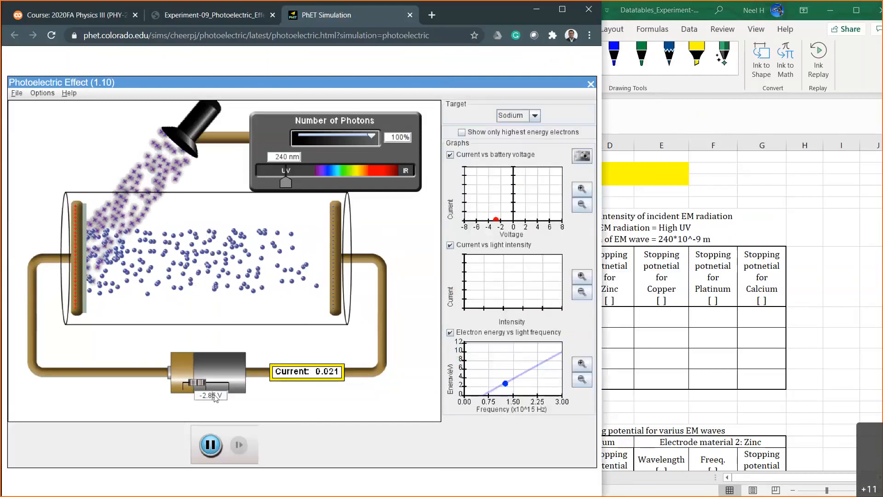
key(BackSpace)
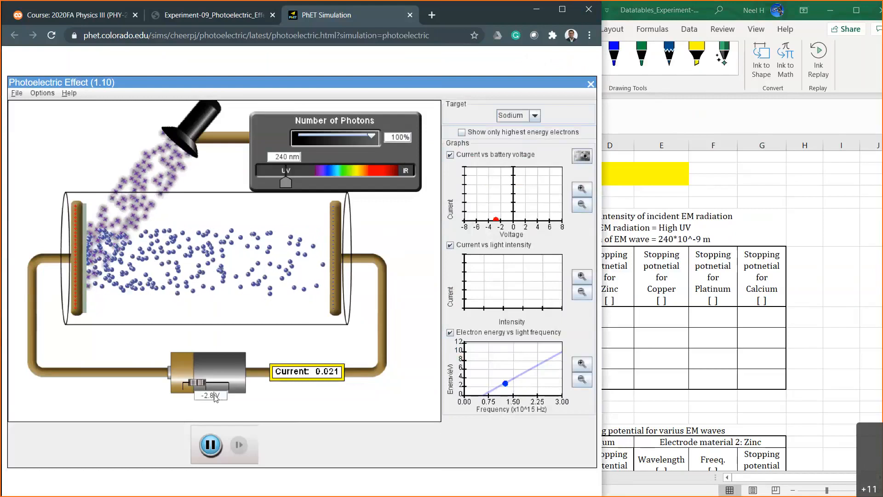
text(6)
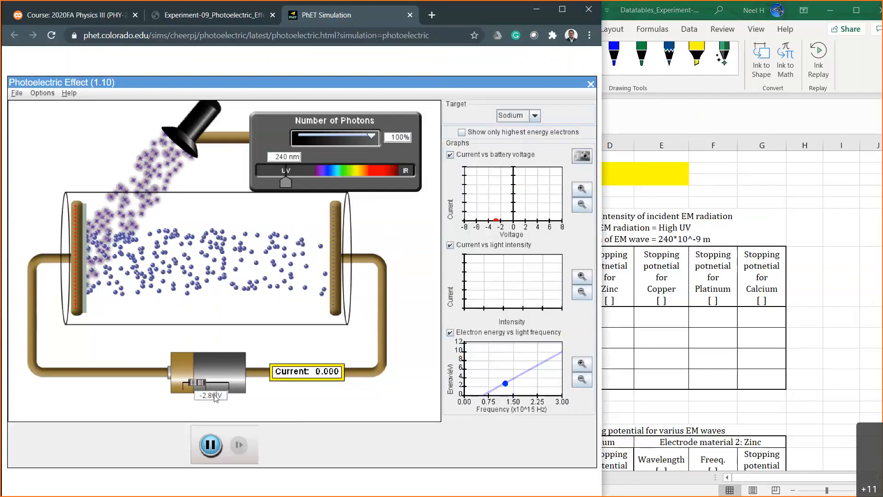
Switch to Excel and enter sodium's stopping potential for 100% intensity in Table 1, correcting the entered 2.85 to 2.86.
click(651, 355)
click(569, 375)
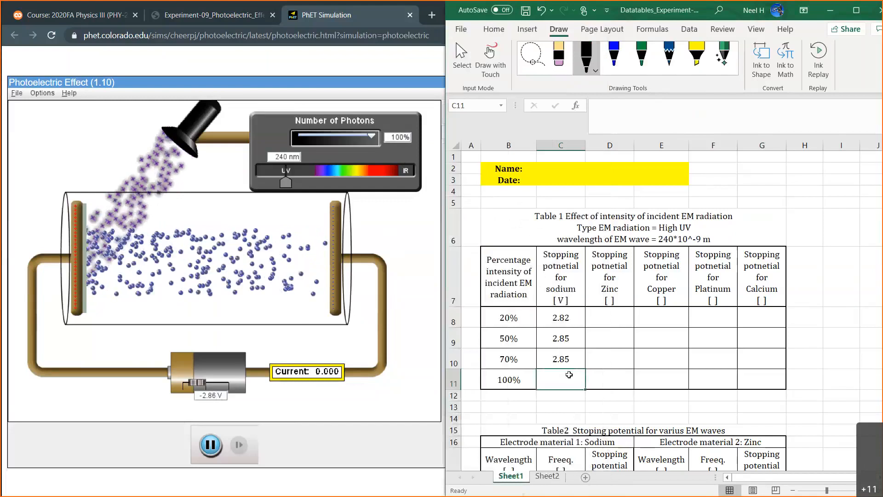
text(2.85)
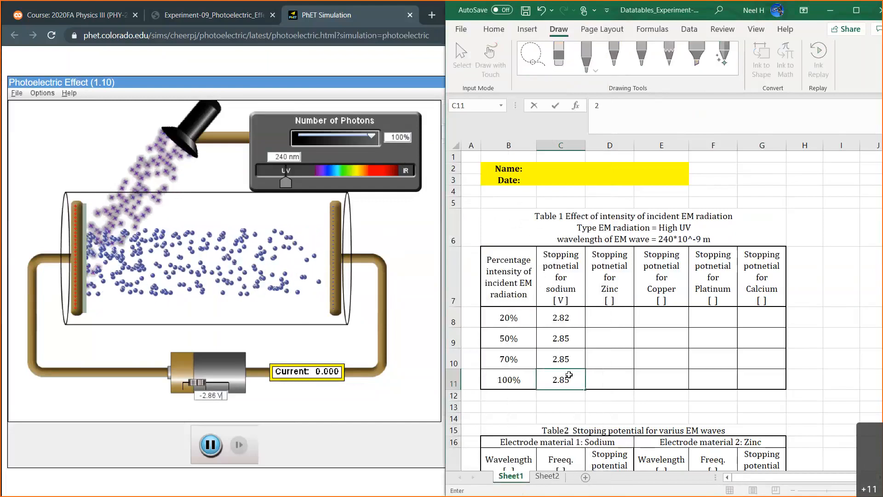
key(Return)
click(574, 317)
click(573, 379)
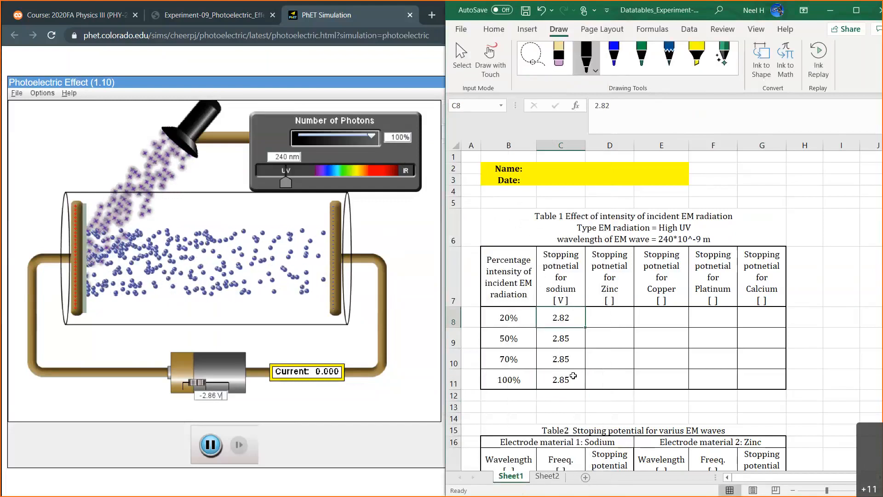
click(620, 105)
key(BackSpace)
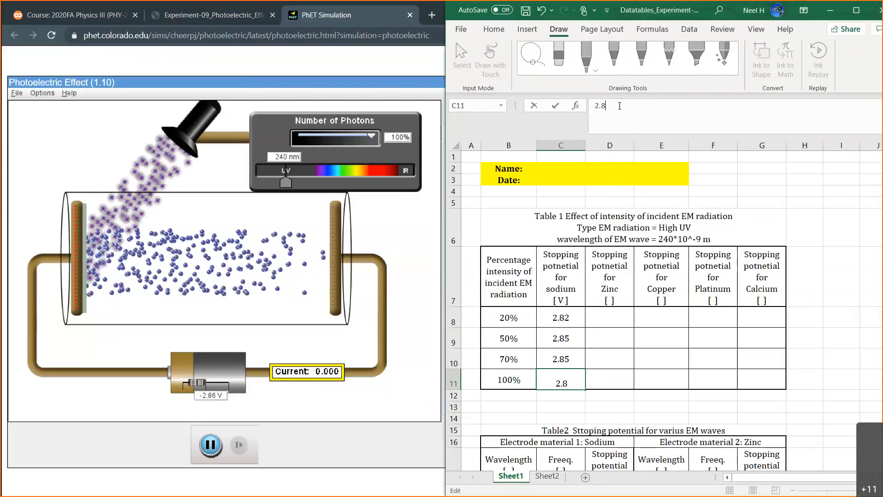
text(6)
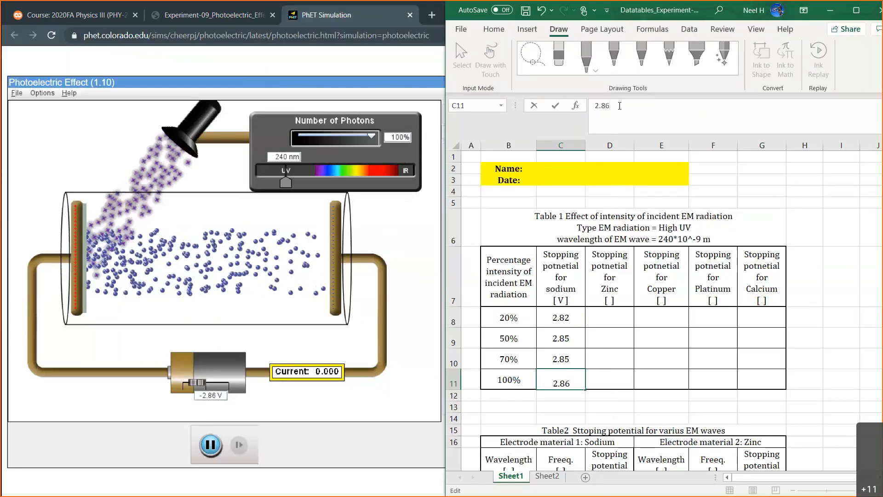
key(Return)
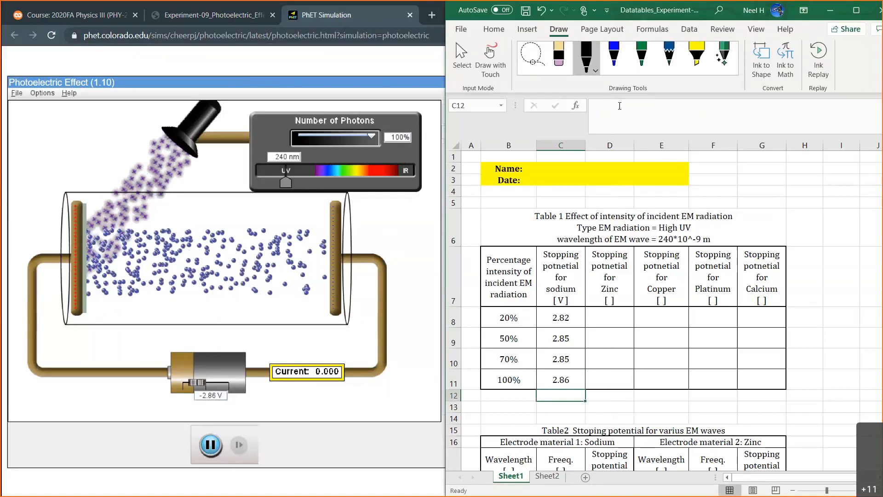
Switch to the photoelectric simulation and change the target material to Zinc.
click(390, 68)
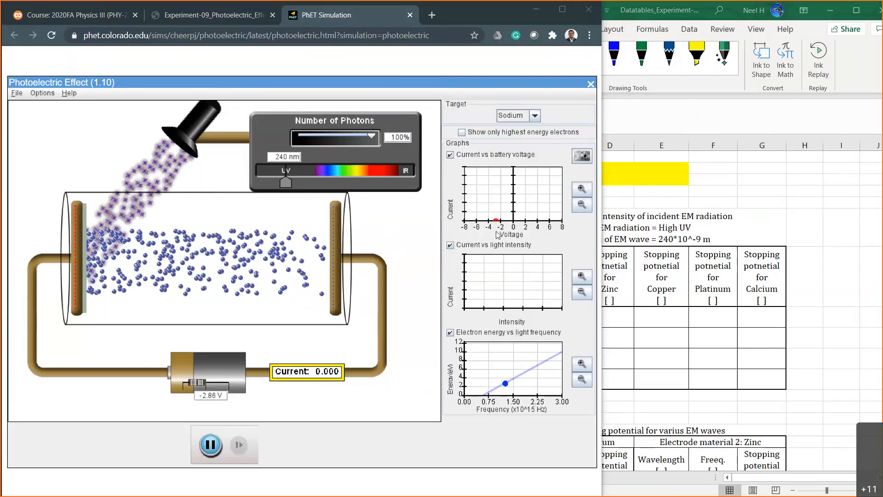
click(535, 115)
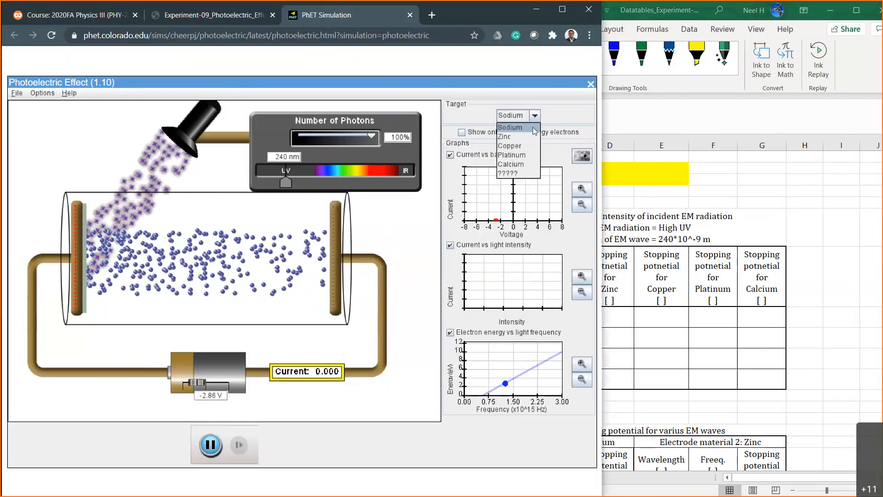
click(508, 137)
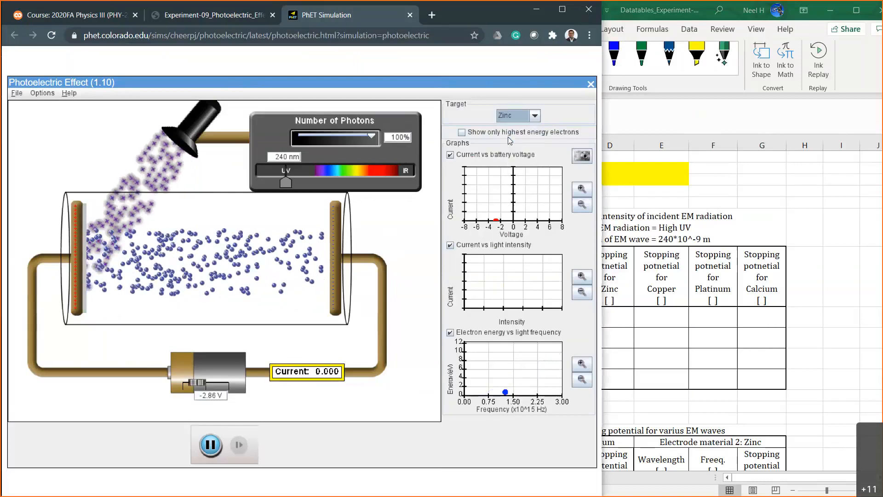
Switch to Excel and add V as the unit in Table 1's zinc stopping potential header.
click(609, 276)
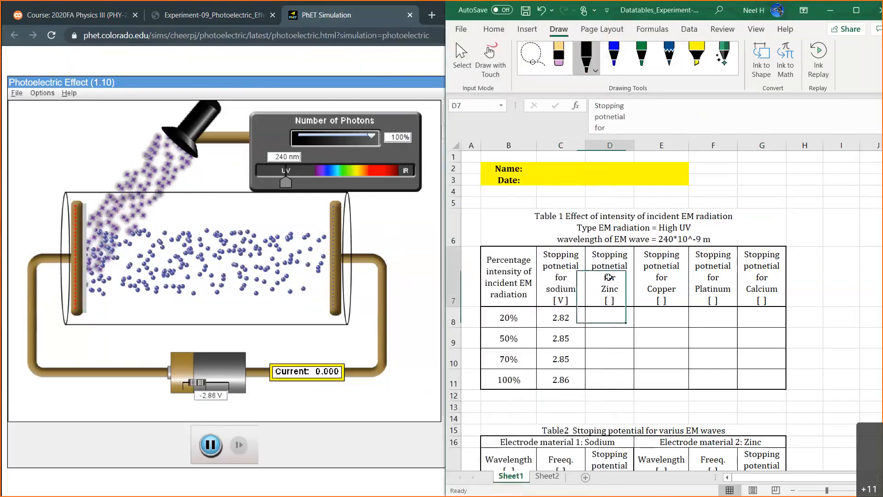
click(610, 125)
key(Down)
key(Down)
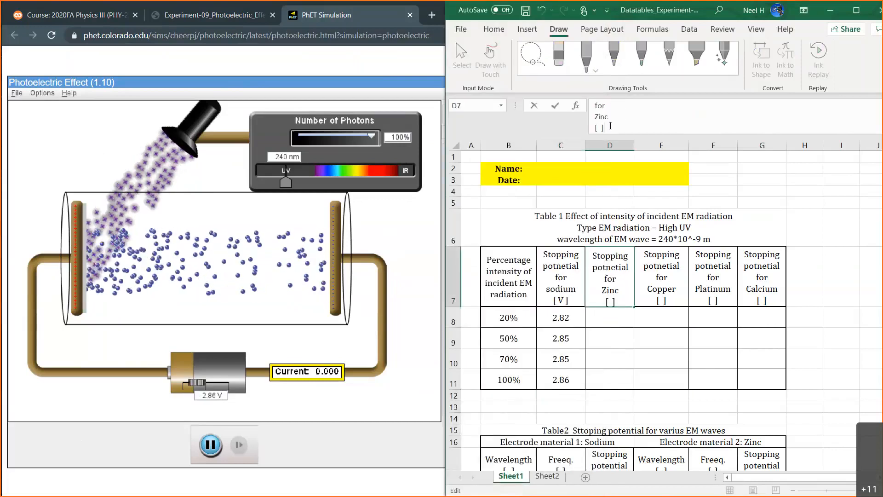
text(V)
key(Return)
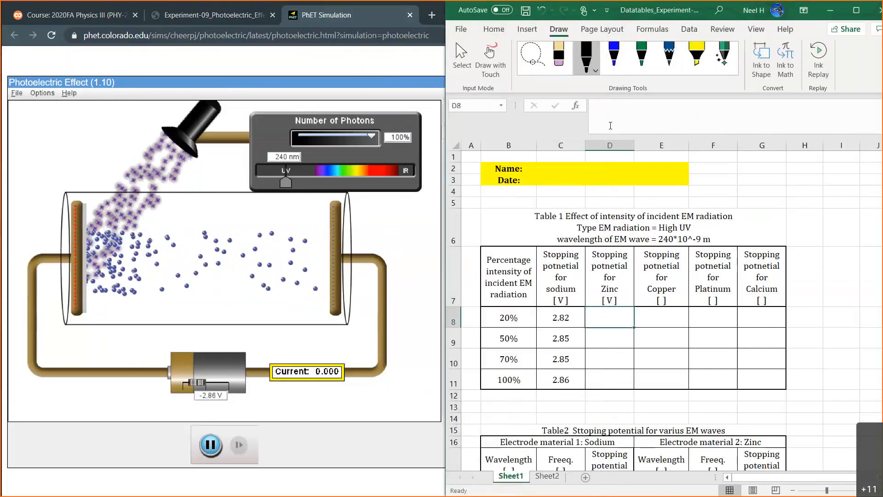
Return to the photoelectric simulation, set the number of photons to 20%, and set the battery voltage to 0 V.
click(398, 137)
key(BackSpace)
key(BackSpace)
text(2)
key(Return)
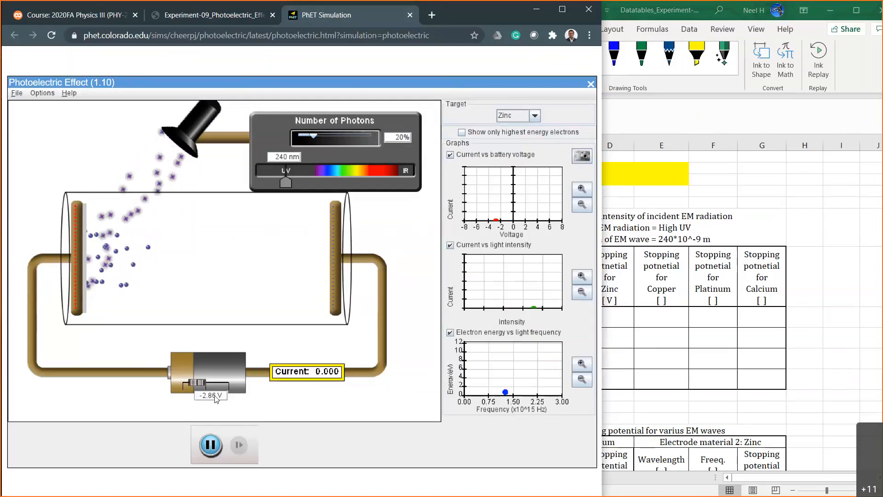
drag(217, 396, 178, 395)
text(0)
key(Return)
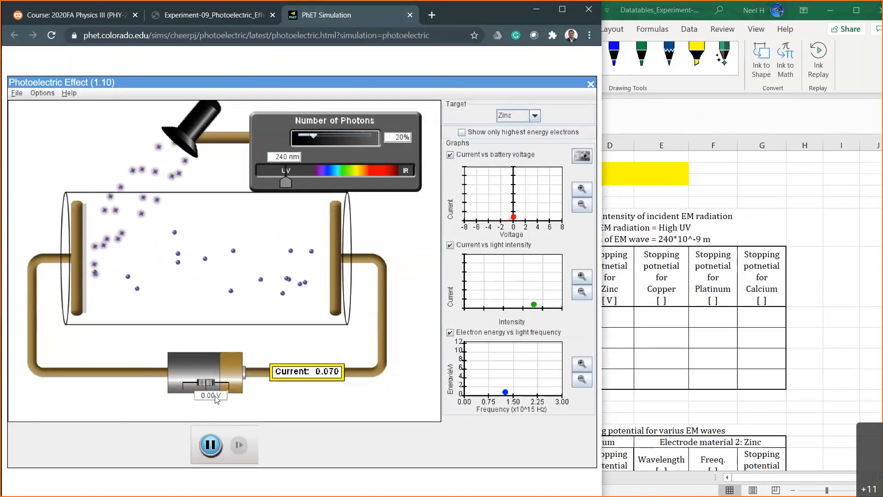
Set the battery voltage to 1.00 V and reverse it to -1.00 V.
key(BackSpace)
text(1)
key(Return)
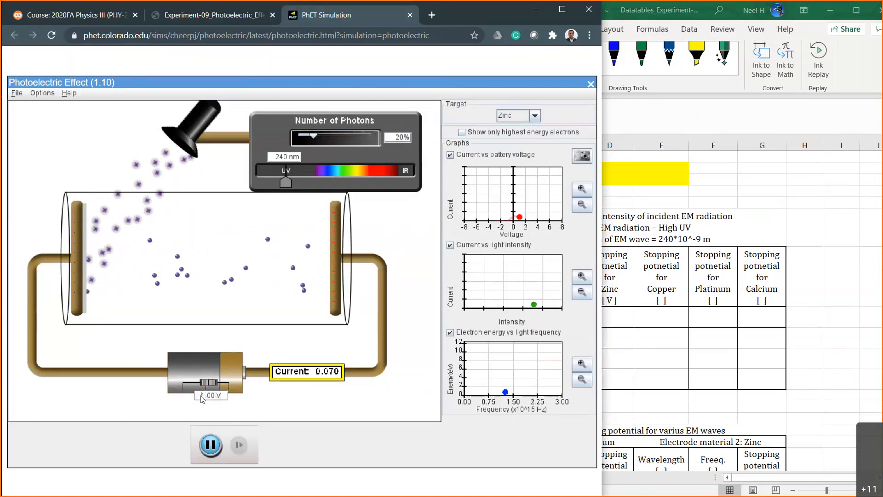
text(-)
key(Return)
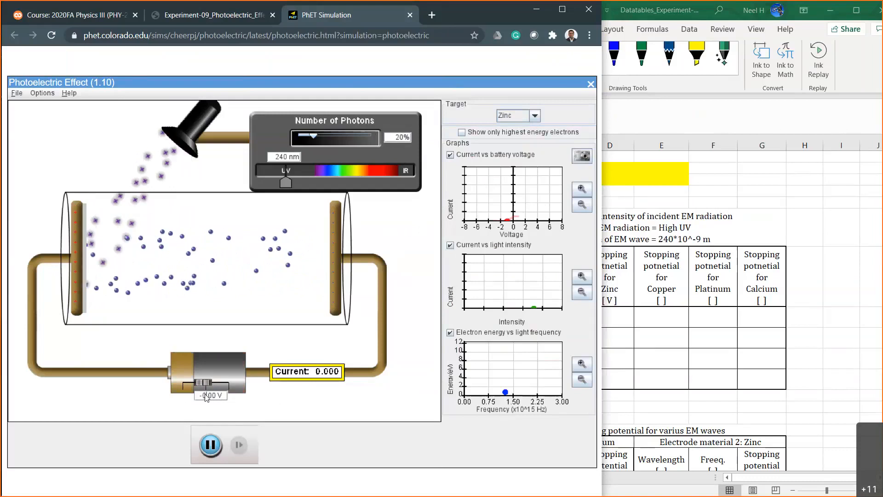
Test zinc at 20% intensity with the battery voltage at -0.50 V and at -0.60 V.
key(BackSpace)
text(5)
key(Return)
key(Left)
key(Left)
key(Left)
key(BackSpace)
text(6)
key(Return)
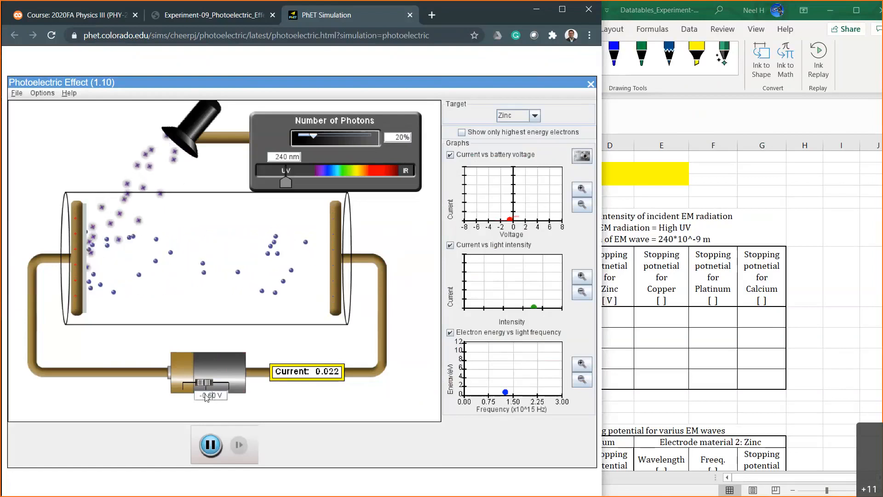
Narrow the search for zinc's stopping potential by setting the battery to -0.70 V and back to -0.65 V.
key(Left)
key(Left)
key(Left)
key(BackSpace)
text(7)
key(Return)
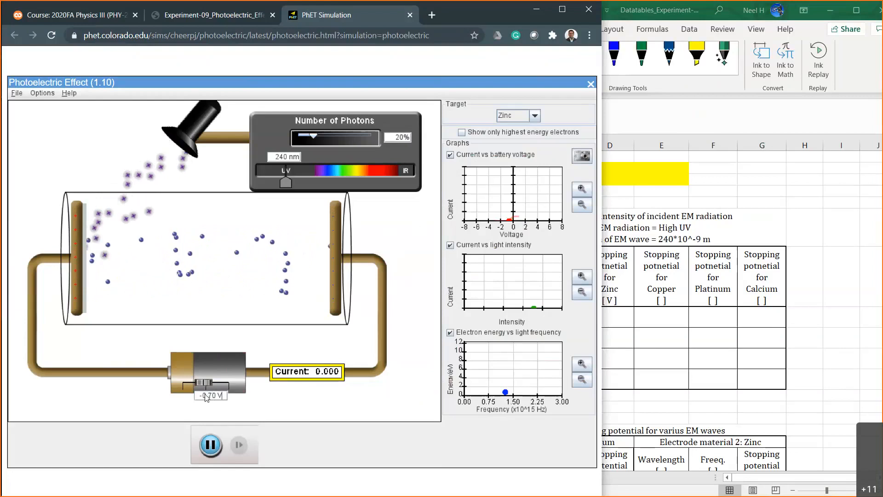
key(Left)
key(Left)
key(Left)
key(BackSpace)
text(6)
key(BackSpace)
text(5)
key(Return)
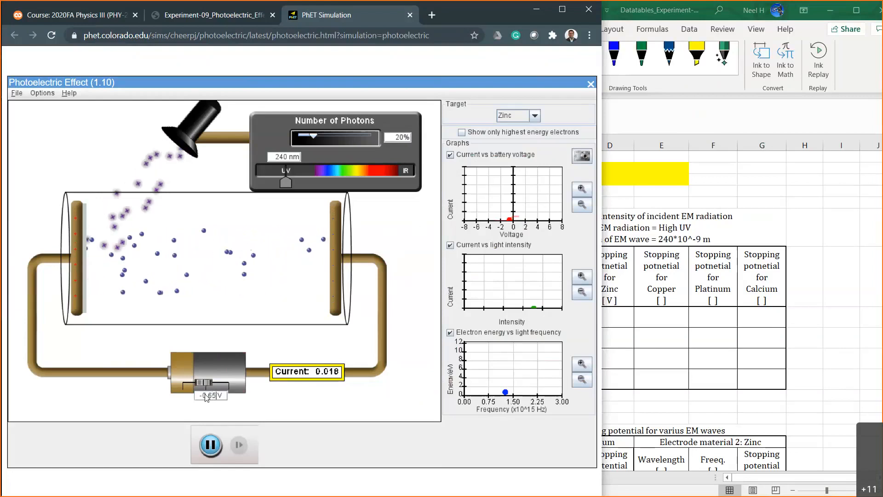
Raise the retarding battery voltage in 0.01 V increments from -0.66 V to -0.69 V.
key(BackSpace)
text(6)
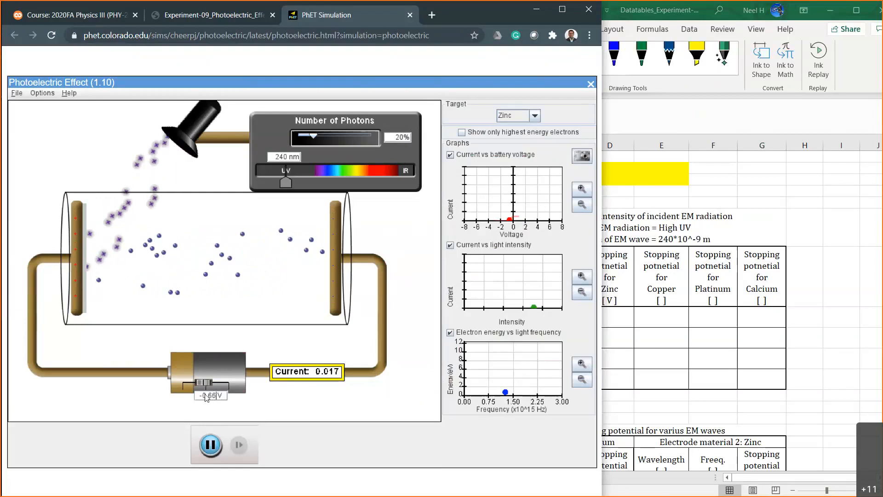
key(BackSpace)
text(7)
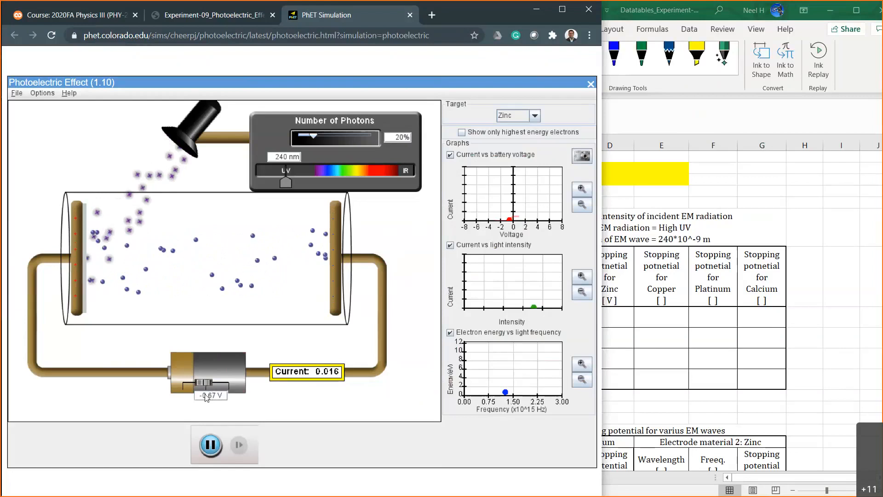
key(BackSpace)
text(8)
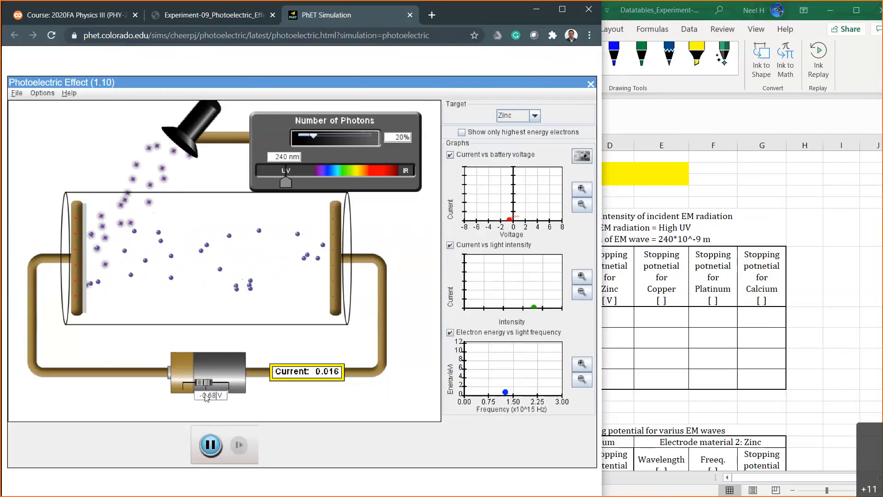
key(BackSpace)
text(9)
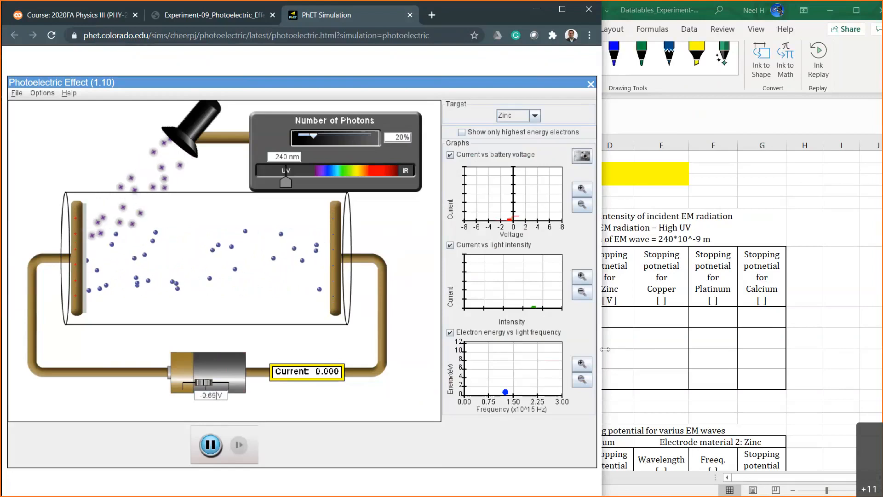
Switch to Excel and enter 0.69 as zinc's stopping potential for 20% intensity in Table 1.
drag(605, 349, 449, 349)
click(621, 327)
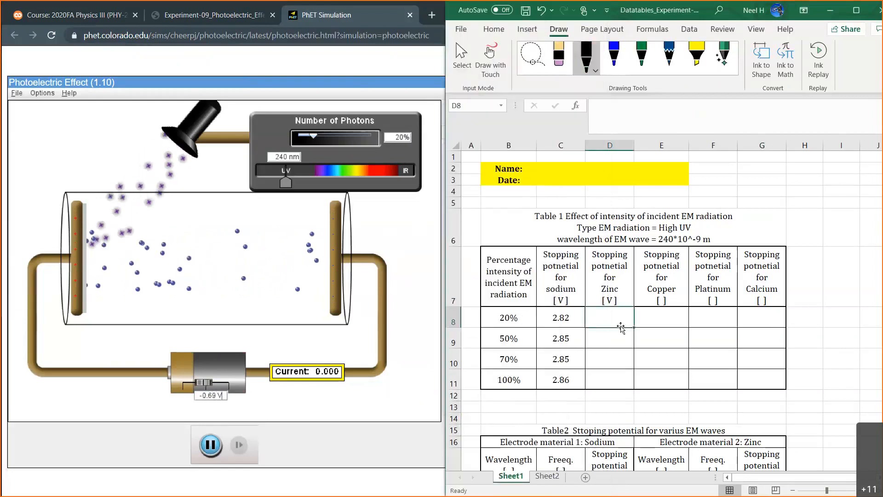
text(0.69)
key(Return)
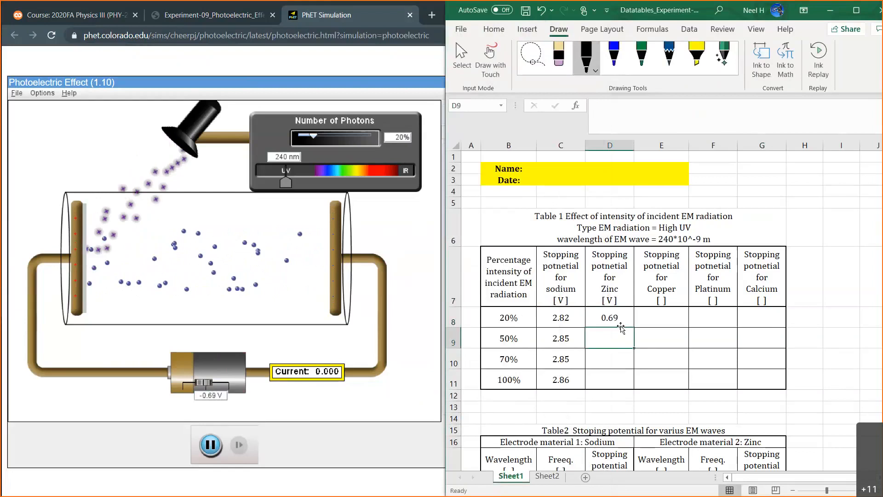
Return to the photoelectric simulation, reset the battery voltage to 0 V, and set the number of photons to 50%.
click(214, 395)
double_click(214, 395)
text(0)
key(Return)
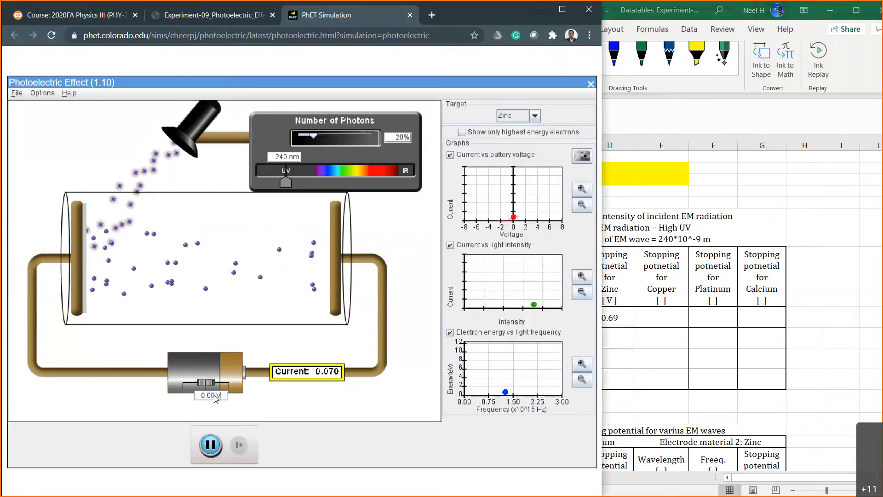
key(BackSpace)
text(5)
key(Return)
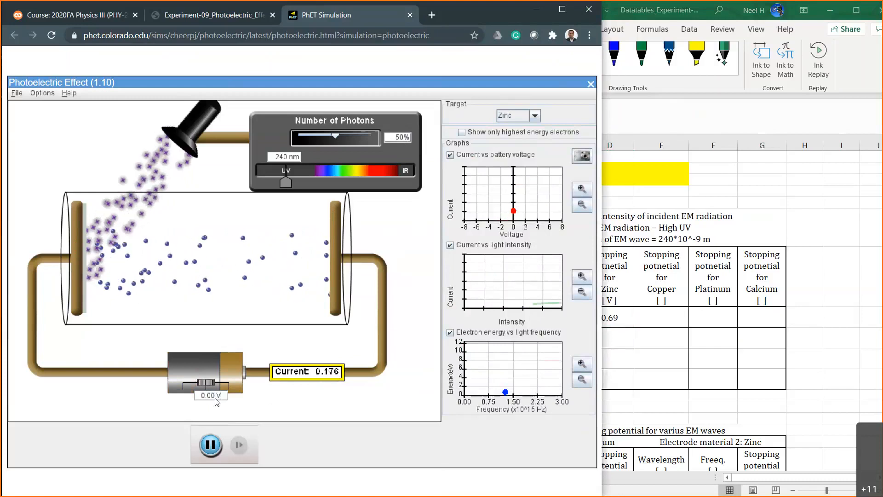
Test zinc at 50% intensity with the battery voltage at -1.00 V and at -0.80 V.
drag(215, 398, 184, 398)
text(-)
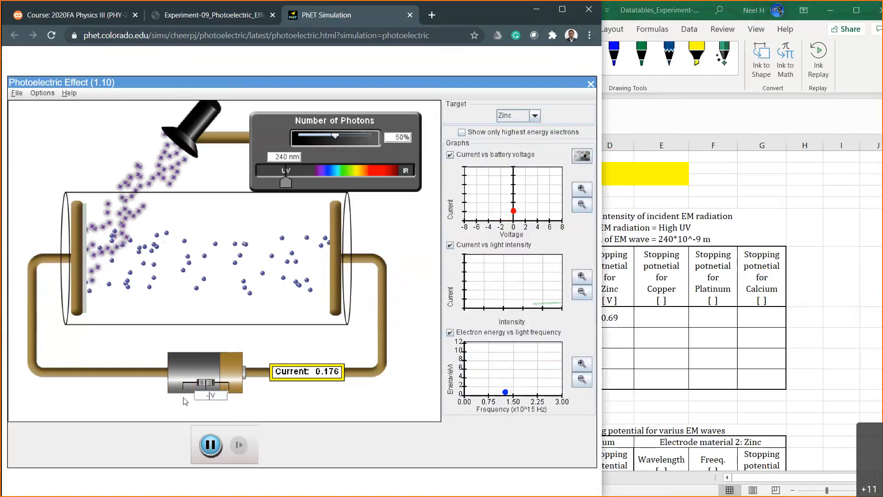
text(1)
key(Return)
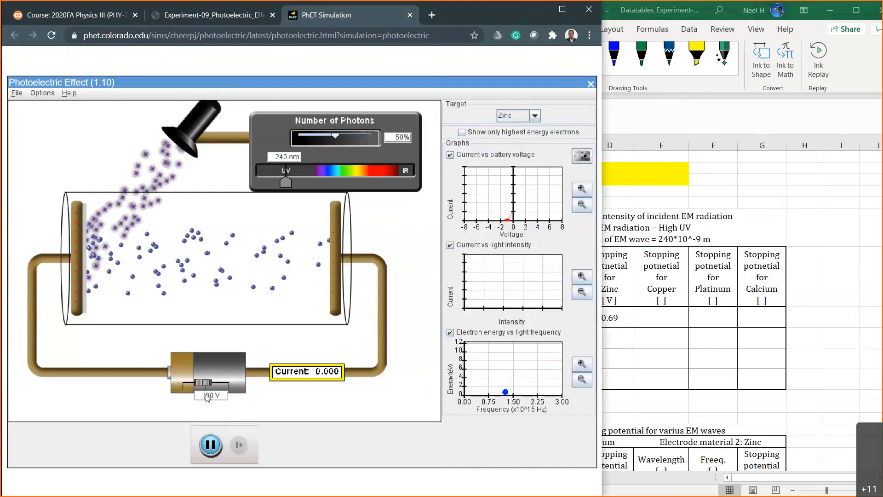
text(8)
key(Return)
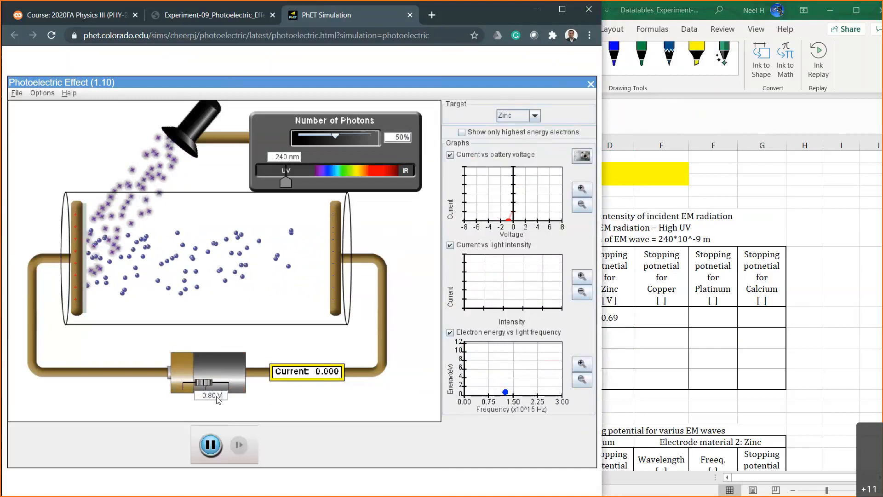
Set the battery voltage to -0.60 V and increase the retarding voltage through -0.65 V to -0.67 V.
click(212, 396)
key(BackSpace)
text(6)
key(Return)
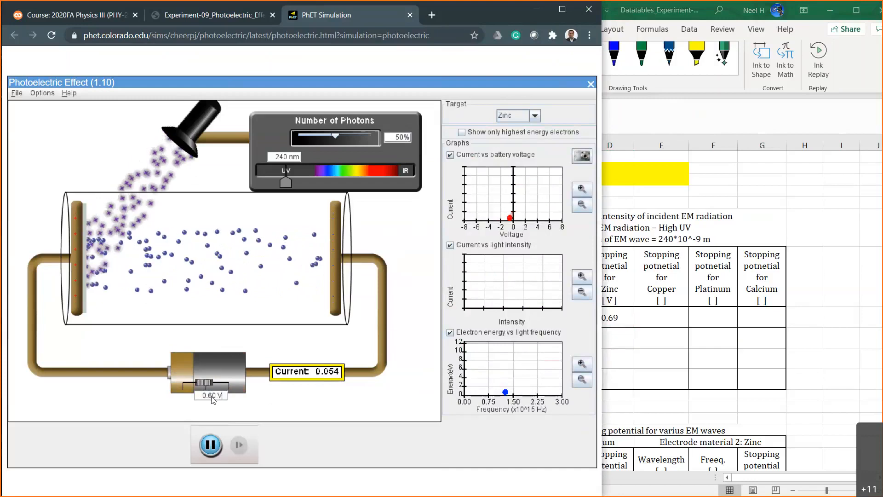
click(213, 396)
text(5)
key(Return)
key(BackSpace)
text(7)
key(Return)
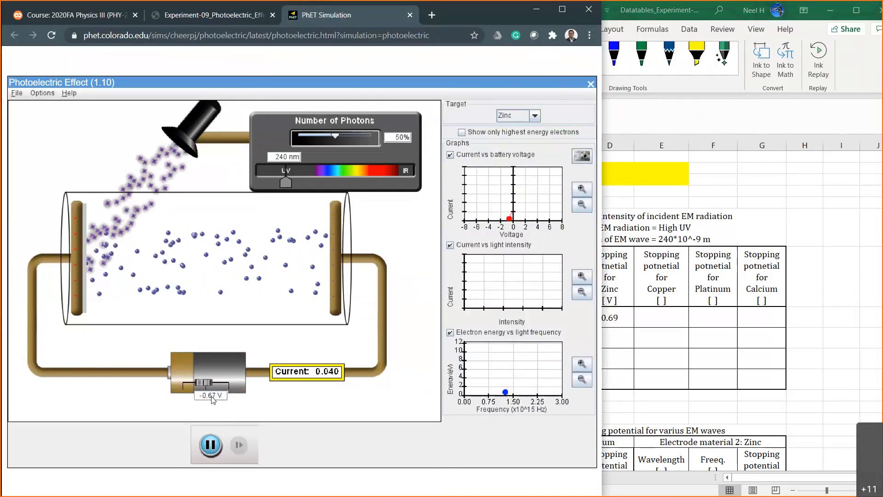
Raise the retarding battery voltage in 0.01 V increments from -0.68 V to -0.70 V.
key(BackSpace)
text(8)
key(Return)
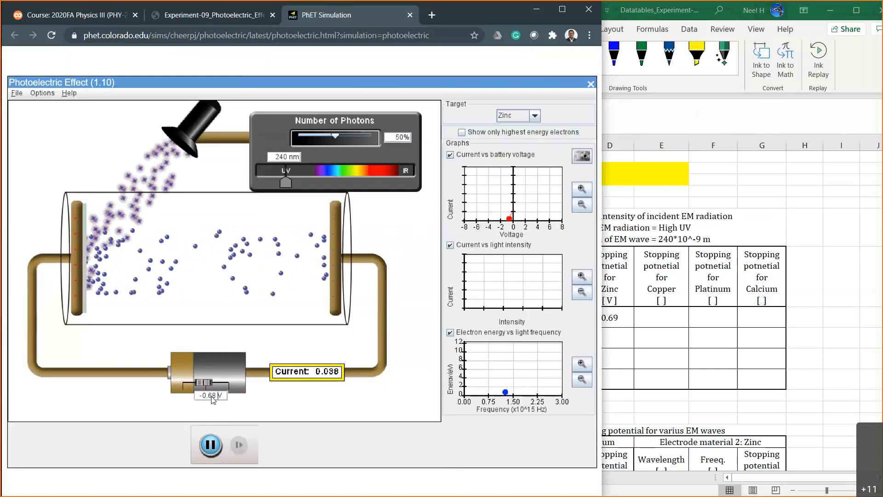
key(BackSpace)
text(9)
key(Return)
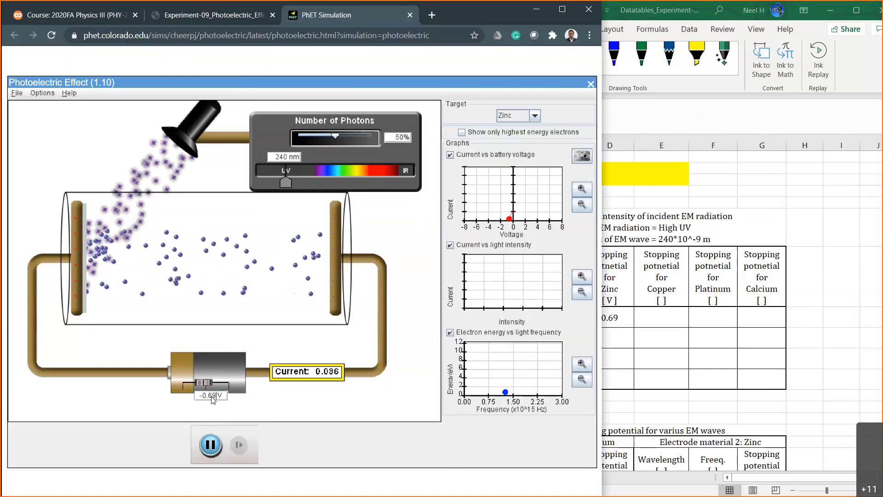
key(BackSpace)
key(BackSpace)
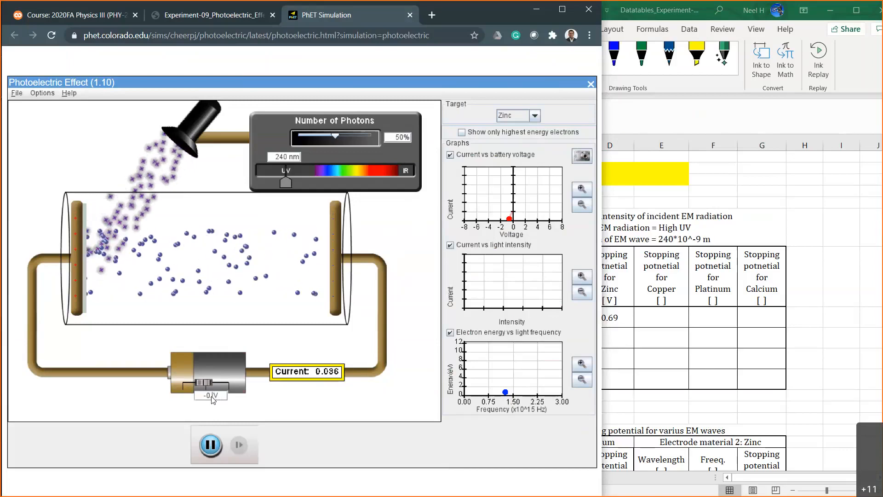
text(70)
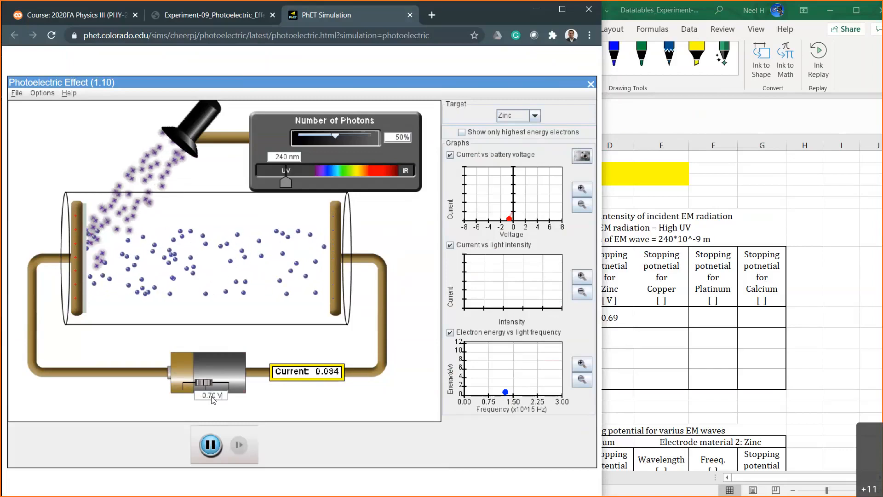
Increase the retarding battery voltage to -0.71 V and on to -0.74 V.
key(BackSpace)
text(1)
key(Return)
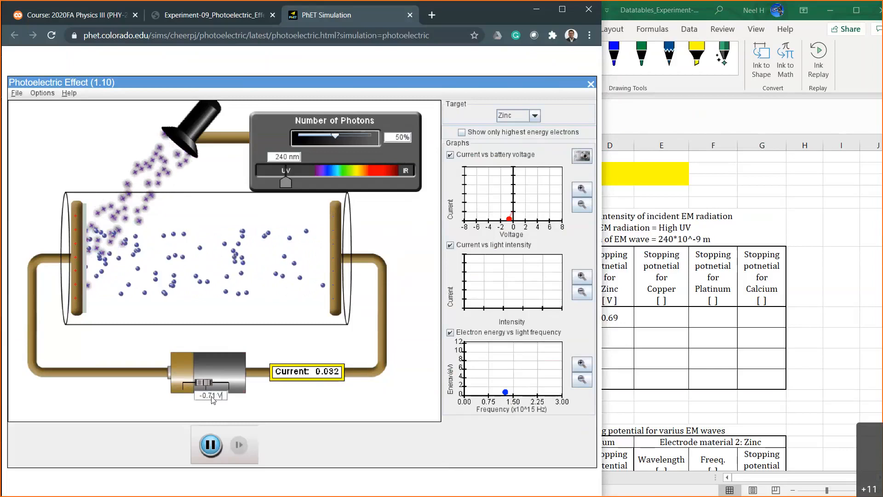
key(BackSpace)
text(4)
key(Return)
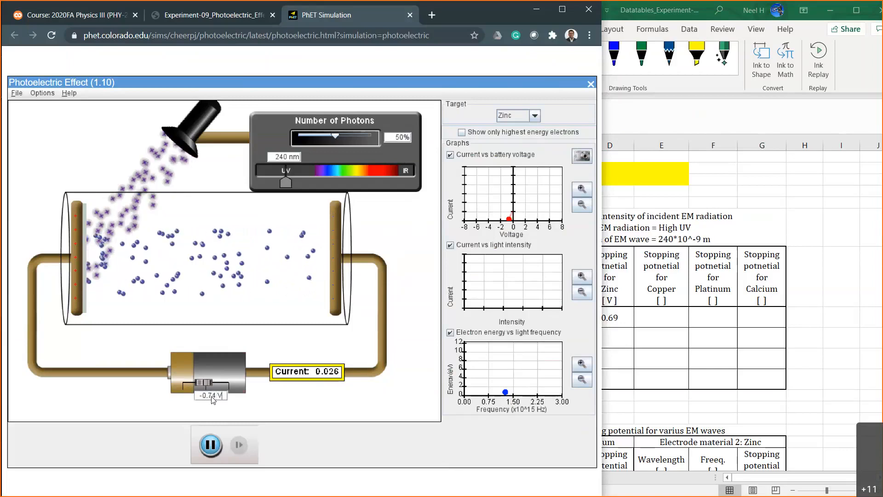
Increase the retarding battery voltage through -0.75, -0.78 and -0.79 V to -0.80 V.
key(BackSpace)
text(5)
key(Return)
key(BackSpace)
text(8)
key(Return)
key(BackSpace)
text(9)
key(Return)
key(BackSpace)
key(BackSpace)
text(80)
key(Return)
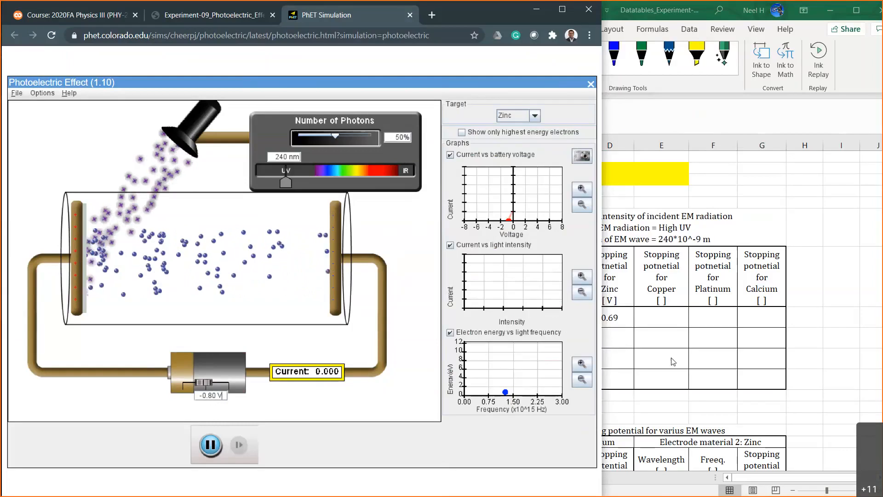
Switch to Excel and enter 0.80 as zinc's stopping potential for 50% intensity in Table 1.
click(625, 333)
text(0.80)
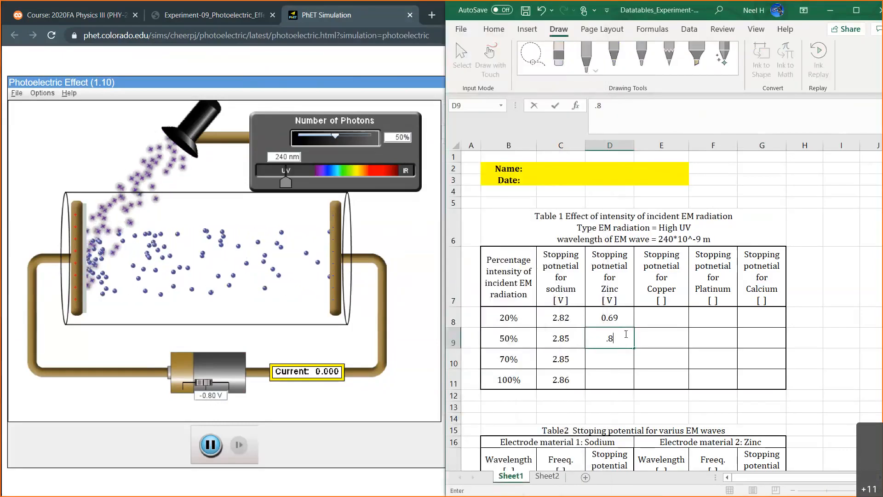
key(Return)
click(615, 312)
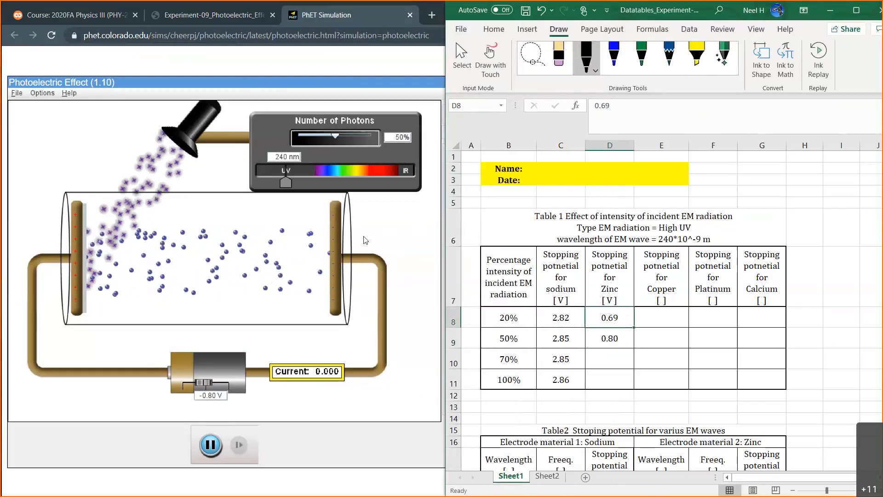
Switch to the simulation, set the photon intensity to 20% and set the battery voltage to -0.70 V.
click(401, 140)
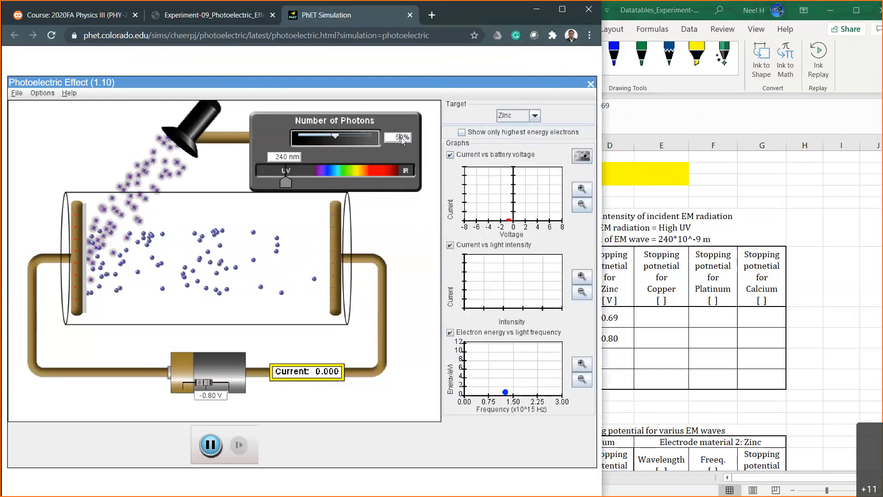
key(BackSpace)
text(2)
key(Return)
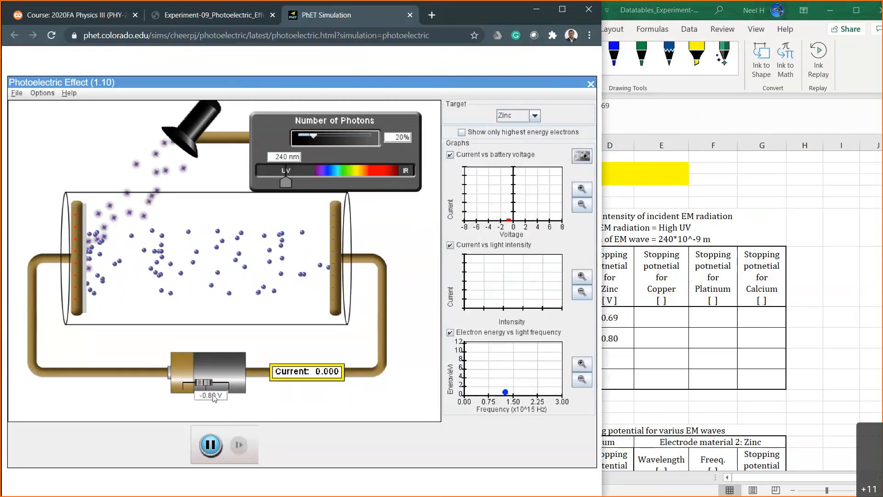
text(7)
key(Return)
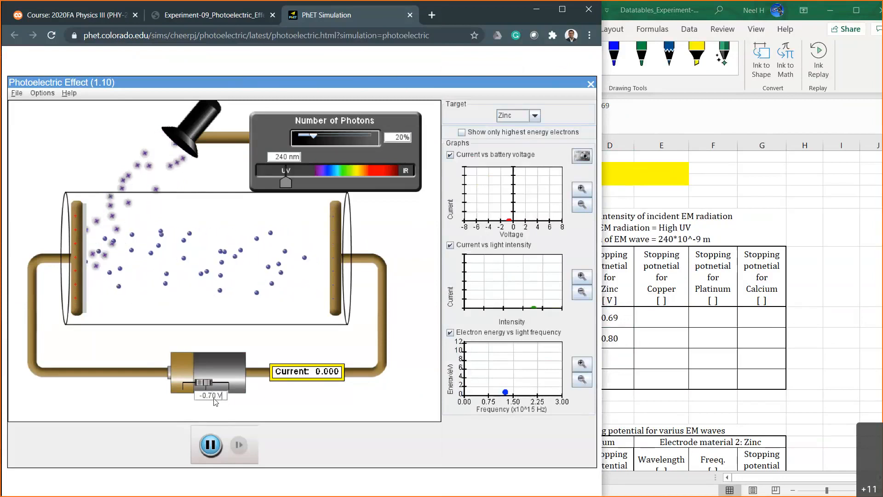
Test zinc at 20% intensity with the battery voltage at -0.68 V and at -0.69 V.
key(BackSpace)
key(BackSpace)
key(BackSpace)
key(BackSpace)
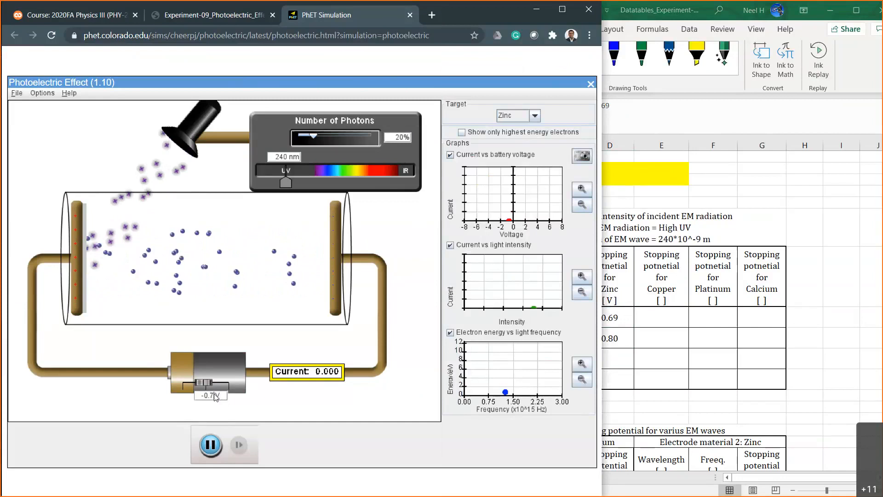
text(6)
key(Return)
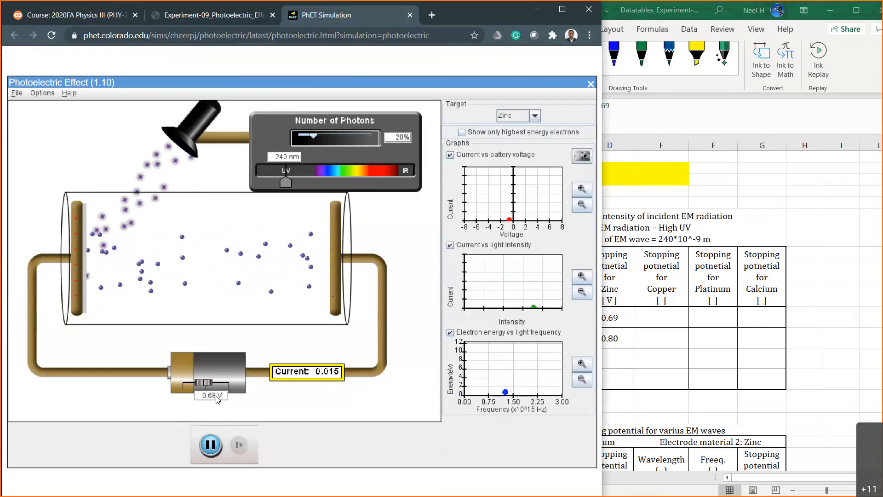
click(216, 396)
key(BackSpace)
text(9)
key(Return)
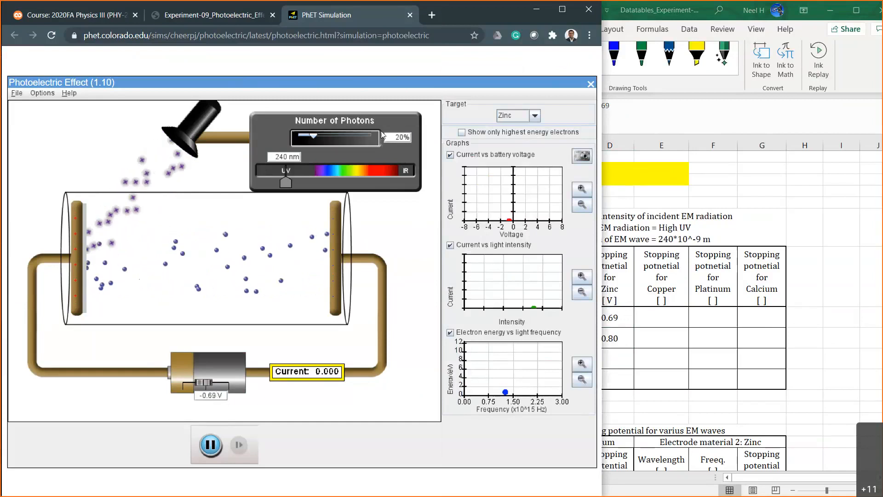
Set the photon intensity to 70% and increase the retarding battery voltage through -0.70 V to -0.80 V.
text(7)
key(Return)
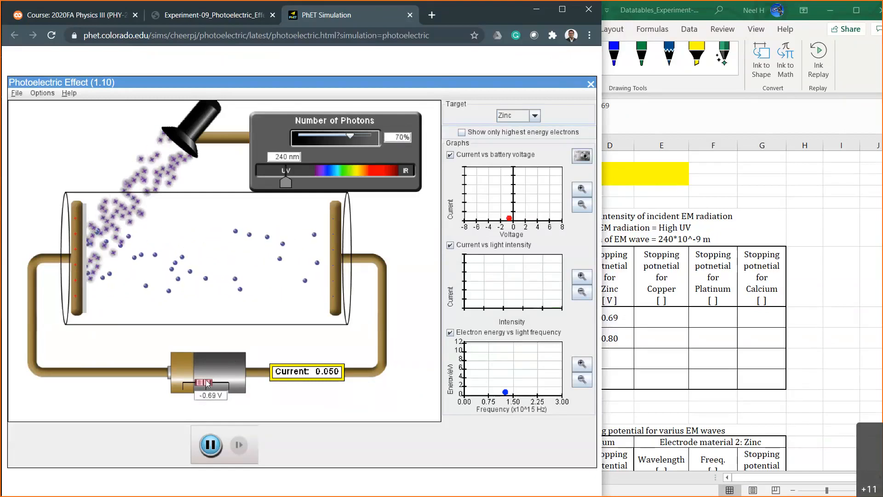
click(217, 398)
key(BackSpace)
key(BackSpace)
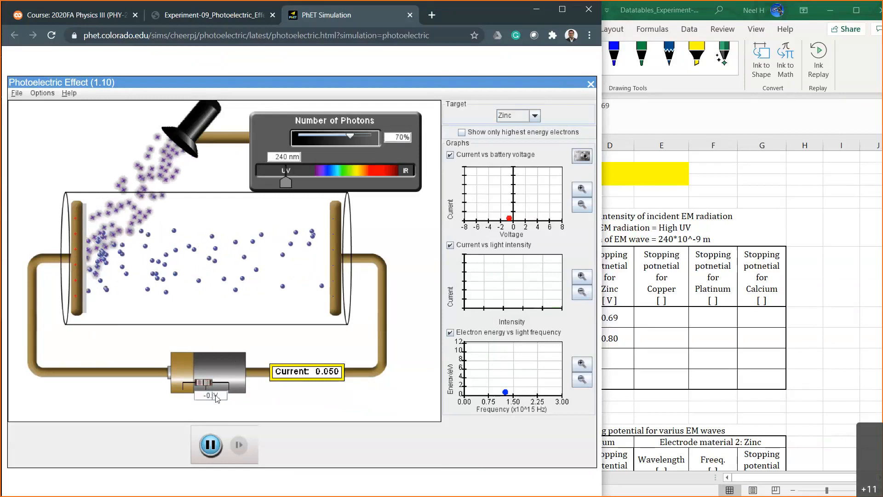
text(7)
key(BackSpace)
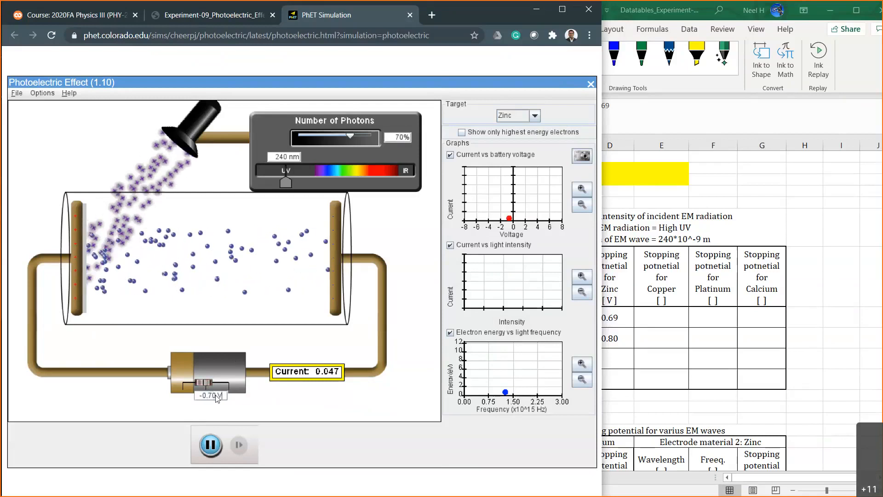
text(80)
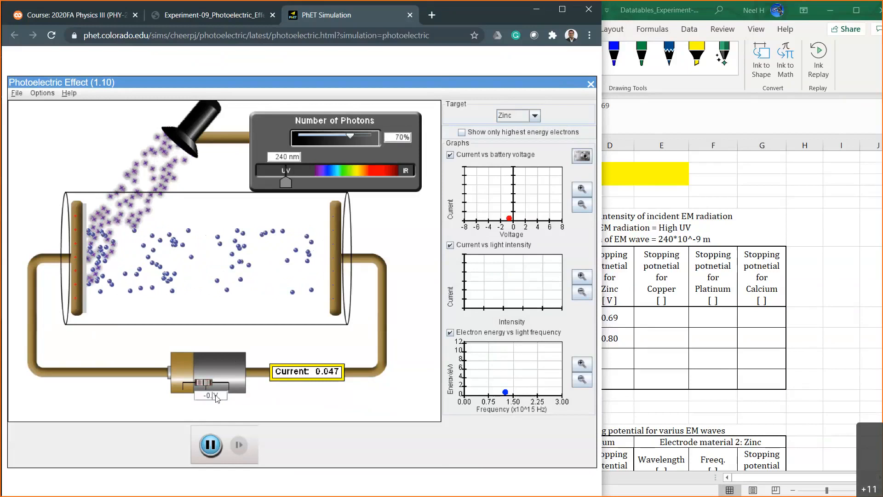
key(Return)
Increase the retarding battery voltage through -0.81 V to -0.82 V at 70% intensity.
click(216, 396)
key(BackSpace)
text(2)
key(BackSpace)
text(1)
key(Return)
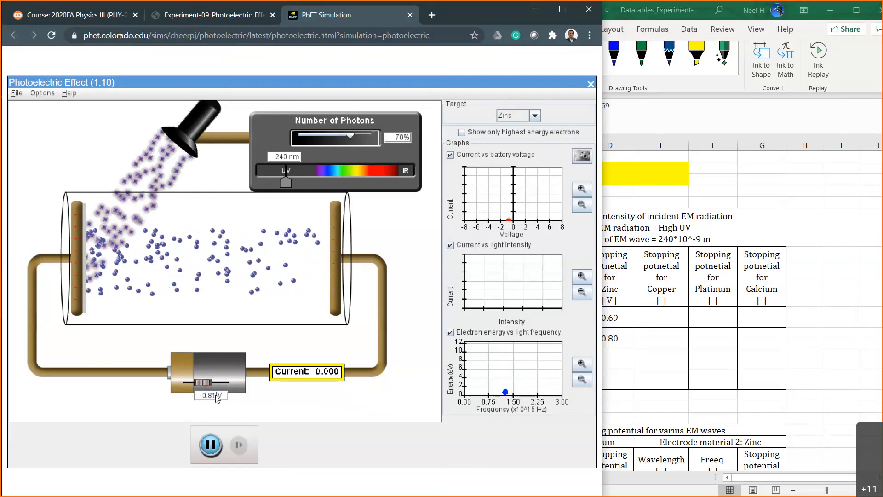
key(BackSpace)
text(2)
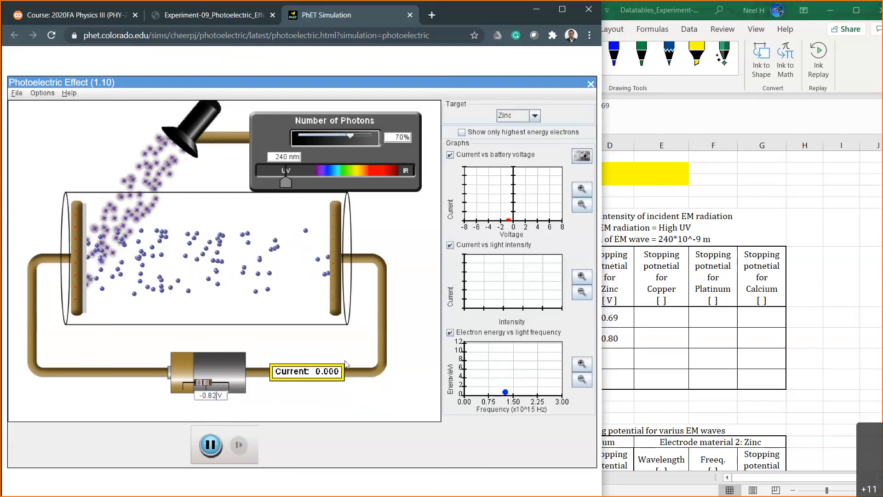
Switch to Excel and enter 0.82 as zinc's stopping potential for 70% intensity in Table 1.
click(611, 358)
click(611, 357)
text(.82)
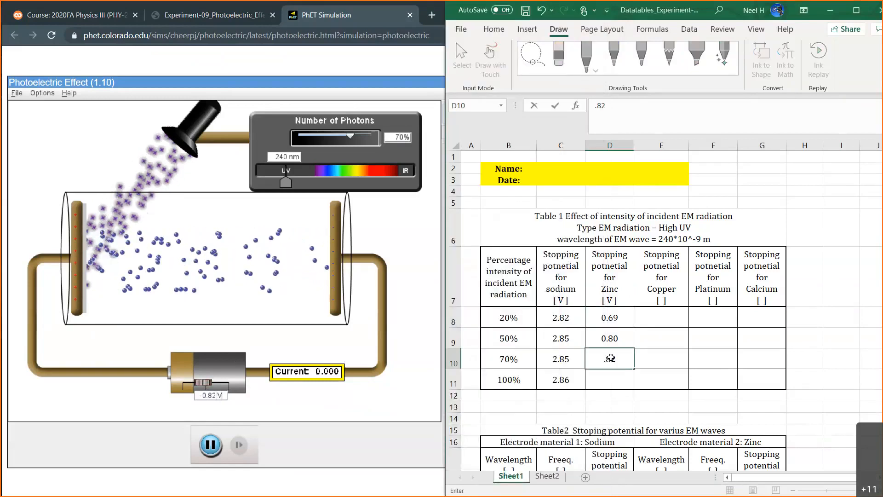
key(Return)
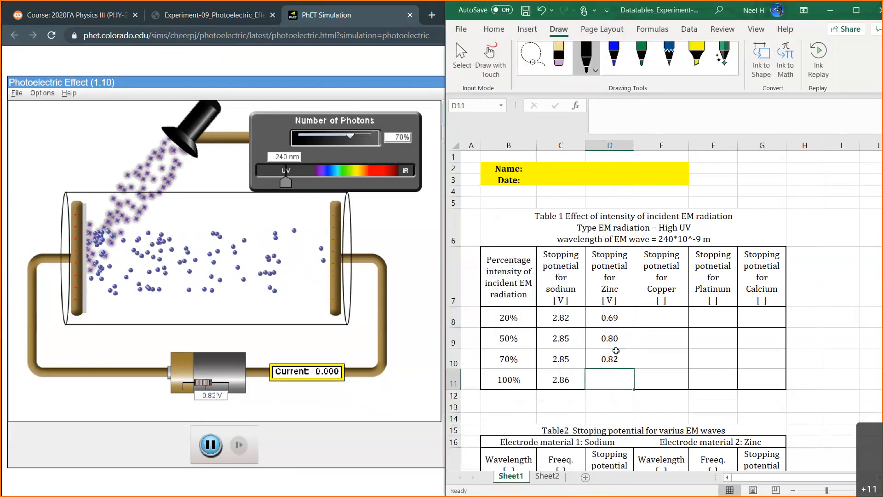
drag(507, 339, 611, 380)
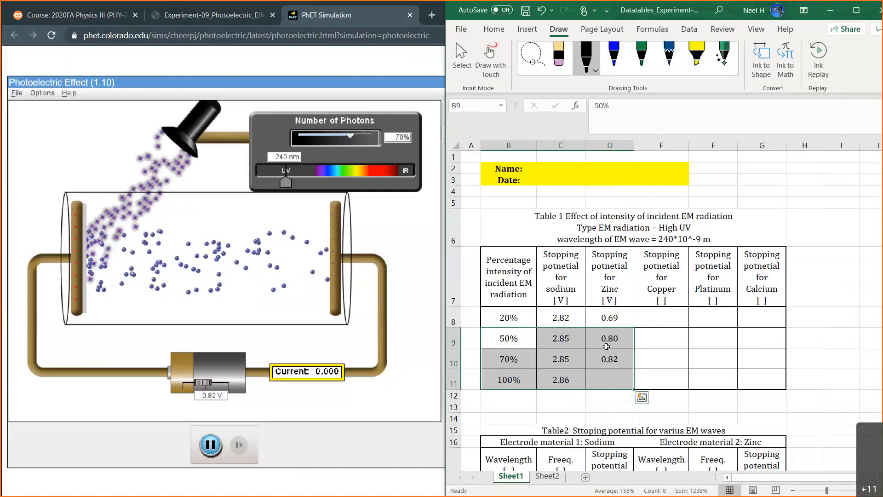
click(609, 314)
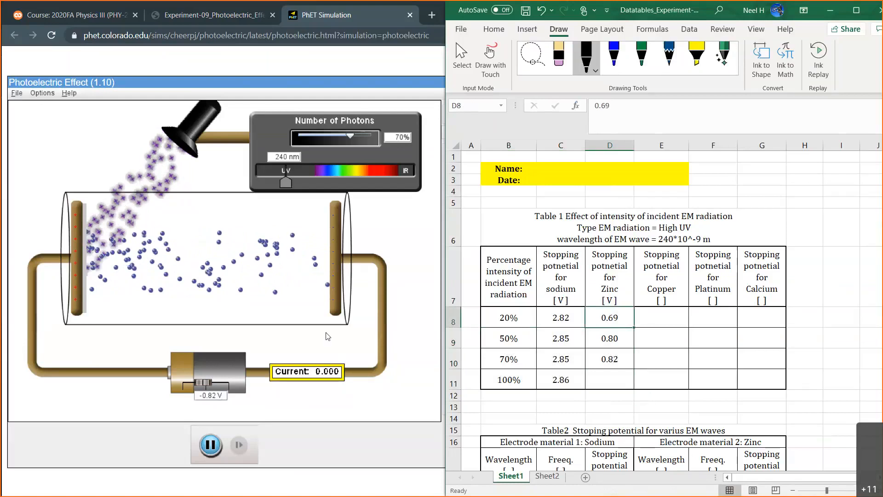
click(611, 376)
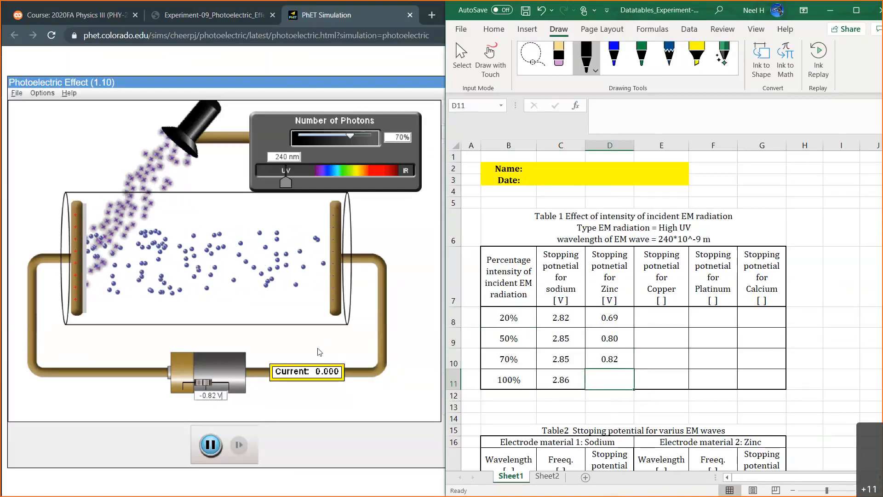
Switch to the simulation, set the photon intensity to 100% and try a battery voltage of -0.83 V before restoring -0.82 V.
click(397, 137)
key(BackSpace)
text(10)
key(Return)
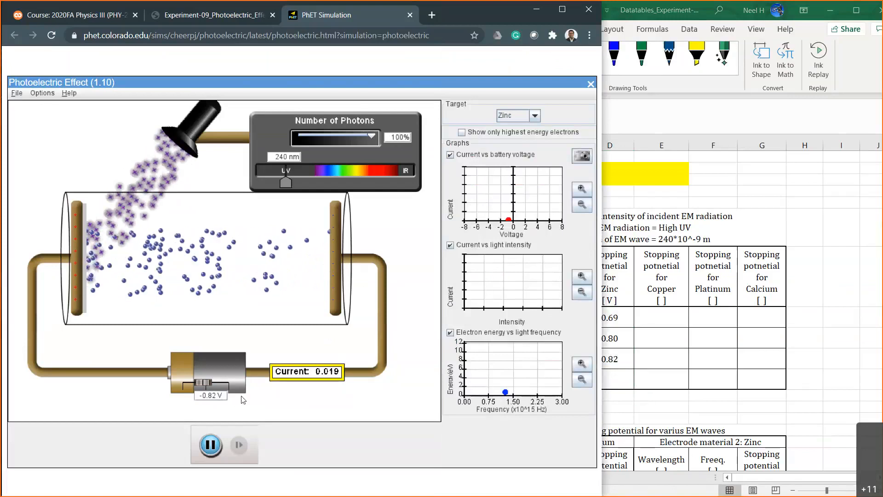
click(216, 395)
key(BackSpace)
text(3)
key(BackSpace)
text(2)
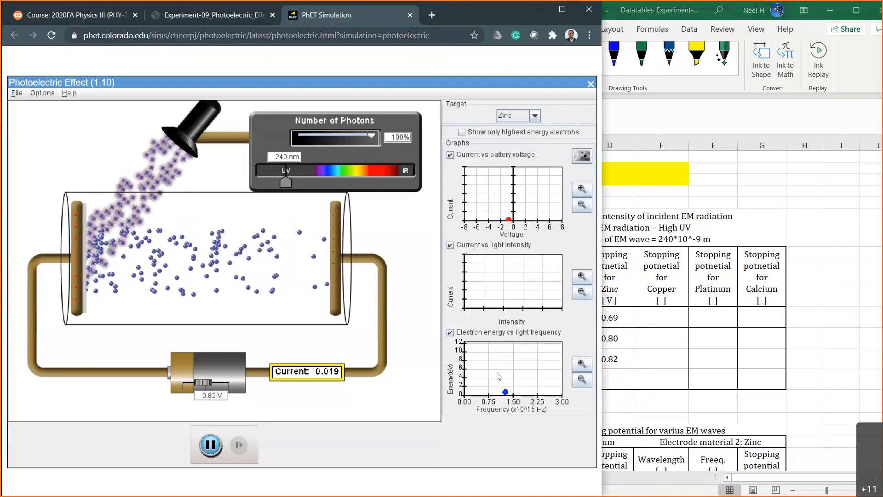
Switch to Excel and enter 0.83 as zinc's stopping potential for 100% intensity in Table 1.
click(613, 377)
text(0.83)
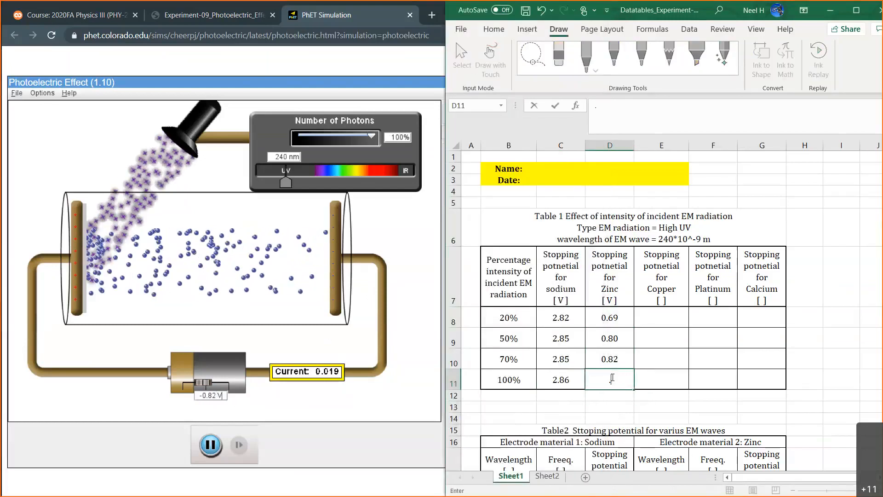
key(Return)
Switch to the simulation and enable showing only the highest energy electrons.
drag(611, 340, 613, 376)
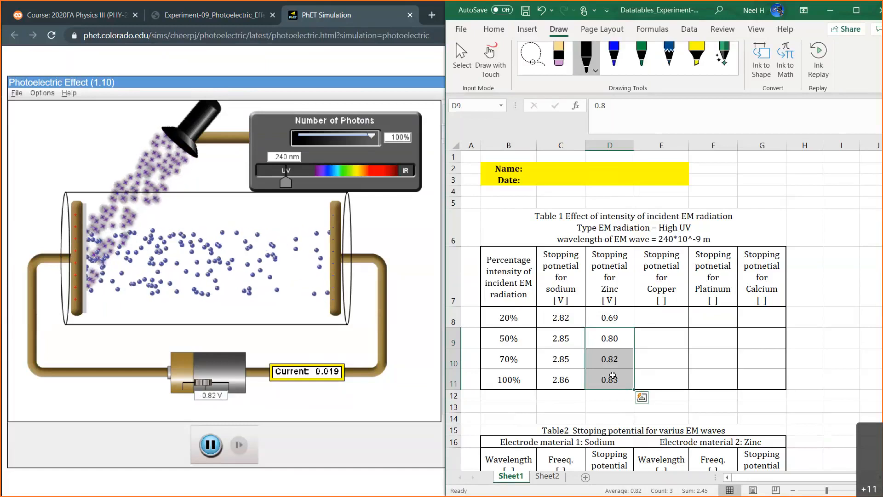
click(415, 248)
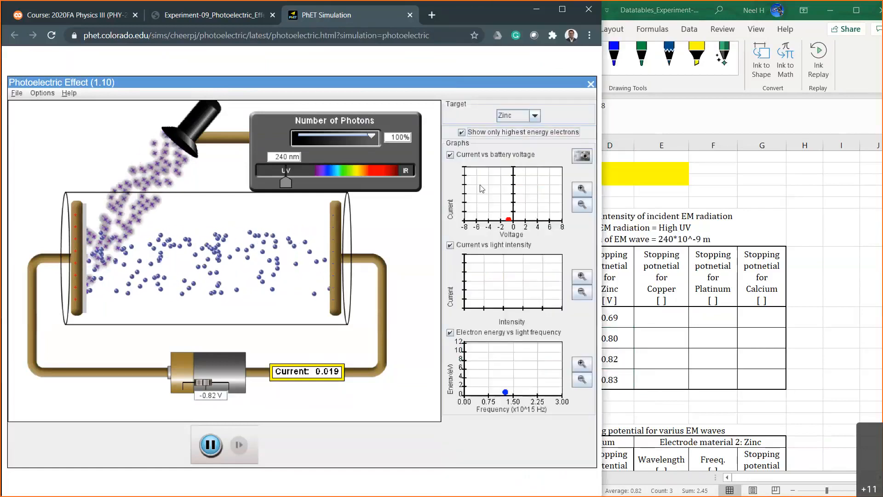
Switch to Excel and add V as the unit in Table 1's copper stopping potential heading.
click(667, 317)
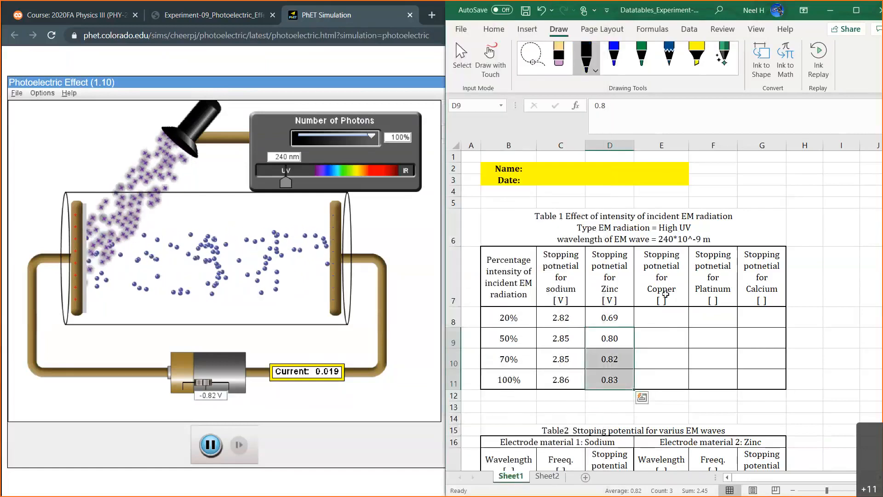
click(665, 294)
click(615, 125)
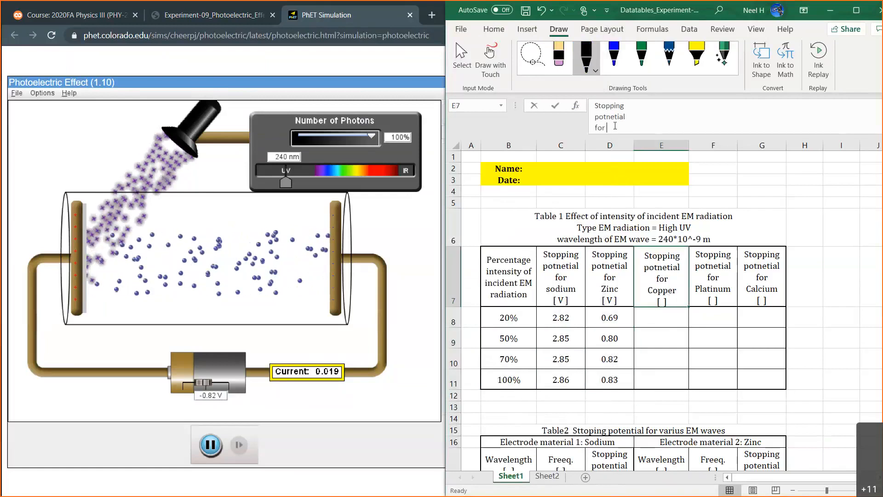
text(V)
key(Return)
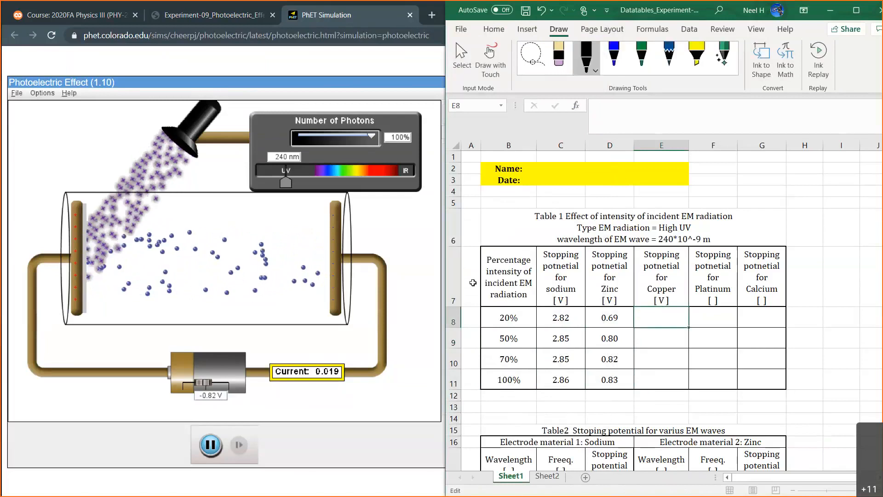
Switch to the simulation, change the target metal to Copper and set the photon intensity to 20%.
click(412, 226)
click(535, 116)
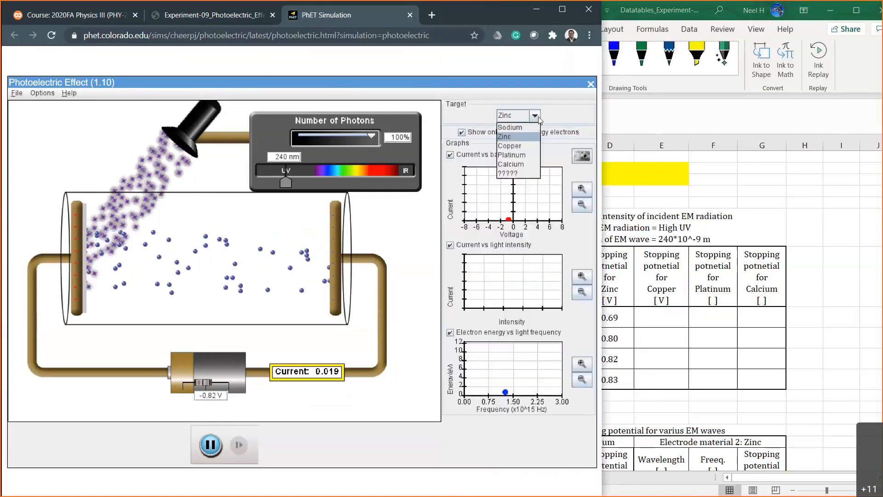
click(521, 146)
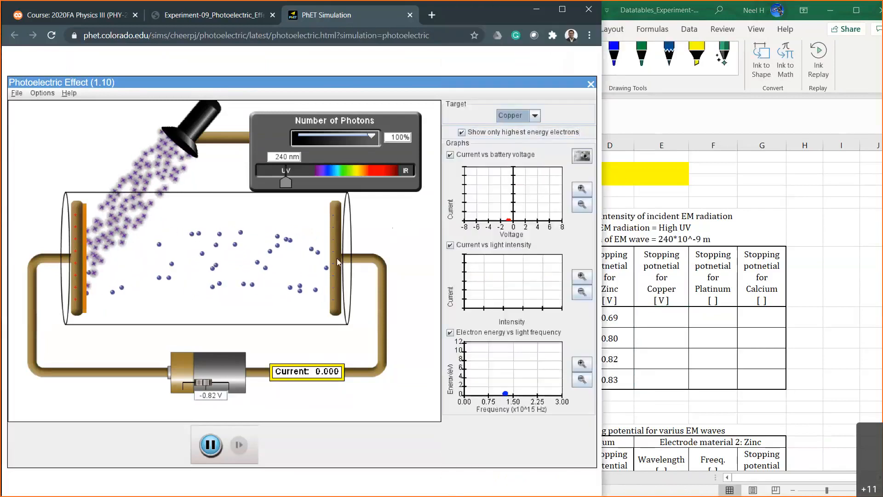
double_click(401, 139)
text(20)
key(Return)
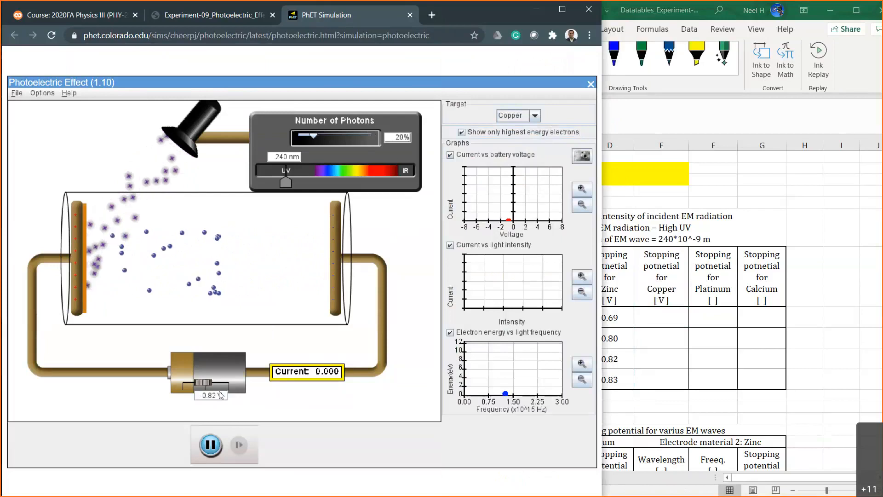
Reset the battery voltage to 0 V and set it to -0.50 V for the copper target.
drag(223, 396, 177, 398)
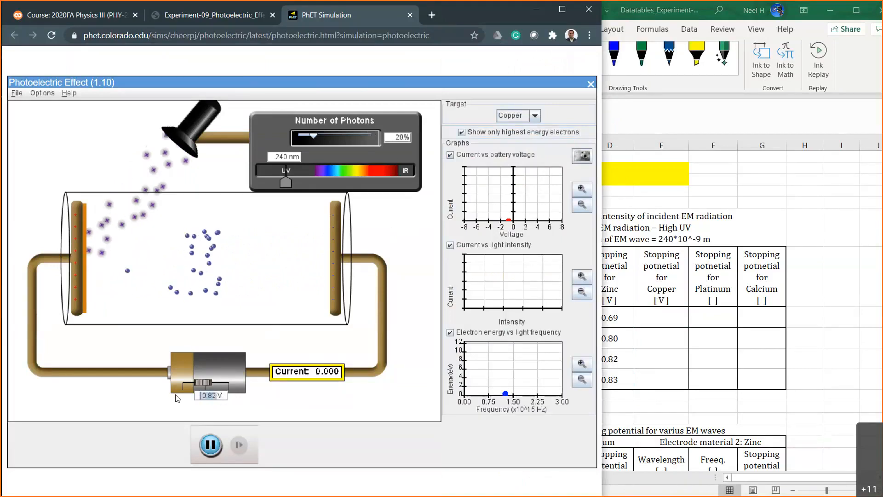
text(0)
key(Return)
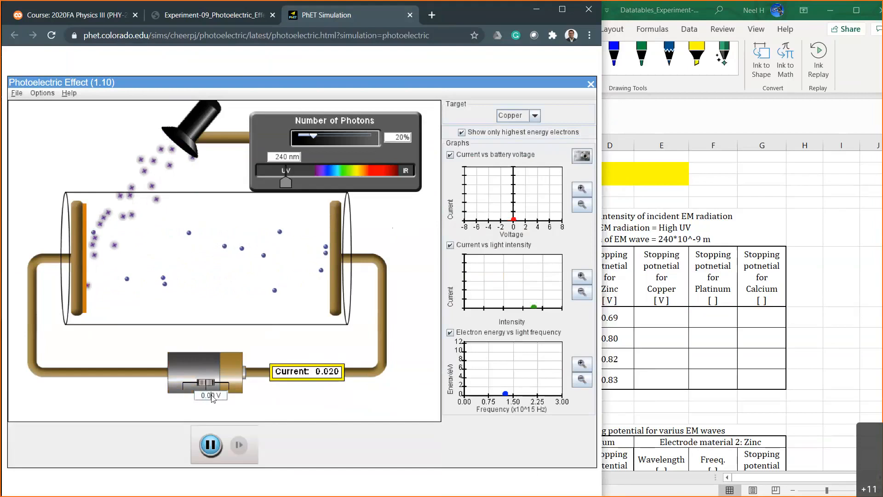
drag(214, 396, 178, 395)
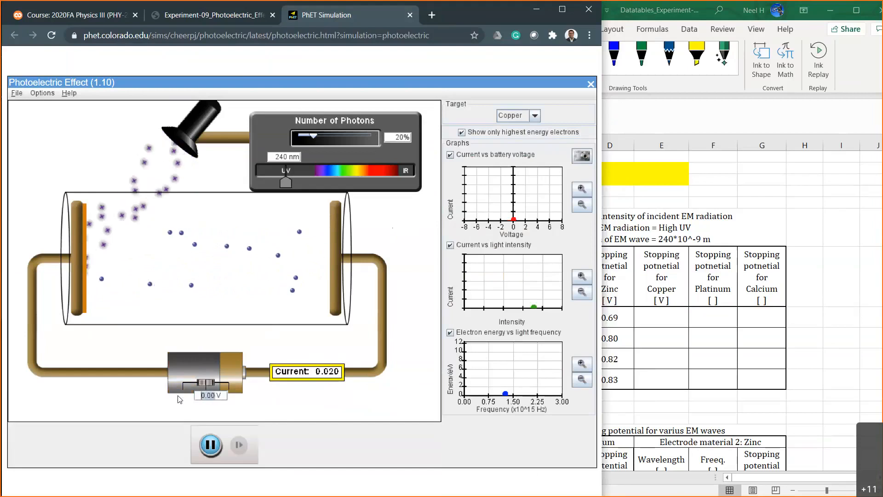
text(-.5)
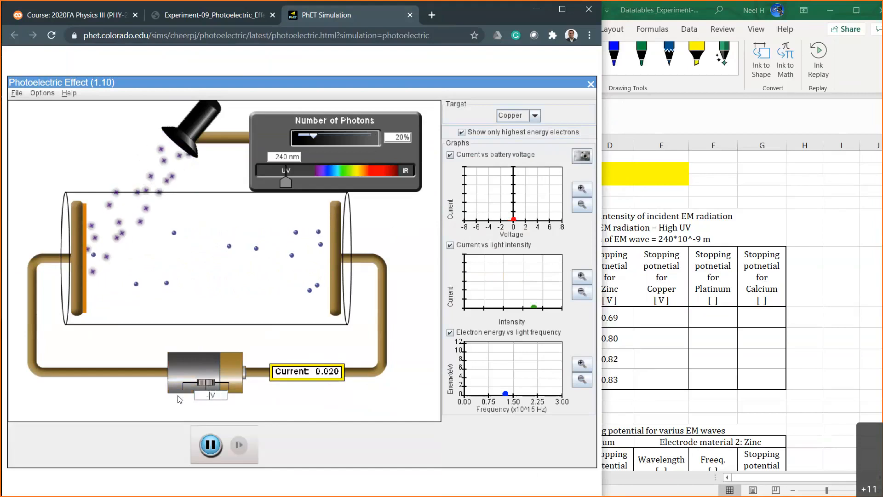
key(Return)
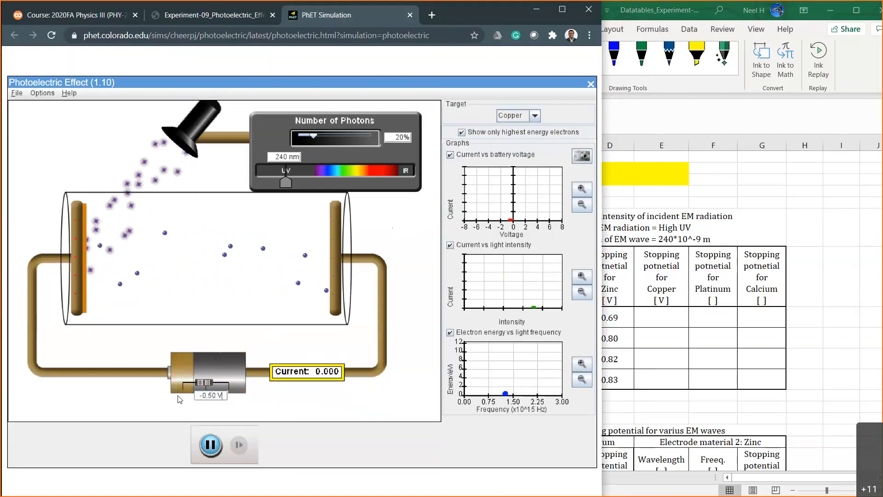
Reduce the retarding battery voltage to -0.20 V and on to -0.10 V.
key(Left)
key(Left)
key(Left)
key(BackSpace)
text(2)
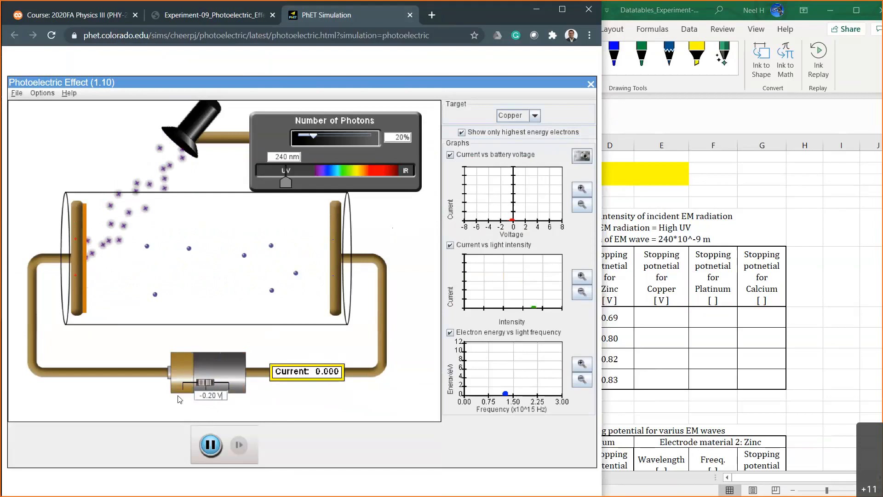
key(BackSpace)
text(1)
key(Return)
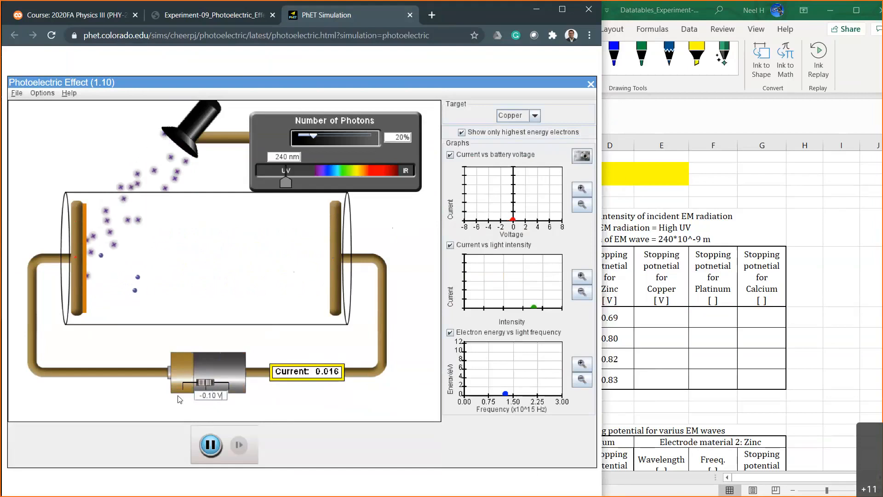
Set the battery voltage to -0.15 V for the copper target, then step it through -0.14 V and -0.13 V to -0.12 V.
key(BackSpace)
text(5)
key(Return)
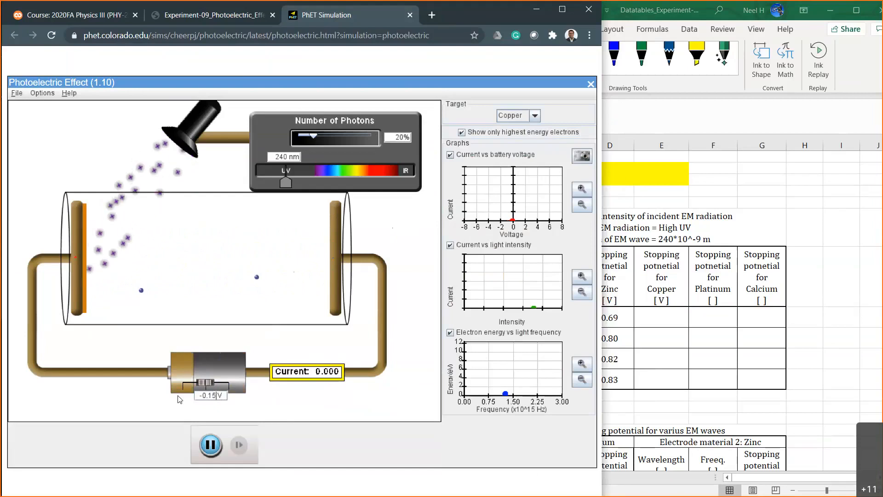
key(BackSpace)
text(4)
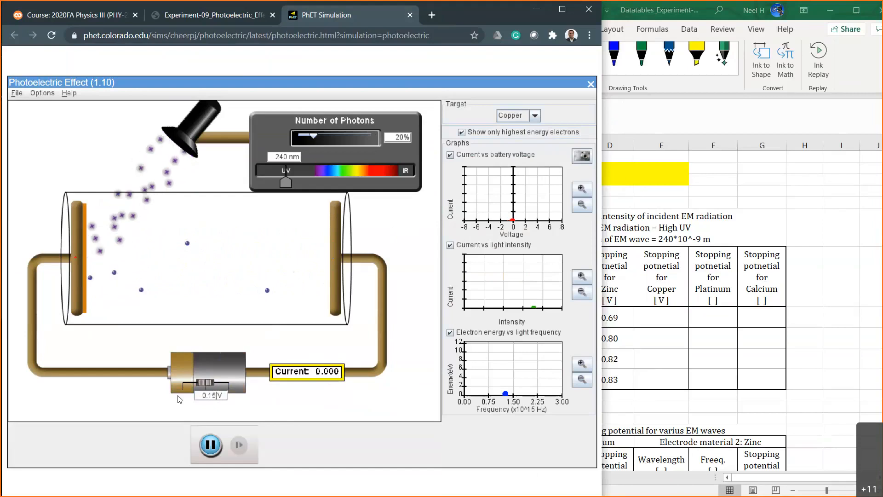
key(BackSpace)
text(3)
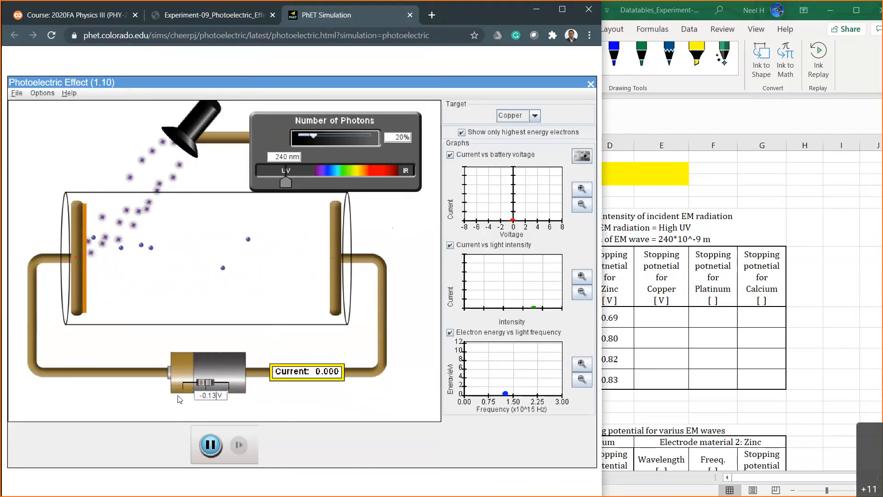
key(BackSpace)
text(2)
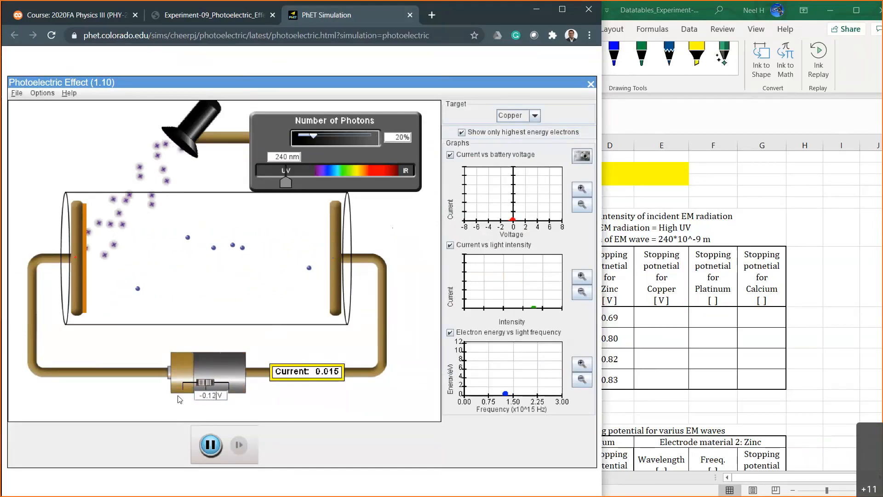
Set the battery voltage to -0.13 V and record 0.13 in Excel as copper's stopping potential at 20% intensity.
key(Left)
key(Delete)
text(3)
key(Return)
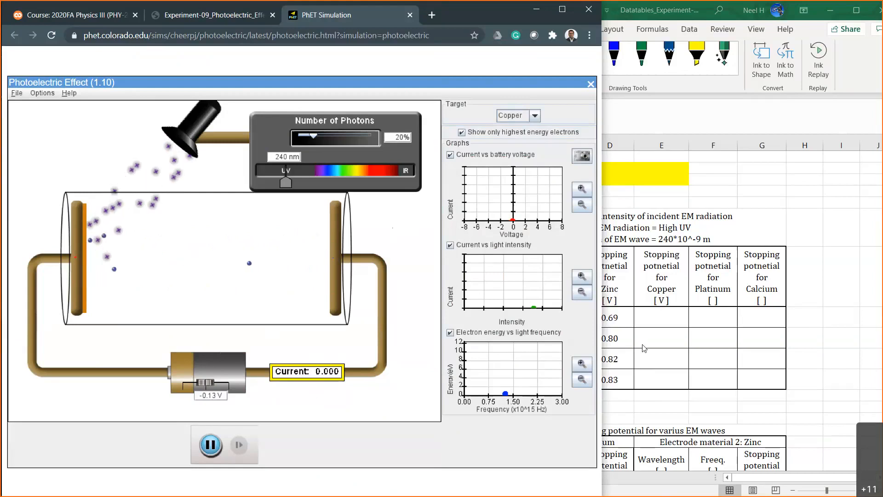
click(662, 320)
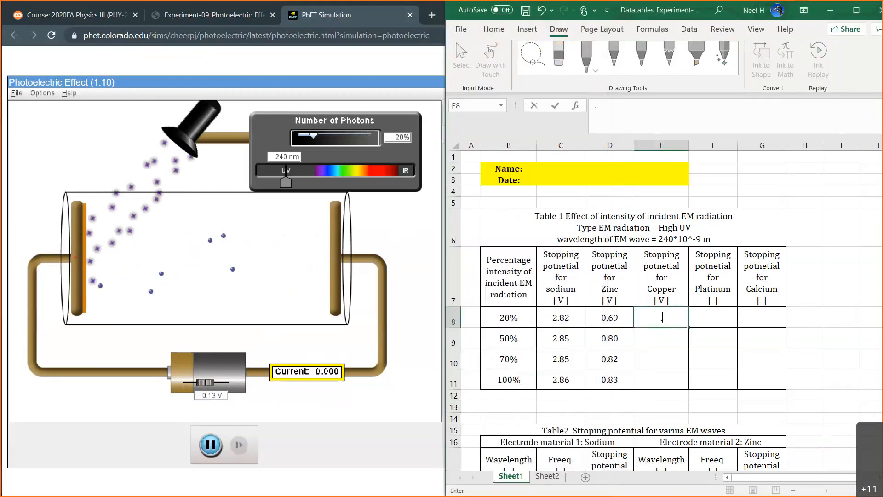
text(0.13)
key(Return)
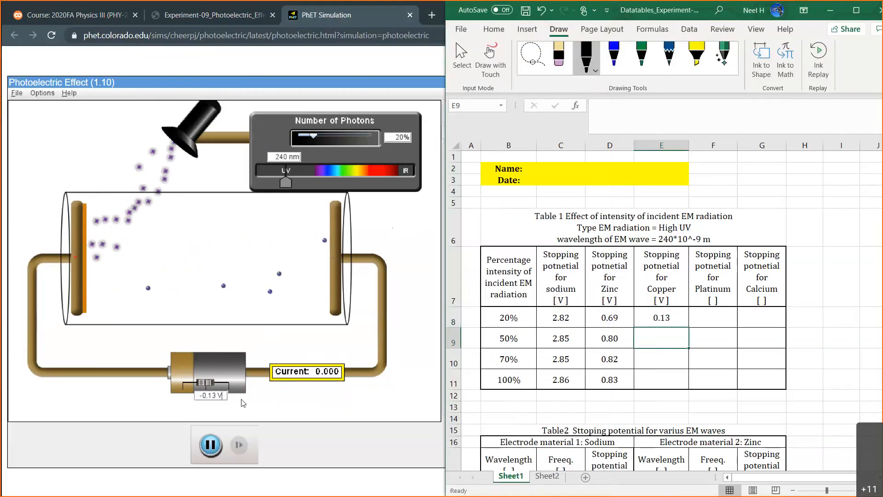
Switch to the simulation, reset the battery voltage to 0 V and set the photon intensity to 50%.
click(172, 402)
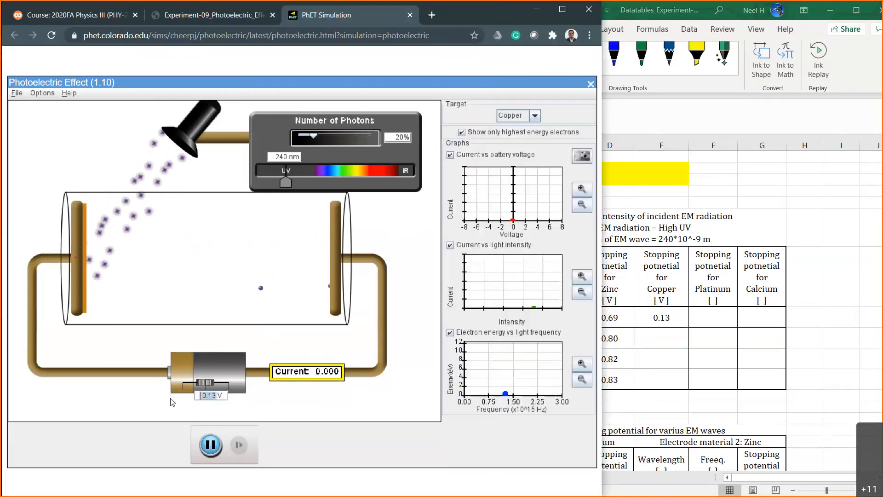
text(00)
key(Return)
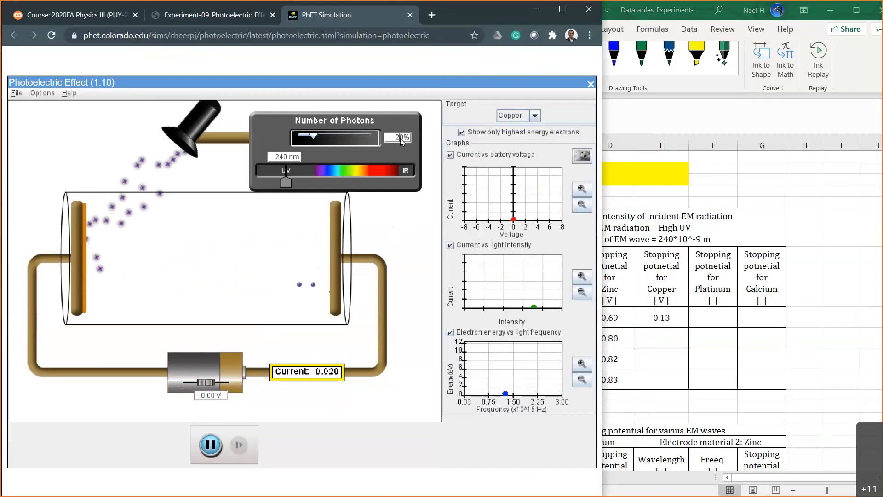
key(BackSpace)
text(5)
key(Return)
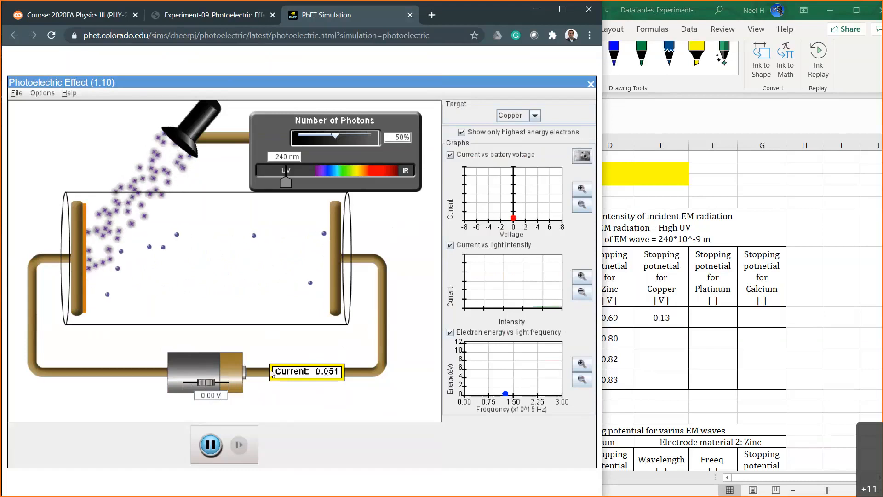
Set the battery voltage to -0.50 V at 50% intensity and reduce it to -0.30 V.
double_click(217, 397)
text(-.5)
key(Return)
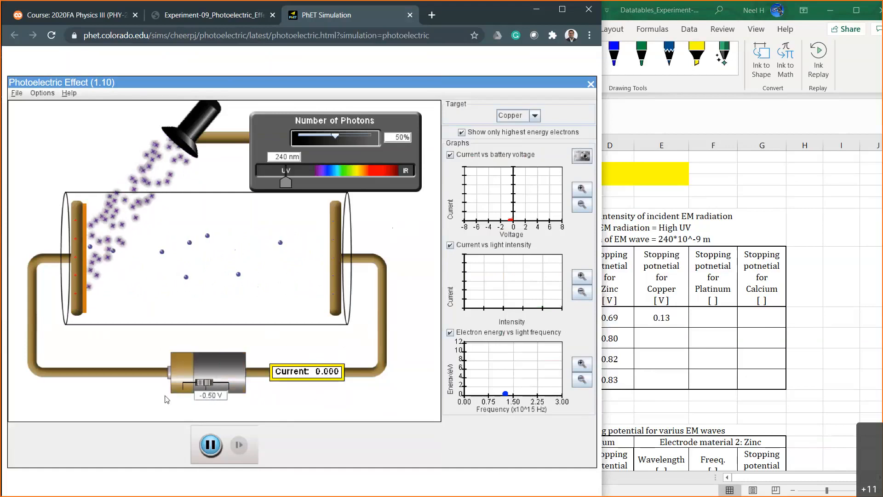
key(BackSpace)
key(BackSpace)
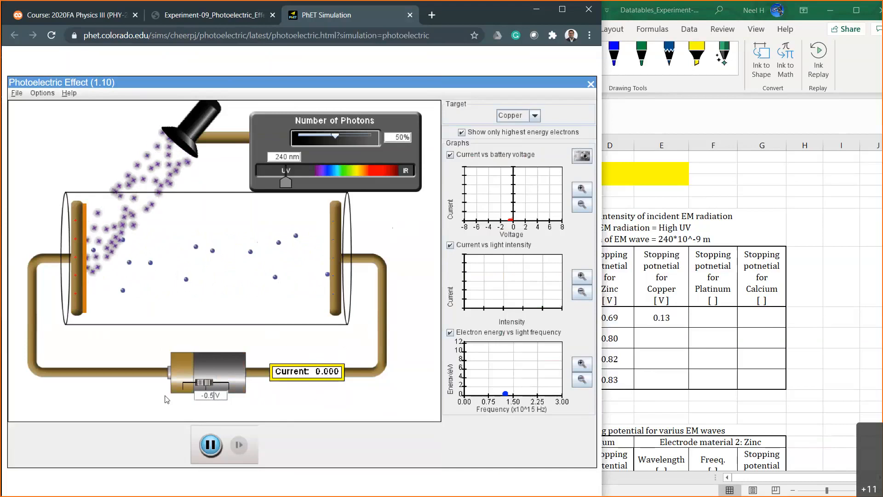
text(3)
key(Return)
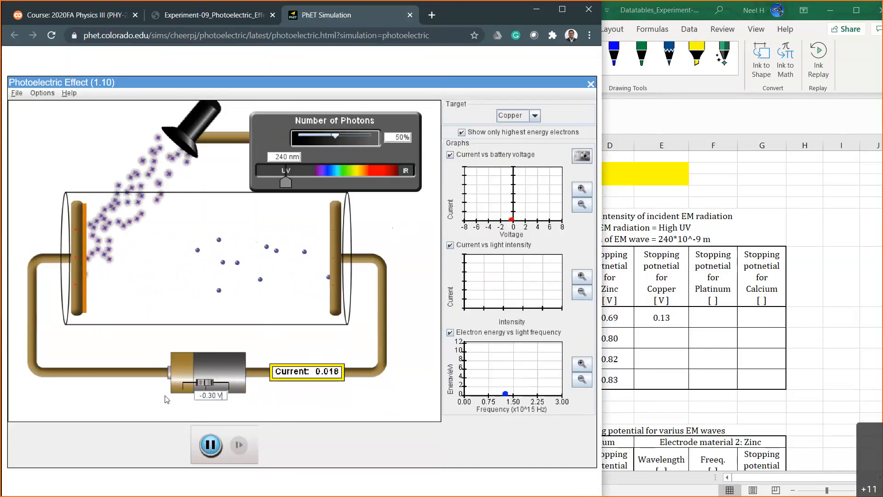
Test battery voltages of -0.33 V and -0.32 V for copper at 50% intensity.
key(BackSpace)
text(3)
key(Return)
key(BackSpace)
text(2)
key(Return)
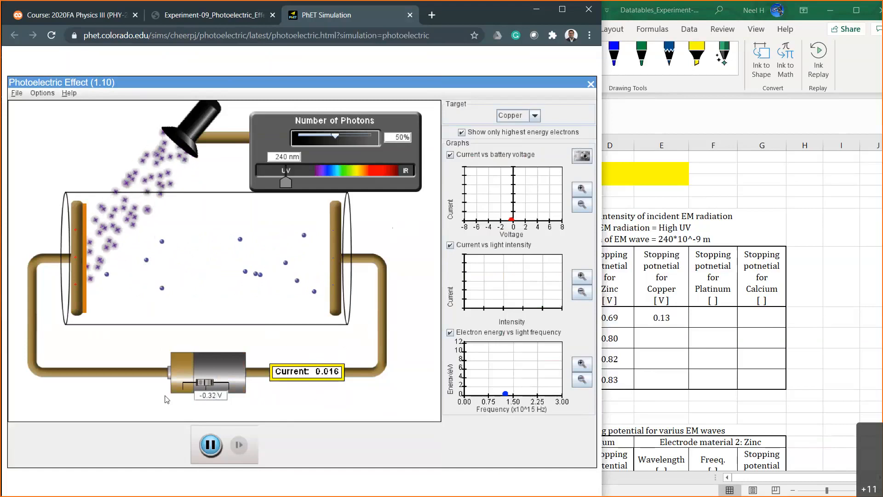
Return the battery voltage to -0.33 V and record 0.33 in Excel as copper's stopping potential at 50% intensity.
key(BackSpace)
text(3)
key(Return)
click(661, 343)
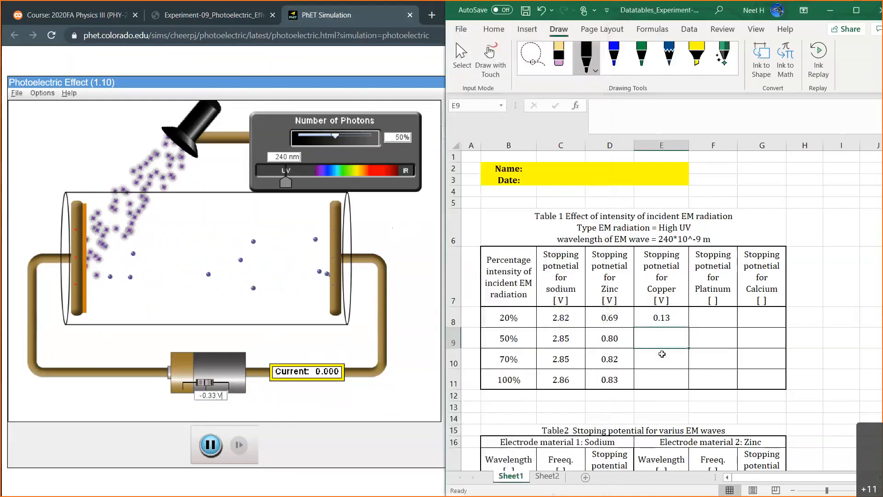
text(0.33)
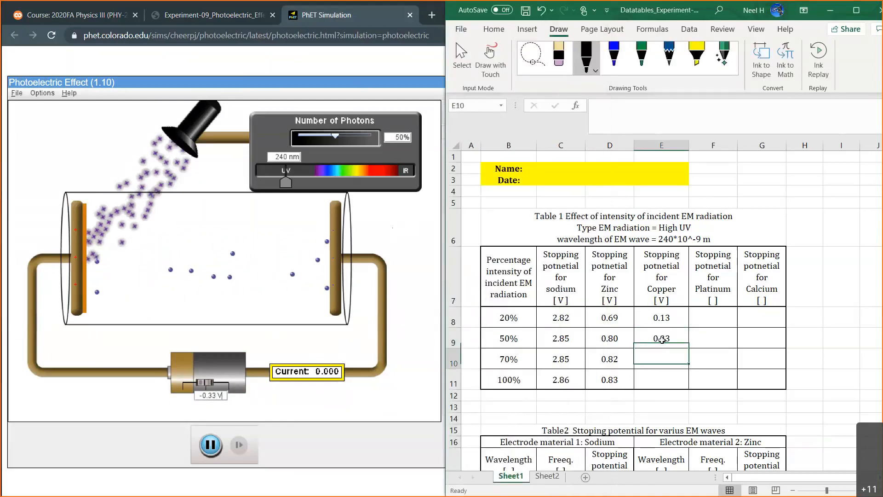
key(Return)
Switch to the simulation, set the photon intensity to 70% and the battery voltage to -0.40 V.
click(398, 143)
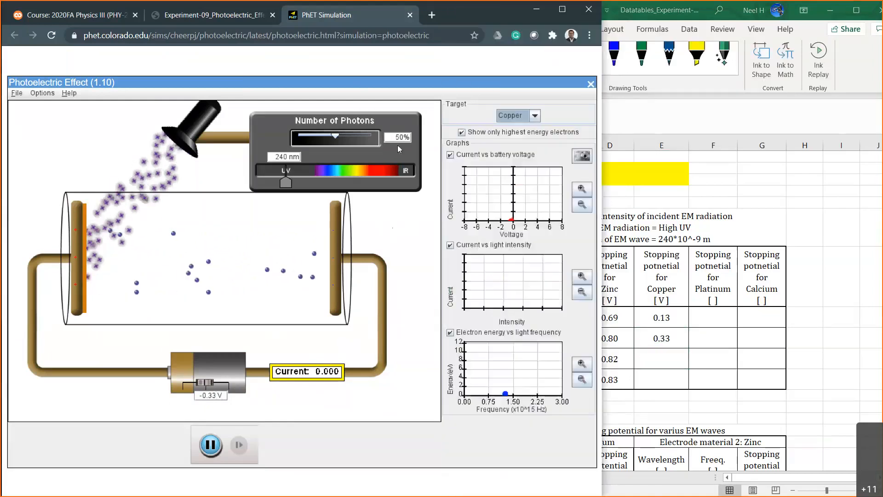
key(BackSpace)
text(7)
key(Return)
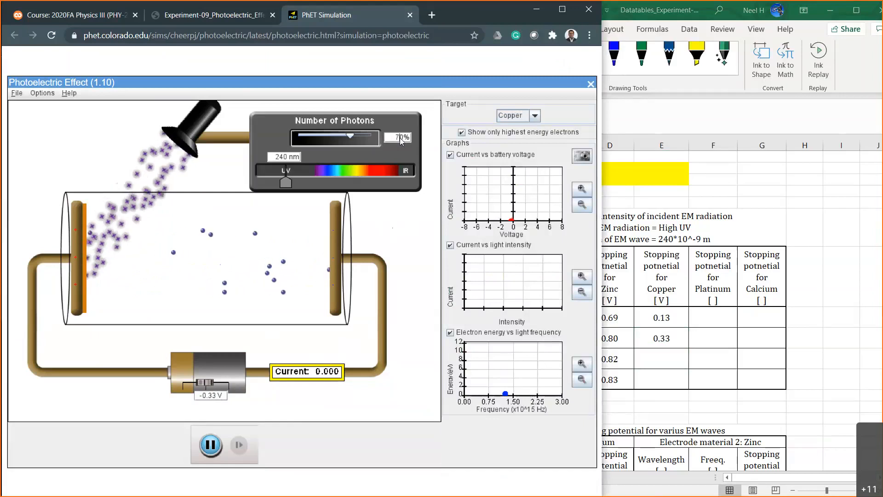
click(214, 396)
key(BackSpace)
key(BackSpace)
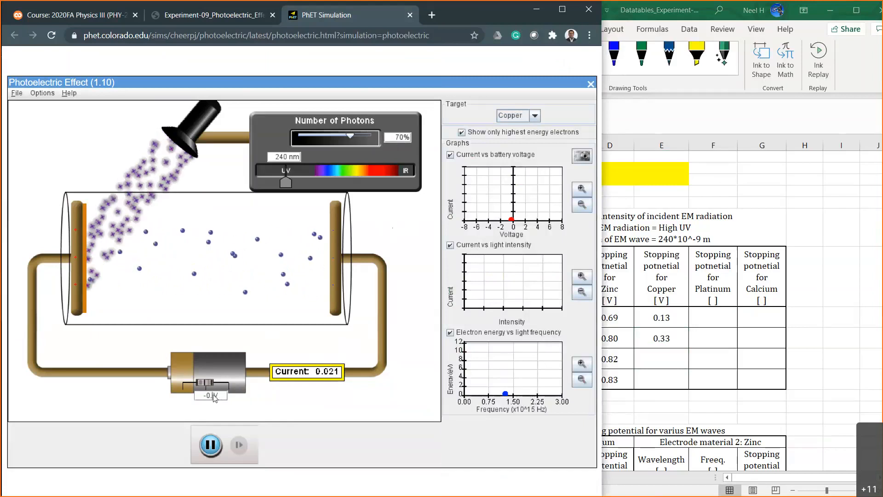
text(4)
key(Return)
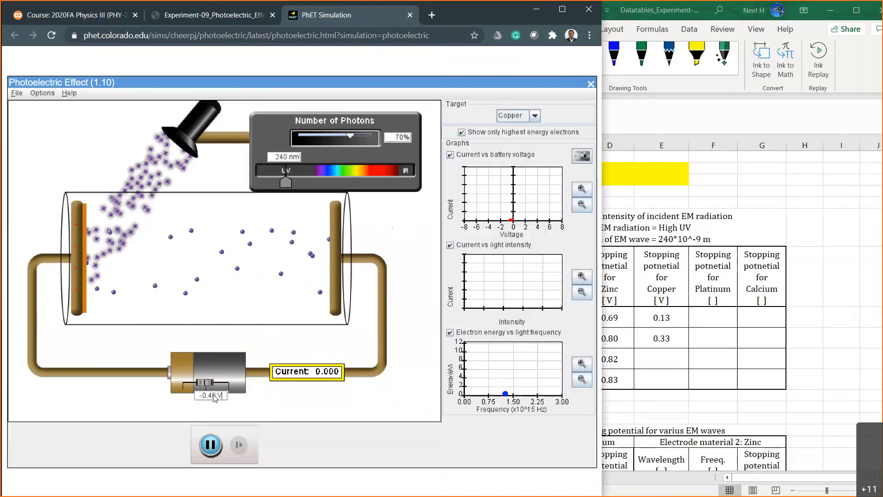
Set the battery voltage to -0.35 V and on to -0.36 V for copper at 70% intensity.
click(214, 396)
key(BackSpace)
key(BackSpace)
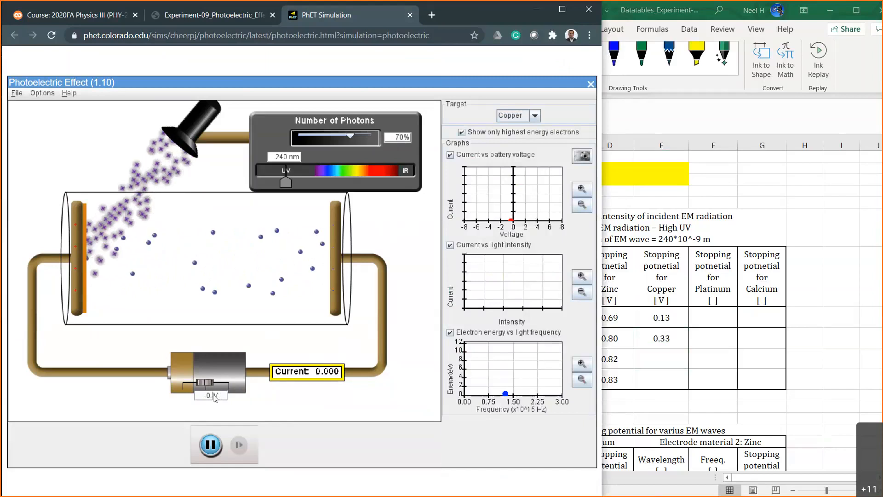
text(3.5)
key(Return)
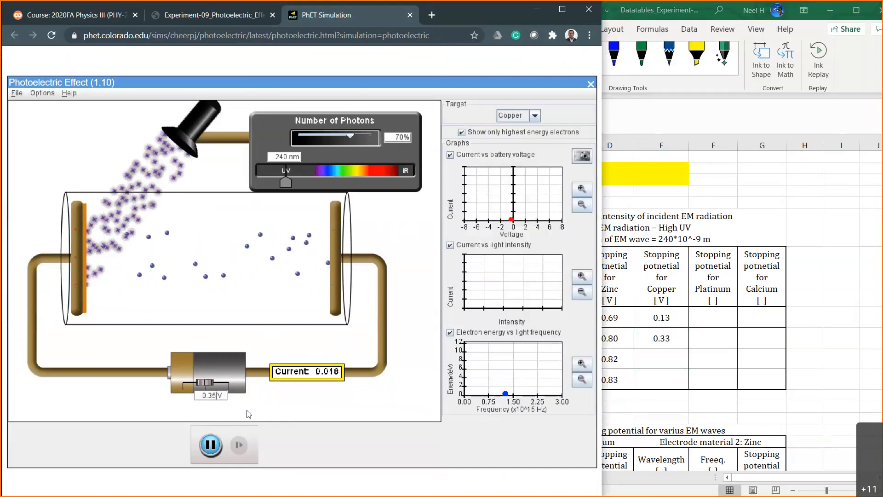
key(BackSpace)
key(BackSpace)
key(BackSpace)
text(6)
key(Return)
Set the battery voltage to -0.37 V and record 0.37 in Excel as copper's stopping potential at 70% intensity.
key(Left)
key(Left)
key(BackSpace)
text(7)
key(Return)
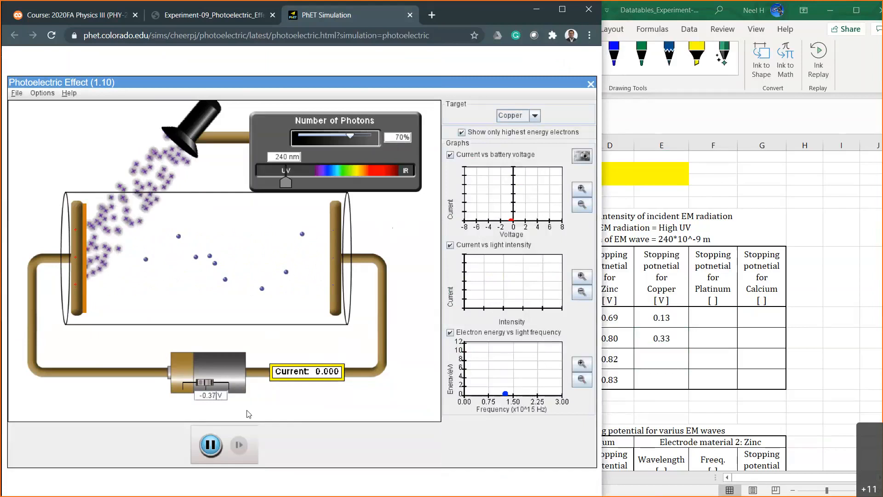
click(658, 413)
click(661, 361)
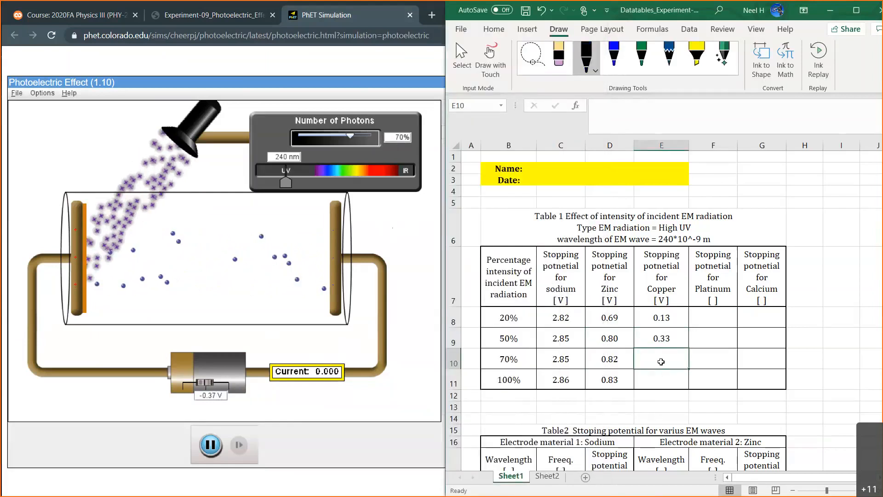
text(.37)
key(Return)
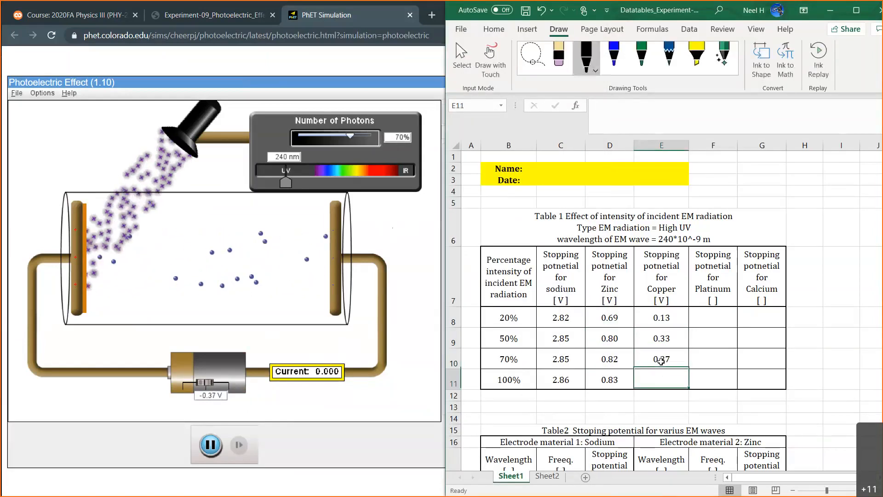
Switch to the simulation, set the photon intensity to 100% and step the battery voltage to -0.38 V and -0.39 V.
double_click(395, 136)
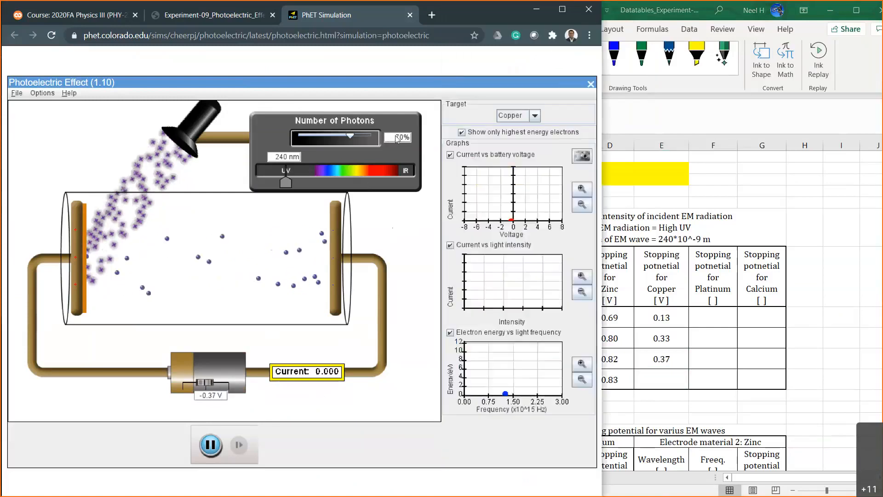
text(100)
key(Return)
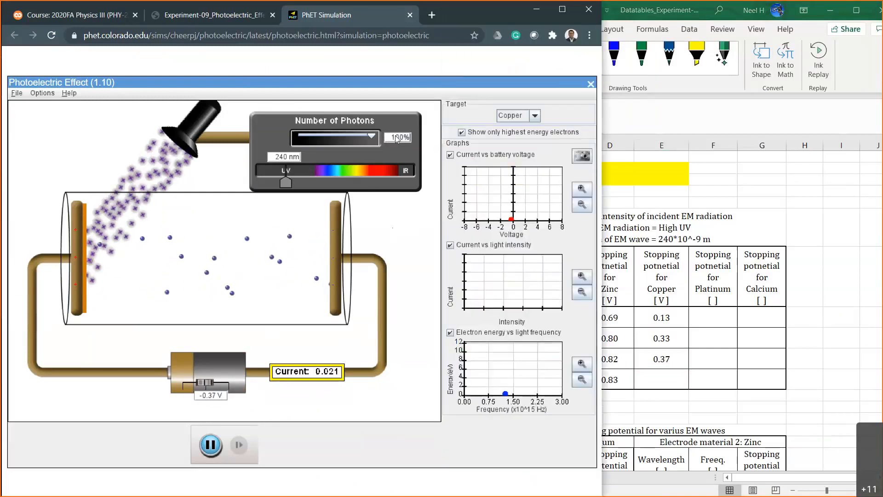
click(217, 395)
key(BackSpace)
text(8)
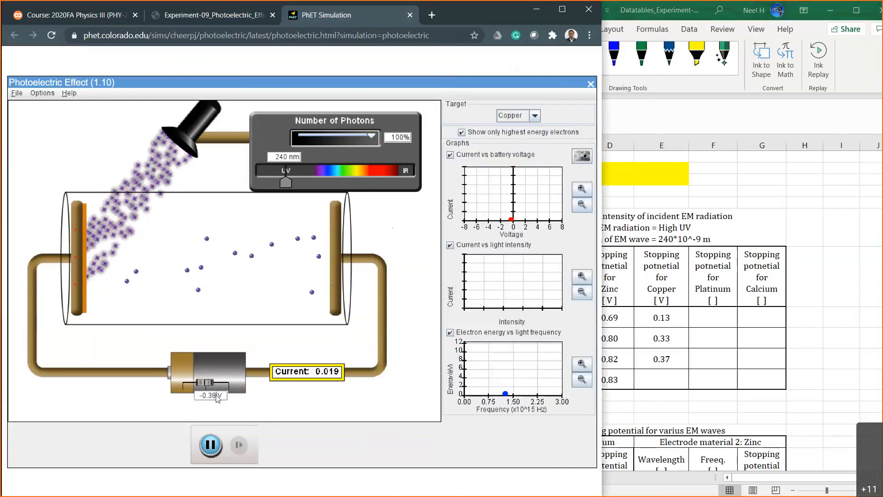
key(BackSpace)
text(9)
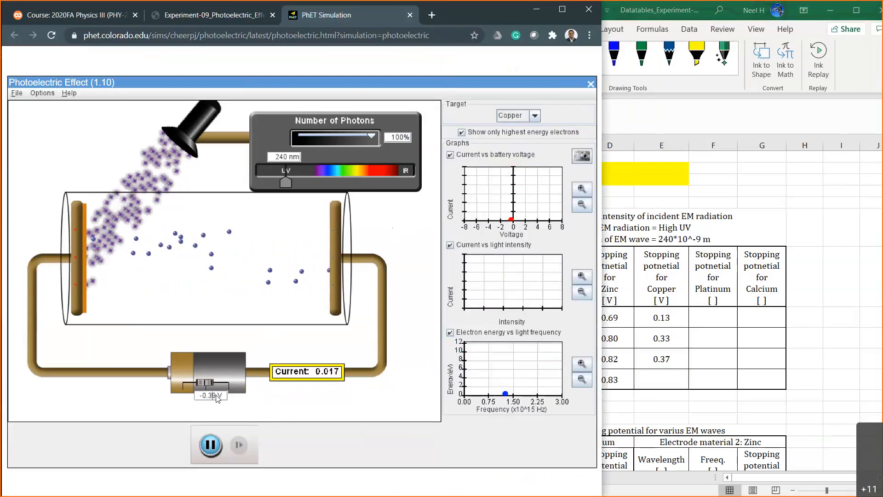
Set the battery voltage to -0.40 V and record 0.40 in Excel as copper's stopping potential at 100% intensity.
key(BackSpace)
key(BackSpace)
text(40)
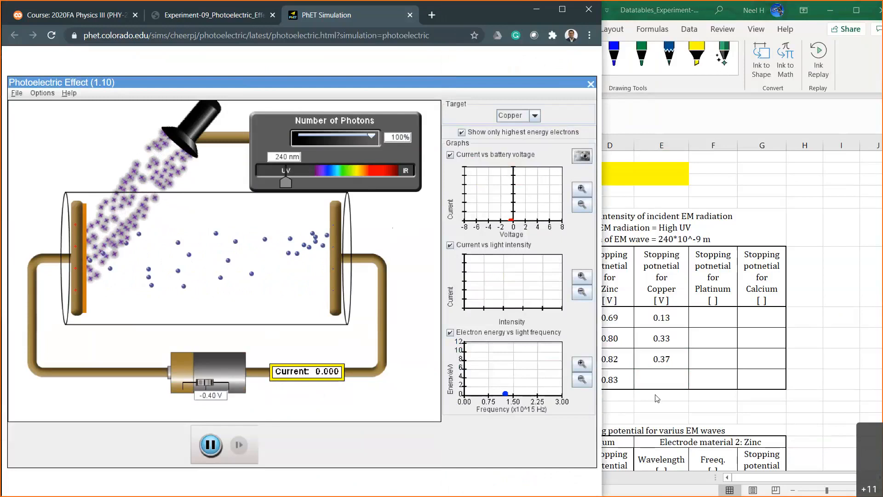
click(662, 381)
text(0.40)
key(Return)
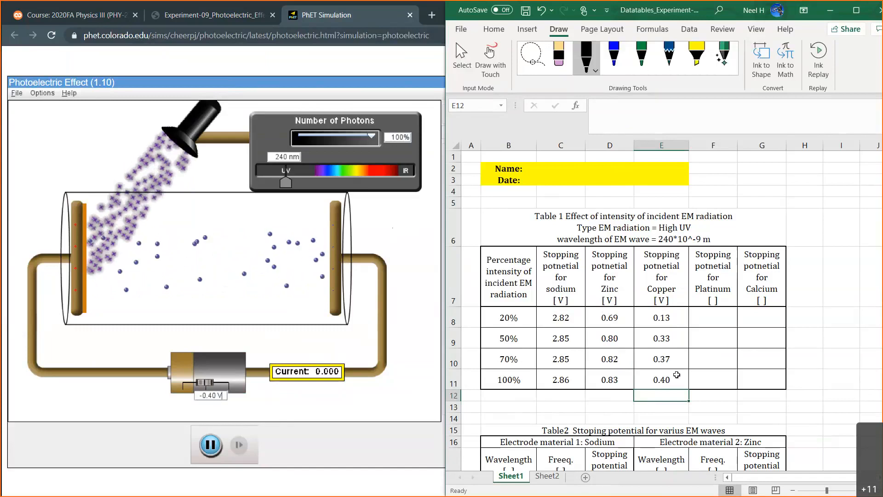
Add the unit V to the platinum stopping potential heading in Table 1.
click(668, 377)
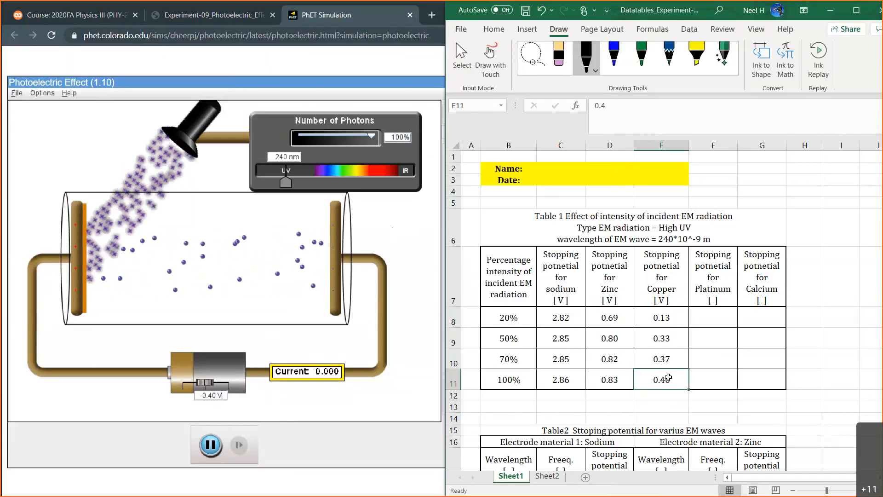
click(663, 339)
click(698, 321)
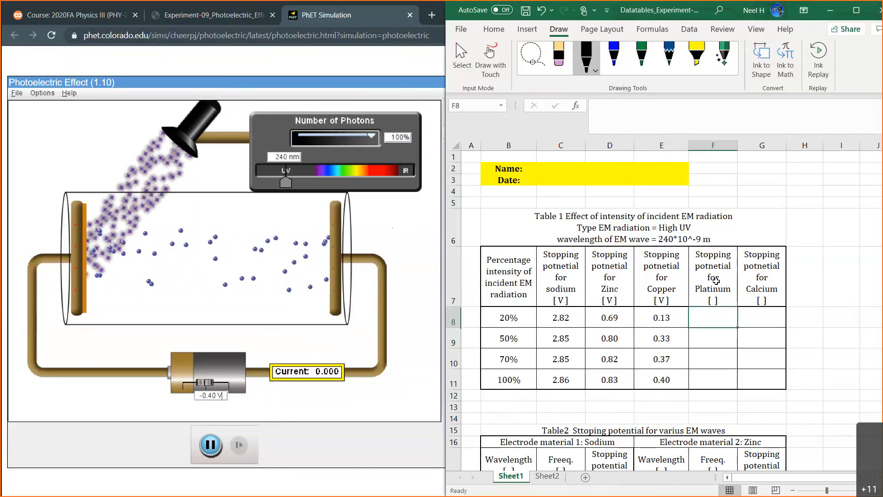
click(703, 258)
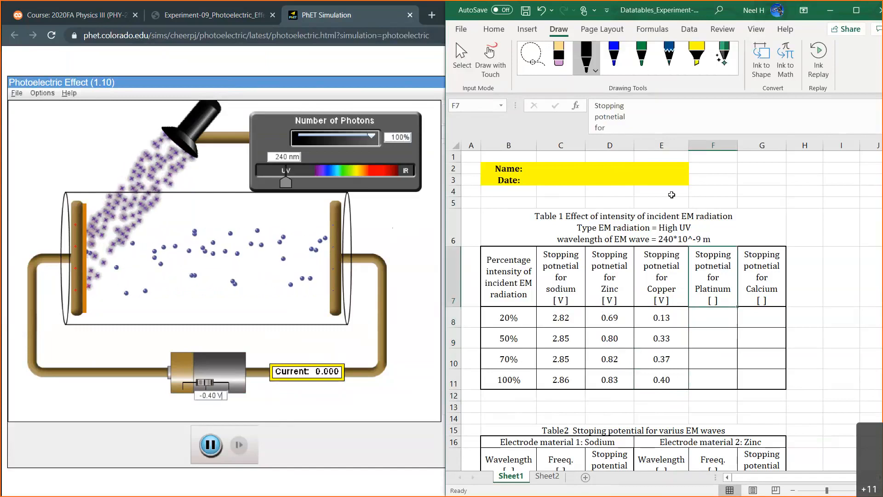
click(617, 126)
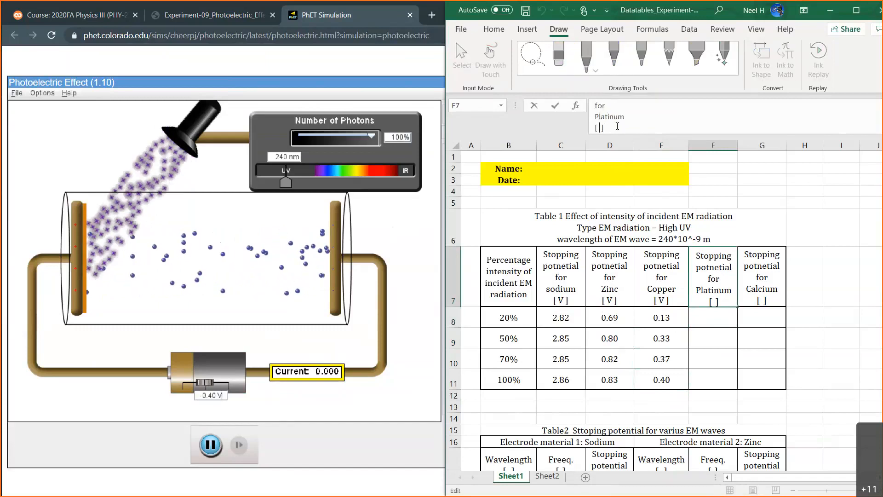
text(V)
key(Return)
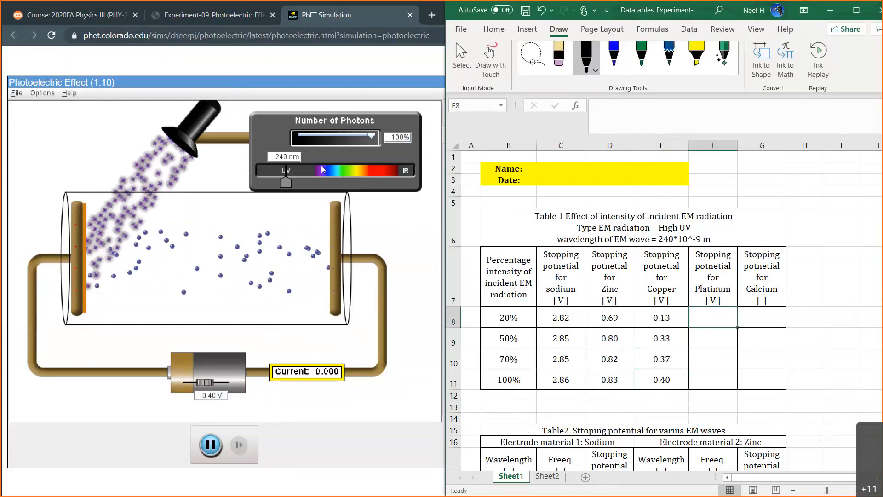
Switch to the simulation, set the photon intensity to 20% and reset the battery voltage to 0 V.
click(390, 138)
drag(390, 138, 399, 139)
text(2)
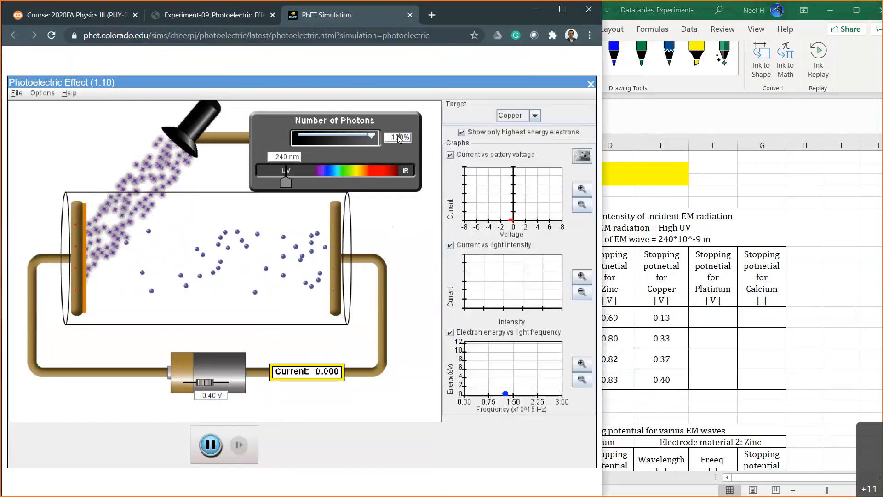
key(Return)
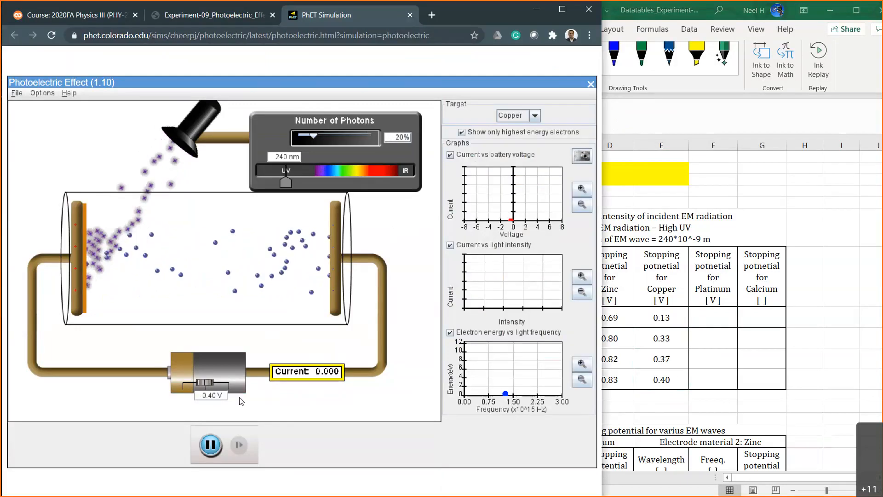
double_click(211, 395)
text(0)
key(Return)
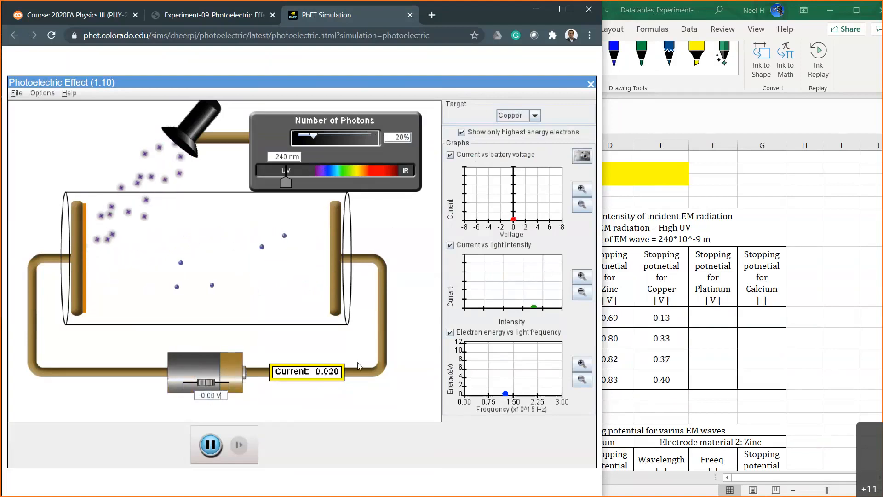
Set the battery voltage to -0.2 V at 20% photon intensity.
click(215, 395)
key(BackSpace)
key(BackSpace)
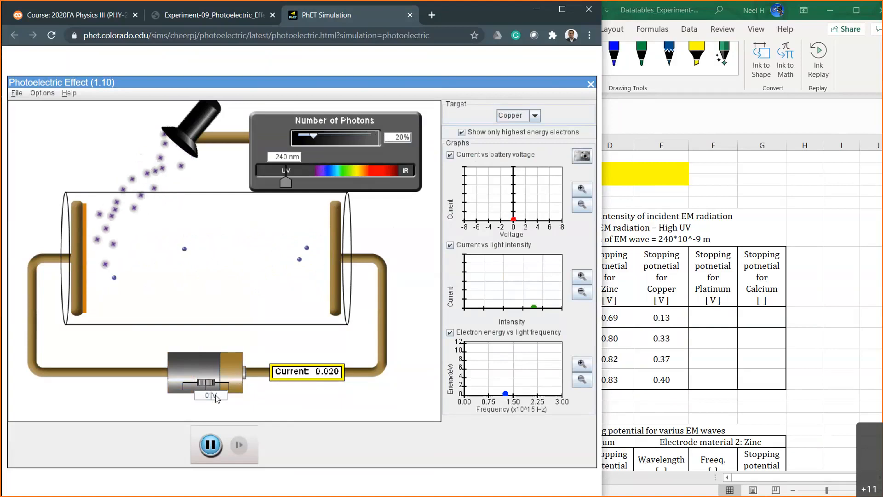
key(BackSpace)
key(BackSpace)
text(-)
text(0.2)
key(Return)
Reduce the reverse battery voltage to -0.15 V.
click(215, 396)
key(BackSpace)
key(BackSpace)
text(19)
key(Return)
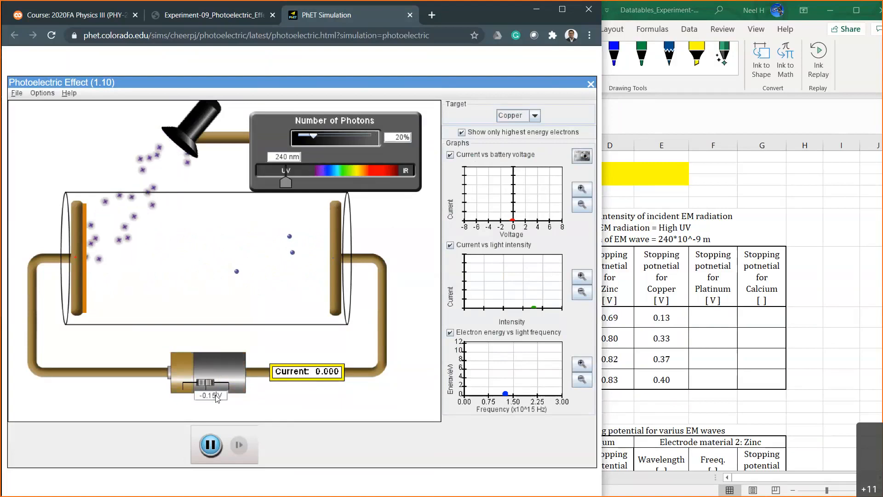
Set the battery voltage to -0.12 V and on to -0.13 V.
key(BackSpace)
text(2)
key(Return)
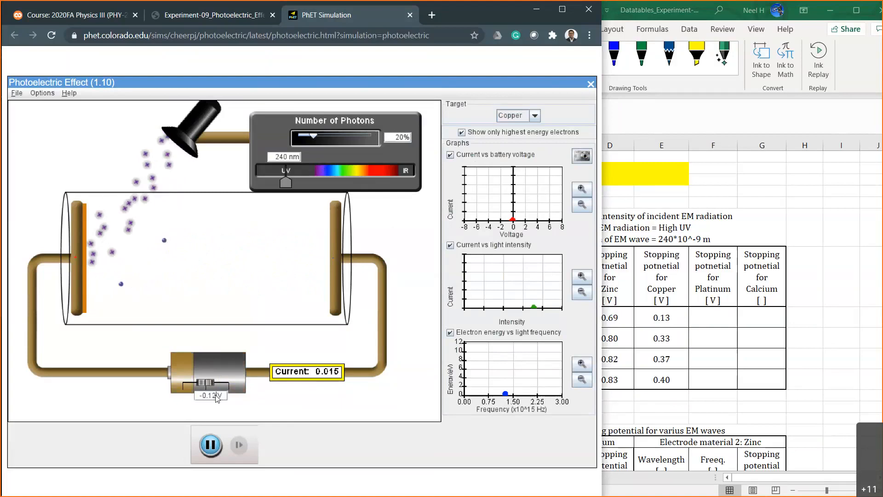
key(BackSpace)
text(3)
key(Return)
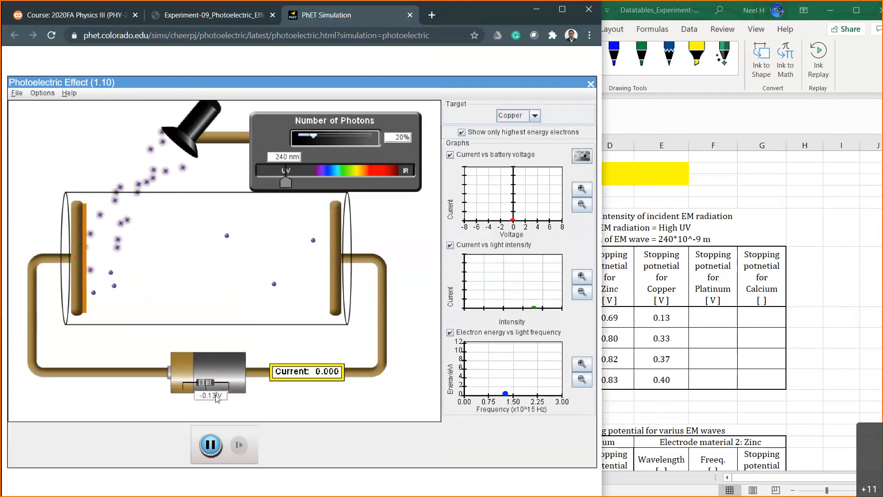
Switch to Excel and record 0.13 as platinum's stopping potential at 20% intensity.
click(661, 387)
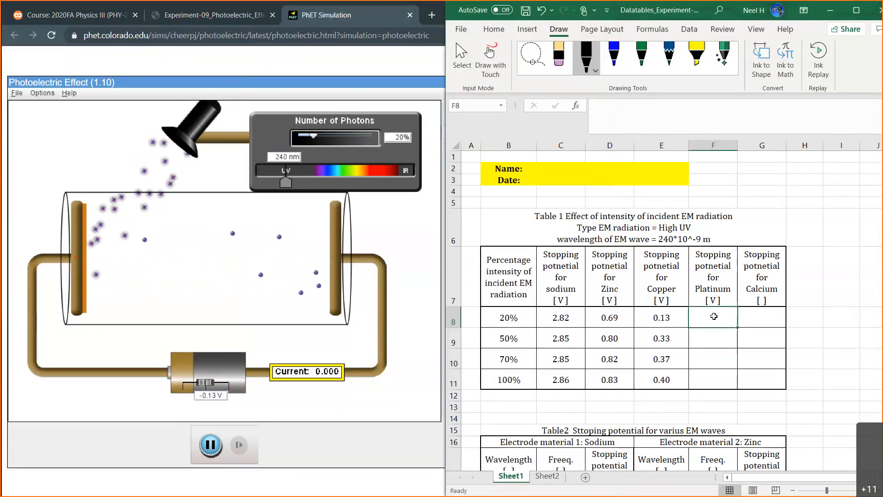
text(.)
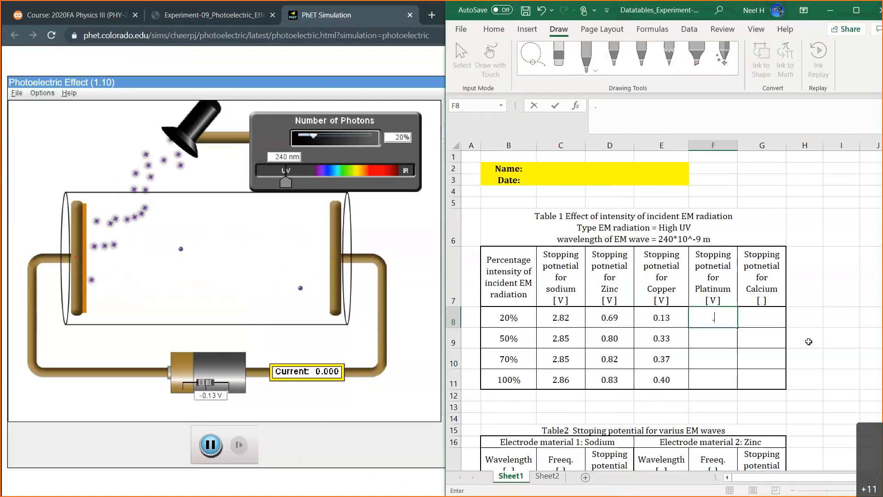
text(13)
key(Return)
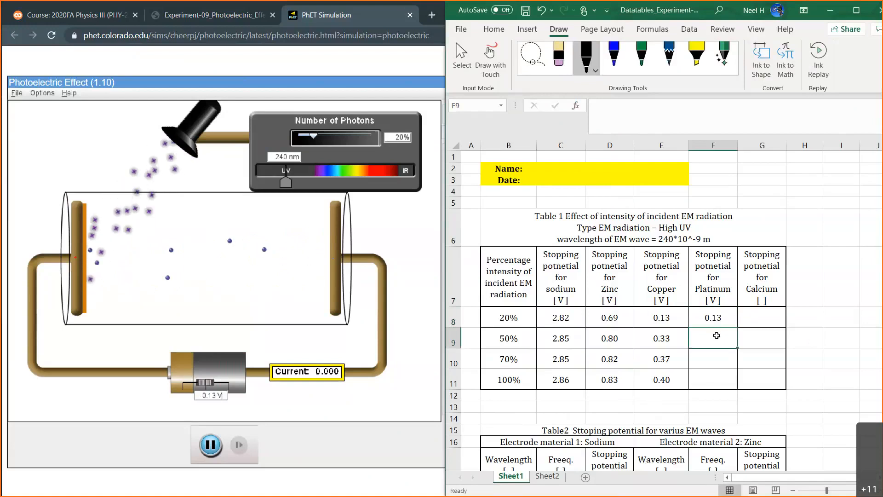
drag(679, 288, 699, 369)
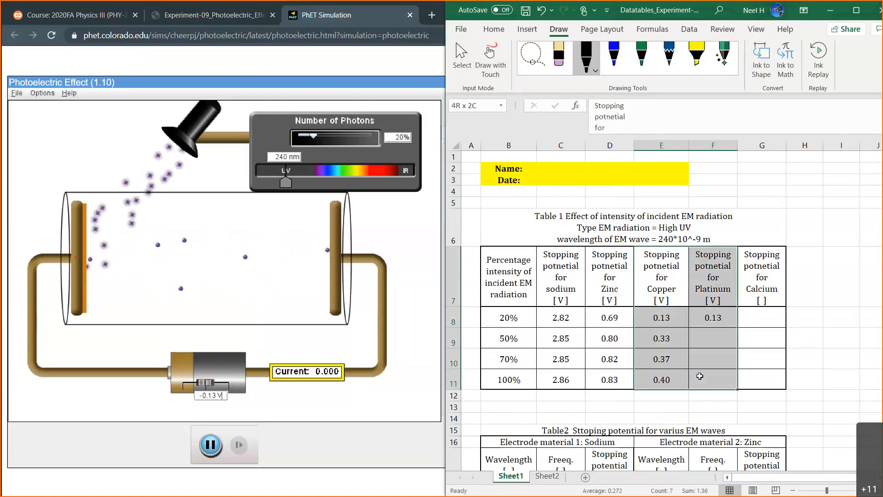
drag(561, 278, 560, 361)
drag(607, 278, 611, 318)
click(708, 323)
click(714, 338)
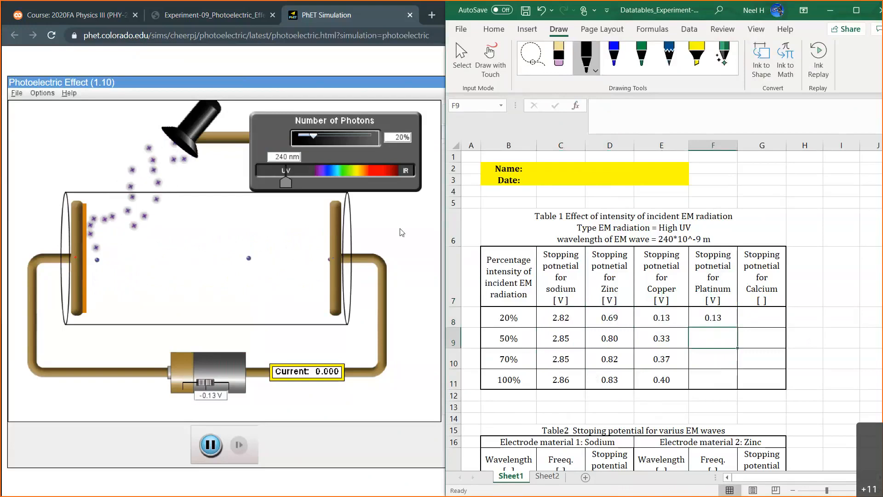
Switch to the simulation and set the photon intensity to 50%.
click(398, 143)
key(BackSpace)
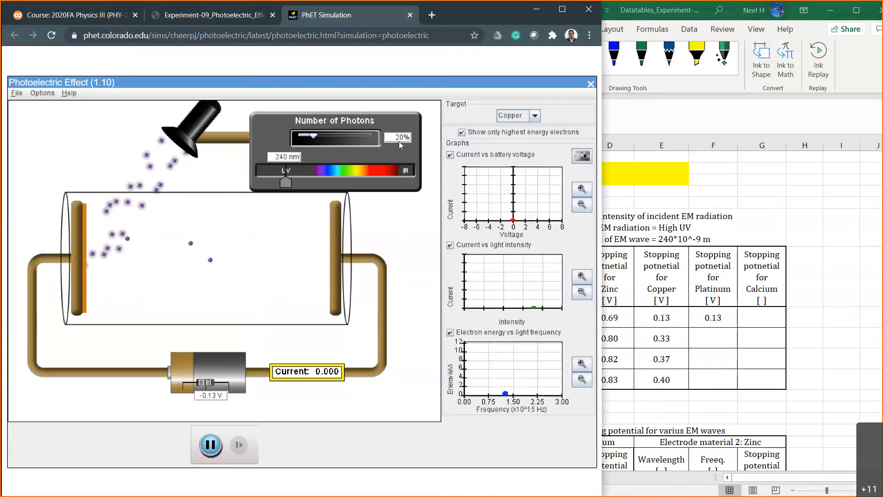
text(5)
key(Return)
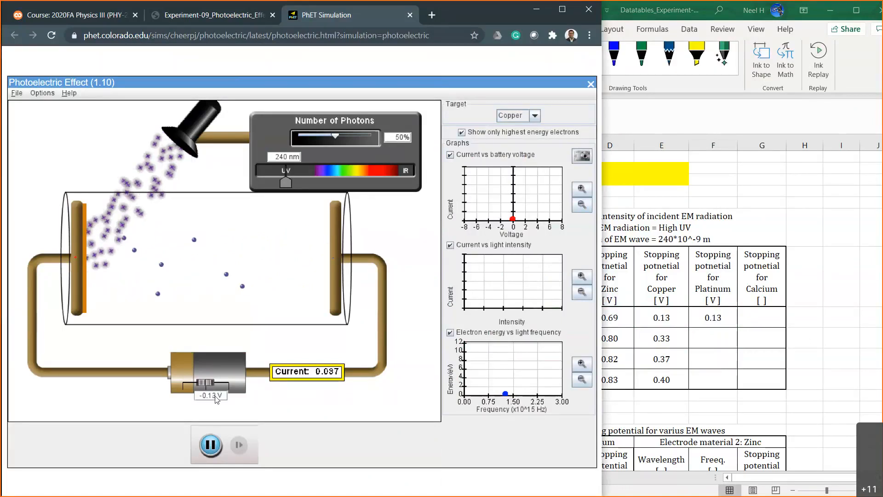
Increase the reverse battery voltage to -0.25 V and on to -0.27 V at 50% intensity.
key(BackSpace)
text(2)
key(Return)
key(BackSpace)
key(BackSpace)
text(25)
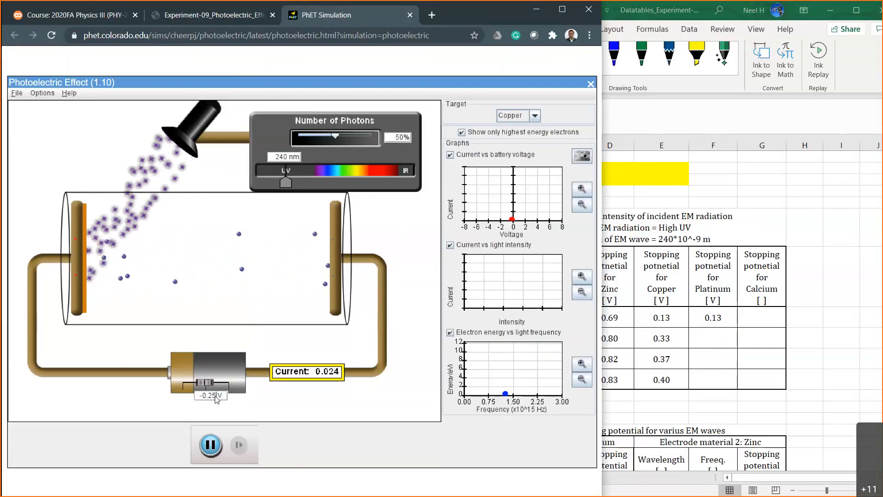
key(BackSpace)
text(7)
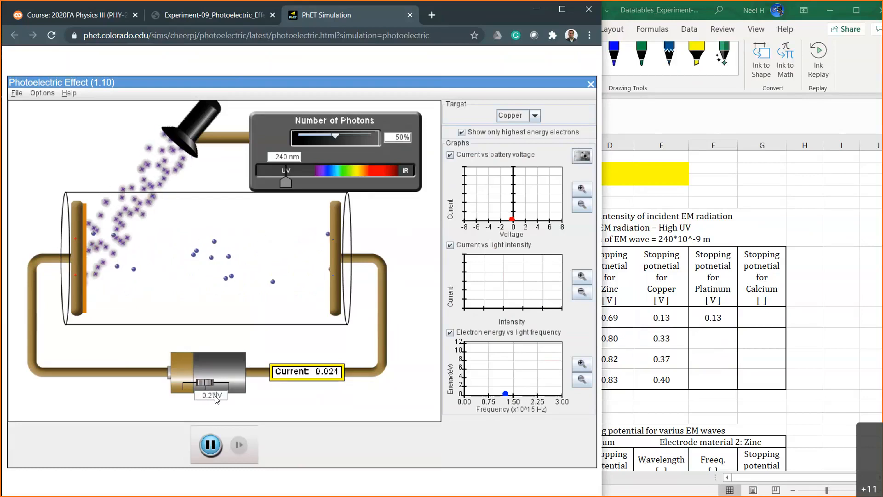
Set the battery voltage to -0.35 V, narrow it down in 0.01 V steps to -0.32 V and settle on -0.33 V.
key(BackSpace)
key(BackSpace)
text(35)
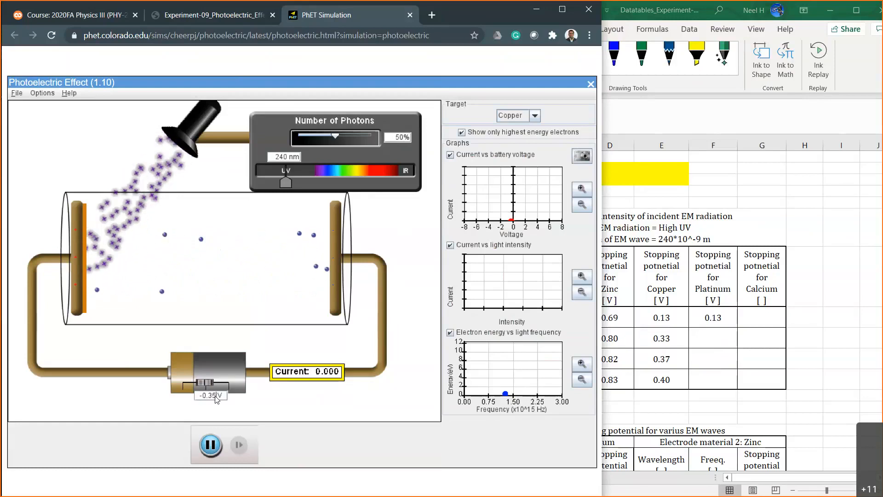
key(BackSpace)
text(4)
key(BackSpace)
text(3)
key(BackSpace)
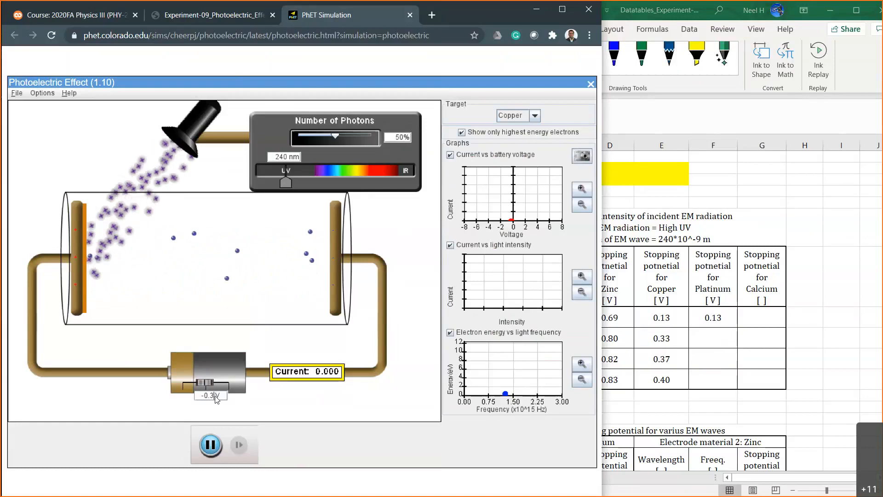
text(2)
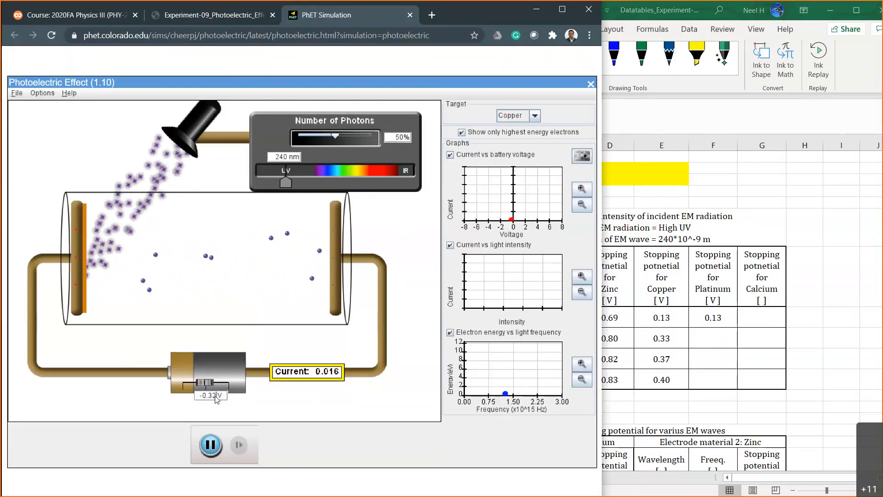
key(BackSpace)
text(3)
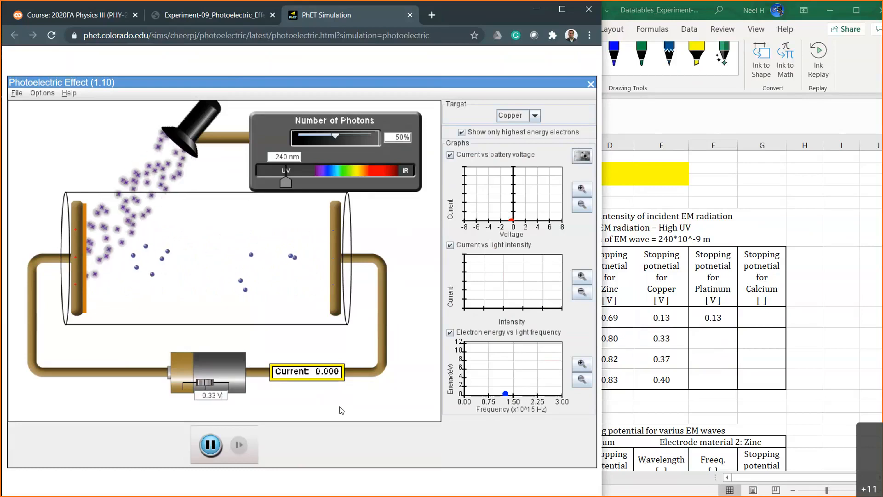
Switch to Excel and record 0.33 as platinum's stopping potential at 50% intensity.
click(721, 346)
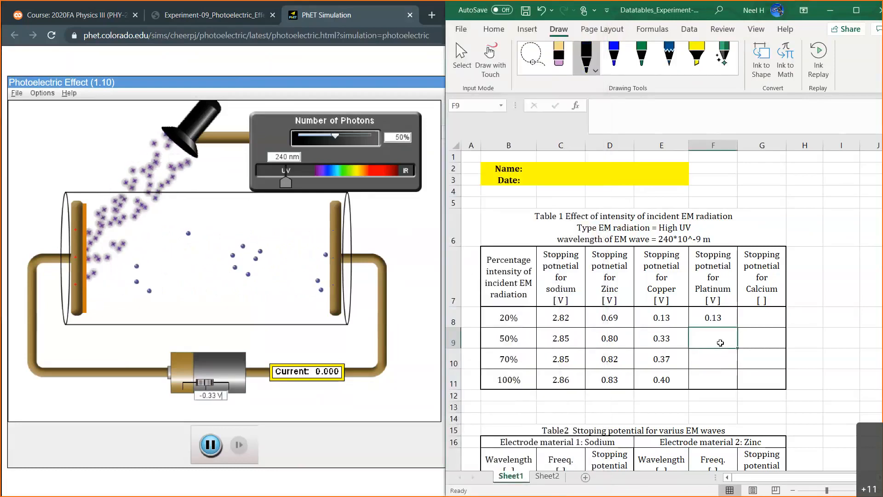
text(0.33)
key(Return)
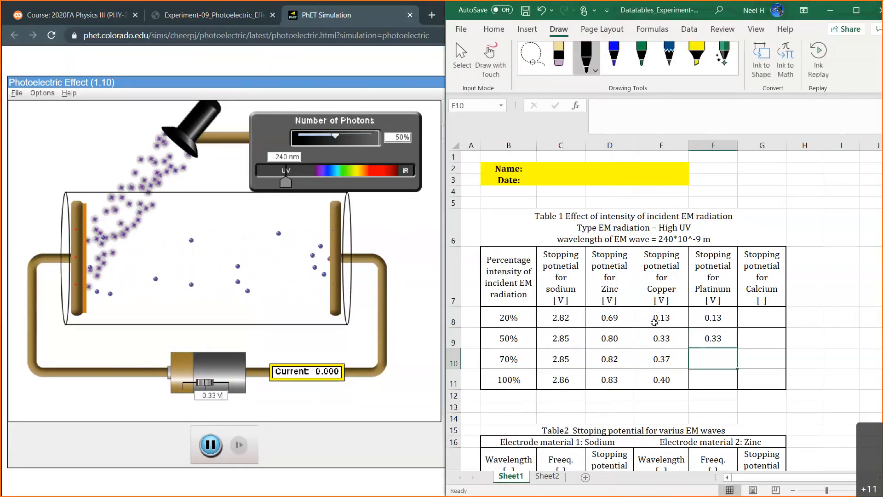
Switch to the simulation and change the target material to Platinum.
click(421, 245)
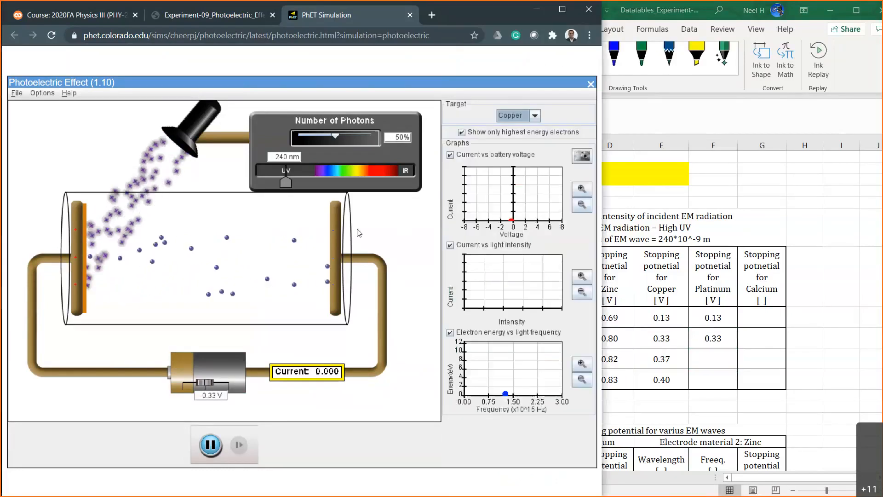
click(535, 116)
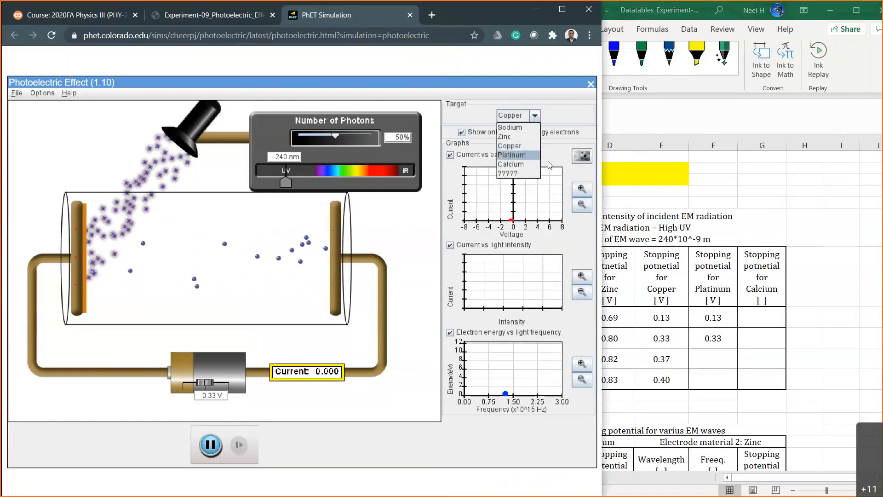
click(548, 124)
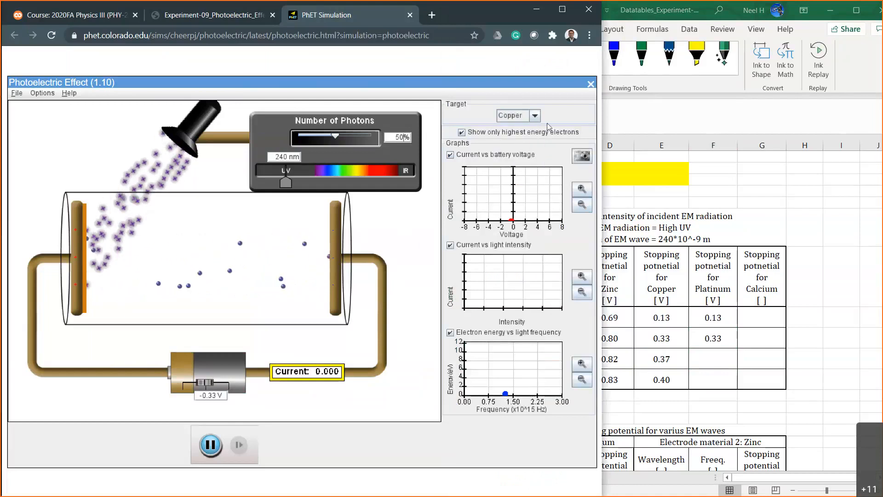
click(534, 115)
click(518, 155)
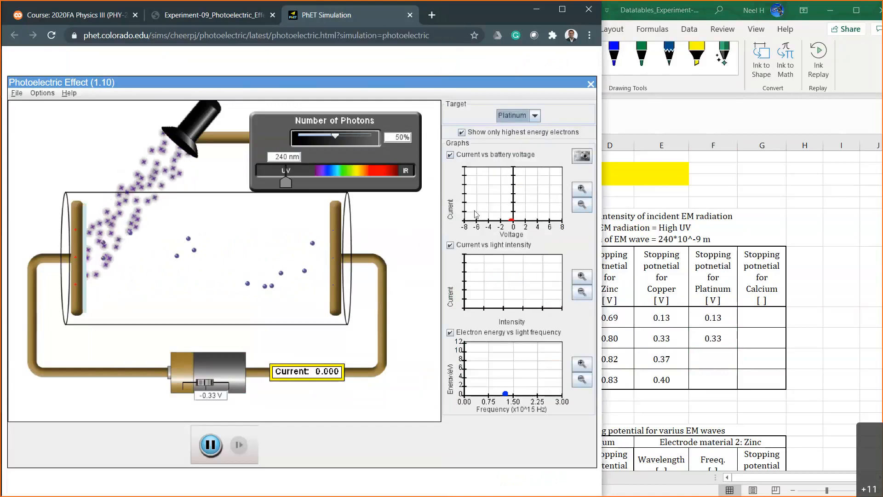
Clear the recorded platinum stopping potentials for 20% and 50% intensity in Table 1.
drag(720, 317, 720, 332)
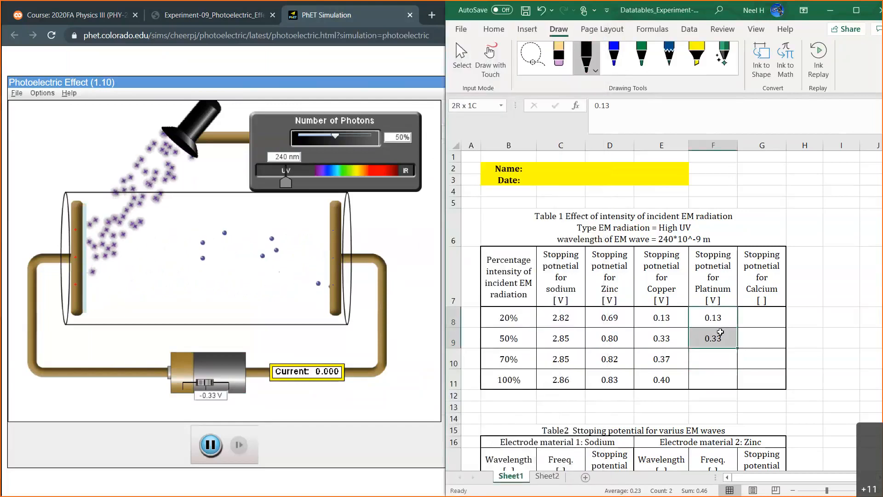
key(BackSpace)
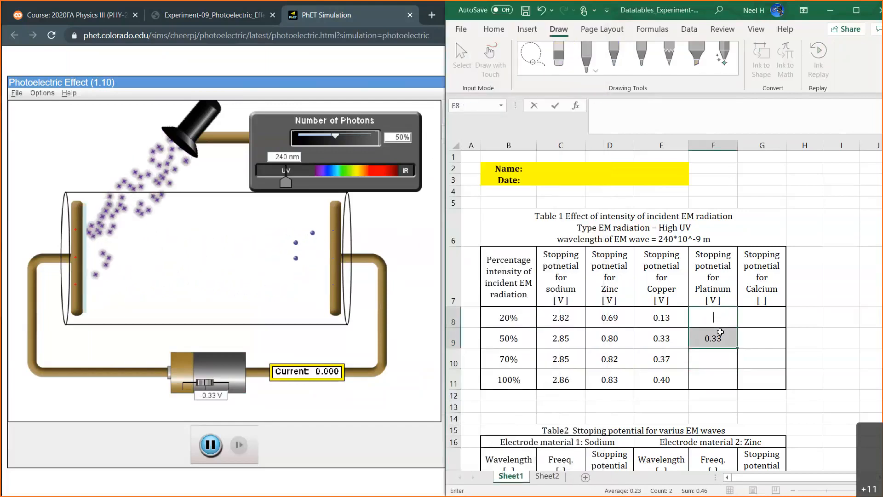
text(0.13)
key(Return)
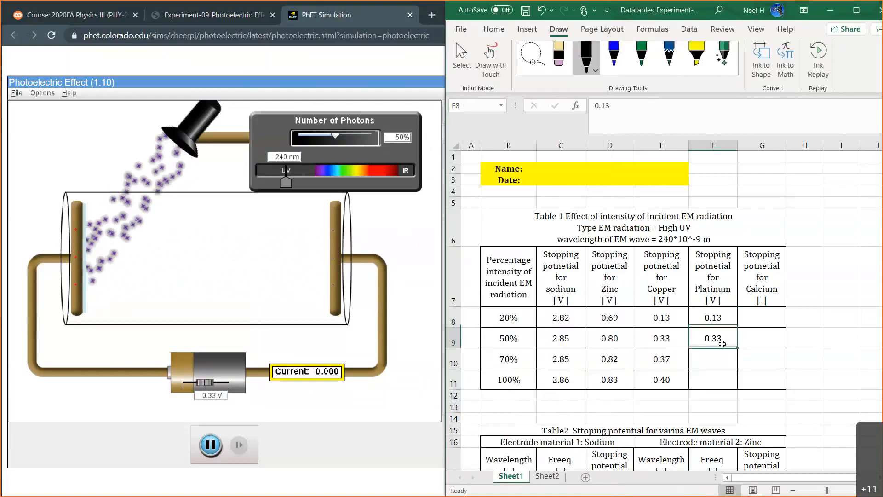
key(BackSpace)
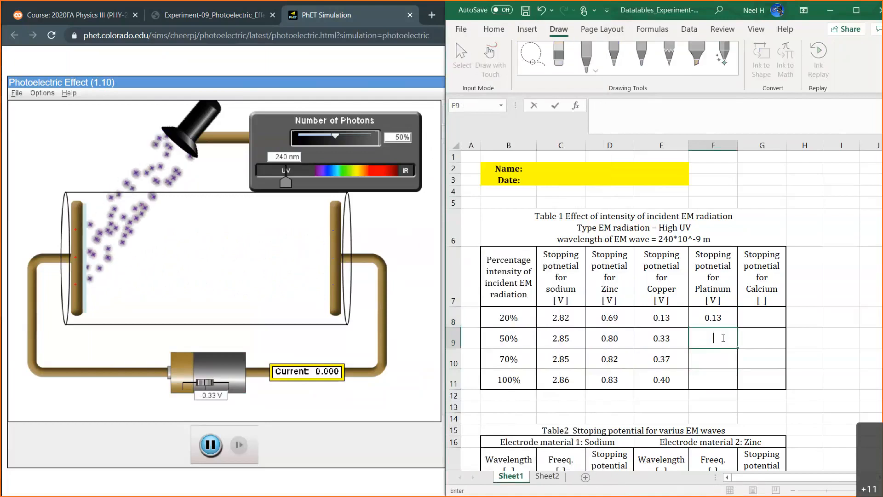
click(720, 318)
key(BackSpace)
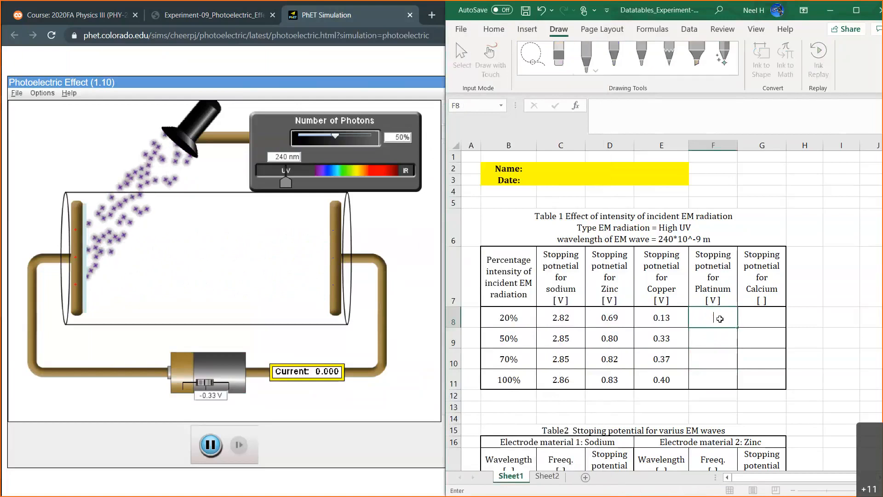
key(Return)
Switch to the simulation and reselect Platinum as the target material, showing only the highest energy electrons.
click(420, 205)
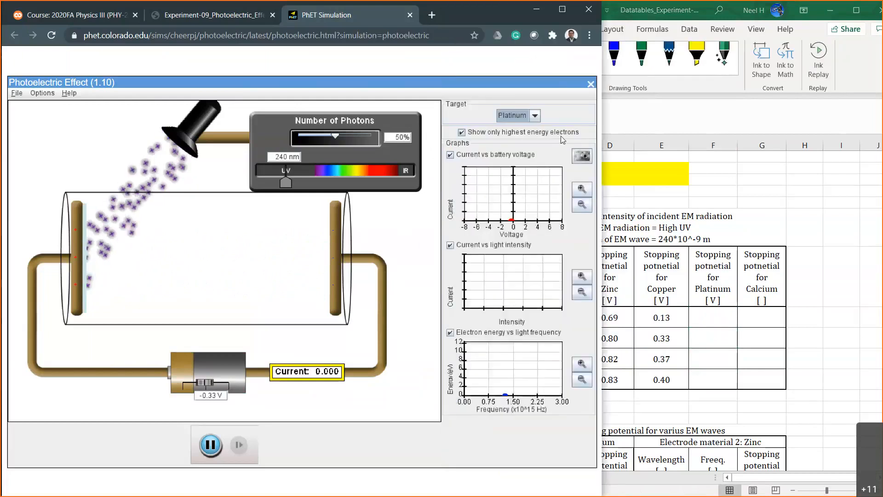
click(465, 134)
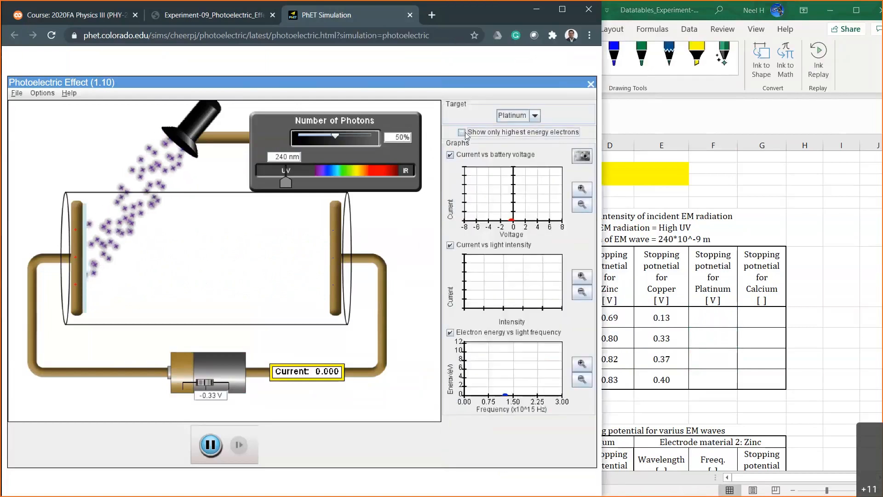
click(535, 116)
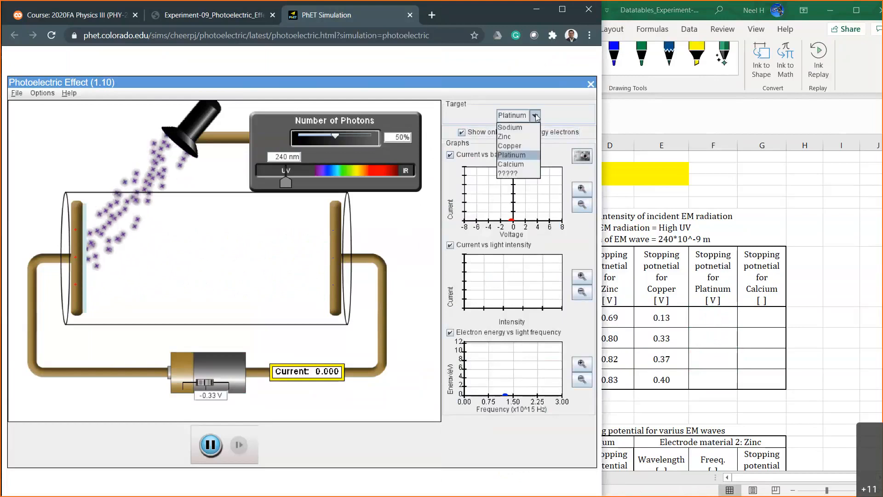
click(515, 156)
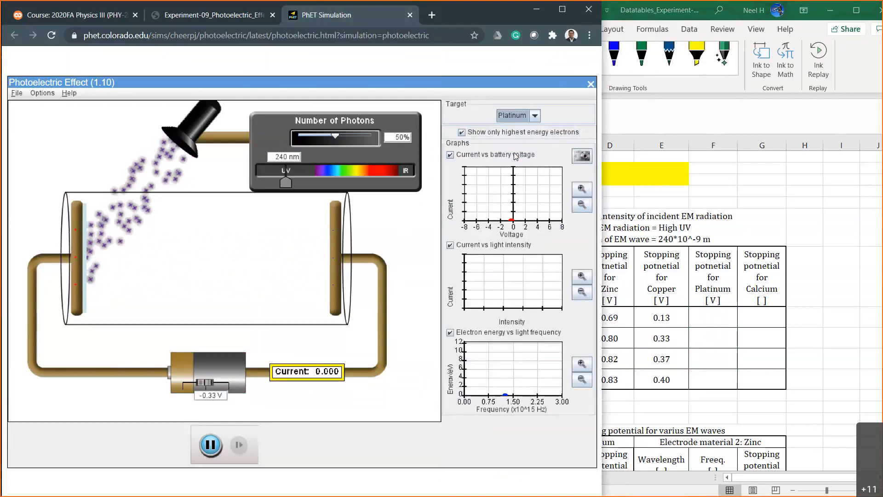
click(509, 120)
click(531, 187)
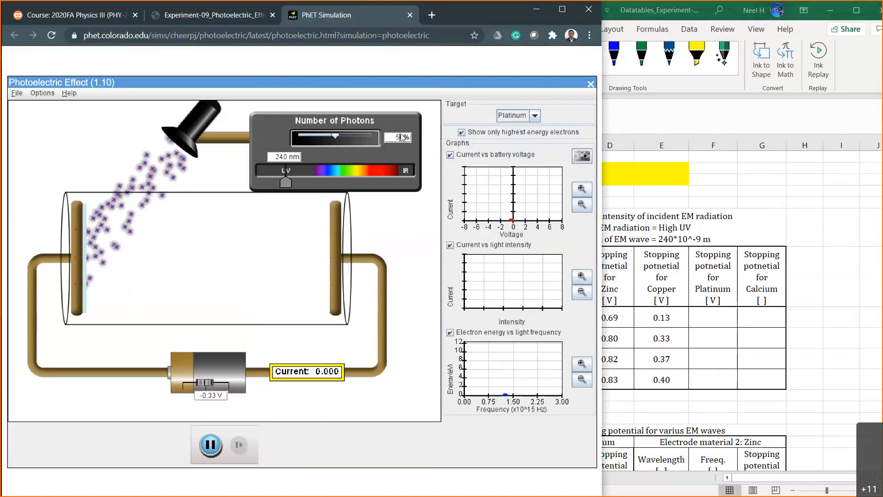
Set the number of photons to 20%.
key(BackSpace)
text(2)
key(Return)
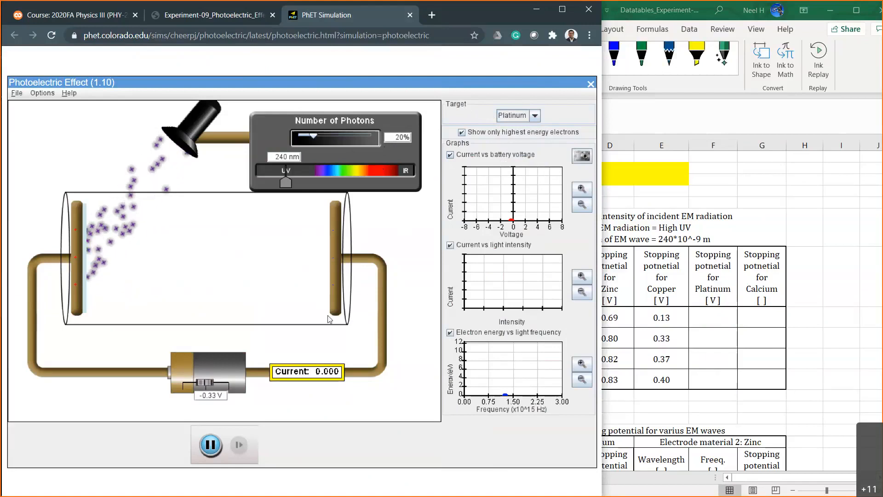
Reset the battery voltage to 0.00 V, then set it to -0.10 V.
click(218, 397)
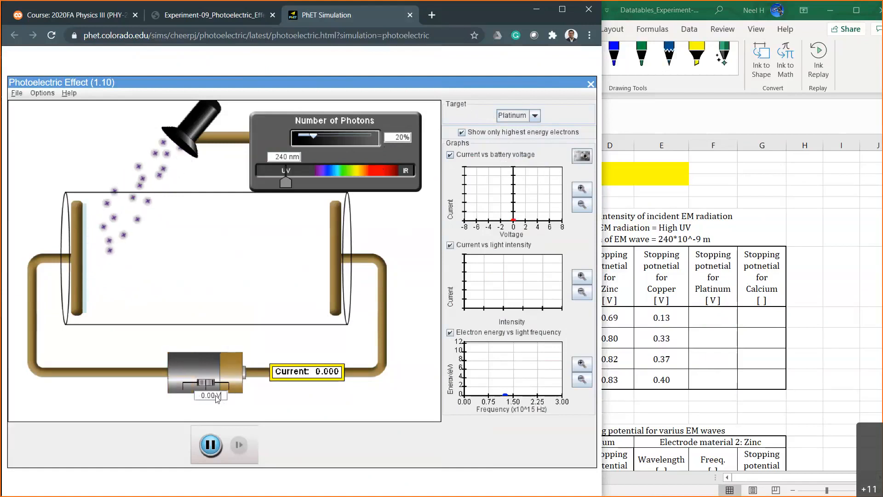
key(BackSpace)
key(BackSpace)
key(BackSpace)
key(BackSpace)
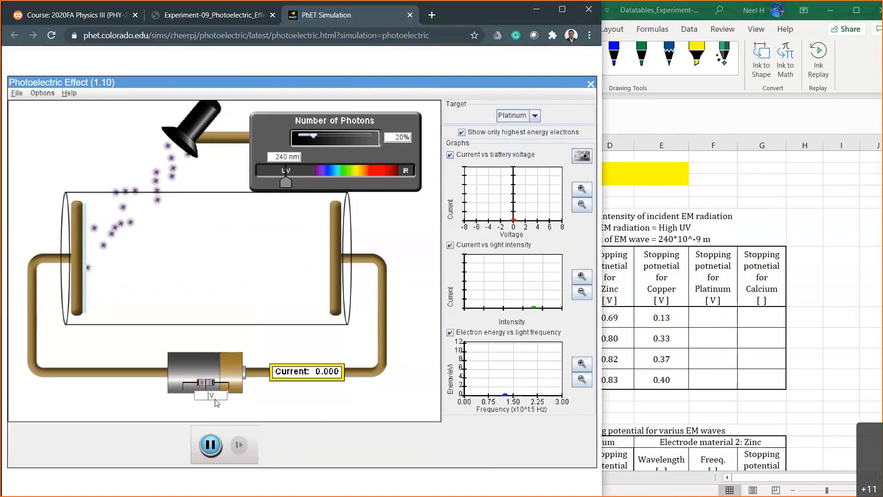
text(-0.10)
key(Return)
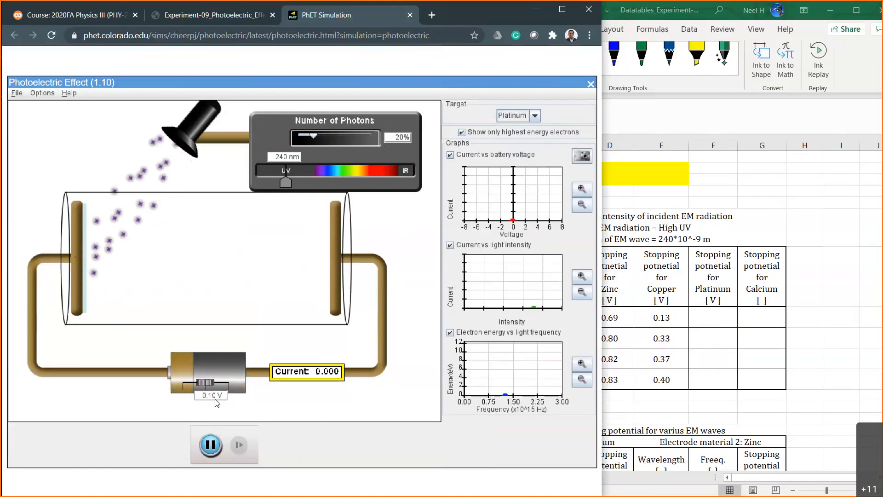
key(BackSpace)
key(BackSpace)
key(BackSpace)
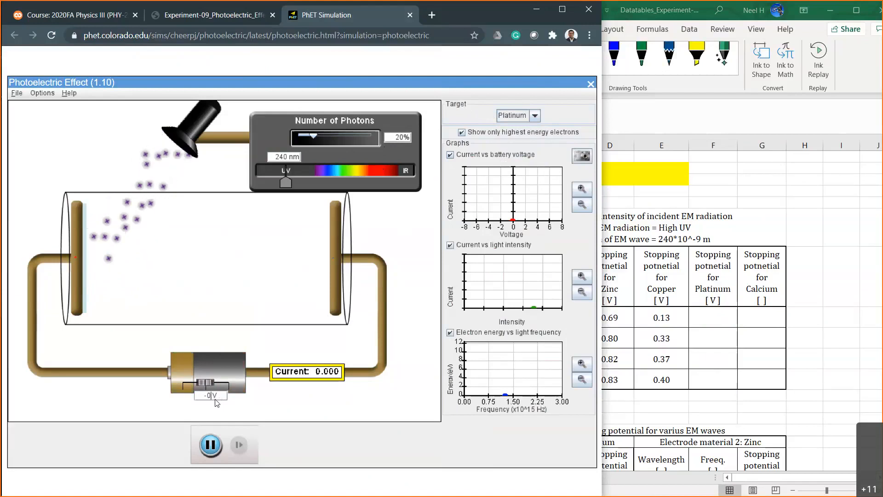
key(BackSpace)
key(BackSpace)
key(Return)
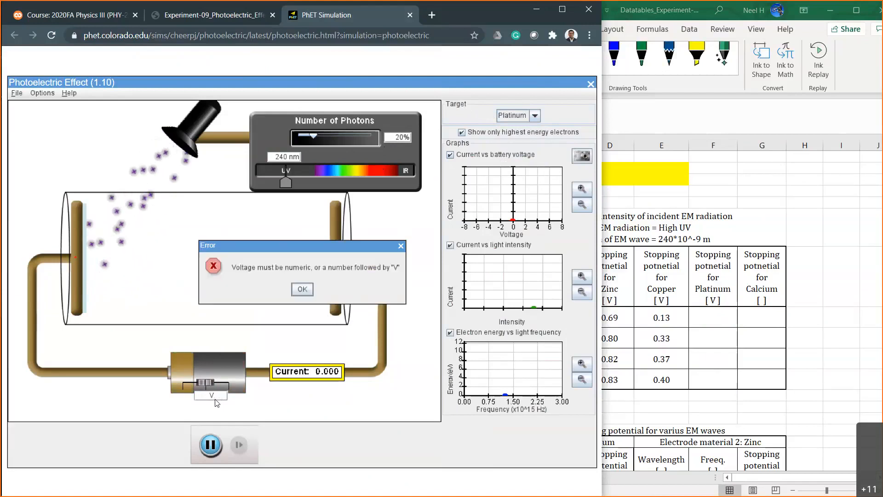
click(304, 289)
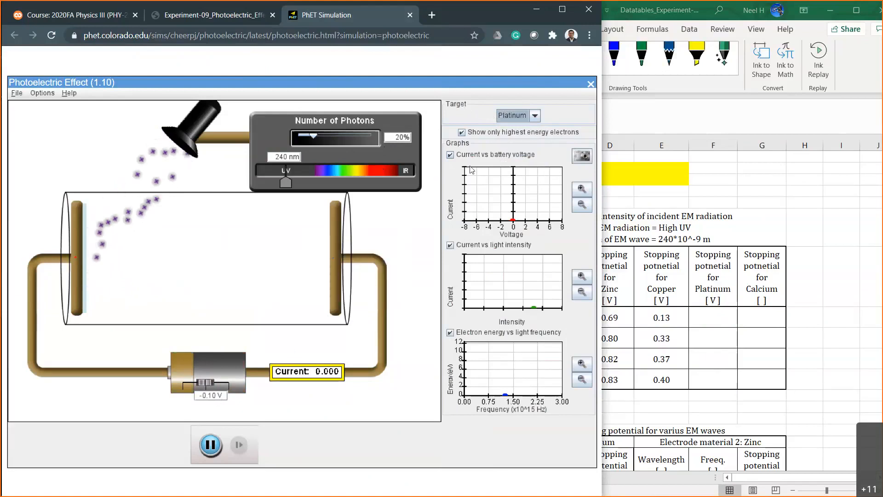
Stop limiting the display to the highest energy electrons and set the battery voltage to 0 V.
click(462, 132)
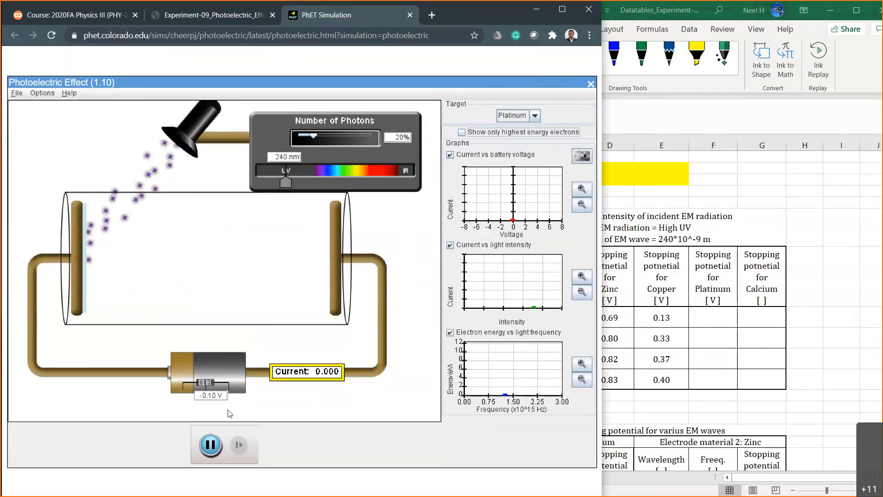
double_click(213, 398)
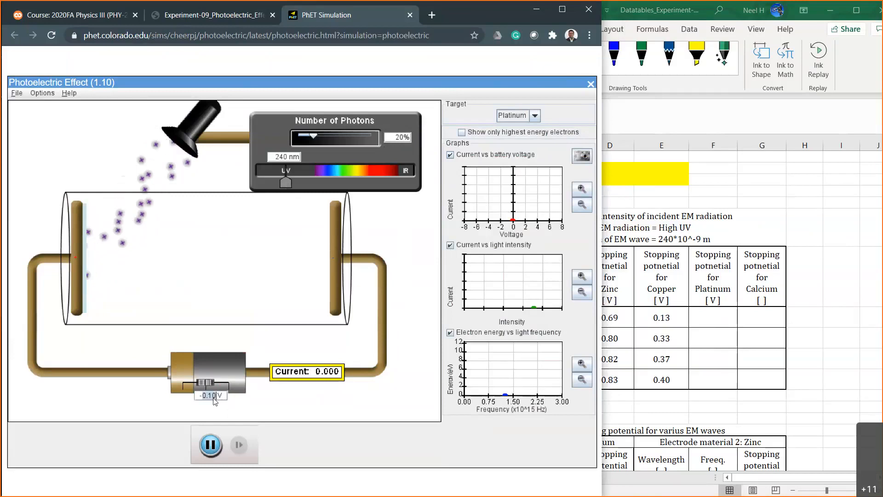
text(0)
key(Return)
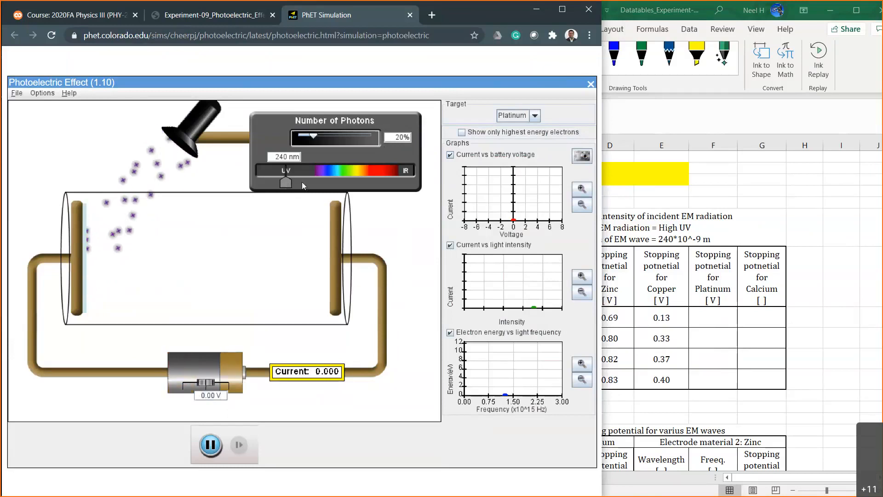
Shorten the wavelength of the incident light to 182 nm.
mouse_move(286, 183)
mouse_down()
mouse_move(250, 183)
mouse_move(274, 183)
mouse_up()
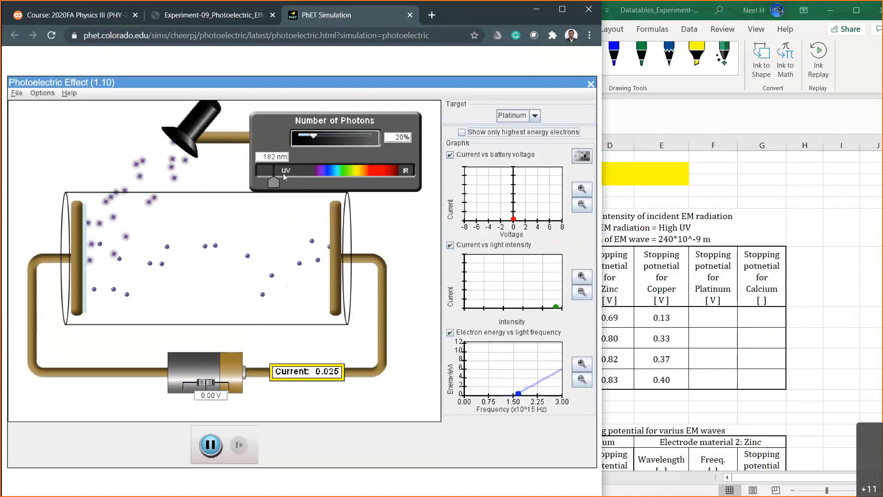
Switch to Excel and cut the line "wavelength of EM wave = 240*10^-9 m" from the Table 1 title.
click(712, 338)
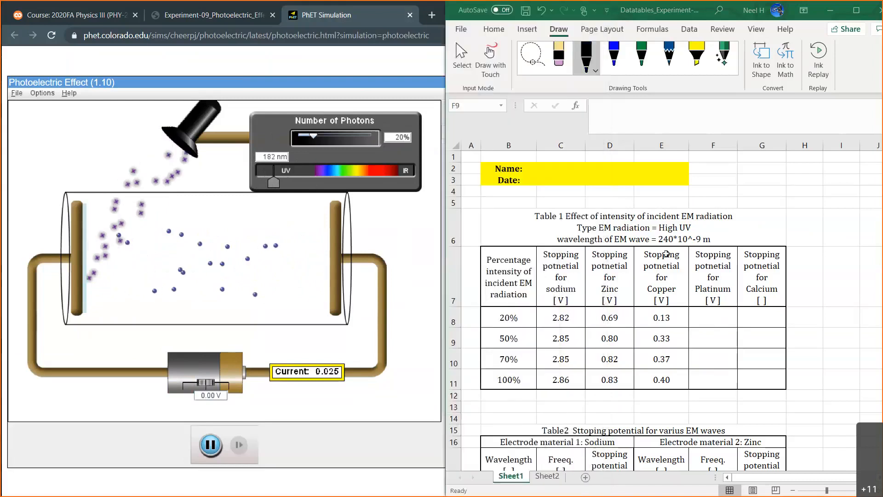
click(659, 275)
drag(521, 272, 609, 274)
click(617, 231)
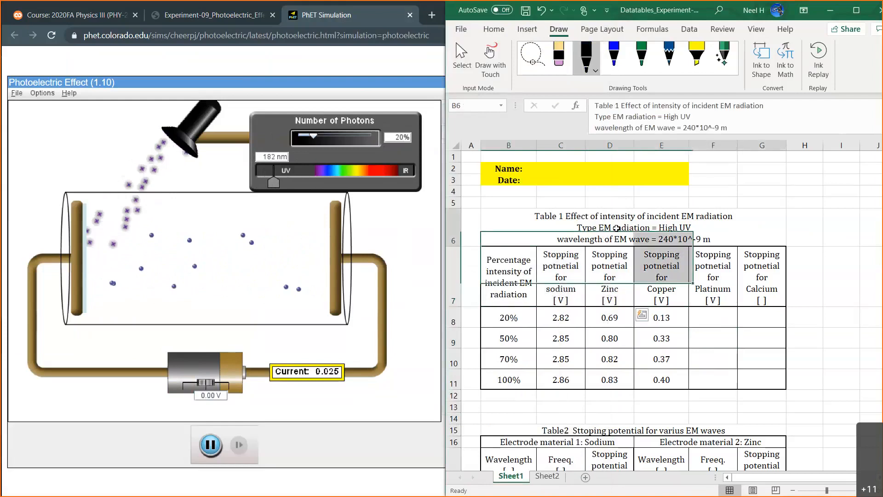
triple_click(628, 128)
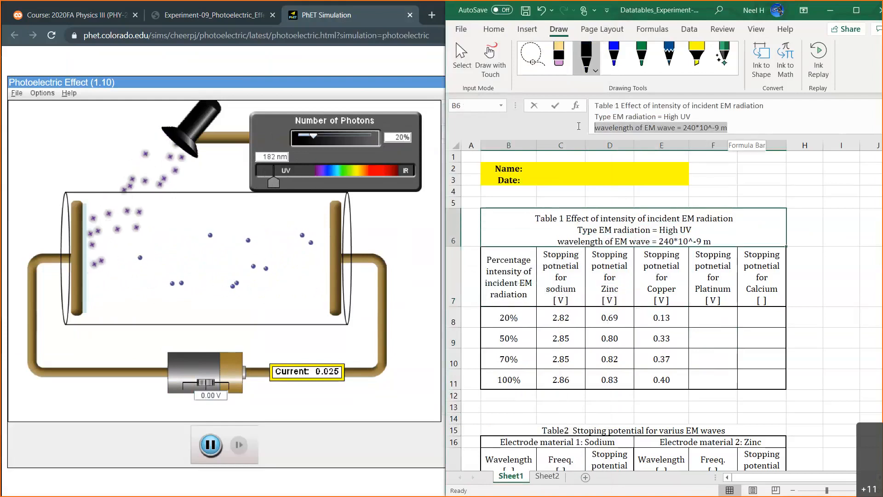
right_click(628, 128)
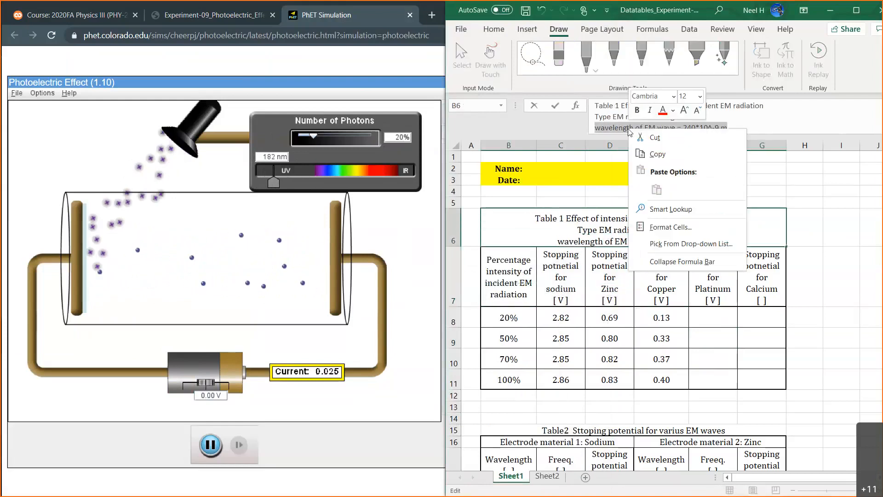
click(663, 139)
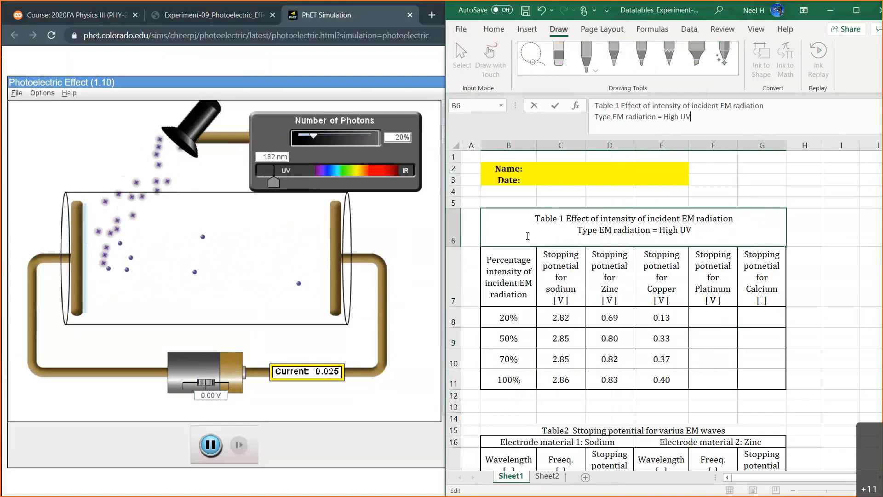
Insert a row between Table 1's header row and the 20% row, and reduce its height to match the data rows.
click(516, 264)
drag(516, 264, 612, 275)
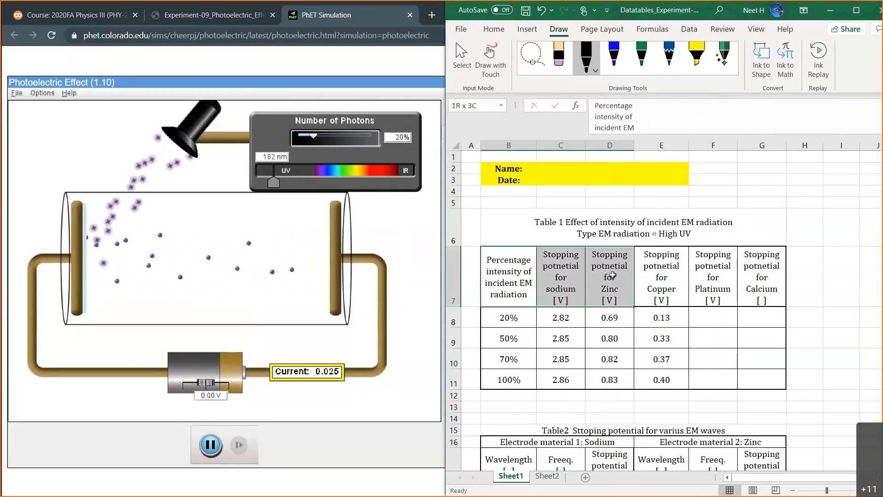
click(456, 315)
right_click(456, 316)
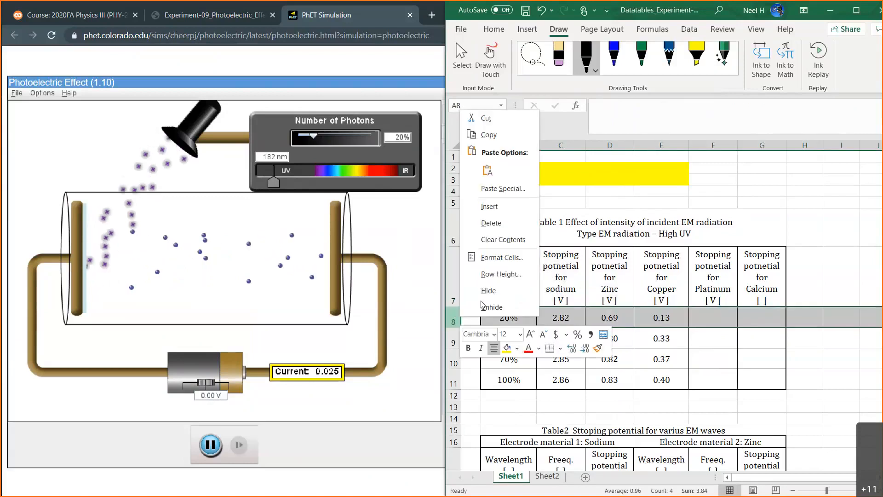
click(489, 206)
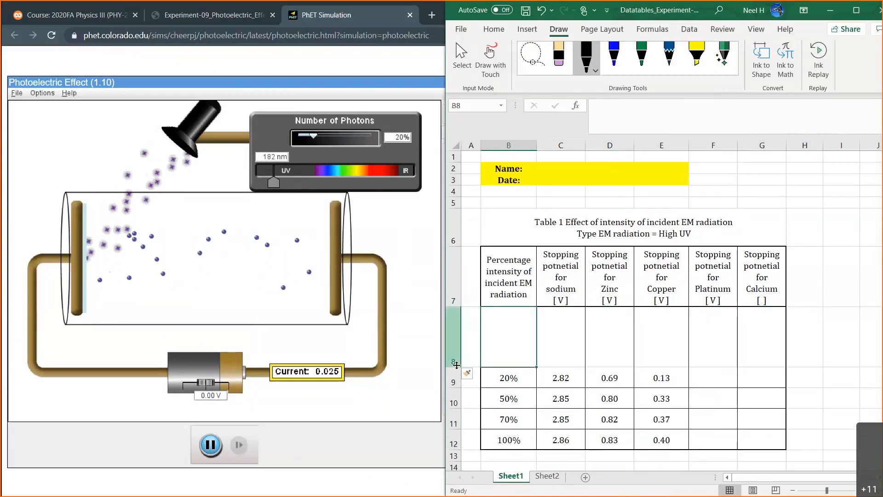
drag(455, 366, 599, 315)
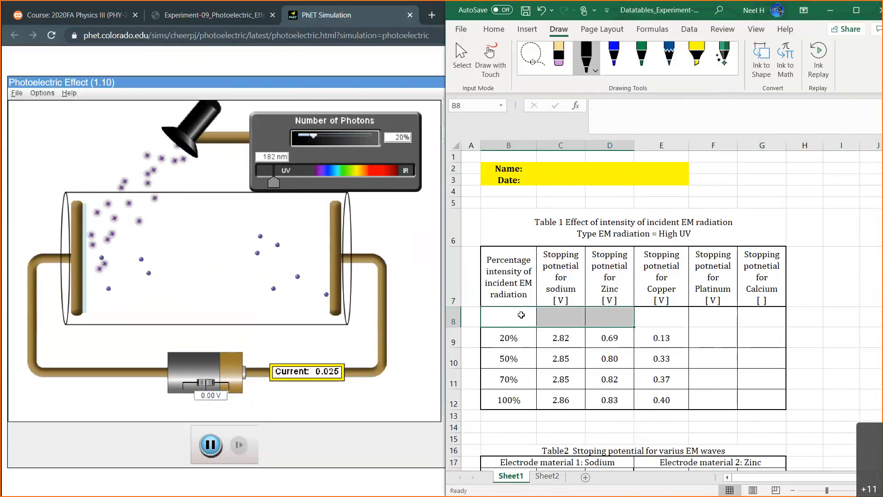
Merge and center cells B8:D8 in the new blank row under the Table 1 headers.
key(ctrl+v)
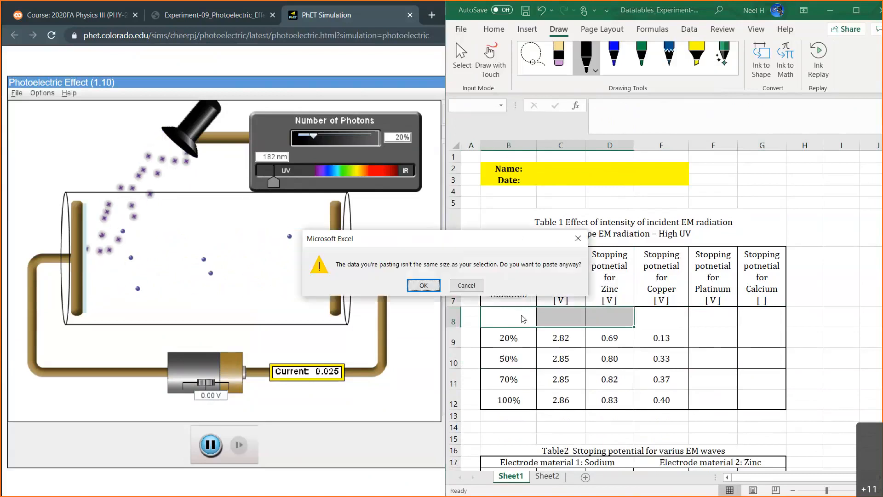
click(577, 235)
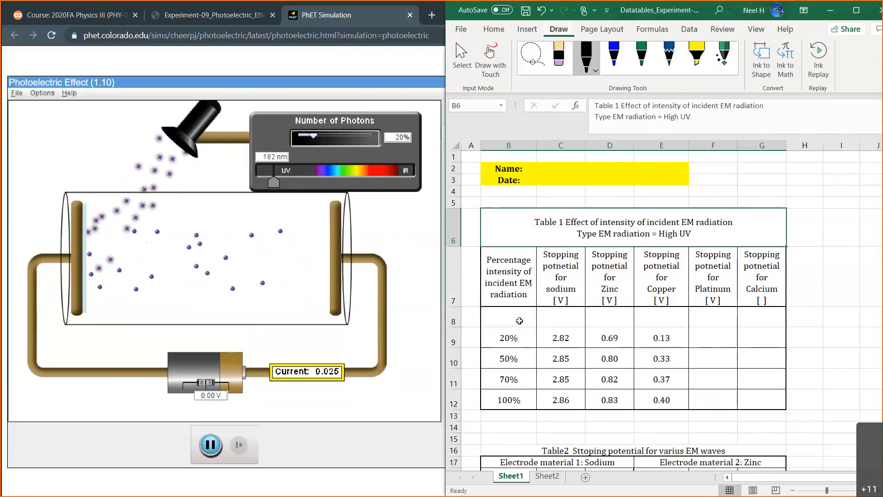
drag(487, 322, 615, 313)
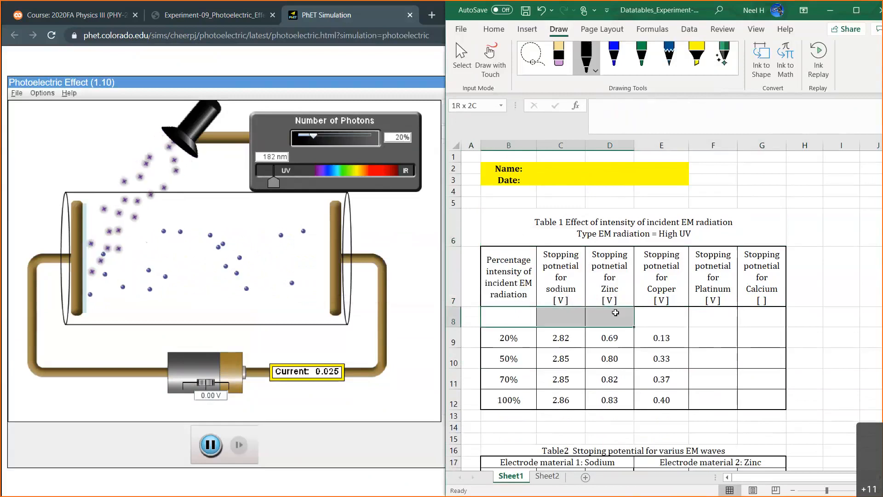
click(527, 29)
click(502, 30)
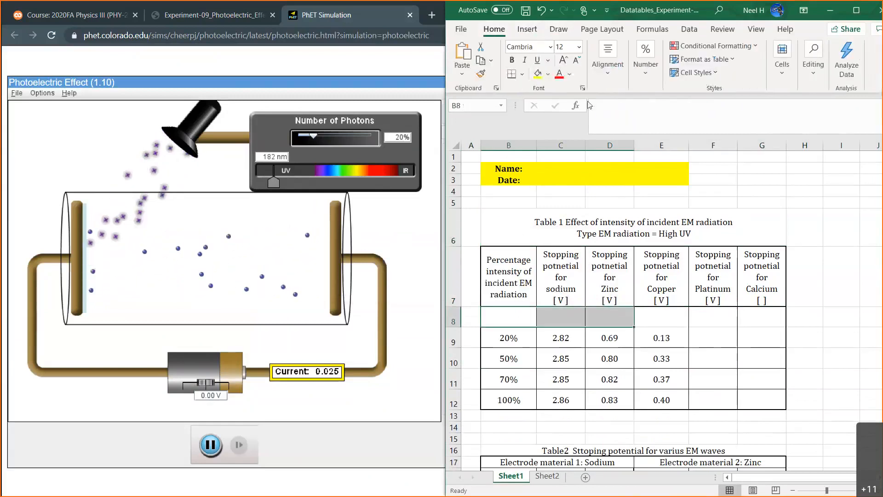
click(603, 76)
click(702, 122)
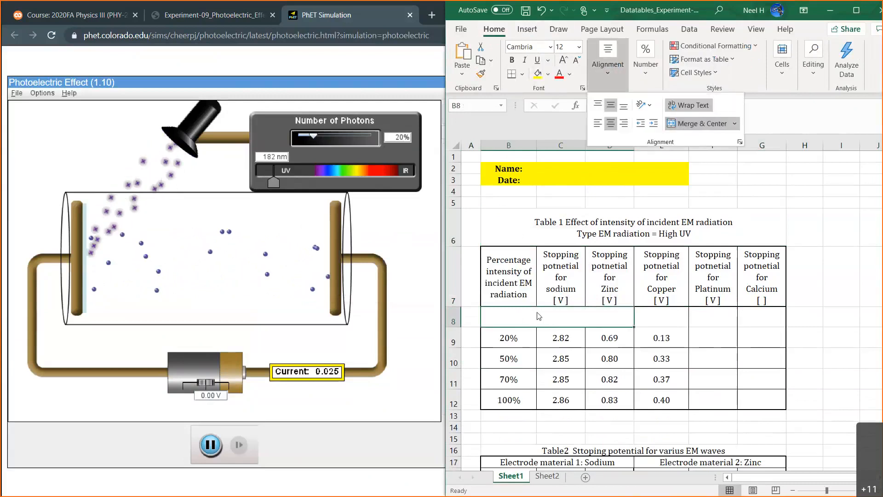
Try to paste the cut wavelength line into merged cell B8:D8, and paste it into cell F2 instead.
key(ctrl+v)
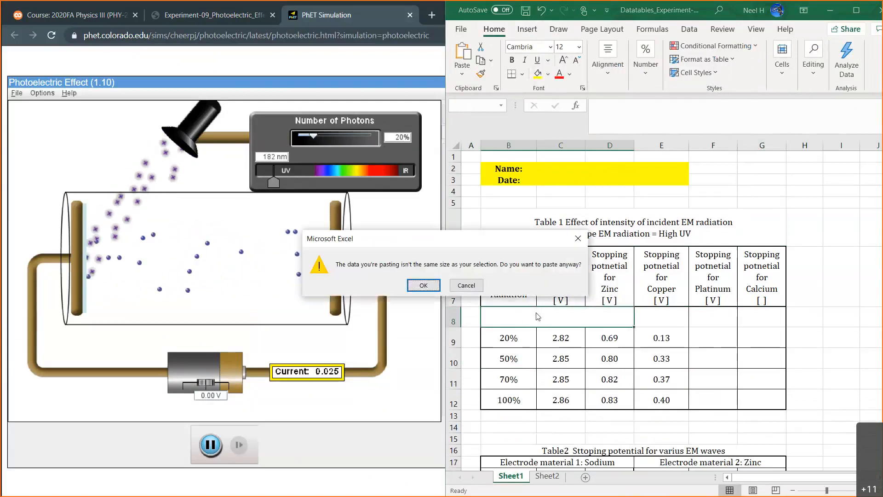
click(576, 239)
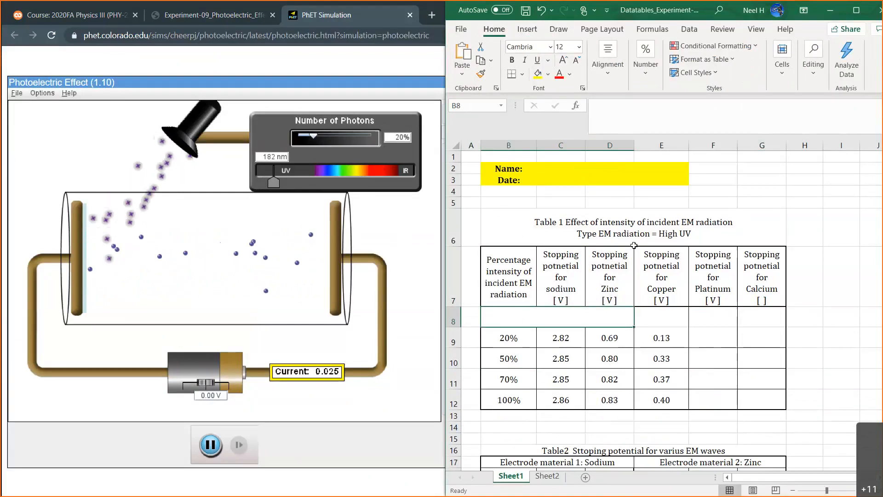
click(732, 171)
key(ctrl+v)
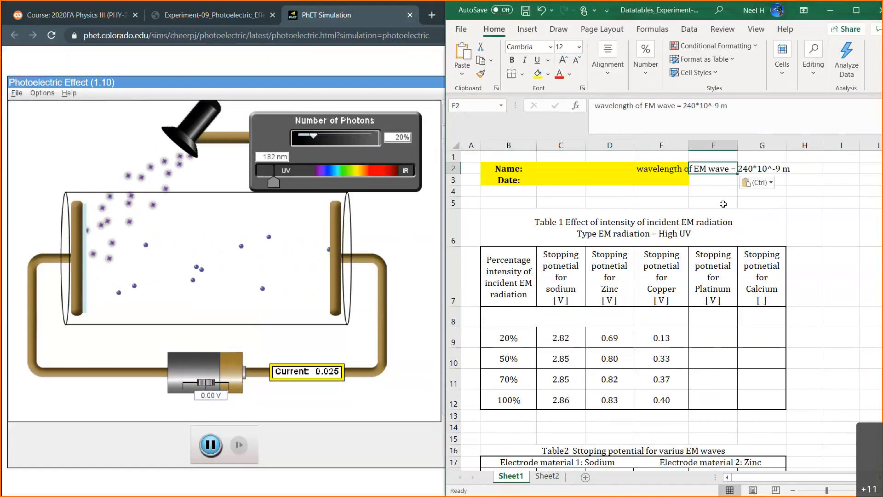
Enter "Wavelength = 240*10^-9 m" in merged cell B8:D8 and delete the pasted wavelength line from cell F2.
click(562, 317)
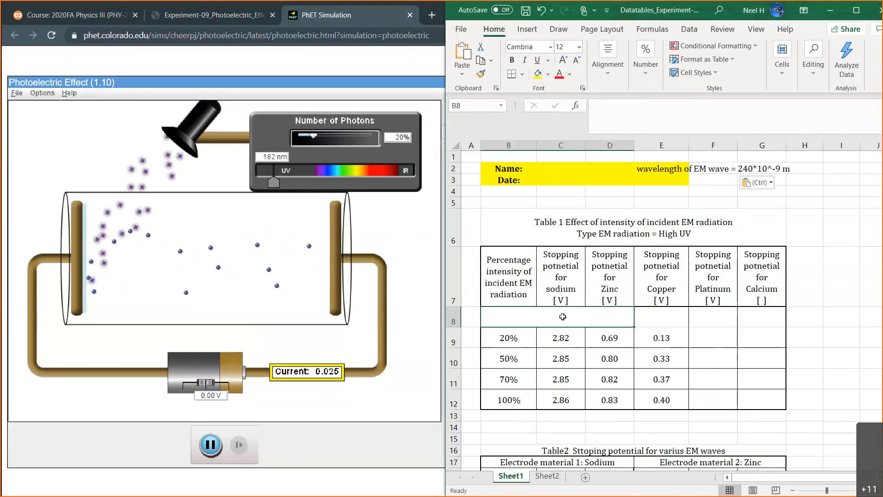
text(Waveleng)
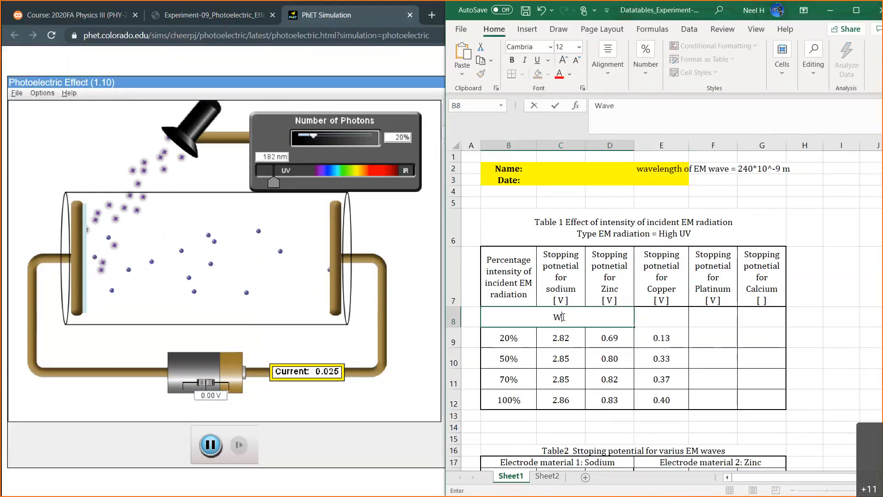
text(th )
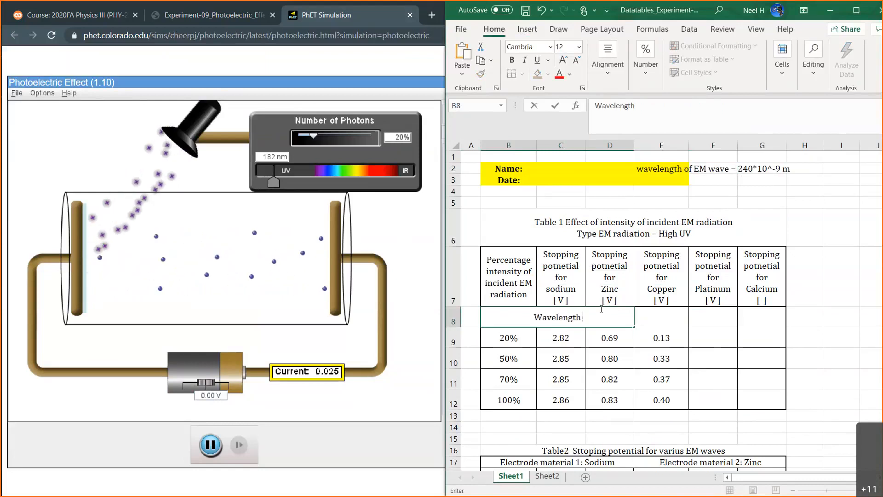
text(= )
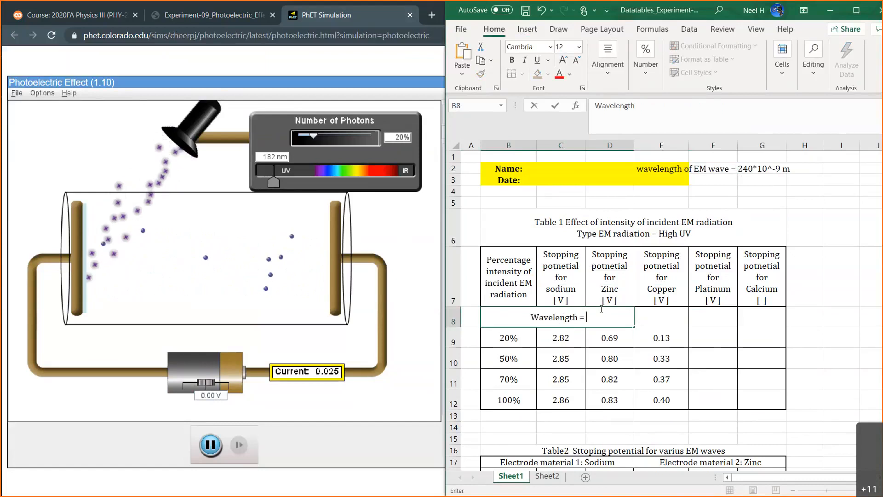
text(240)
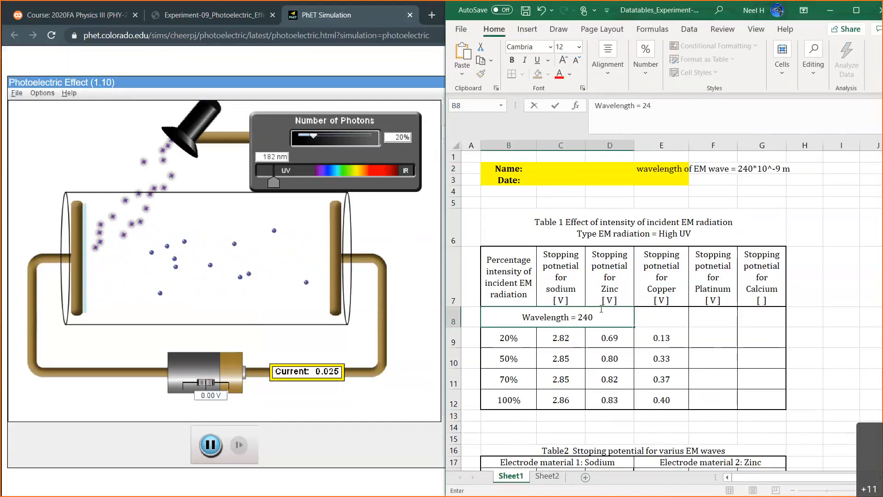
text(*10^-9 m)
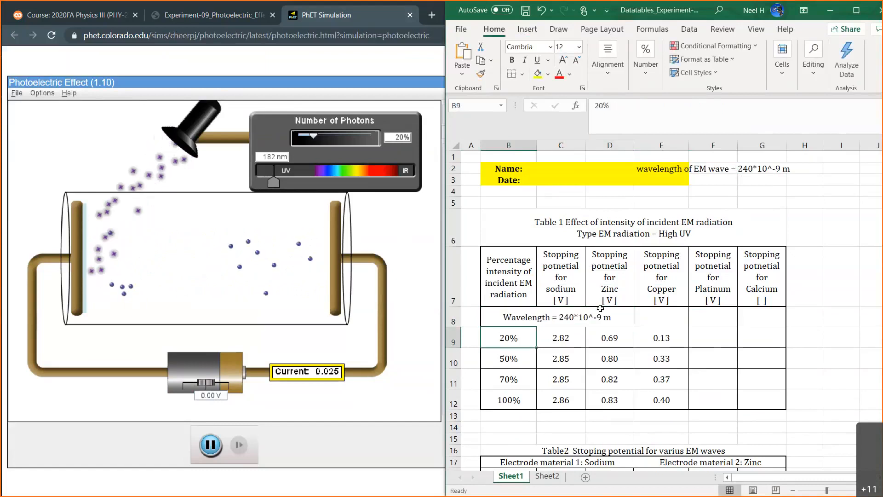
click(721, 168)
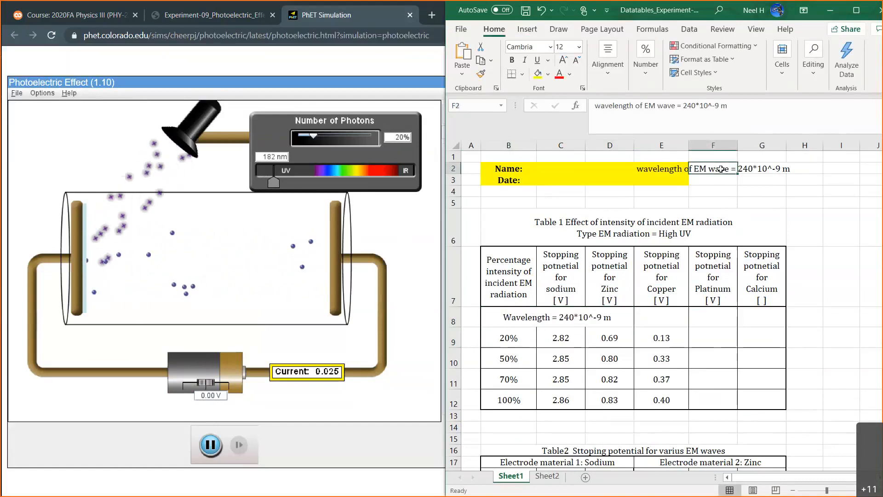
key(Delete)
Enter the wavelength 182*10^-9 in cell E8, under the Copper header of Table 1.
drag(666, 317, 741, 313)
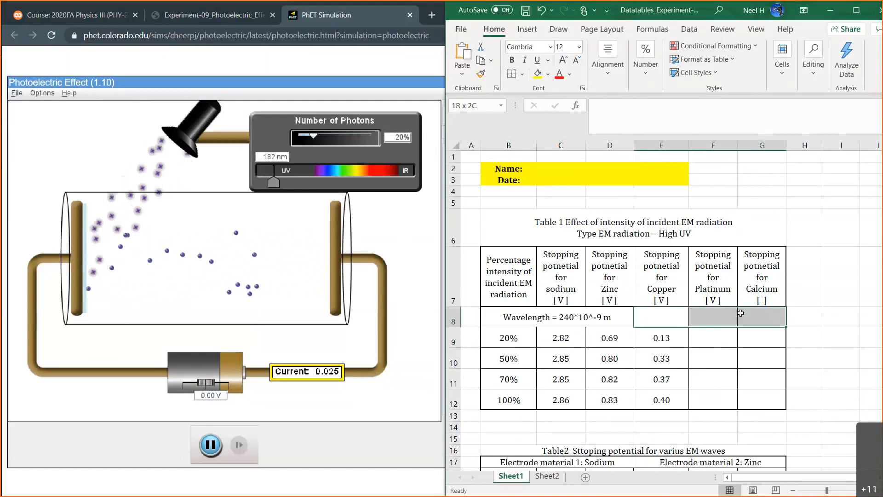
click(660, 318)
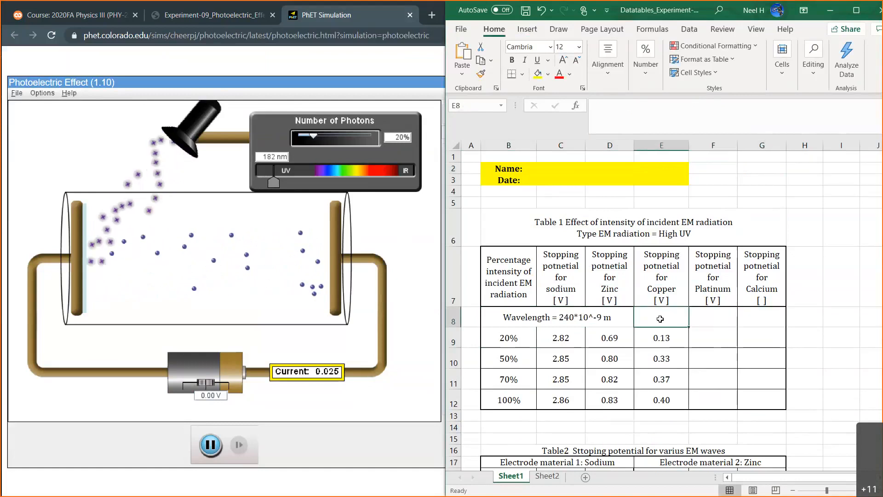
text(18)
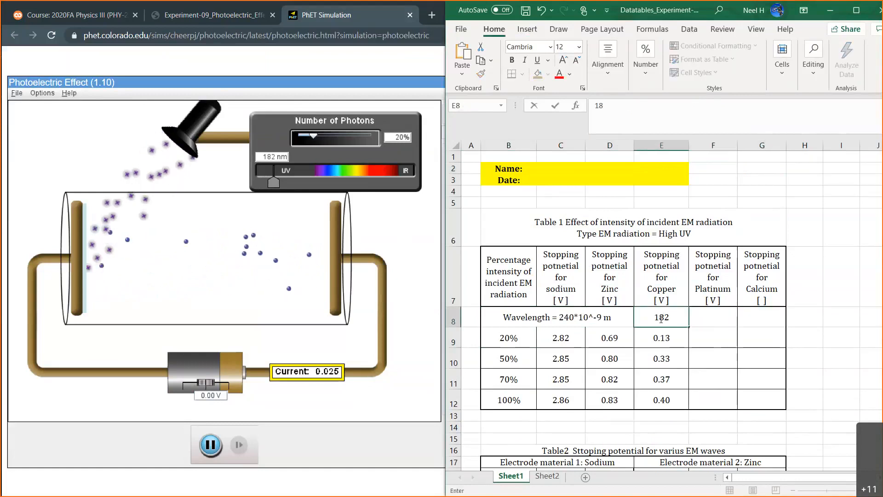
text(2*10^-9)
key(Return)
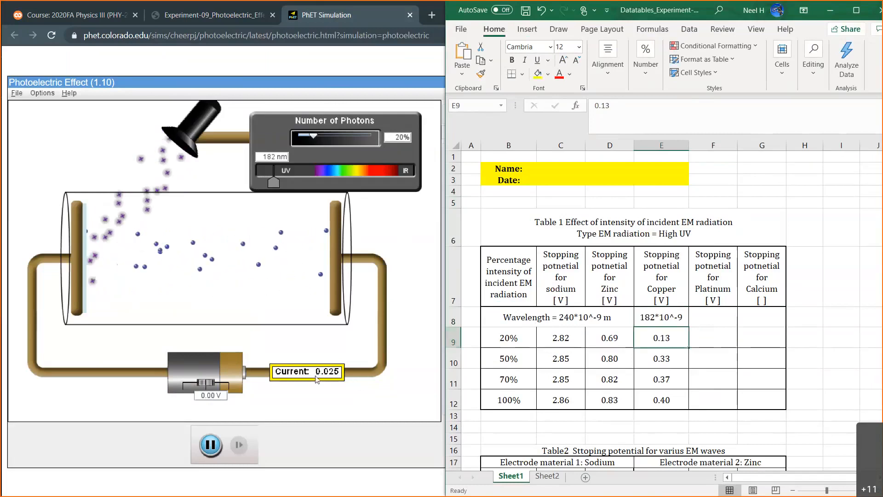
Switch back to the photoelectric effect simulation in the browser.
click(409, 249)
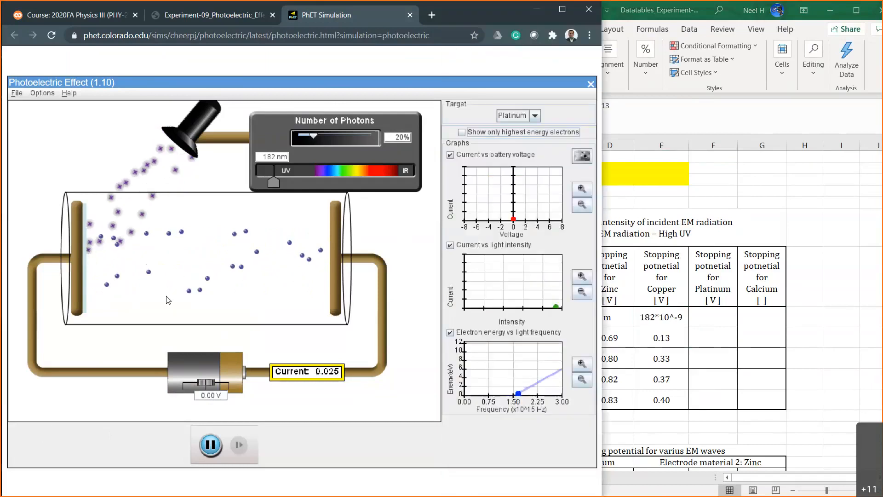
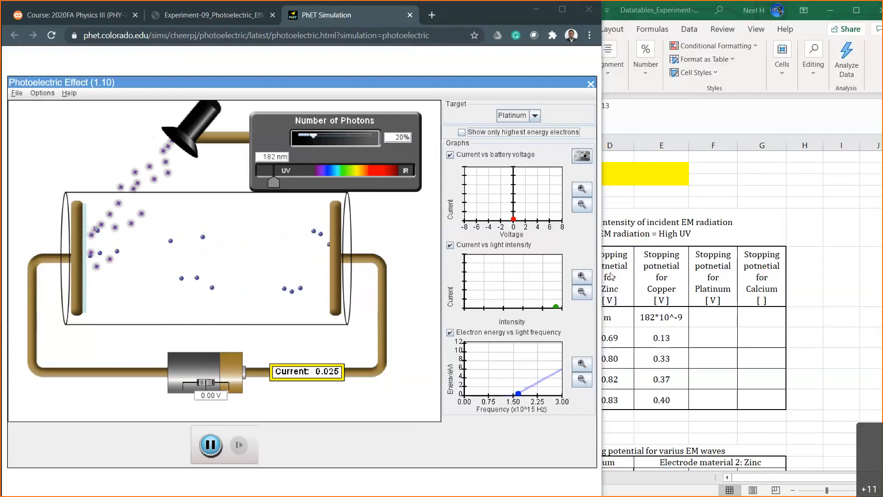
Delete the wavelength from cell E8 under the Copper header of Table 1.
click(662, 338)
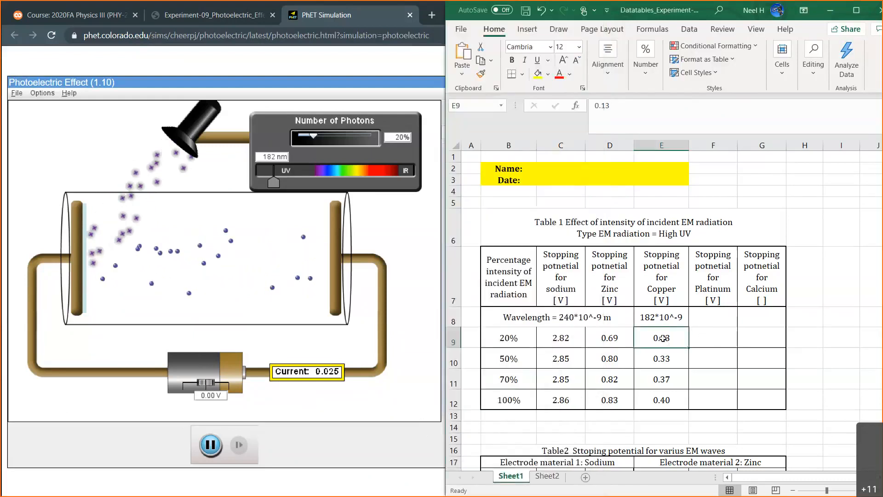
drag(672, 340, 671, 395)
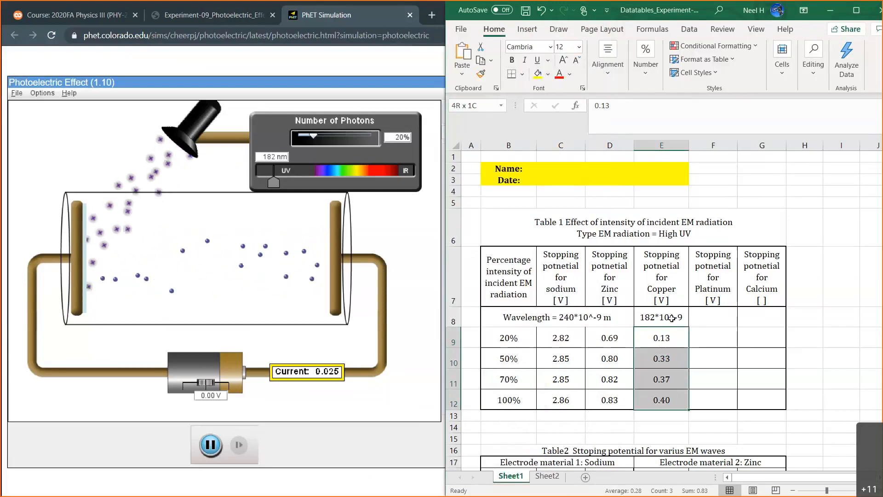
click(672, 318)
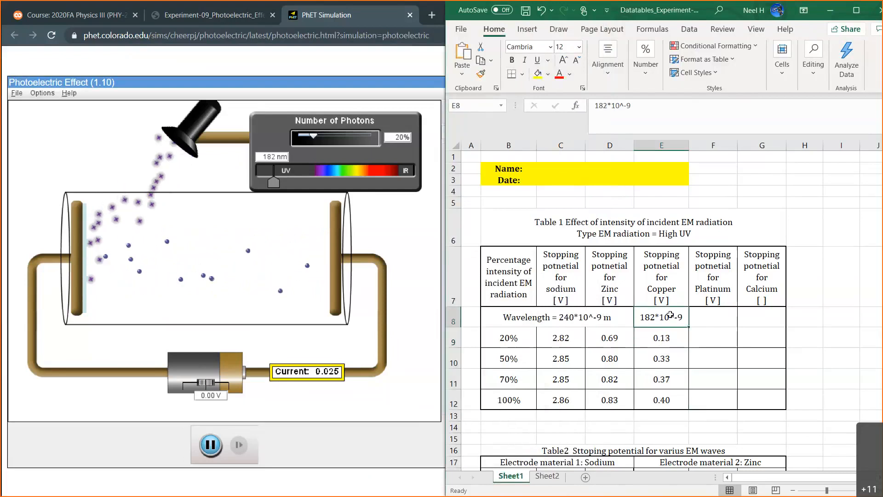
key(Delete)
Enter the wavelength 182*10^-9 in cell F8 under the Platinum header.
click(711, 317)
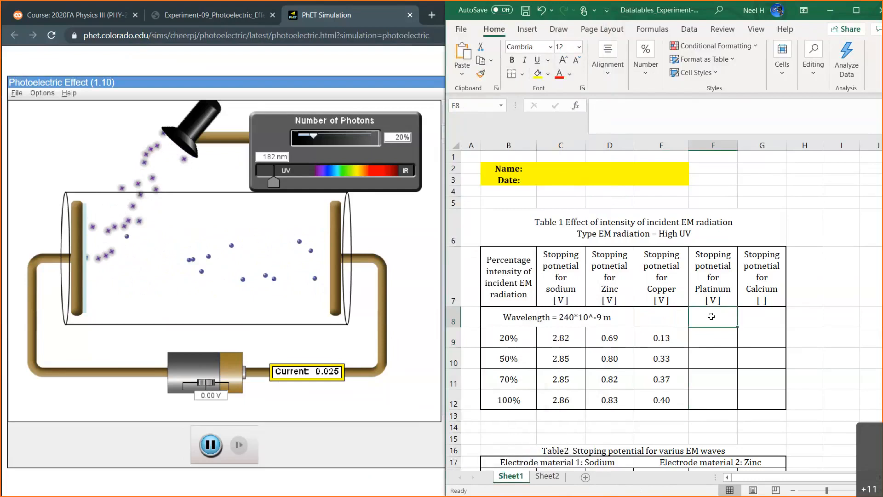
text(182)
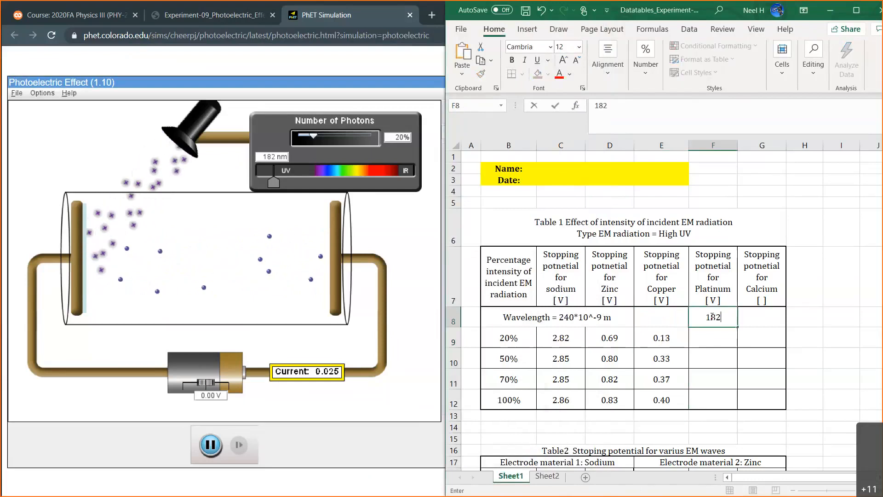
text(*)
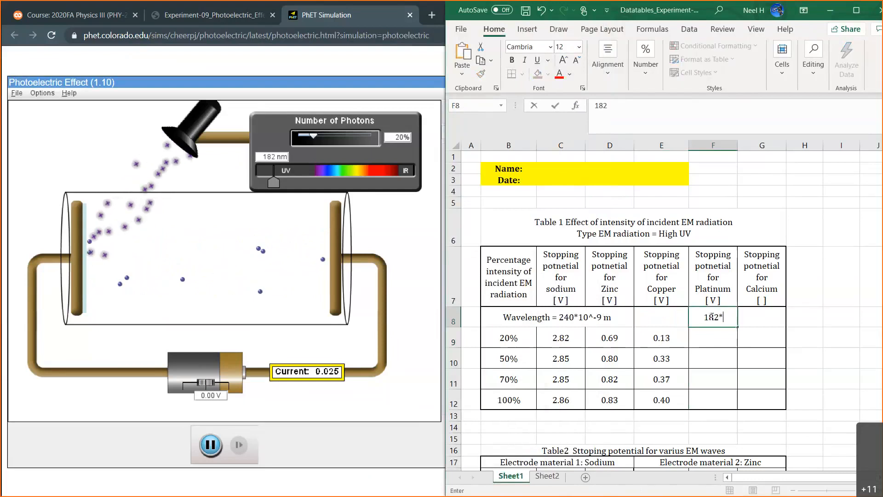
text(10^-9)
key(Return)
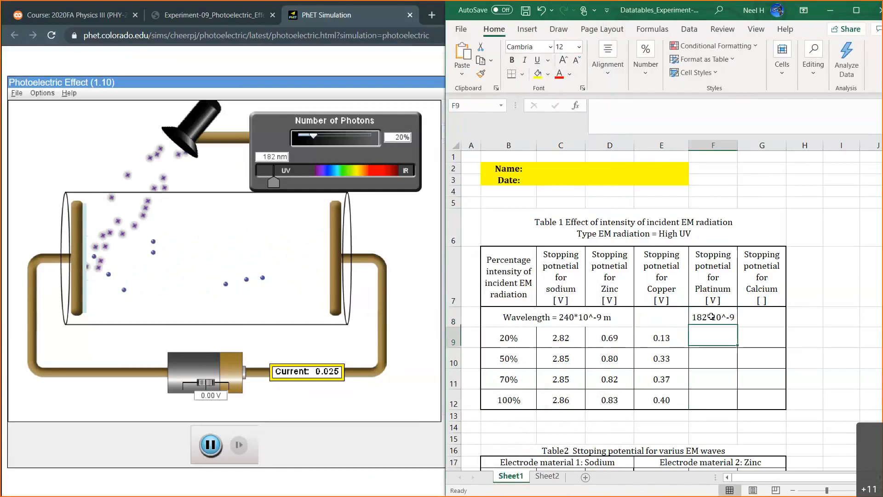
Merge and center cells B8:E8 so the 240*10^-9 m wavelength label also spans the Copper column.
drag(566, 316, 662, 318)
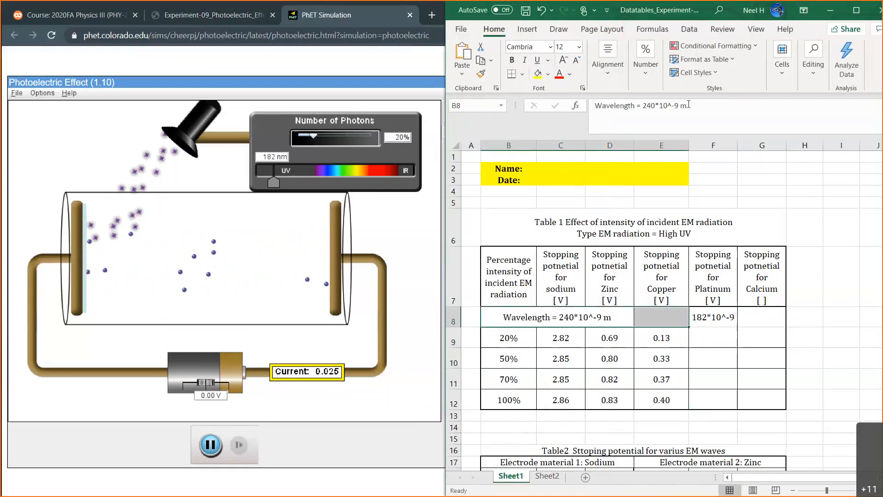
click(618, 83)
click(685, 120)
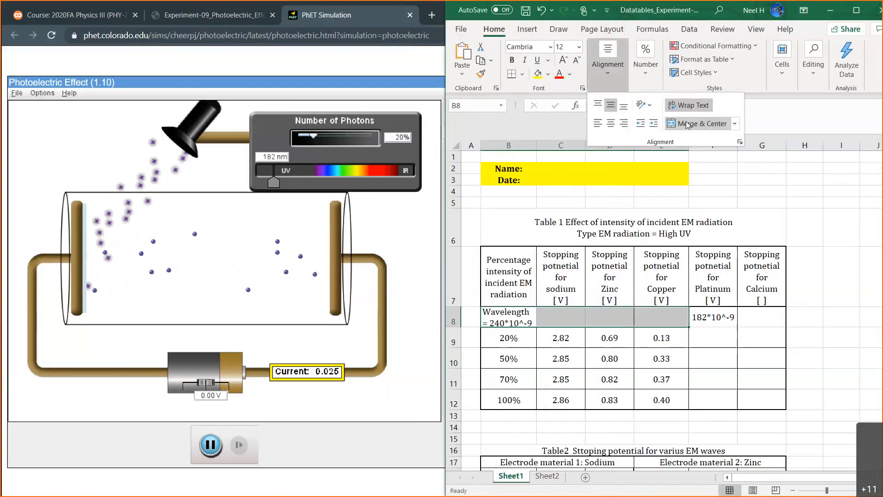
click(685, 120)
click(710, 339)
click(709, 341)
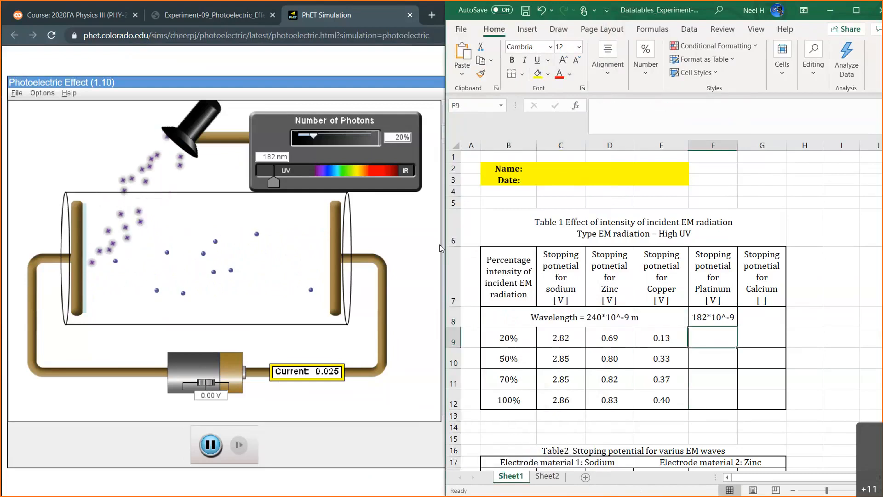
Switch to the photoelectric simulation in the browser and set the battery voltage to -0.20 V for platinum at 20% photons.
click(395, 223)
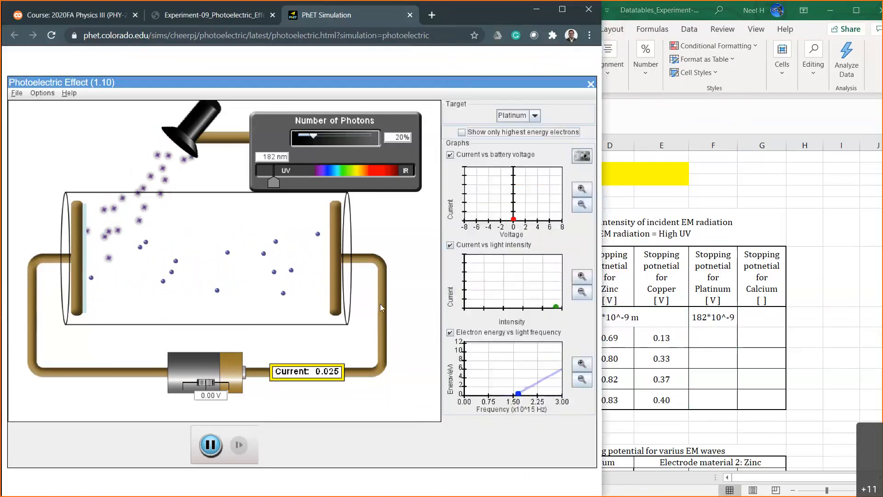
click(215, 396)
key(BackSpace)
key(BackSpace)
key(BackSpace)
key(BackSpace)
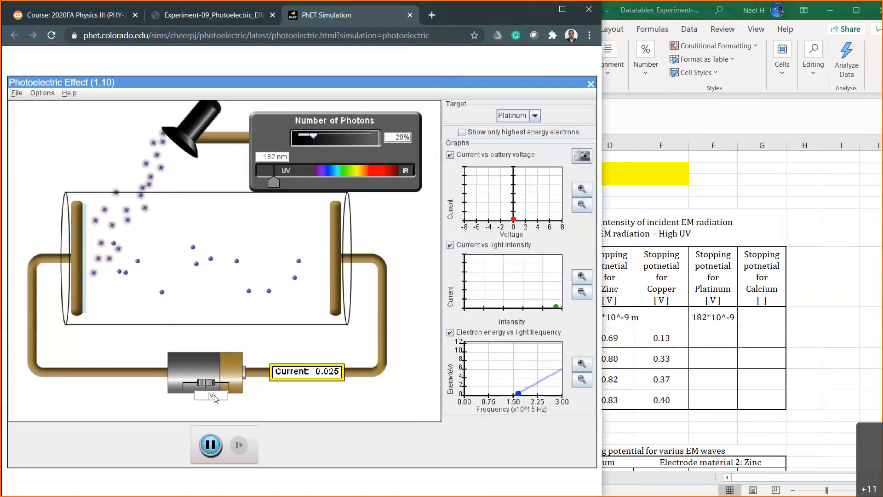
text(-)
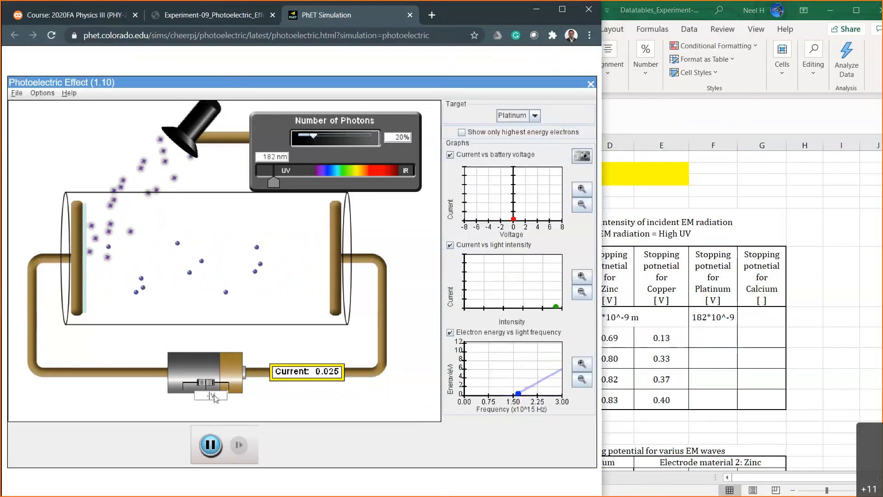
text(0.2)
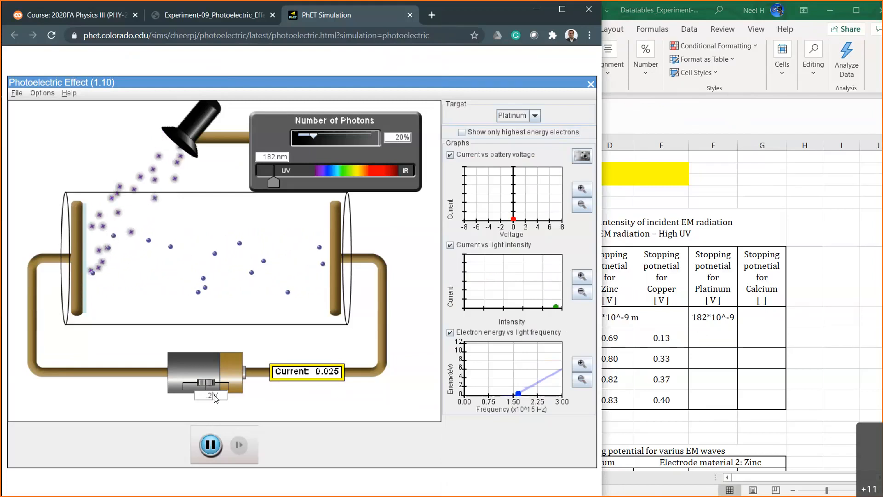
key(Return)
Test the platinum current at battery voltages of -0.12, -0.13 and -0.14 V.
key(BackSpace)
key(BackSpace)
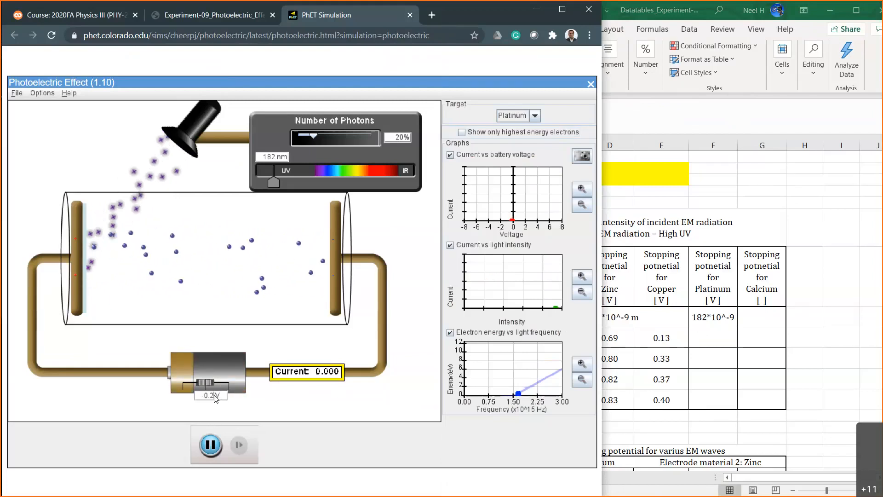
text(12)
key(Return)
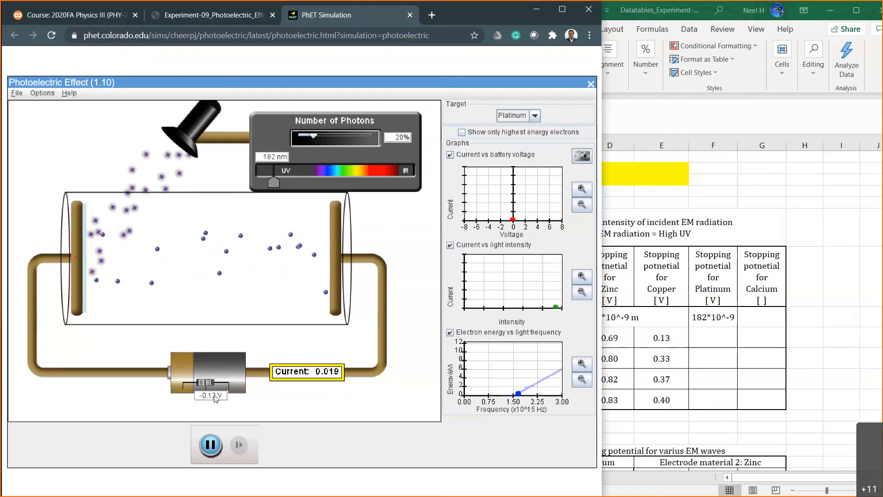
key(BackSpace)
key(BackSpace)
key(BackSpace)
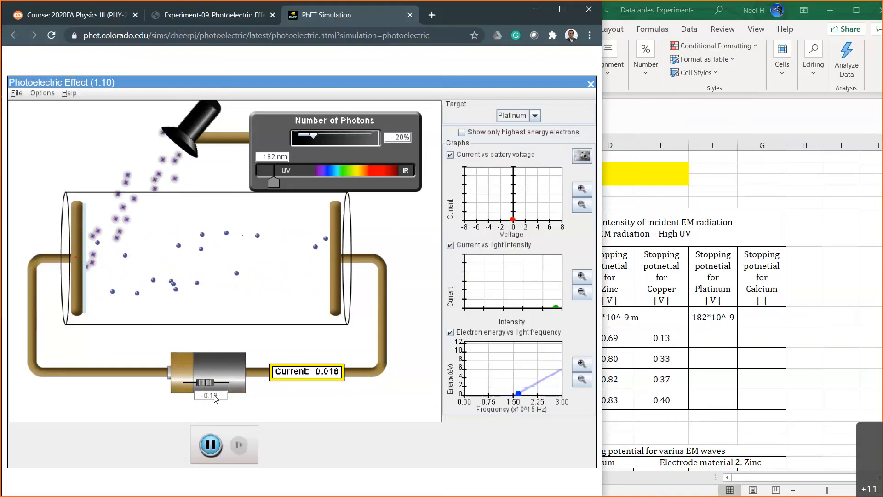
text(4)
key(Return)
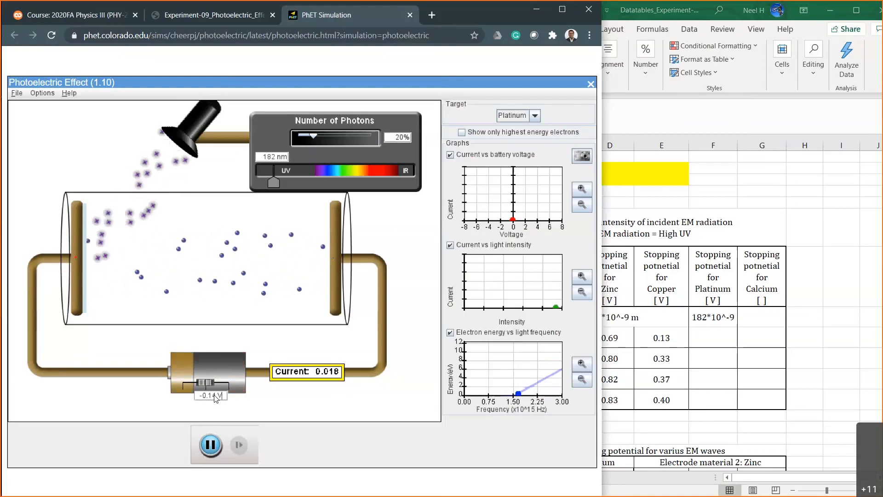
Test the platinum current at battery voltages of -0.15 and -0.17 V.
key(BackSpace)
key(BackSpace)
key(BackSpace)
text(5)
key(Return)
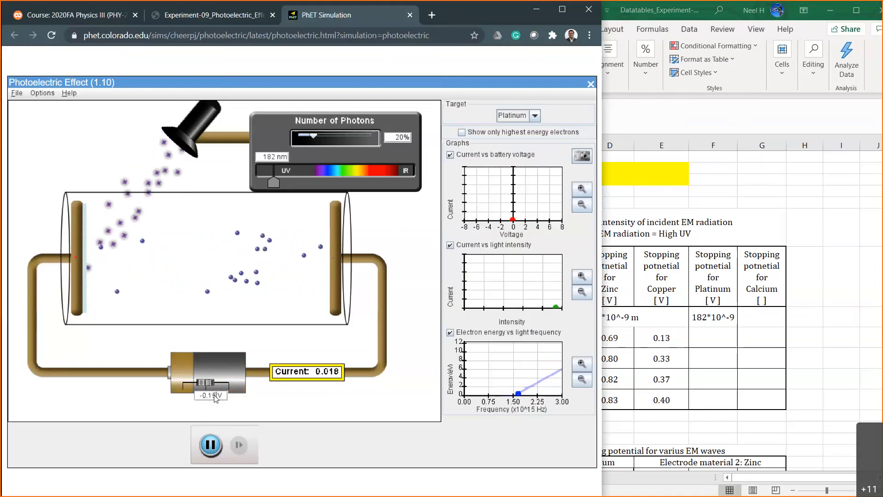
key(BackSpace)
key(BackSpace)
key(BackSpace)
text(7)
key(Return)
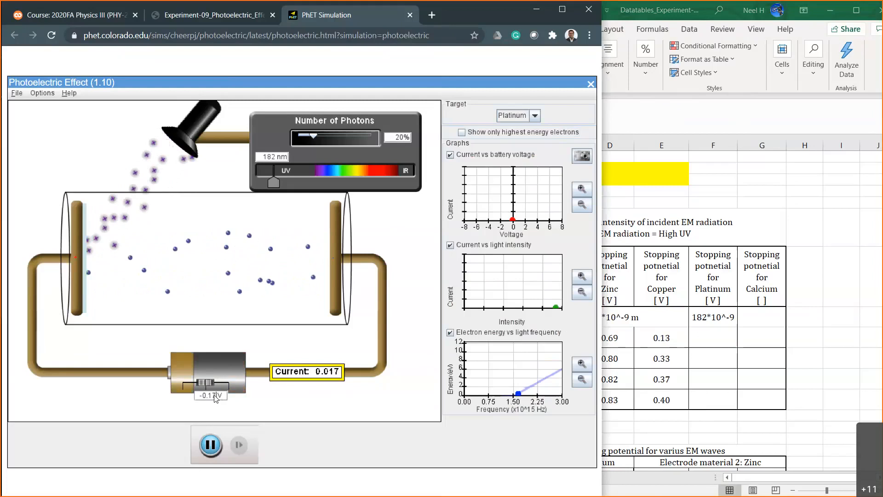
Test the battery at -0.19 V, and set it back to -0.20 V.
key(BackSpace)
key(BackSpace)
key(BackSpace)
text(9)
key(Return)
key(BackSpace)
key(BackSpace)
key(BackSpace)
key(BackSpace)
text(20)
key(Return)
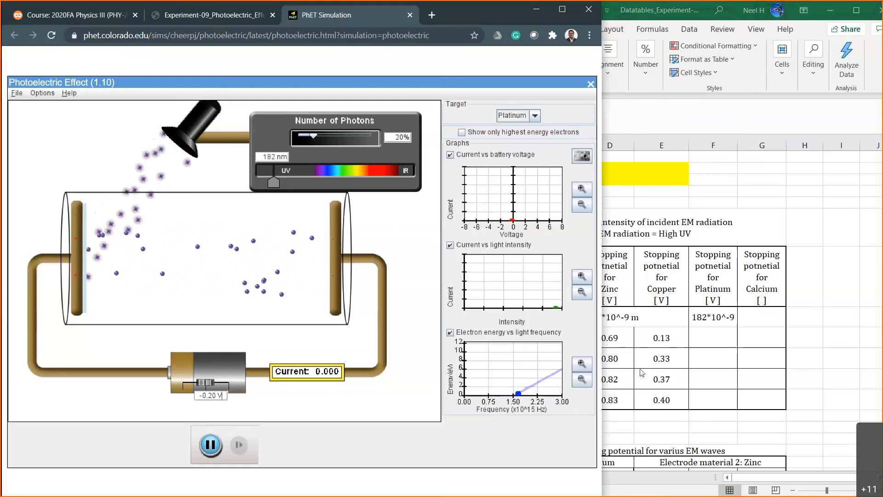
Switch to the Excel sheet and enter 0.20 in cell F9 as platinum's stopping potential at 20% intensity.
click(715, 338)
text(0.20)
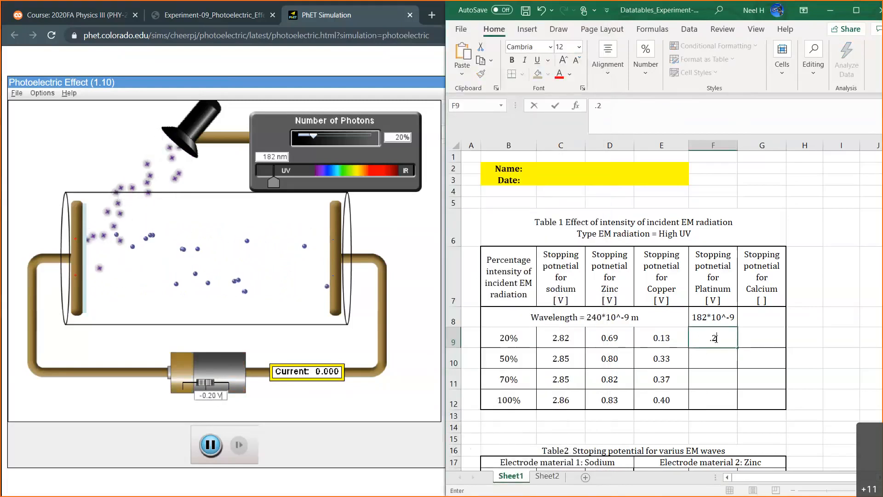
key(Return)
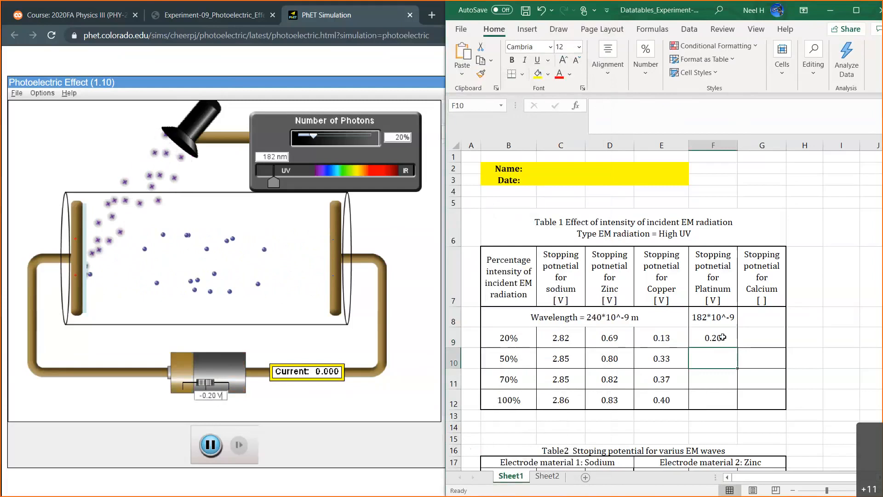
drag(675, 345, 701, 340)
mouse_move(556, 317)
mouse_down()
mouse_move(701, 317)
mouse_move(710, 395)
mouse_up()
click(715, 361)
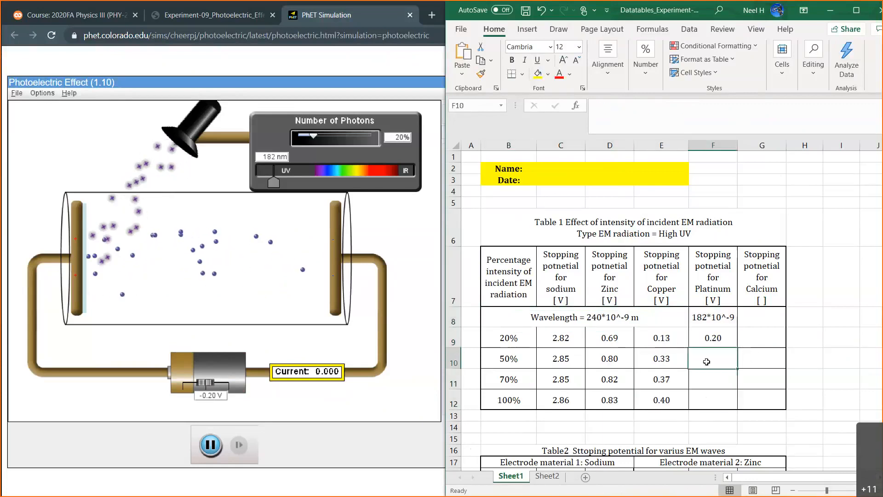
Switch back to the simulation, reset the battery voltage to 0 V and set the number of photons to 50%.
click(379, 244)
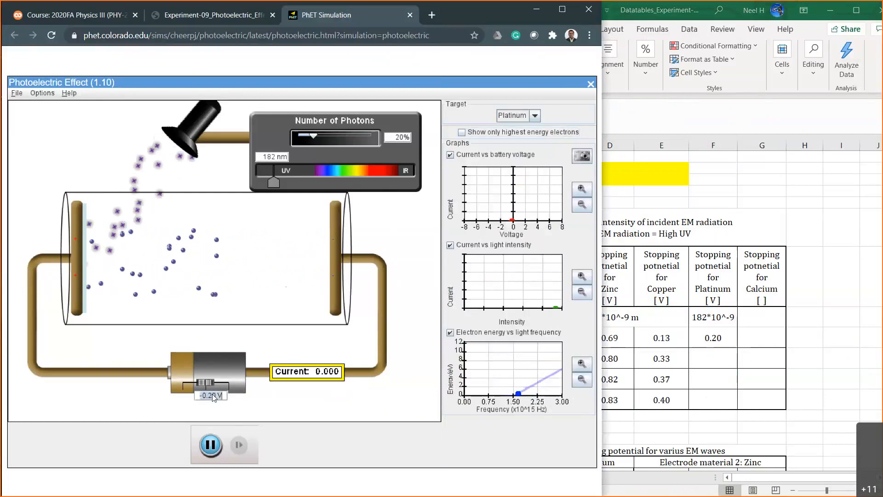
text(0)
key(Return)
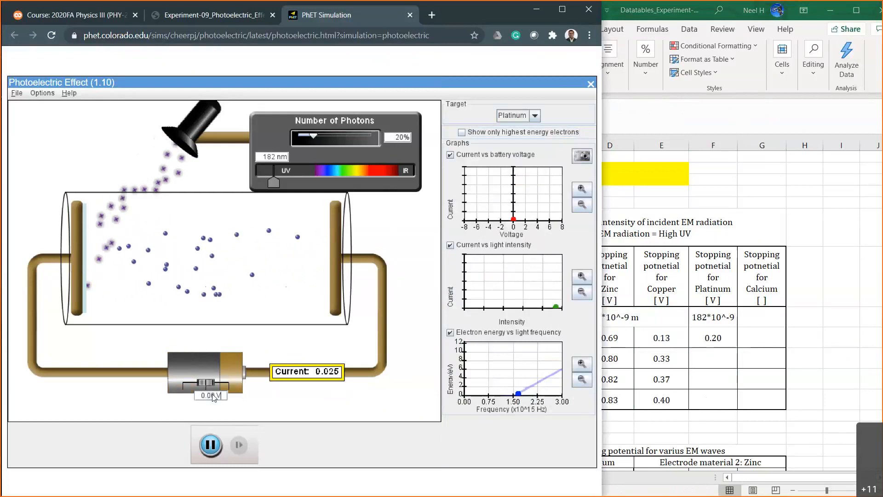
double_click(398, 137)
text(50)
key(Return)
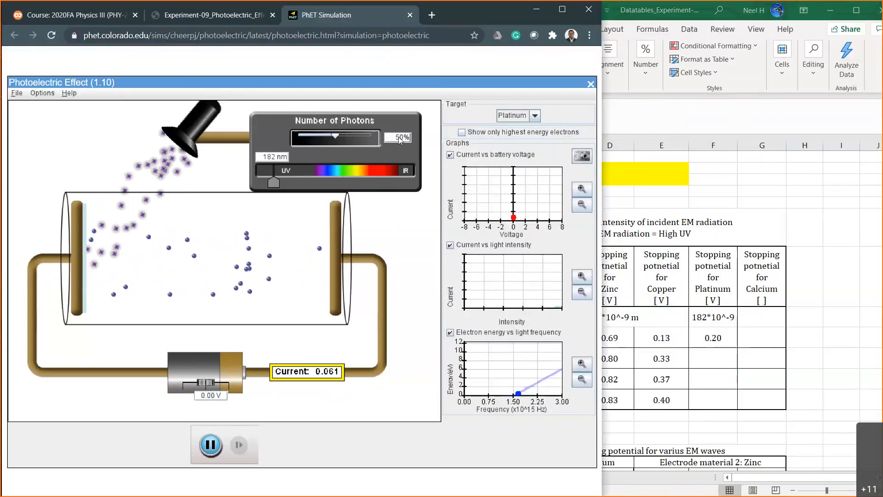
Test the platinum current at 50% photons with battery voltages of -0.30, -0.33 and -0.40 V.
double_click(204, 396)
text(-)
text(0.30)
key(Return)
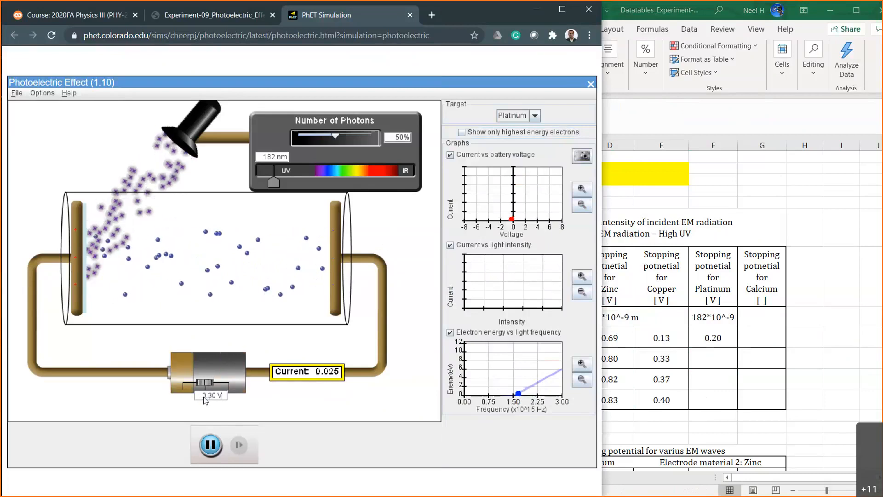
key(BackSpace)
text(3)
key(Return)
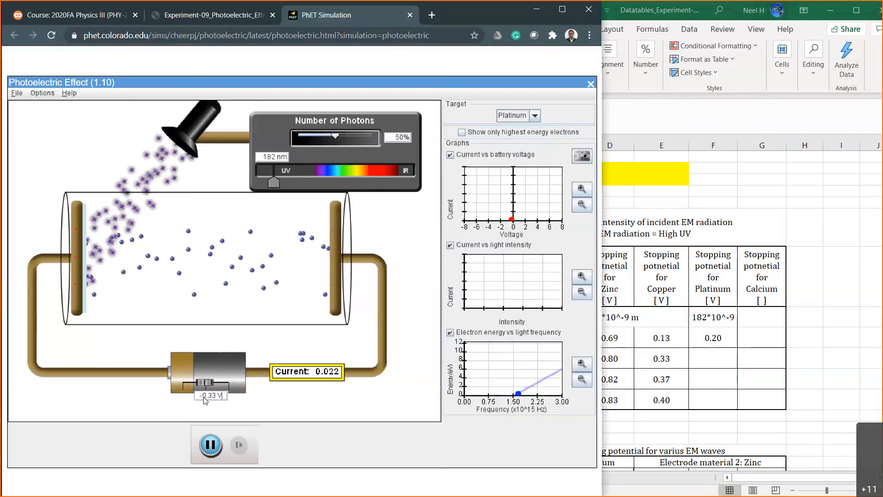
key(BackSpace)
key(BackSpace)
text(40)
key(Return)
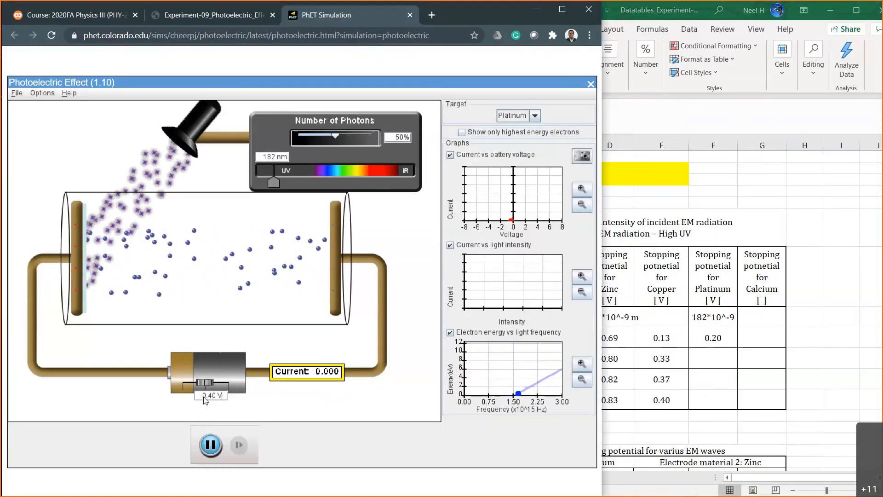
Test the battery at -0.38 V, and set it to -0.39 V for platinum at 50% photons.
key(BackSpace)
key(BackSpace)
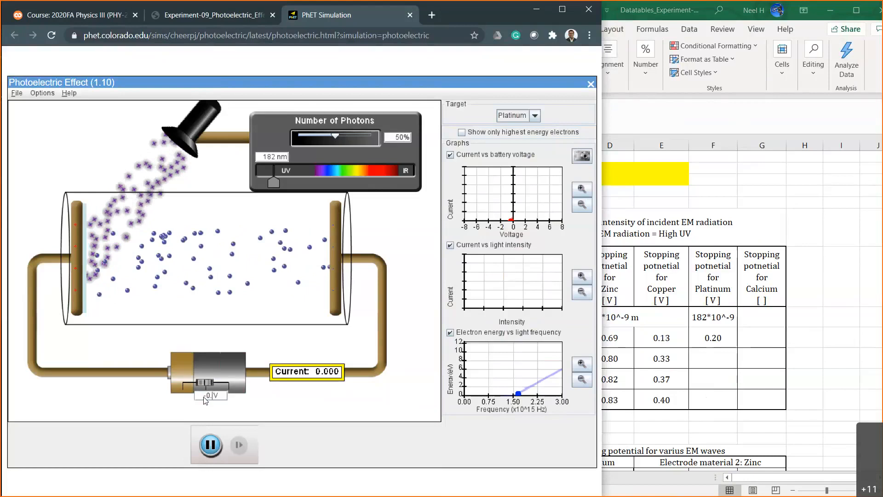
text(38)
key(Return)
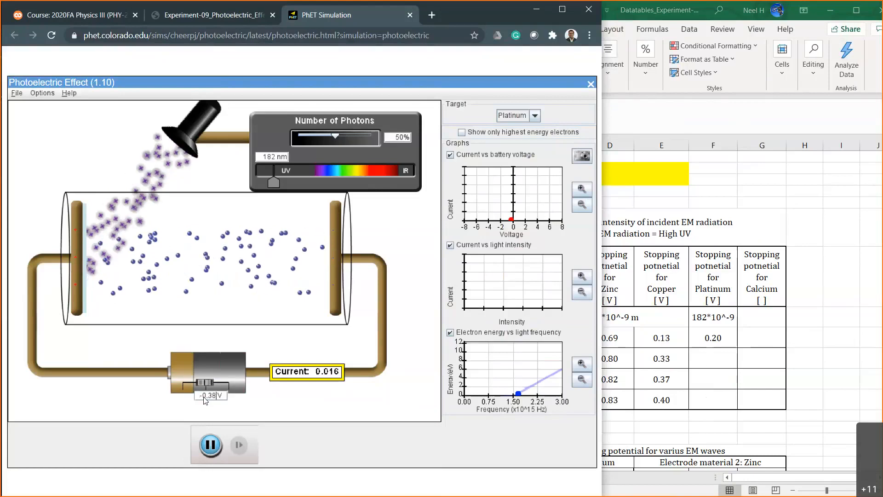
key(BackSpace)
text(9)
key(Return)
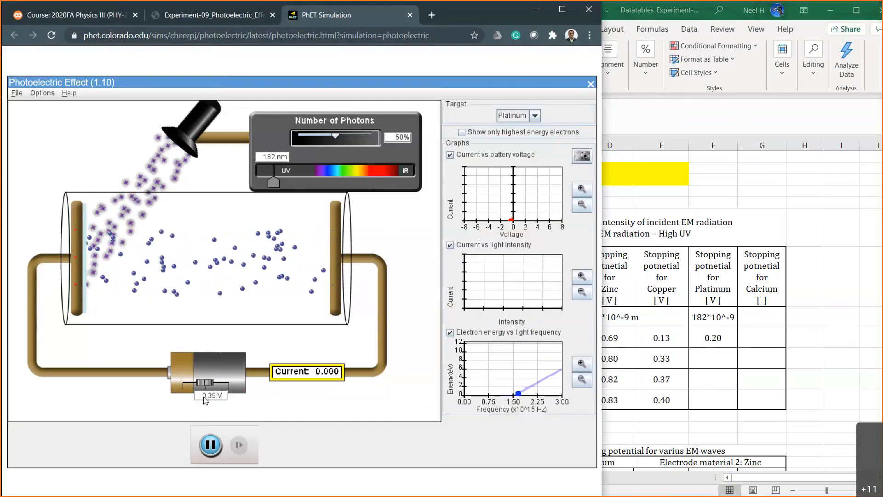
Switch to the Excel sheet and enter 0.39 in cell F10 as platinum's stopping potential at 50% intensity.
click(711, 360)
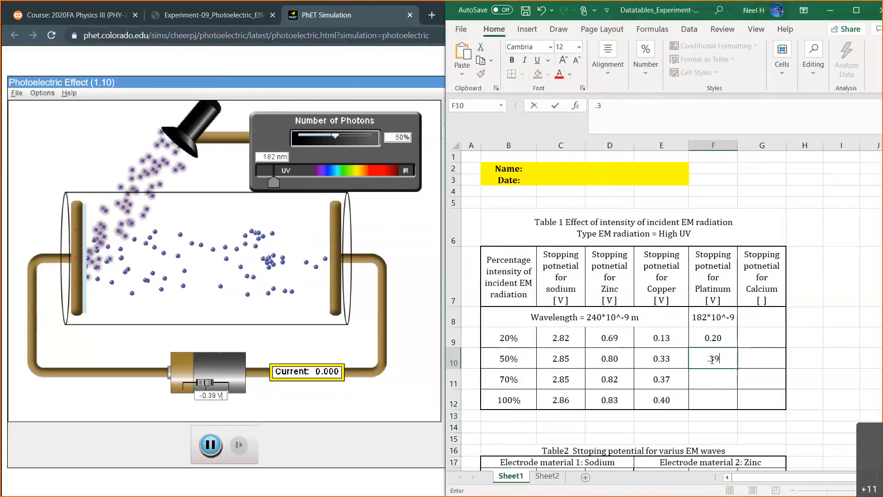
text(0.39)
key(Return)
click(662, 338)
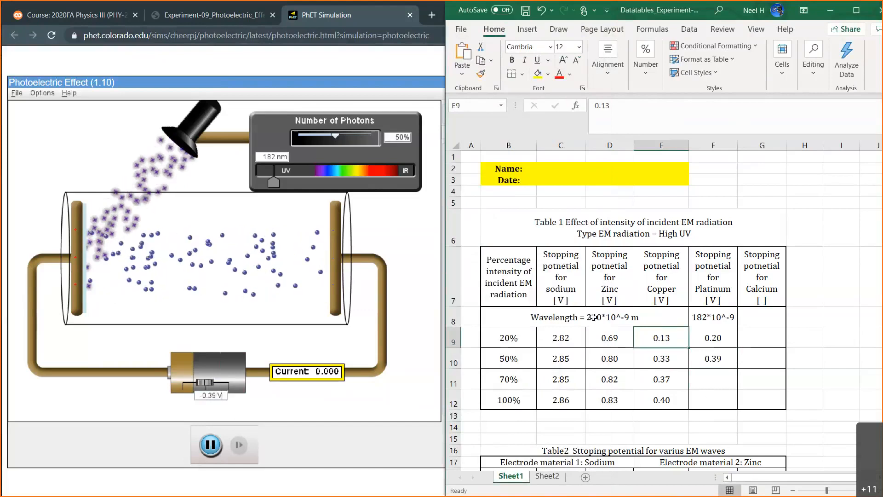
Switch to the simulation and set the number of photons to 70% for the platinum target.
click(716, 375)
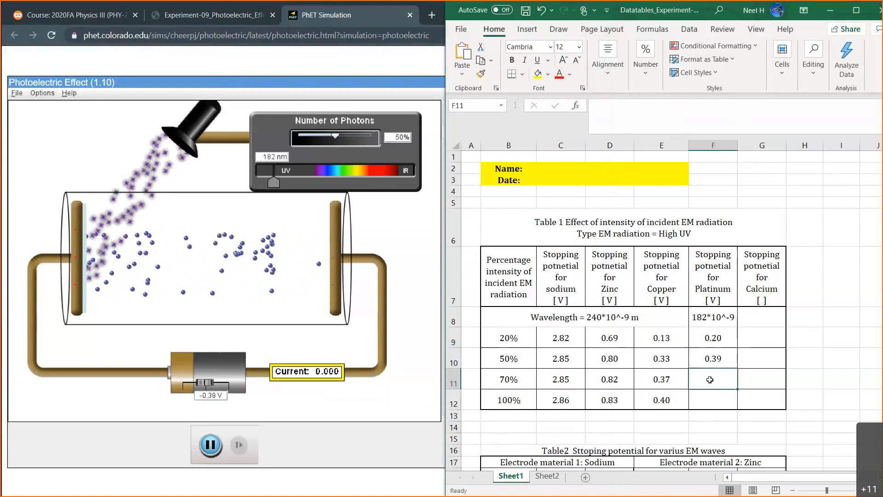
scroll(715, 380, down, 2)
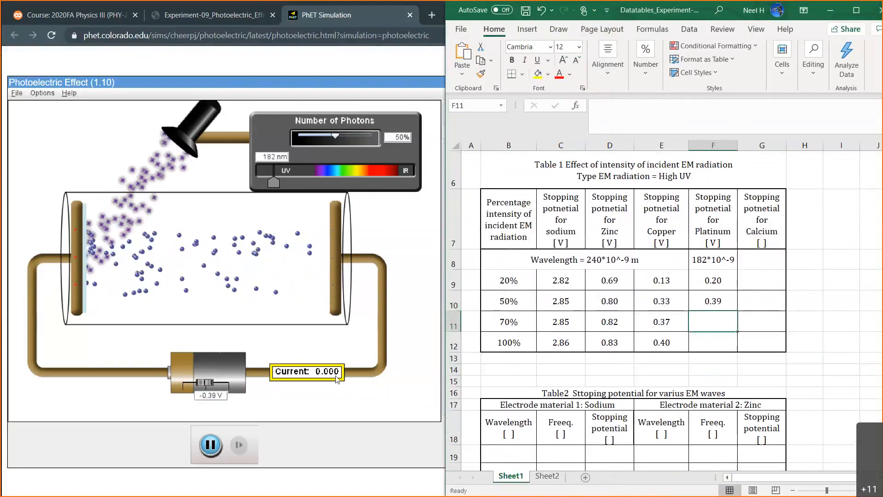
click(395, 140)
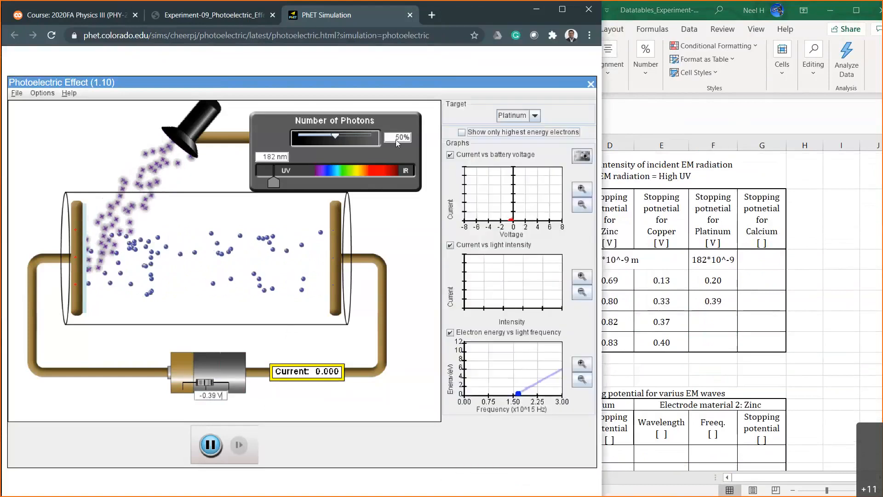
key(Return)
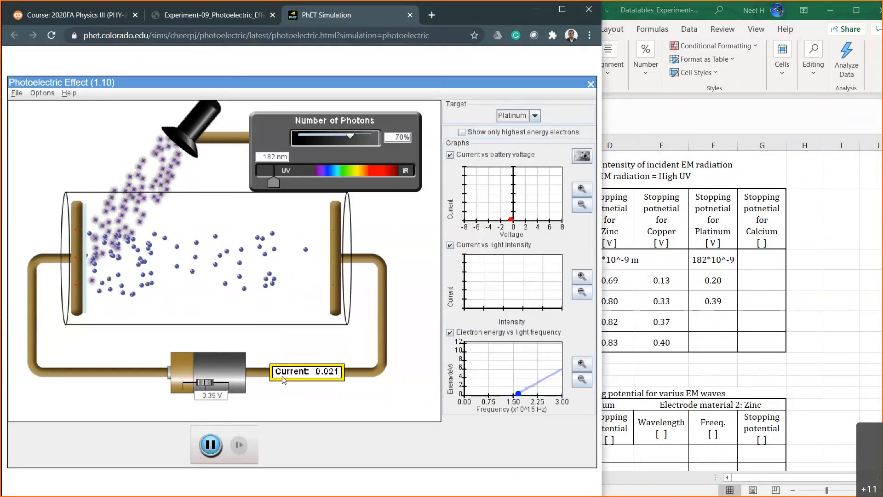
Test the platinum current at 70% photons with battery voltages of -0.40 V and -0.45 V.
click(215, 398)
key(BackSpace)
key(BackSpace)
text(40)
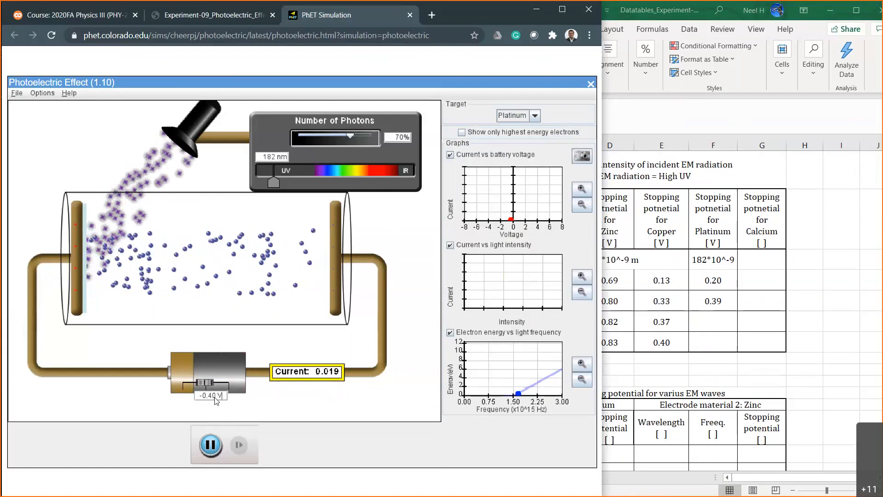
key(BackSpace)
text(5)
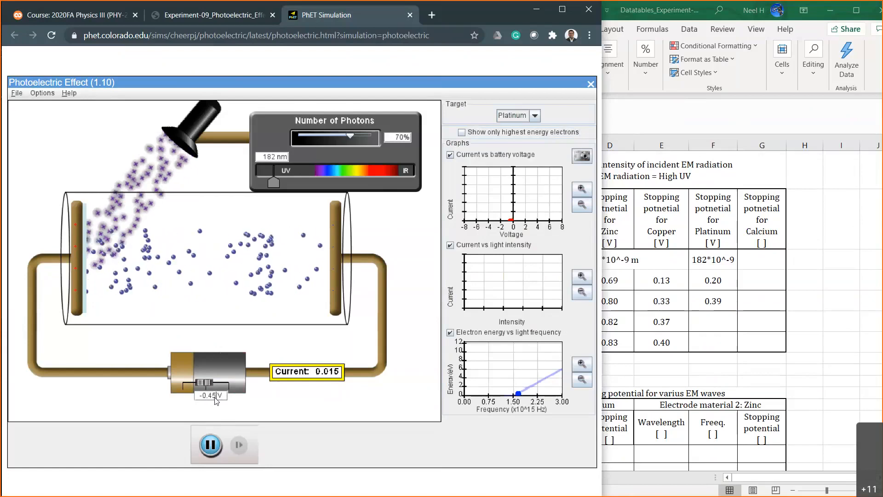
Test the platinum current at 70% photons with battery voltages of -0.44, -0.43 and -0.42 V.
key(BackSpace)
text(4)
key(BackSpace)
text(3)
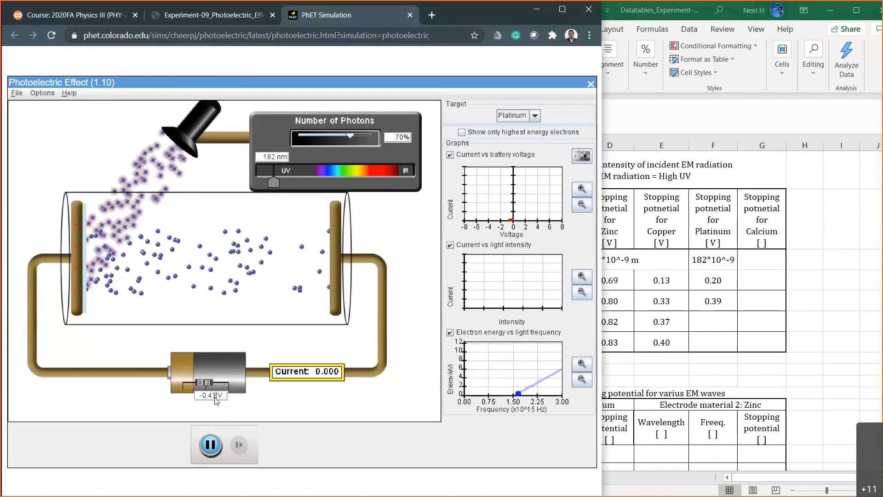
key(BackSpace)
text(2)
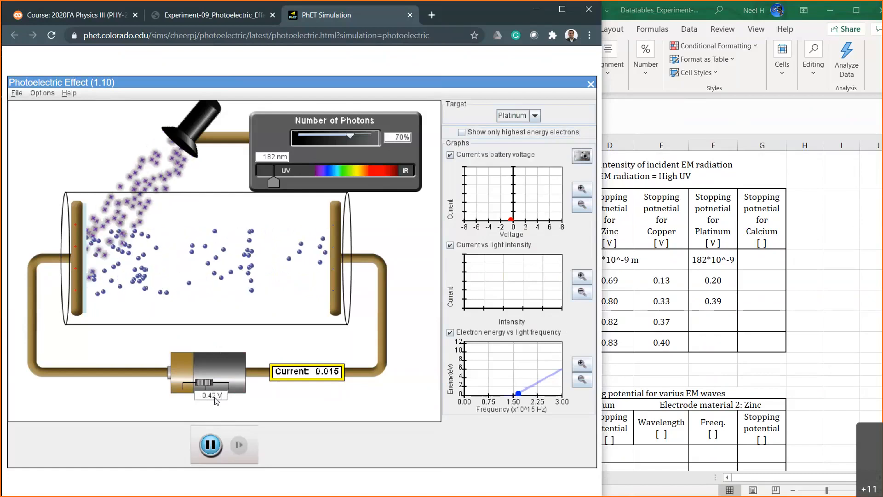
Test the battery at -0.32 V, and set it to -0.43 V for platinum at 70% photons.
key(Left)
key(BackSpace)
text(3)
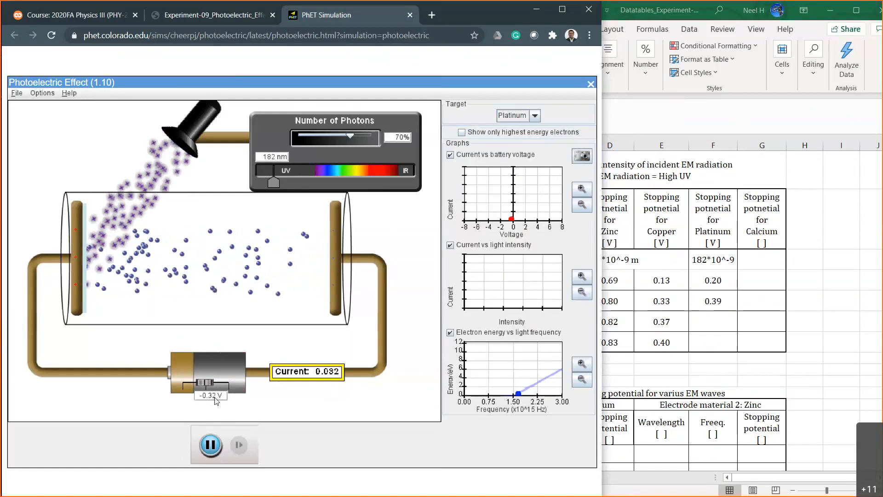
key(Delete)
key(BackSpace)
text(43)
key(Return)
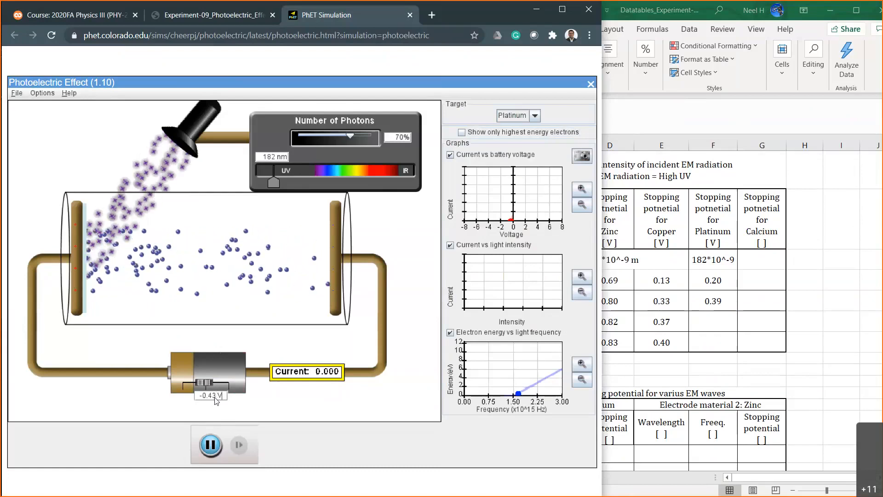
Switch to the Excel sheet and enter 0.43 in cell F11 as platinum's stopping potential at 70% intensity.
click(703, 327)
text(0.43)
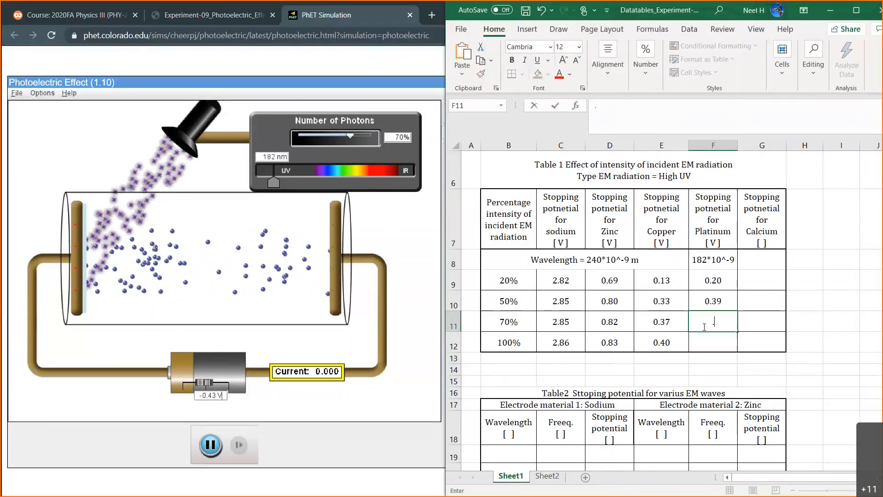
key(Return)
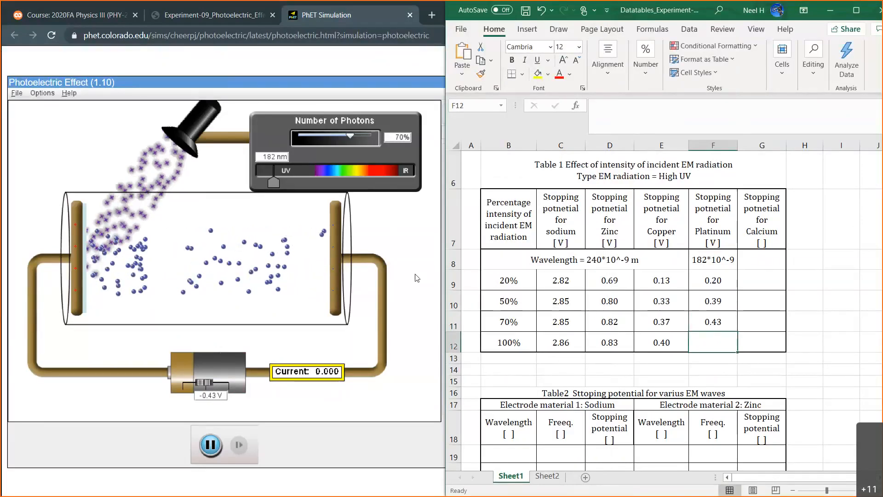
Switch back to the simulation and set the number of photons to 100% for platinum.
click(402, 148)
click(400, 135)
key(BackSpace)
text(10)
key(Return)
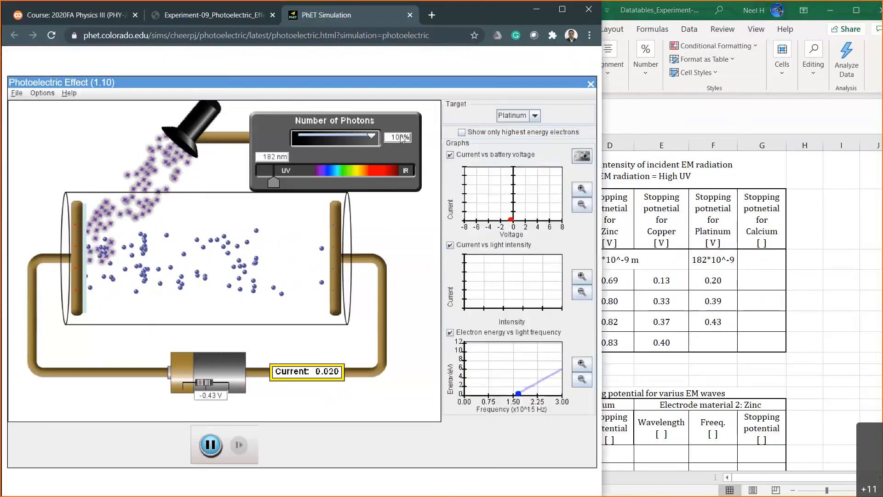
Test the platinum current at 100% photons with battery voltages of -0.45 V and -0.44 V.
click(214, 400)
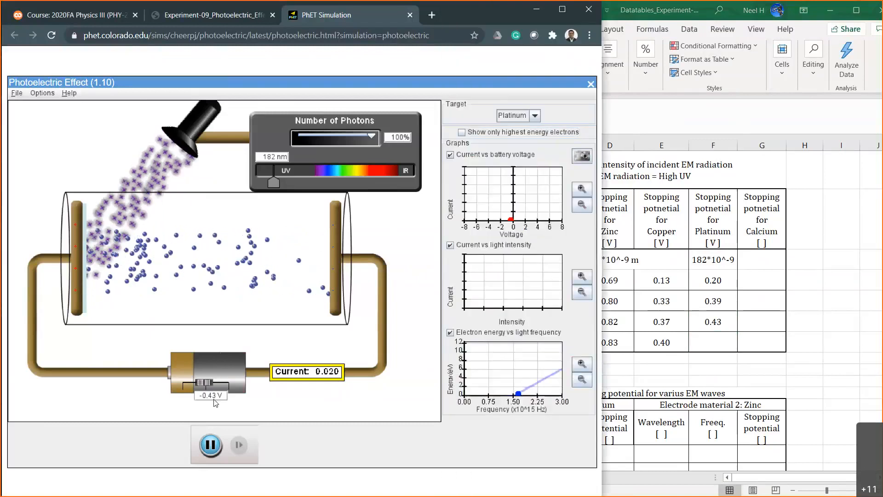
key(BackSpace)
key(BackSpace)
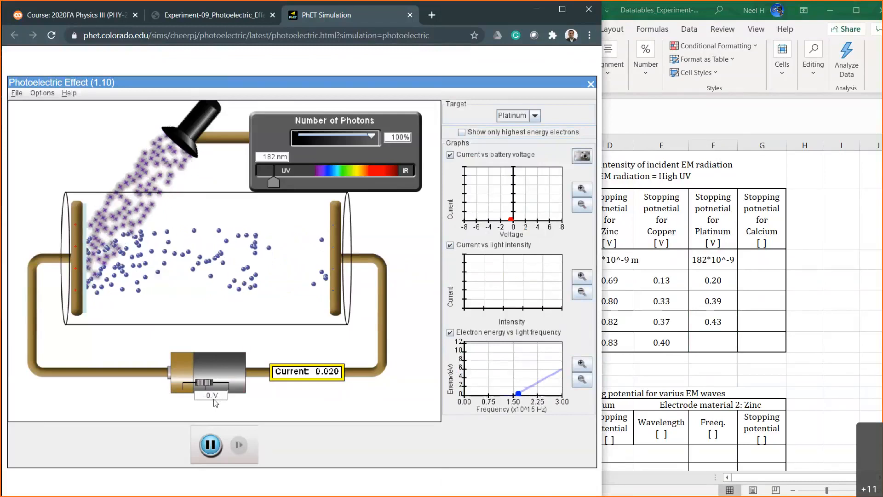
text(45)
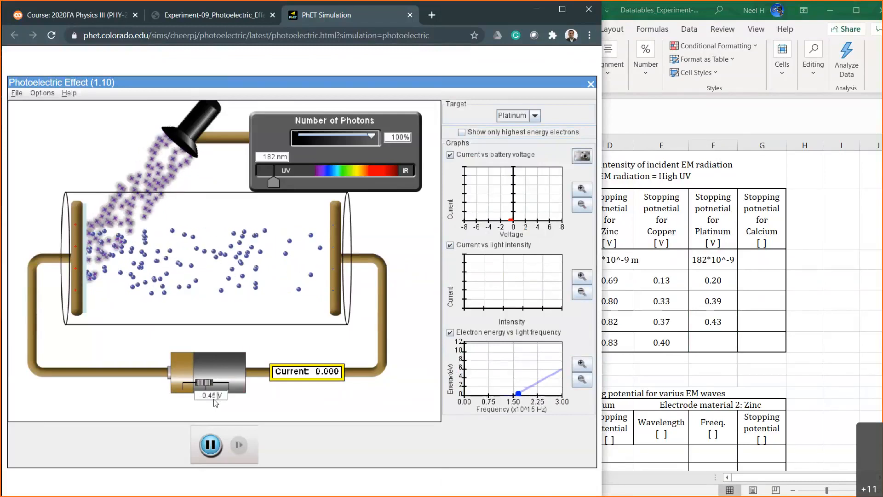
key(BackSpace)
text(4)
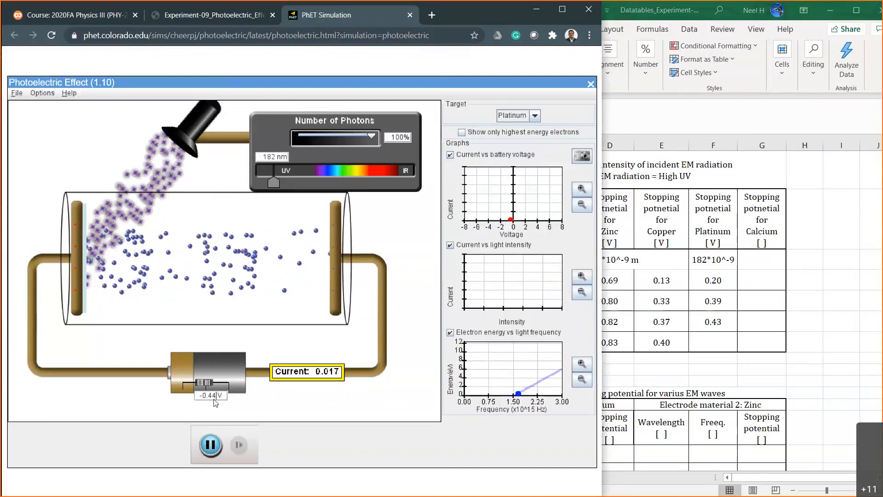
Switch to the Excel sheet and enter 0.45 in cell F12 as platinum's stopping potential at 100% intensity.
click(698, 338)
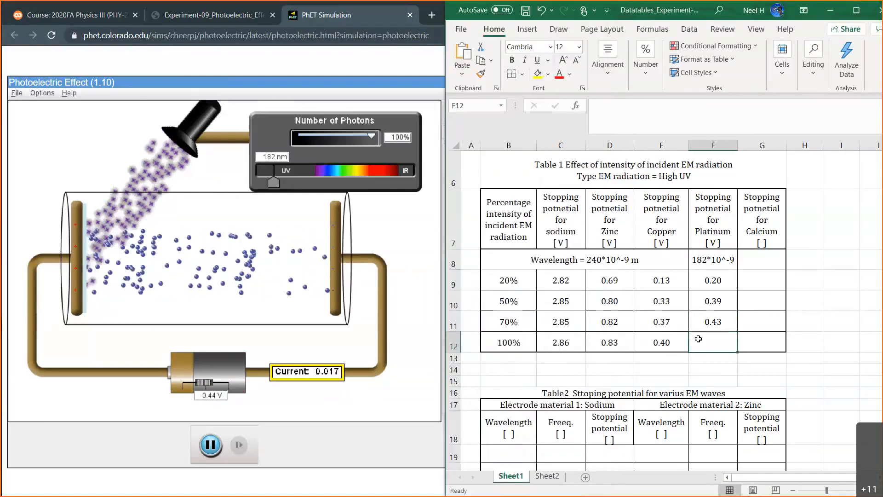
text(0.45)
key(Return)
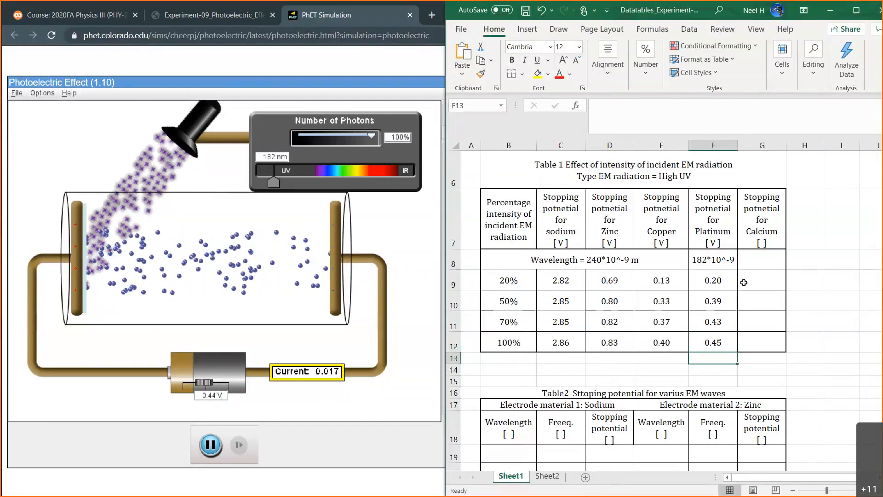
Switch back to the simulation, change the target to Calcium and set the number of photons to 20%.
click(762, 280)
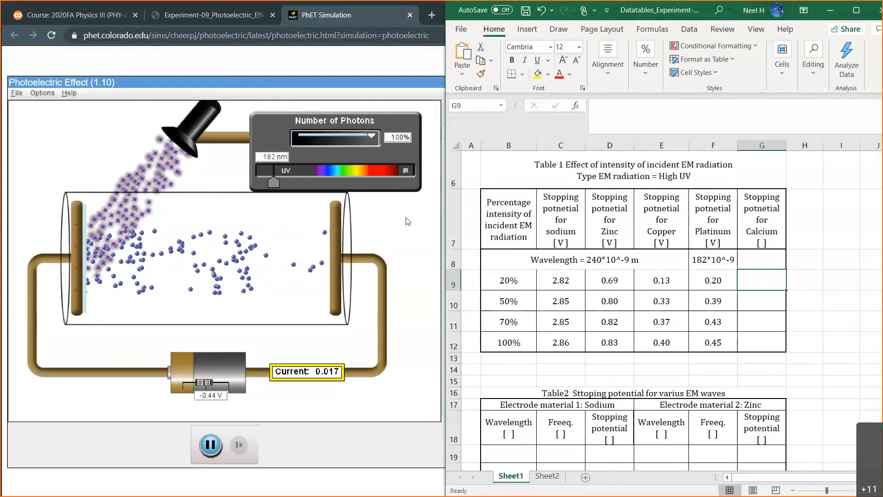
click(389, 220)
click(535, 117)
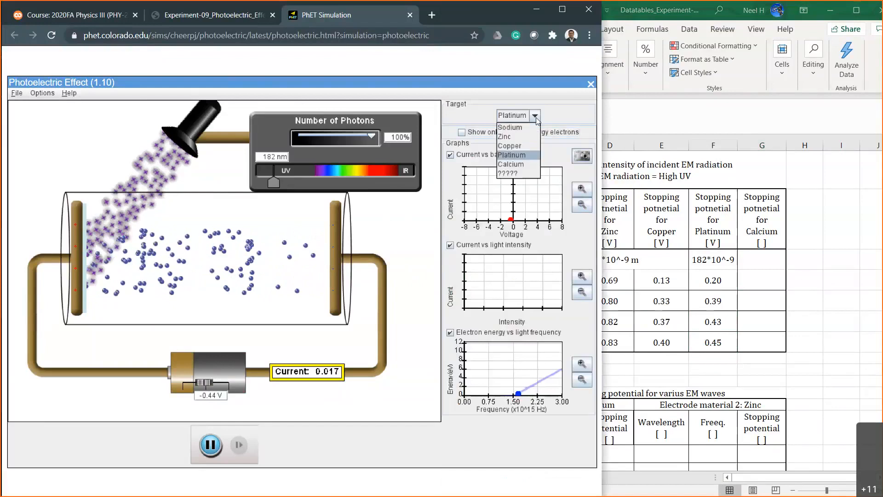
click(528, 165)
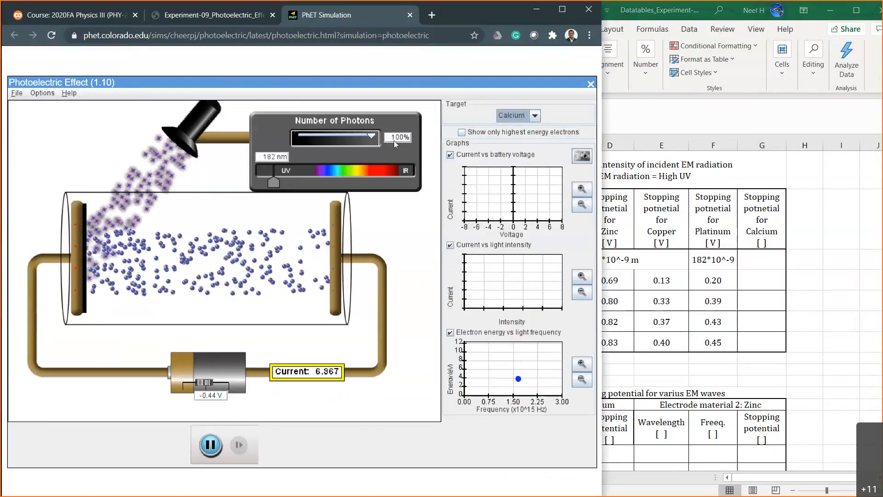
key(BackSpace)
key(BackSpace)
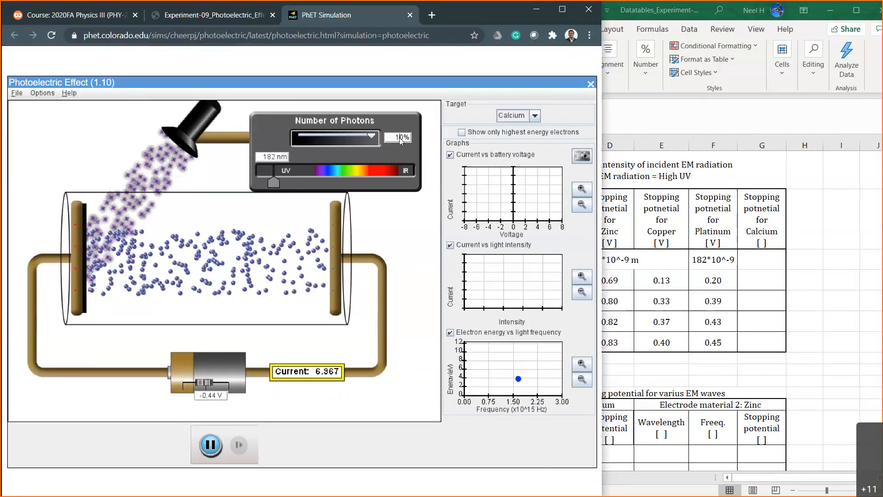
text(2)
key(Return)
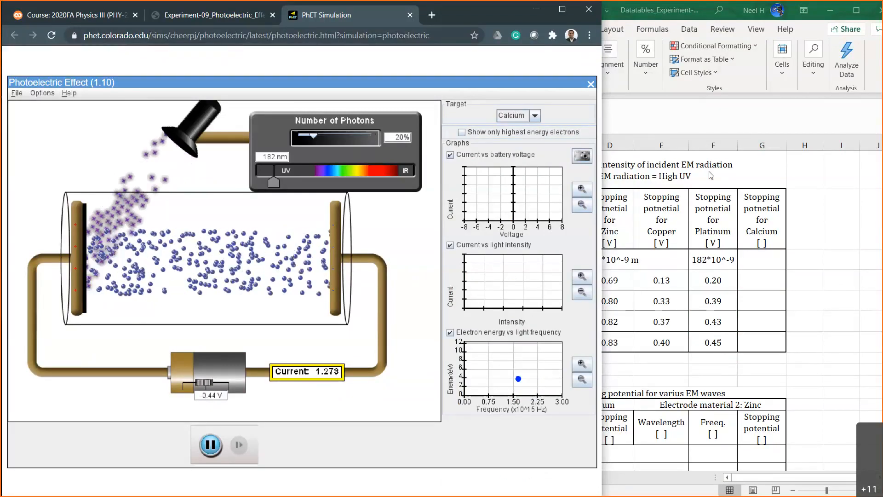
click(761, 280)
click(567, 216)
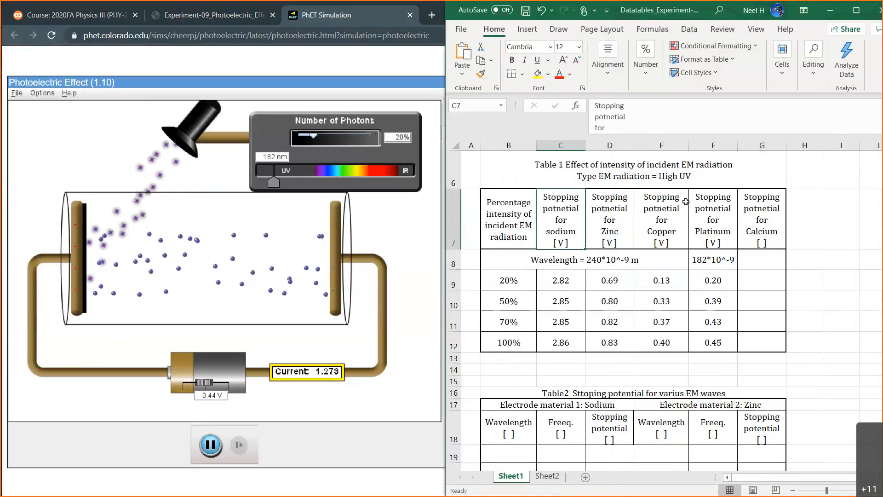
click(707, 260)
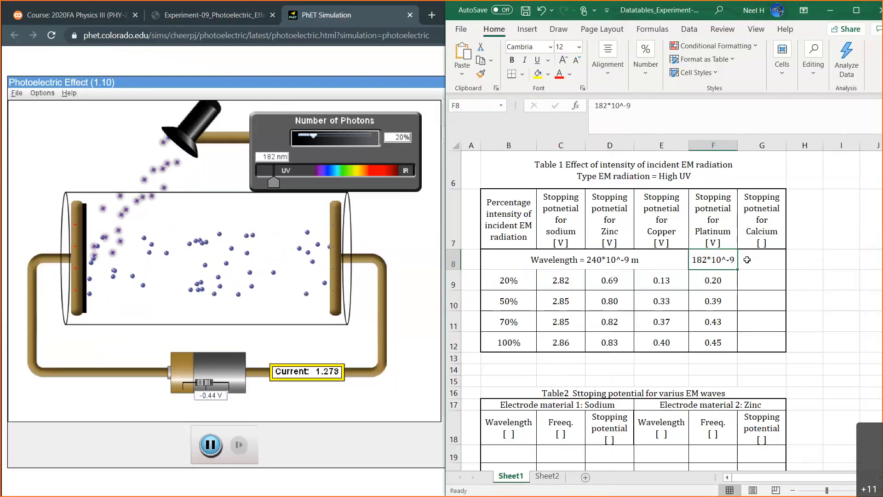
drag(727, 259, 759, 260)
Switch to the simulation and test the calcium current at 20% photons with battery voltages of -8 V and -7 V.
click(374, 398)
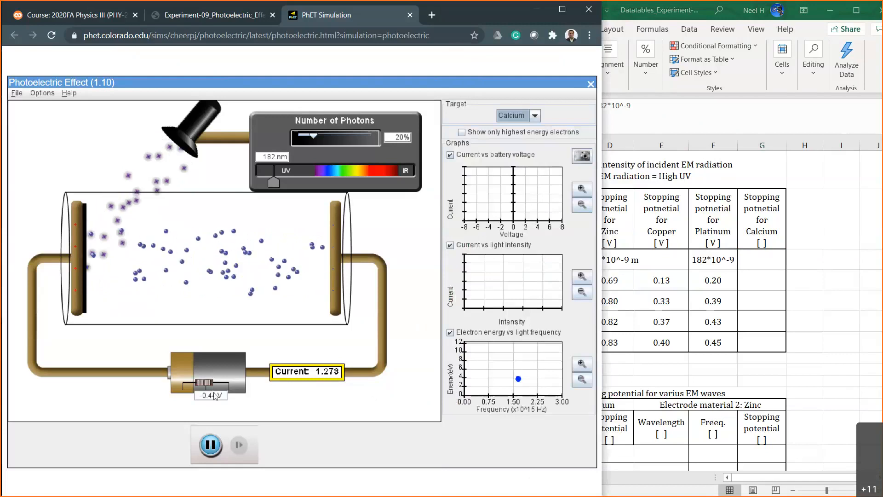
text(-8)
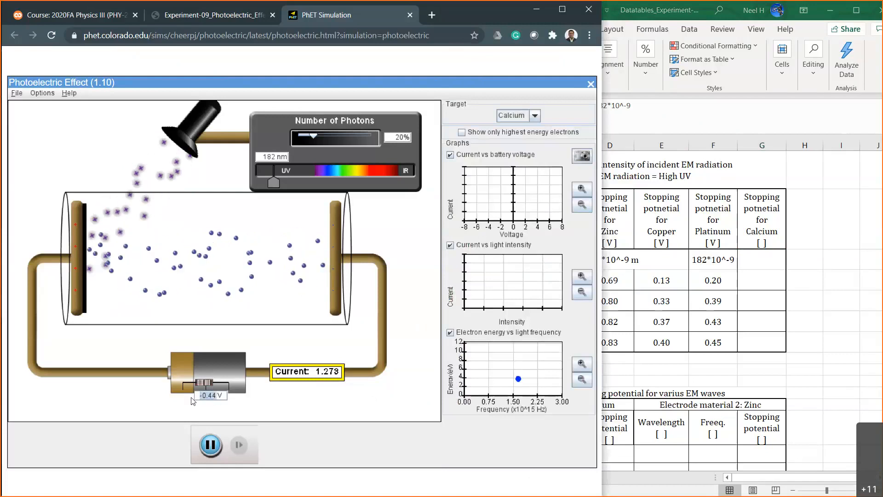
key(Return)
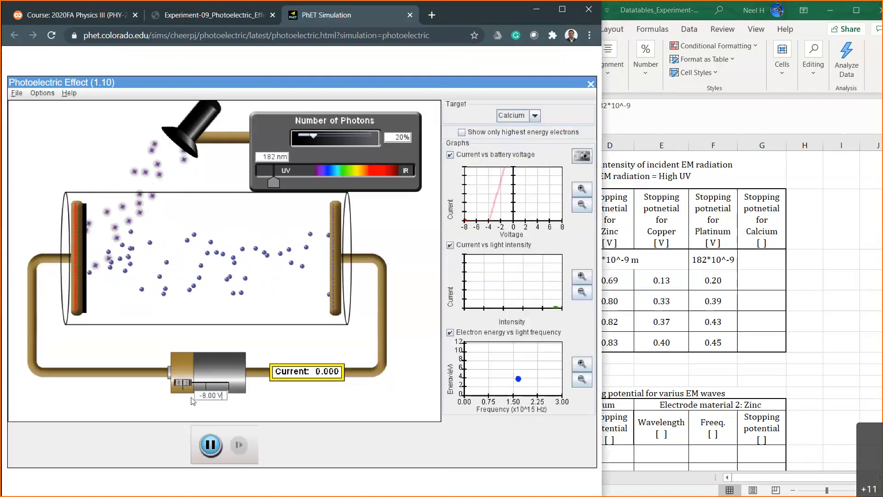
key(Left)
key(Left)
key(Left)
key(Left)
key(Left)
key(BackSpace)
text(7)
key(Return)
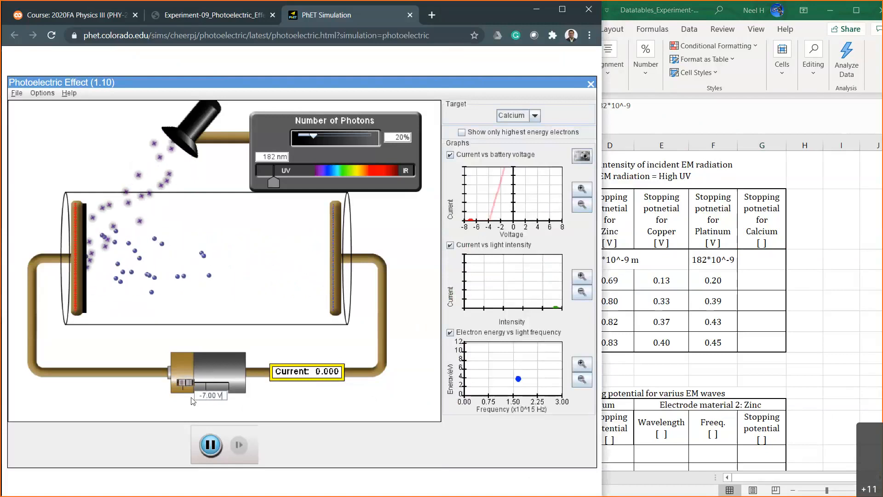
Test the calcium current at 20% photons with battery voltages of -6 V and -5 V.
key(Left)
key(Left)
key(Left)
key(Left)
key(Left)
key(BackSpace)
text(6)
key(Return)
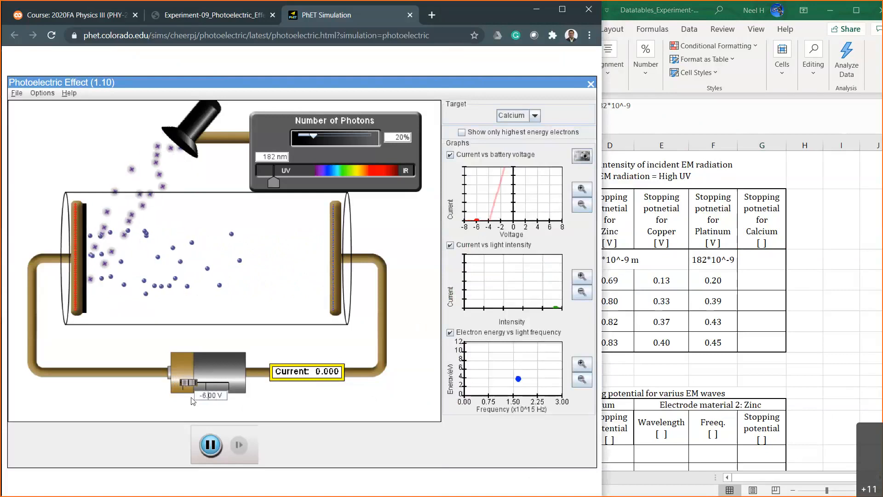
key(Left)
key(Left)
key(Left)
key(Left)
key(Left)
key(BackSpace)
text(5)
key(Return)
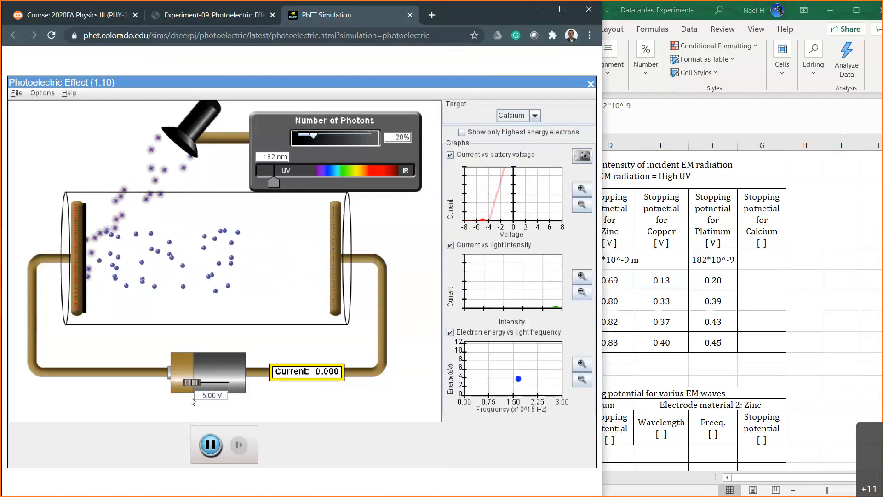
Test the calcium current at 20% photons with battery voltages of -4 V and -2 V.
key(Left)
key(Left)
key(Left)
key(Left)
key(Left)
key(BackSpace)
text(4)
key(Return)
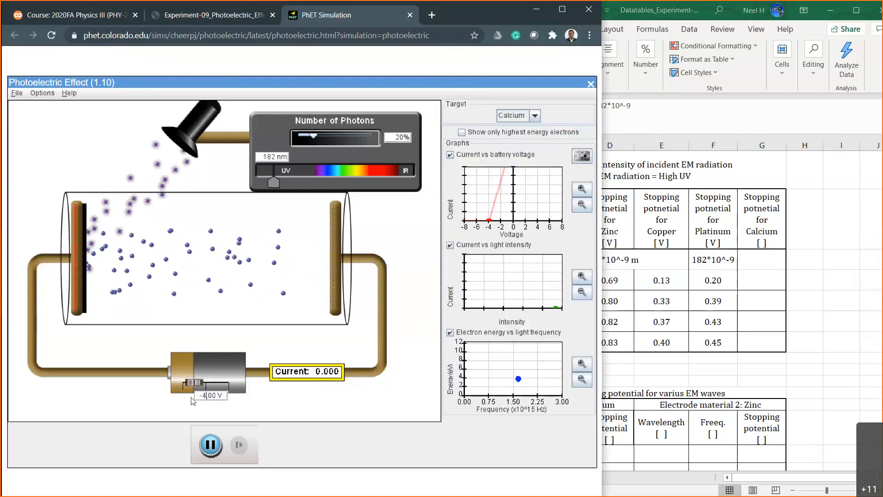
key(Left)
key(Left)
key(Left)
key(Left)
key(Left)
key(BackSpace)
text(2)
key(Return)
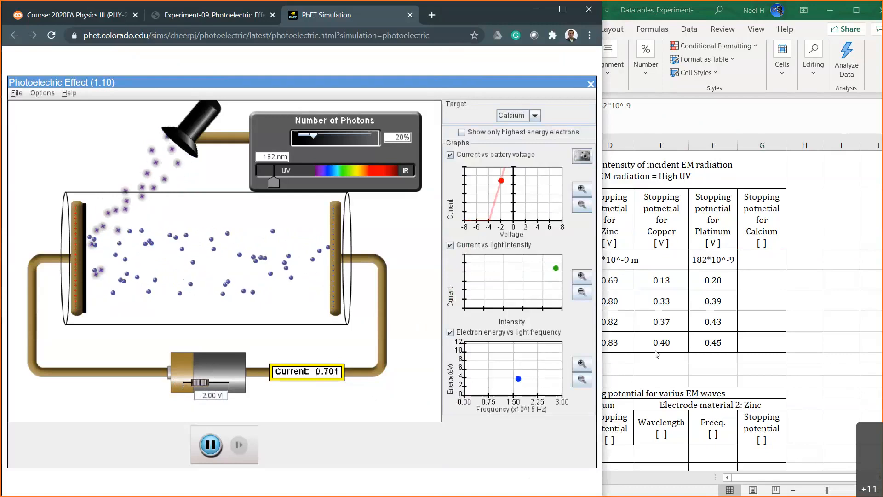
Switch to the Excel sheet and check sodium's recorded stopping potential at 20% intensity for comparison.
click(772, 324)
click(570, 280)
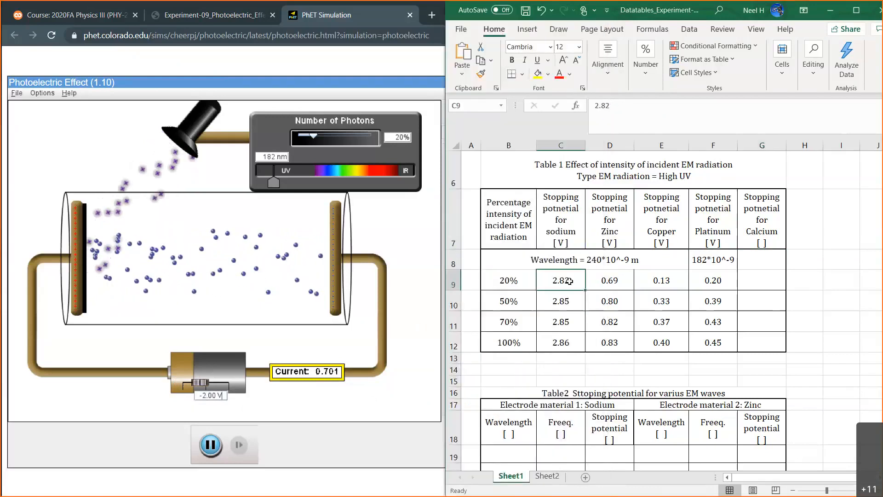
Return to the simulation and test the calcium current at 20% photons with a battery voltage of -2.50 V.
click(757, 284)
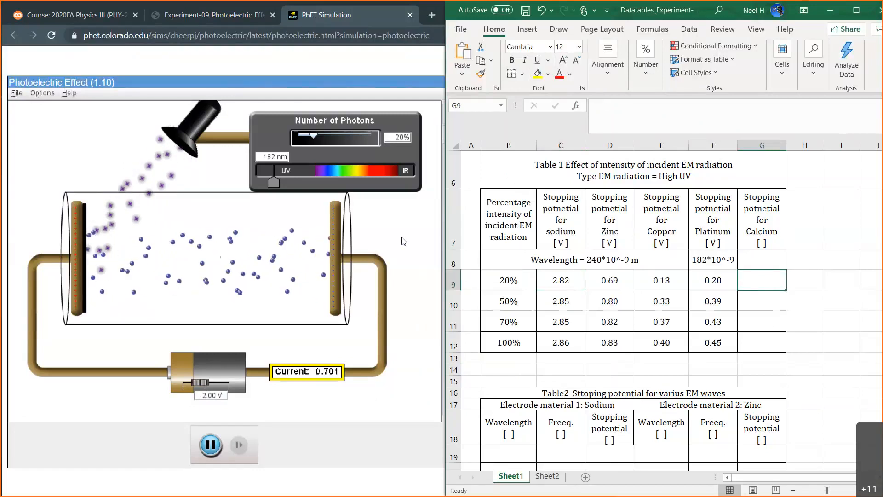
click(407, 321)
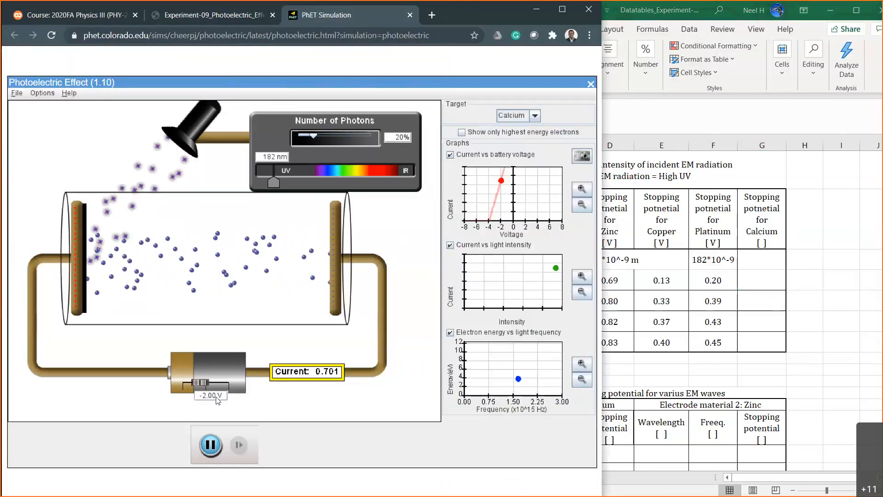
key(BackSpace)
key(BackSpace)
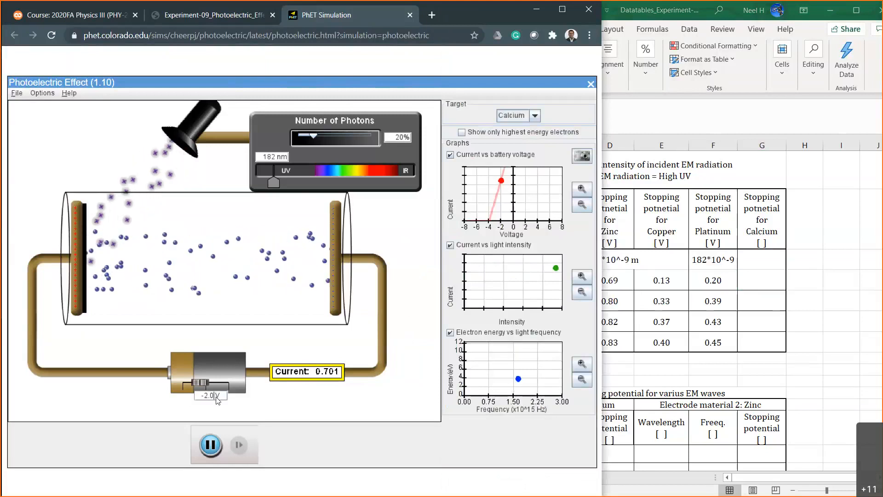
text(50)
key(Return)
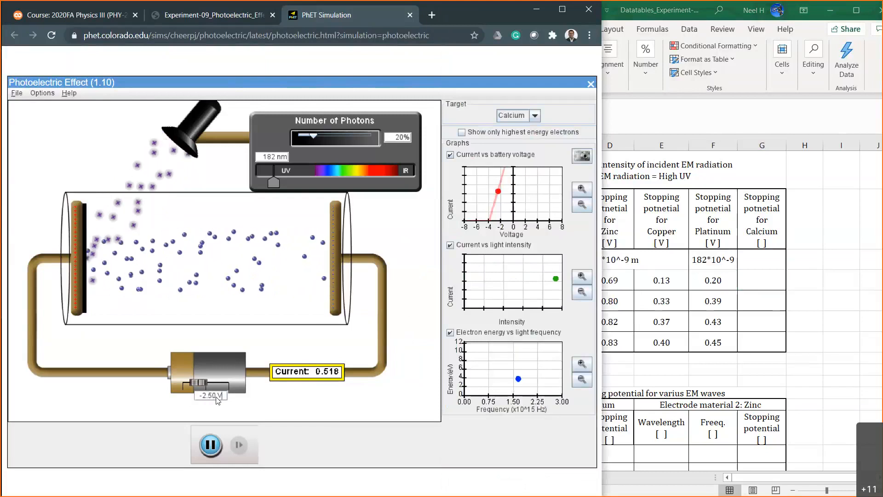
Test the calcium current at 20% photons with battery voltages of -2.80 V and -2.90 V.
key(BackSpace)
key(BackSpace)
text(80)
key(Return)
key(BackSpace)
key(BackSpace)
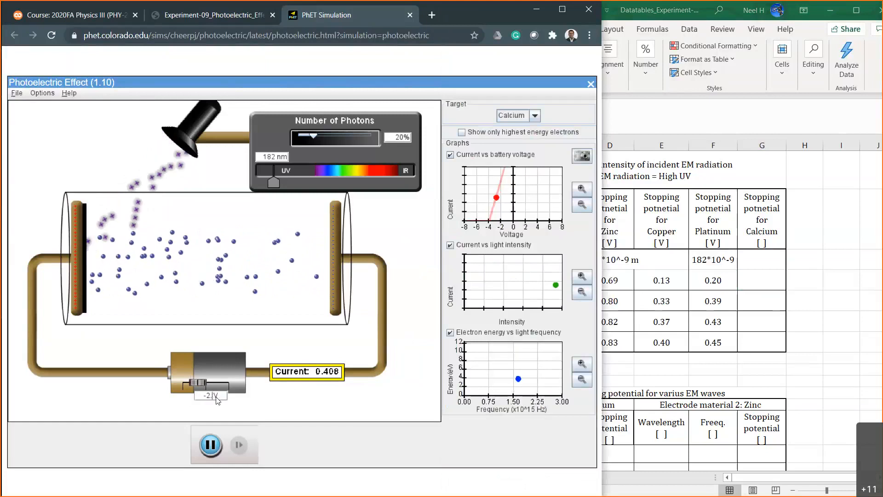
text(90)
key(Return)
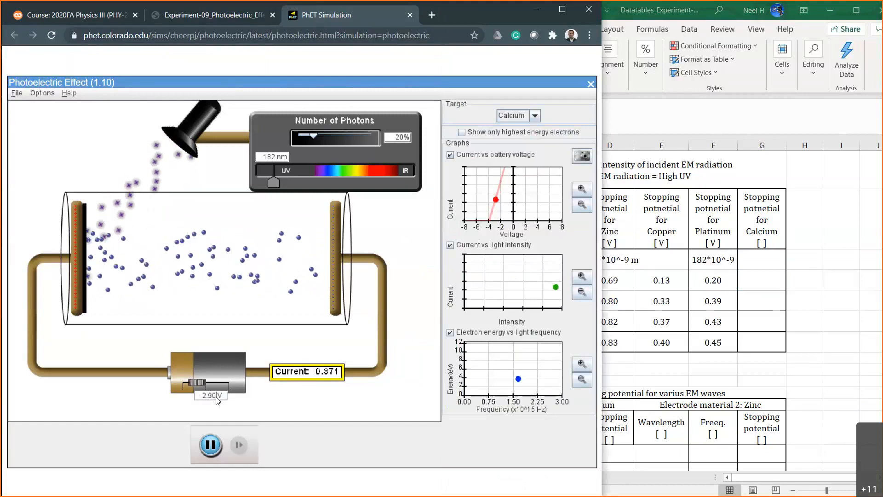
Test the calcium current at 20% photons with a battery voltage of -3.00 V.
key(BackSpace)
key(BackSpace)
key(BackSpace)
key(BackSpace)
text(3.00)
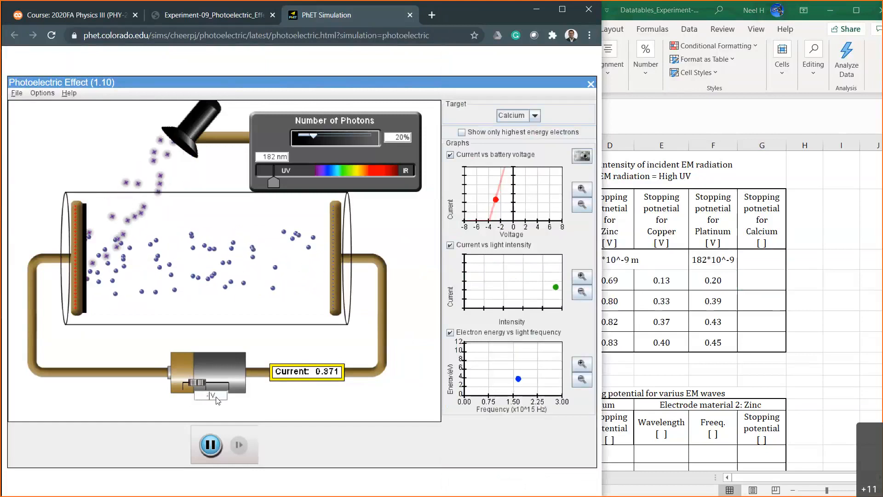
key(Return)
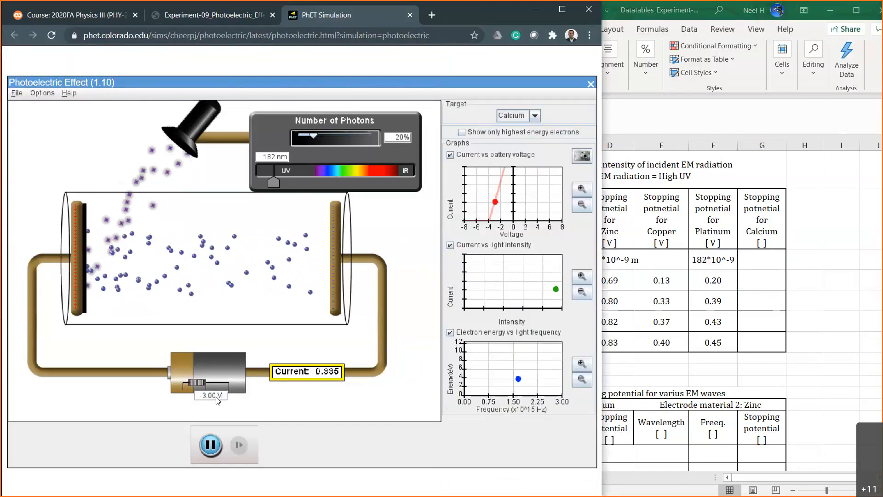
Increase the reverse battery voltage and test the calcium current at 20% photons with -4.00 V.
key(BackSpace)
text(5)
key(Return)
key(BackSpace)
key(BackSpace)
key(BackSpace)
key(BackSpace)
text(4)
key(Return)
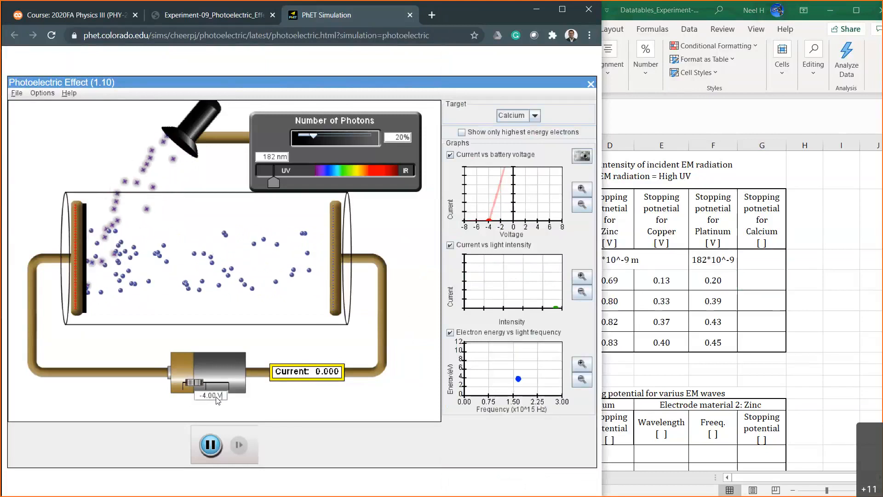
Test the calcium current at 20% photons with battery voltages of -3.90 V and -3.70 V.
key(BackSpace)
key(BackSpace)
key(BackSpace)
key(BackSpace)
text(3.9)
key(Return)
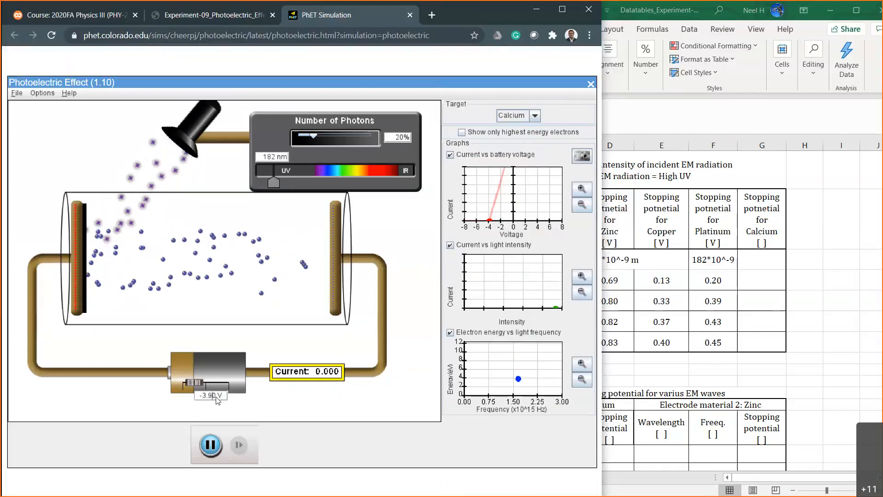
key(BackSpace)
text(7)
key(Return)
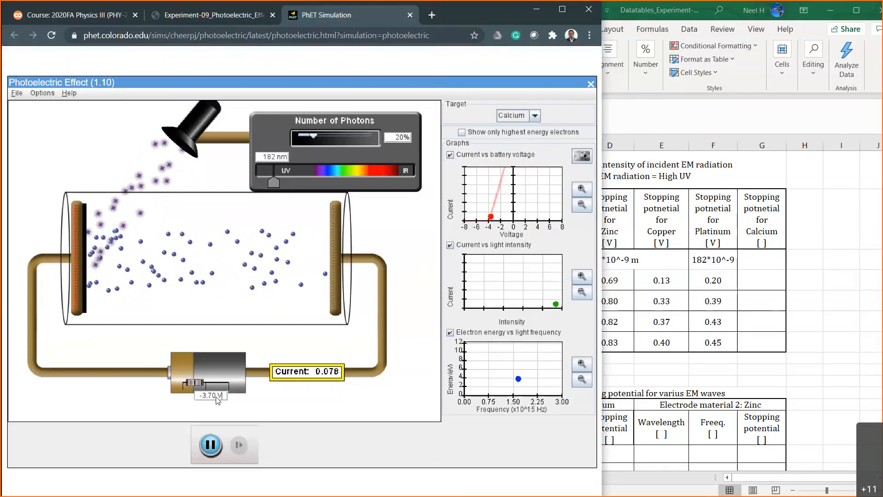
Test the calcium current at 20% photons with battery voltages of -3.80 V and -3.90 V.
key(BackSpace)
text(8)
key(Return)
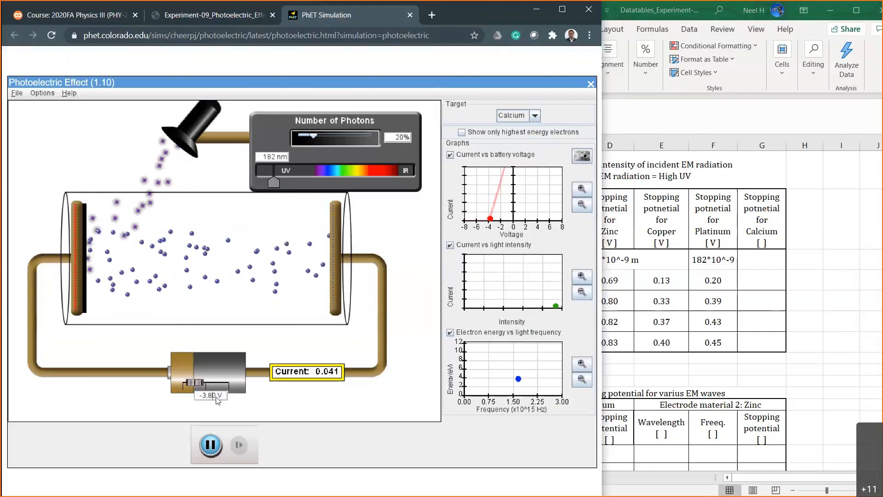
key(BackSpace)
text(9)
key(Return)
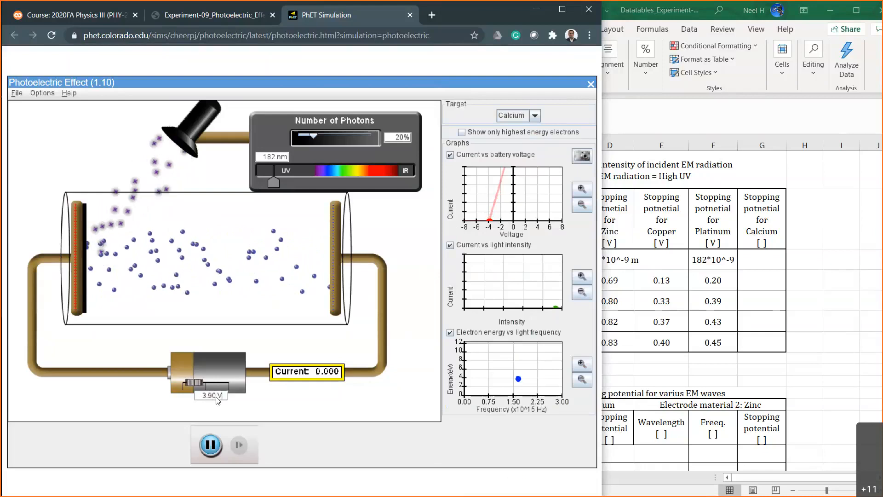
Refine calcium's stopping potential at 20% photons by testing battery voltages of -3.87 V and -3.88 V.
key(BackSpace)
key(BackSpace)
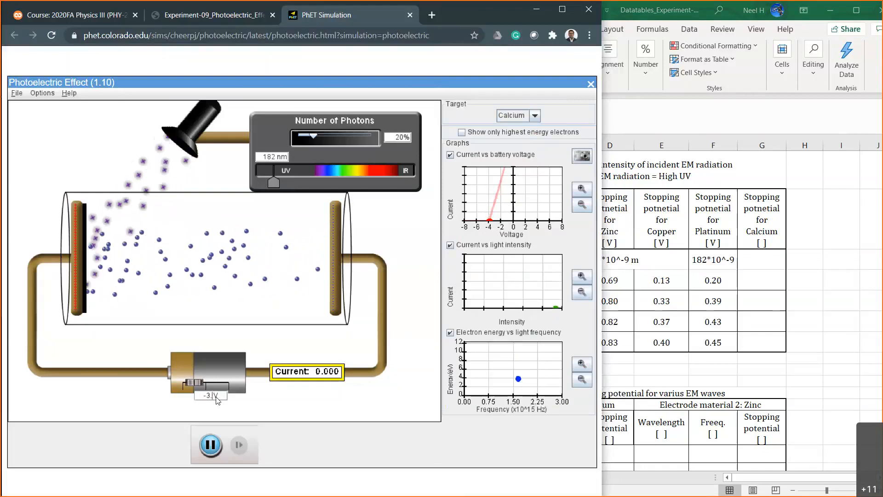
text(8)
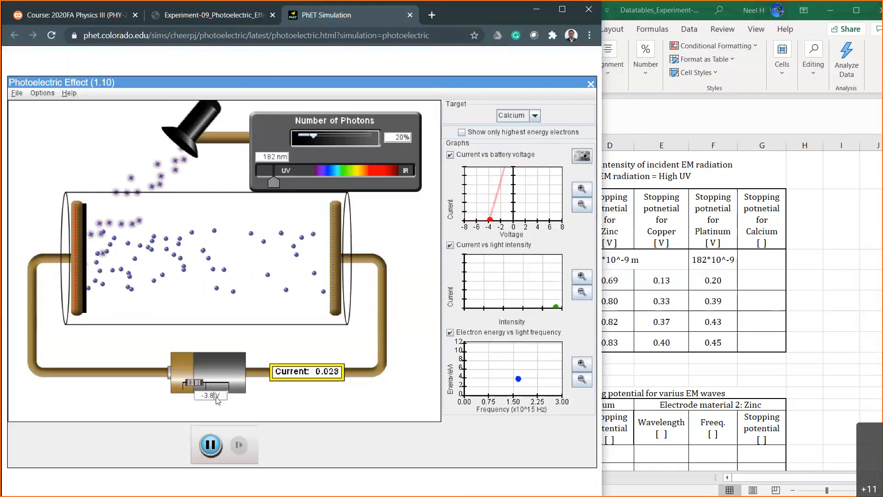
text(7)
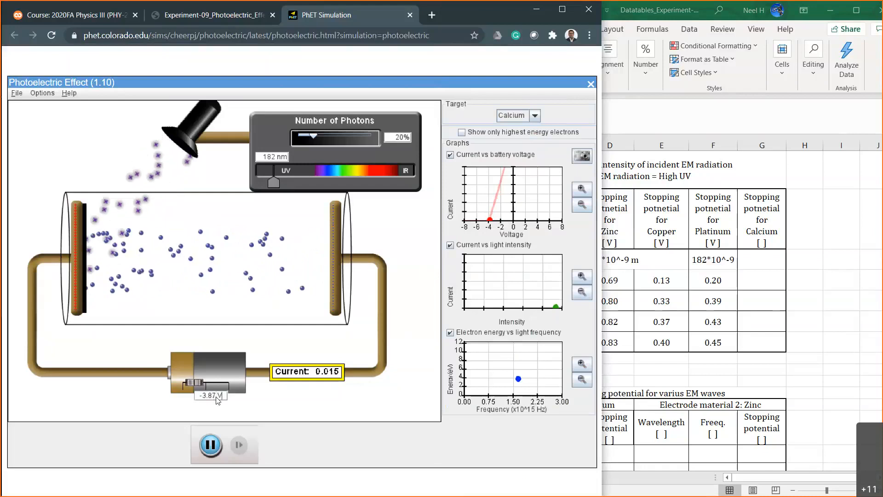
key(BackSpace)
text(8)
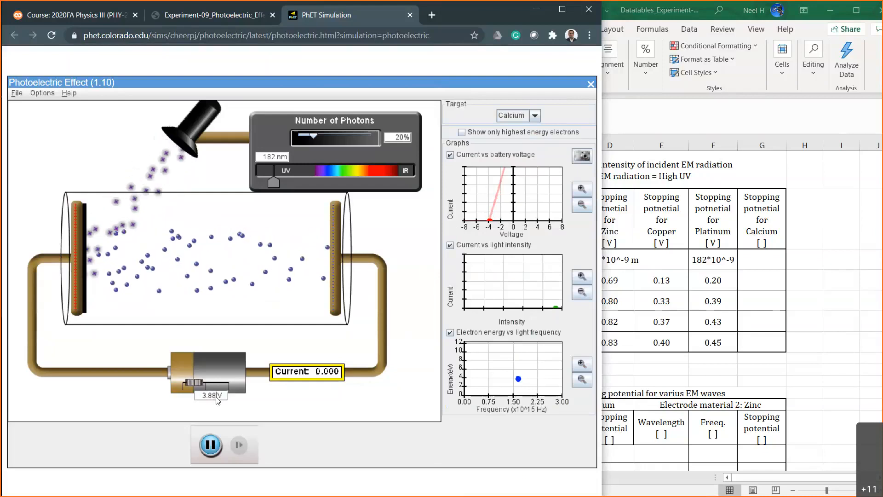
Switch to the Excel sheet and record 3.88 as calcium's stopping potential at 20% intensity in cell G9.
click(767, 275)
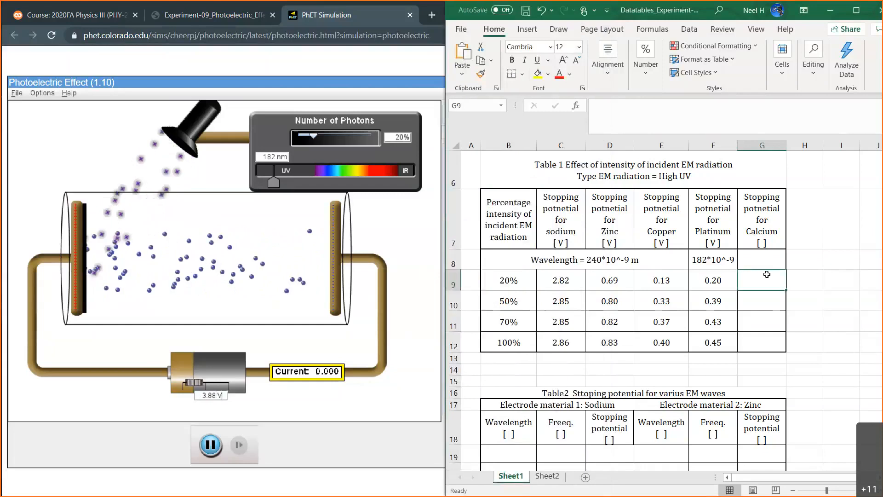
text(3.8)
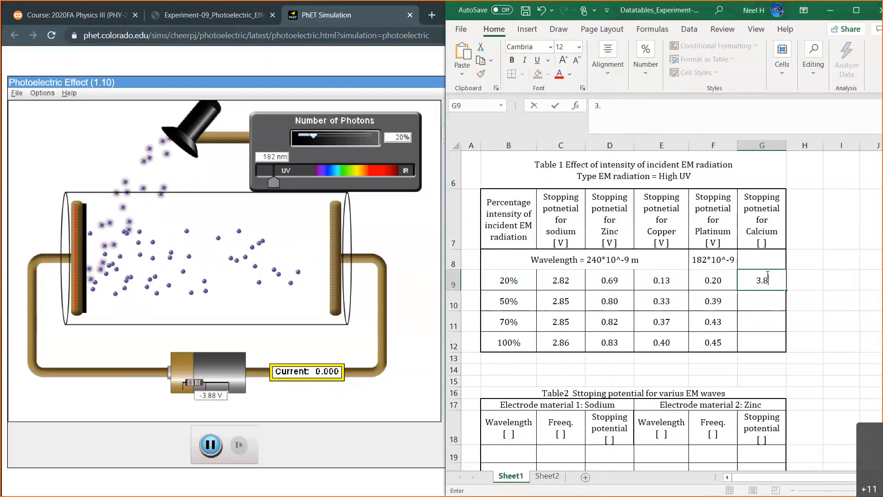
text(8)
key(Return)
Merge and center the 182*10^-9 wavelength cell across the Platinum and Calcium columns in row 8.
drag(710, 260, 748, 258)
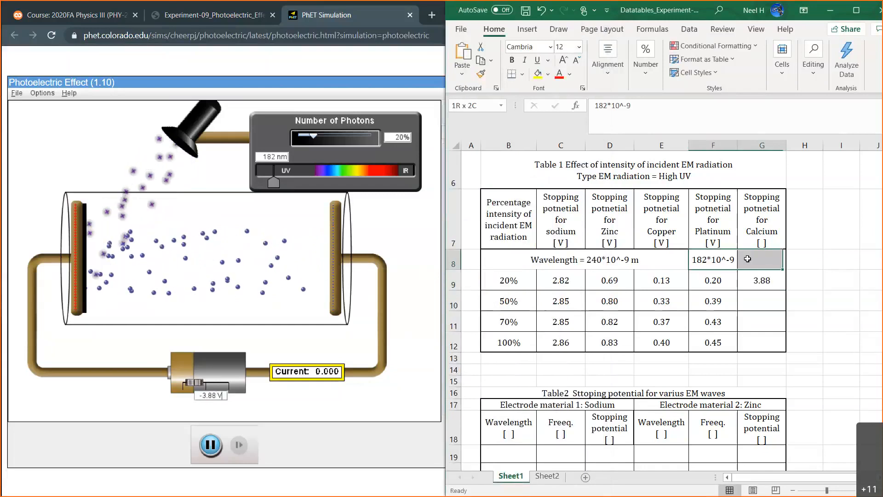
click(607, 62)
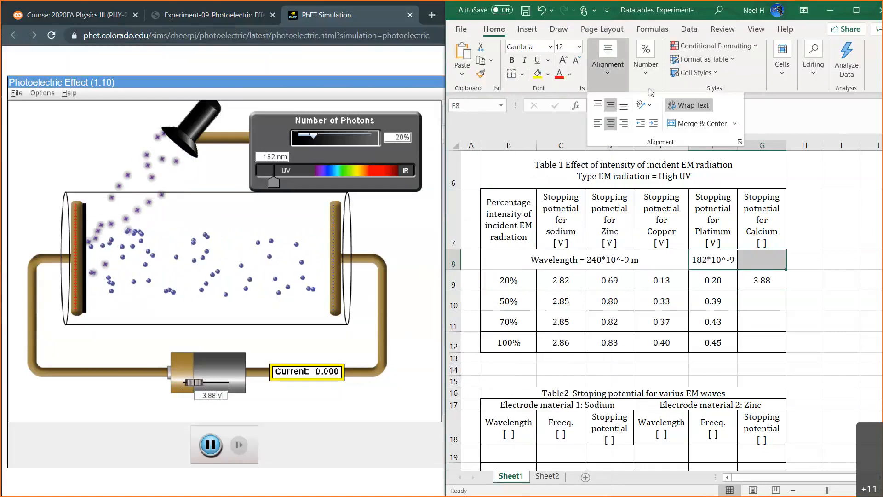
click(694, 124)
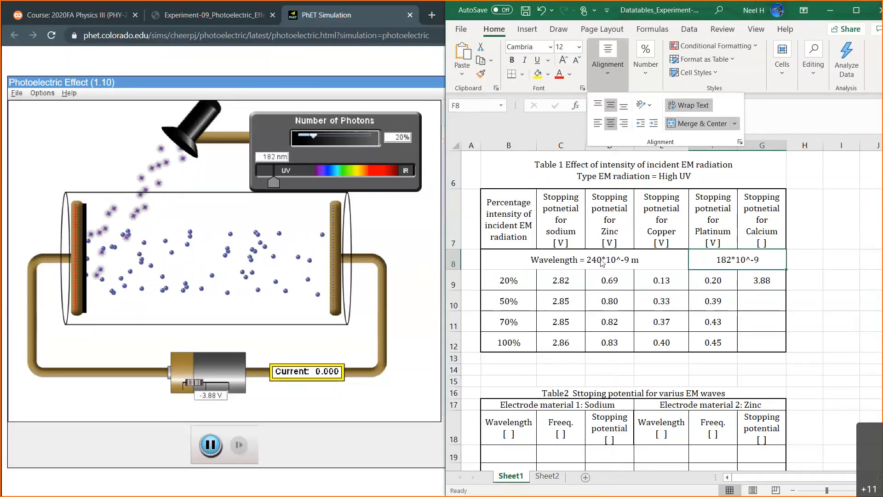
Try to unmerge the 240*10^-9 m wavelength cell in row 8, and undo that change.
click(534, 253)
click(535, 258)
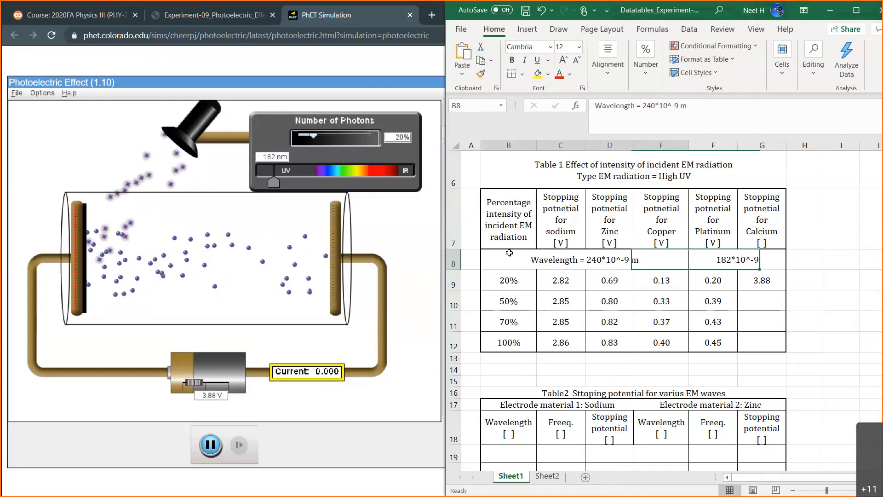
click(612, 76)
click(695, 123)
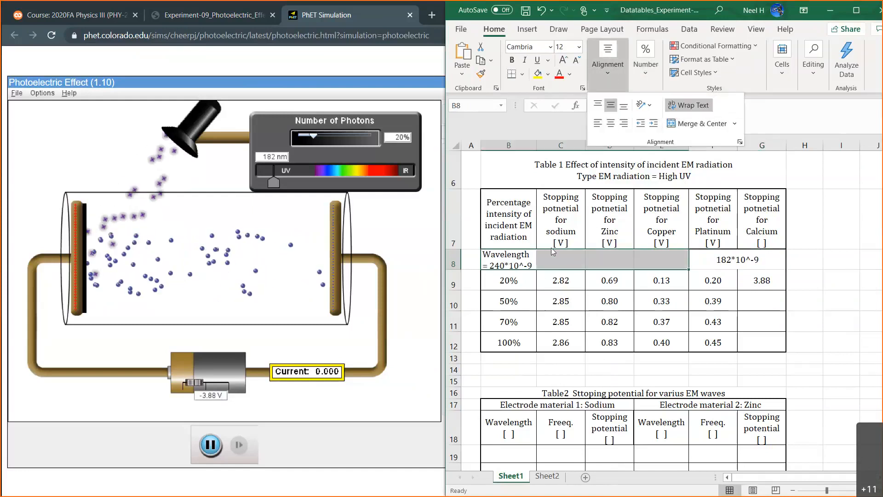
click(513, 258)
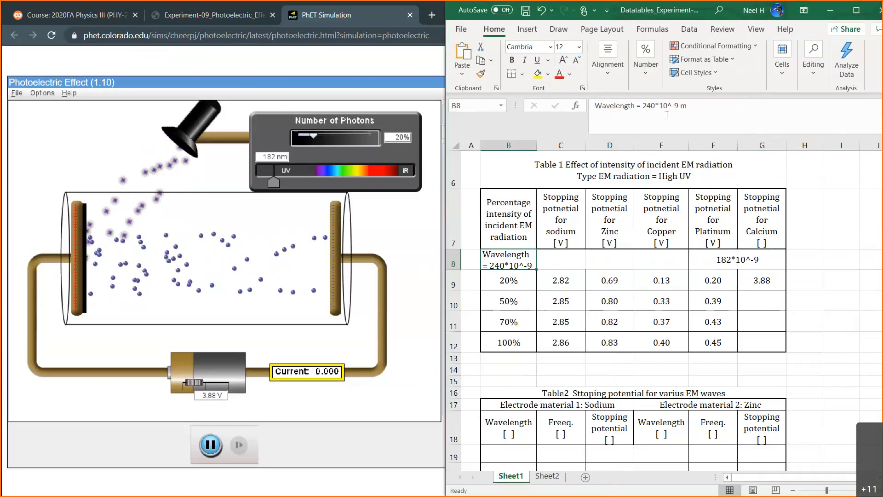
key(ctrl+z)
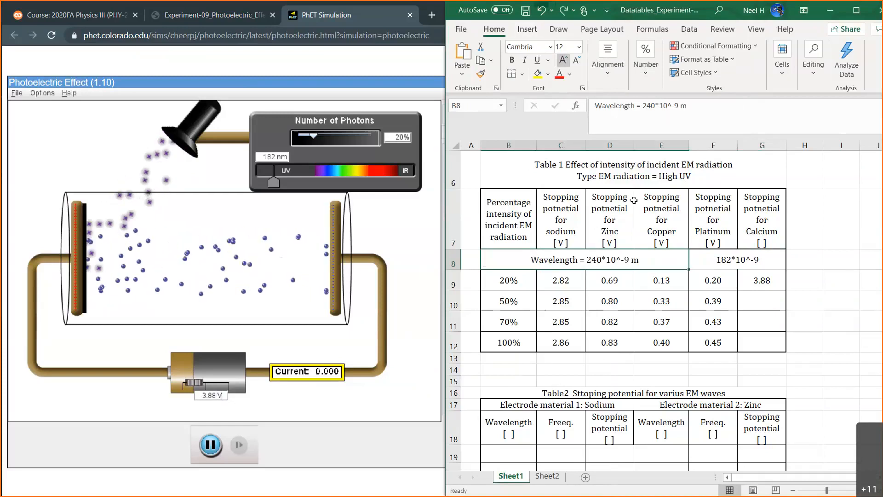
Select calcium's 50% cell in the table, switch to the simulation and set the number of photons to 50%.
click(752, 275)
click(773, 301)
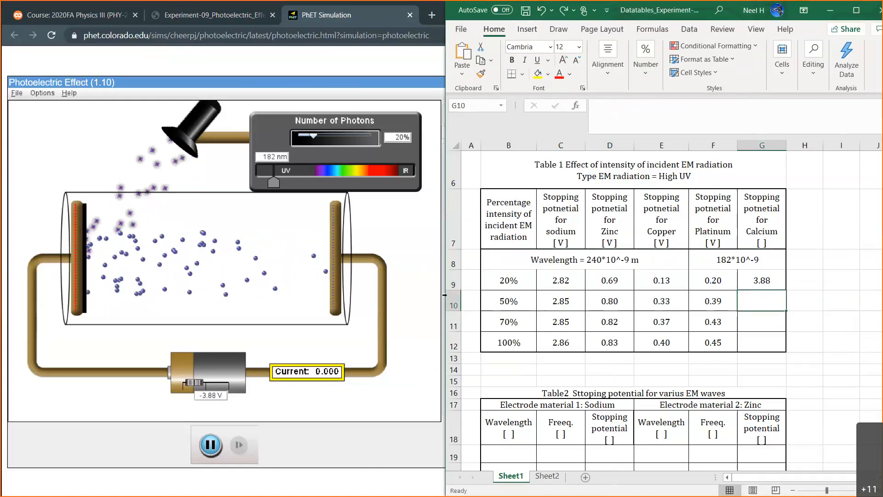
click(387, 242)
click(399, 134)
key(BackSpace)
text(5)
key(Return)
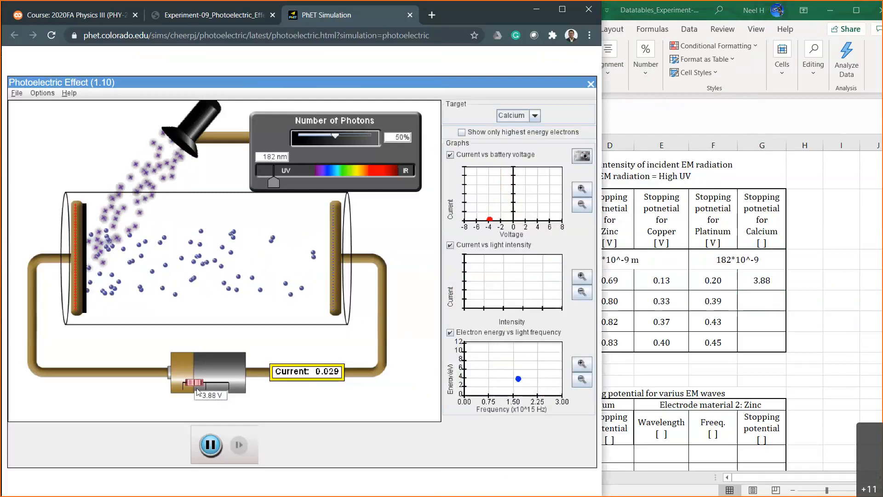
Test the calcium current at 50% photons with a battery voltage of -4.00 V.
click(216, 396)
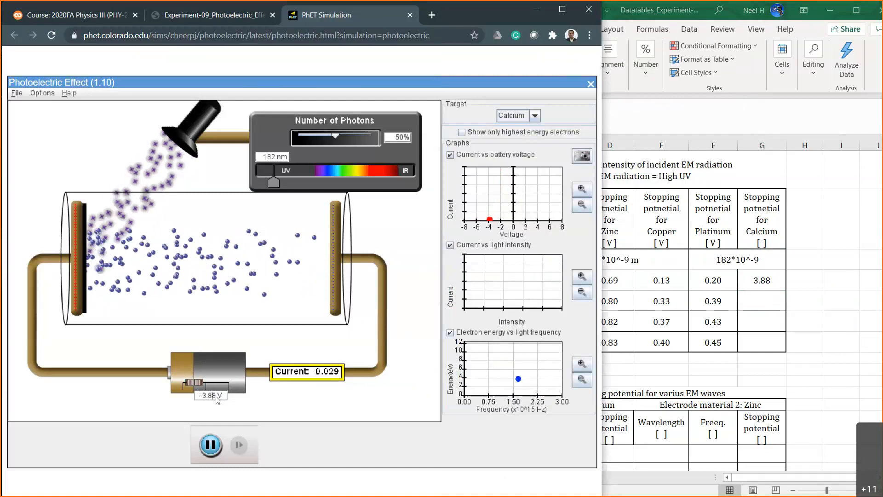
key(BackSpace)
key(BackSpace)
key(BackSpace)
key(BackSpace)
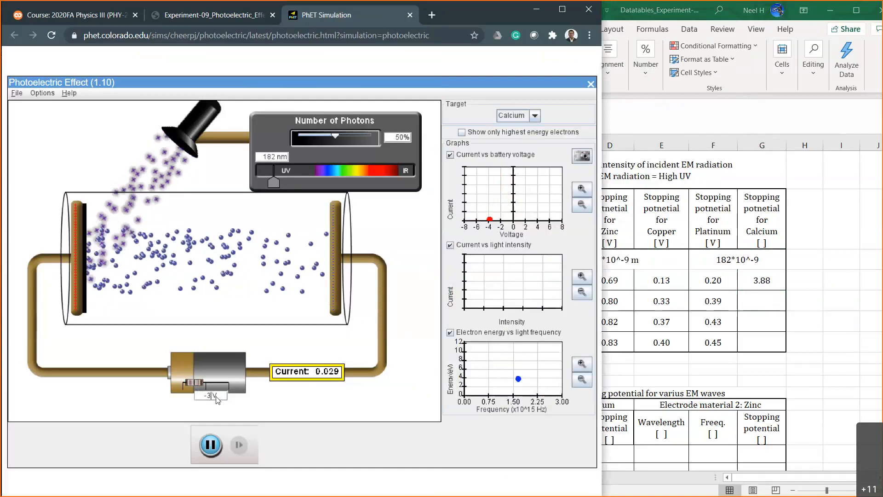
text(4)
key(Return)
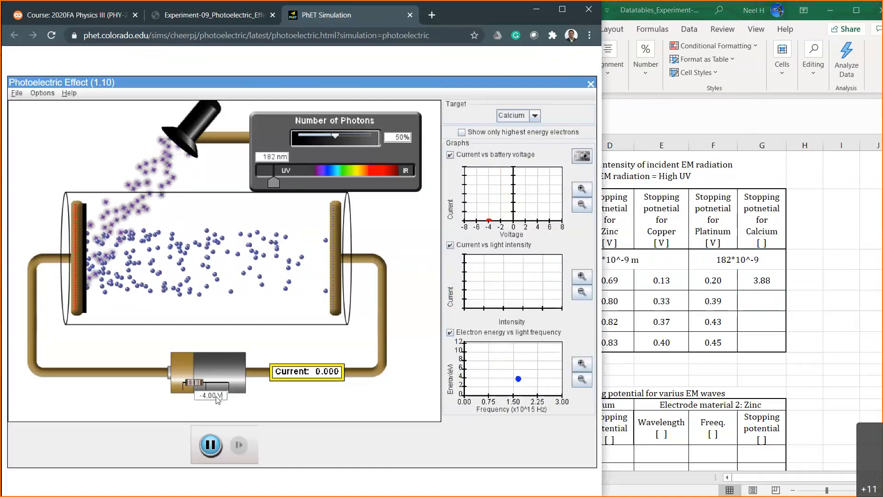
Test the calcium current at 50% photons with battery voltages of -3.90 V and -3.88 V.
key(BackSpace)
key(BackSpace)
key(BackSpace)
key(BackSpace)
text(3.9)
key(BackSpace)
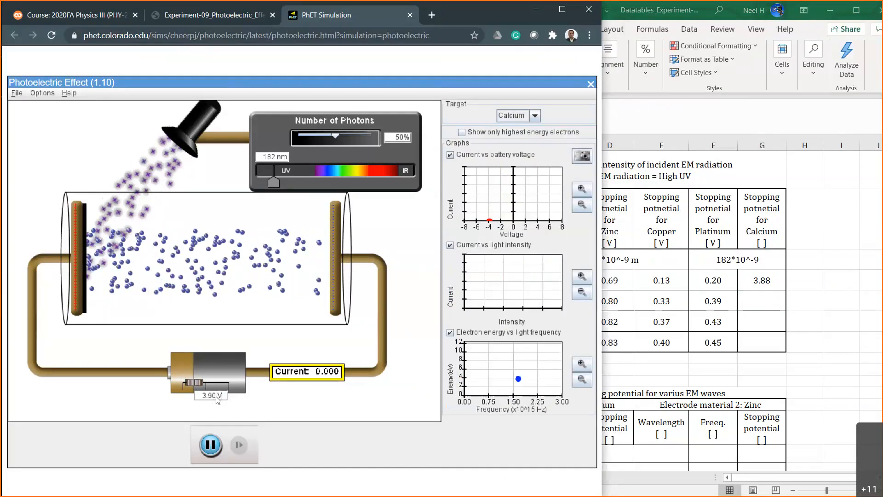
text(88)
key(Return)
Test the calcium current at 50% photons with battery voltages of -3.89 V and -3.90 V.
click(216, 396)
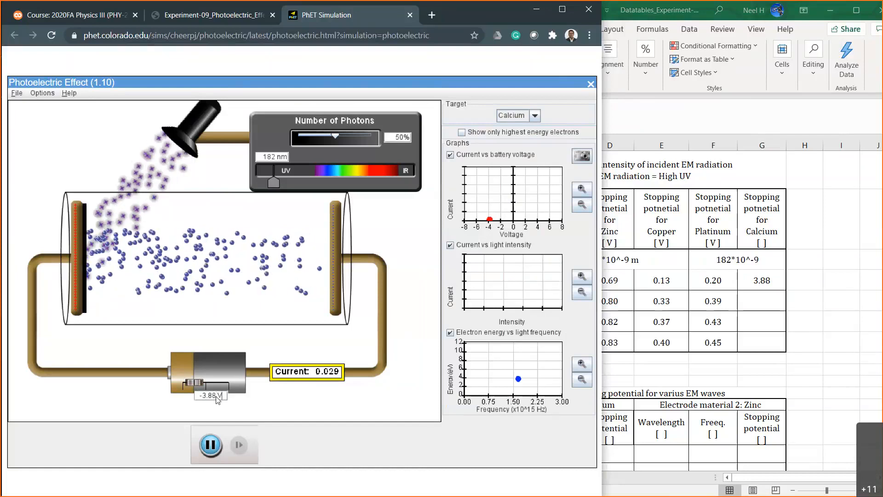
key(BackSpace)
text(9)
key(Return)
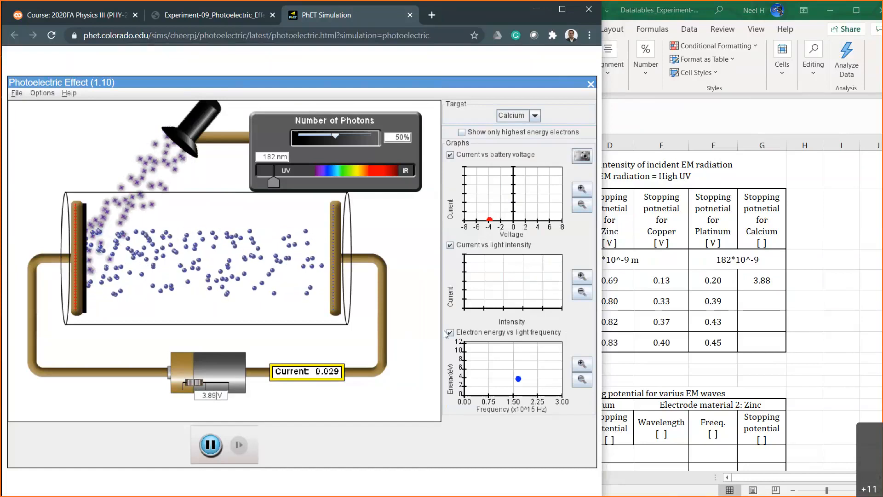
key(BackSpace)
key(BackSpace)
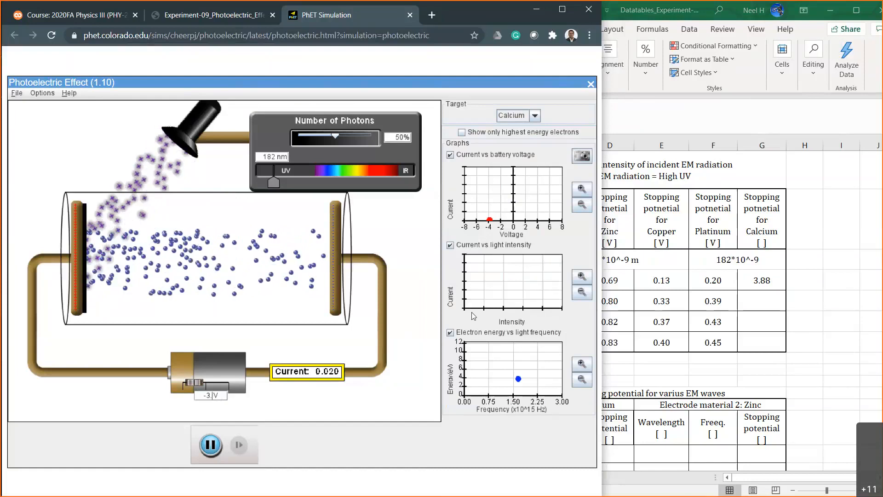
text(90)
key(Return)
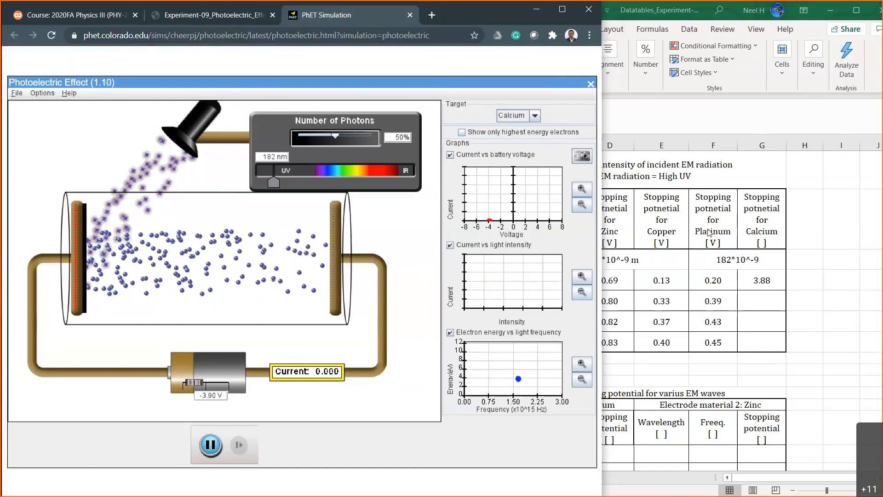
Record 3.90 as calcium's stopping potential at 50% intensity in Table 1 of the workbook.
click(765, 299)
text(3.90)
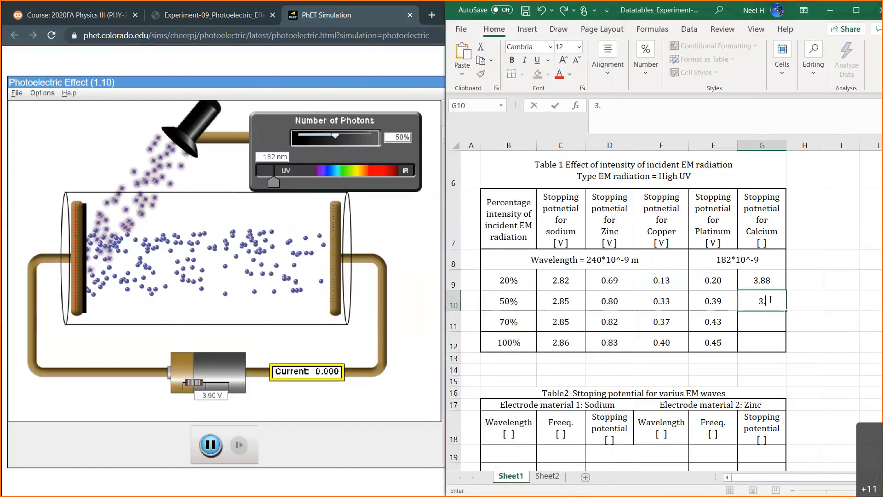
key(Return)
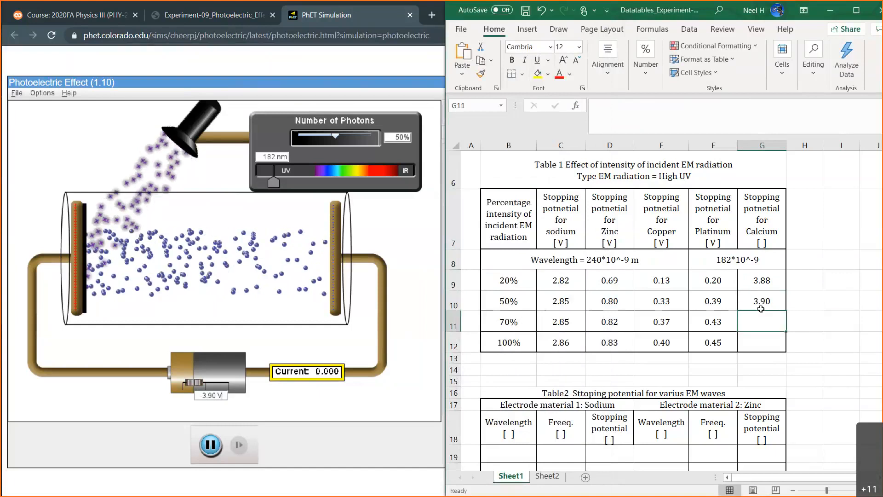
Set the simulation's number of photons to 70% and test the calcium current with a battery voltage of -3.95 V.
click(408, 299)
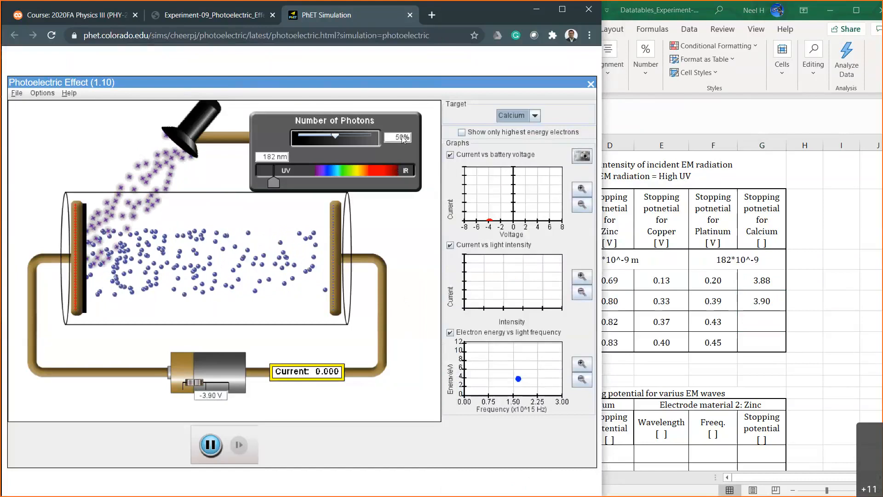
text(70)
key(Return)
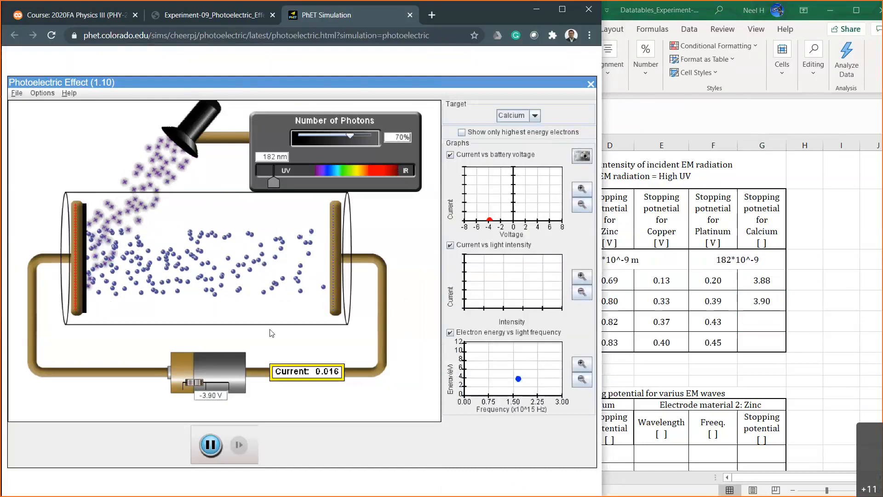
click(216, 396)
key(BackSpace)
key(BackSpace)
key(BackSpace)
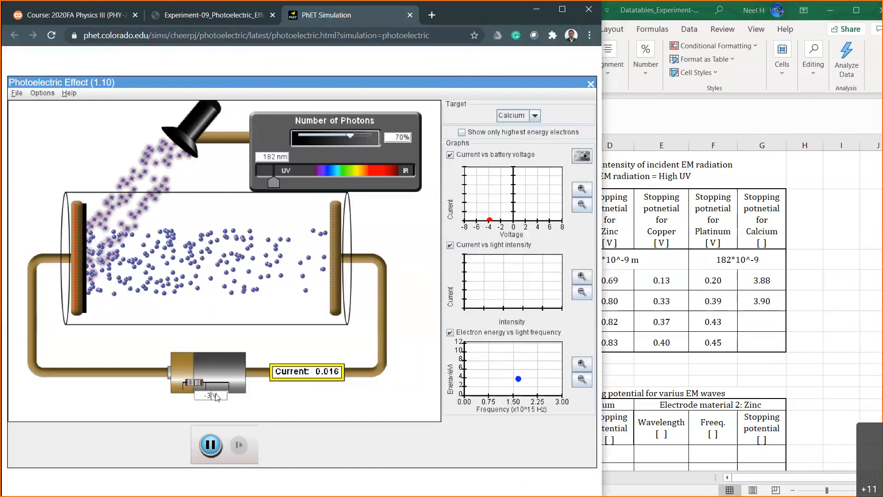
text(.95)
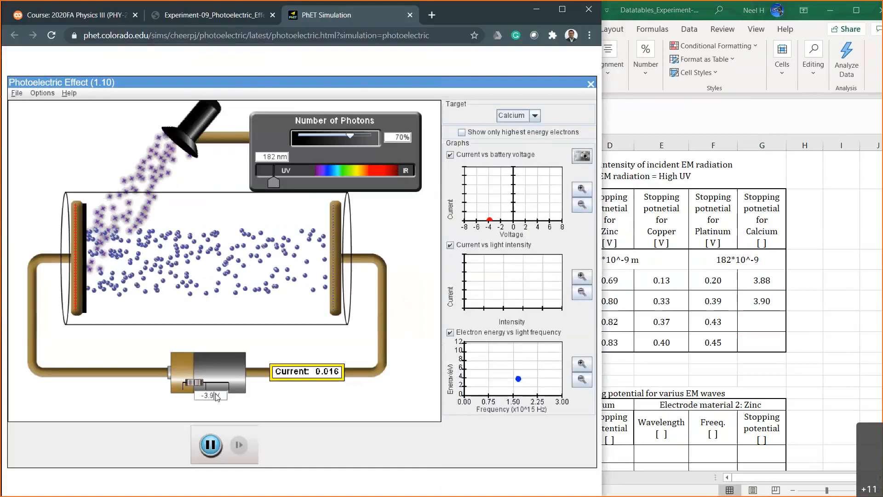
key(Return)
Test the calcium current at 70% photons with battery voltages of -3.90 V and -3.91 V.
click(217, 397)
key(BackSpace)
text(0)
key(Return)
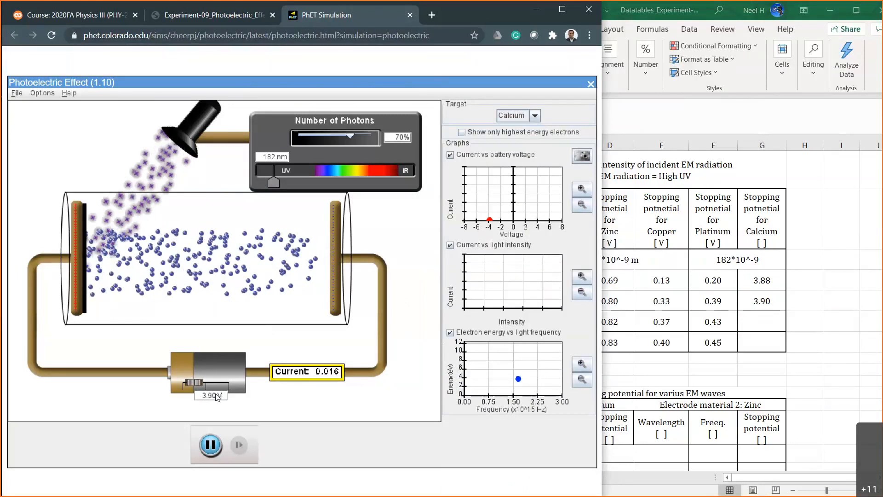
key(BackSpace)
text(1)
key(Return)
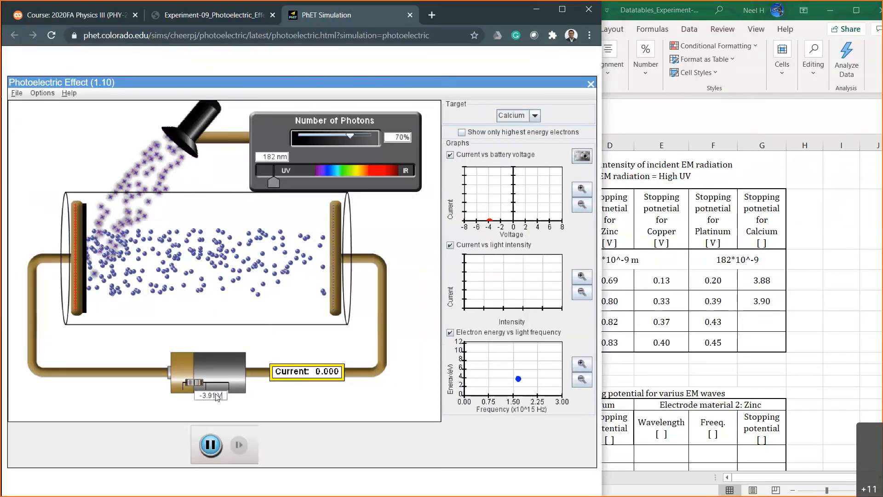
Record 3.91 as calcium's stopping potential at 70% intensity, and compare the calcium column with the sodium column.
click(764, 320)
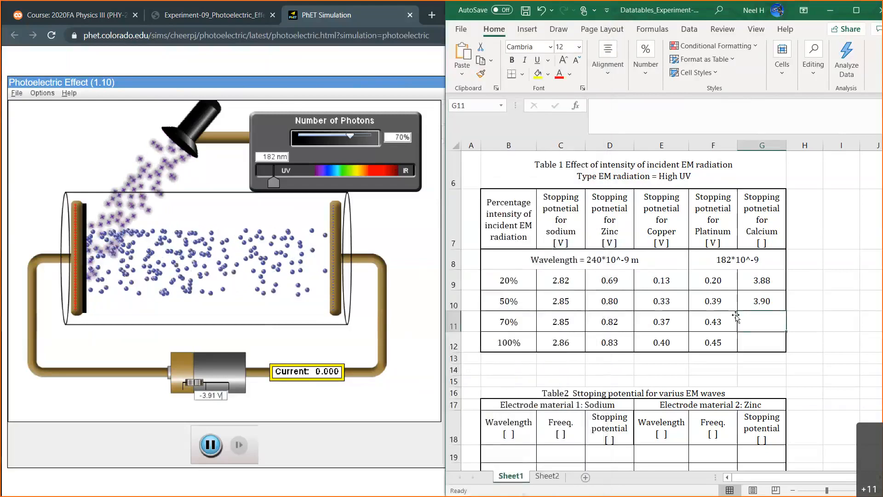
text(8)
text(.91)
drag(758, 278, 764, 345)
drag(569, 284, 562, 341)
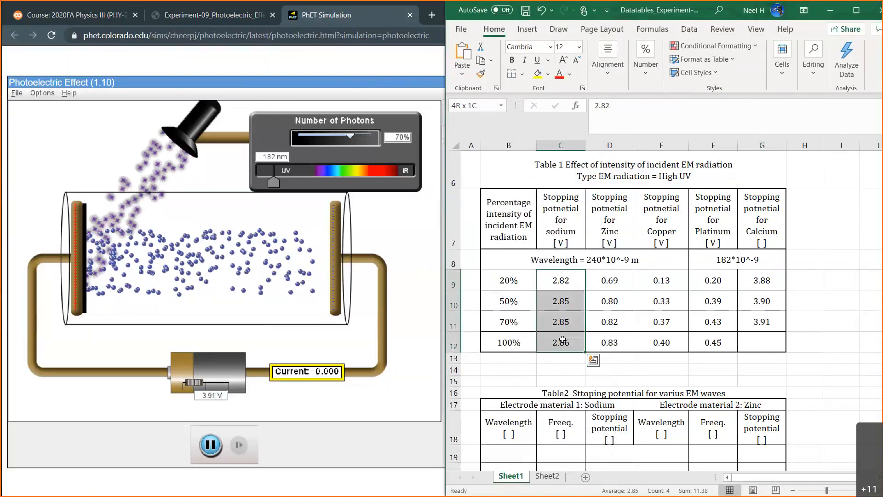
Select calcium's 100% cell in the table, switch to the simulation and set the number of photons to 100%.
click(756, 338)
click(396, 251)
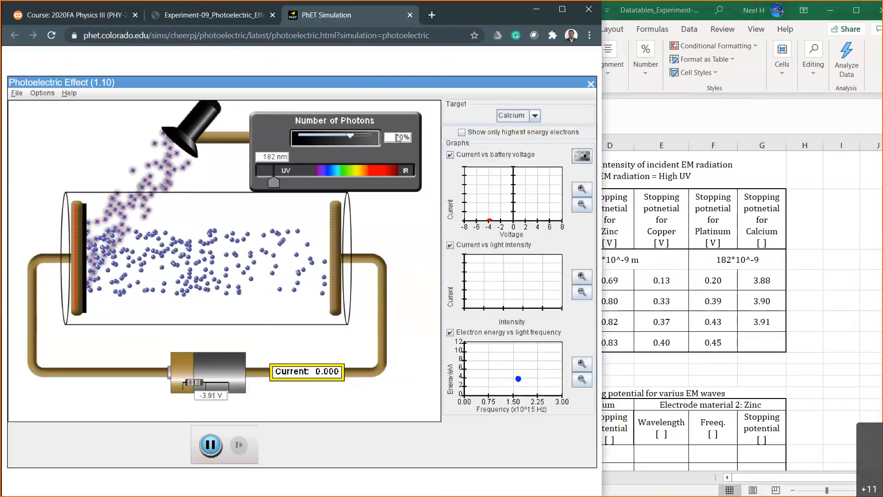
key(Return)
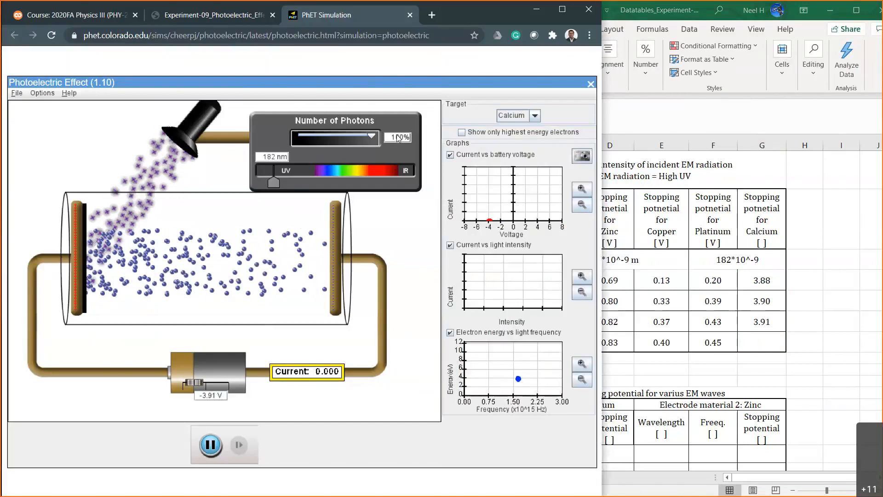
Test the calcium current at 100% photons with battery voltages of -3.50 V and -3.80 V.
click(217, 399)
key(BackSpace)
key(BackSpace)
key(BackSpace)
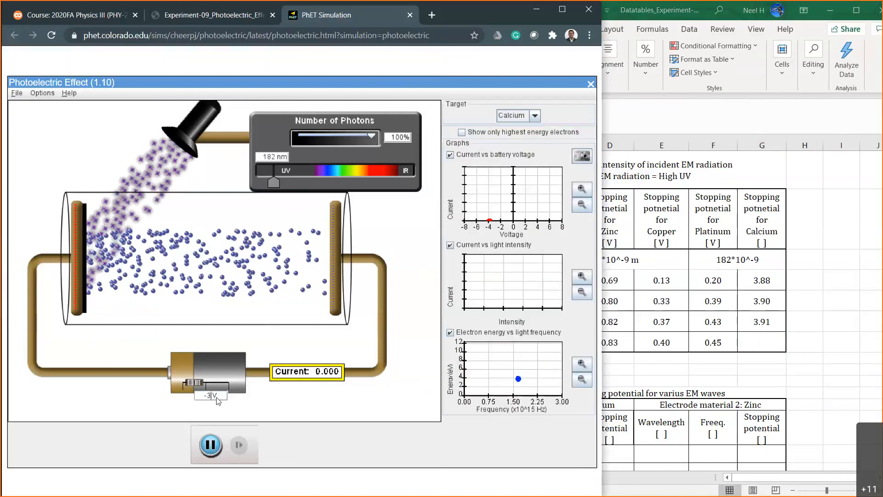
key(BackSpace)
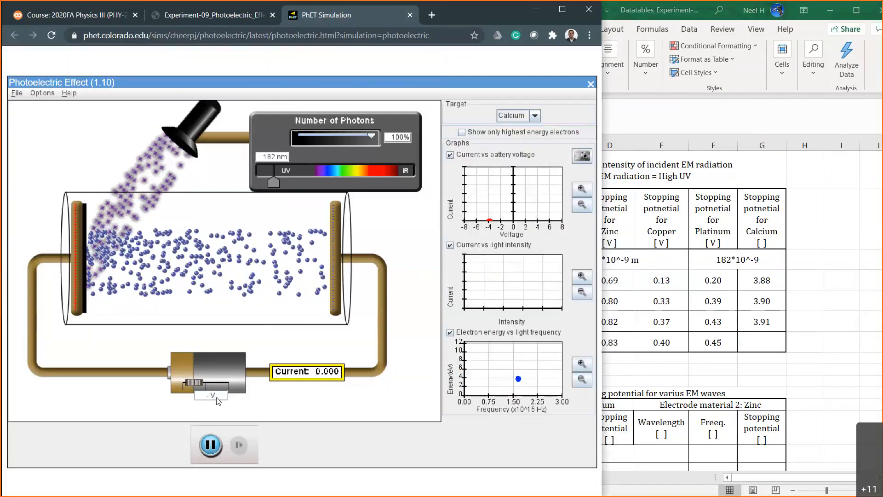
text(3.50)
key(Return)
key(BackSpace)
key(BackSpace)
text(80)
key(Return)
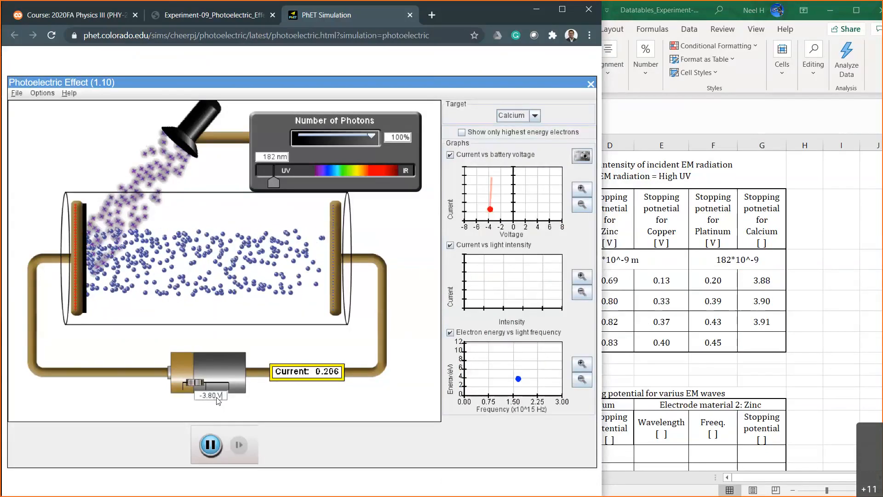
Test the calcium current at 100% photons with battery voltages of -3.90 V and -3.94 V.
key(Left)
key(Left)
key(Left)
key(BackSpace)
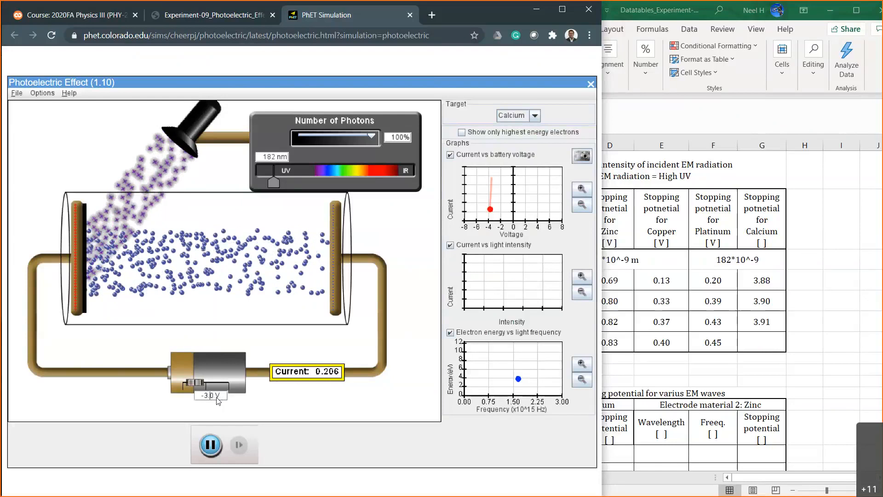
text(9)
key(Return)
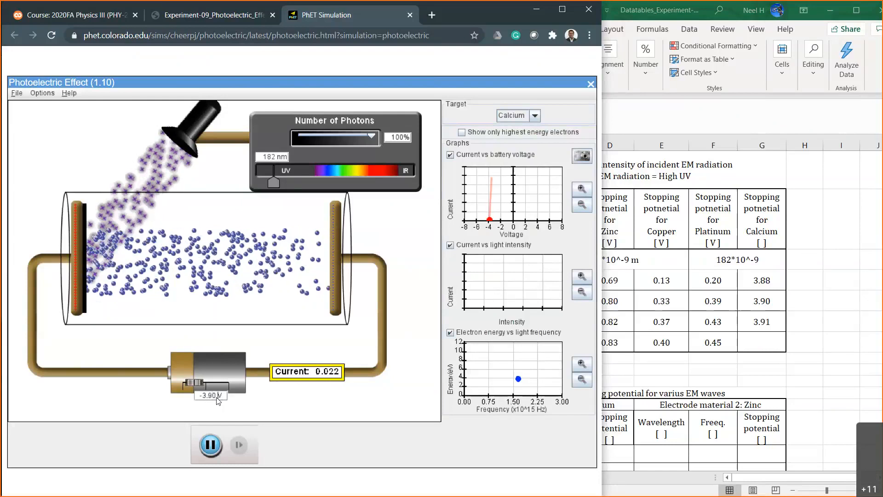
key(Left)
key(BackSpace)
text(4)
key(Return)
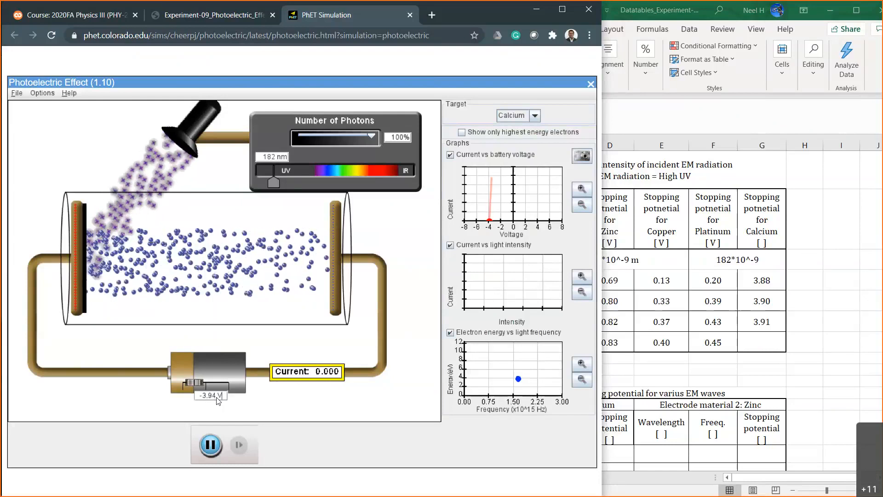
Lower the battery's stopping voltage for calcium at 100% photons through -3.93 V and -3.92 V to -3.91 V.
key(BackSpace)
text(3)
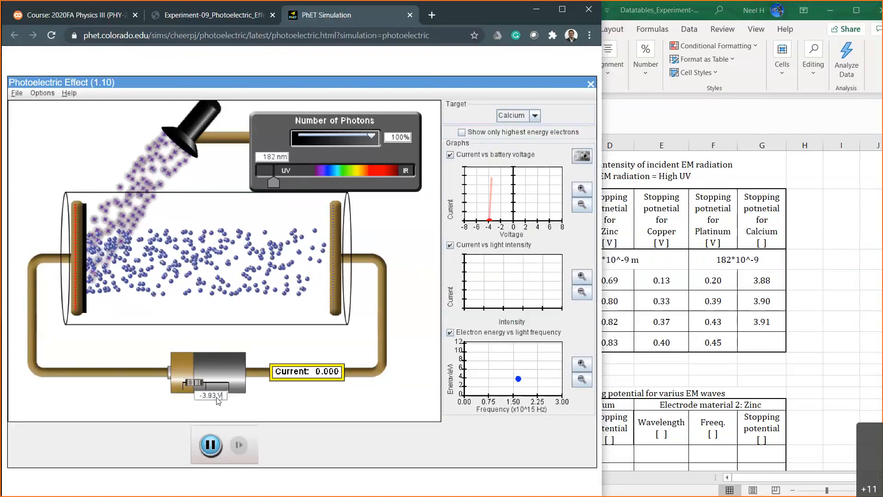
key(BackSpace)
text(2)
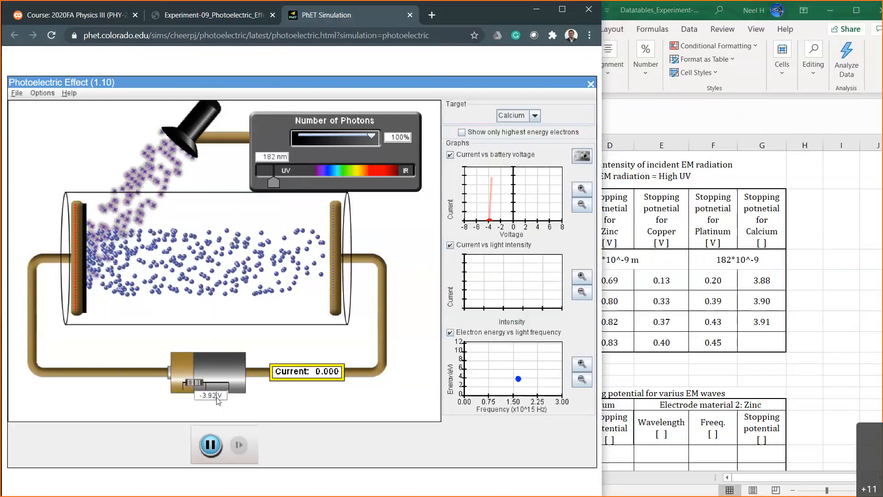
key(BackSpace)
text(1)
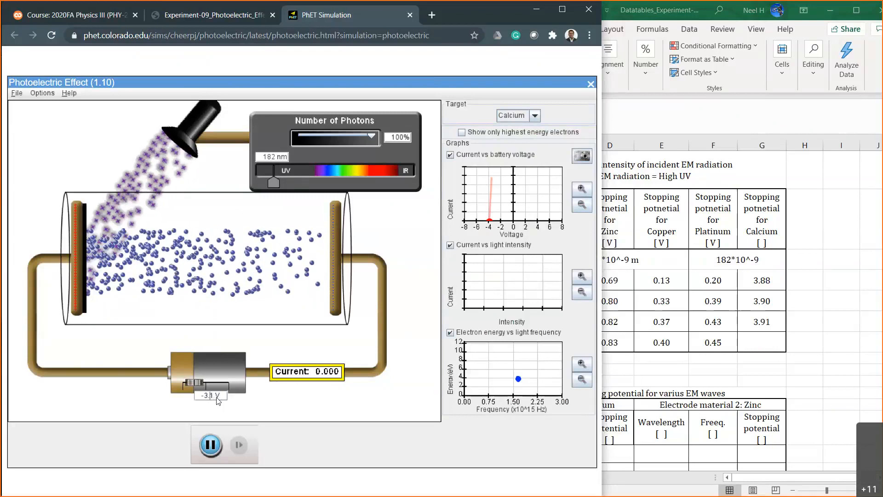
Recheck the calcium current at 100% photons with -3.90 V, and return the battery voltage to -3.91 V.
key(BackSpace)
text(0)
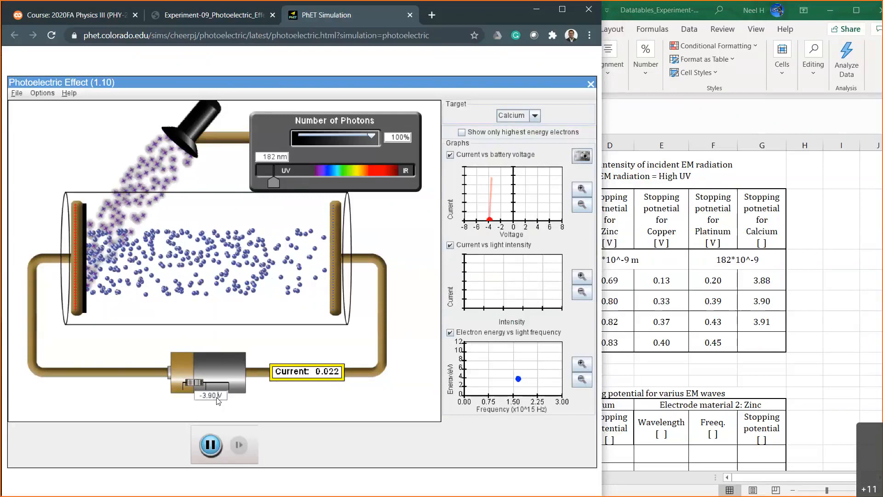
key(BackSpace)
text(1)
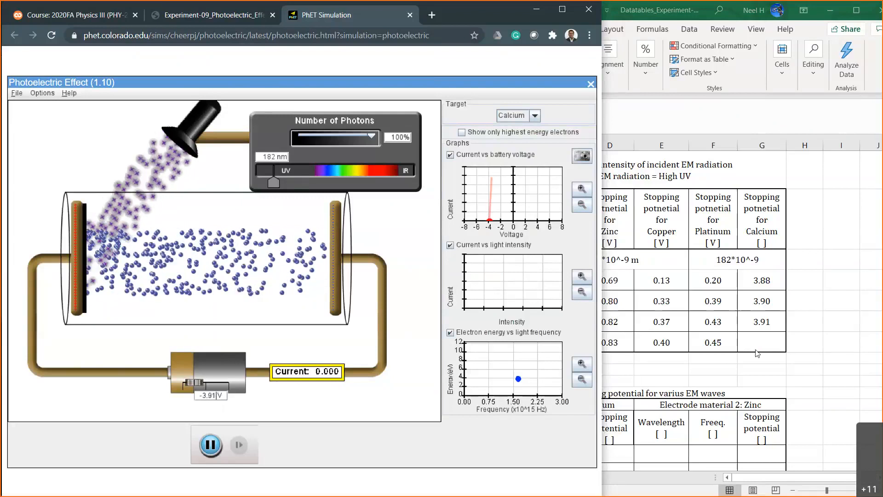
Record 3.91 as calcium's stopping potential at 100% intensity in Table 1 of the workbook.
click(759, 349)
text(3.91)
key(Return)
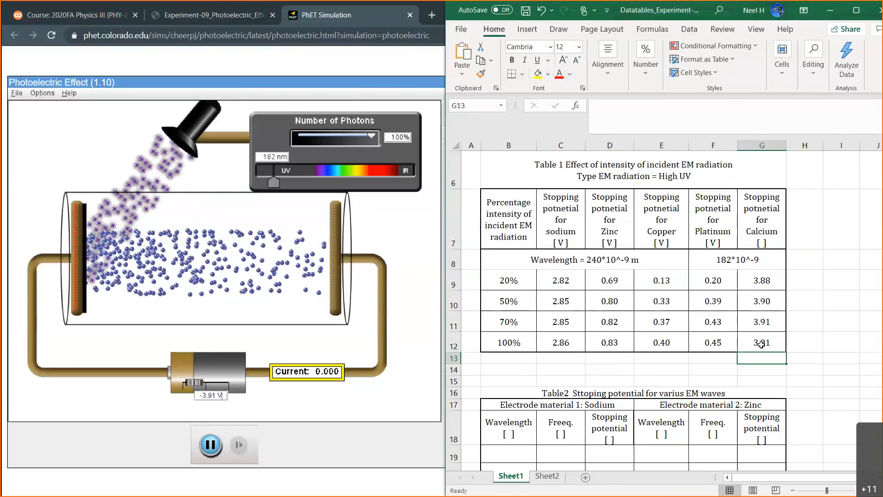
Compare the stopping potentials of the five metals across the intensities in Table 1, and bring Table 2 into view.
drag(662, 281, 707, 341)
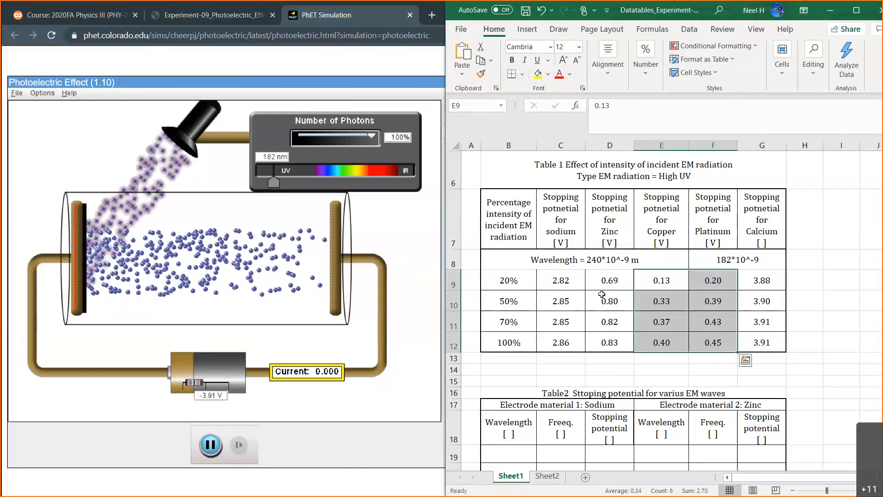
click(564, 280)
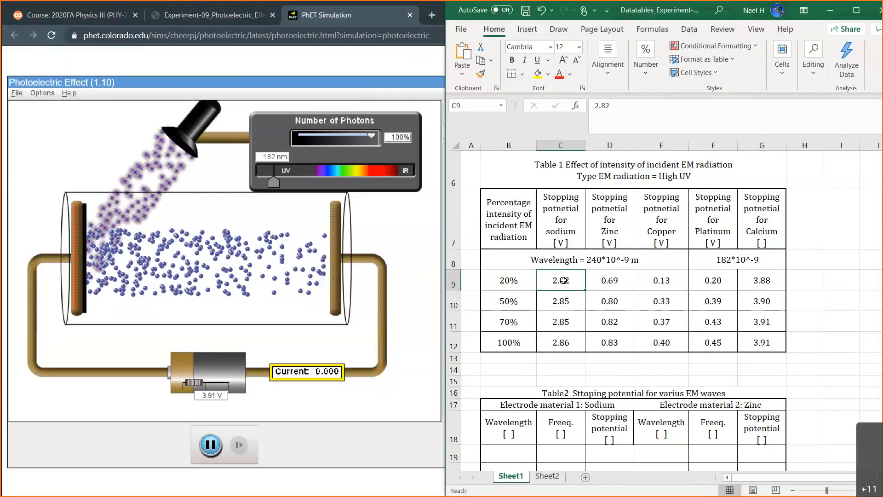
drag(563, 281, 560, 344)
drag(765, 281, 763, 344)
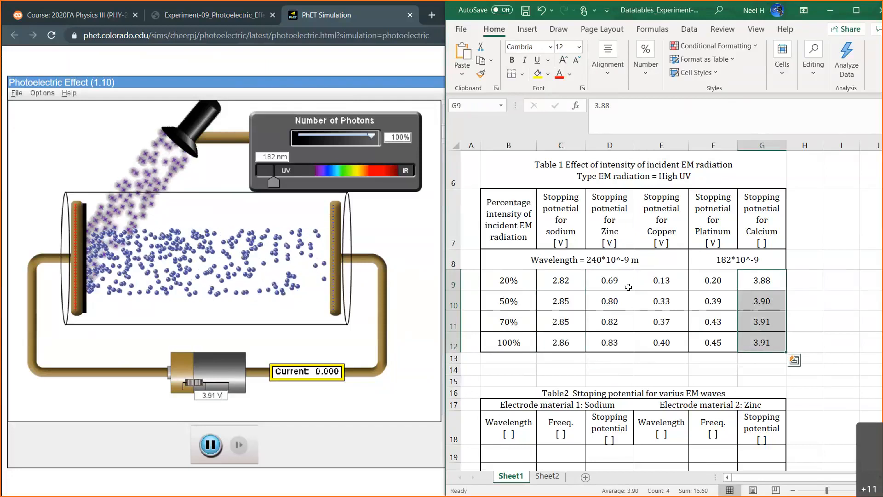
drag(616, 282, 609, 338)
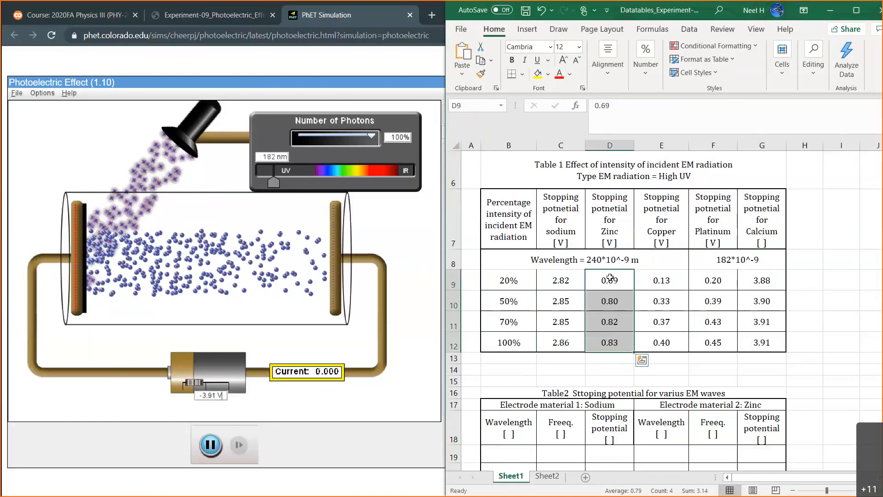
drag(655, 280, 702, 337)
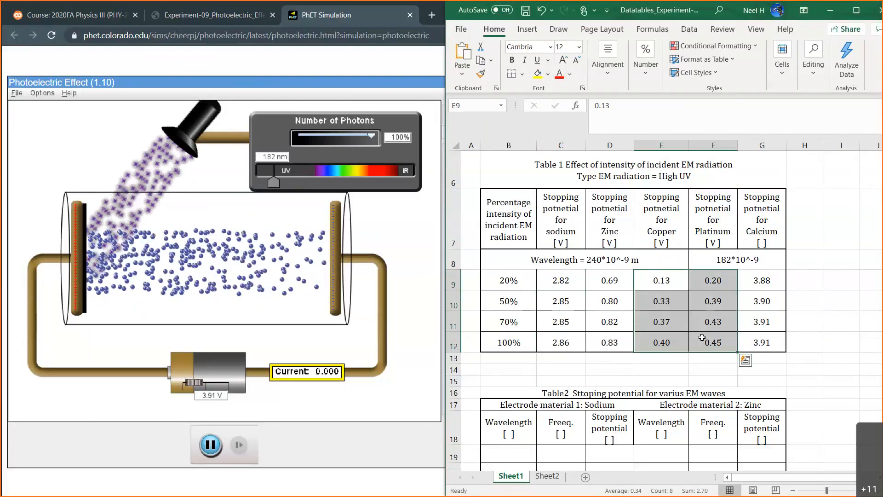
click(673, 363)
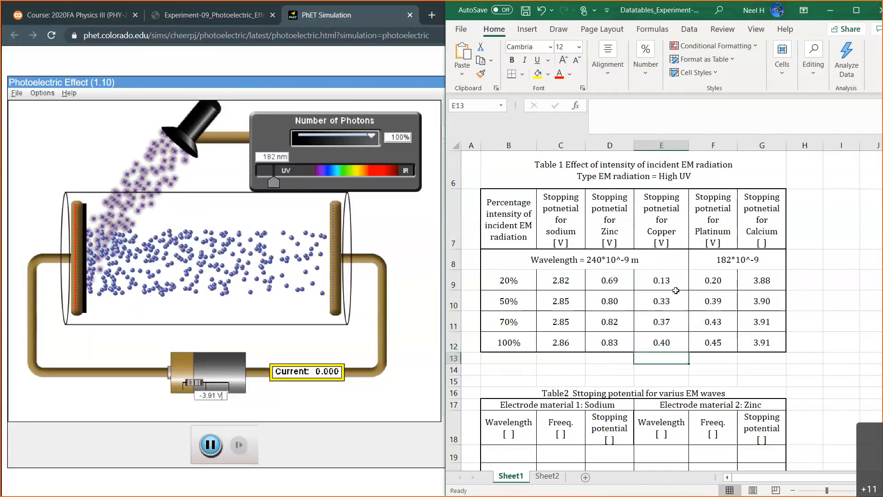
scroll(673, 363, down, 2)
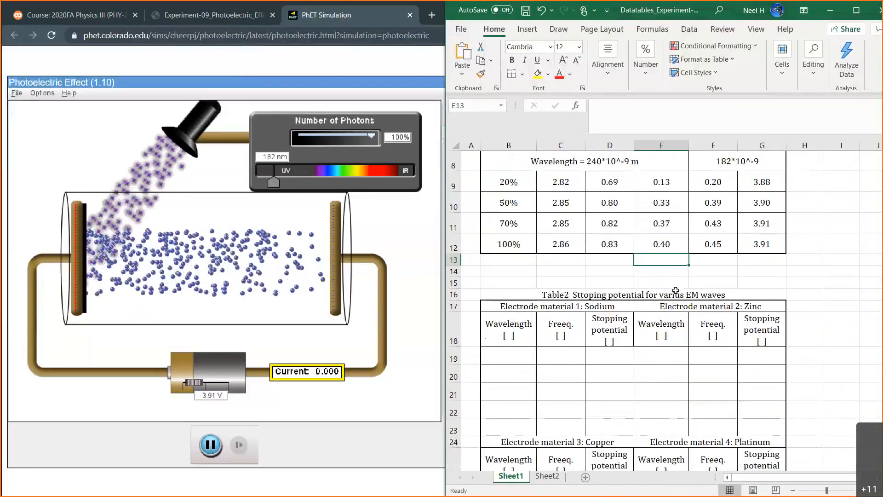
Examine Table 2's layout in the workbook, including the wavelength, frequency and stopping potential columns for sodium.
scroll(676, 290, down, 3)
scroll(675, 290, down, 3)
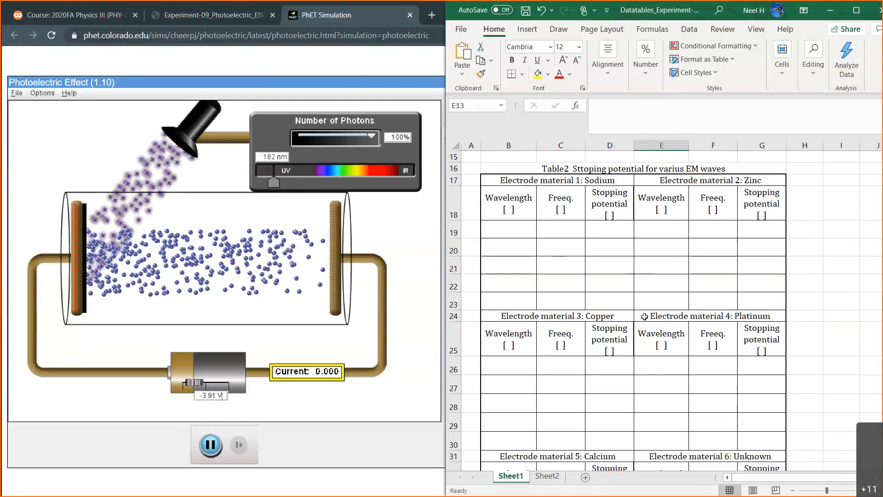
click(617, 247)
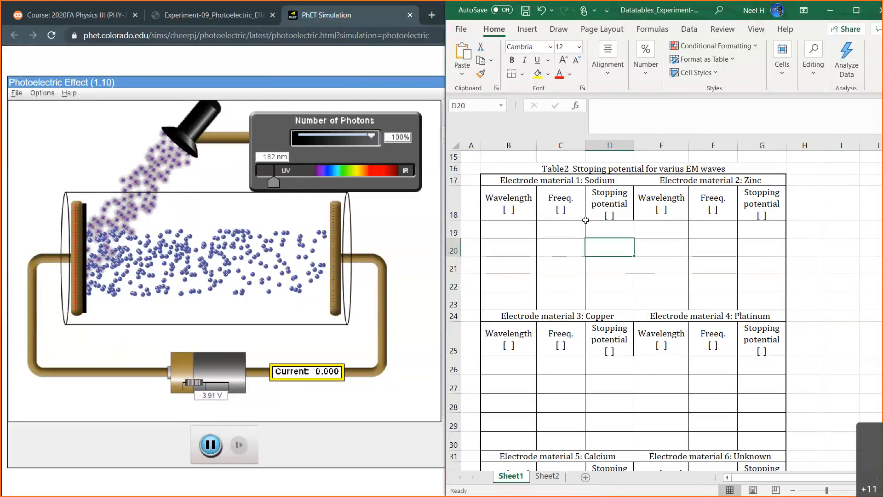
click(505, 203)
click(393, 220)
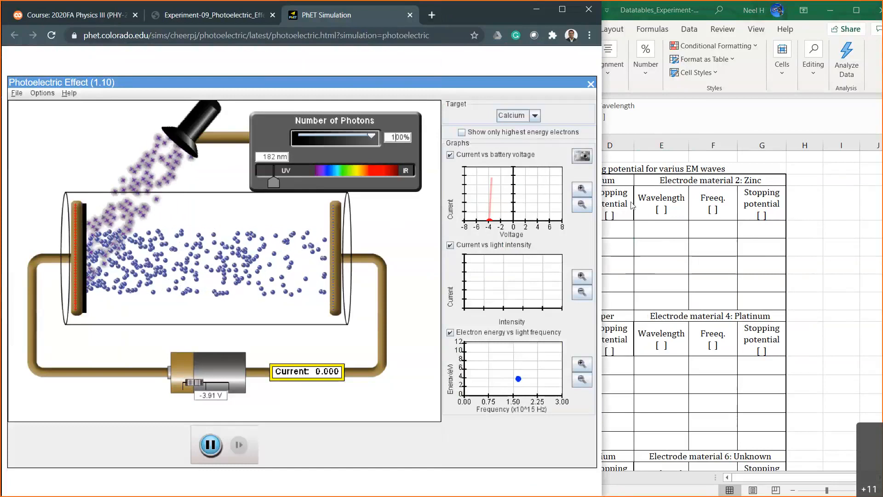
click(672, 195)
click(590, 180)
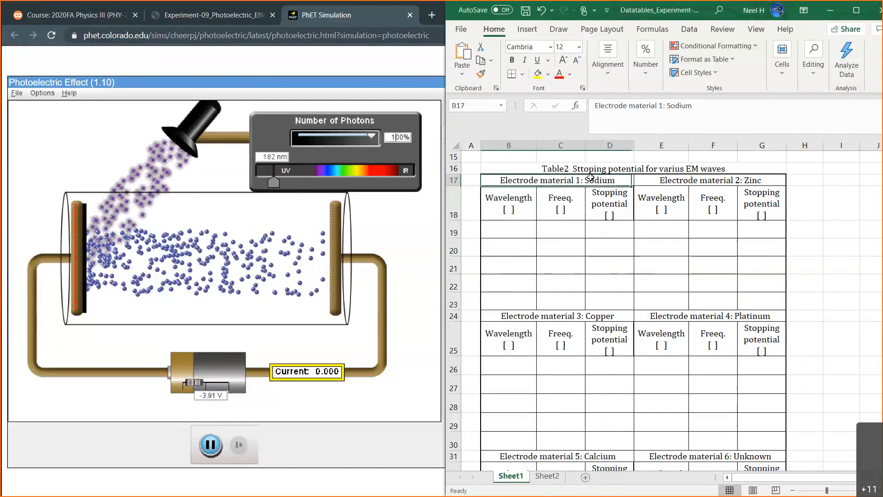
Switch to the photoelectric simulation and change the target material to Sodium.
click(423, 74)
click(535, 116)
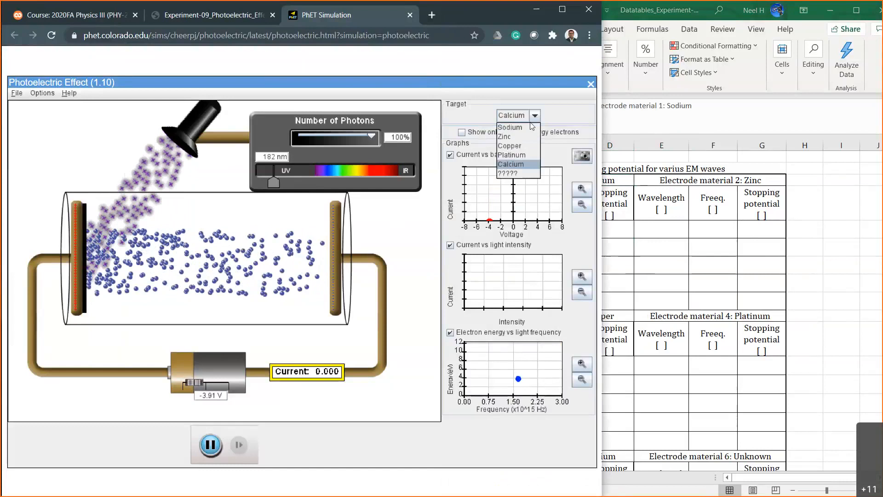
click(519, 132)
click(518, 115)
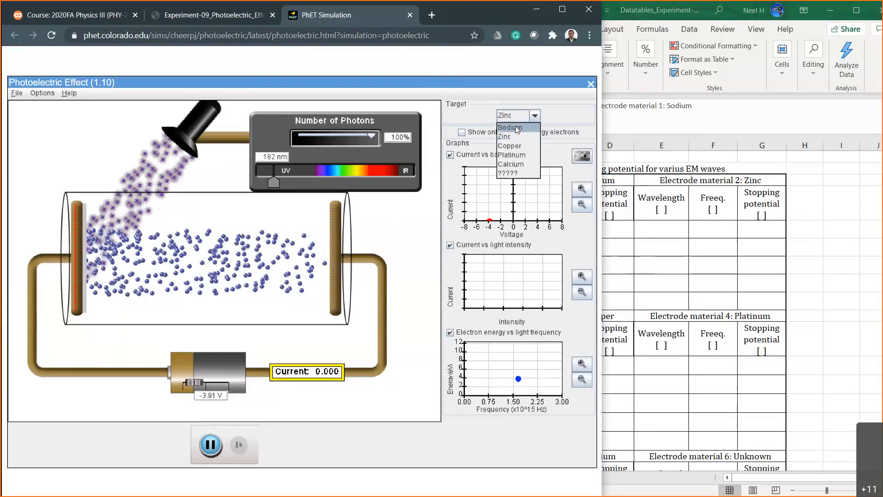
click(516, 127)
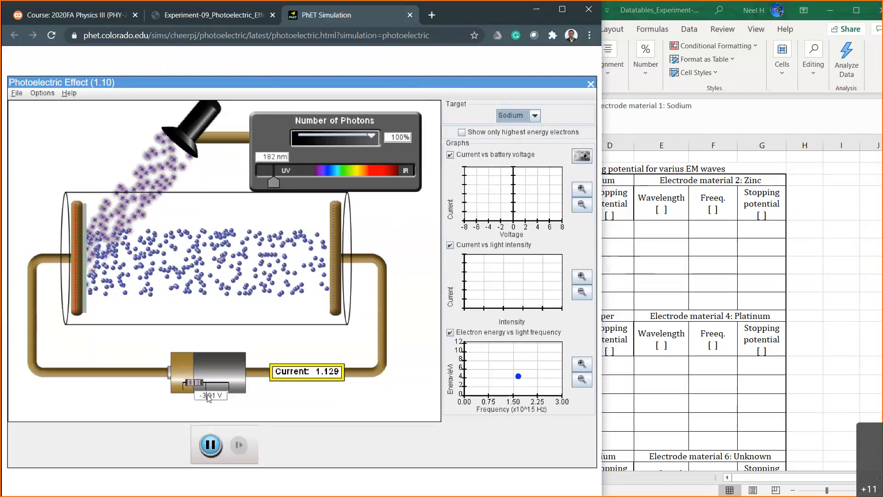
Set the battery voltage to 0 V and lower the light's wavelength to 100 nm.
text(0)
key(Return)
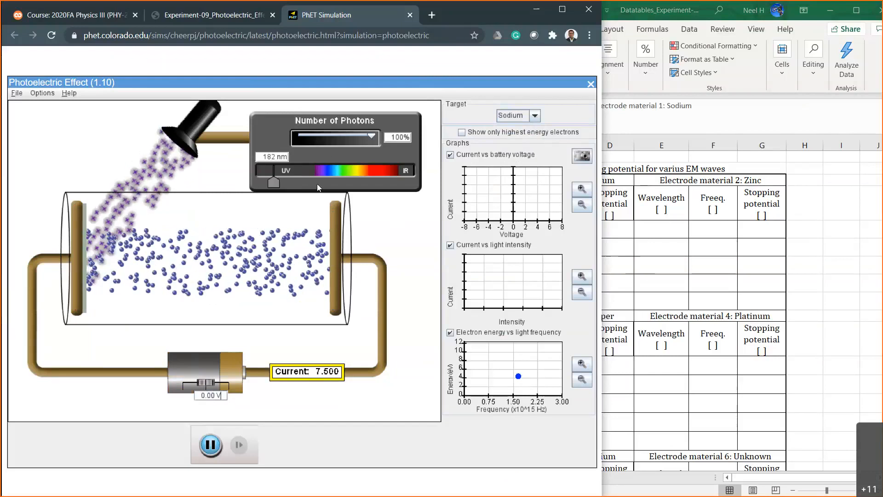
click(275, 181)
drag(275, 182, 247, 186)
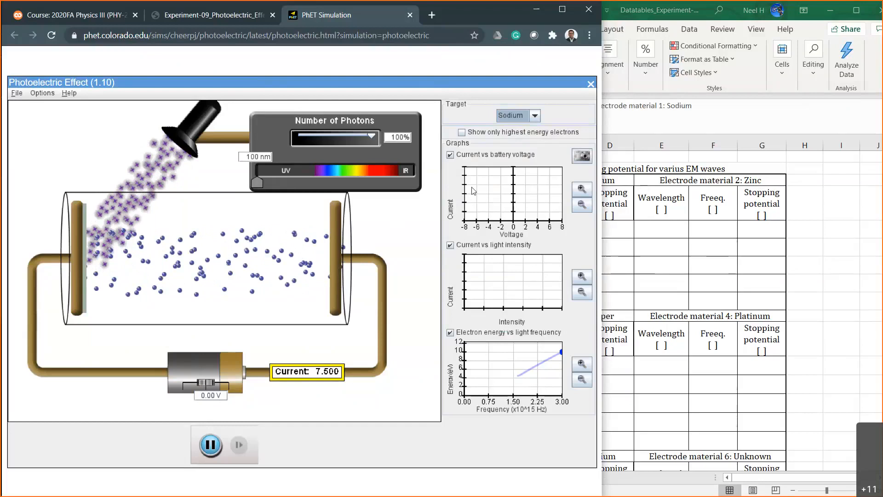
Review the handwritten notes on Sheet2 of the workbook, from E = hf through the work function equation to Y = aX - b.
click(714, 260)
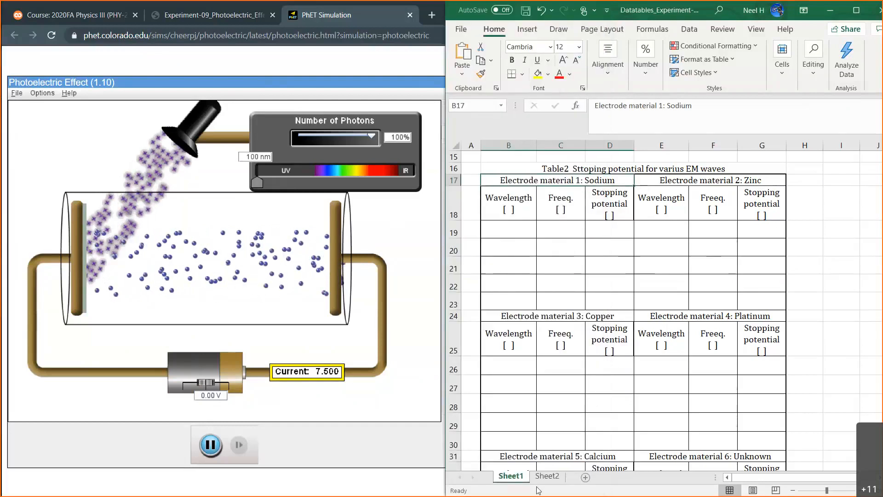
click(547, 476)
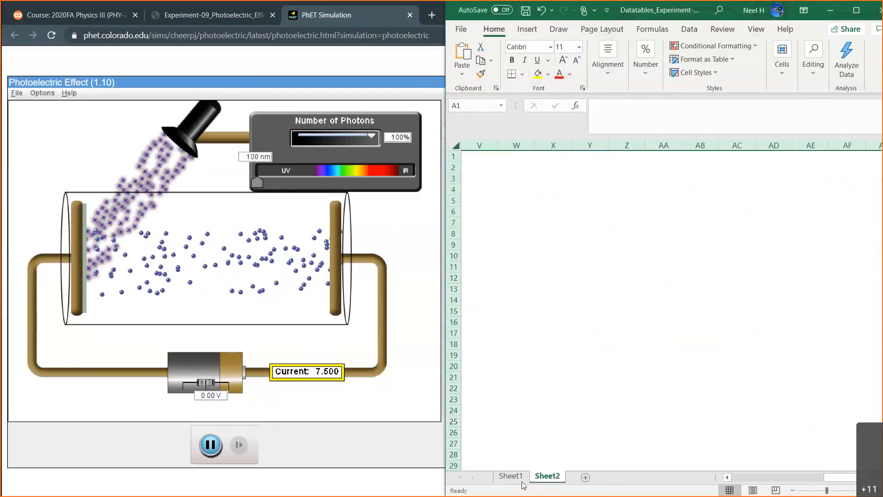
scroll(595, 393, left, 6)
scroll(595, 393, down, 3)
scroll(595, 393, down, 8)
scroll(595, 393, right, 2)
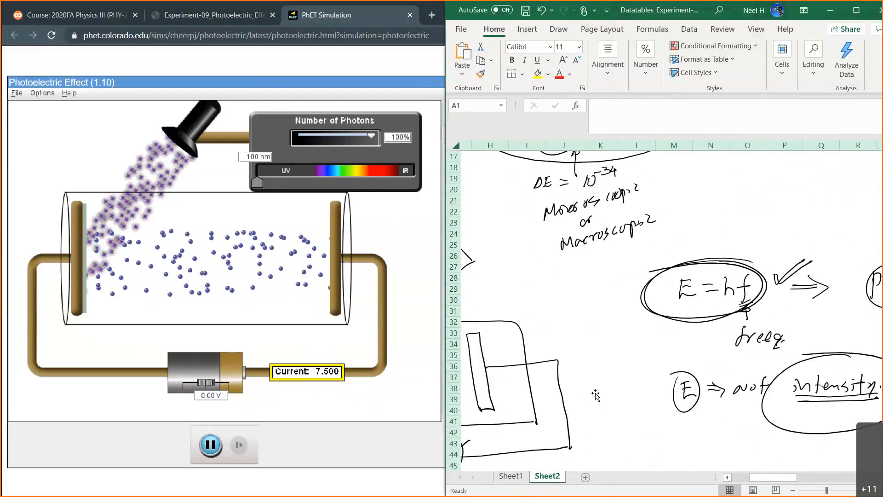
scroll(595, 393, down, 7)
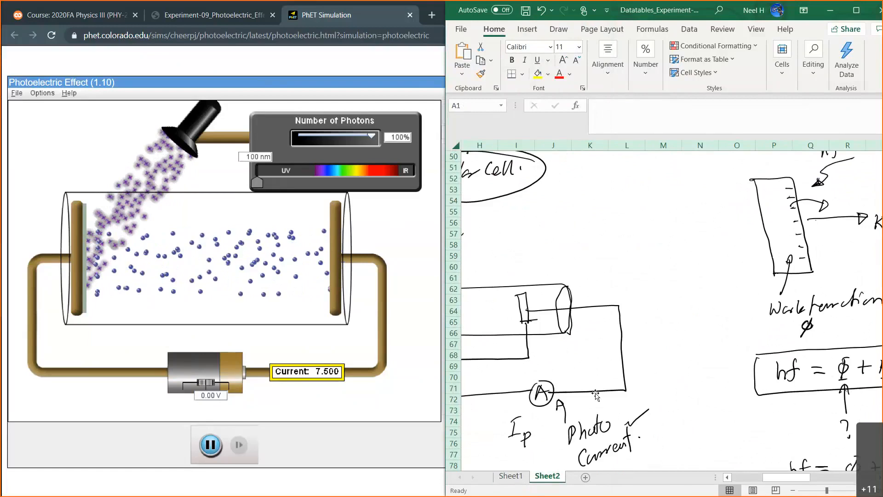
scroll(595, 393, right, 2)
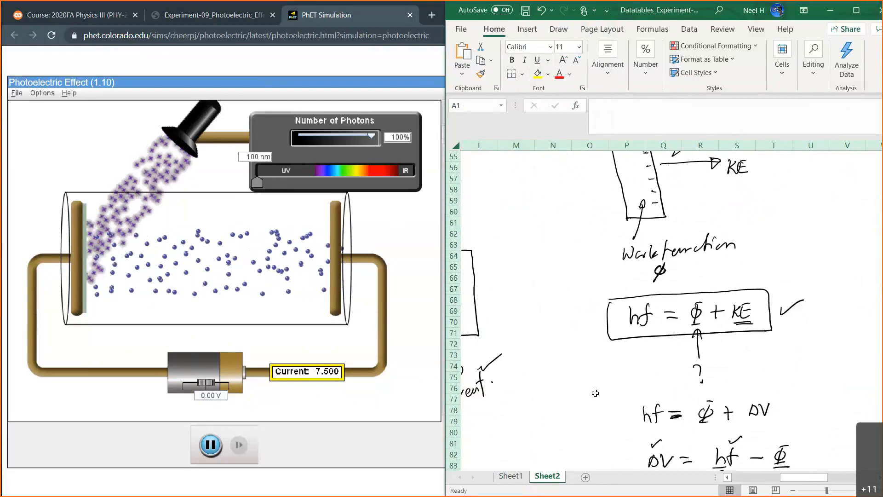
scroll(595, 393, down, 1)
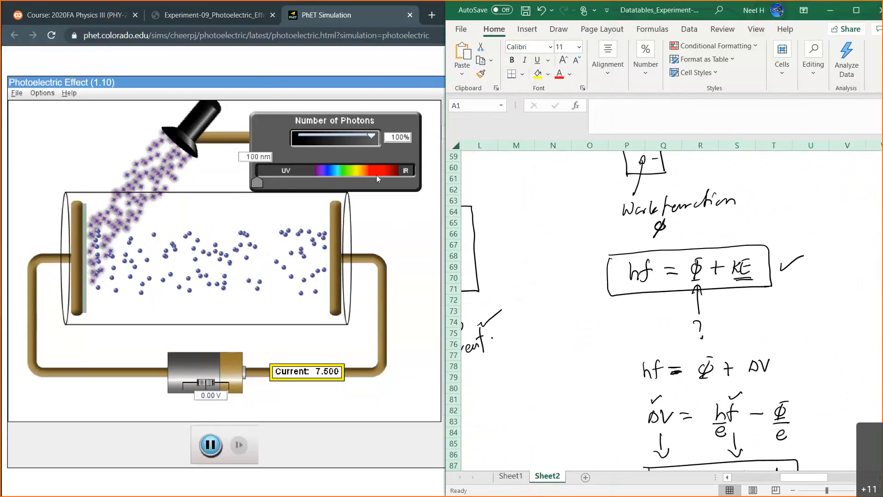
scroll(630, 361, down, 4)
scroll(630, 362, left, 2)
scroll(630, 362, right, 2)
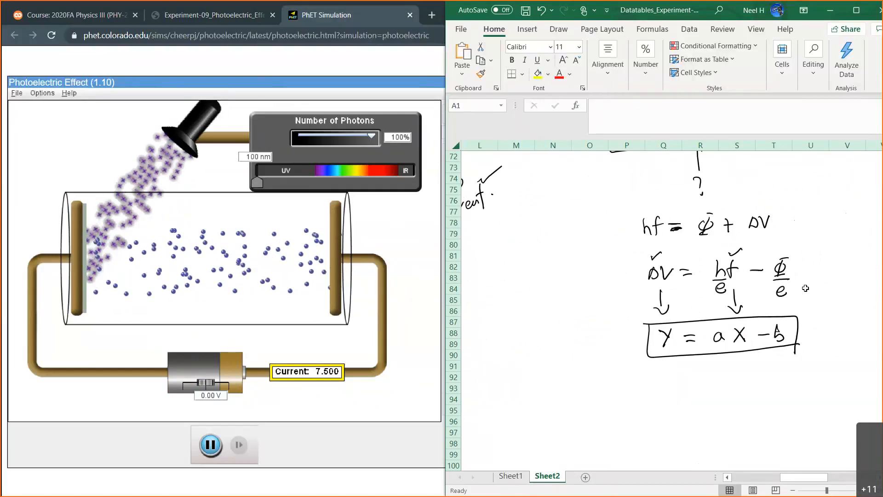
Return to Sheet1 and look over Table 2's empty sections for each electrode material, checking the simulation's wavelength setting.
click(509, 477)
scroll(549, 422, up, 3)
scroll(549, 422, down, 4)
scroll(549, 422, down, 2)
scroll(550, 422, up, 2)
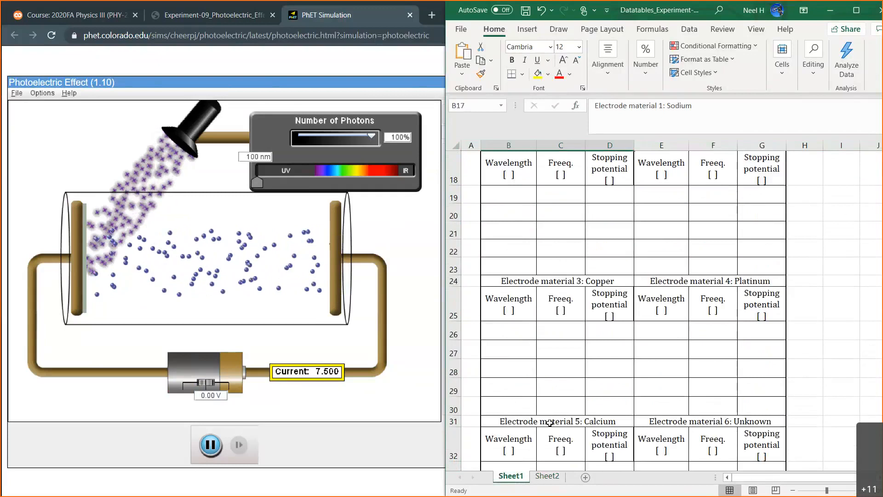
click(553, 228)
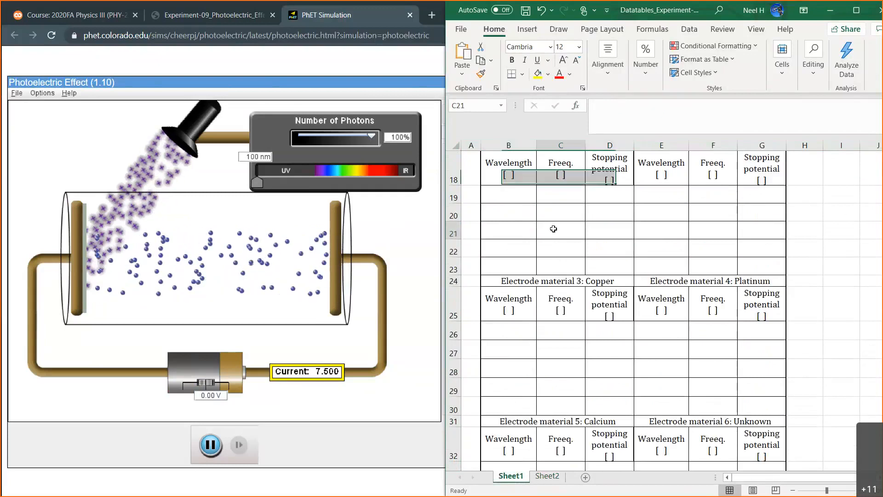
scroll(553, 228, up, 1)
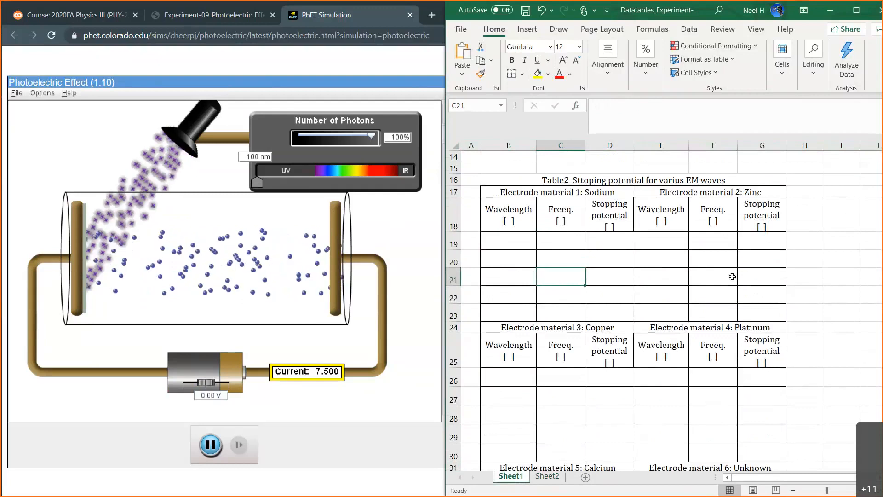
click(651, 239)
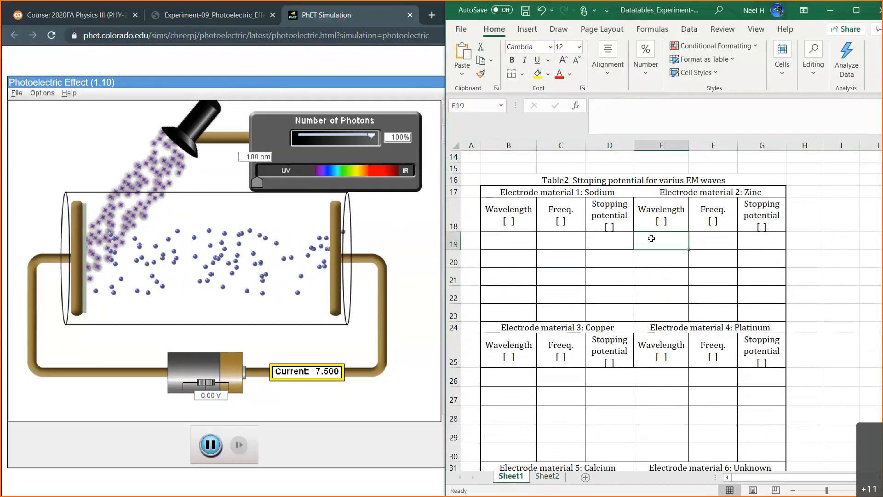
click(514, 241)
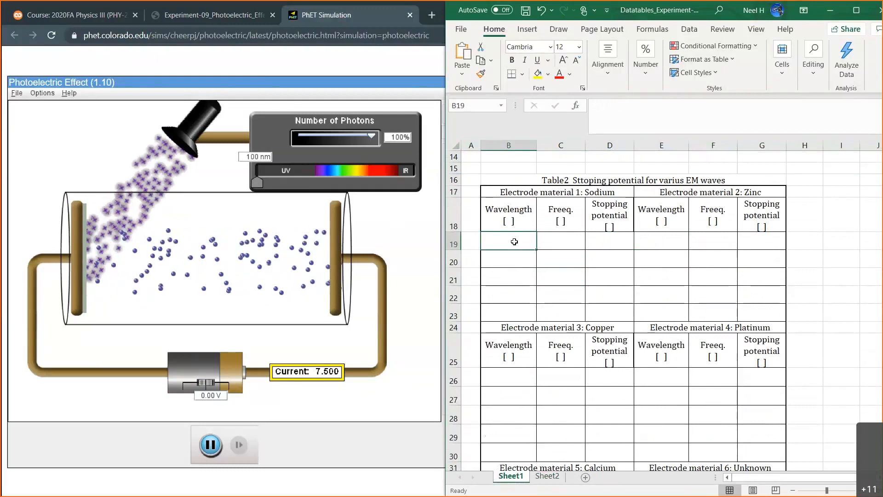
click(404, 114)
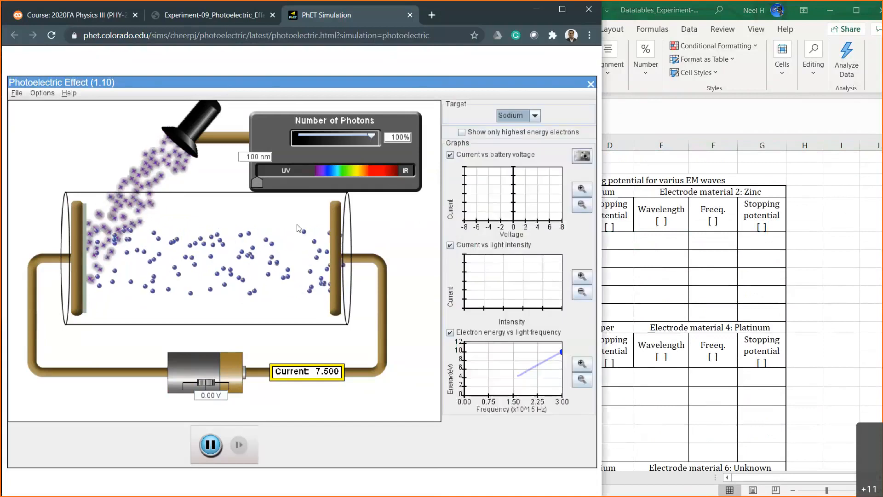
click(645, 252)
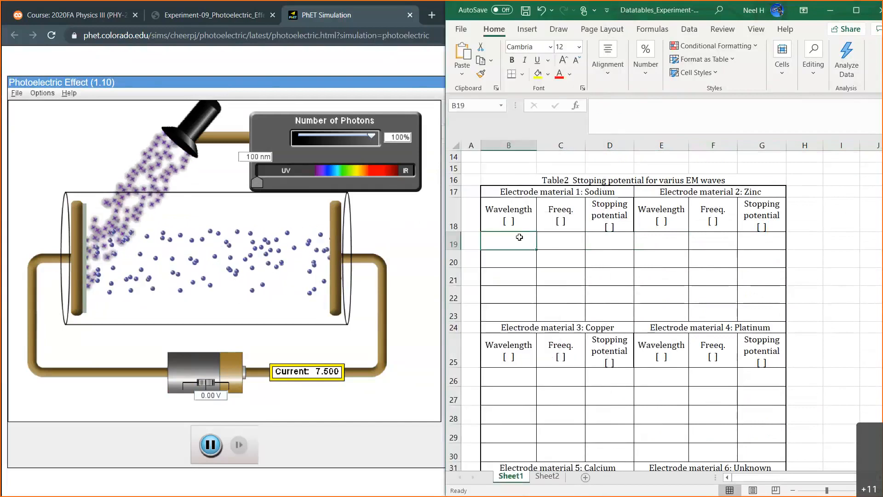
Add the unit m inside the brackets of sodium's Wavelength header in Table 2.
click(508, 222)
click(598, 117)
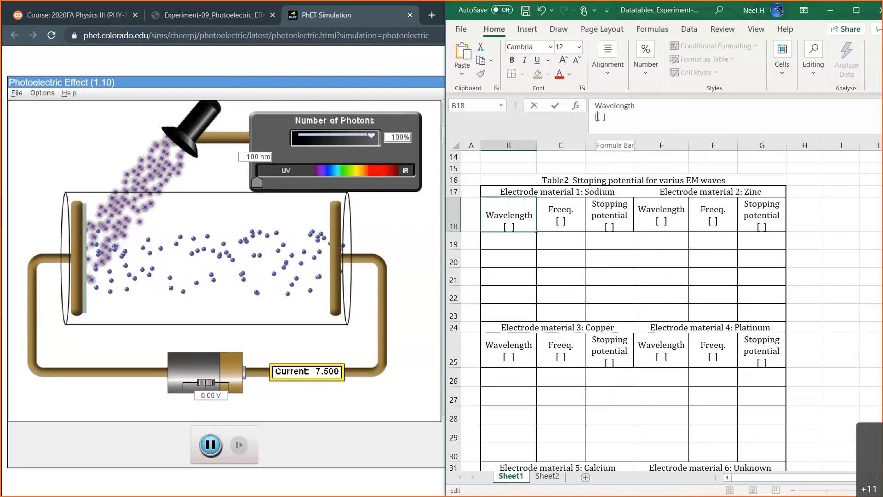
text(m)
key(Return)
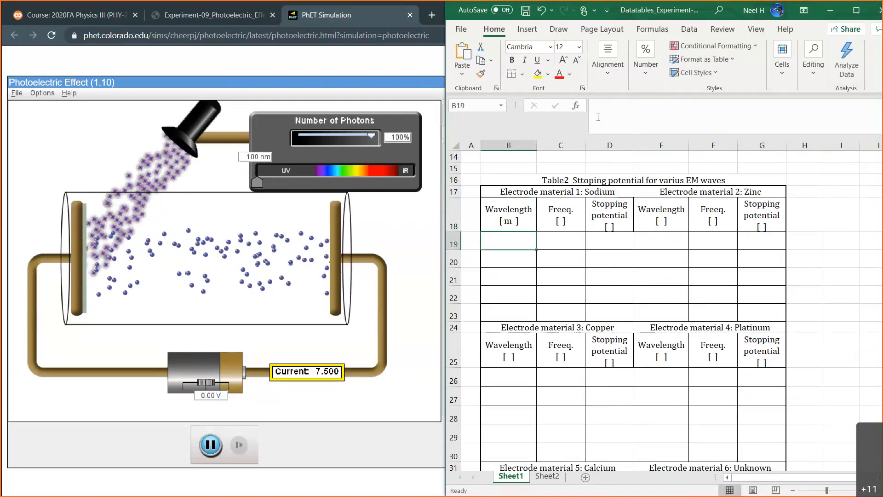
Enter 100*10^-9 as sodium's first wavelength in cell B19 of Table 2.
text(100)
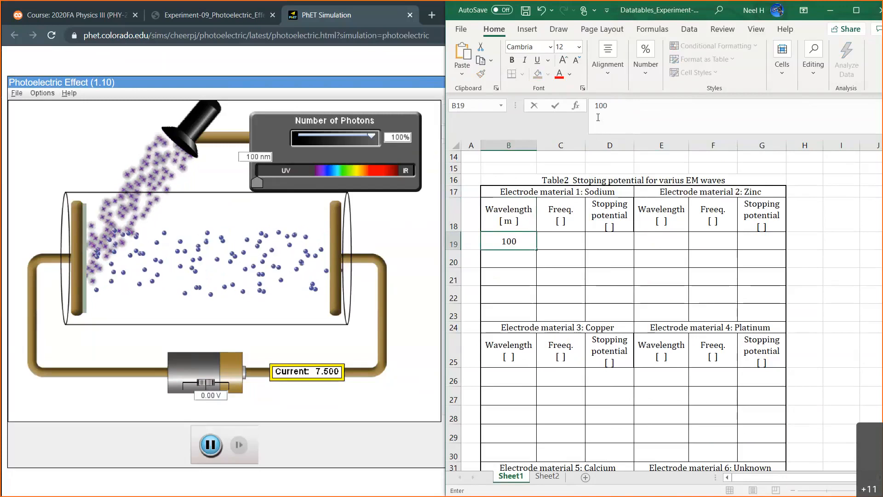
text(*10^-9)
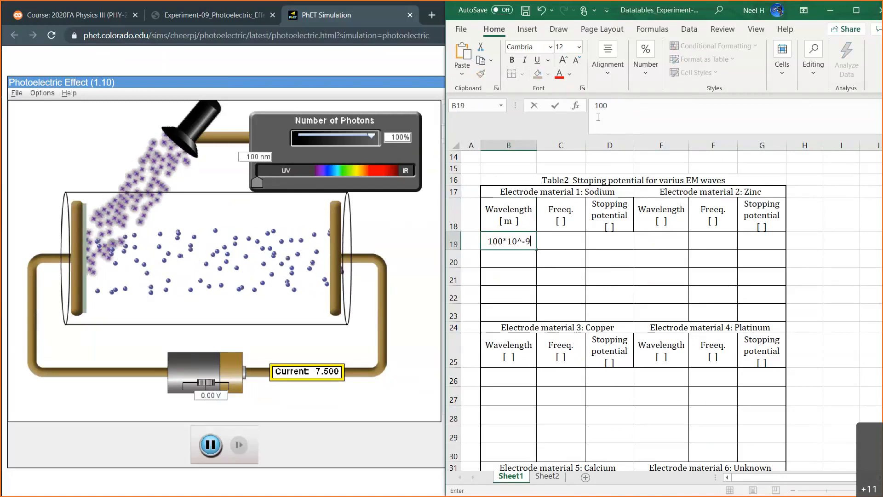
key(Return)
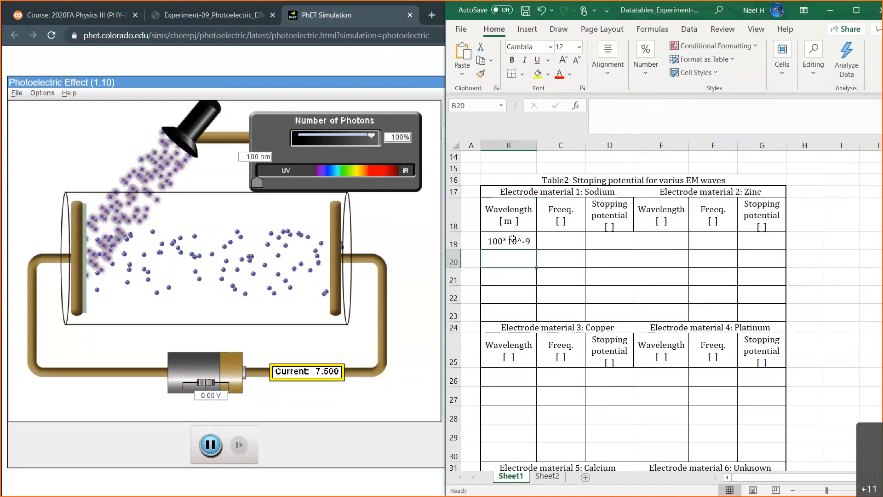
Format sodium's wavelength and frequency cells B19:C23 as Scientific with 2 decimal places.
drag(512, 238, 548, 311)
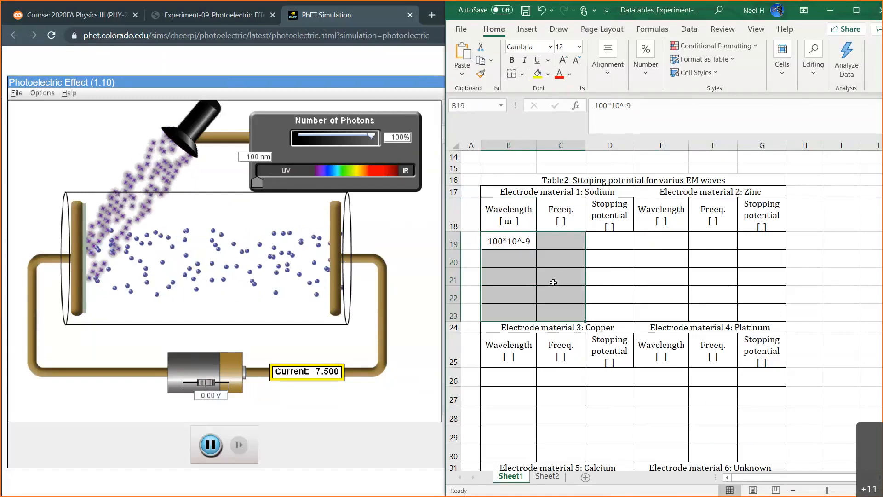
right_click(553, 282)
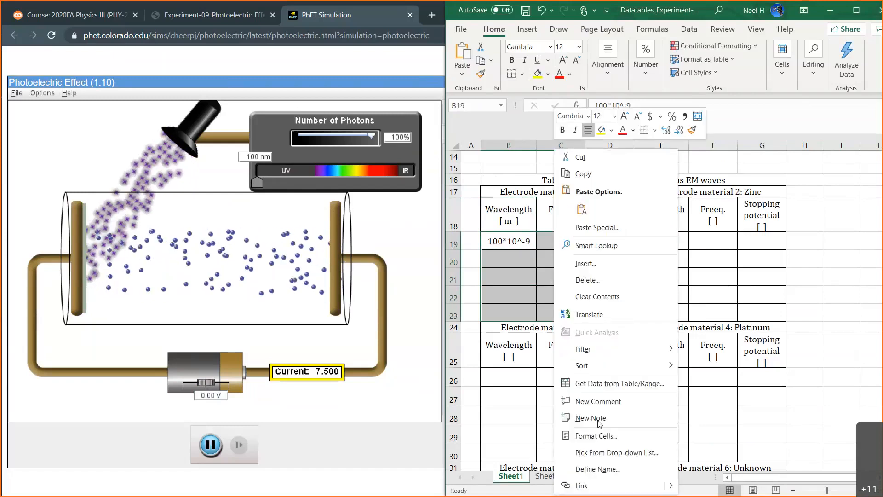
click(597, 435)
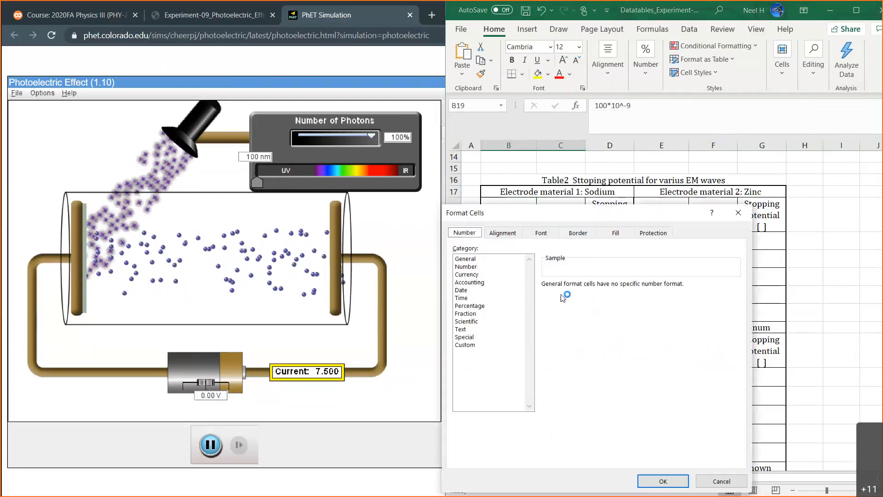
click(466, 267)
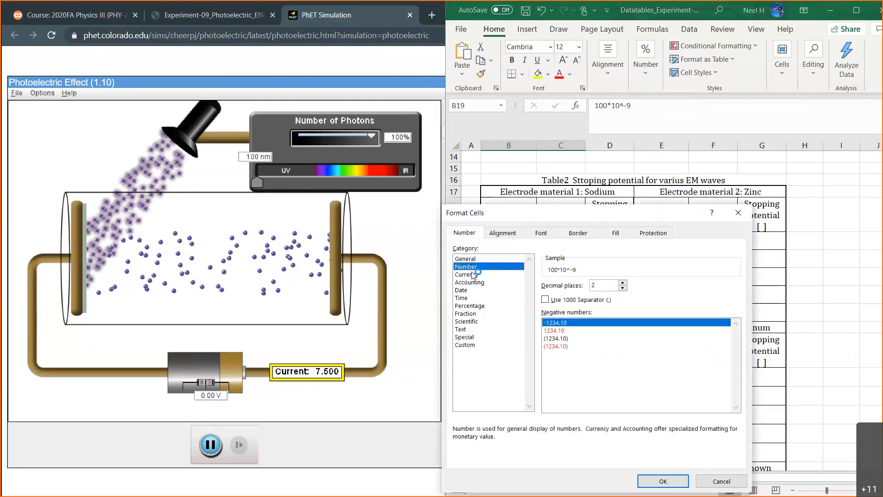
click(474, 321)
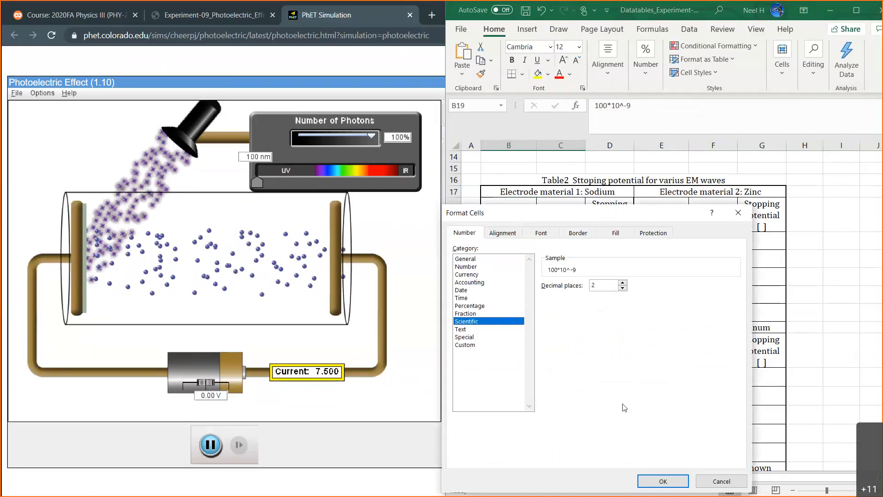
click(652, 479)
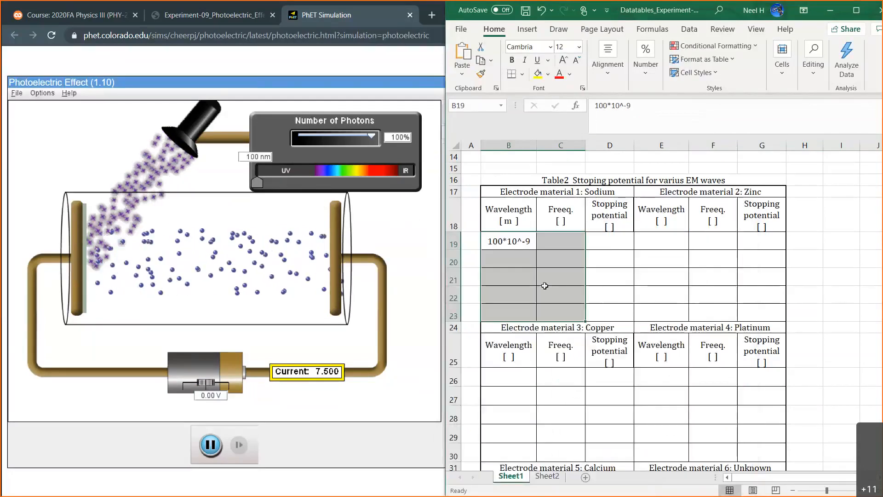
Turn sodium's first wavelength entry in B19 into the formula =100*10^-9.
click(523, 237)
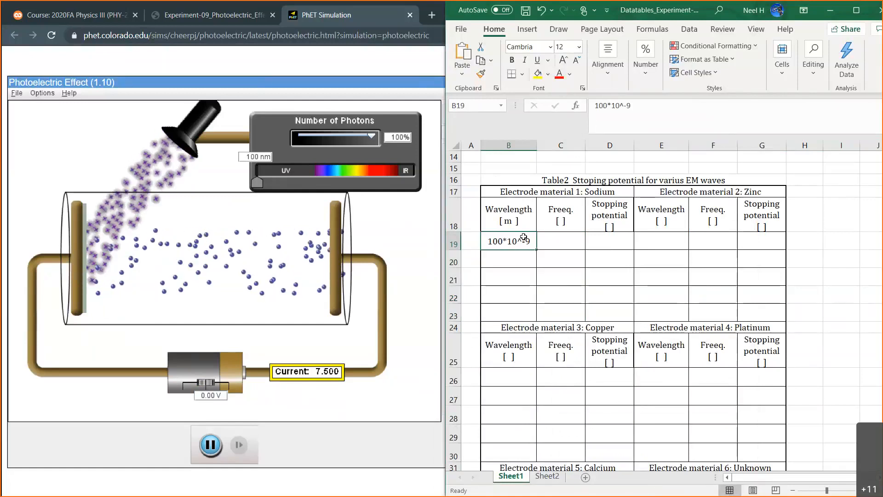
click(594, 105)
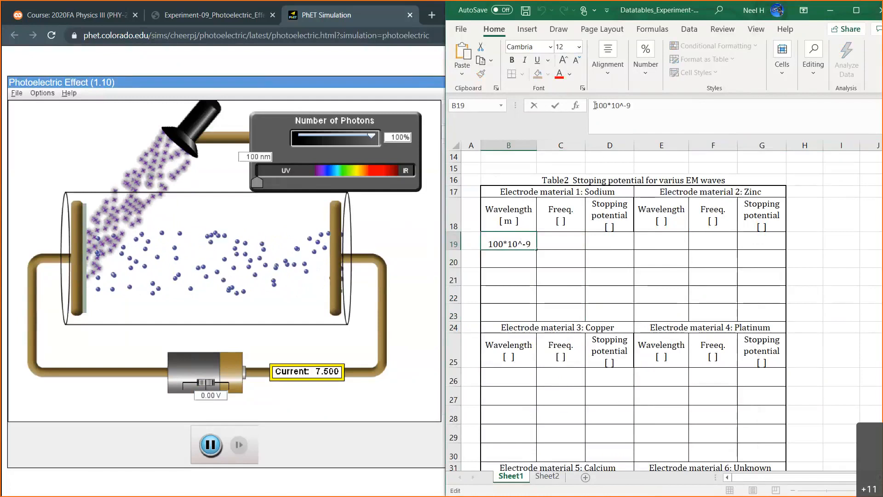
text(=)
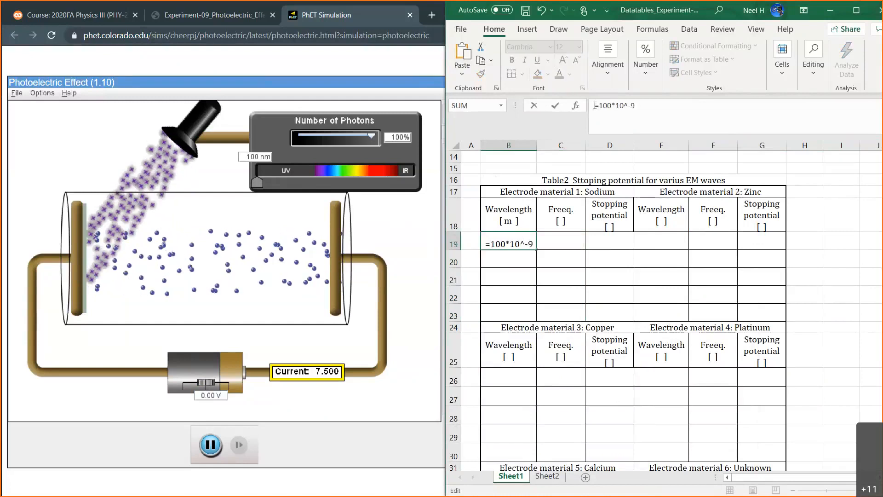
key(Return)
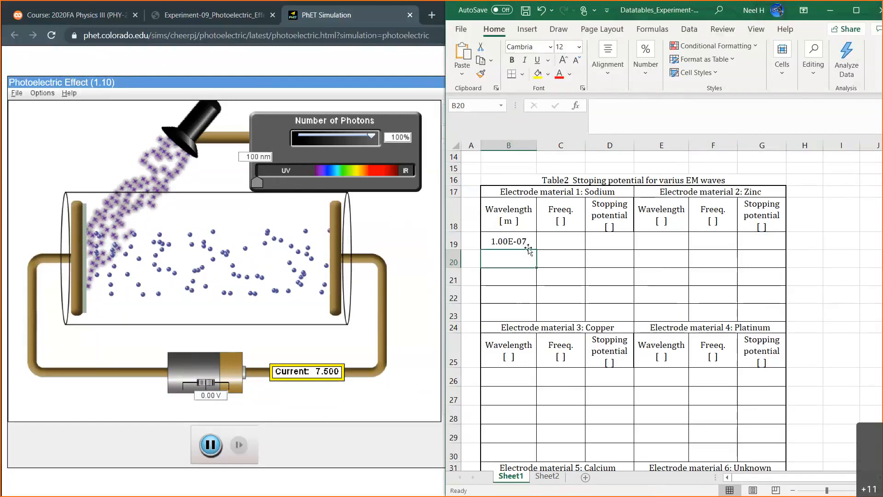
Add the unit Hz inside the brackets of sodium's Freeq. header in cell C18.
click(559, 242)
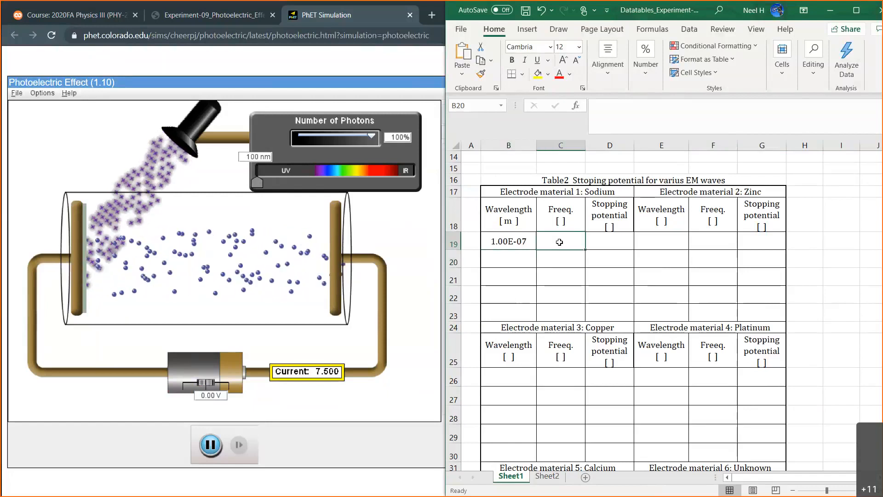
click(560, 219)
click(598, 117)
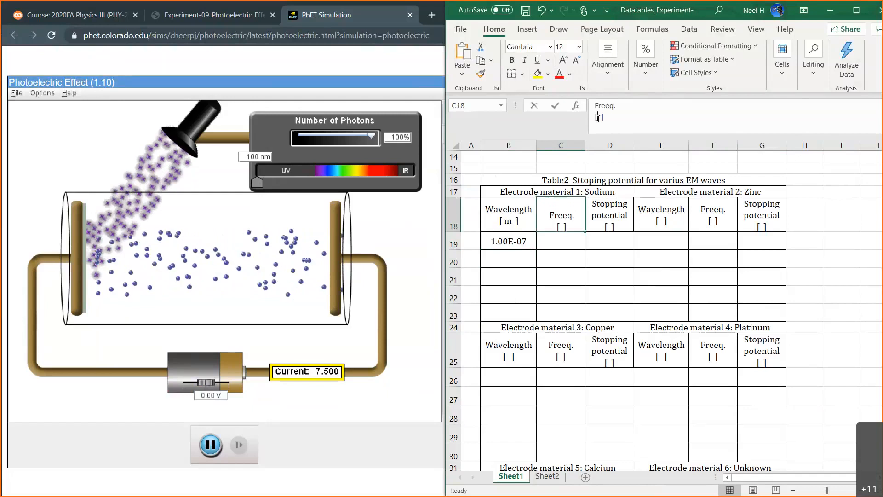
text(Hz)
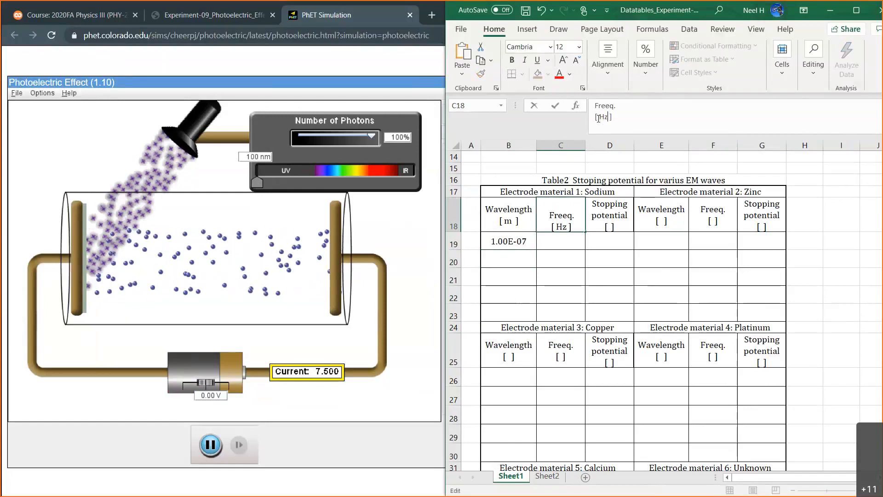
key(Return)
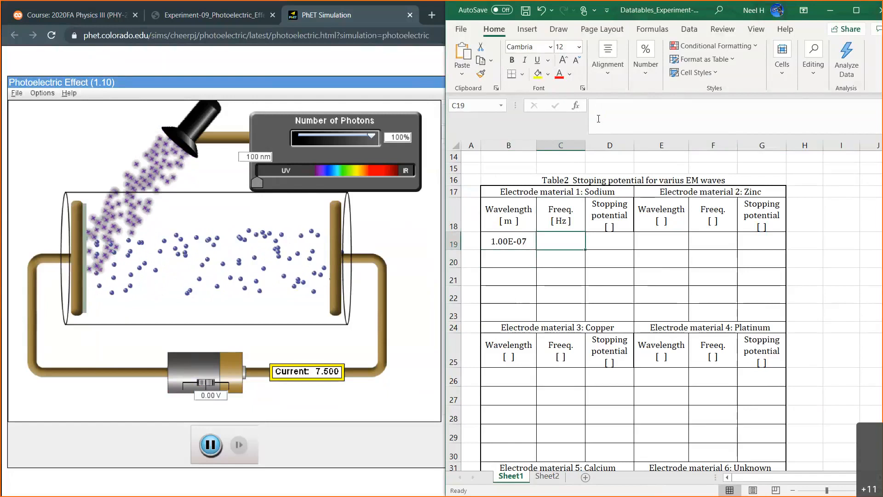
Enter the formula =2.99*10^8/B19 in C19 to calculate sodium's frequency from its wavelength.
text(=)
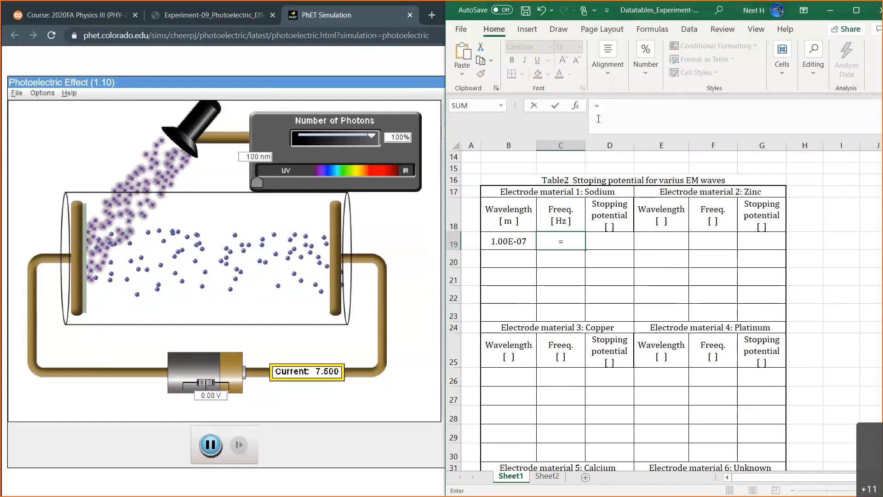
text(2.99*108)
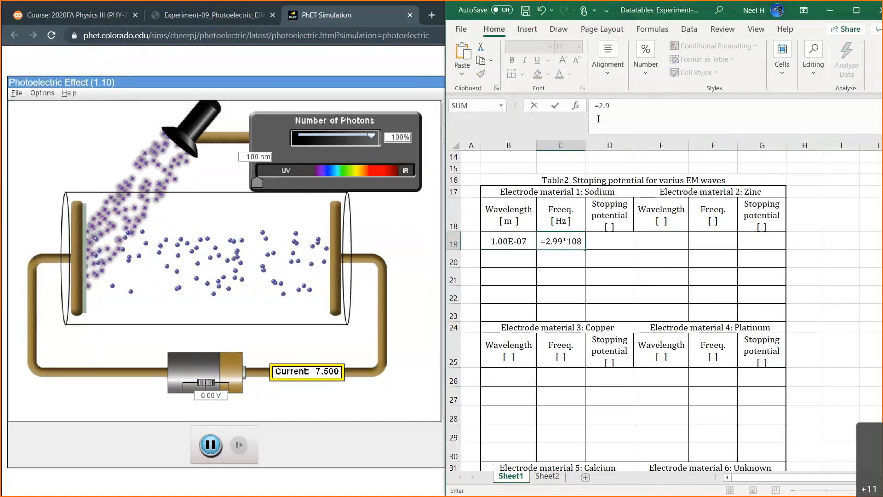
key(BackSpace)
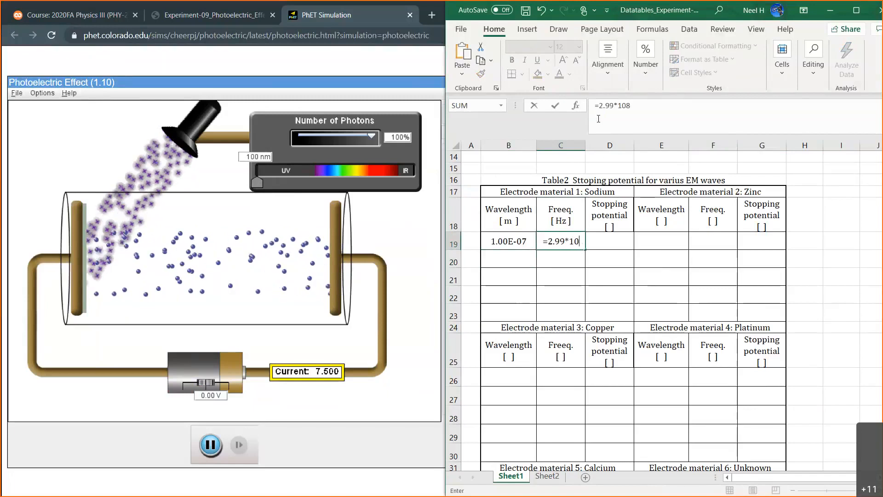
text(^)
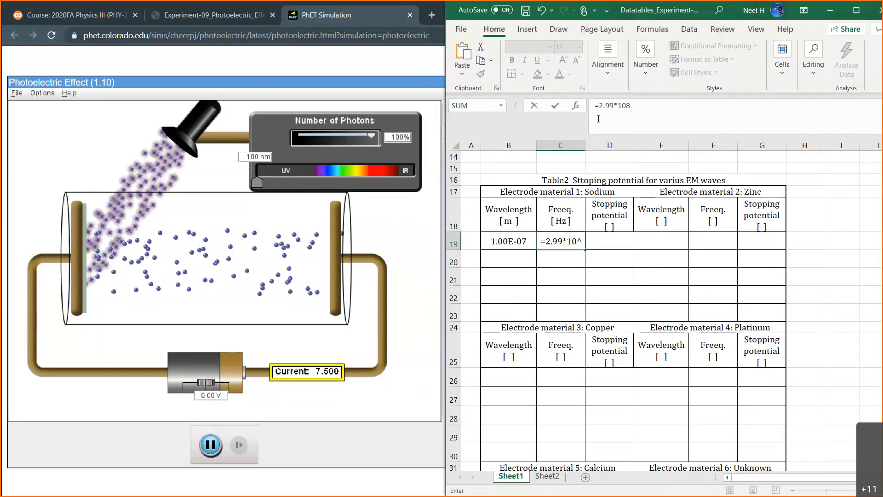
text(8/)
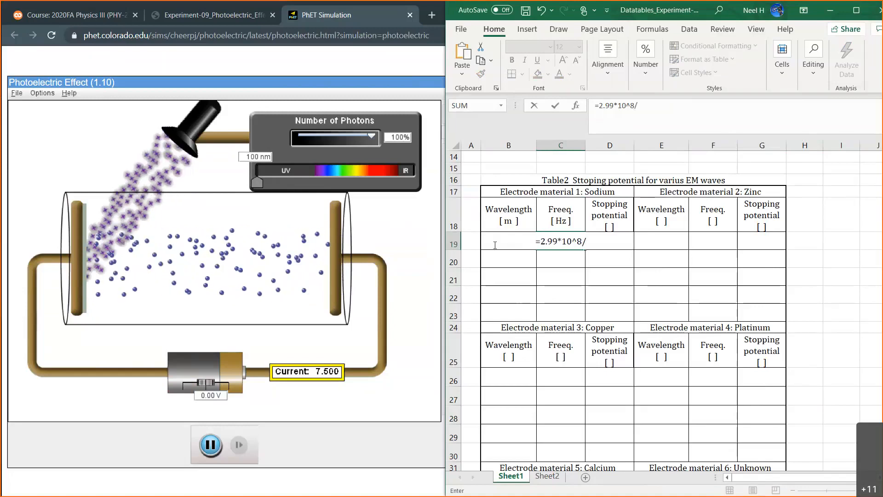
text(b19)
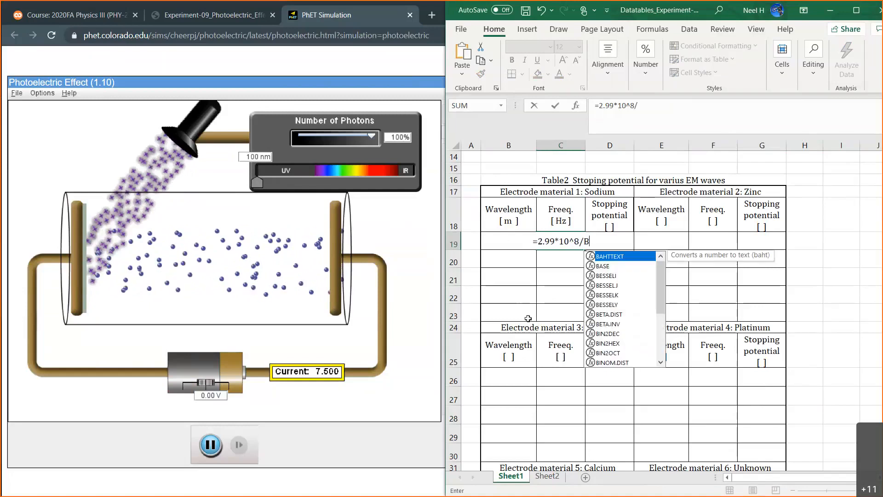
key(Return)
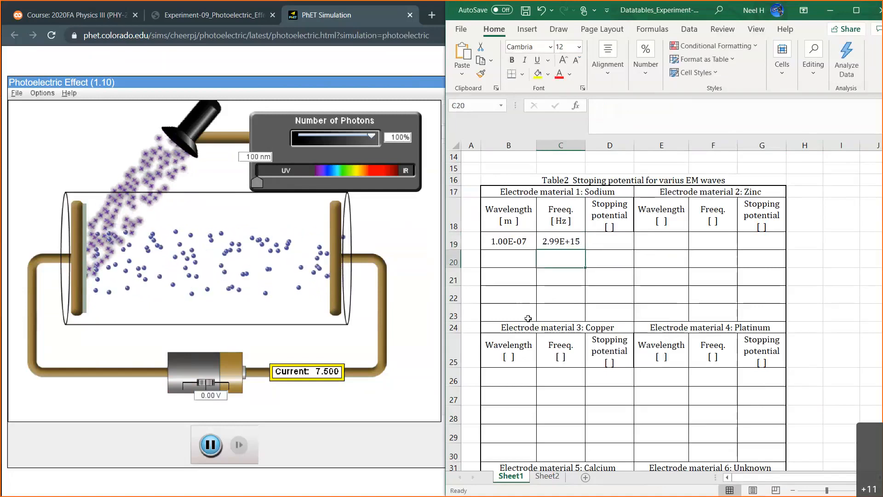
Copy the full text of sodium's frequency formula from cell C19.
click(569, 241)
drag(657, 106, 576, 97)
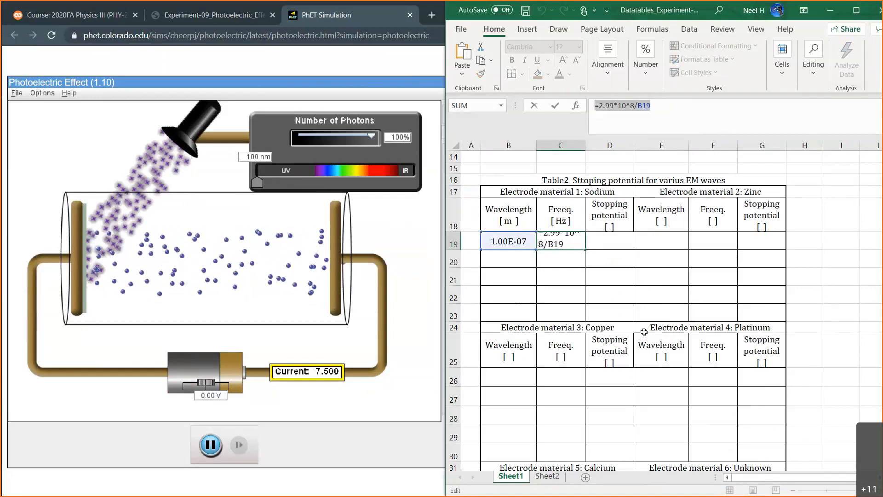
scroll(773, 282, down, 2)
scroll(773, 282, down, 3)
scroll(773, 282, up, 10)
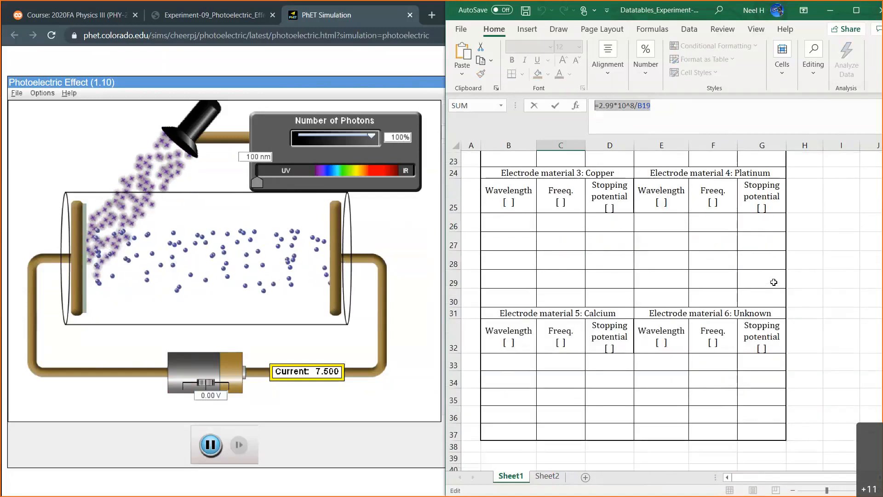
scroll(773, 282, down, 3)
scroll(773, 282, down, 1)
scroll(774, 282, up, 1)
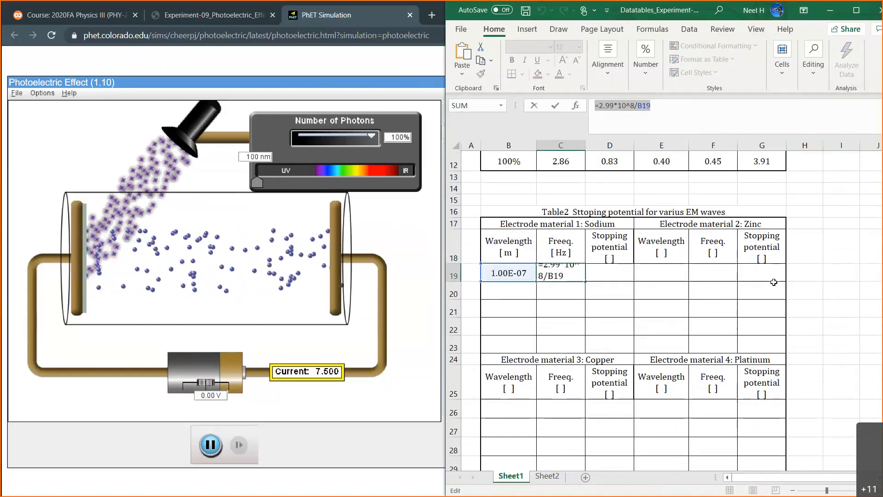
scroll(576, 320, down, 6)
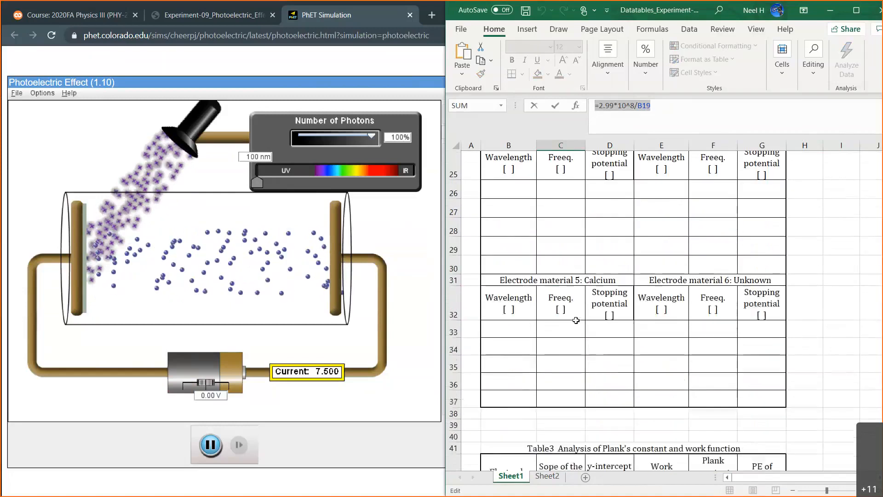
click(558, 302)
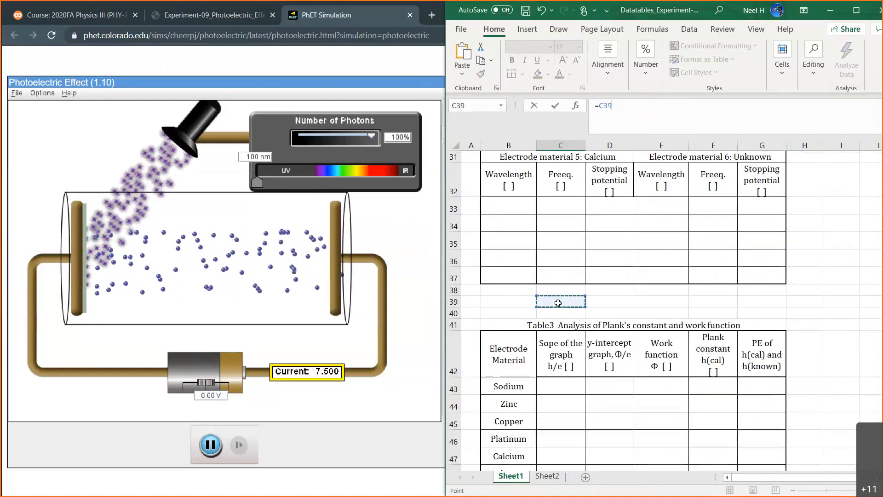
key(Escape)
text(freeq.)
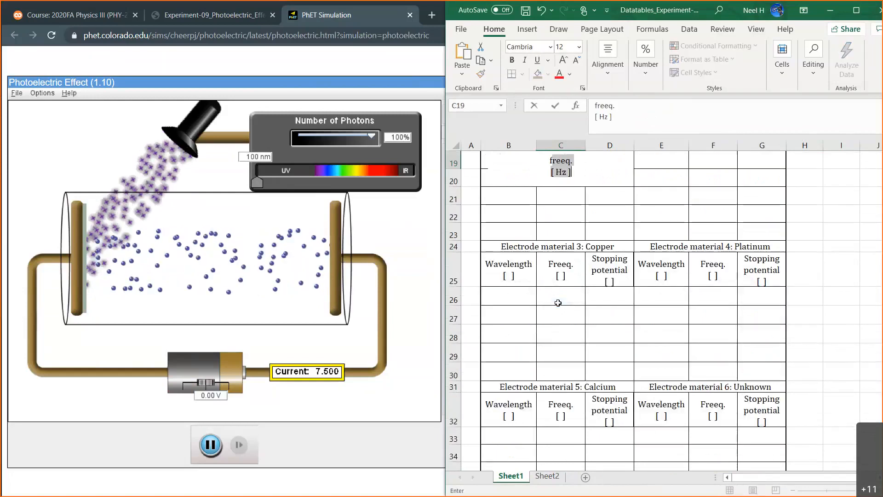
key(Escape)
Add the text note f=2.99*10^8/B19 in C39 between Table 2 and Table 3, and fill B39:D39 with yellow.
scroll(558, 299, down, 5)
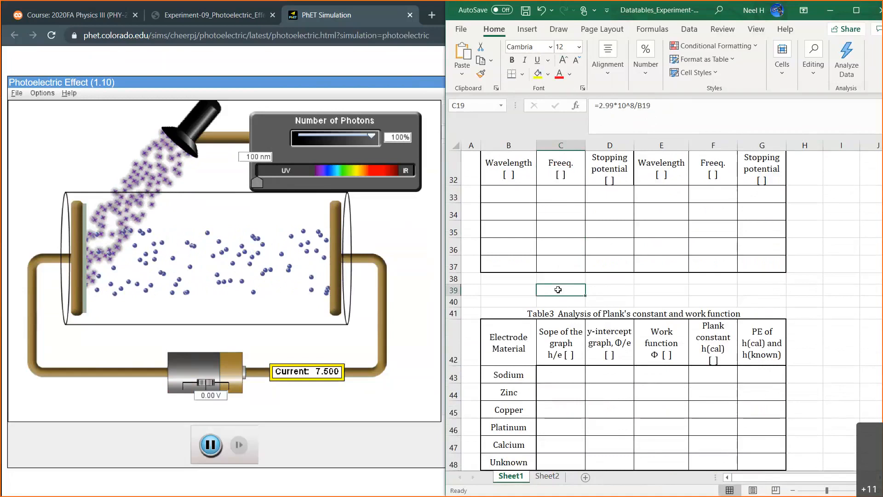
click(558, 290)
text(f)
key(ctrl+v)
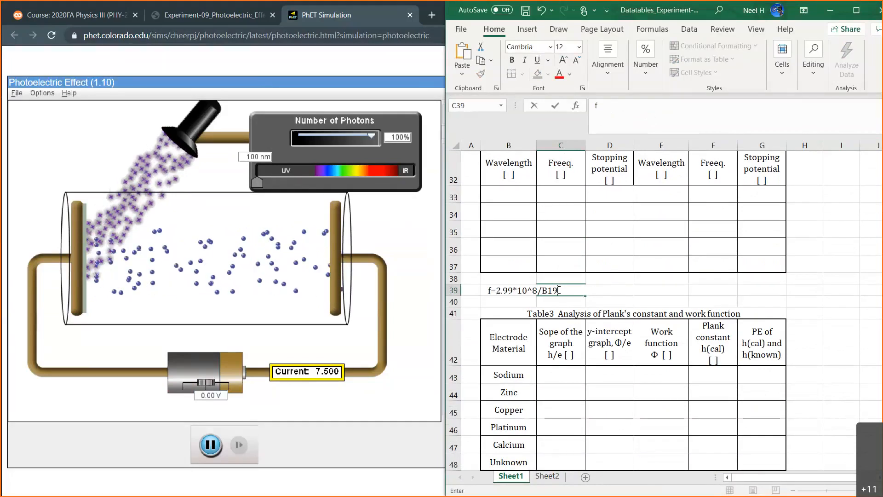
key(Return)
drag(526, 290, 604, 286)
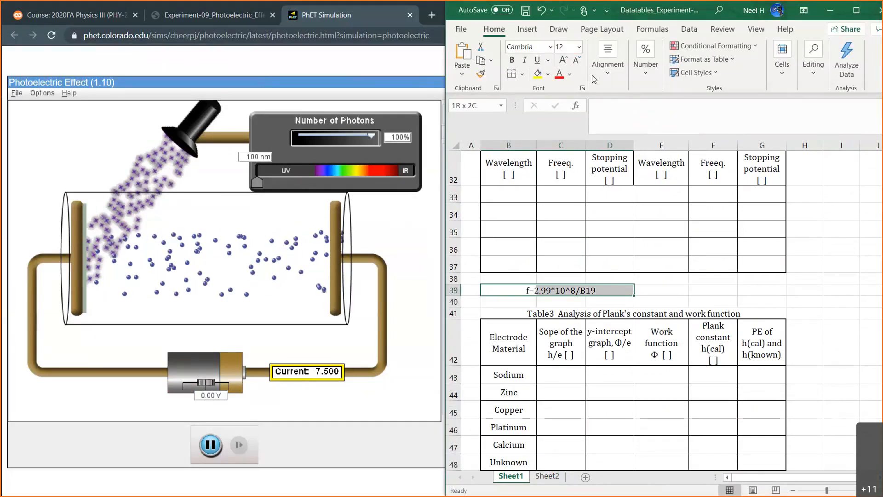
click(537, 74)
click(662, 282)
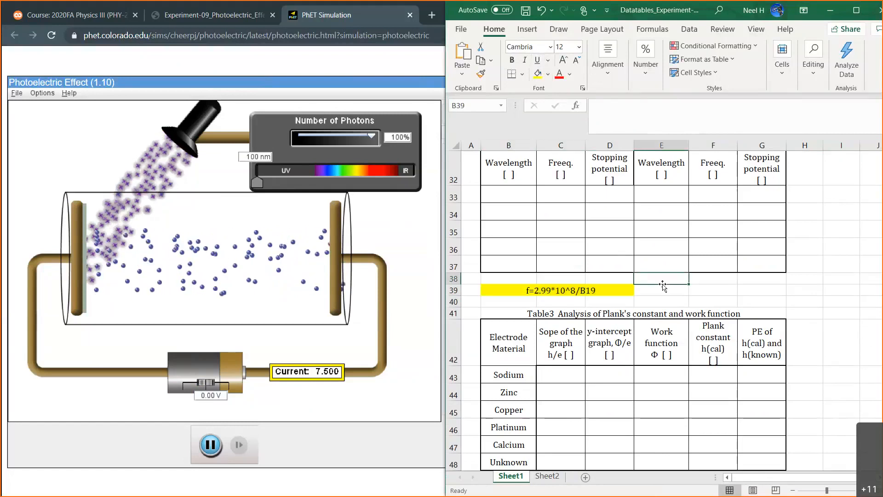
Add the unit V inside the brackets of sodium's Stopping potential header in cell D18.
scroll(662, 285, up, 3)
scroll(602, 247, up, 4)
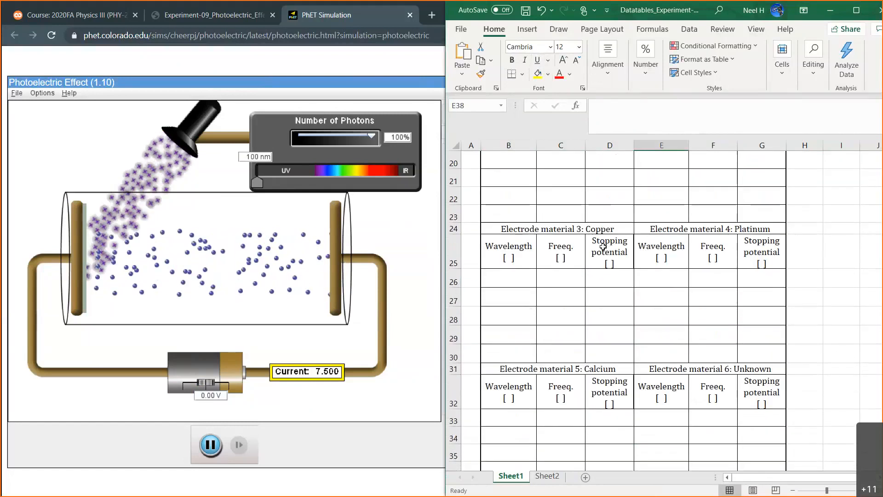
click(607, 235)
click(600, 127)
text(V)
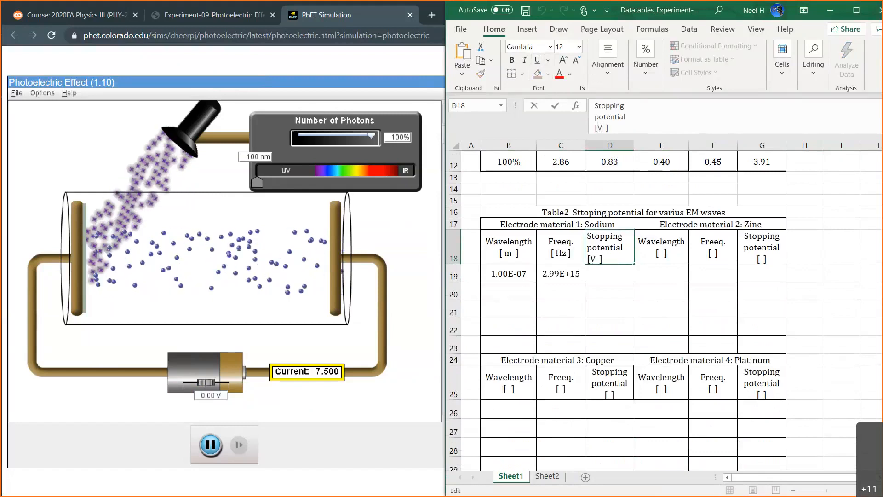
key(Return)
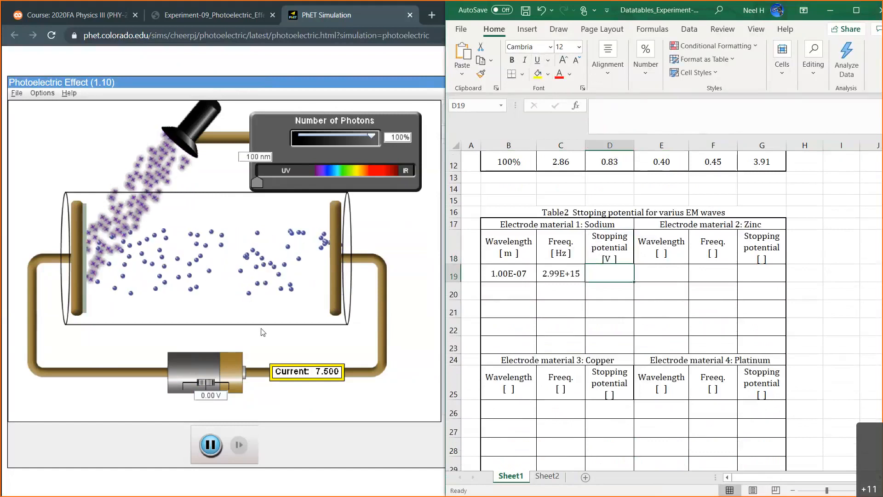
Switch to the PhET simulation and set the battery voltage to -5 V.
click(213, 398)
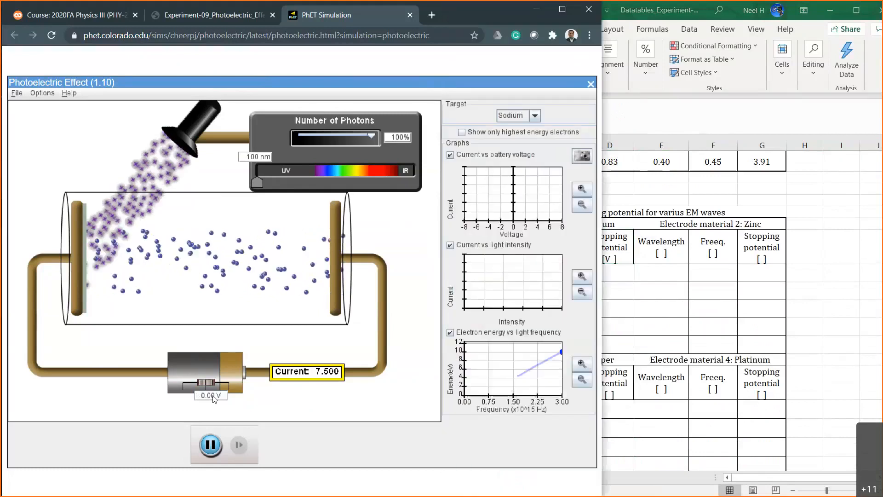
key(BackSpace)
key(BackSpace)
key(BackSpace)
key(BackSpace)
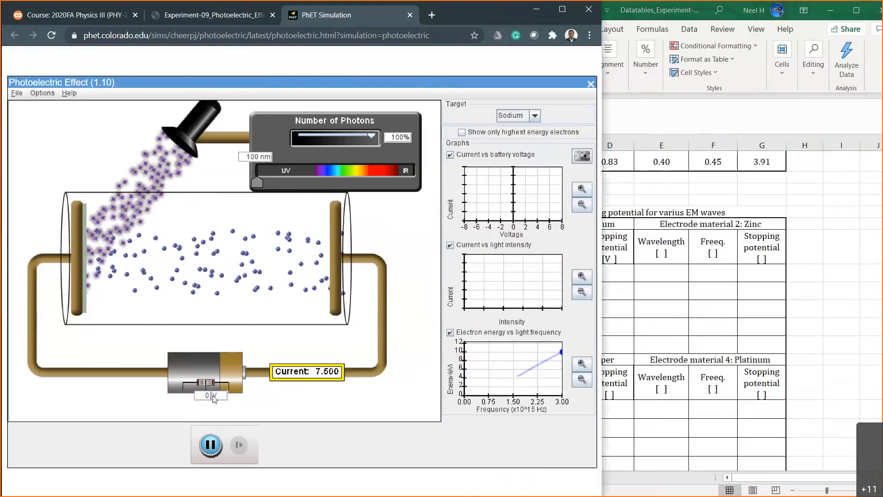
text(-5)
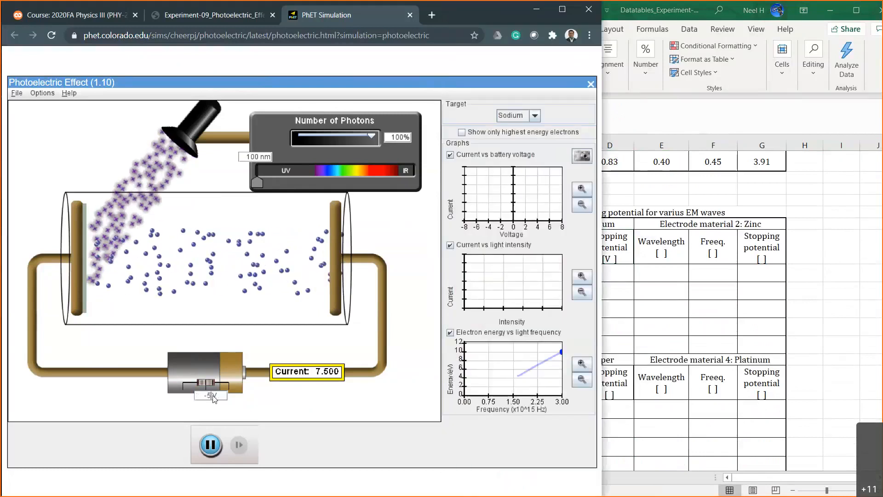
key(Return)
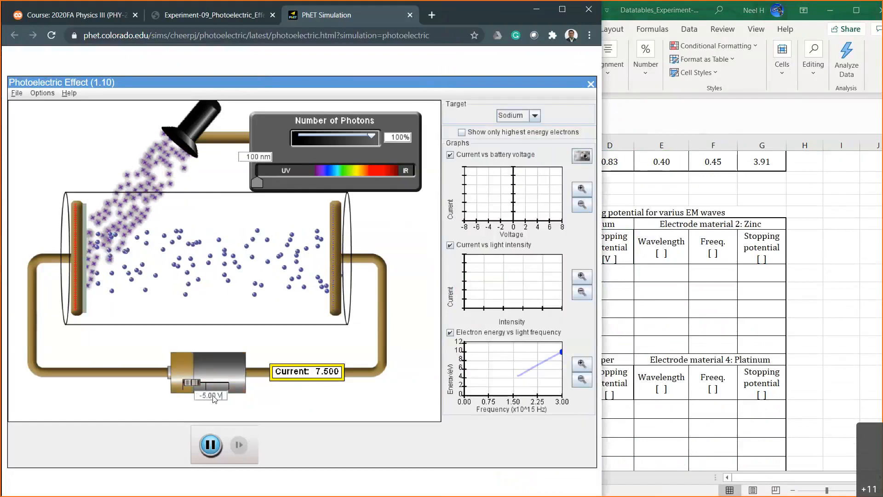
Set the simulation's battery voltage to -8 V for sodium at 100 nm.
key(BackSpace)
text(8)
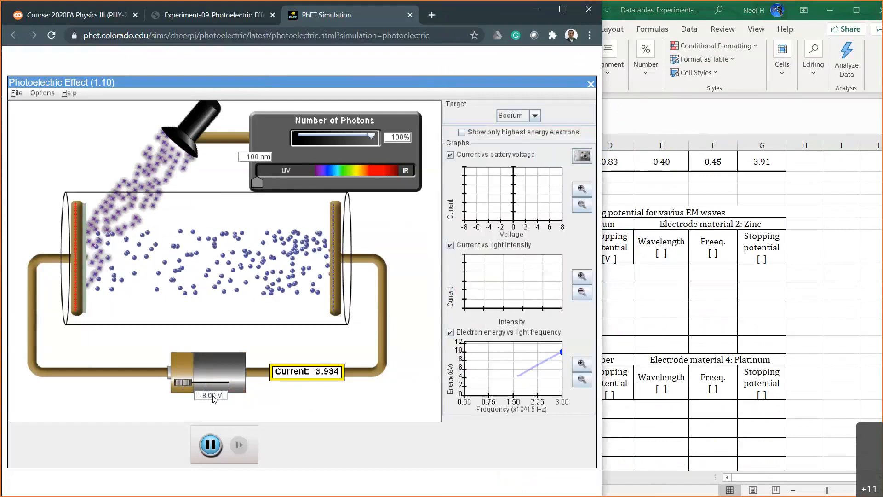
key(BackSpace)
key(BackSpace)
text(8)
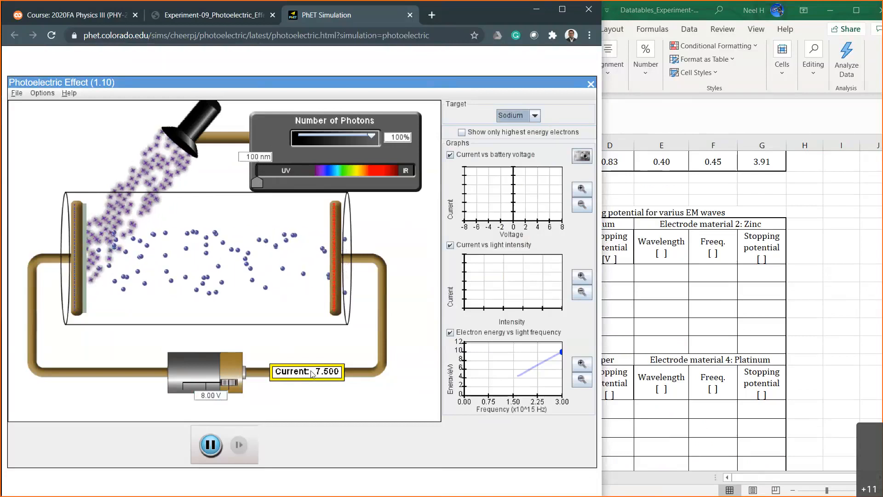
click(200, 396)
text(-)
key(Return)
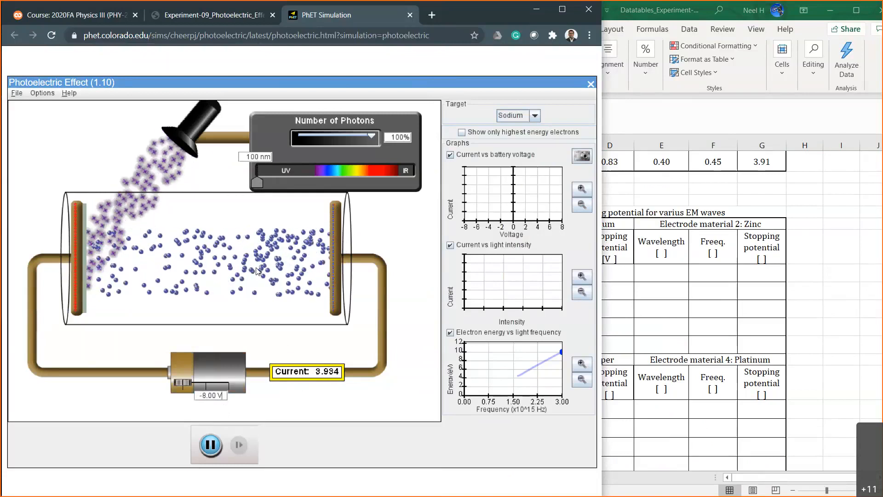
Show only the highest energy electrons and set the light wavelength to 152 nm for sodium.
click(461, 132)
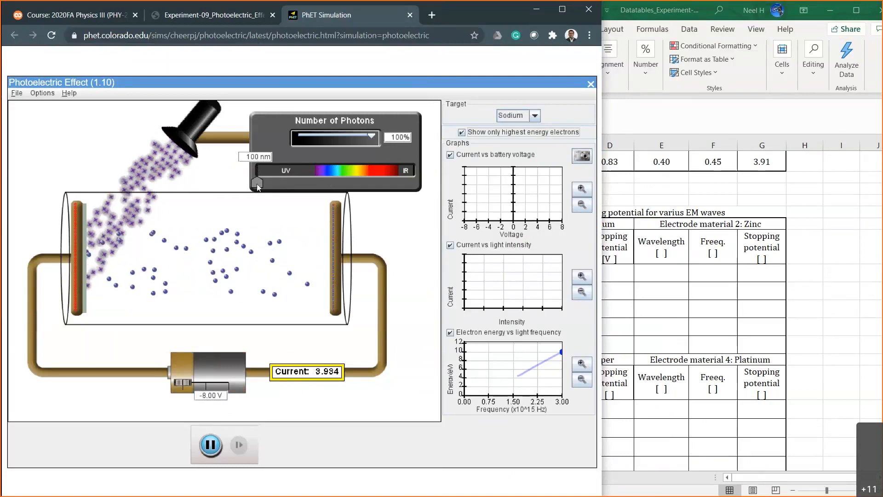
drag(257, 183, 271, 183)
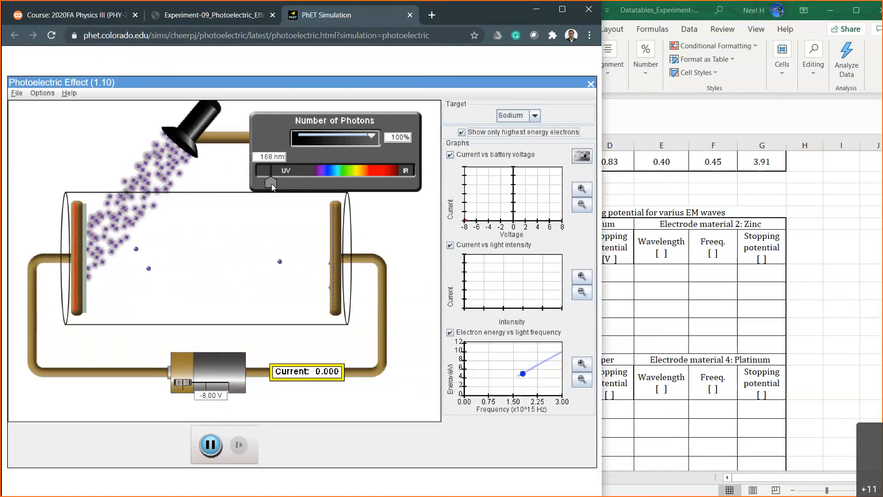
drag(271, 183, 264, 181)
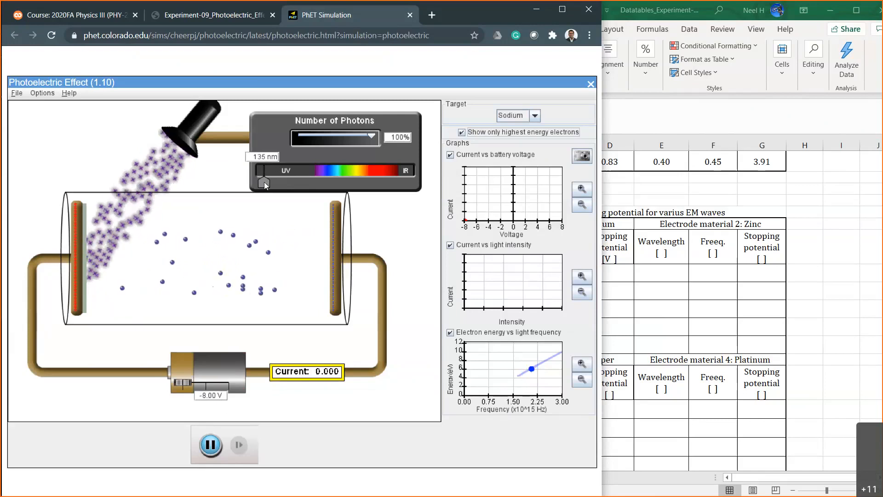
drag(264, 181, 267, 181)
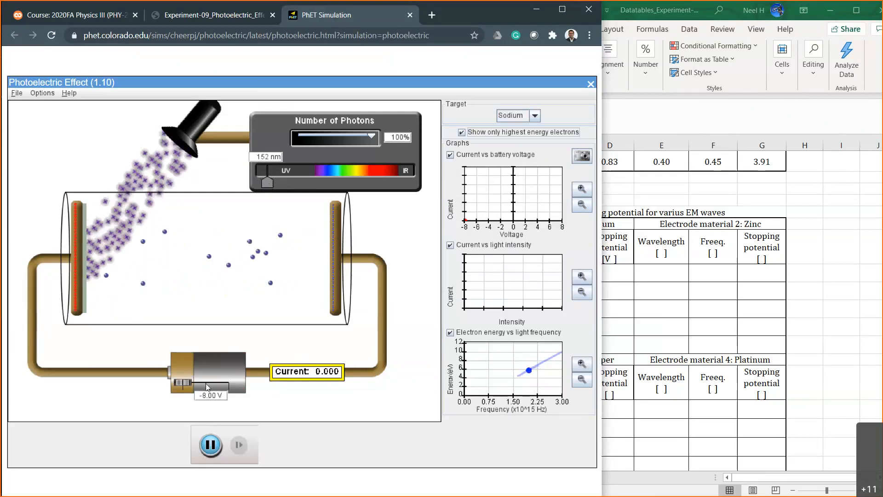
Try battery voltages of 0 V and -7 V for sodium at 152 nm.
click(210, 395)
double_click(211, 395)
text(0)
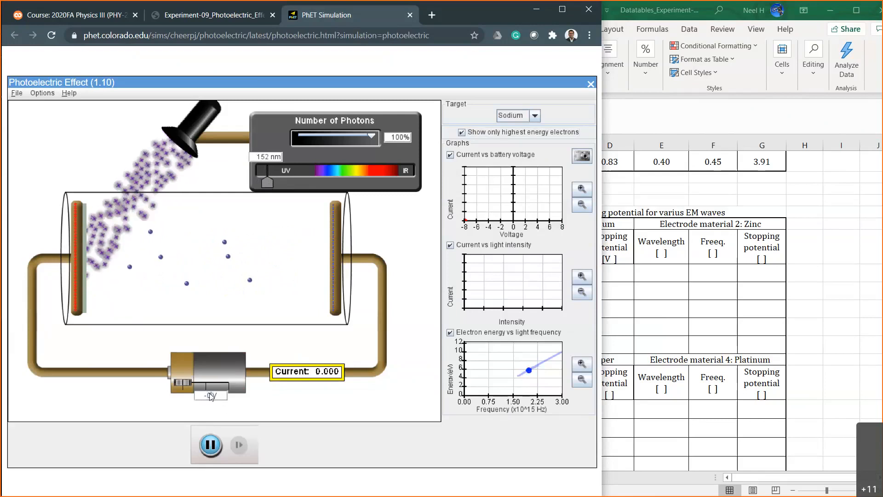
key(Return)
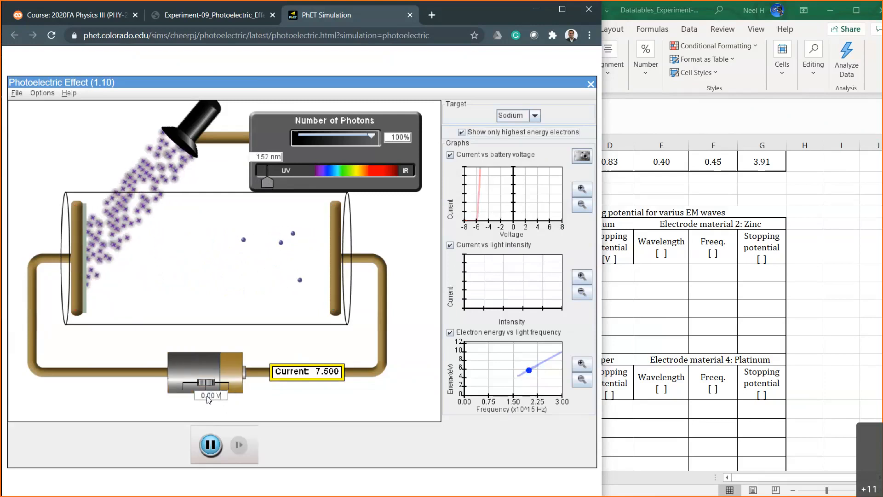
text(-7)
key(Return)
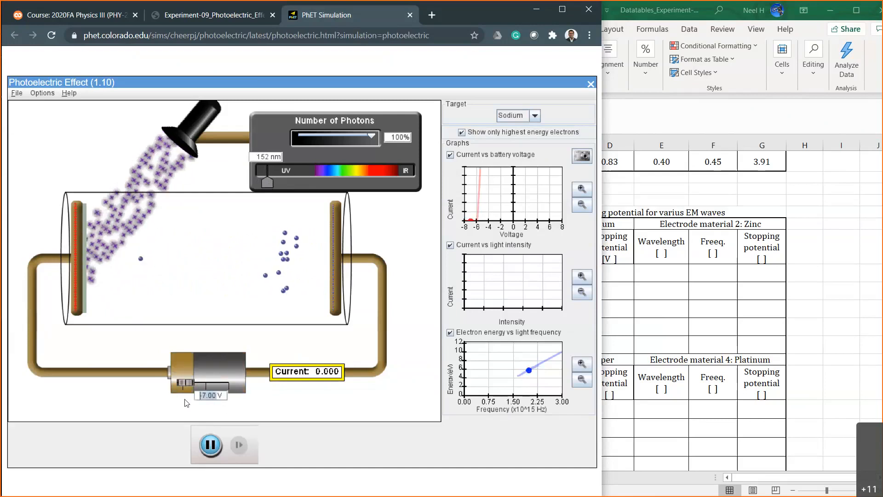
Reset the simulation's battery voltage to 0 V.
key(Delete)
key(Delete)
key(Delete)
key(Delete)
key(Delete)
text(0)
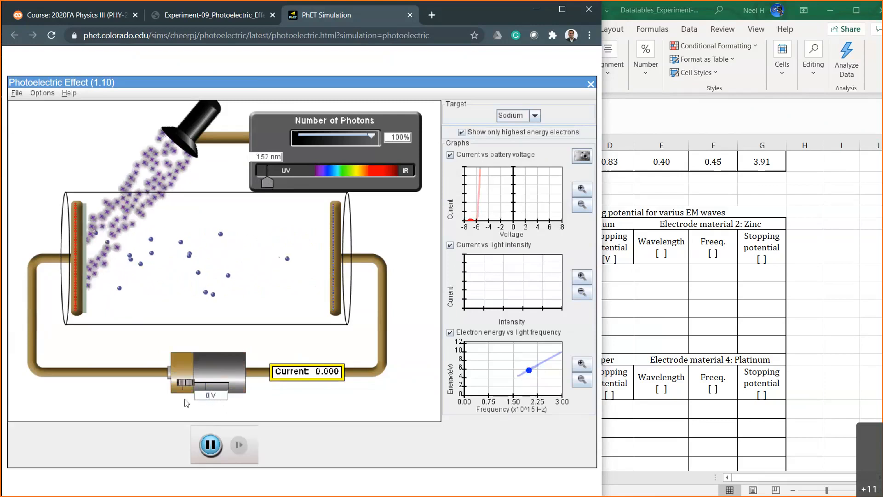
key(Return)
Switch to the Excel table and change sodium's wavelength in B19 to =152*10^-9.
click(676, 301)
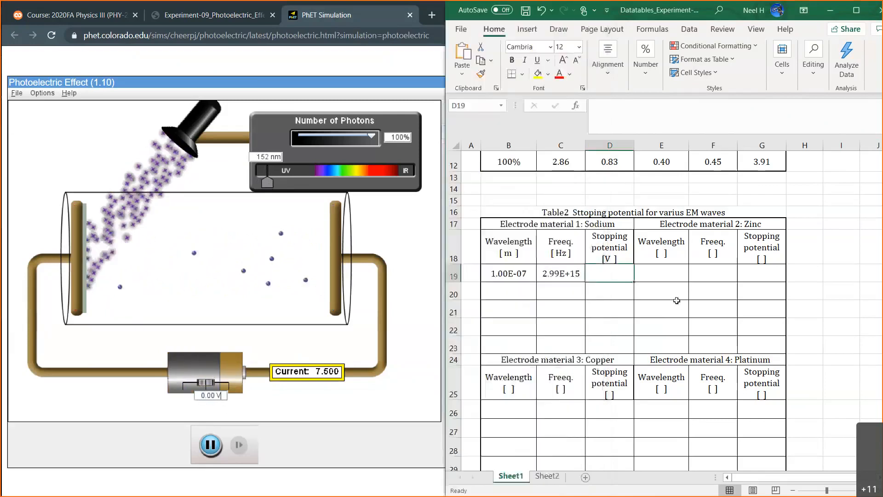
click(513, 273)
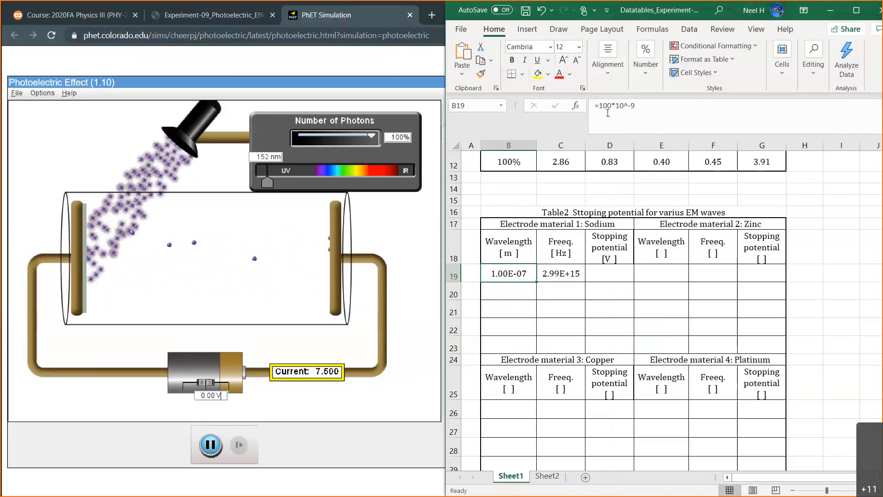
click(608, 106)
key(BackSpace)
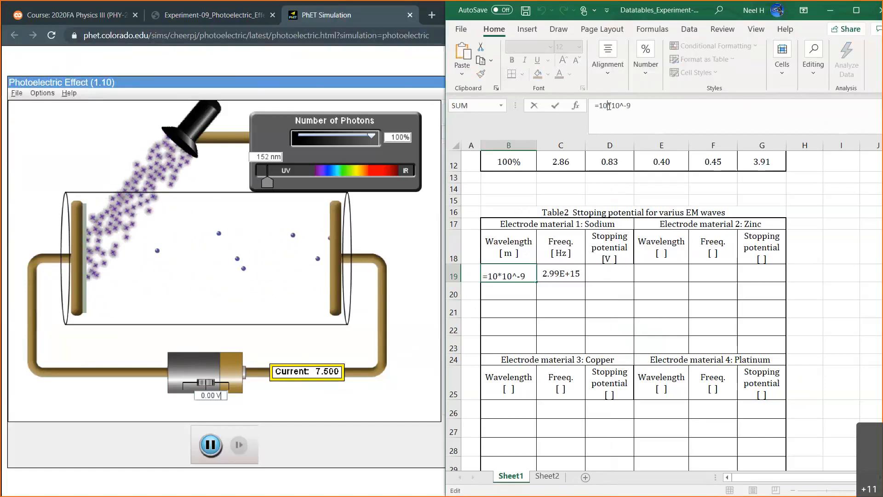
key(BackSpace)
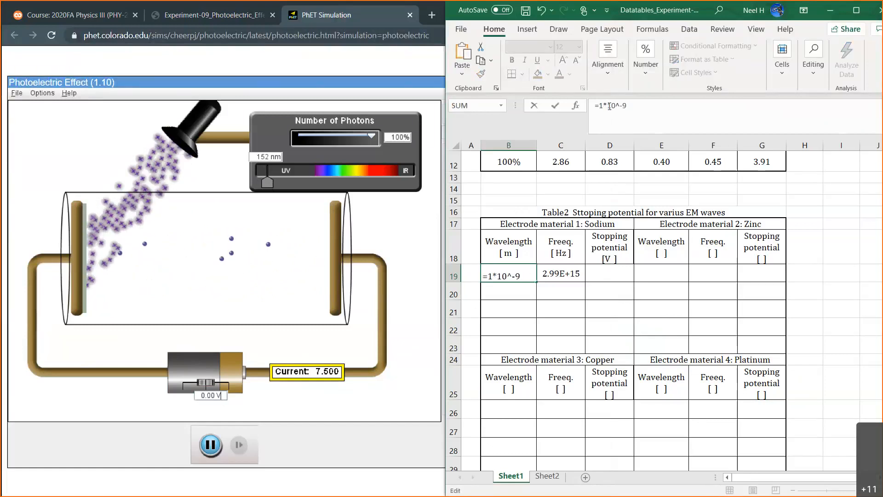
text(52)
key(Return)
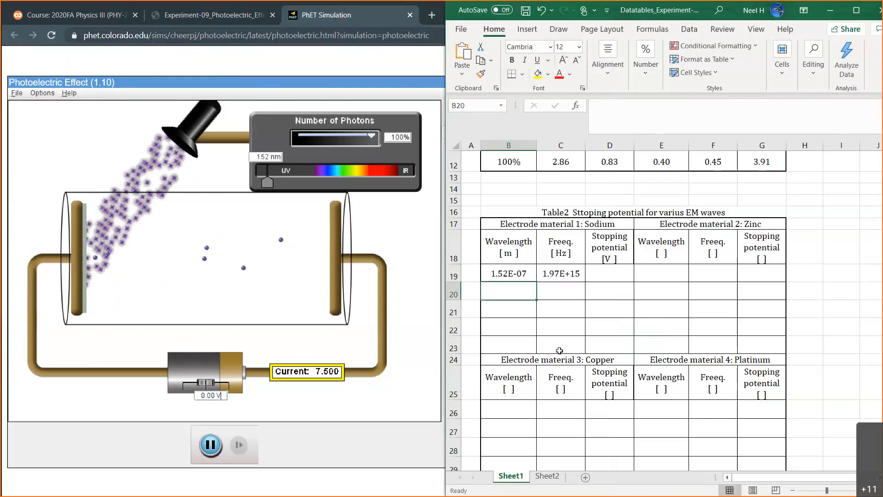
click(514, 273)
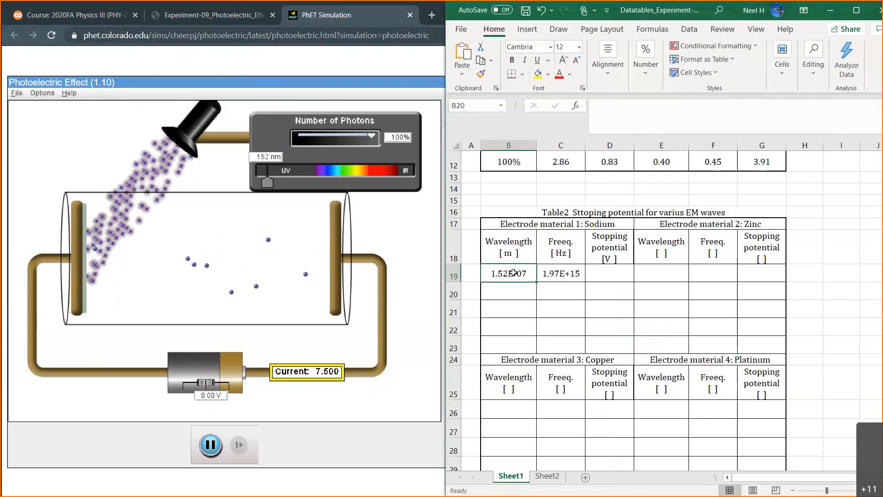
click(556, 274)
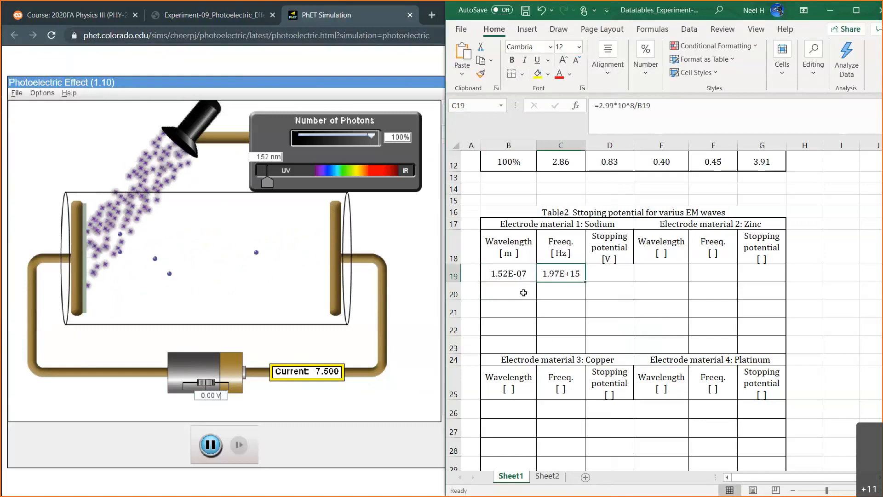
click(609, 273)
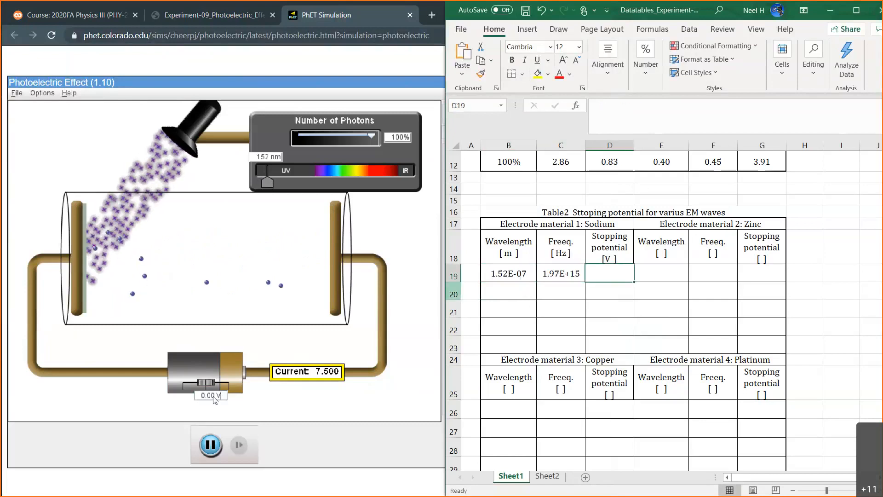
Switch to the PhET simulation and test battery voltages of -7 V and -6 V against the current reading.
click(213, 397)
key(BackSpace)
key(BackSpace)
key(BackSpace)
key(BackSpace)
text(-7)
key(Return)
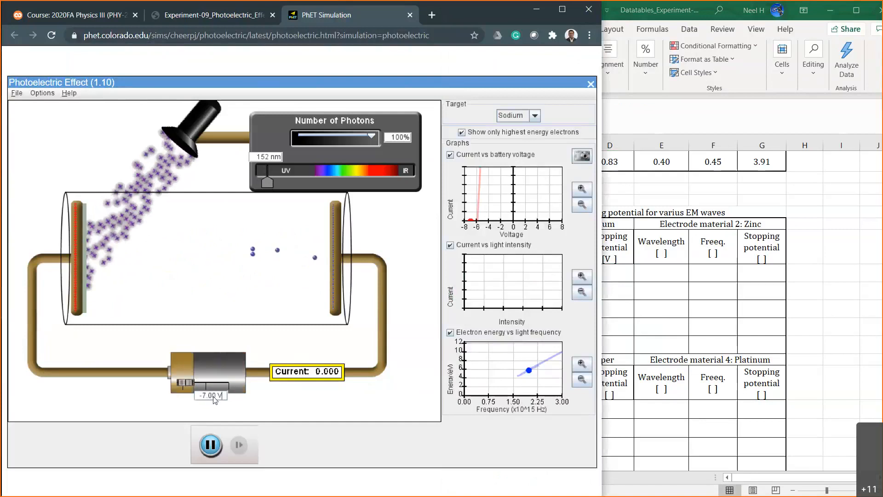
key(Left)
key(Left)
key(Left)
key(Left)
key(Left)
key(BackSpace)
text(6)
key(Return)
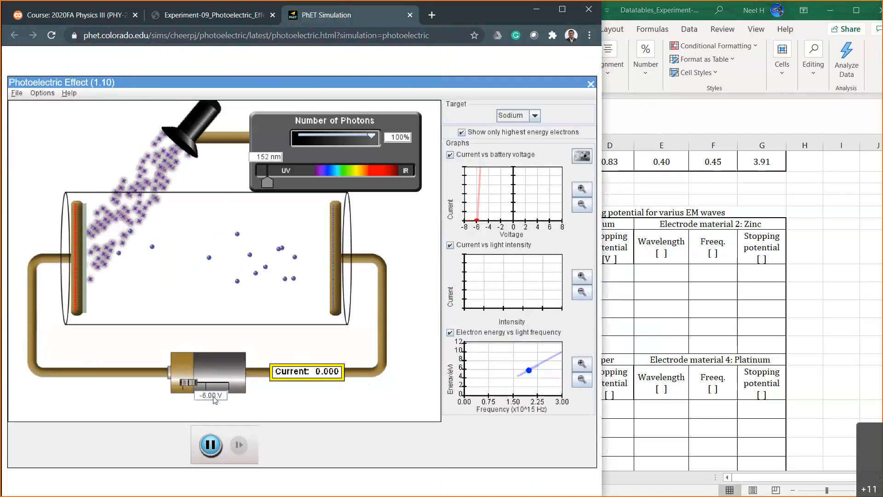
Test battery voltages of -5 V and -5.50 V against the current reading for sodium.
key(Left)
key(Left)
key(Left)
key(Left)
key(Left)
key(BackSpace)
text(5)
key(Return)
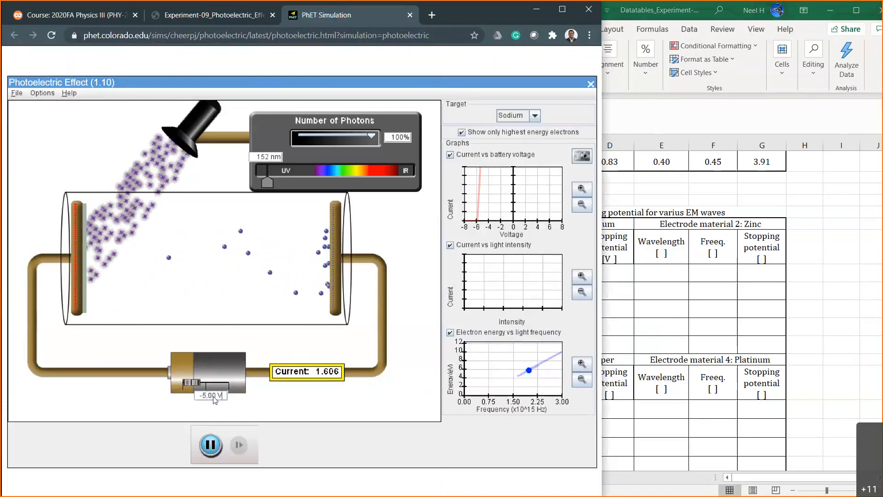
key(Left)
key(Left)
key(BackSpace)
key(BackSpace)
text(50)
key(Return)
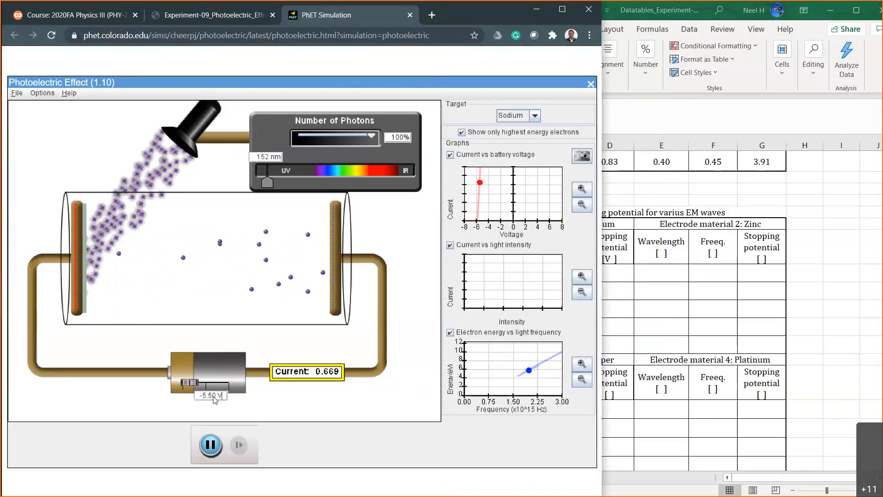
Test battery voltages of -5.90 V and -5.80 V to narrow down sodium's stopping potential.
key(Left)
key(Left)
key(BackSpace)
key(BackSpace)
text(90)
key(Return)
key(Left)
key(Left)
key(BackSpace)
key(BackSpace)
text(80)
key(Return)
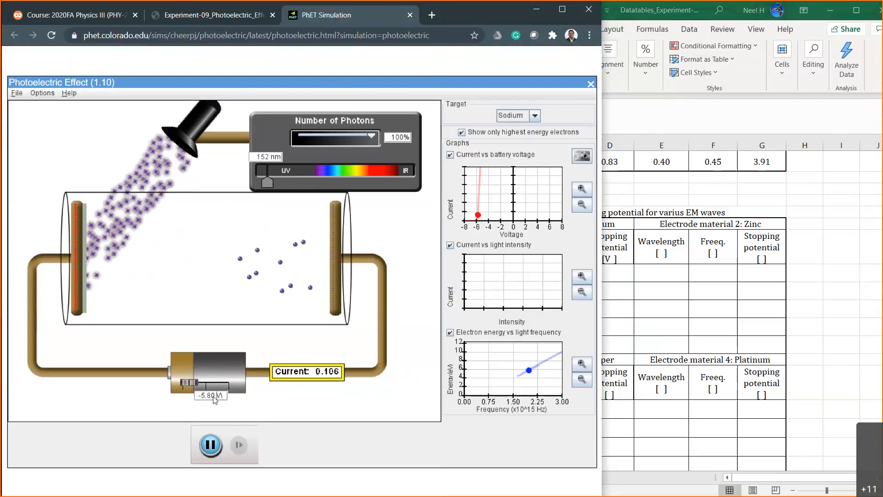
Test a battery voltage of -5.70 V against the current reading for sodium.
key(Left)
key(Left)
key(BackSpace)
key(BackSpace)
text(70)
key(Return)
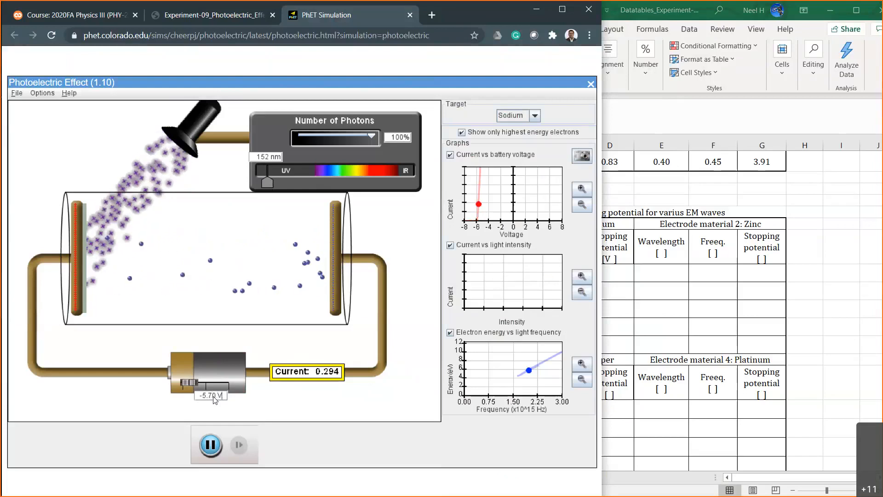
Test battery voltages of -5.85 V and -5.84 V to refine sodium's stopping potential to two decimals.
key(Left)
key(Left)
key(BackSpace)
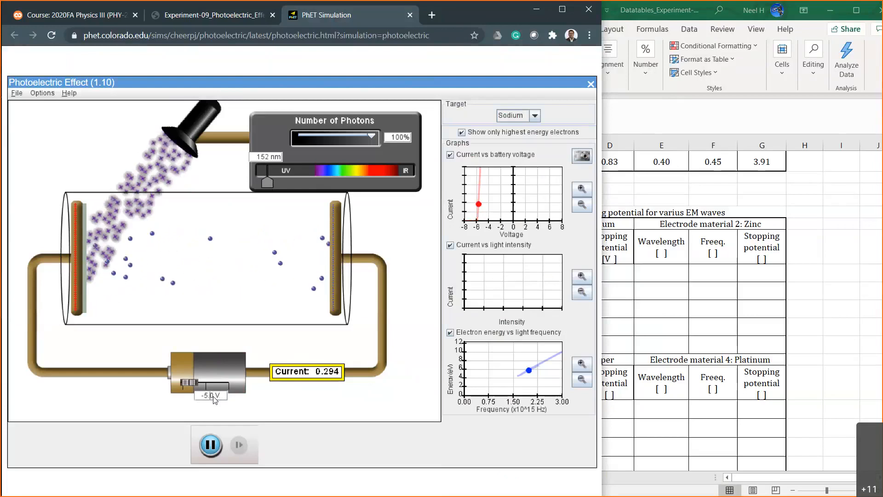
text(8)
text(5)
key(Return)
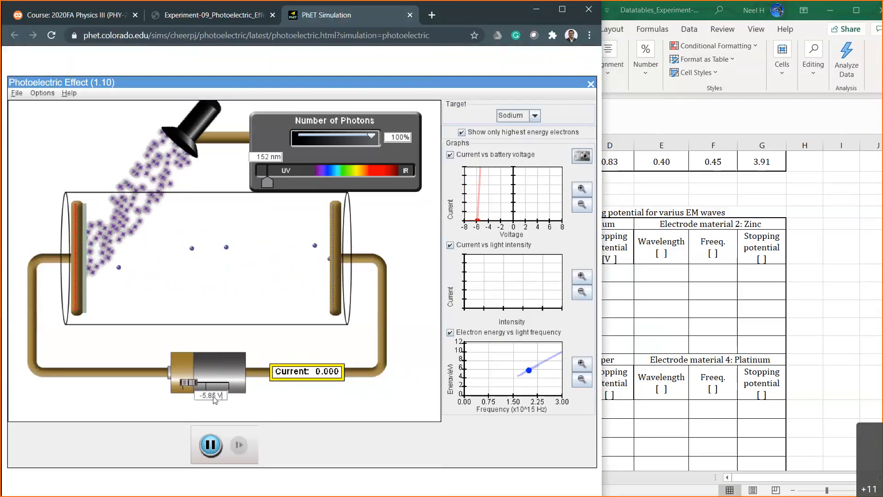
key(BackSpace)
text(3)
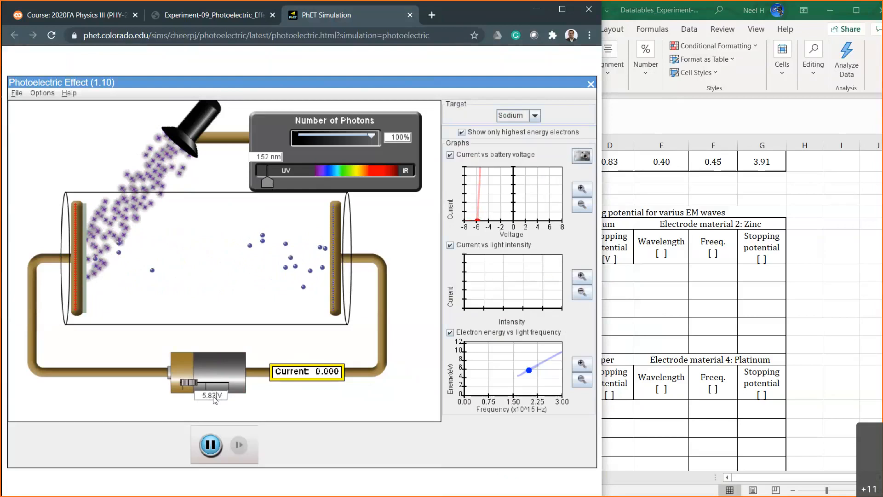
key(BackSpace)
key(Return)
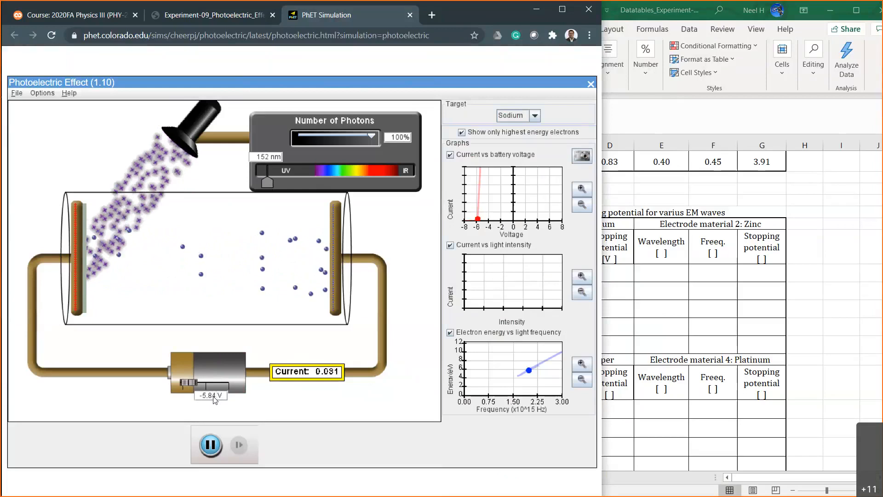
Set the battery voltage back to -5.85 V for sodium at 152 nm.
key(BackSpace)
key(BackSpace)
key(BackSpace)
text(5)
key(Return)
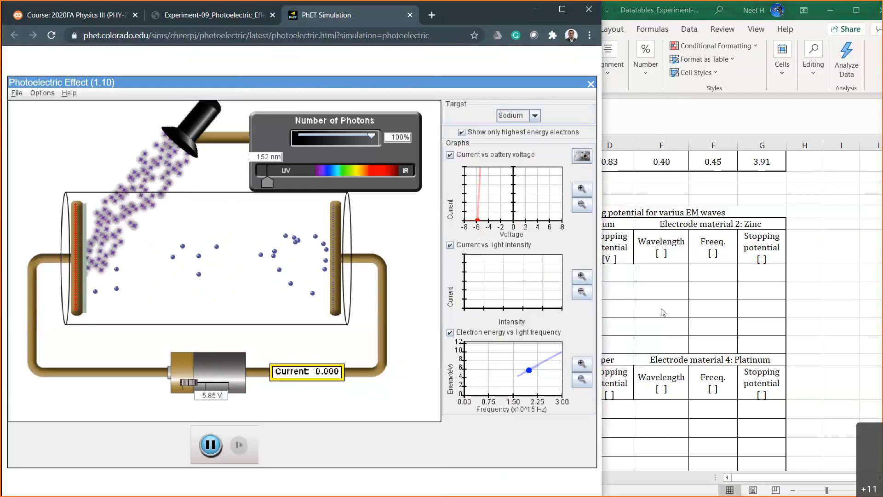
Switch to Excel and enter 5.85 as sodium's stopping potential in D19.
click(630, 290)
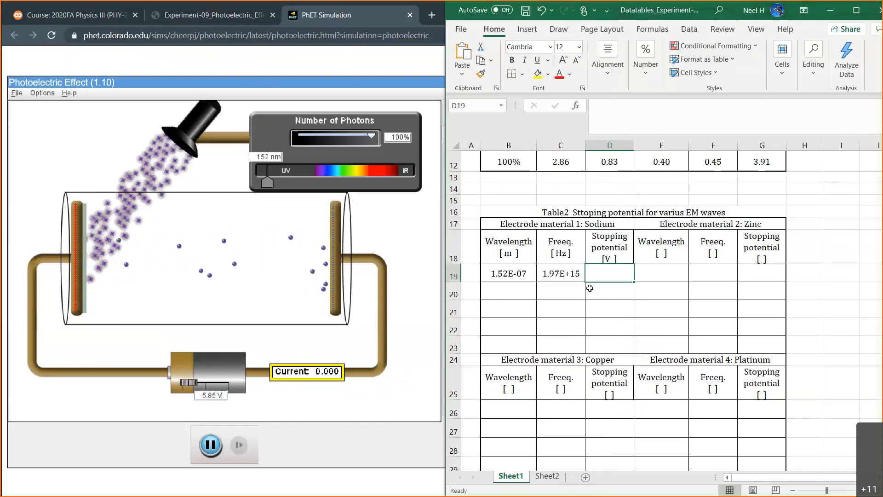
text(5.)
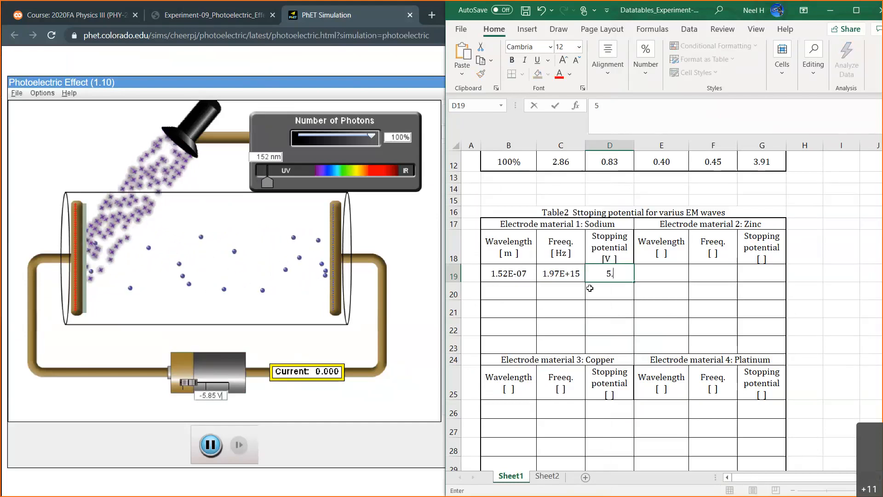
text(85)
key(Return)
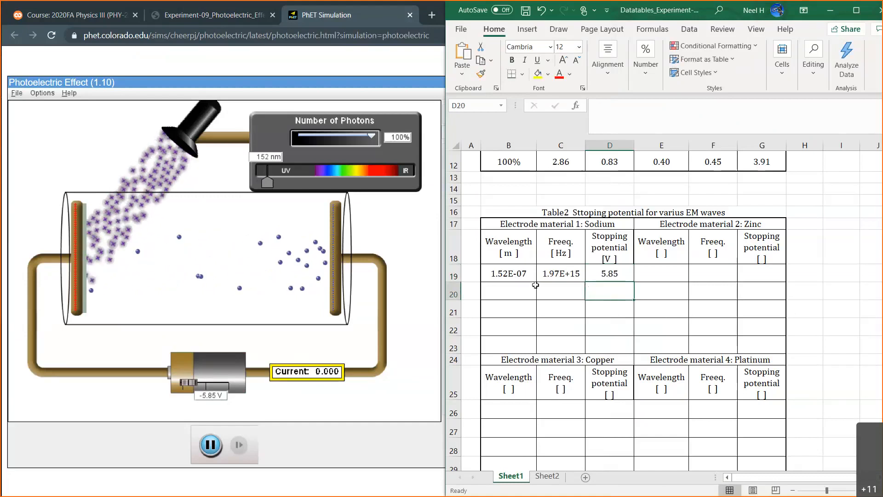
Review the handwritten equations for ΔV and hf on Sheet2 and switch back to the PhET simulation.
click(501, 287)
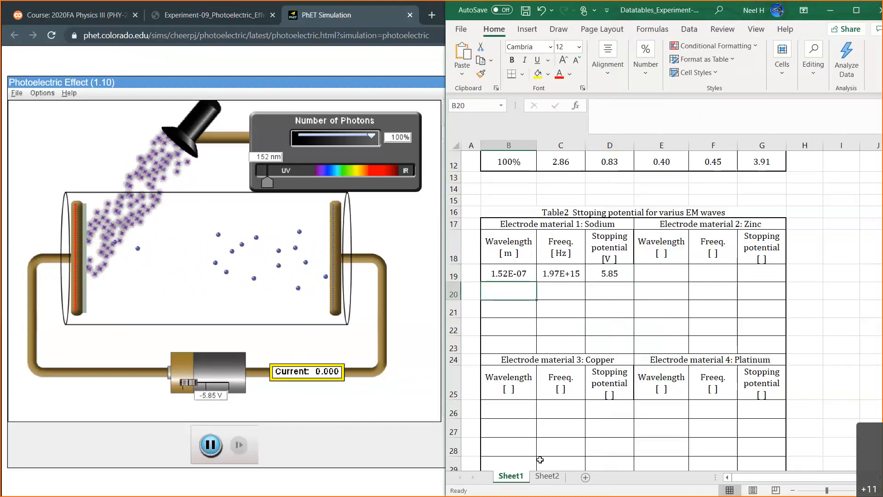
click(547, 475)
scroll(658, 407, up, 3)
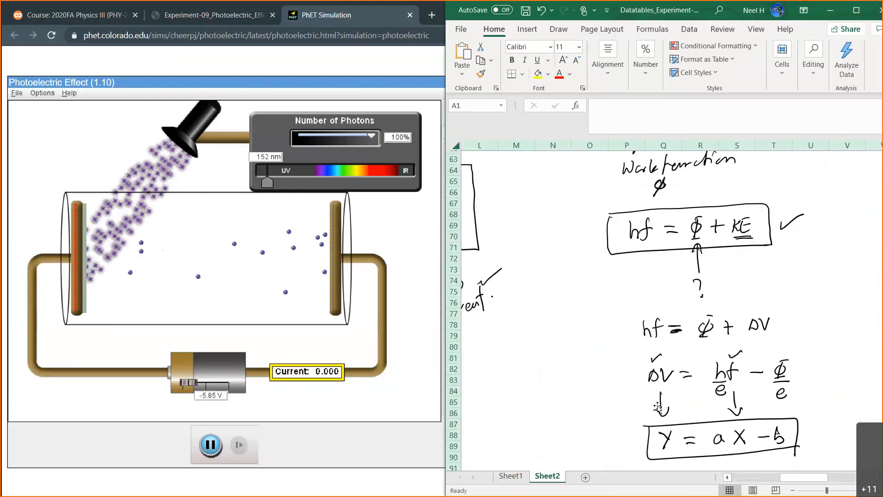
click(418, 268)
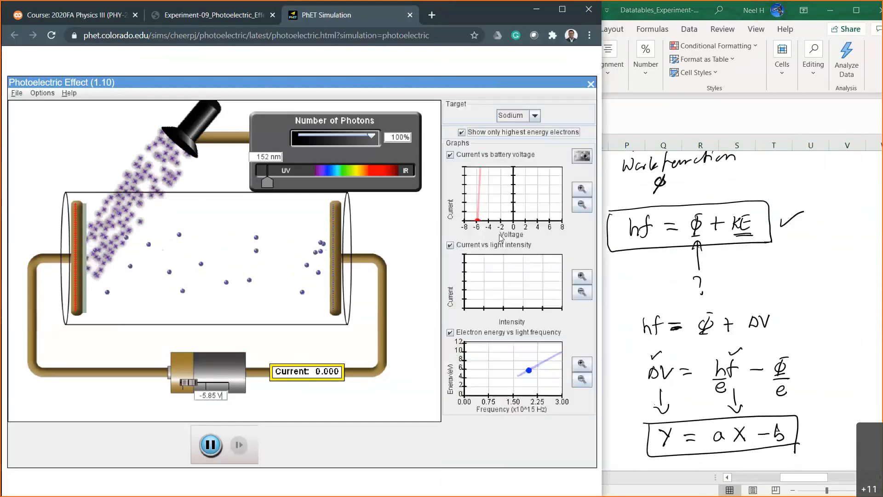
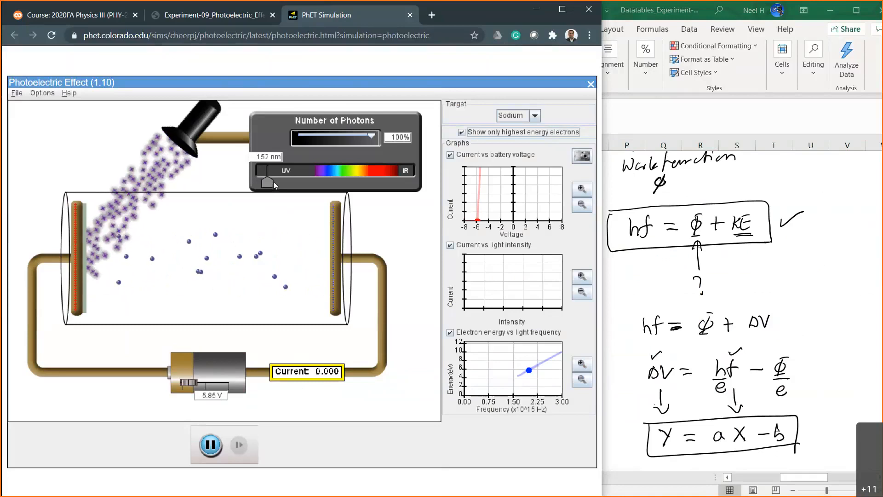
Switch to Excel, return to Sheet1 and select the wavelength cell B20 in Table 2.
click(633, 285)
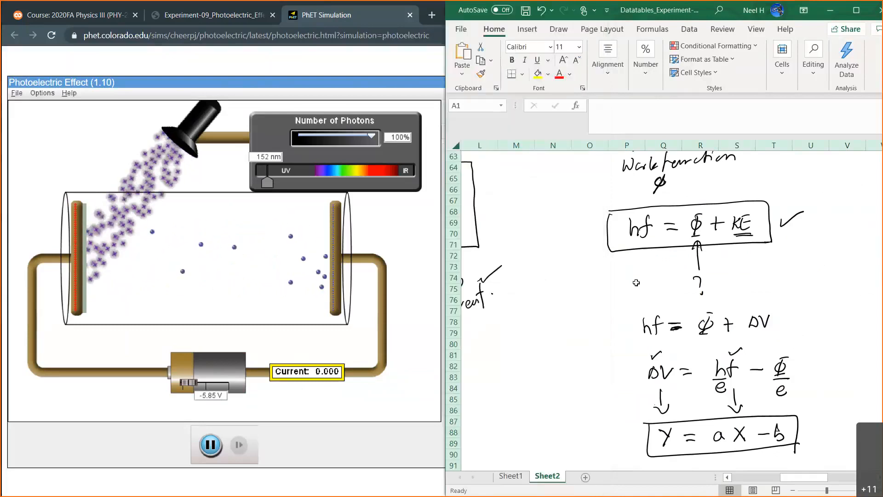
click(510, 475)
click(516, 295)
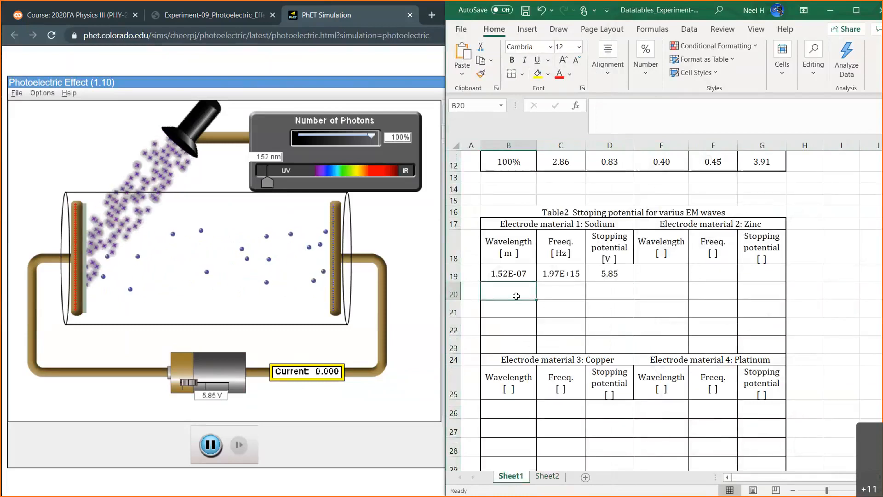
Switch back to the PhET simulation, set the light wavelength to 202 nm and the battery voltage to -2.00 V.
click(289, 183)
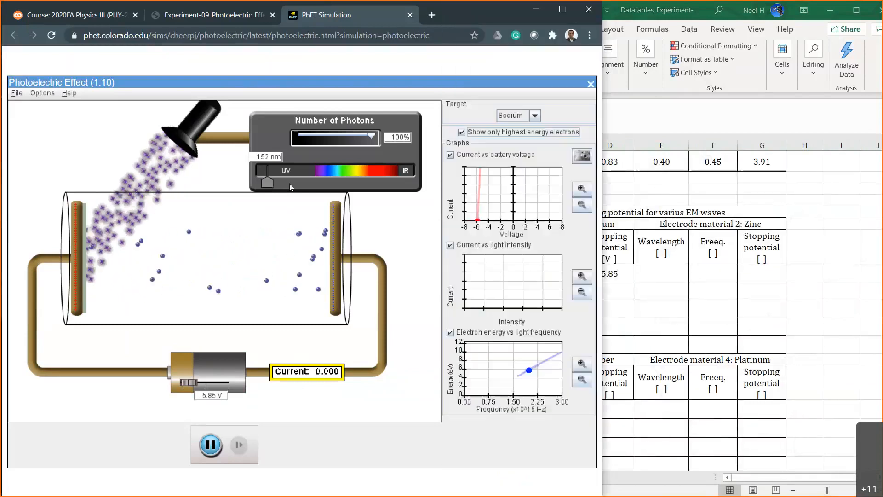
drag(267, 183, 278, 182)
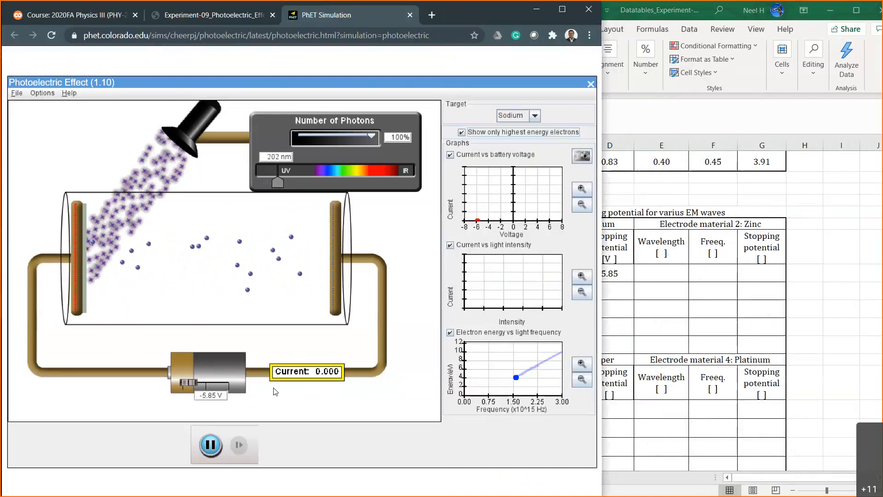
click(215, 395)
key(BackSpace)
key(BackSpace)
key(BackSpace)
key(BackSpace)
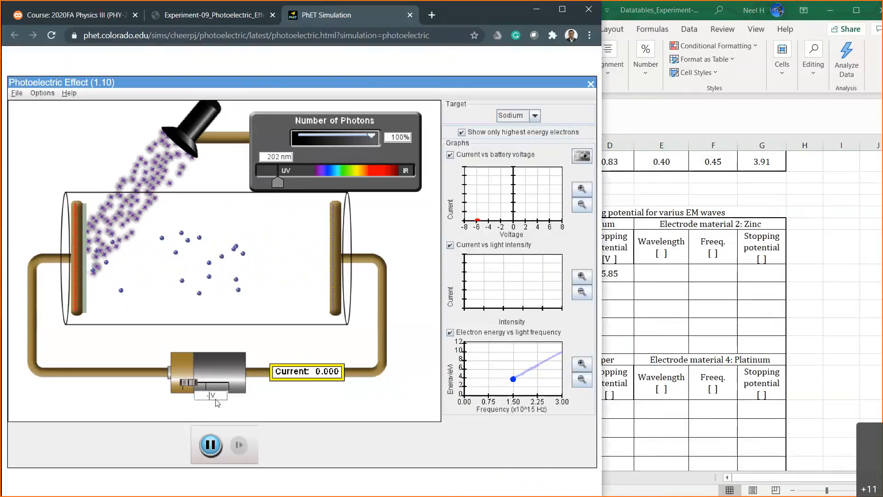
text(2)
key(Return)
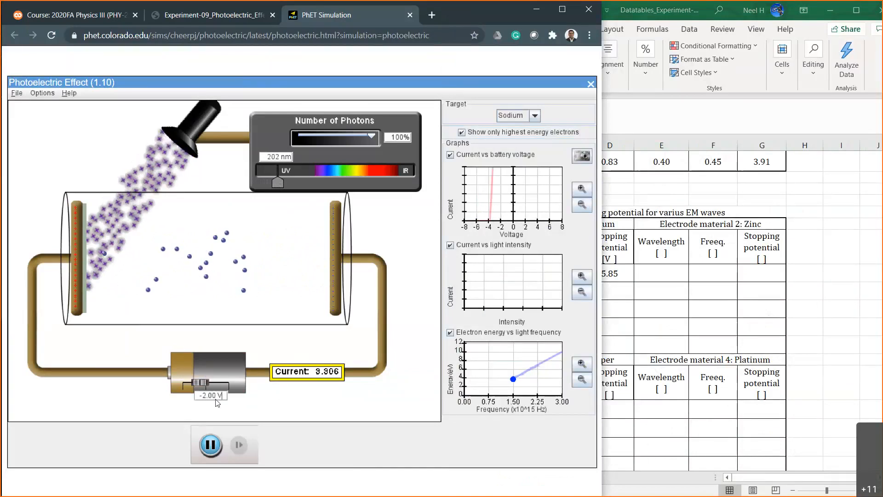
Test battery voltages of -3.00 V and -4.00 V to bracket sodium's stopping potential at 202 nm.
key(BackSpace)
text(3)
key(Return)
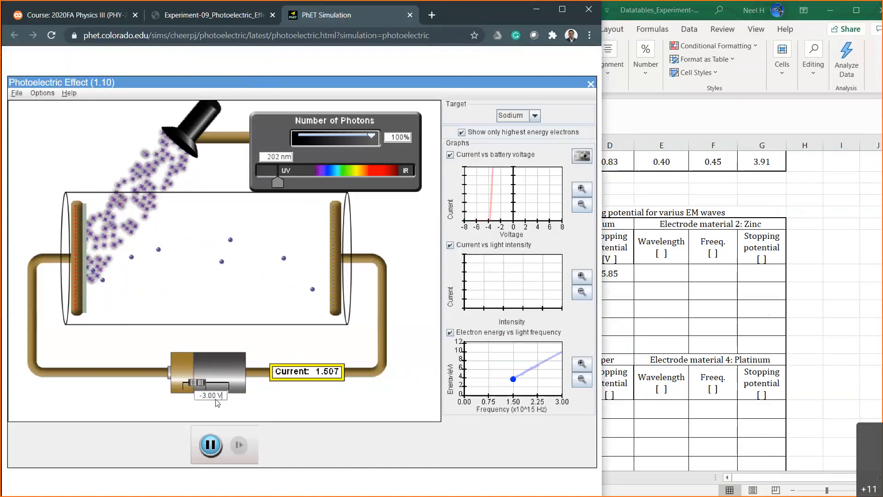
key(BackSpace)
text(4)
key(Return)
Test battery voltages of -3.50 V, -3.80 V and -3.90 V to narrow down sodium's stopping potential at 202 nm.
key(Left)
key(Left)
key(Left)
key(Left)
key(Left)
key(BackSpace)
text(3)
key(Right)
key(Right)
key(BackSpace)
text(5)
key(Return)
key(BackSpace)
text(8)
key(Return)
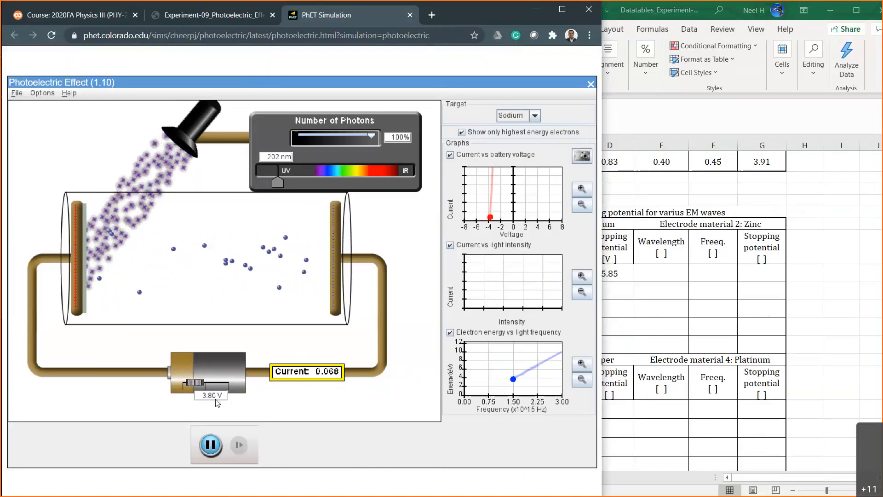
key(BackSpace)
text(9)
key(Return)
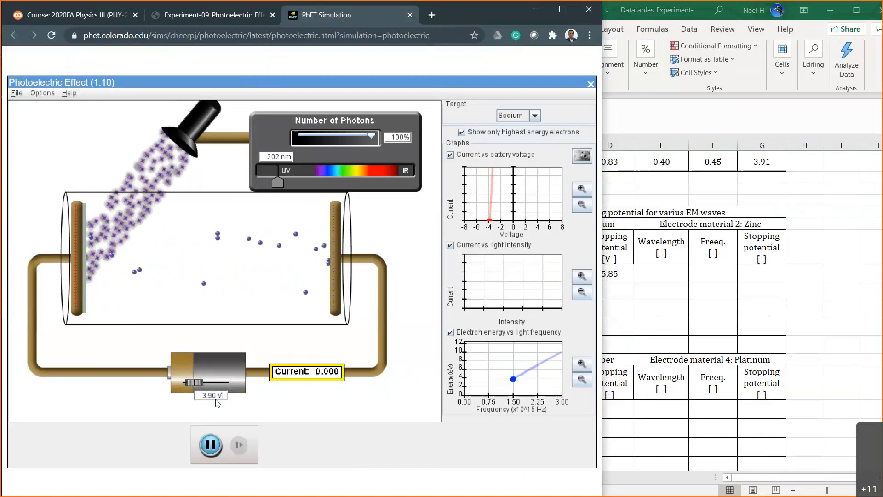
Test battery voltages of -3.85 V, -3.82 V and -3.83 V to refine the 202 nm stopping potential to two decimals.
key(BackSpace)
text(85)
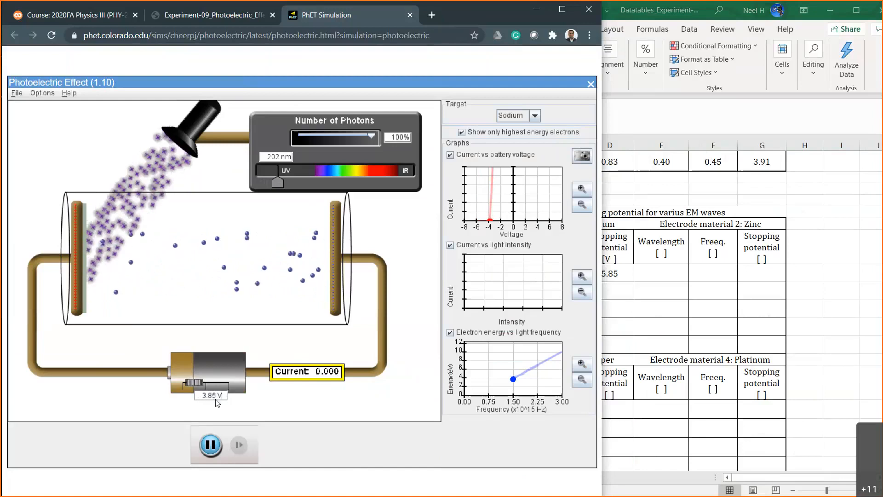
key(BackSpace)
text(2)
key(Return)
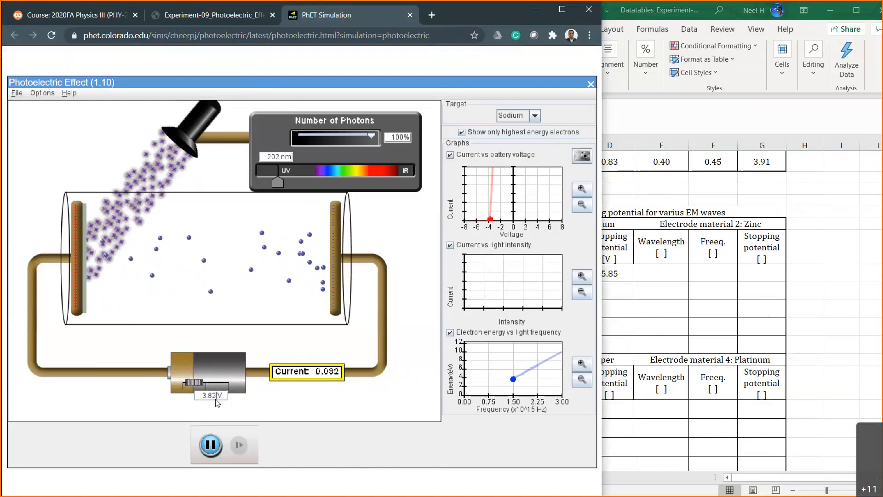
key(BackSpace)
text(3)
key(Return)
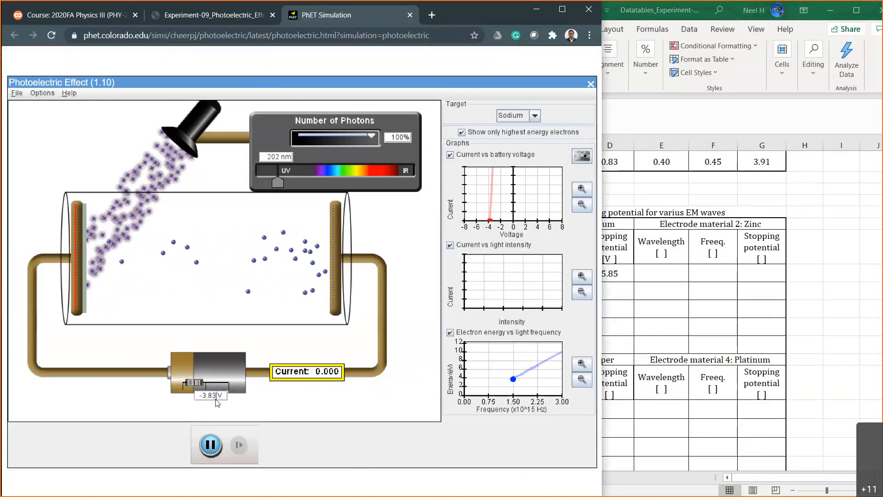
Recheck the current at -3.82 V and set the battery voltage back to -3.83 V.
key(BackSpace)
text(2)
key(Return)
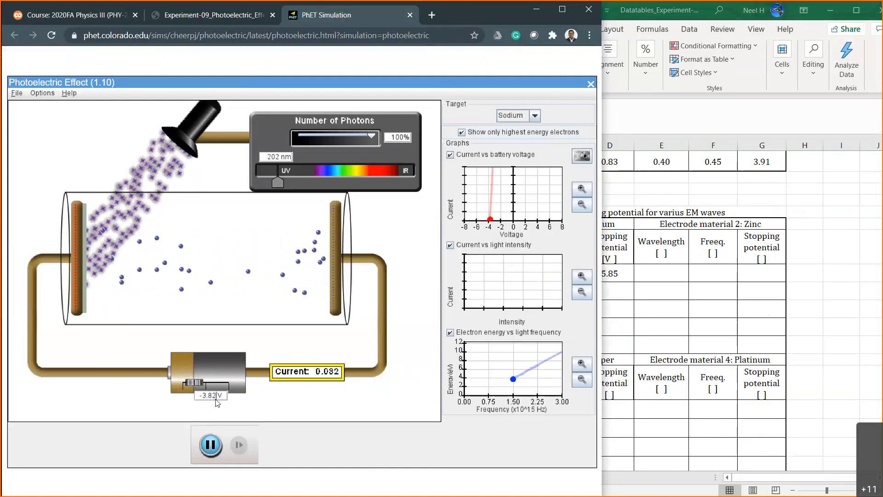
key(BackSpace)
text(3)
key(Return)
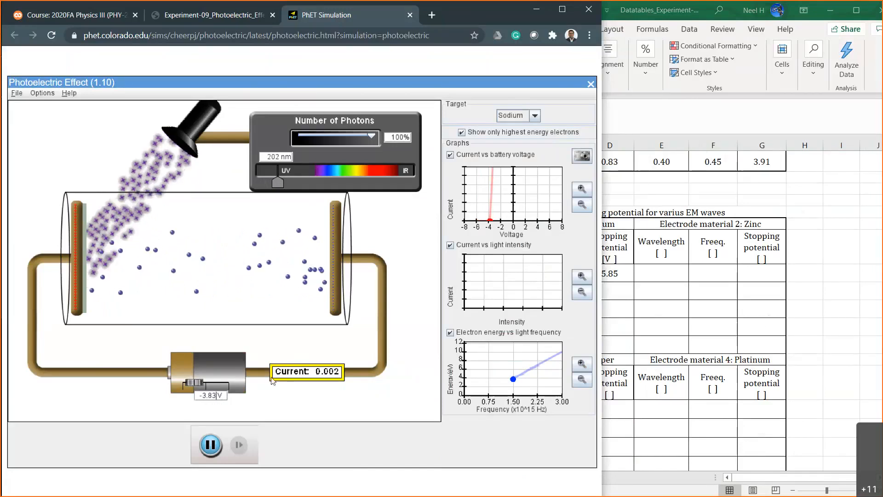
Switch to Excel and enter 3.83 as sodium's second stopping potential in D20.
click(734, 359)
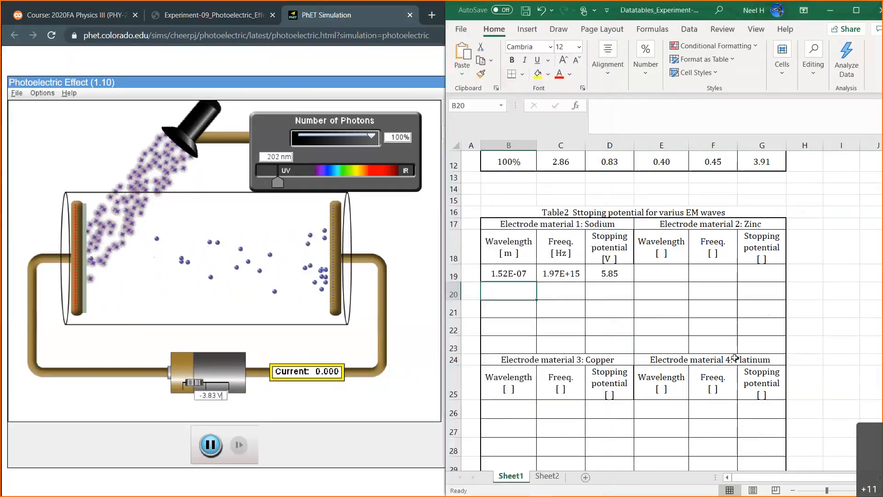
click(615, 291)
text(3.83)
key(Return)
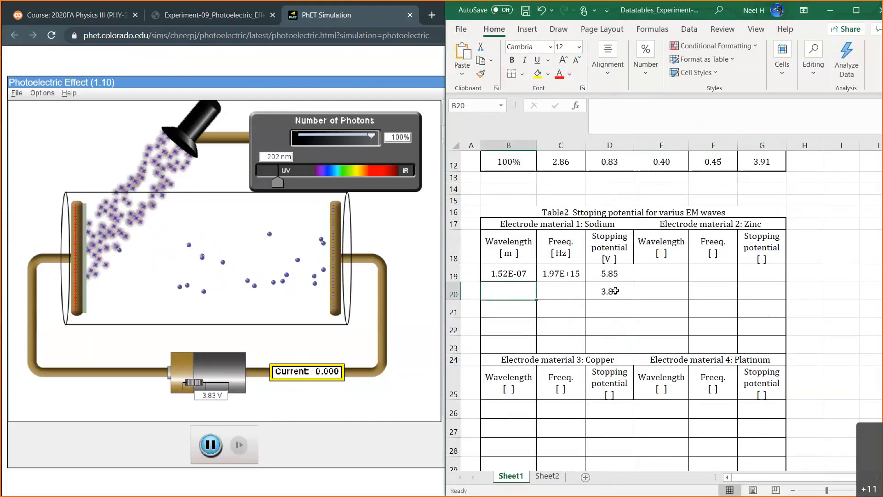
Enter sodium's second wavelength in B20 as the formula =202*10^-9.
text(=)
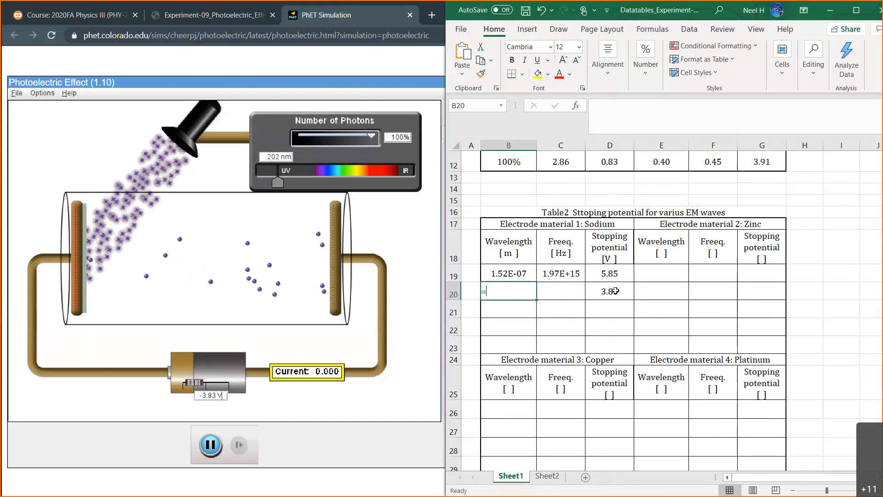
text(202*10^)
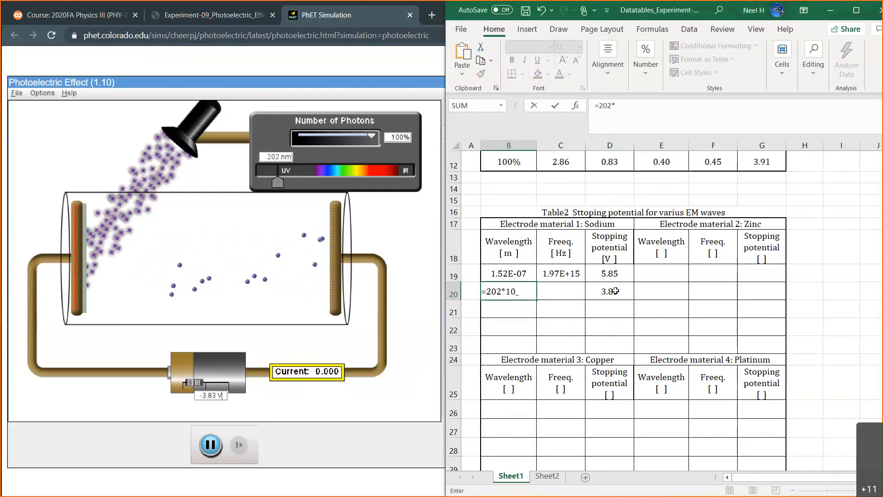
key(BackSpace)
text(^-9)
key(Return)
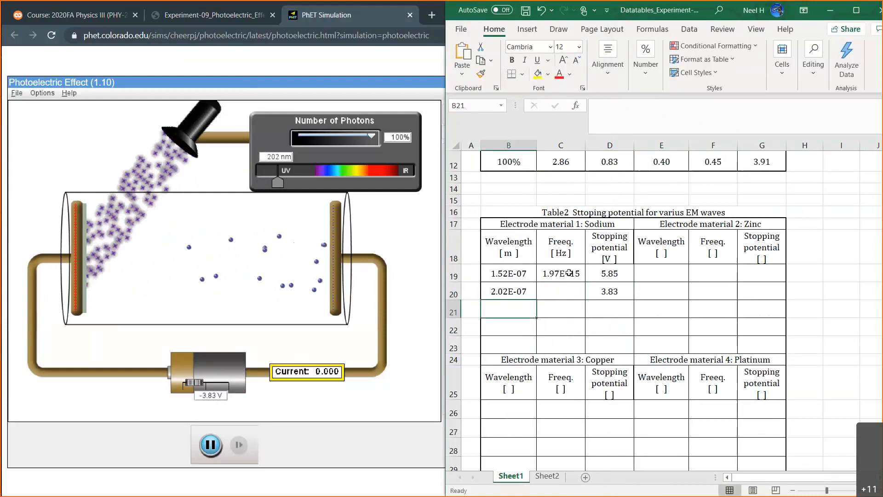
Fill the frequency formula from C19 down into C20 and select the next wavelength cell, B21.
click(569, 272)
drag(585, 281, 582, 295)
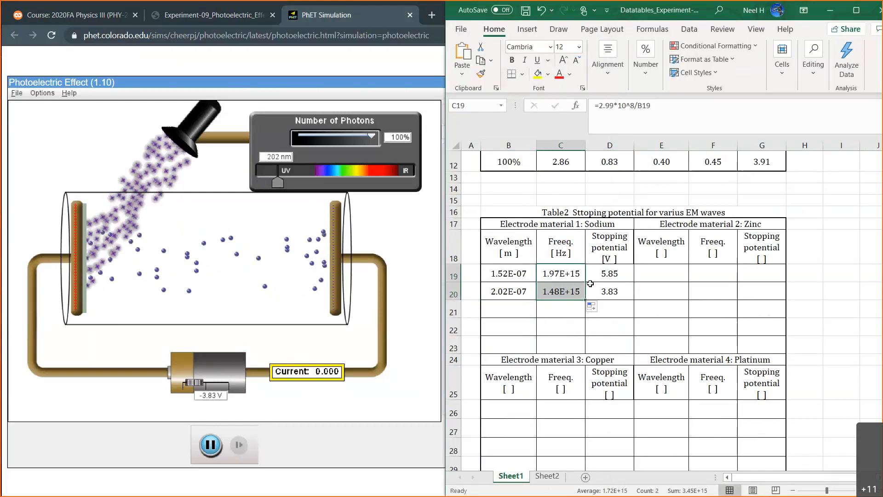
click(514, 309)
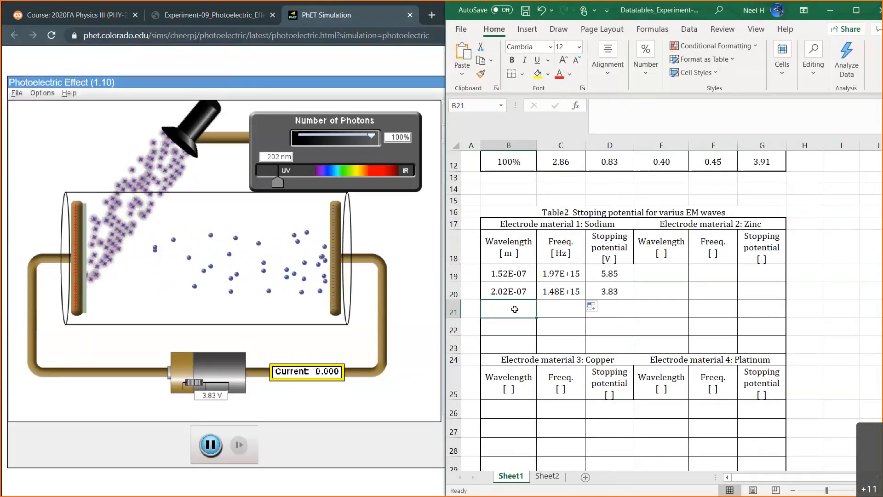
Switch back to the PhET simulation, set the light wavelength to 254 nm and the battery voltage to -3.00 V.
click(380, 223)
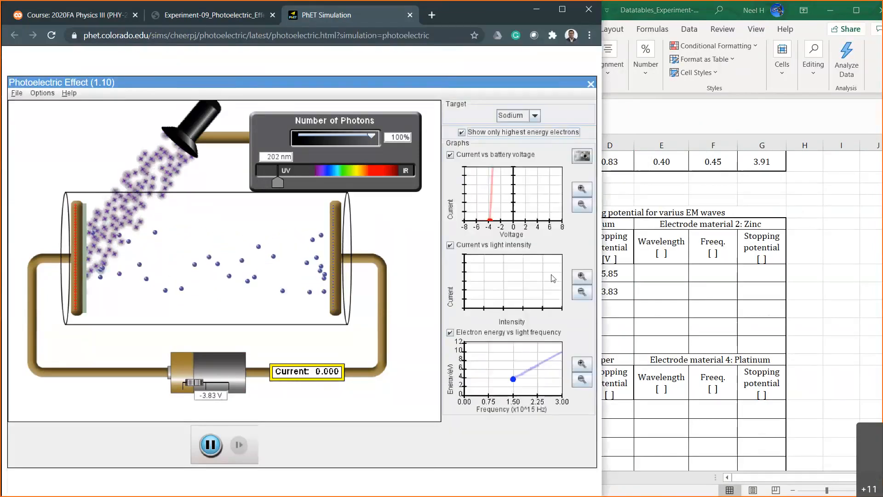
click(657, 292)
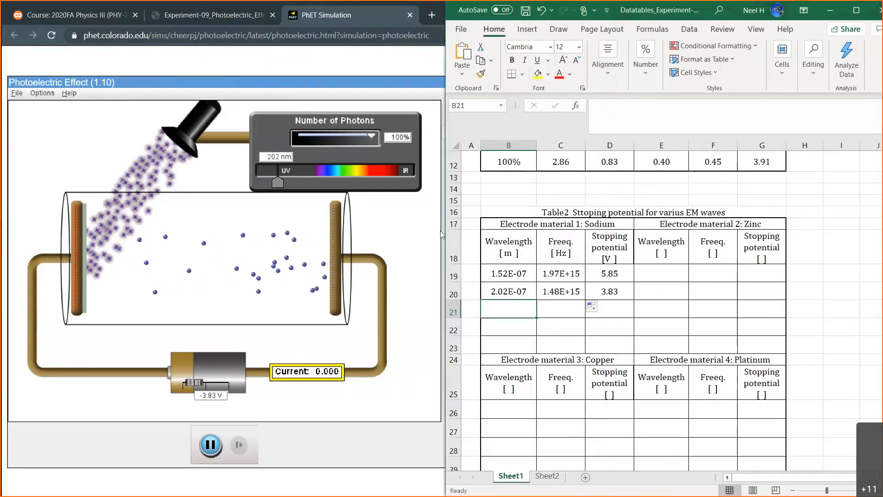
drag(277, 181, 288, 183)
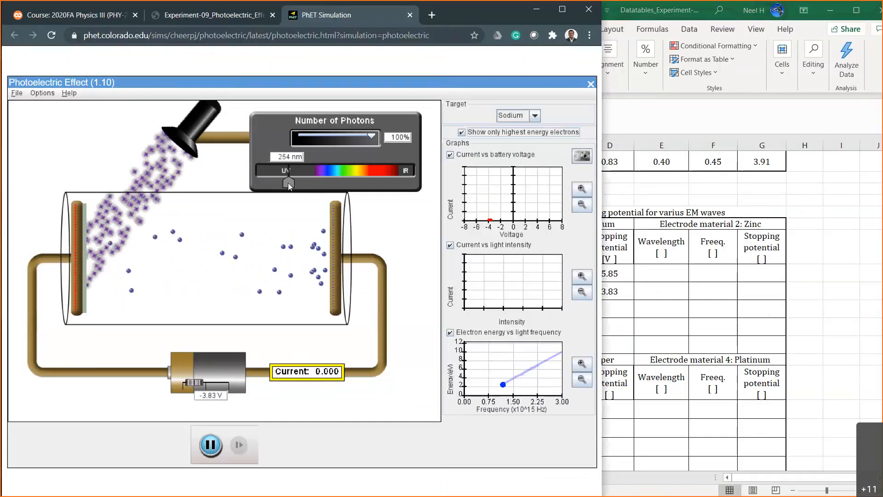
click(216, 396)
key(BackSpace)
key(BackSpace)
key(BackSpace)
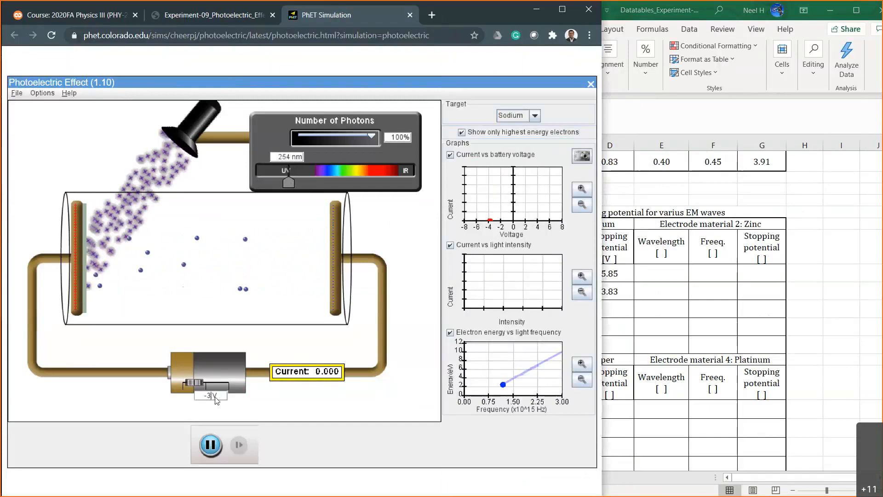
key(Return)
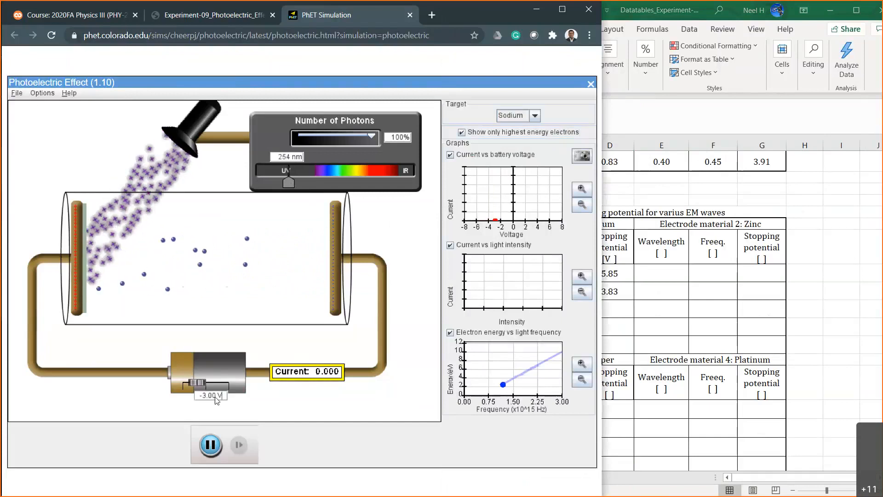
Test battery voltages of -2.00 V and -2.50 V to bracket sodium's stopping potential at 254 nm.
key(Left)
key(Left)
key(Left)
key(Left)
key(Left)
key(BackSpace)
text(2)
key(Return)
key(Left)
key(Left)
key(Left)
key(BackSpace)
text(5)
key(Return)
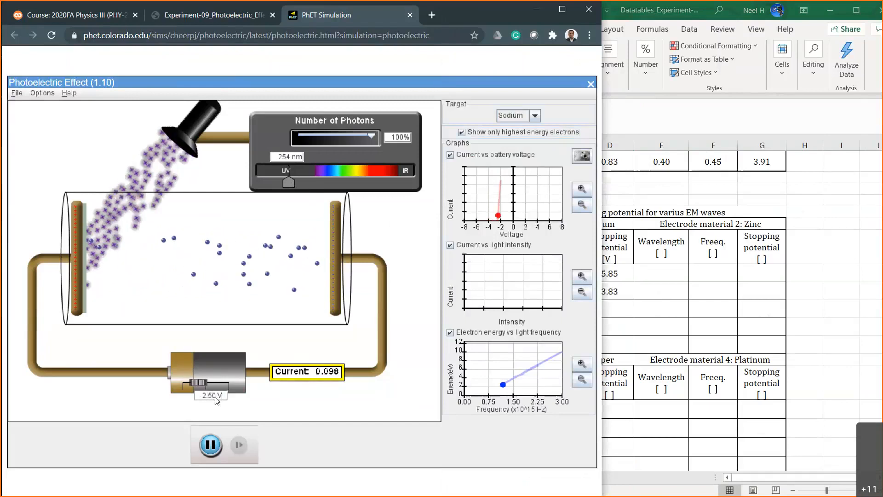
Test battery voltages of -2.70 V and -2.60 V to narrow down sodium's stopping potential at 254 nm.
key(Left)
key(Left)
key(Left)
key(BackSpace)
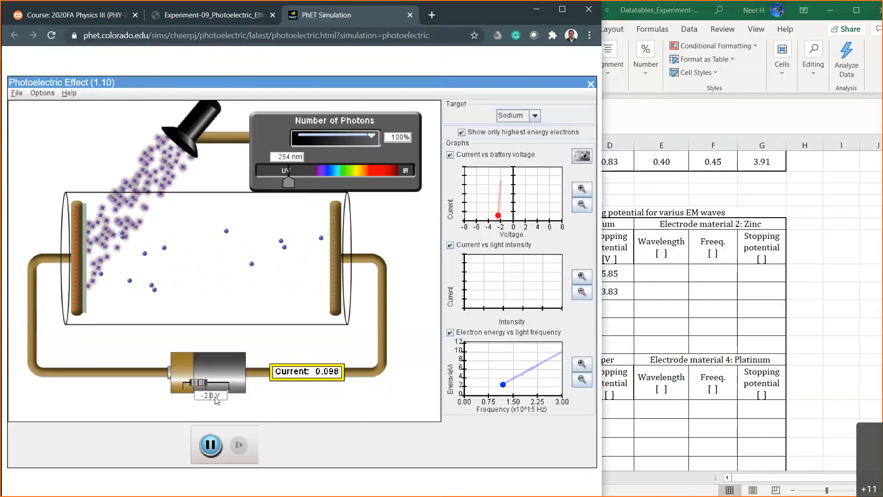
text(7)
key(Return)
key(Left)
key(Left)
key(Left)
key(BackSpace)
text(6)
key(Return)
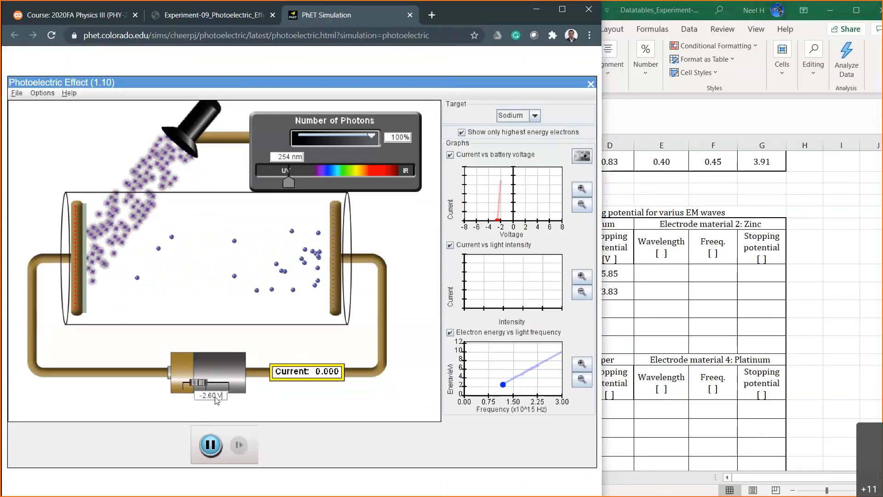
Test battery voltages of -2.50 V, -2.55 V and -2.58 V to refine the 254 nm stopping potential to two decimals.
key(Left)
key(Left)
key(Left)
key(BackSpace)
text(5)
key(Return)
key(Delete)
text(5)
key(Return)
key(BackSpace)
text(8)
key(Return)
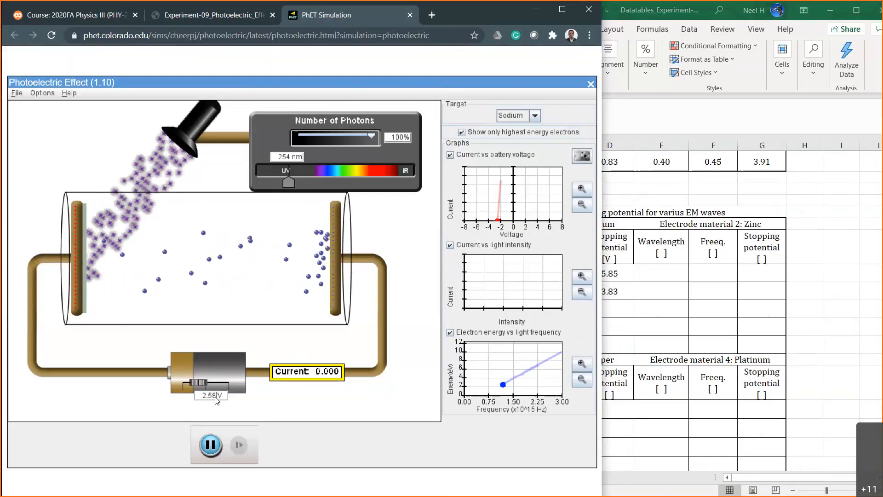
Compare the current at -2.57 V and -2.56 V, and leave the battery voltage set to -2.57 V.
key(BackSpace)
text(7)
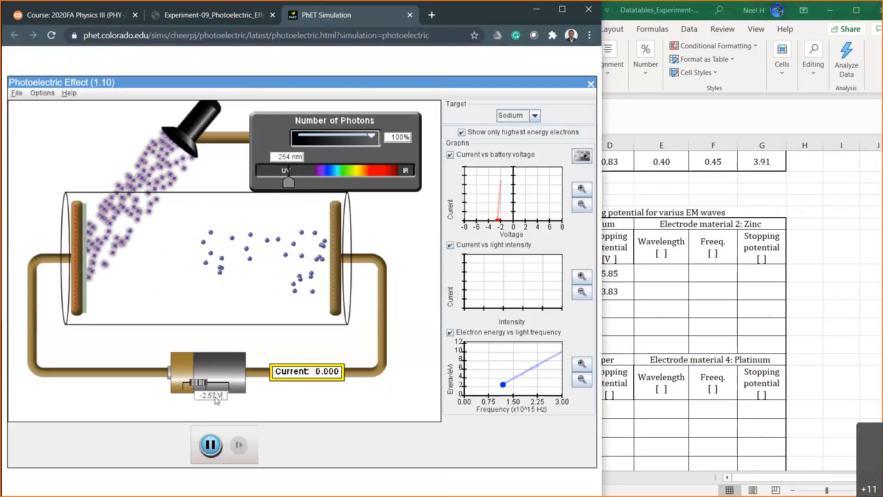
key(BackSpace)
text(6)
key(Return)
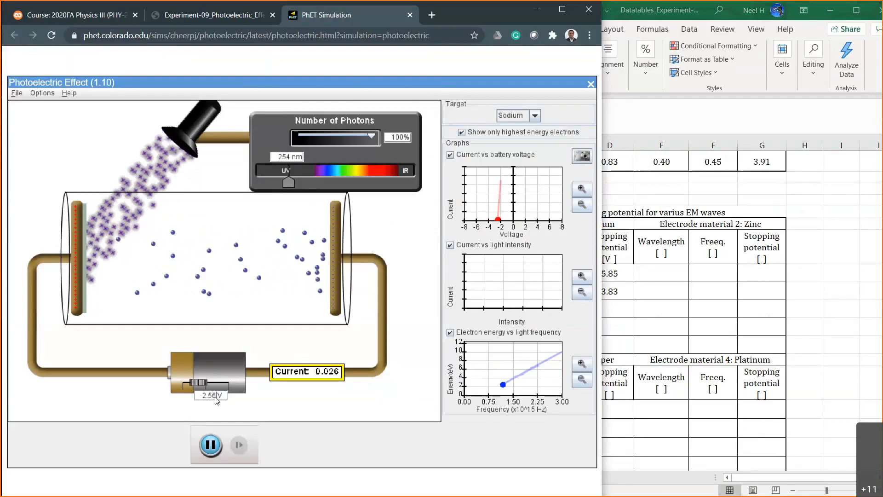
key(BackSpace)
text(7)
key(Return)
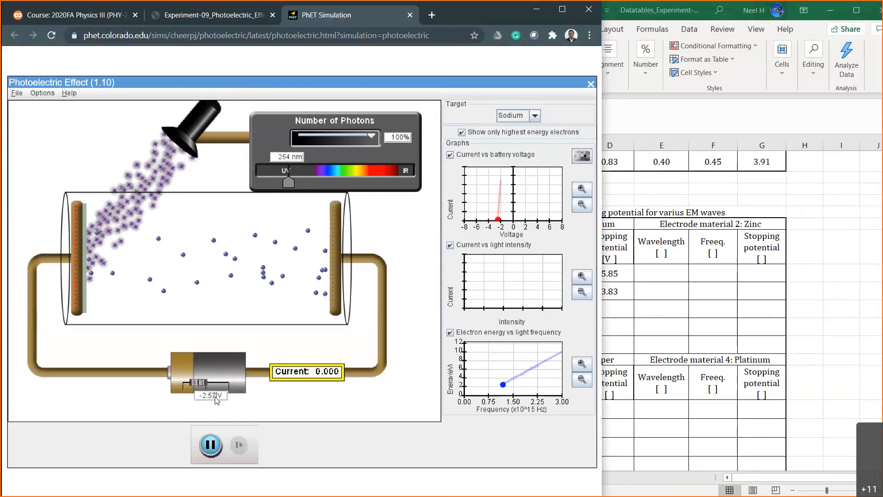
Switch to Excel, enter 2.57 as sodium's third stopping potential in D21 and select the wavelength cell B21.
click(659, 326)
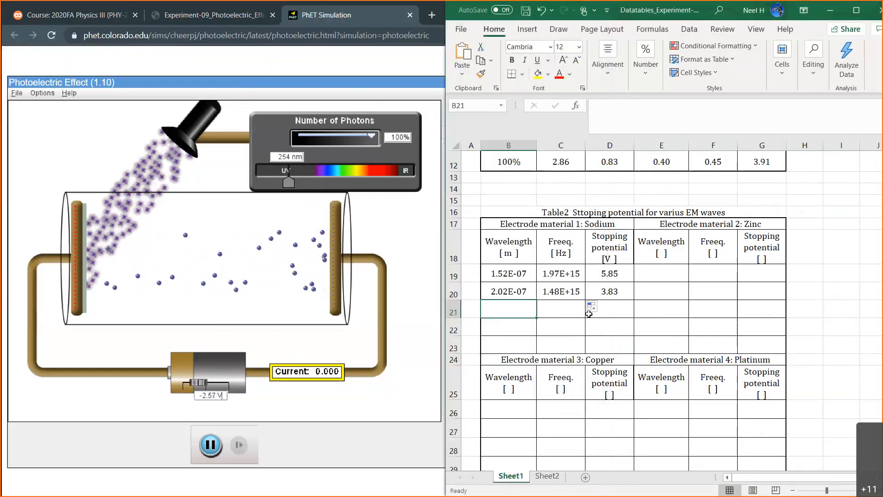
click(611, 310)
text(2.57)
key(Return)
click(517, 308)
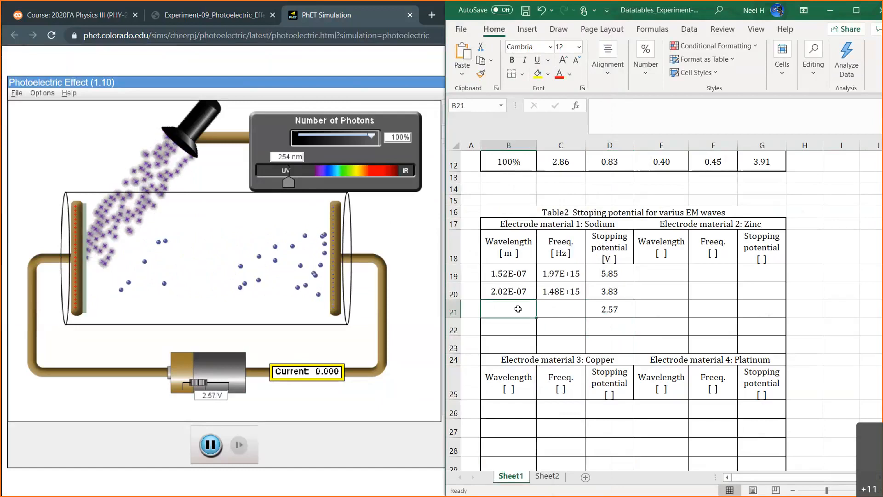
Enter =254*10^-9 as sodium's third wavelength in B21 and fill the frequency formula from C20 down to C21.
text(=2)
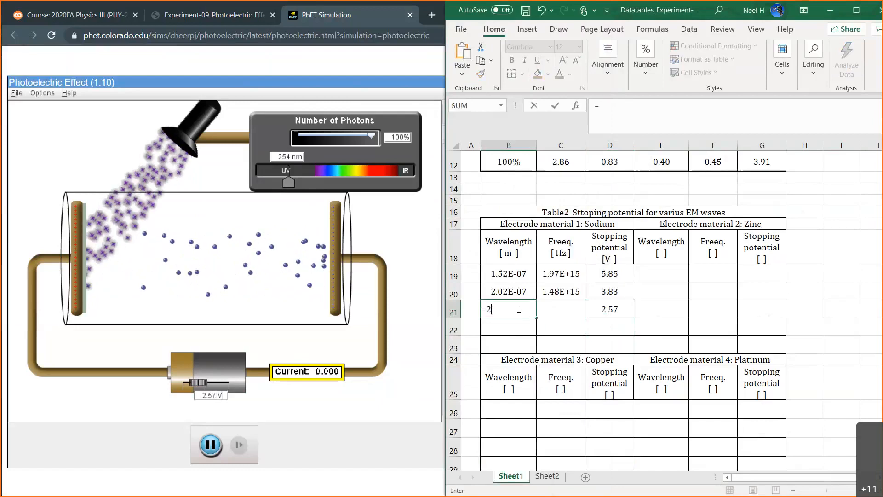
text(54*10^)
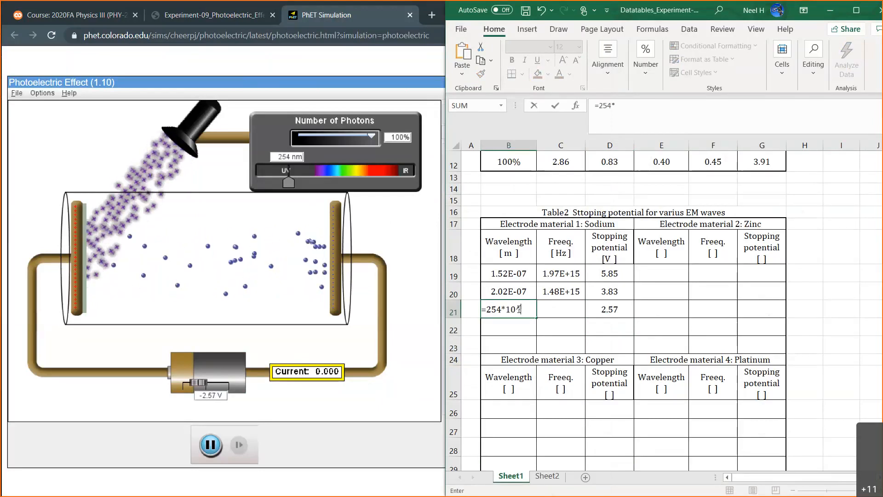
text(-9)
key(Return)
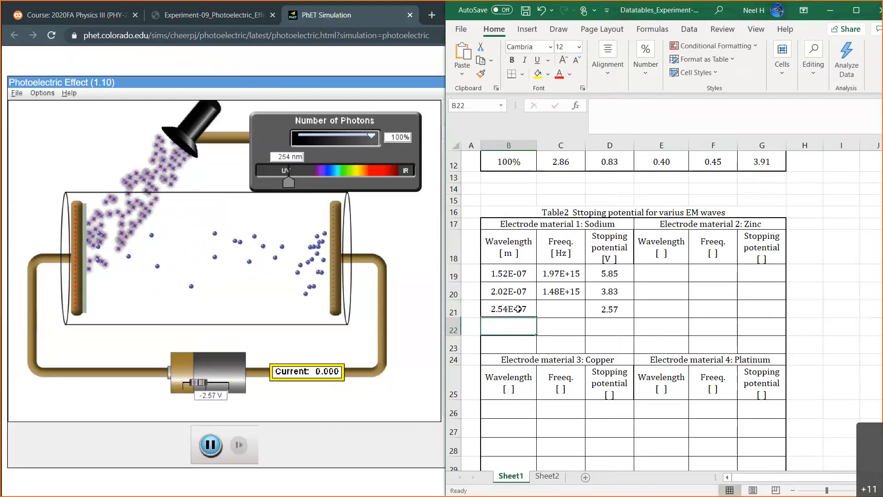
click(555, 298)
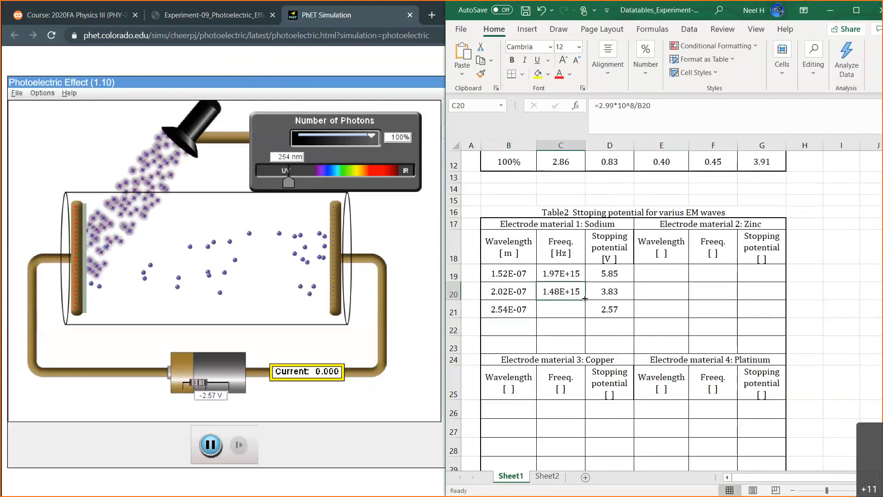
drag(582, 312, 582, 311)
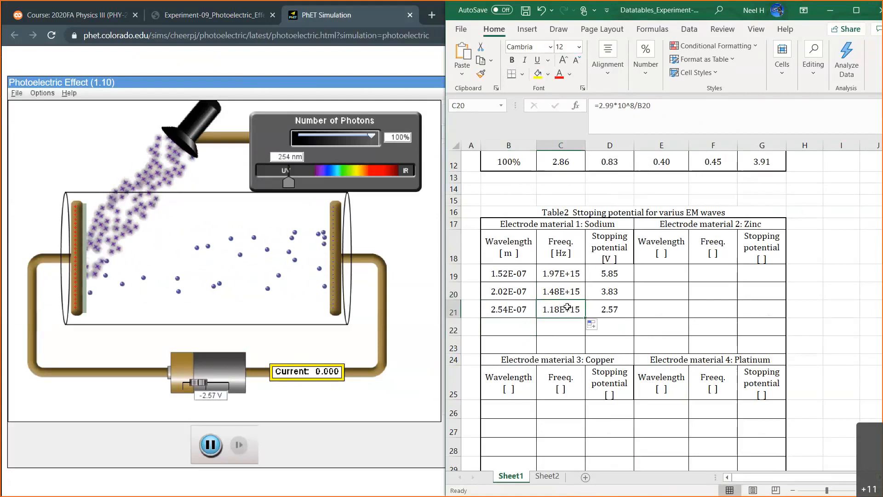
click(520, 320)
Switch to the PhET simulation, set the light wavelength to 304 nm and the battery voltage to -2.00 V.
click(401, 230)
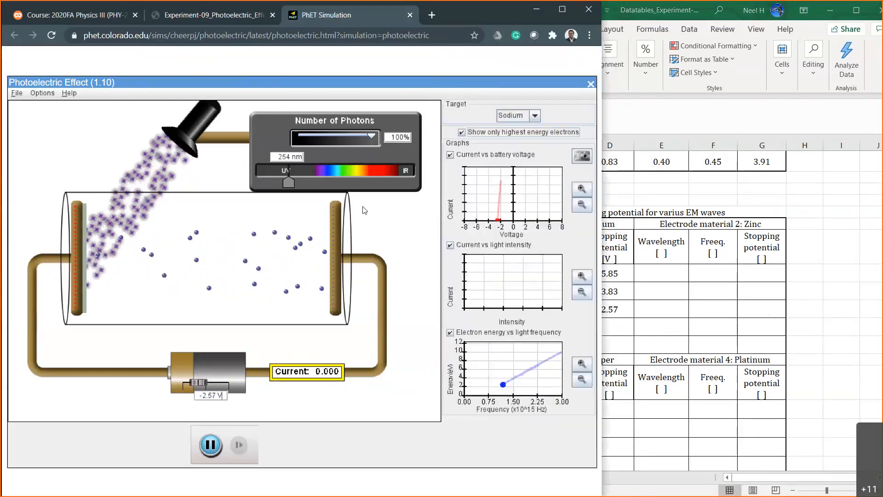
drag(291, 182, 301, 182)
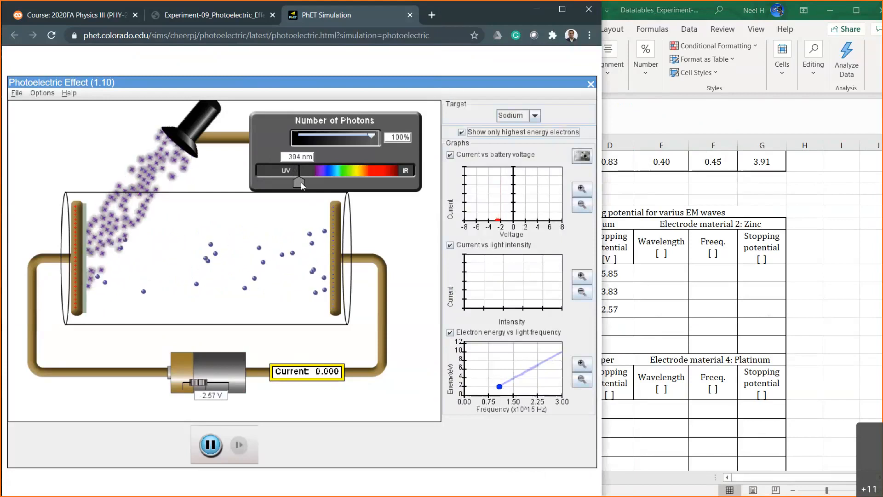
click(214, 396)
key(BackSpace)
key(BackSpace)
key(BackSpace)
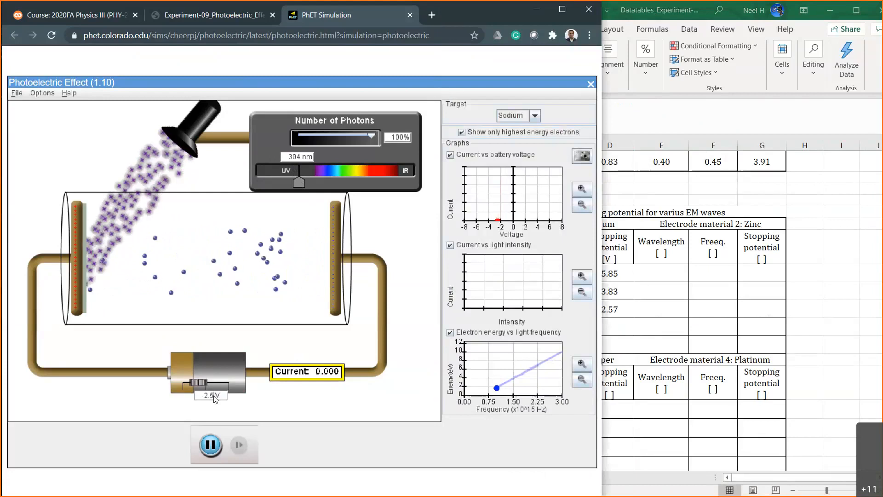
text(.00)
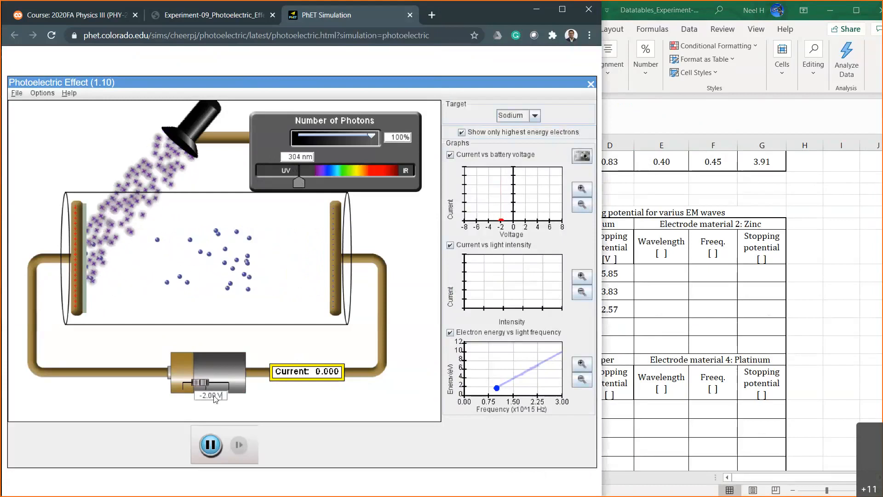
Test battery voltages of -1.00 V and -1.50 V to bracket sodium's stopping potential at 304 nm.
key(Left)
key(Left)
key(Left)
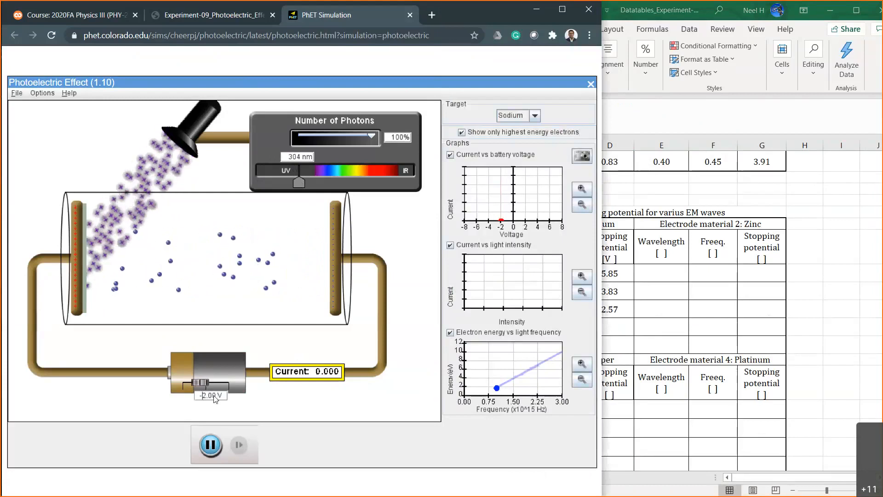
key(BackSpace)
text(1)
key(Return)
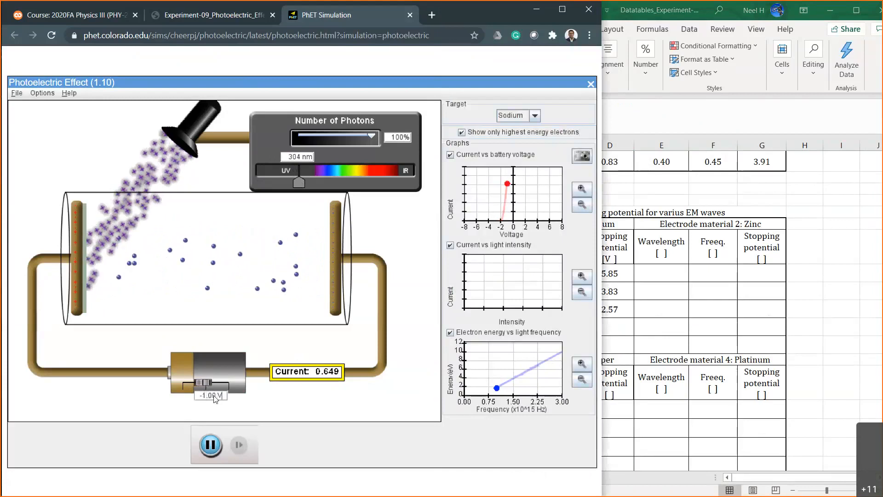
key(BackSpace)
key(BackSpace)
key(BackSpace)
key(BackSpace)
text(5)
key(Return)
Test battery voltages of -1.70 V and -1.80 V to narrow down the 304 nm stopping potential.
key(BackSpace)
key(BackSpace)
key(BackSpace)
key(BackSpace)
text(7)
key(Return)
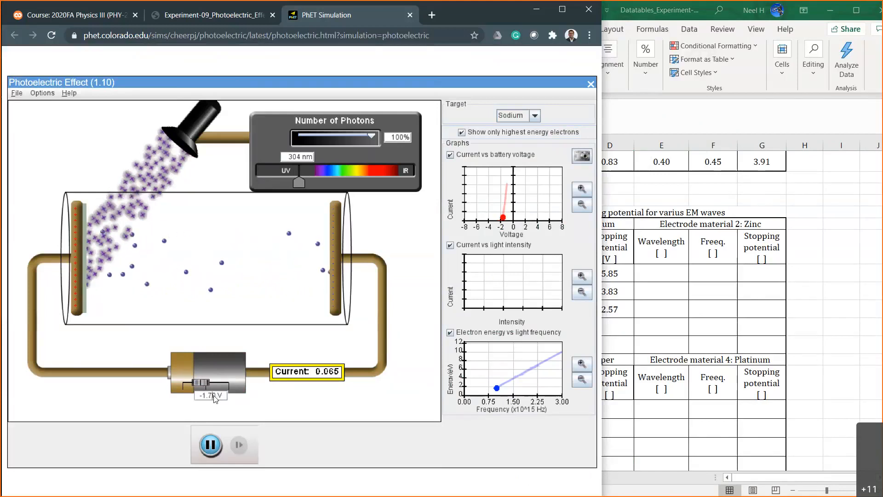
key(BackSpace)
text(8)
key(Return)
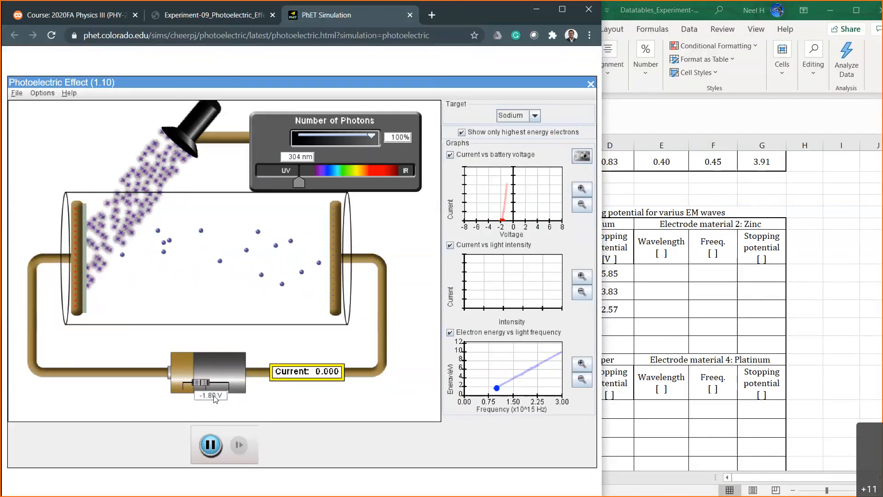
Test battery voltages of -1.75 V and -1.77 V to refine the 304 nm stopping potential to two decimals.
key(BackSpace)
key(BackSpace)
text(75)
key(Return)
key(BackSpace)
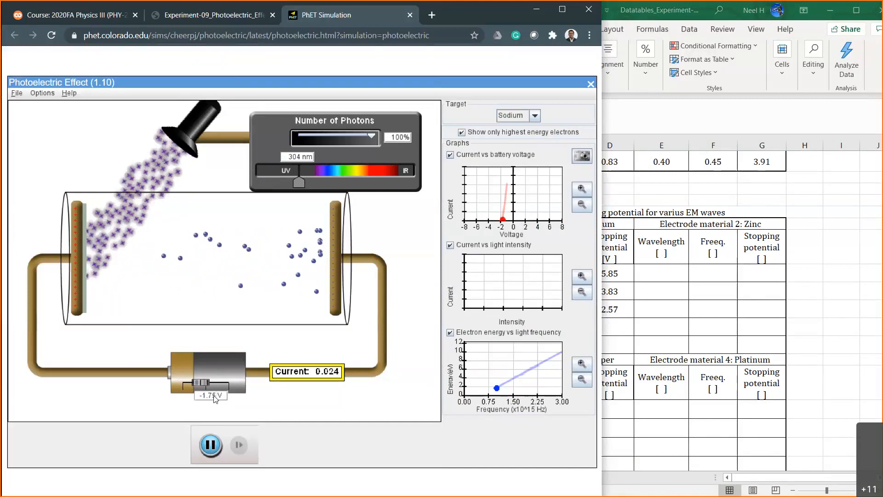
text(7)
key(Return)
Compare the current at -1.76 V and -1.77 V, and leave the battery voltage set to -1.77 V.
key(BackSpace)
text(6)
key(Return)
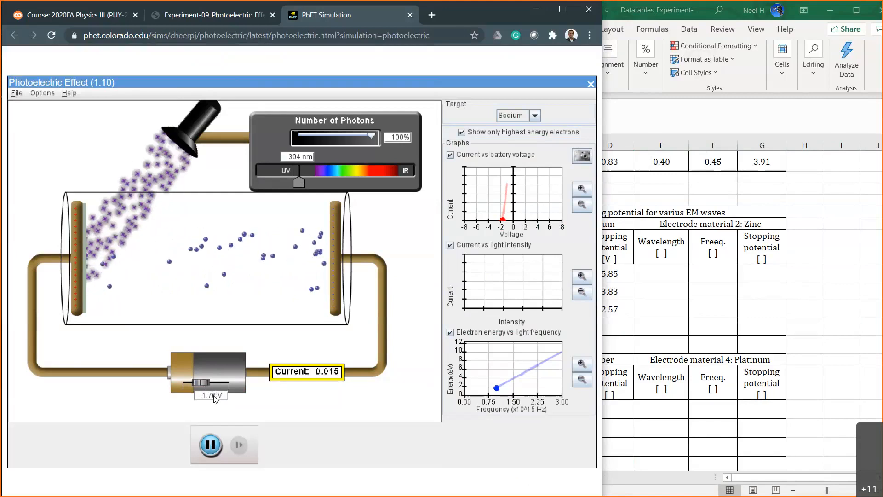
key(BackSpace)
text(7)
key(Return)
Switch to Excel and enter 1.77 as sodium's fourth stopping potential in D22.
click(614, 331)
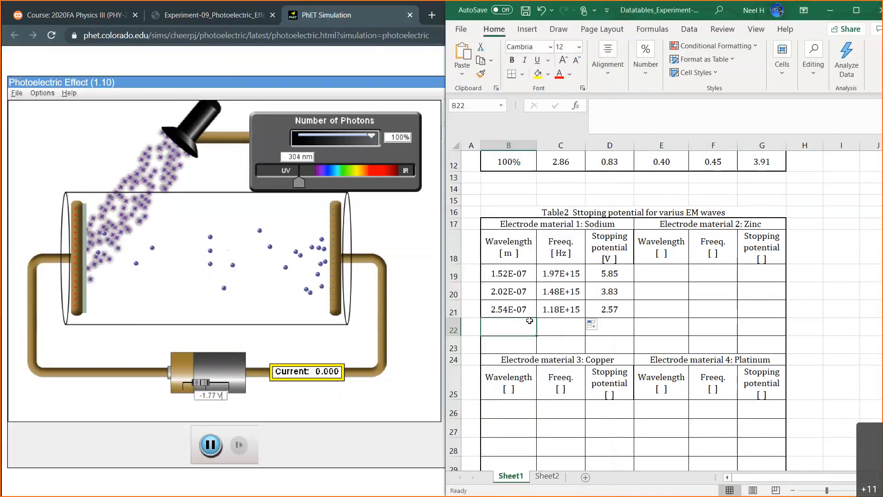
click(613, 332)
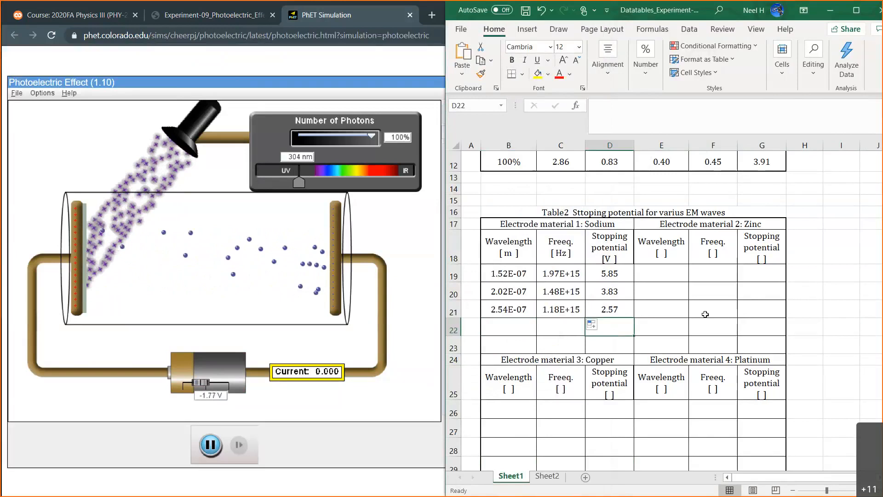
text(1.77)
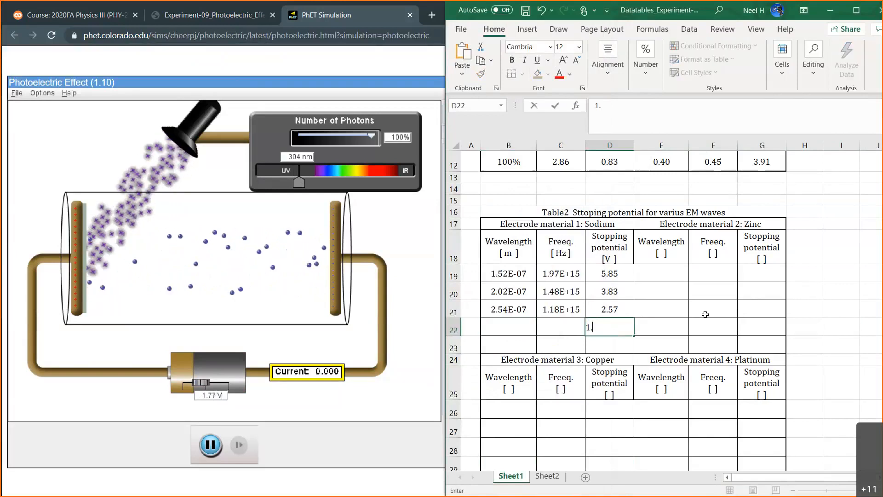
key(Return)
Enter the formula =304*10^-9 as sodium's fourth wavelength in B22.
click(518, 330)
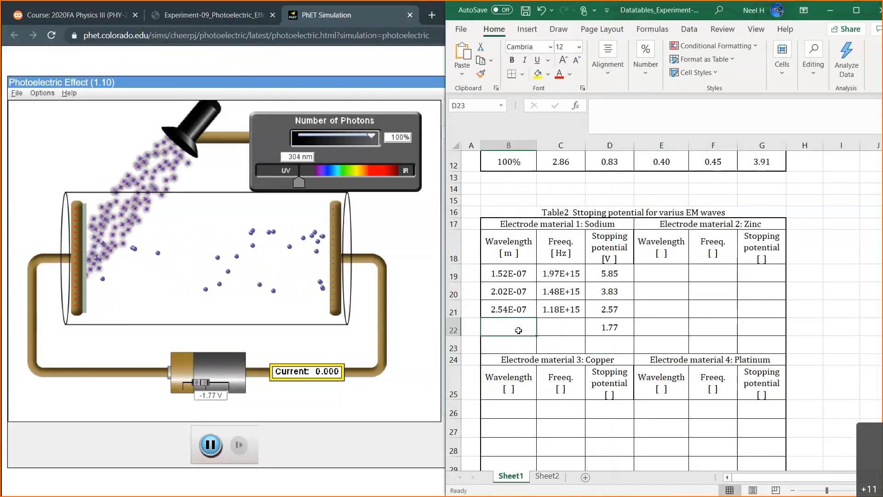
text(304*)
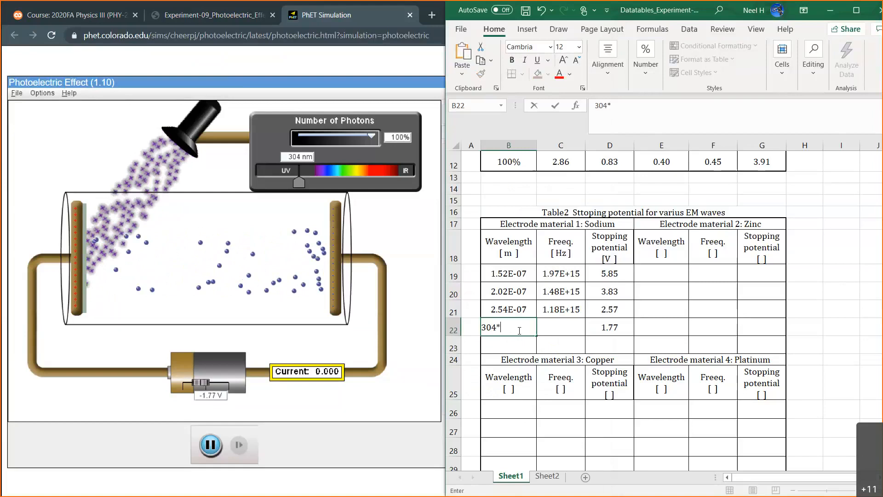
key(BackSpace)
key(BackSpace)
key(BackSpace)
key(BackSpace)
text(=304)
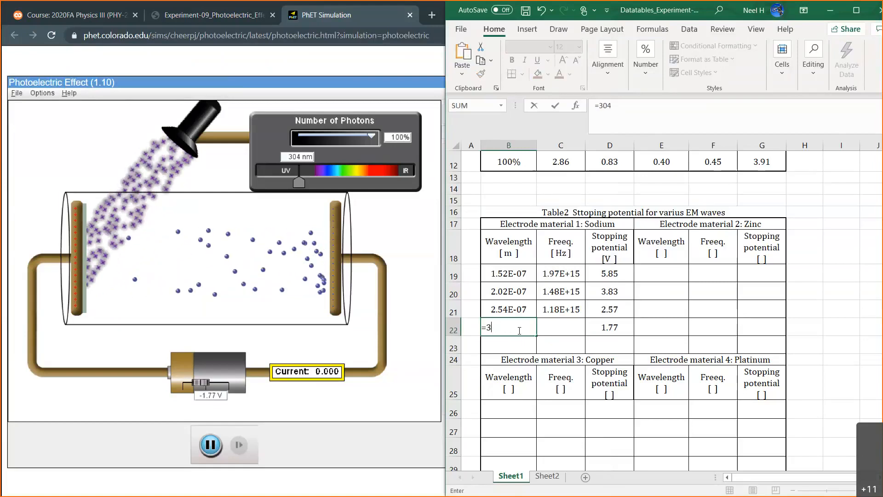
text(*10^-9)
key(Return)
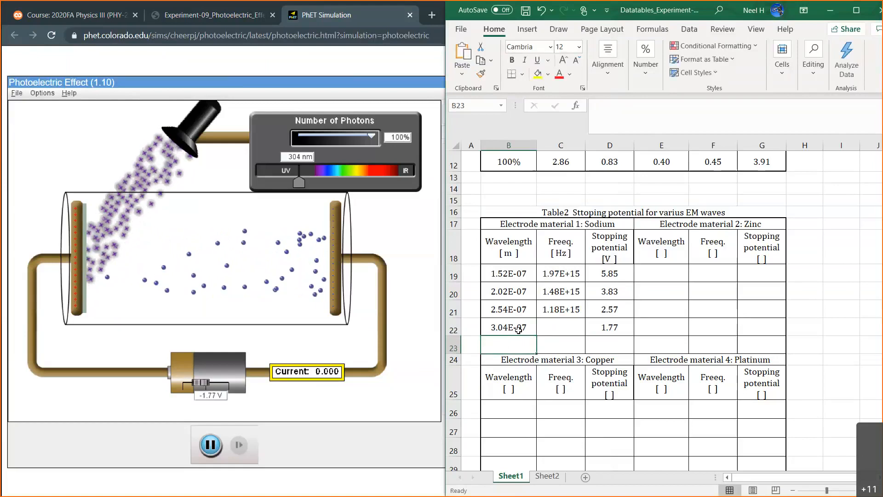
Fill the frequency formula from C21 down to C22 and select the wavelength cell B23.
click(574, 305)
drag(584, 318, 570, 335)
click(505, 352)
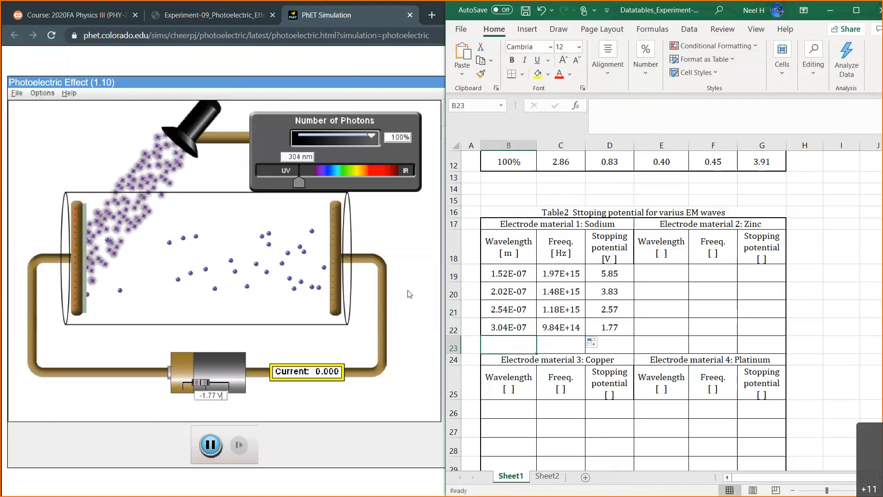
Switch to the PhET simulation, set the light wavelength to 356 nm and the battery voltage to -1.00 V.
drag(299, 183, 311, 185)
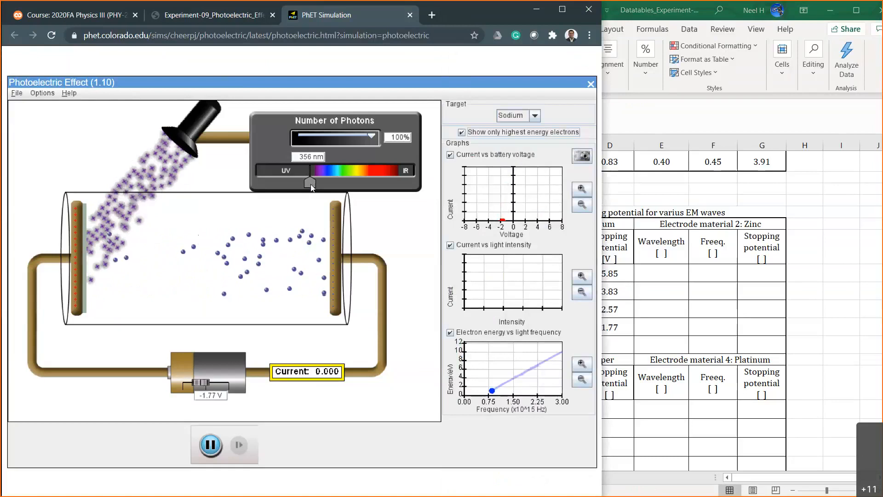
click(213, 395)
key(BackSpace)
key(BackSpace)
text(0)
key(Return)
Test battery voltages of -1.50 V and -1.20 V to bracket sodium's stopping potential at 356 nm.
key(BackSpace)
key(BackSpace)
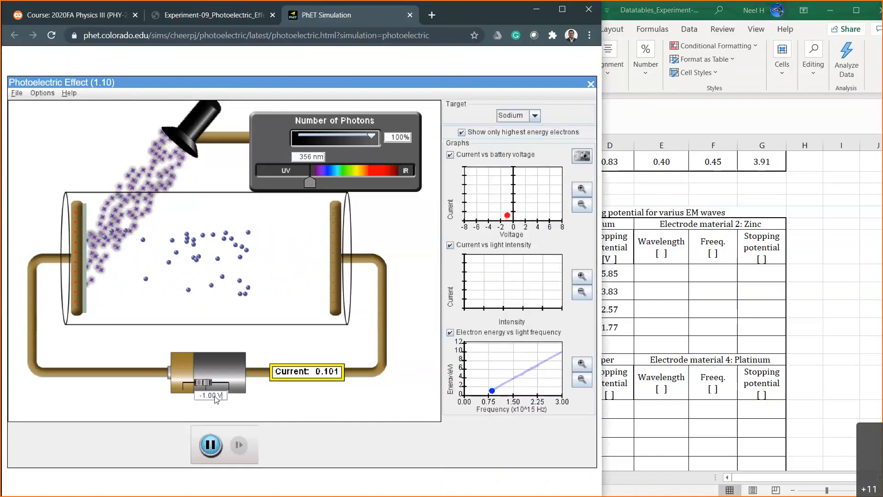
text(50)
key(Return)
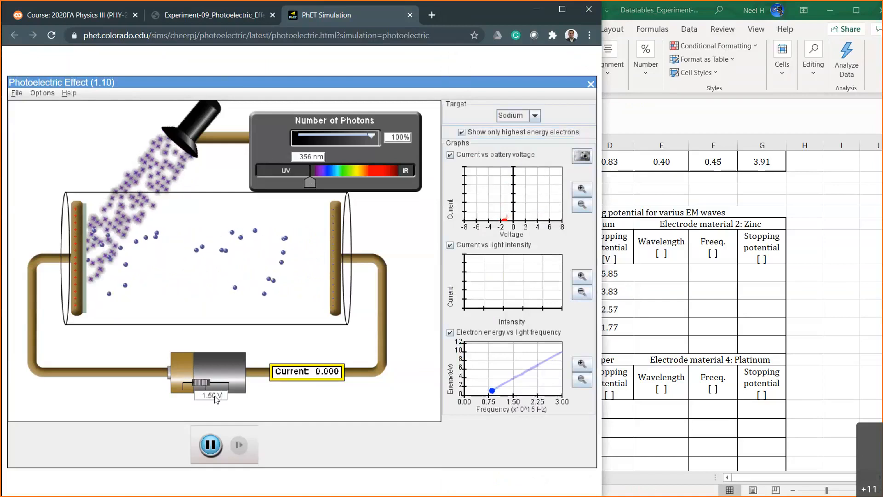
key(BackSpace)
key(BackSpace)
text(20)
key(Return)
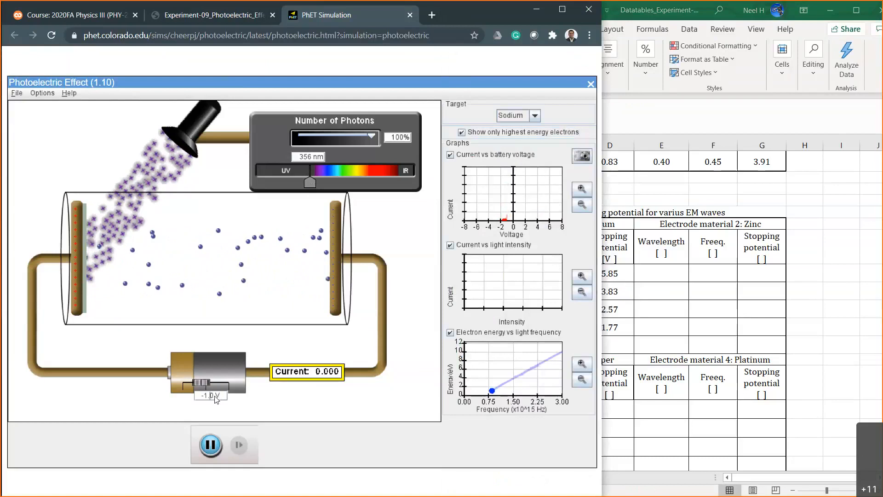
Test battery voltages of -1.10 V and -1.15 V to narrow down the 356 nm stopping potential.
key(BackSpace)
key(BackSpace)
text(10)
key(Return)
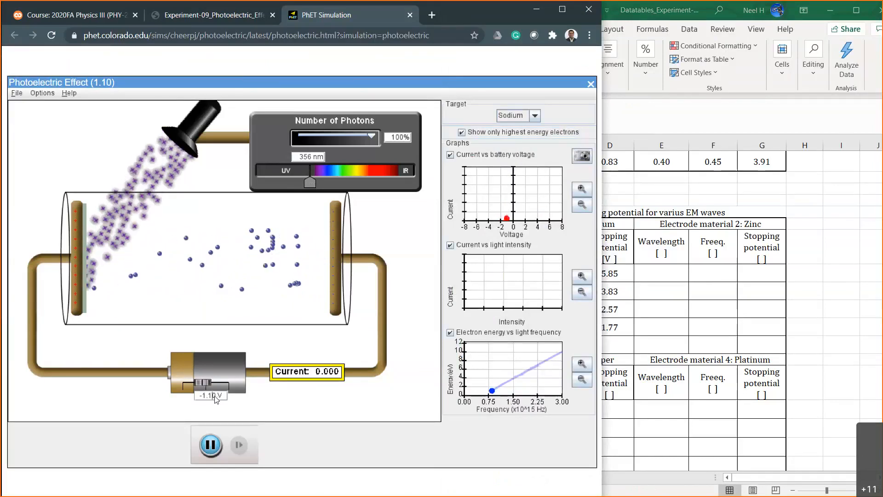
key(BackSpace)
text(5)
Try to set the battery voltage to -1.17 V.
key(BackSpace)
text(7\)
key(Return)
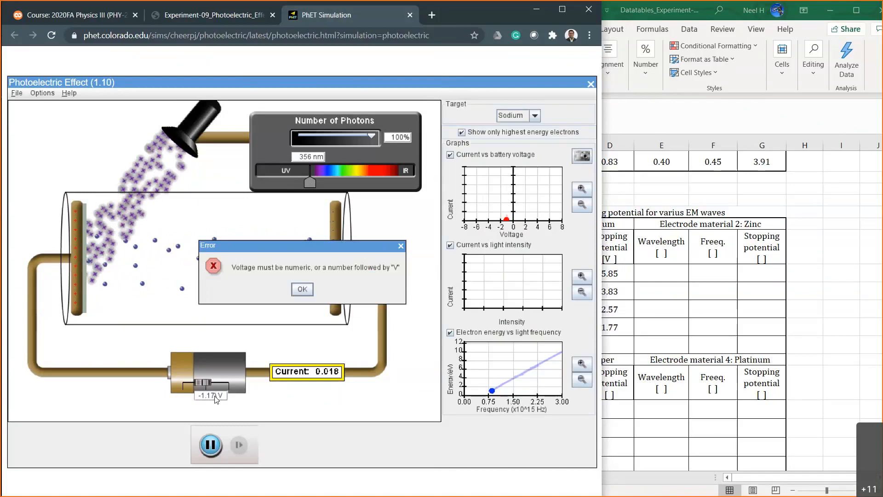
click(302, 288)
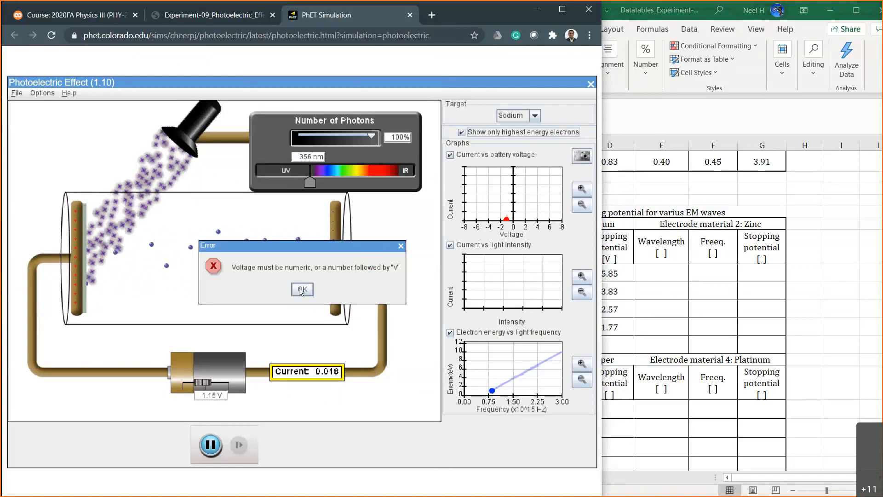
Compare the current at -1.16 V and -1.15 V, and leave the battery voltage set to -1.16 V.
click(216, 395)
key(BackSpace)
text(6)
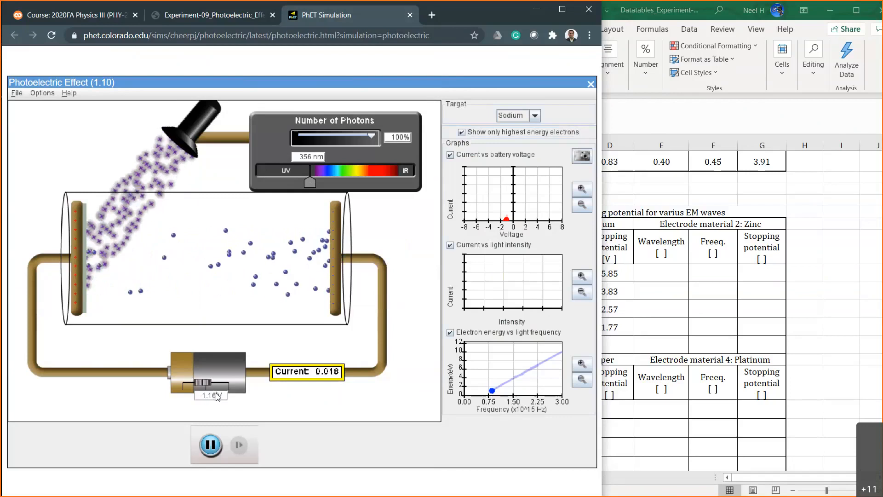
key(Return)
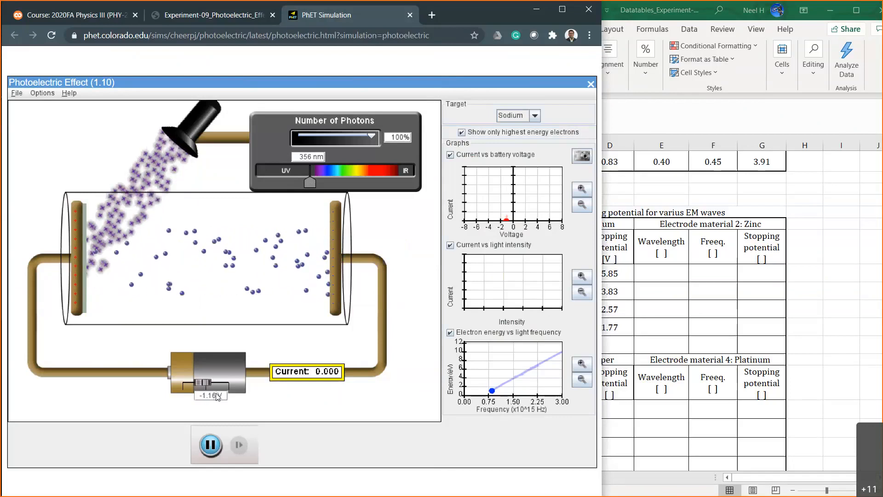
key(BackSpace)
text(5)
key(Return)
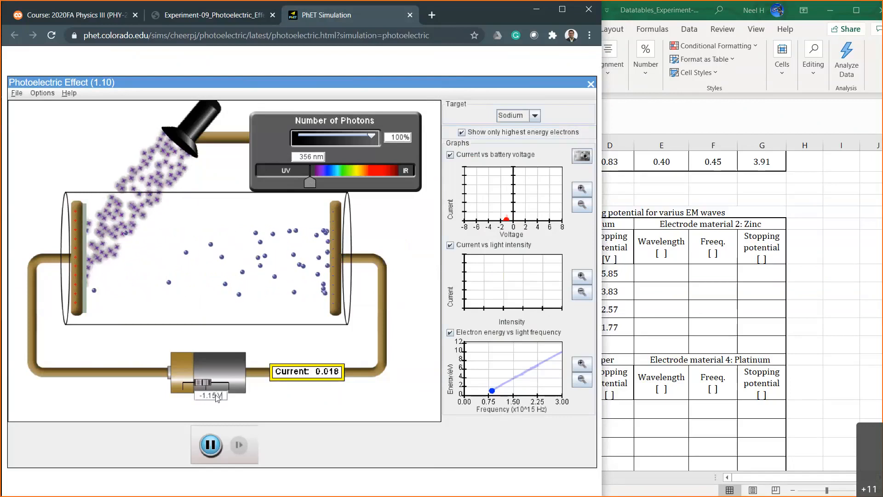
key(BackSpace)
text(6)
key(Return)
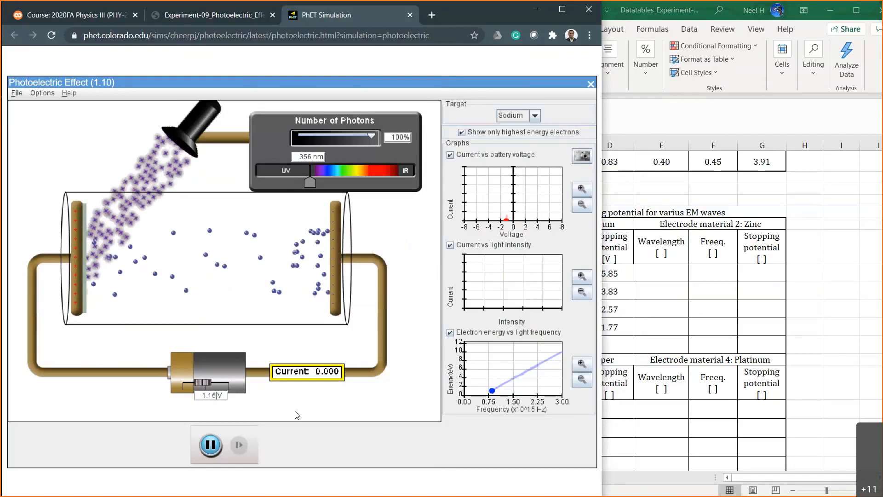
Switch to the Excel workbook and enter 1.16 as sodium's stopping potential in D23.
click(604, 348)
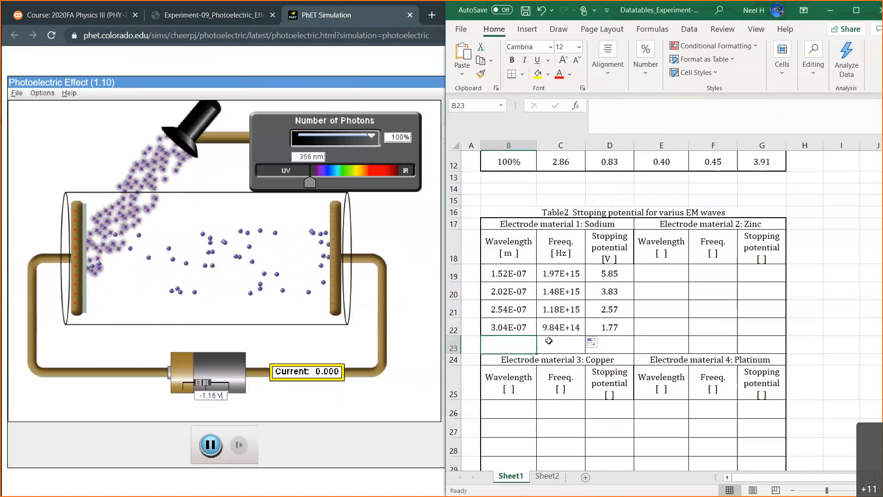
text(1)
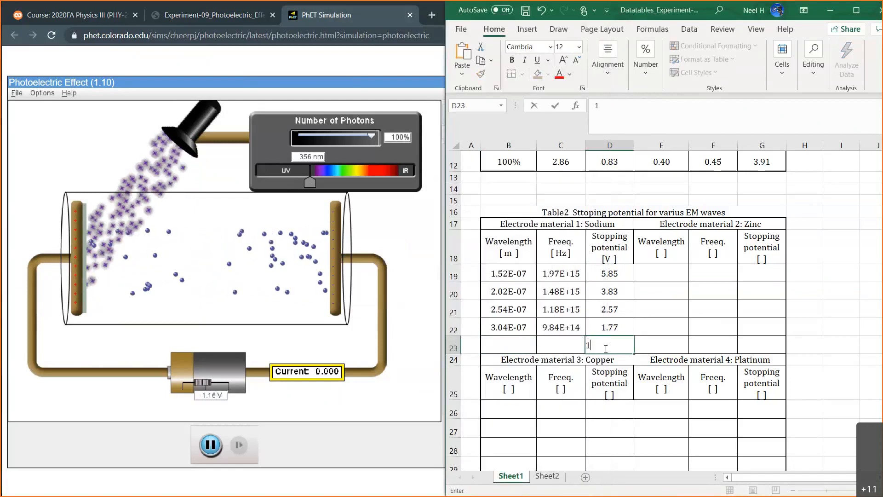
text(.16)
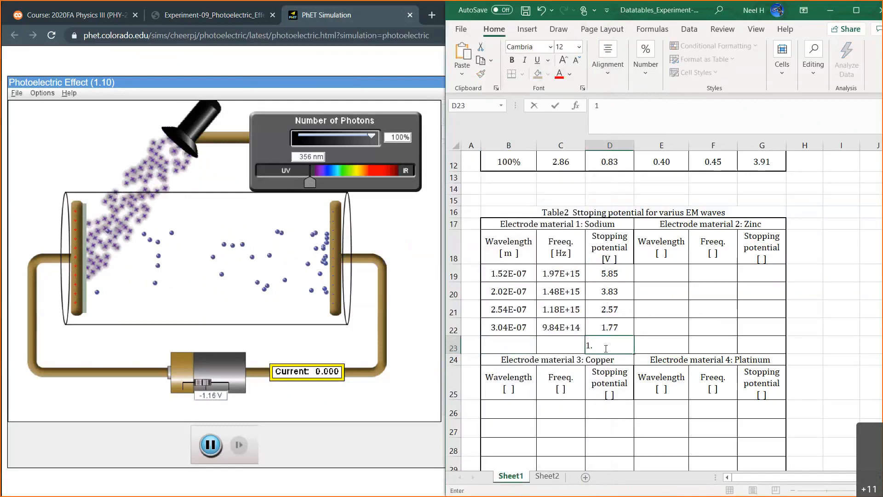
key(Left)
key(Left)
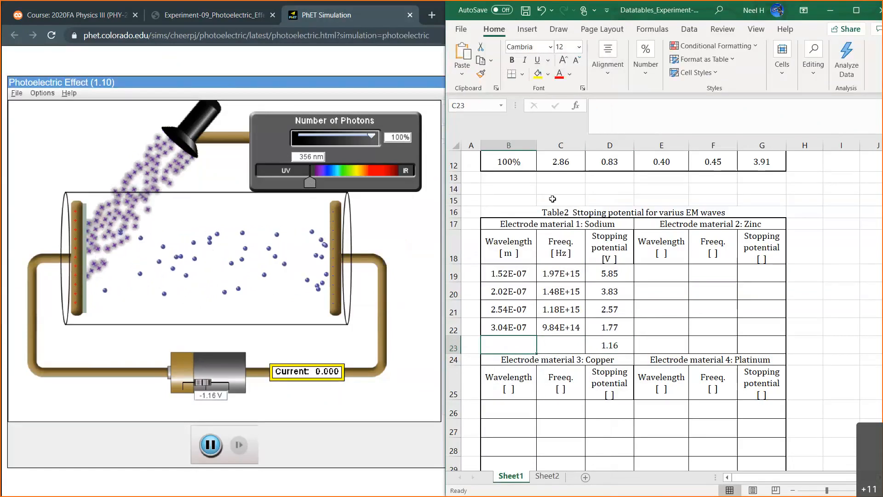
Enter the formula =356*10^-9 as sodium's fifth wavelength in B23.
text(=356*10^-9)
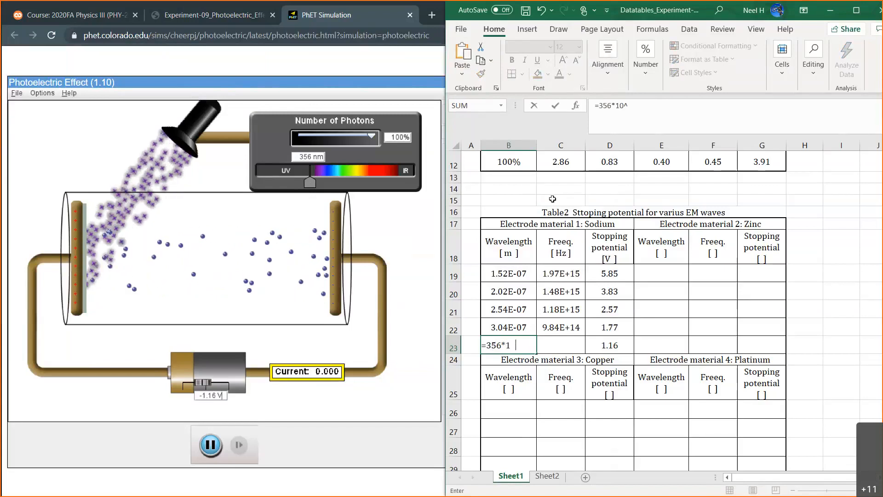
key(Return)
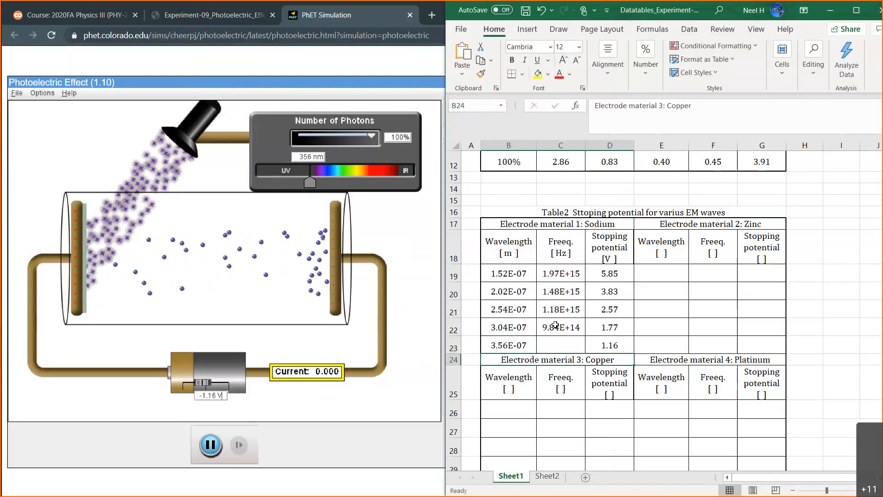
Fill the frequency formula from C22 down to C23 for the 356 nm row.
click(575, 330)
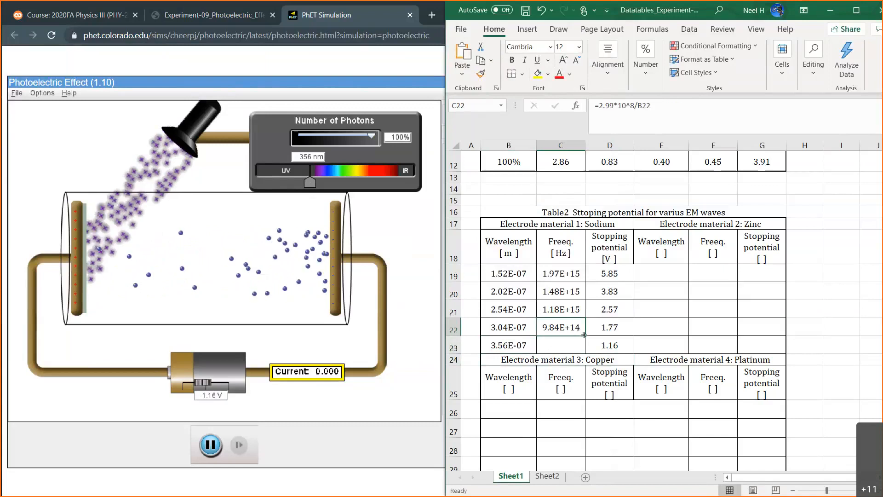
drag(583, 335, 583, 346)
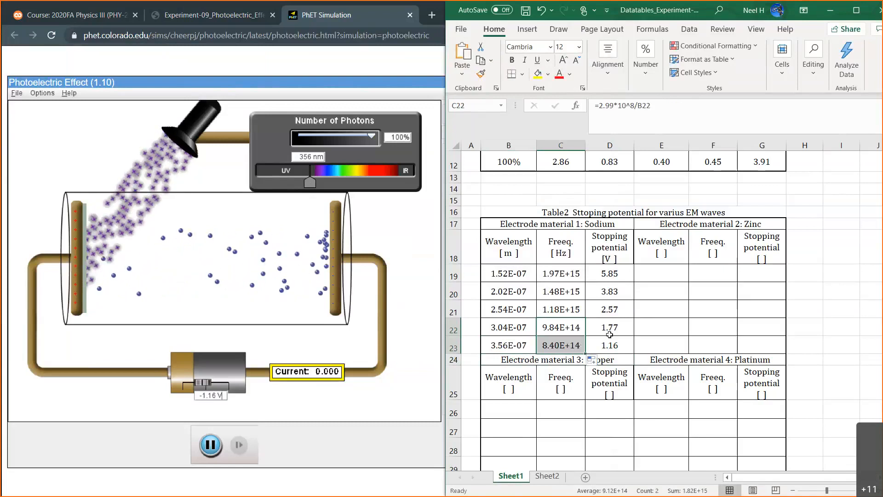
click(530, 194)
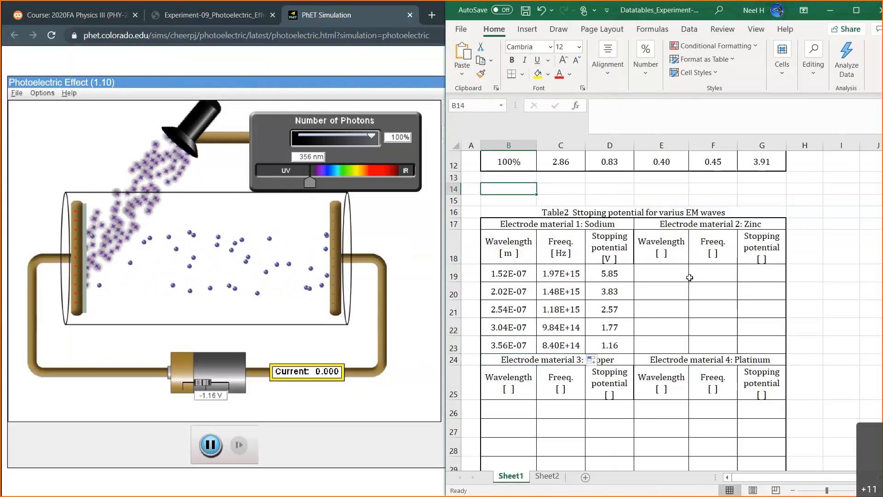
Look over the unfilled electrode material blocks on Sheet1 and the handwritten slope and intercept equations on Sheet2, and return to Sheet1.
drag(644, 273, 762, 348)
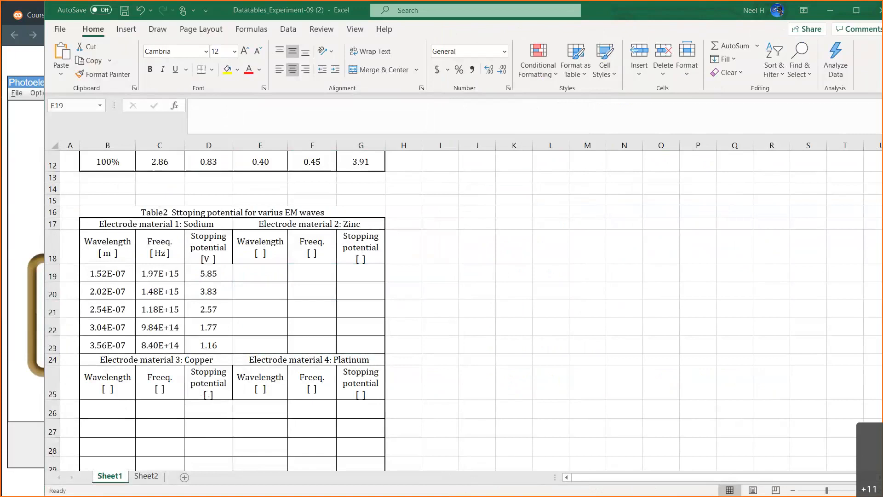
click(435, 291)
scroll(435, 293, down, 2)
scroll(435, 293, down, 1)
scroll(435, 293, up, 1)
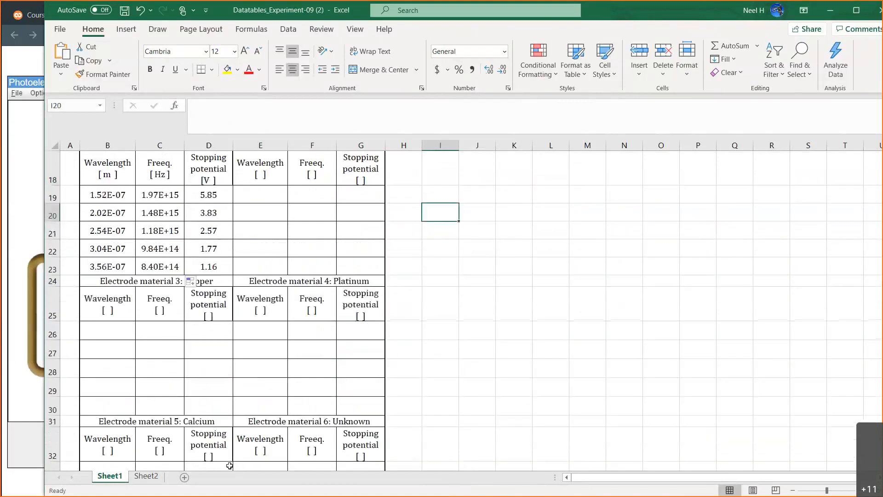
click(146, 475)
scroll(467, 358, down, 5)
scroll(466, 358, up, 5)
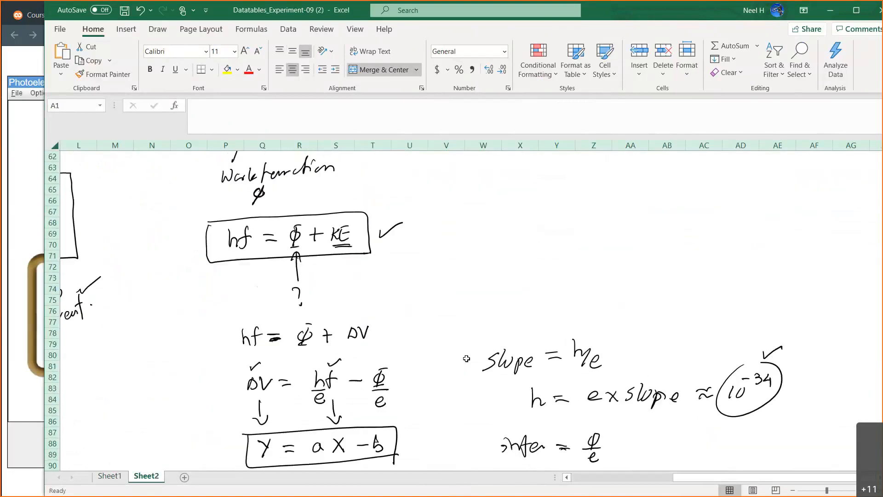
scroll(261, 321, down, 2)
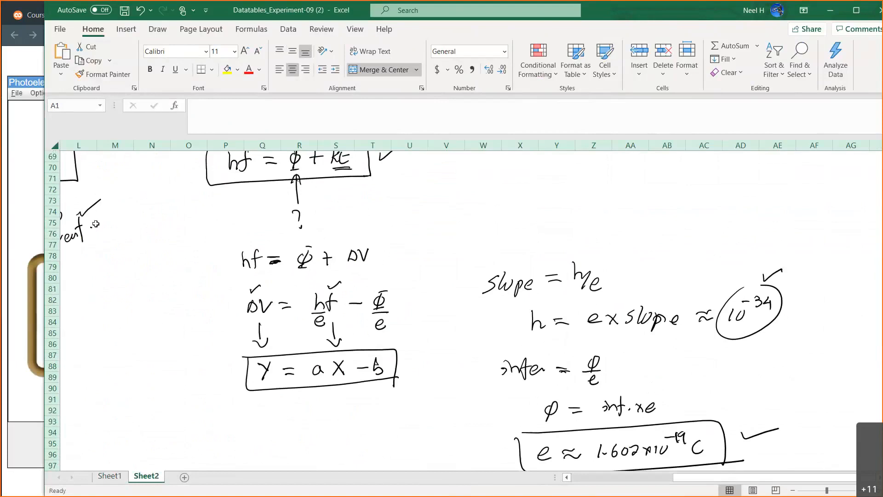
click(38, 201)
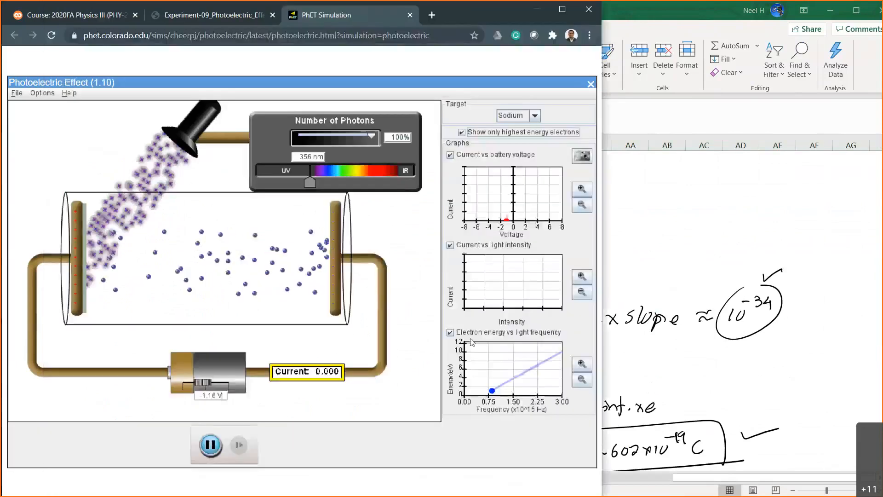
click(662, 235)
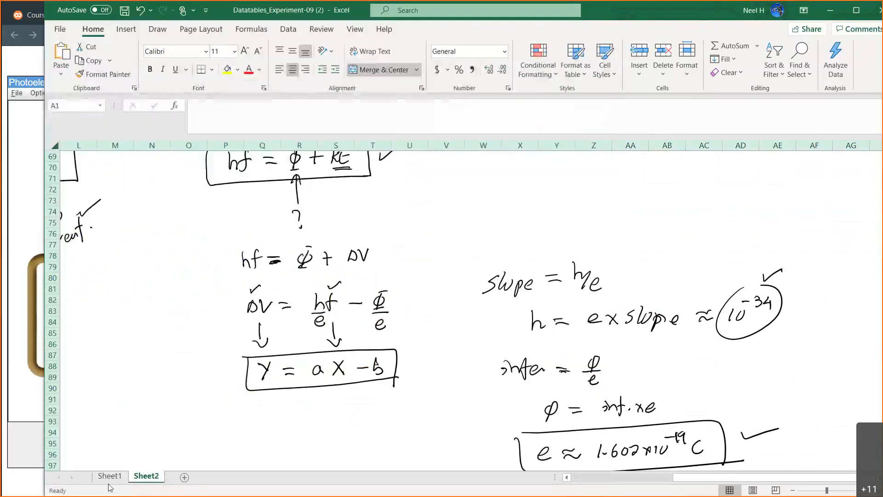
click(111, 476)
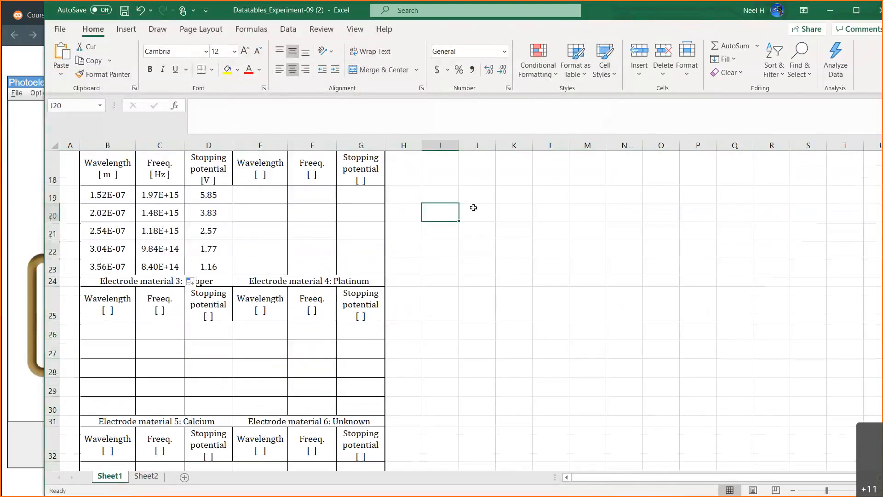
Insert the picture Screenshot (447) from the Screenshots folder at cell I19, beside Table 2.
scroll(473, 207, up, 2)
click(452, 239)
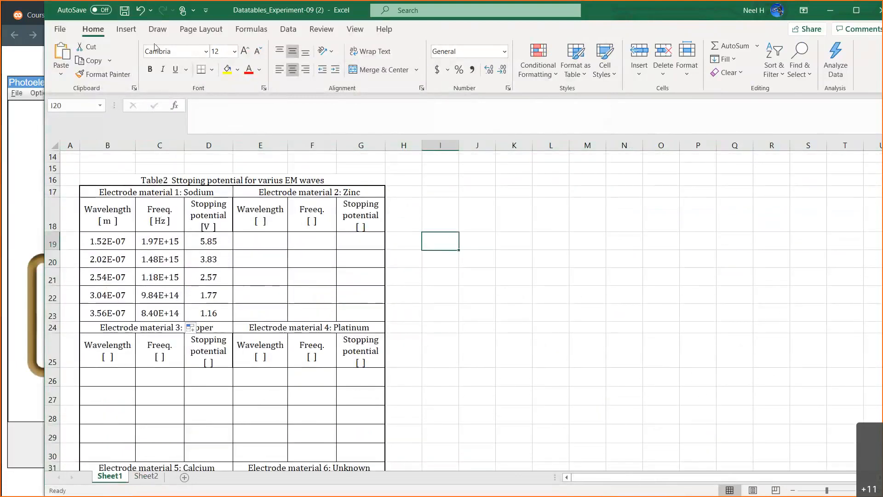
click(126, 29)
click(182, 64)
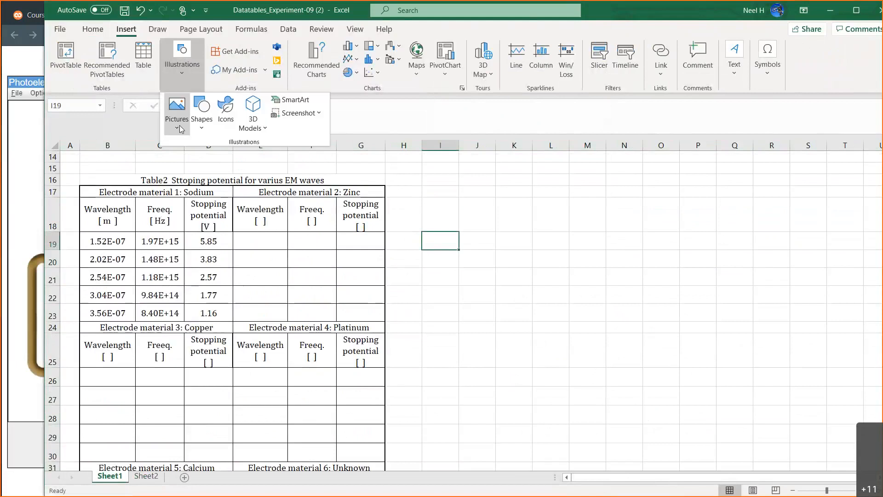
click(176, 117)
key(Escape)
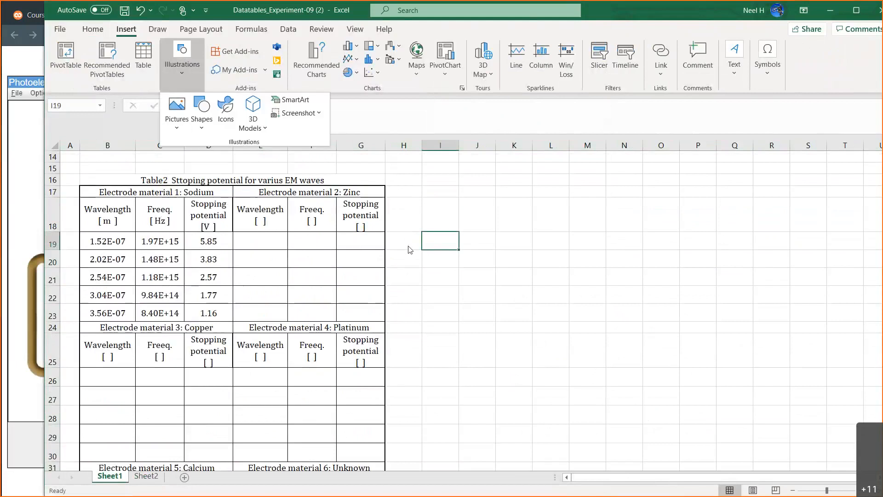
click(228, 123)
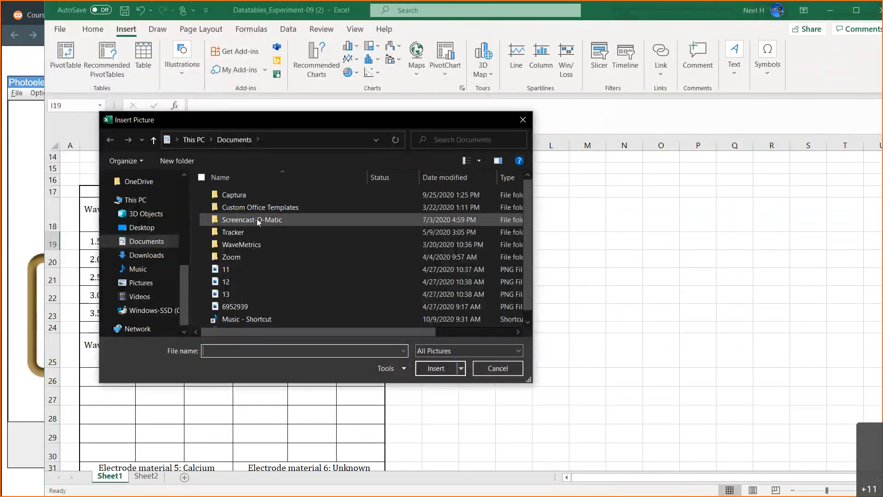
scroll(150, 227, up, 5)
click(143, 240)
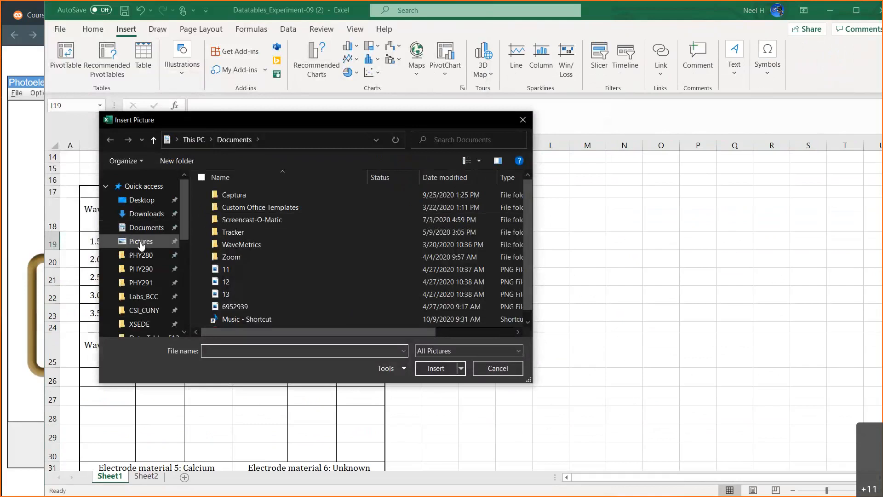
click(362, 221)
double_click(362, 221)
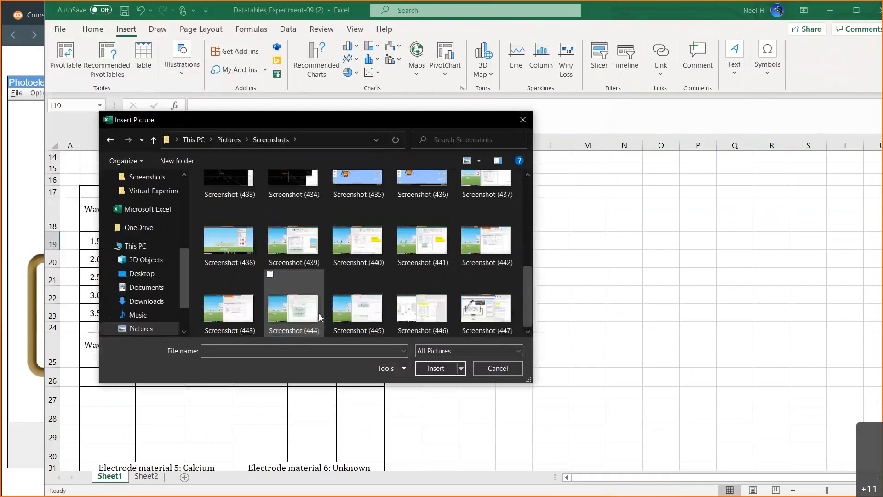
double_click(476, 317)
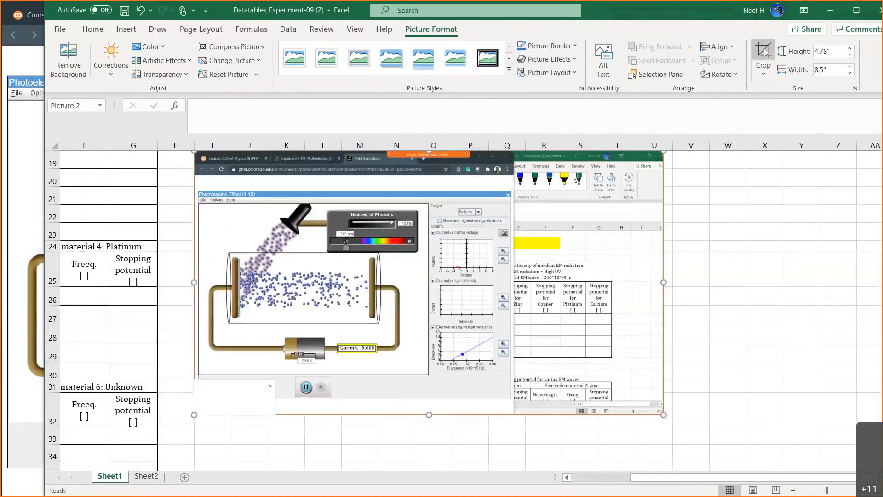
Crop the inserted screenshot to the Photoelectric Effect simulation area, about 3.33" high and 5.73" wide.
click(763, 52)
scroll(662, 187, up, 1)
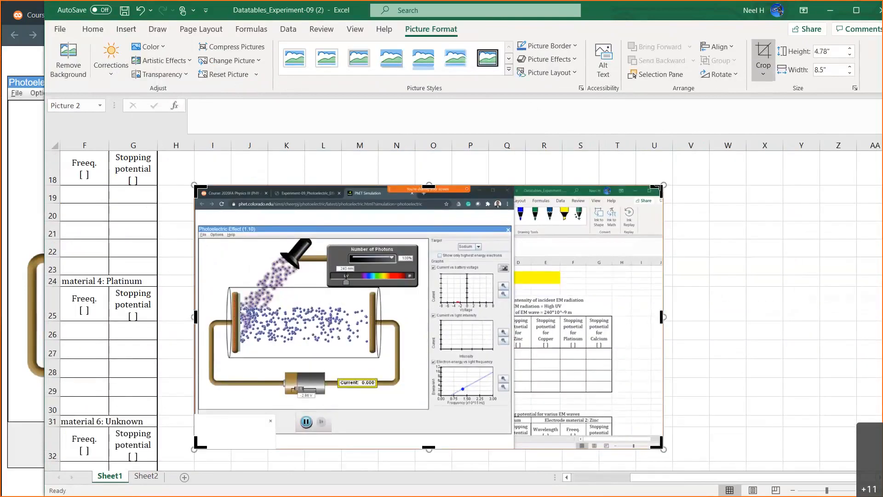
drag(659, 184, 509, 227)
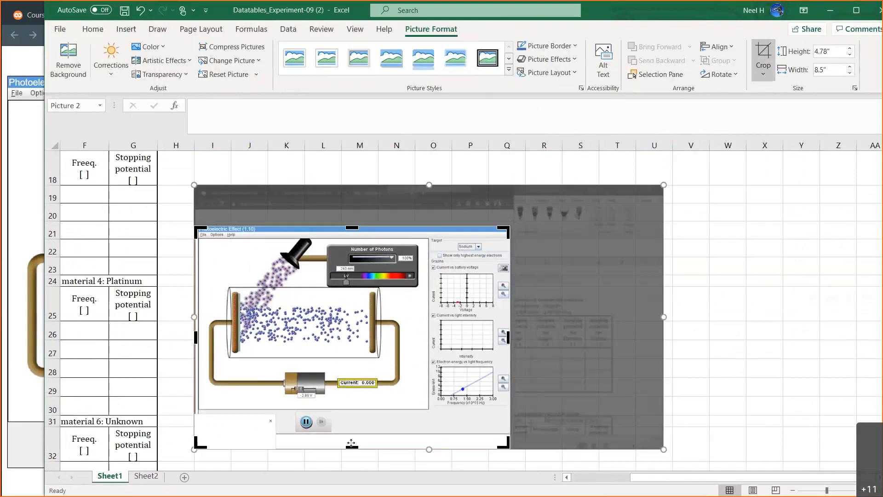
drag(352, 445, 352, 407)
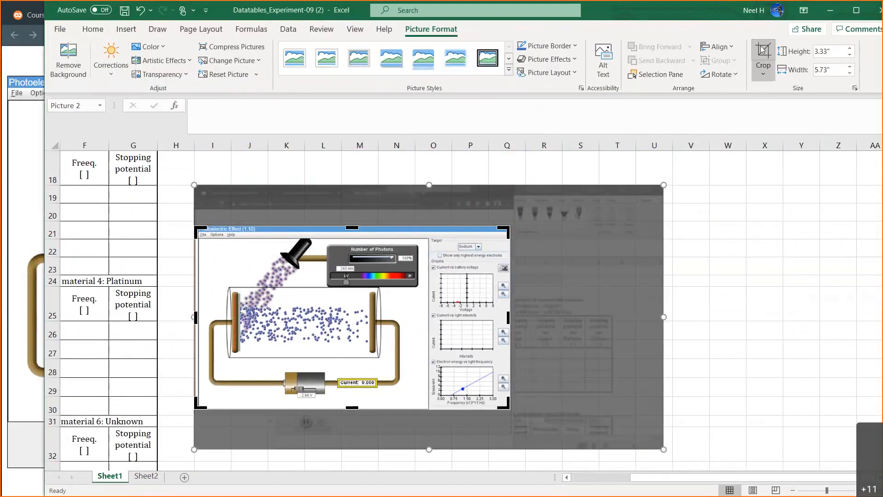
click(763, 50)
Move the cropped picture up beside Table 1, so that it ends above row 13.
scroll(381, 260, up, 3)
drag(395, 323, 458, 183)
scroll(473, 211, up, 1)
drag(489, 266, 468, 183)
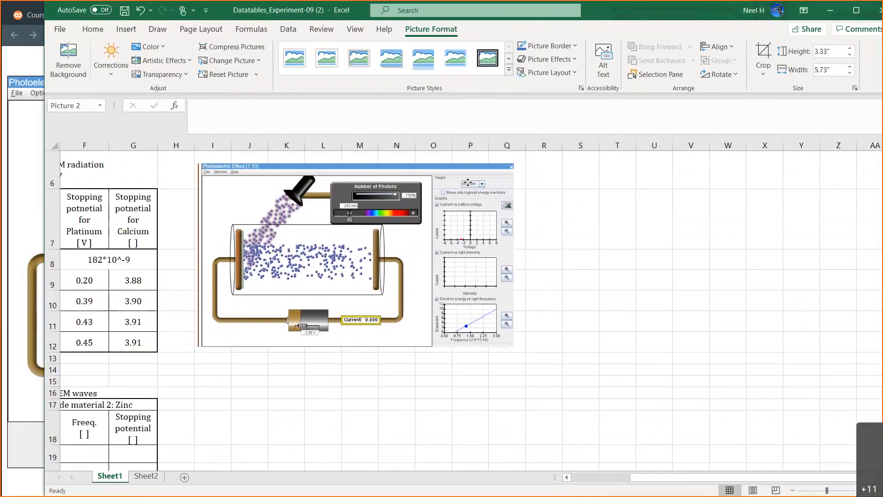
Enter the caption "Figure 1 Simulator for photo-electric effect" in J13, below the picture.
click(261, 358)
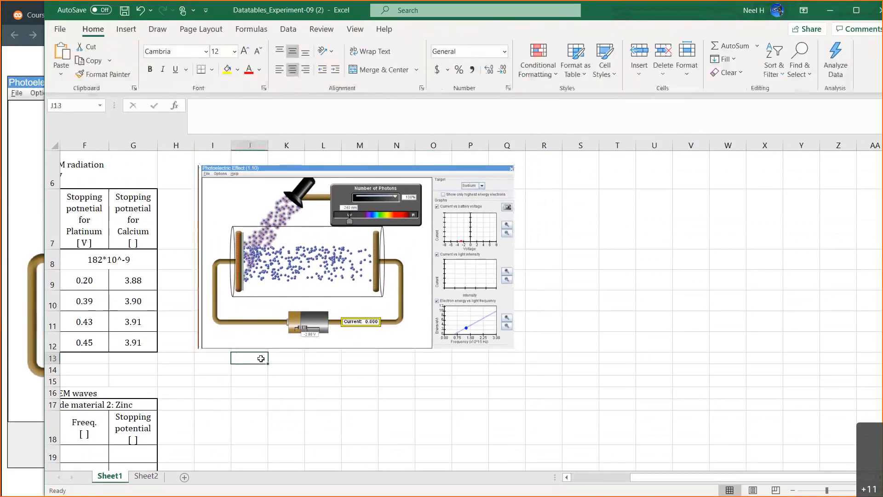
text(Figure)
text(1)
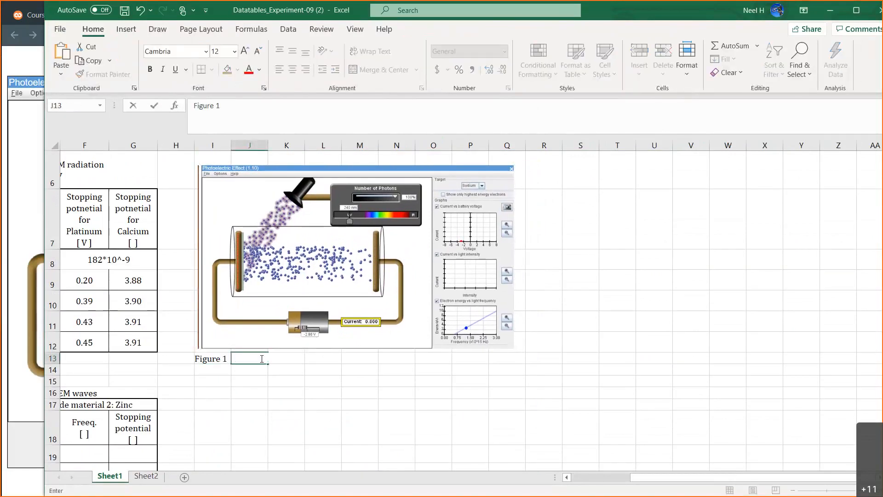
text(  Simulator for p)
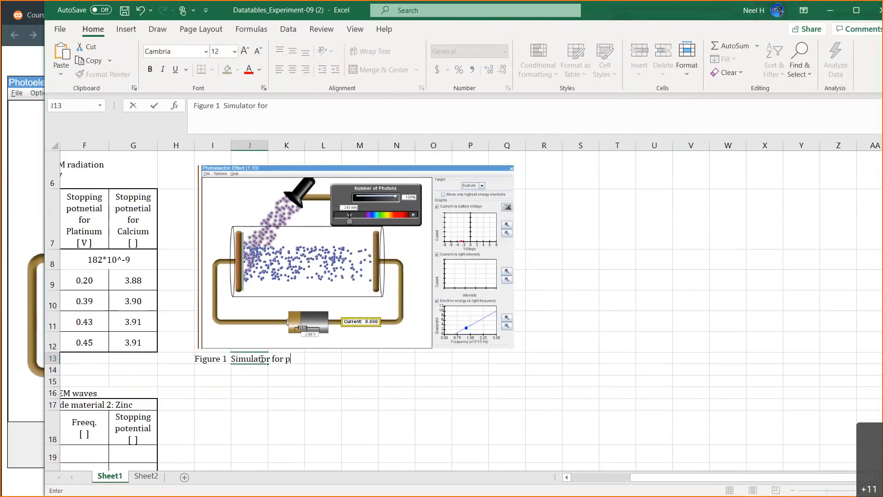
text(hoto-elect)
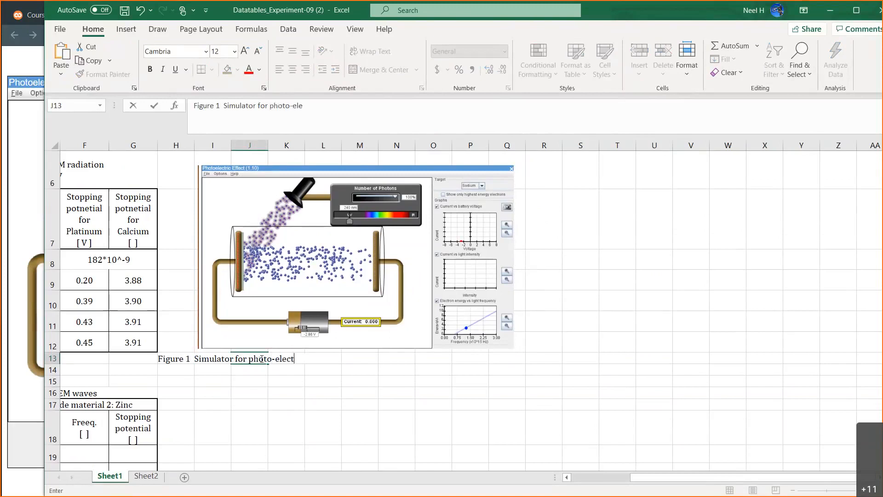
text(ric effect)
key(Return)
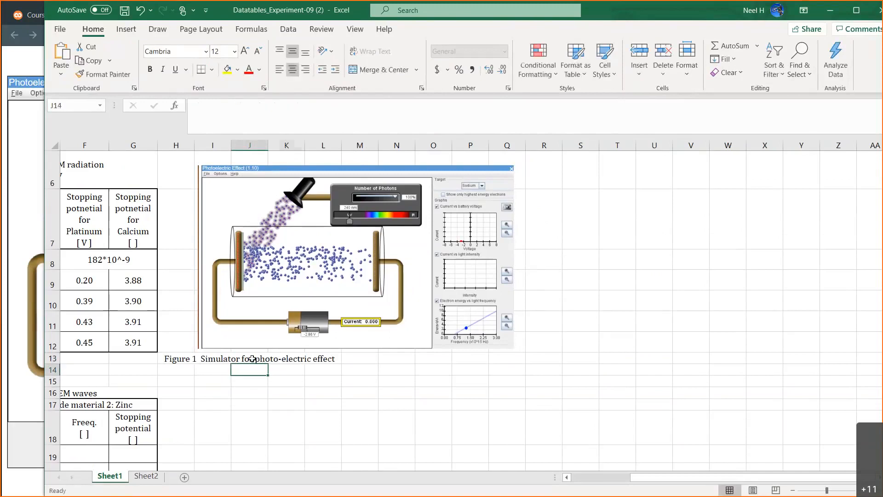
Merge and center the figure caption across J13:O13, and select cell I19 beside Table 2.
drag(252, 358, 434, 358)
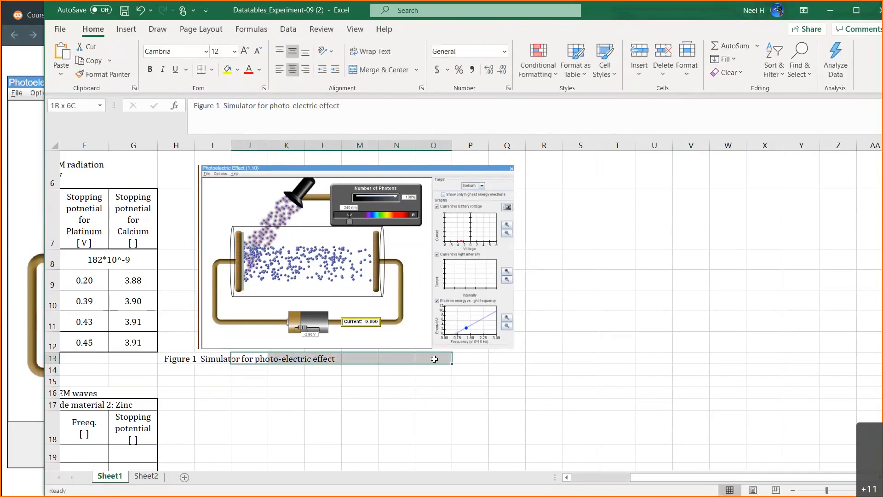
click(367, 71)
scroll(249, 337, down, 3)
scroll(216, 322, left, 3)
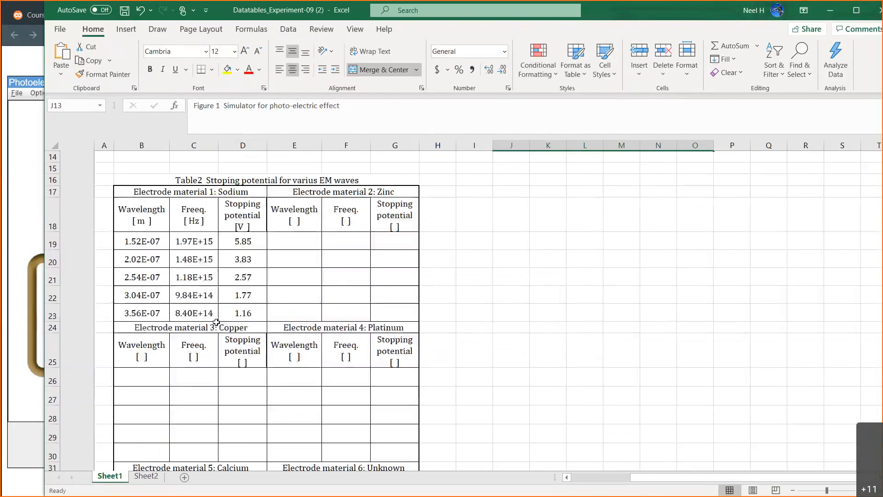
click(430, 243)
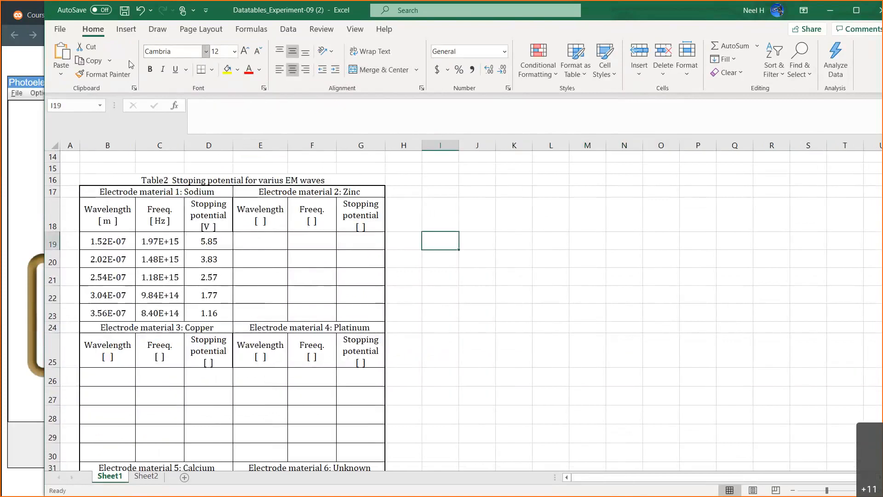
Insert an empty scatter chart and place it beside Table 2, level with the sodium data.
click(126, 29)
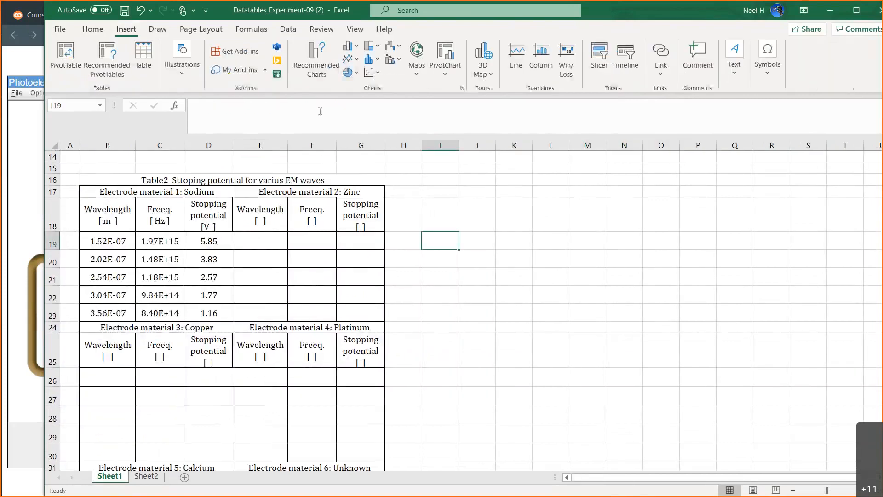
click(377, 78)
click(374, 115)
drag(455, 268, 546, 238)
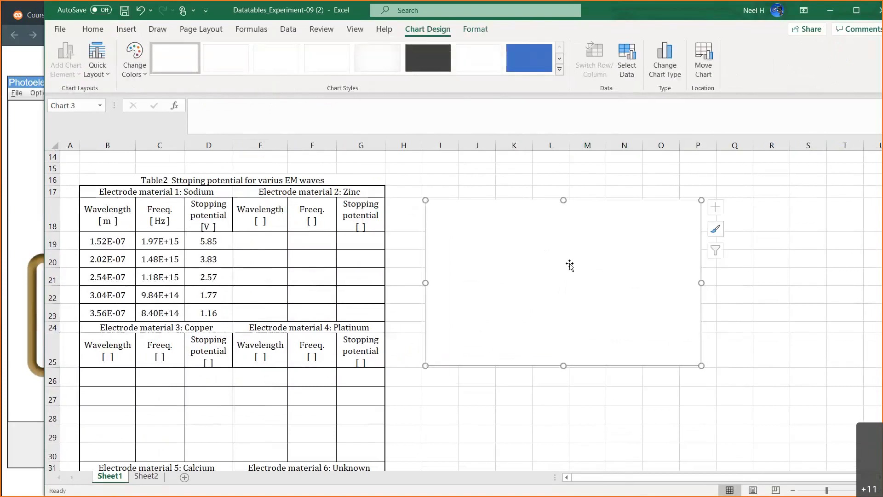
Add a data series to the chart with the sodium frequencies C19:C23 as its X values.
click(626, 64)
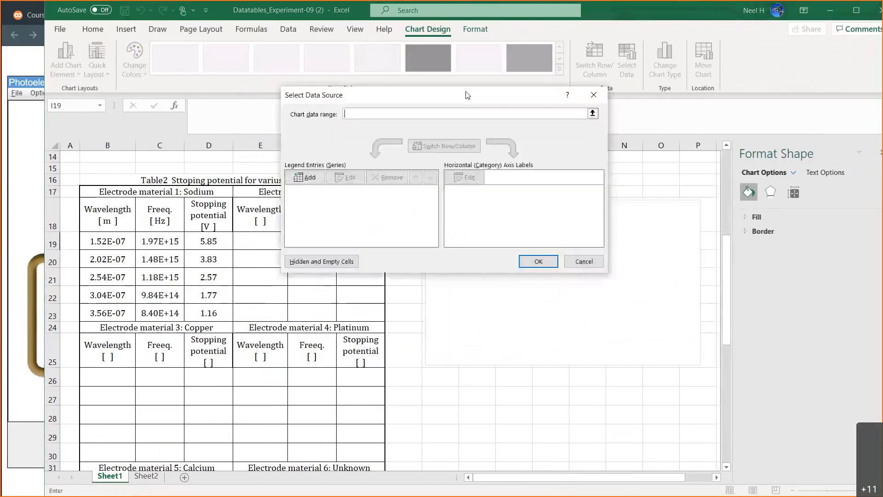
drag(475, 88, 583, 155)
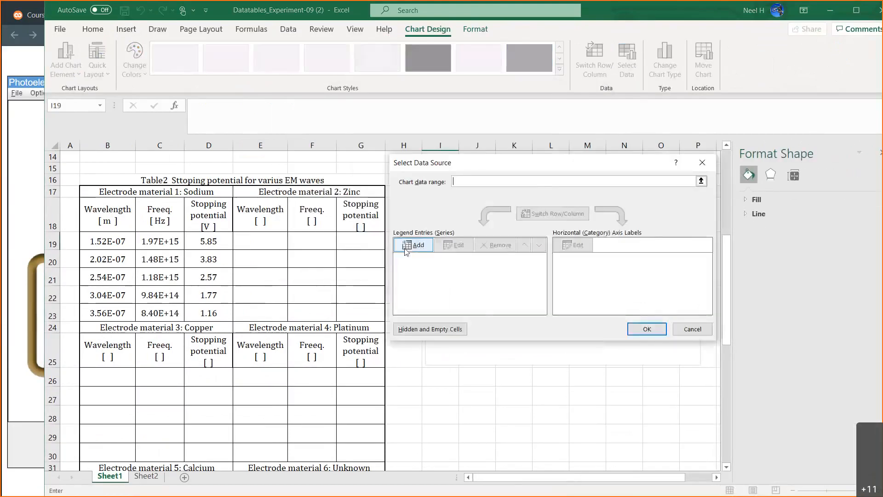
click(405, 248)
click(414, 183)
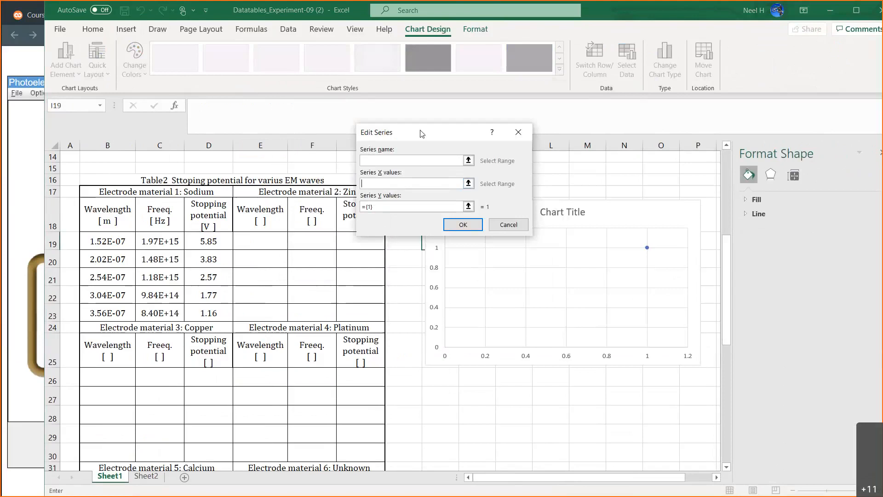
drag(177, 240, 158, 313)
Set the series' Y values to the sodium stopping potentials D19:D23 and accept the chart's data source.
click(490, 254)
key(BackSpace)
key(BackSpace)
key(BackSpace)
key(BackSpace)
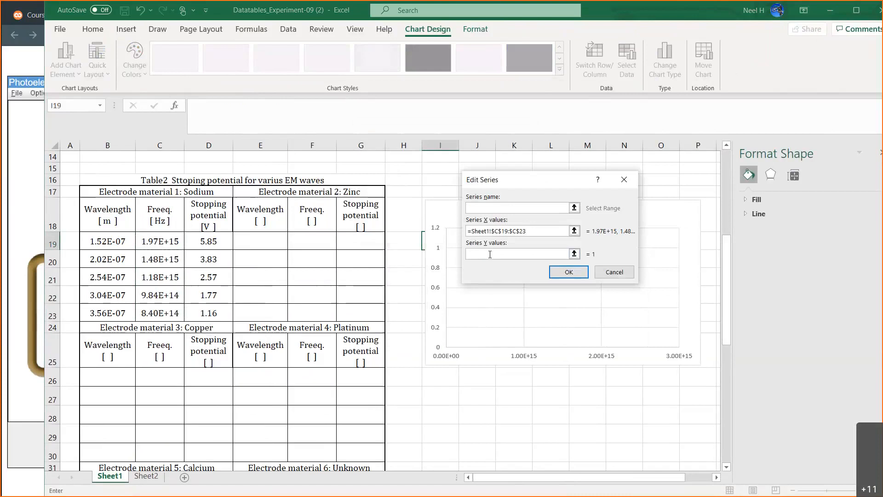
drag(211, 239, 209, 306)
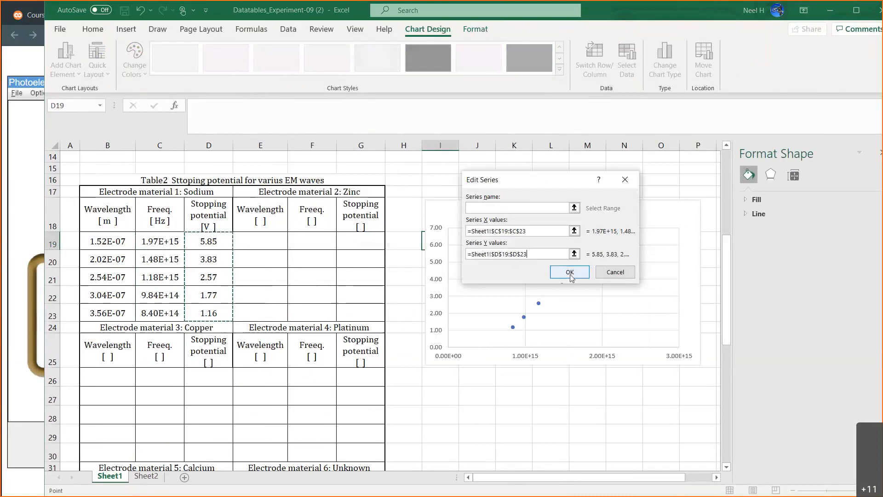
click(566, 272)
click(646, 328)
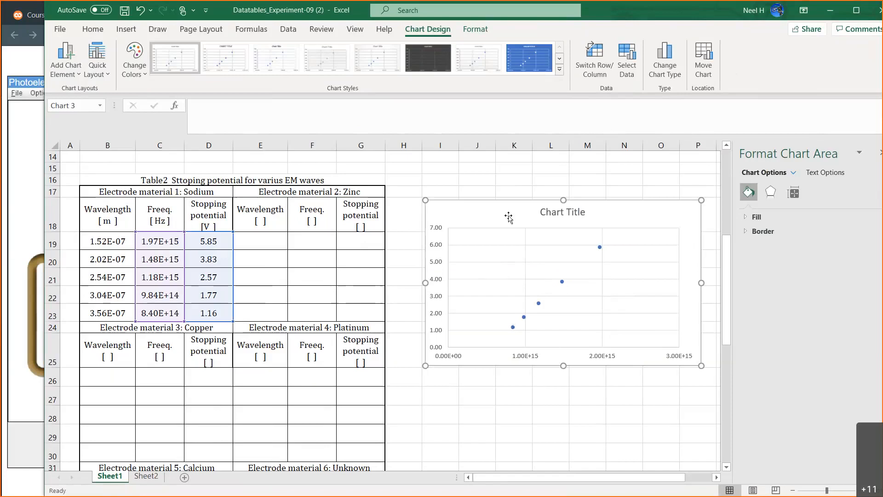
Add primary horizontal and primary vertical axis titles to the scatter chart.
click(66, 57)
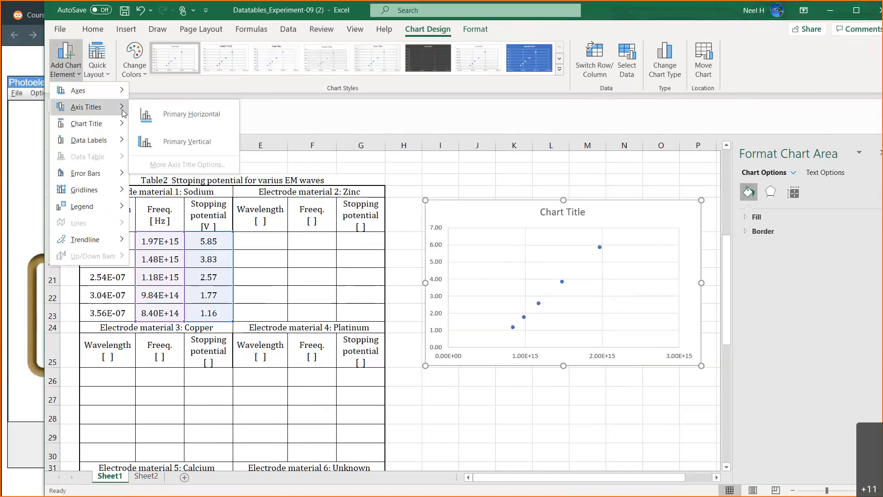
click(141, 108)
click(66, 57)
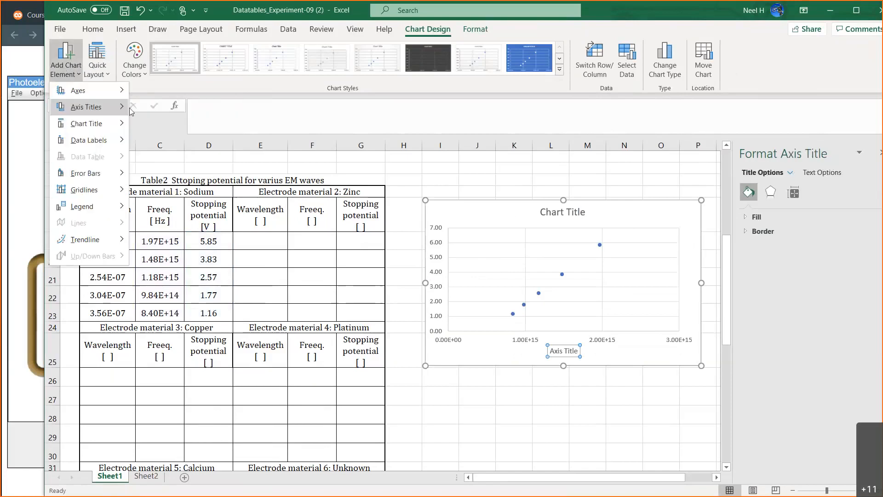
click(184, 141)
Add a linear trendline to the sodium data and display its equation and R-squared value on the chart.
click(66, 57)
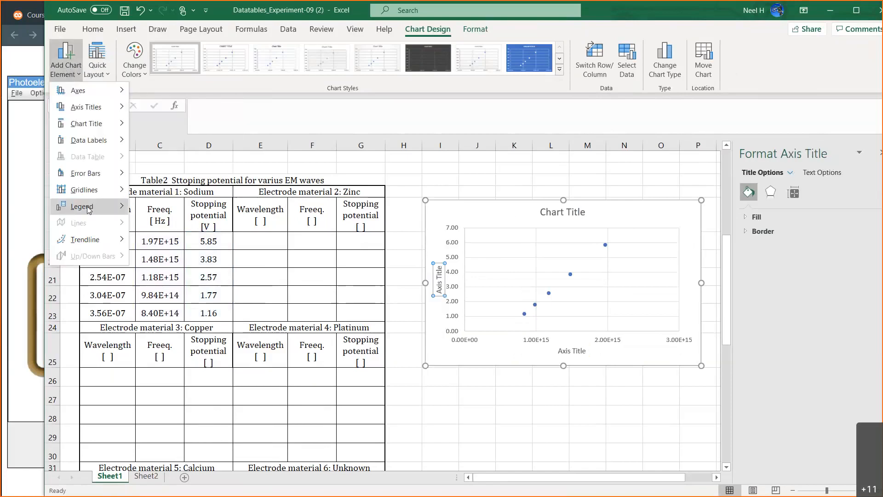
mouse_move(110, 239)
click(169, 275)
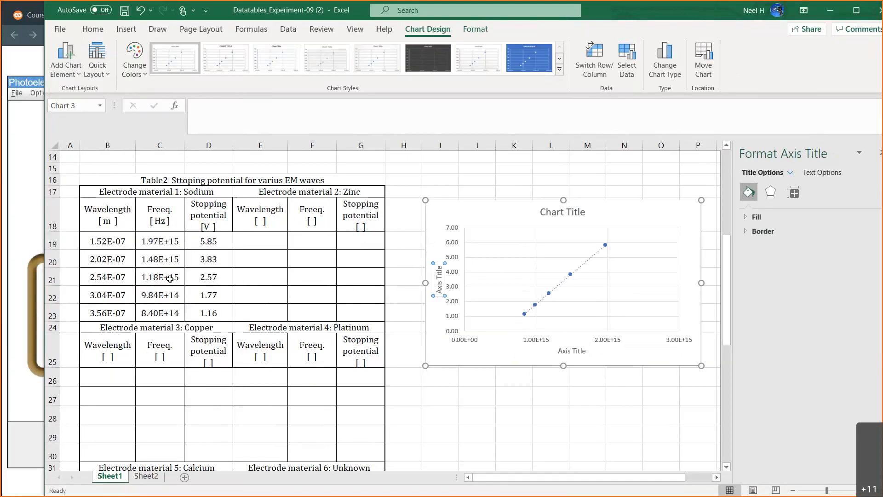
right_click(592, 255)
double_click(593, 258)
click(793, 193)
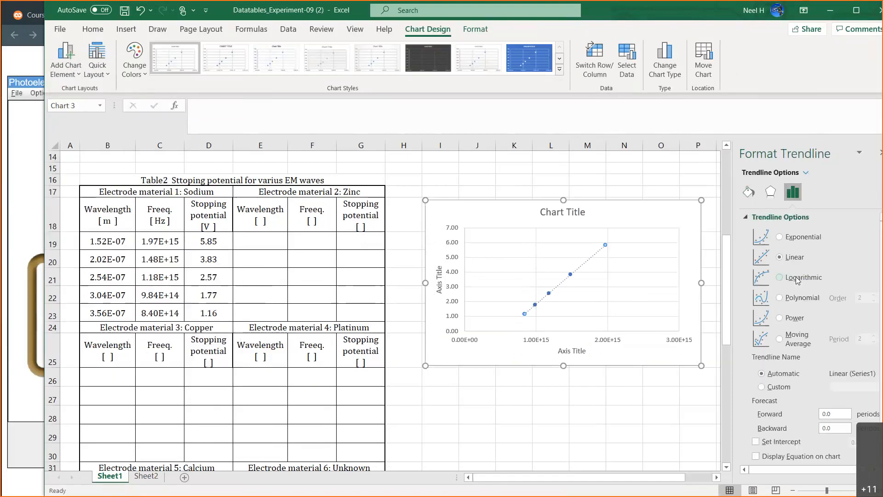
scroll(797, 281, down, 1)
click(770, 441)
click(772, 454)
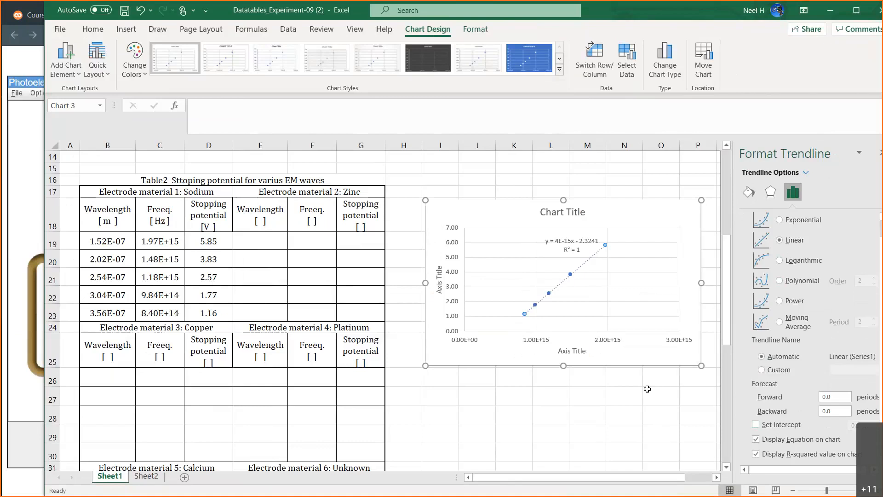
Try to extend the trendline backward with forecast values of 1, 2 and 10 periods.
double_click(839, 411)
key(BackSpace)
text(1)
click(841, 396)
key(BackSpace)
key(BackSpace)
key(BackSpace)
click(841, 411)
key(BackSpace)
text(2)
key(BackSpace)
text(10)
key(BackSpace)
key(BackSpace)
text(10)
click(833, 397)
click(838, 411)
click(837, 395)
click(600, 285)
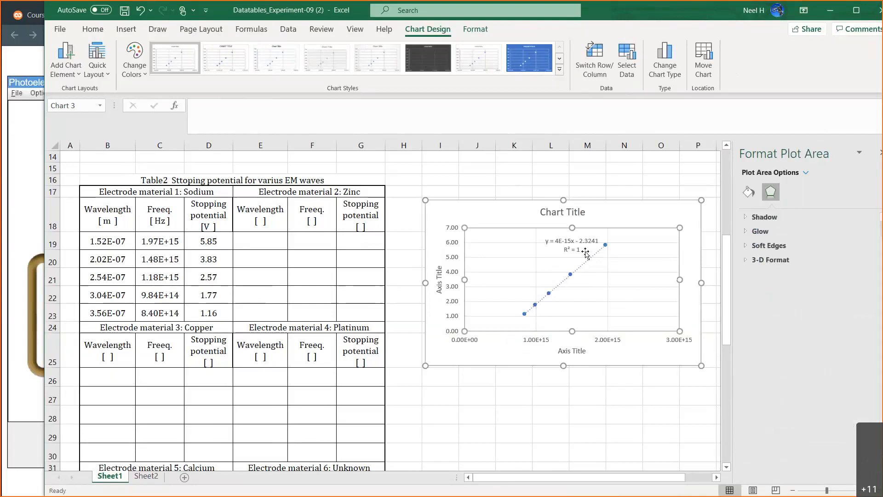
Move the trendline equation label to the upper-left side of the trendline, clear of the line.
click(578, 248)
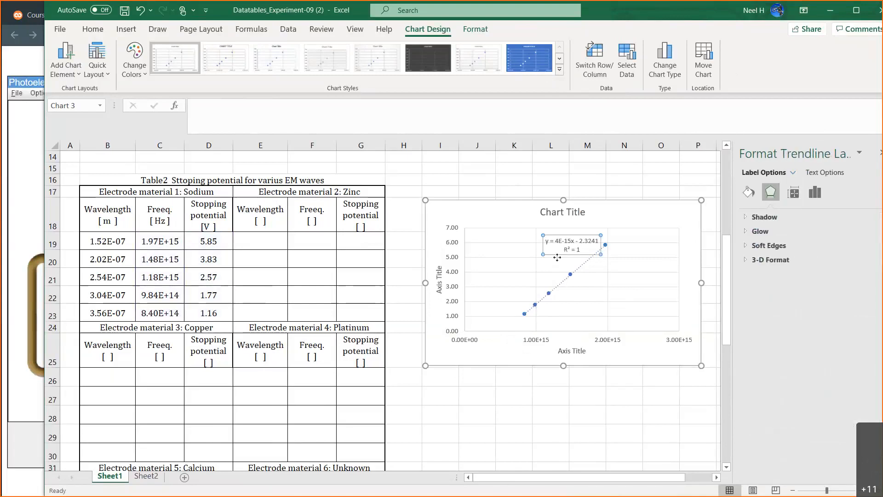
drag(563, 254, 542, 264)
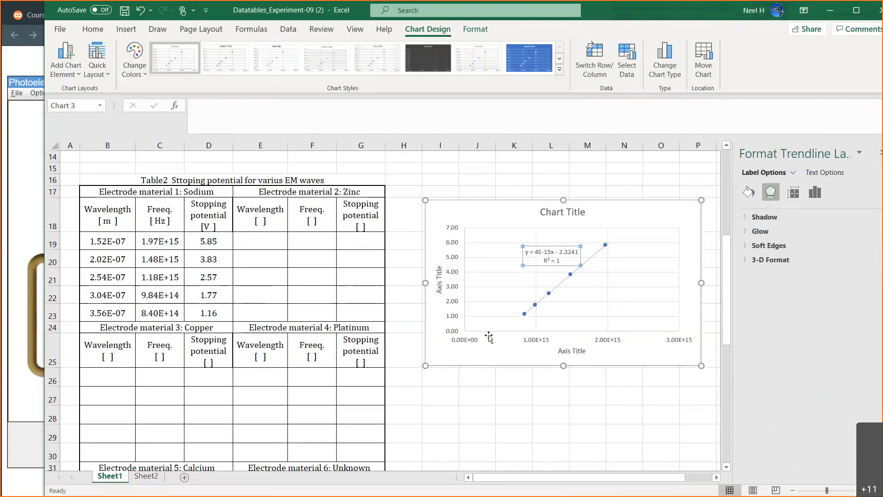
Format the trendline equation label in the Number category with 4 decimal places.
scroll(489, 337, down, 1)
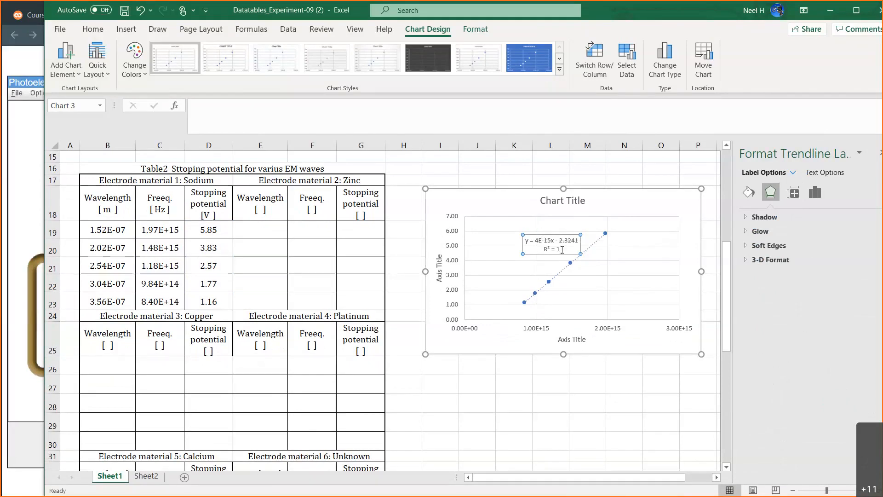
click(817, 197)
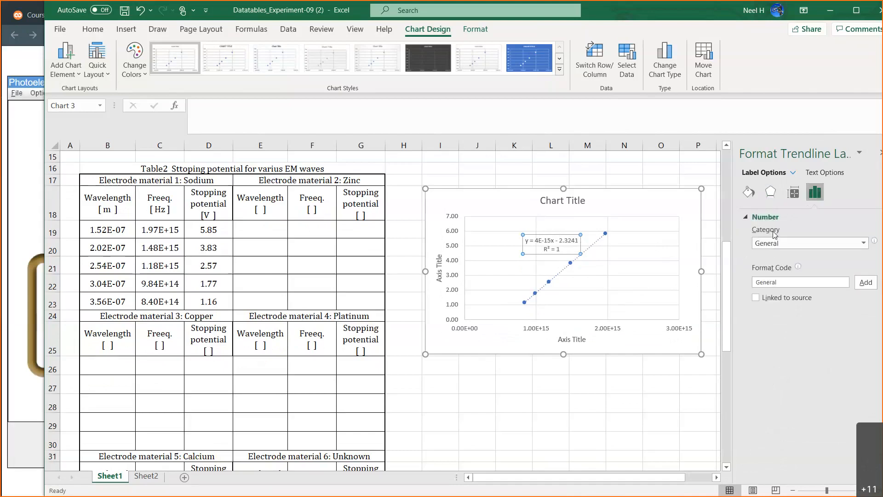
click(864, 243)
click(801, 266)
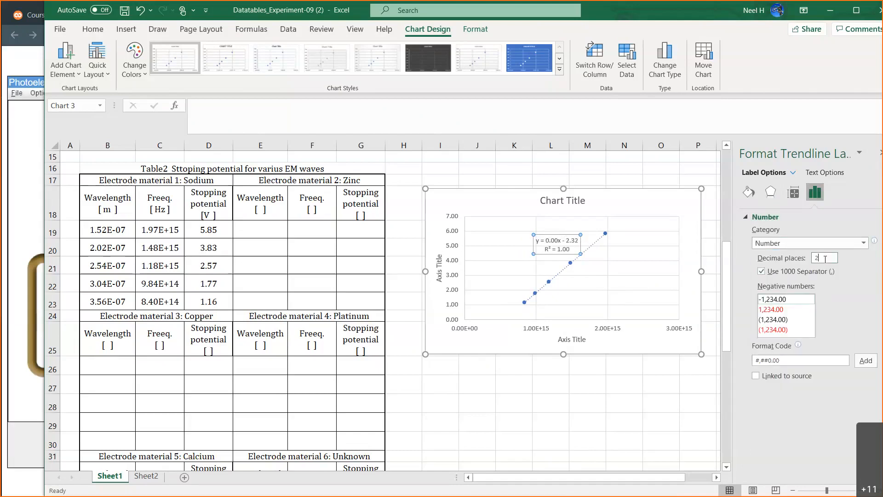
click(824, 259)
key(BackSpace)
text(4)
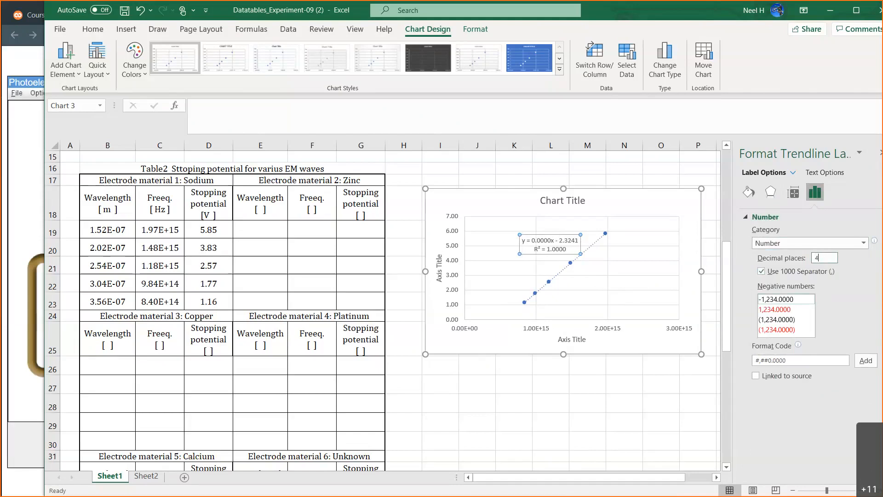
key(BackSpace)
Format the trendline equation label in the Scientific category with 3 decimal places.
click(867, 246)
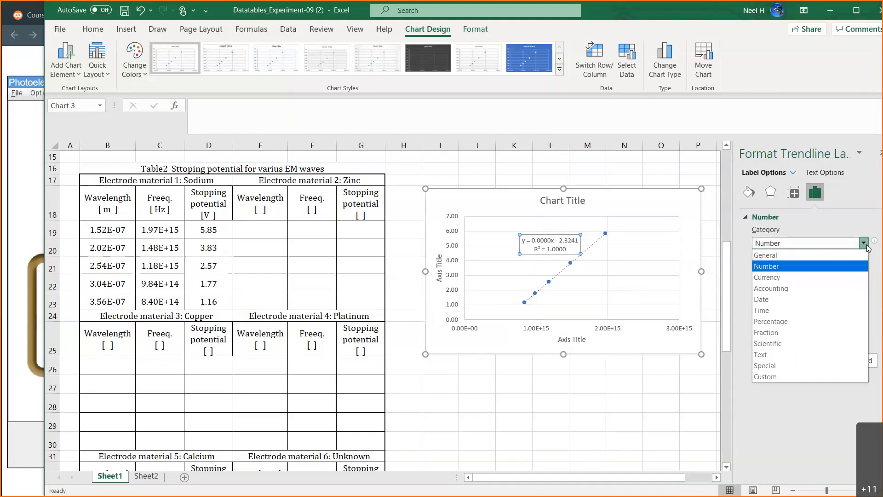
click(787, 344)
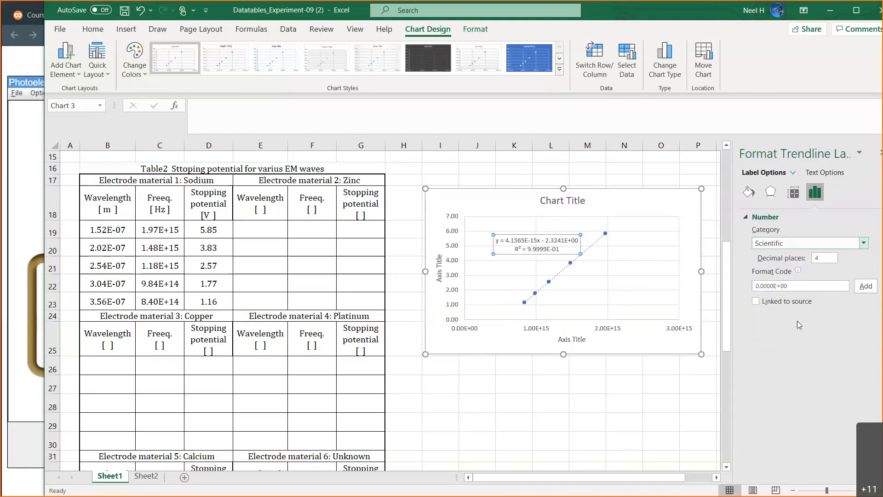
double_click(827, 256)
key(BackSpace)
text(3)
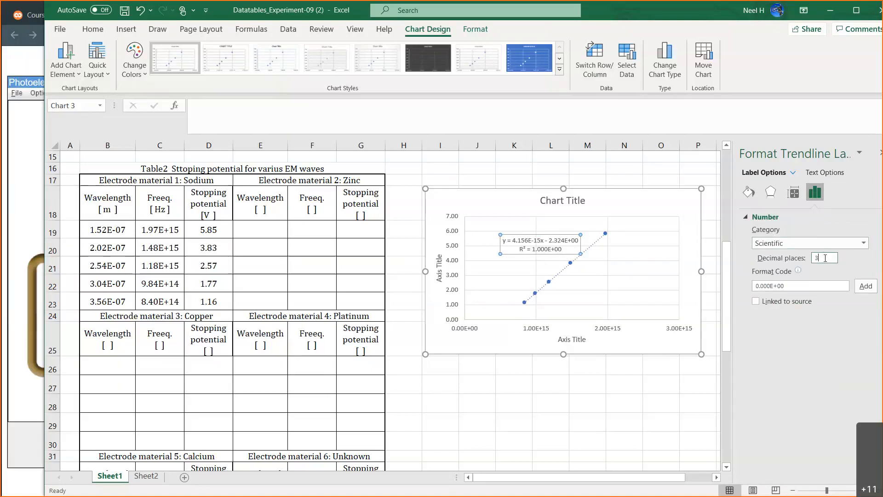
click(635, 203)
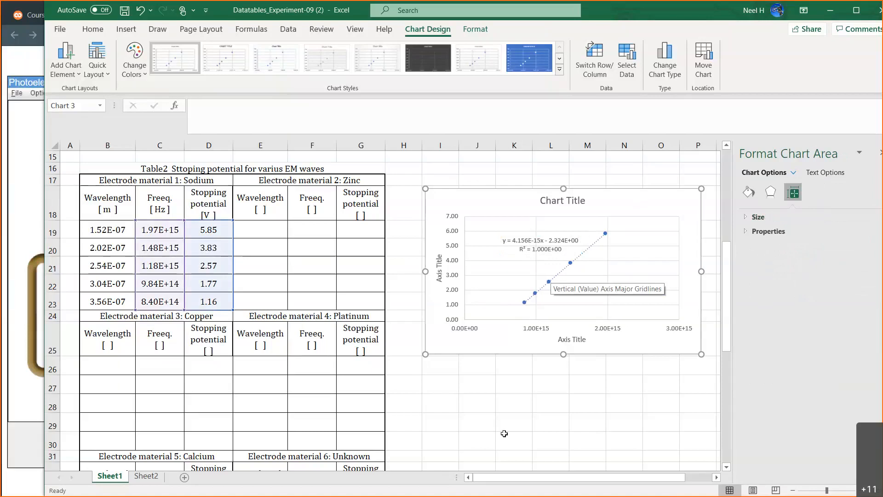
Review the handwritten slope and intercept formulas for h and the work function on Sheet2.
scroll(504, 433, down, 1)
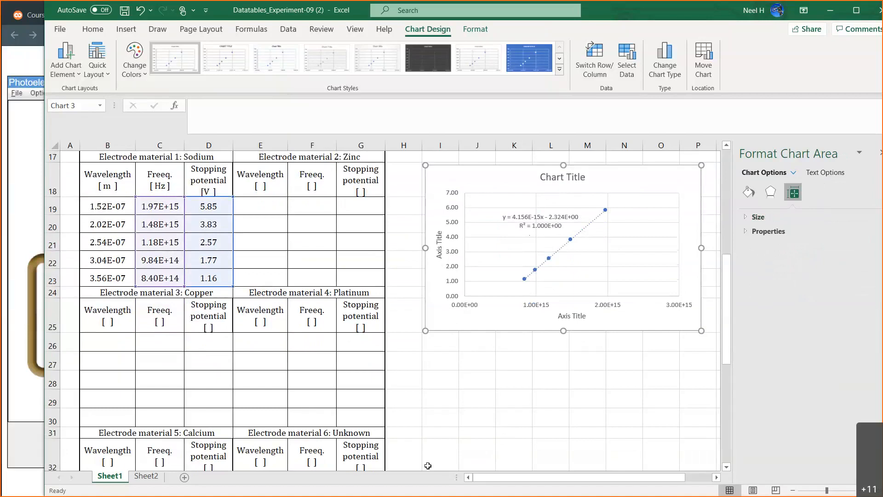
click(147, 476)
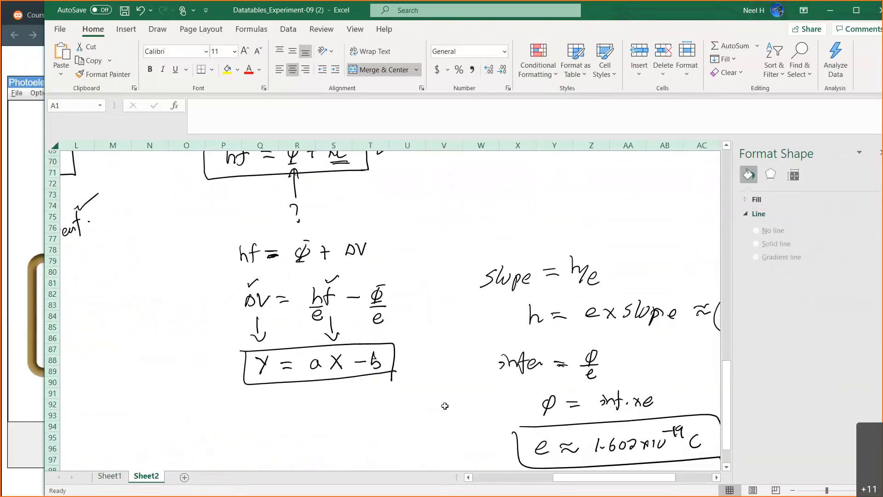
scroll(507, 396, up, 1)
scroll(508, 396, right, 2)
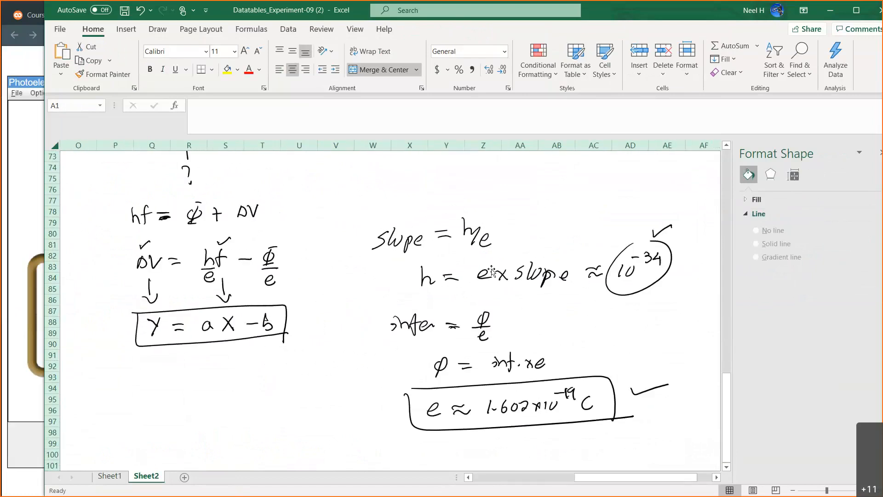
scroll(492, 271, left, 5)
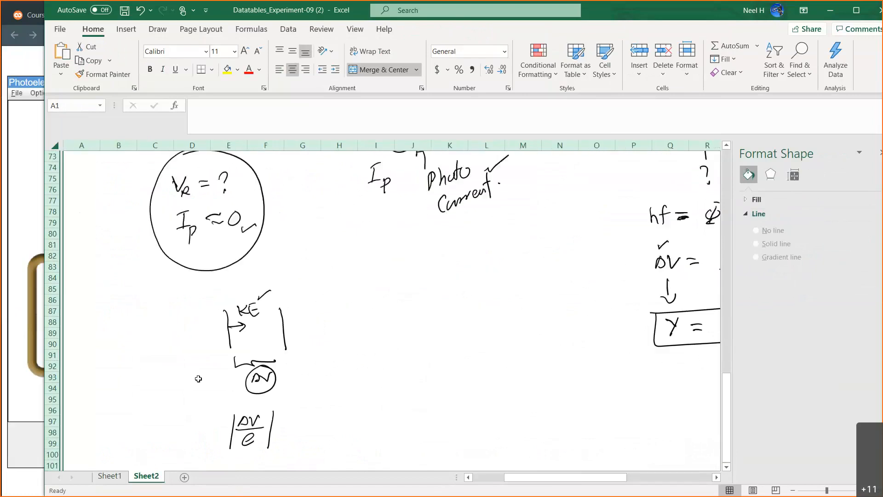
Enter the sodium slope 4.156E-15 from the trendline equation in cell C43 of Table 3 on Sheet1.
click(111, 476)
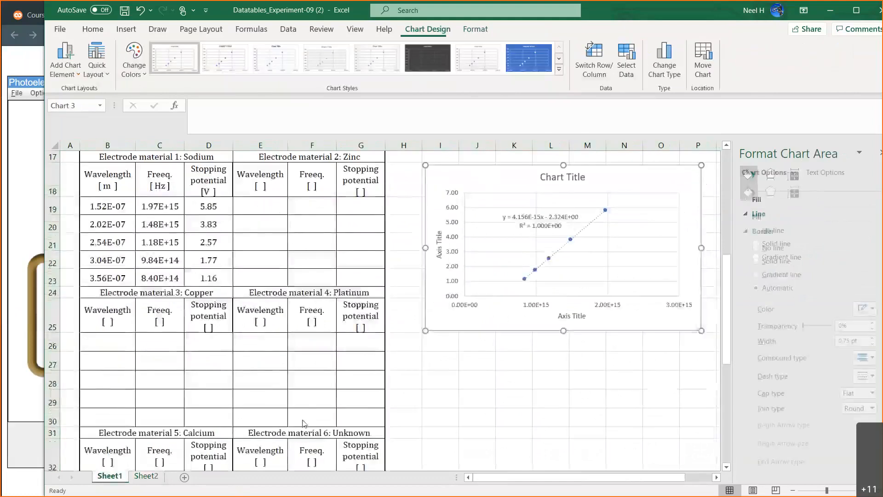
scroll(297, 418, down, 8)
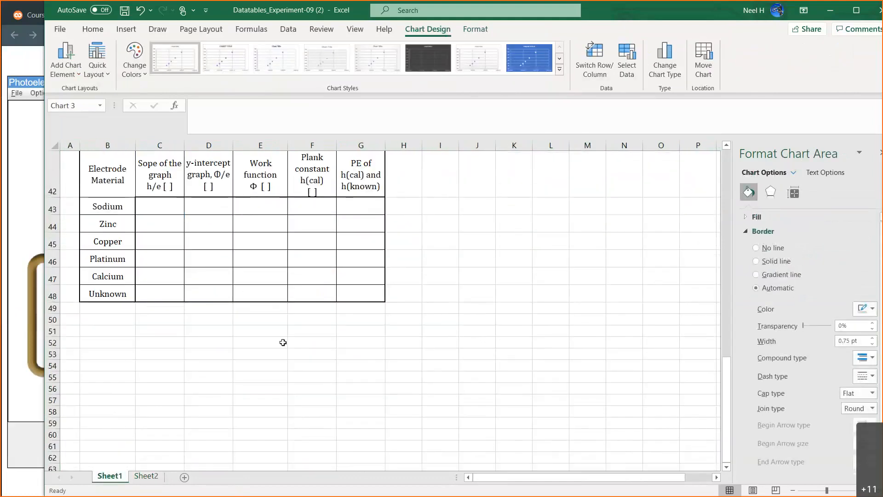
click(283, 342)
scroll(283, 342, up, 2)
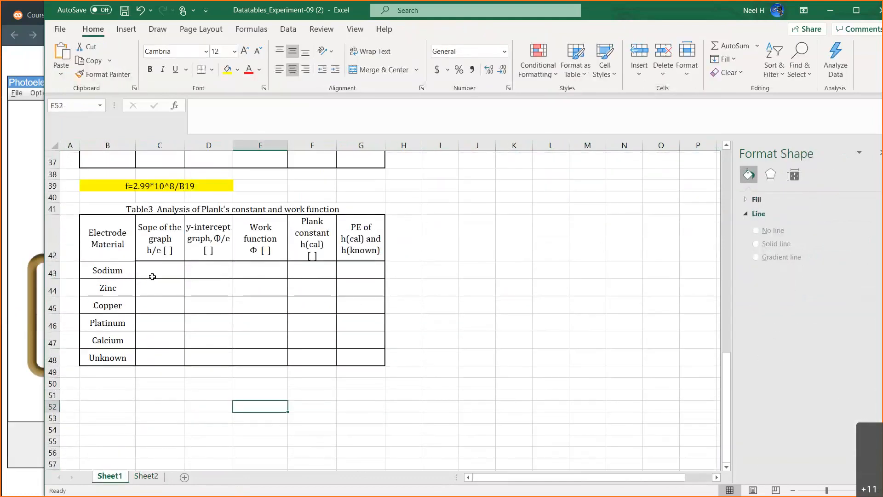
click(152, 276)
click(160, 243)
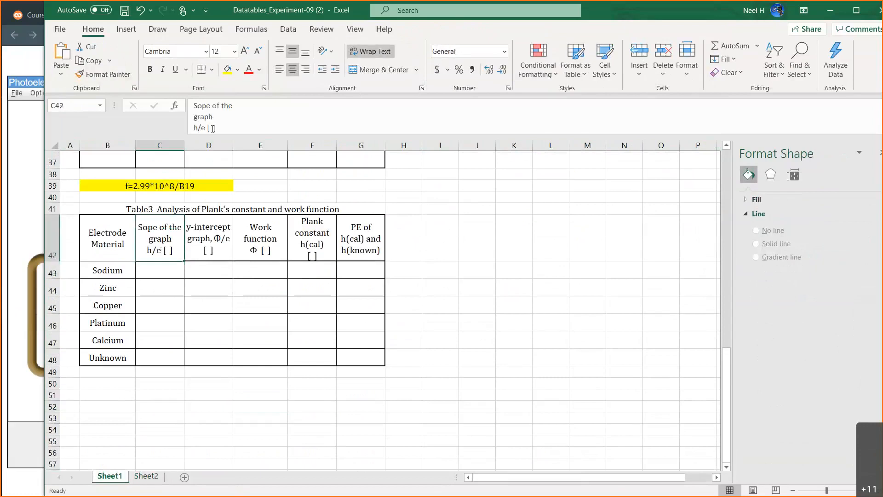
click(161, 270)
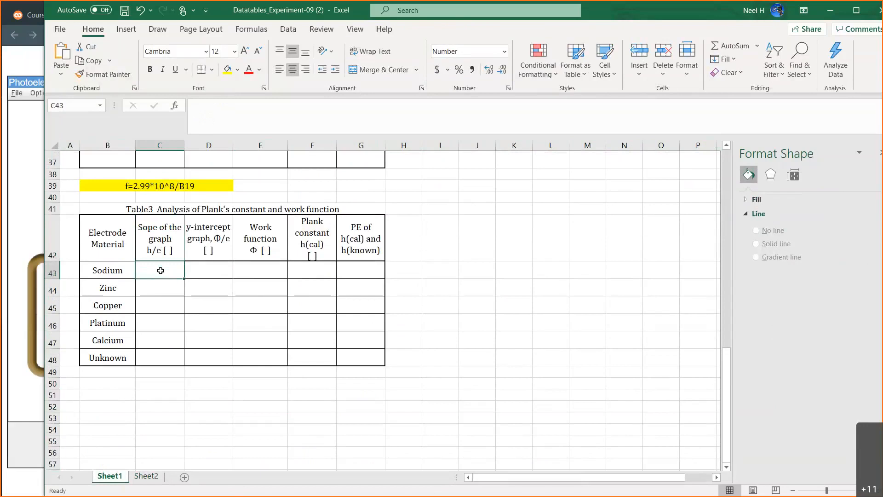
scroll(427, 270, up, 7)
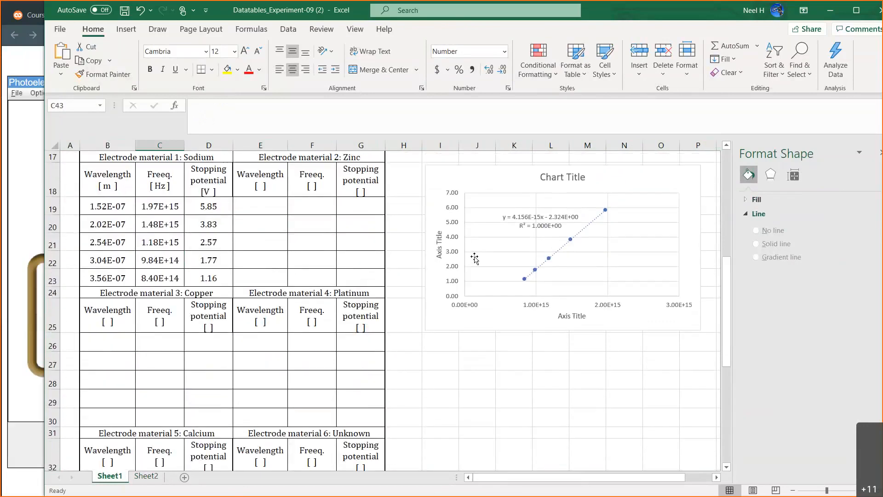
scroll(492, 300, down, 2)
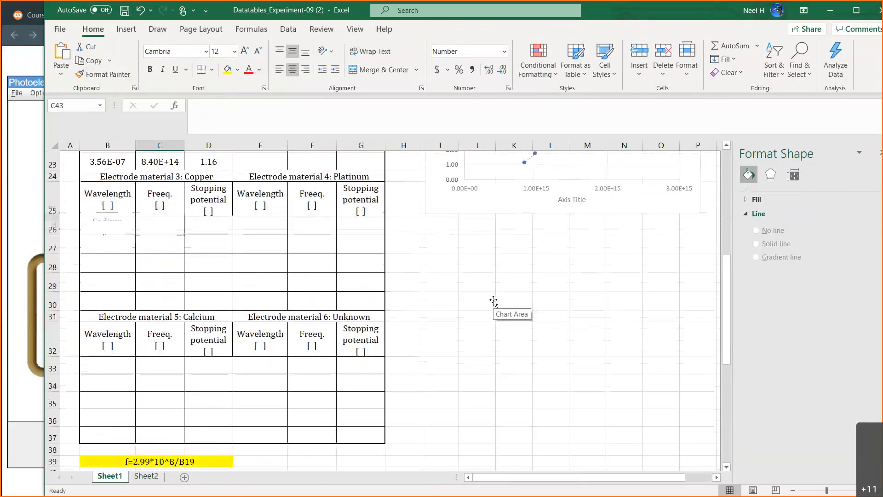
scroll(493, 302, down, 6)
text(4.156)
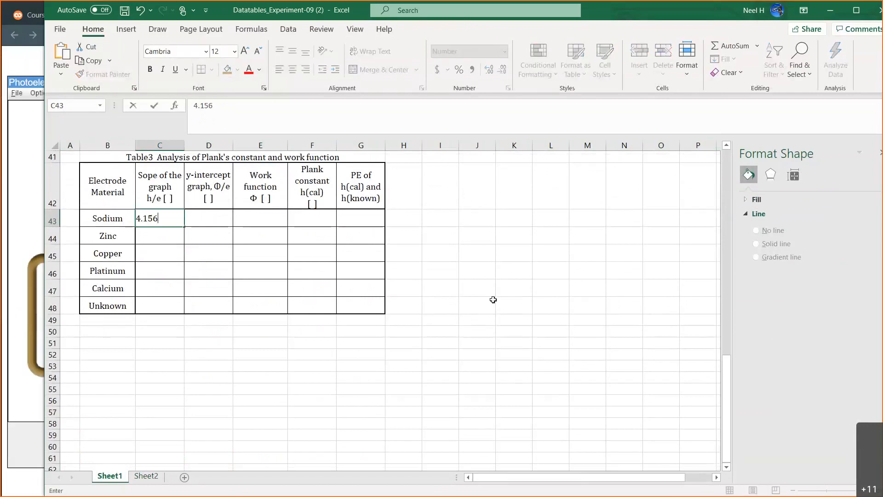
text(E-15])
key(BackSpace)
key(Return)
Format the Table 3 data cells C43:G48 in the Scientific category with 2 decimal places.
scroll(499, 333, up, 2)
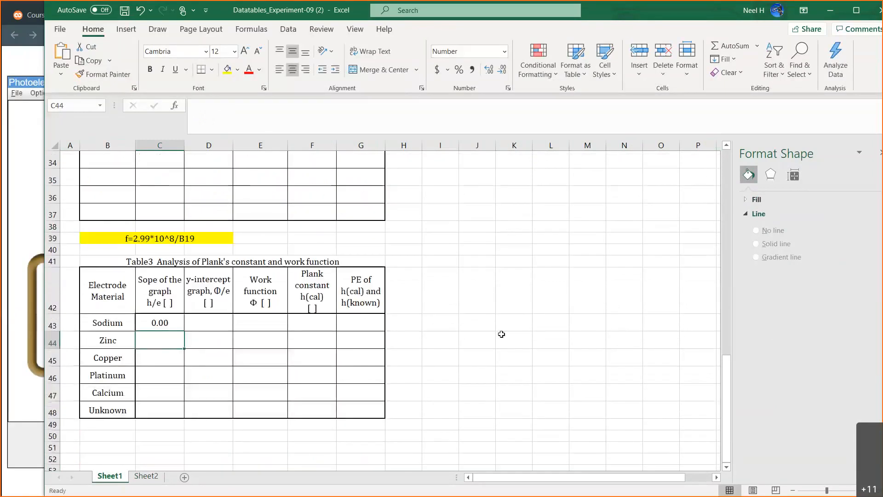
scroll(501, 334, up, 9)
scroll(502, 335, down, 1)
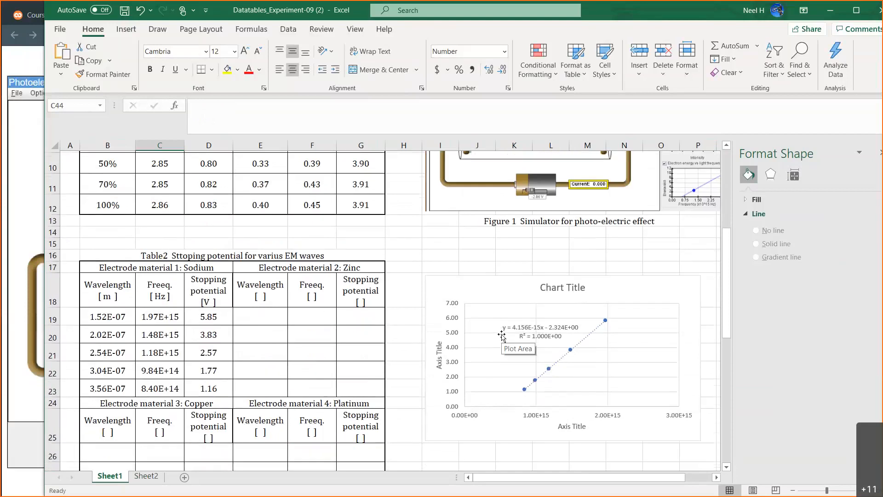
scroll(531, 434, down, 12)
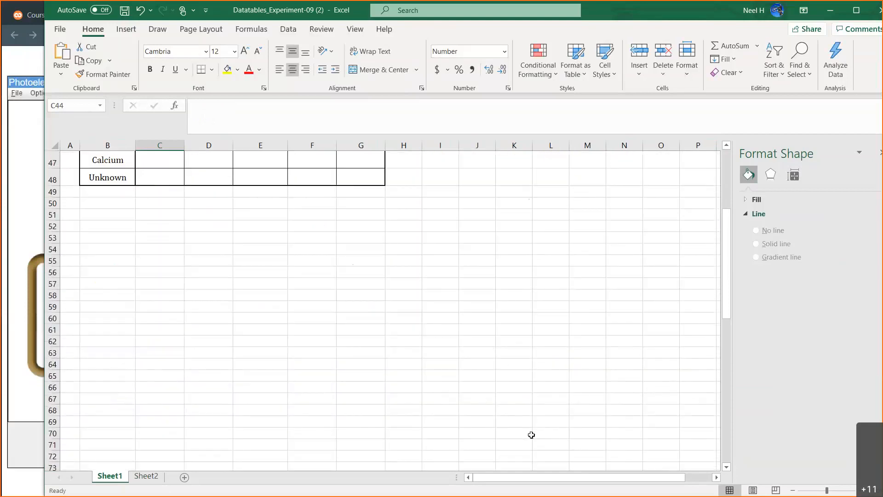
scroll(531, 434, up, 4)
click(170, 285)
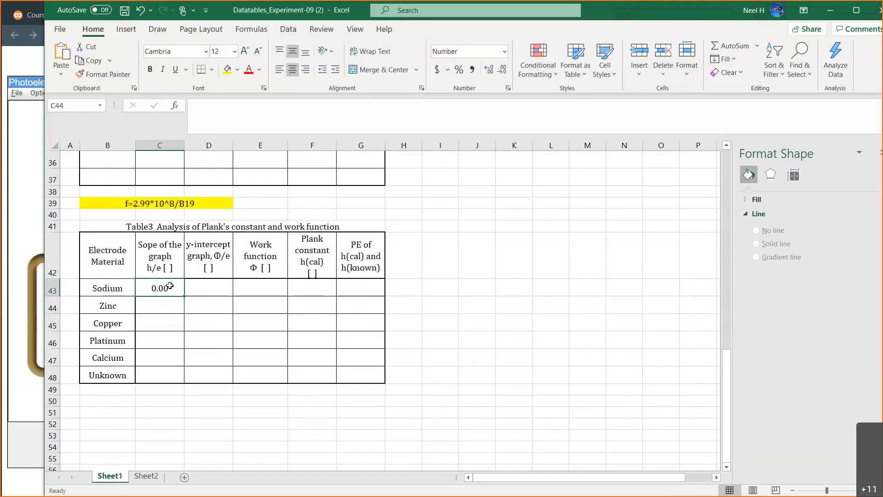
drag(170, 286, 363, 375)
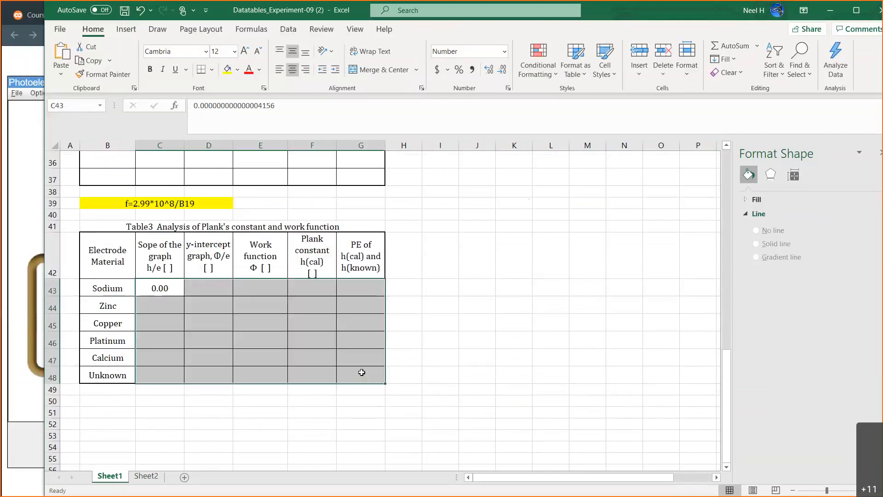
right_click(363, 374)
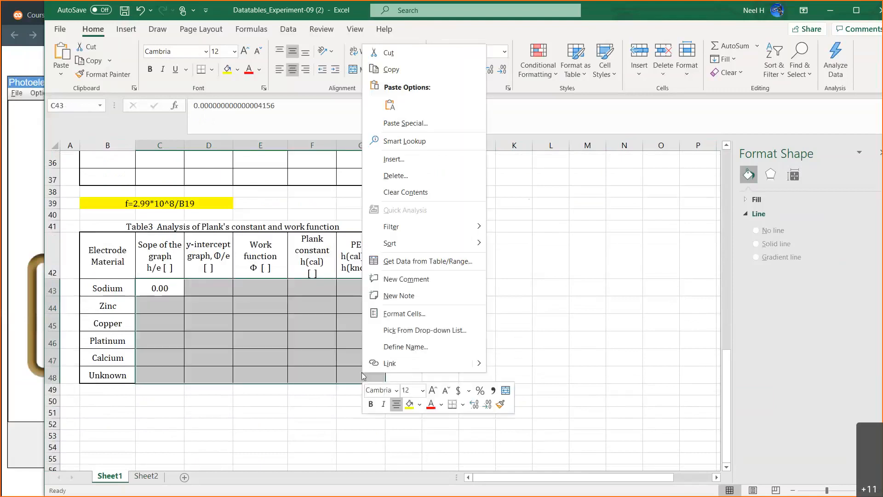
click(405, 313)
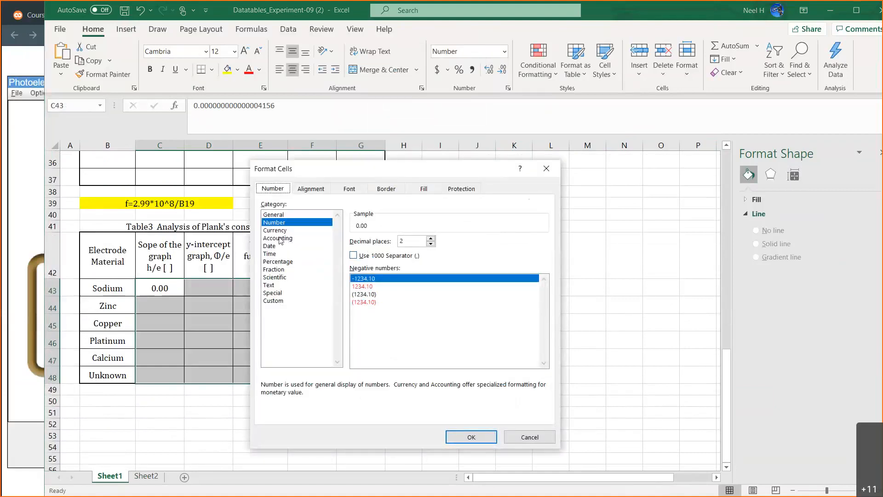
click(285, 277)
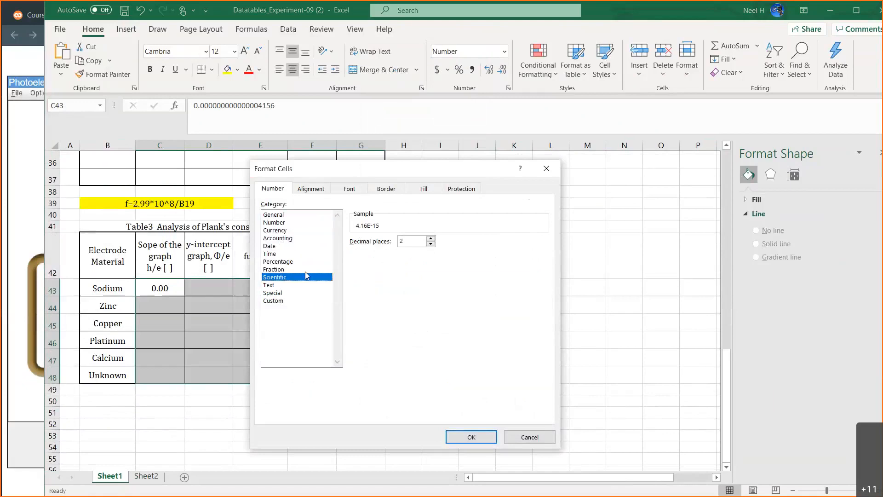
click(471, 436)
click(450, 261)
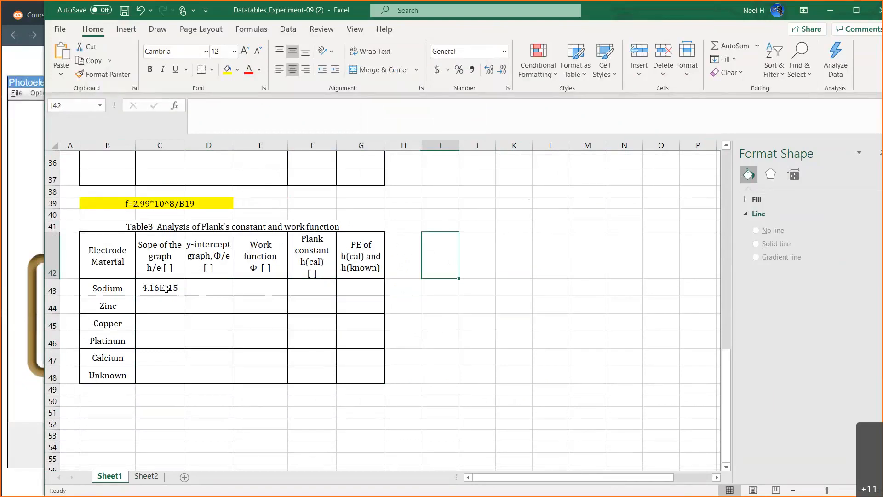
Calculate sodium's Planck constant in cell F43 with the formula =C43*1.602*10^-19.
click(313, 287)
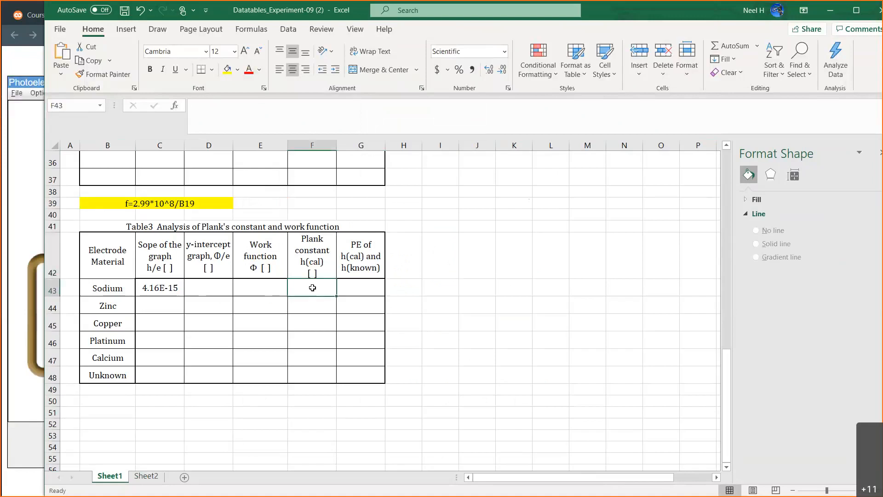
text(=)
click(159, 289)
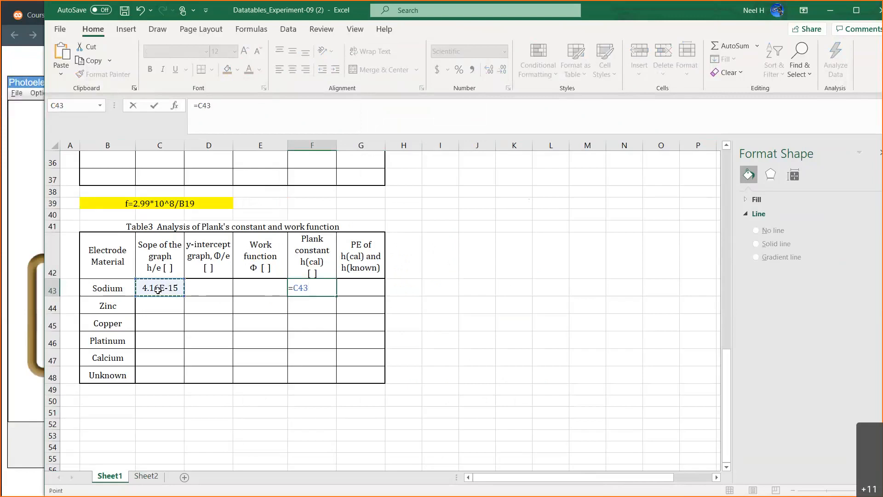
text(*1.602E)
key(BackSpace)
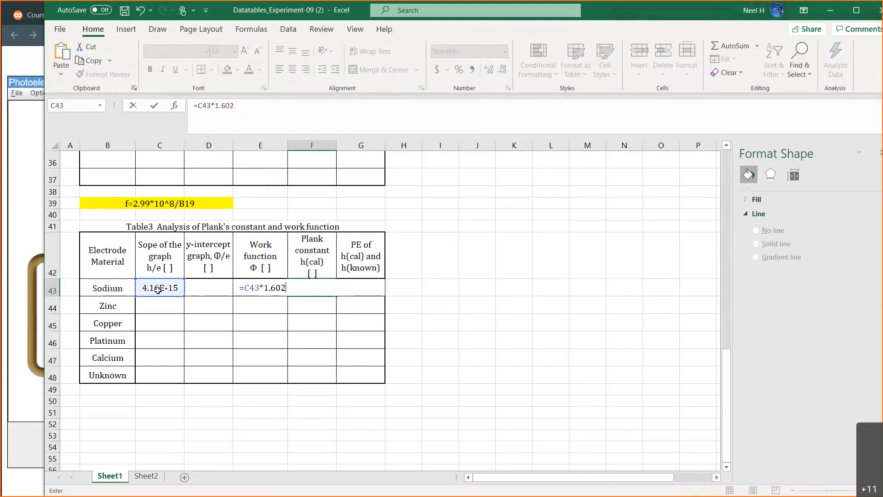
text(*10^-19)
key(Return)
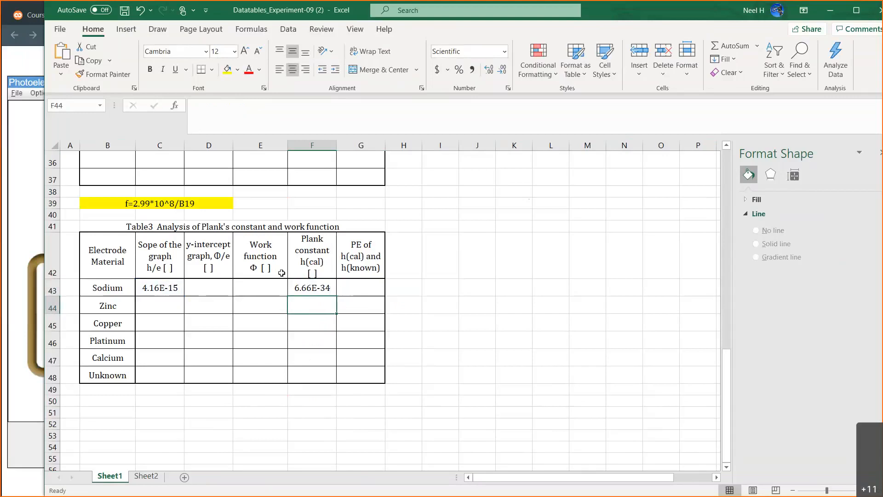
Switch to the Experiment-09 PDF in the browser to look up the known Planck's constant, and return to the calculated value in Excel.
click(29, 183)
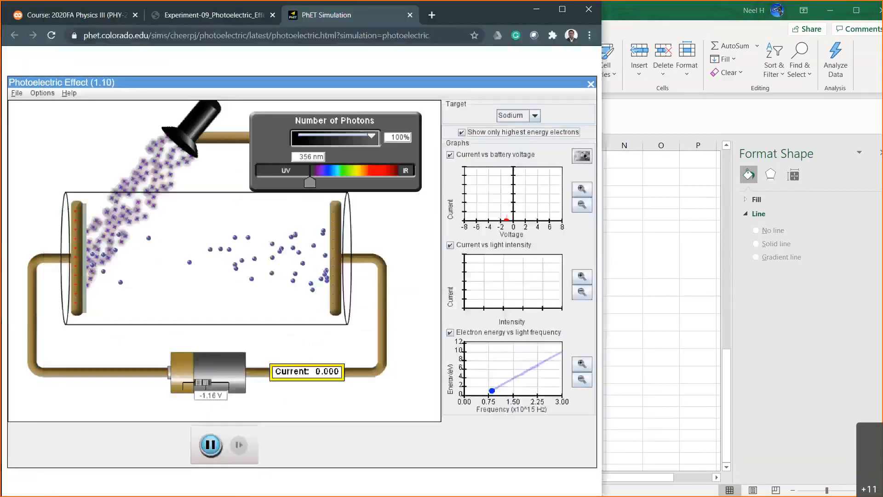
click(214, 14)
scroll(221, 222, up, 4)
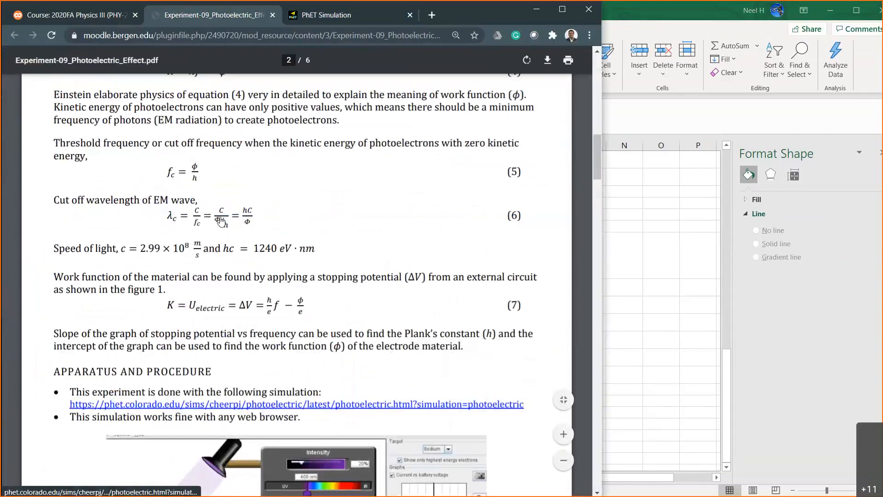
scroll(221, 221, up, 2)
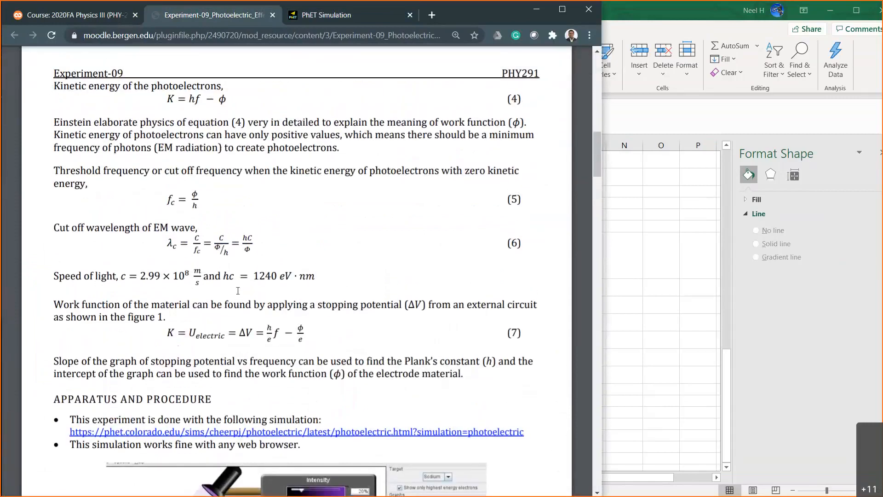
scroll(238, 290, up, 10)
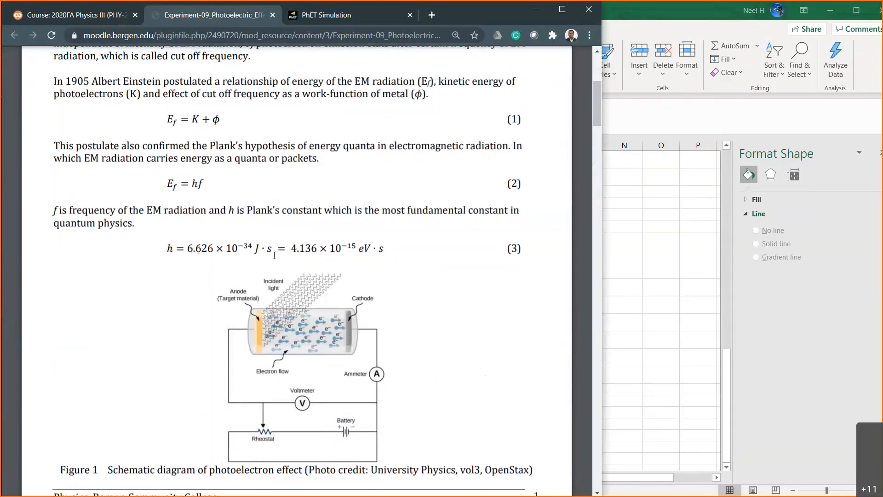
click(625, 305)
click(320, 285)
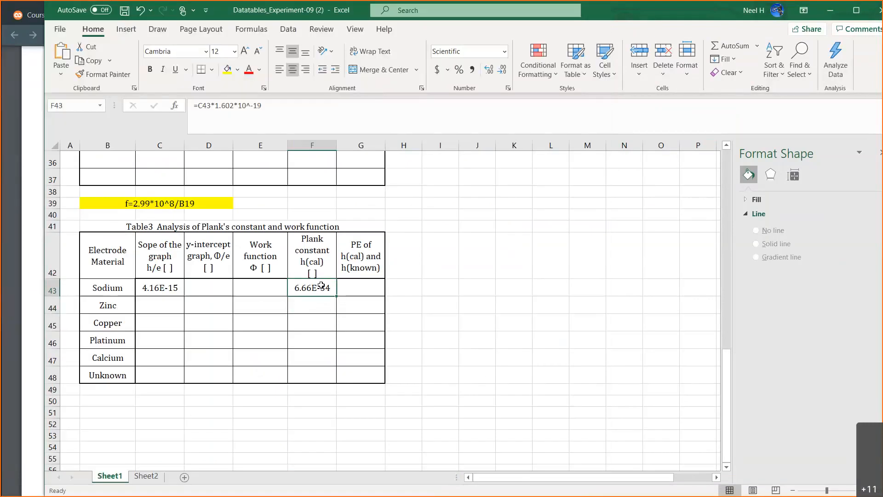
Calculate sodium's percent error in cell G43 with the formula =ABS(6.626*10^-34-F43)/(6.626*10^-34)*100, taking the known Planck's constant from the Experiment-09 PDF.
click(356, 285)
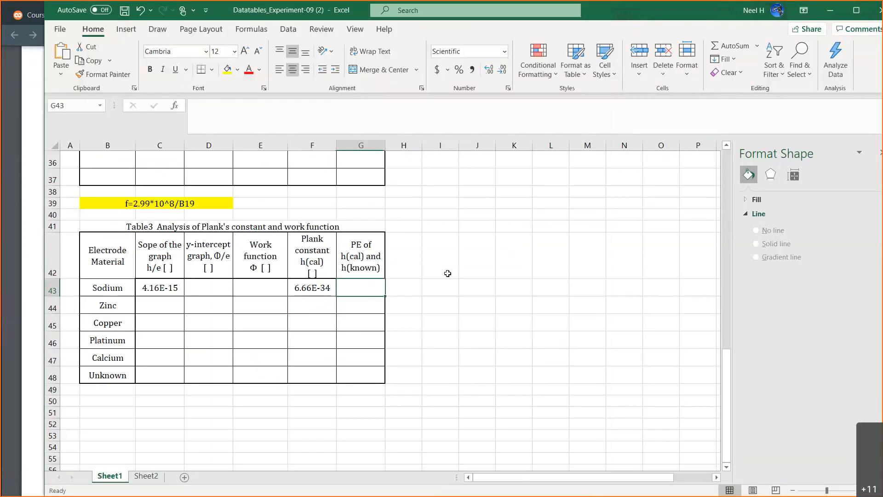
text(=)
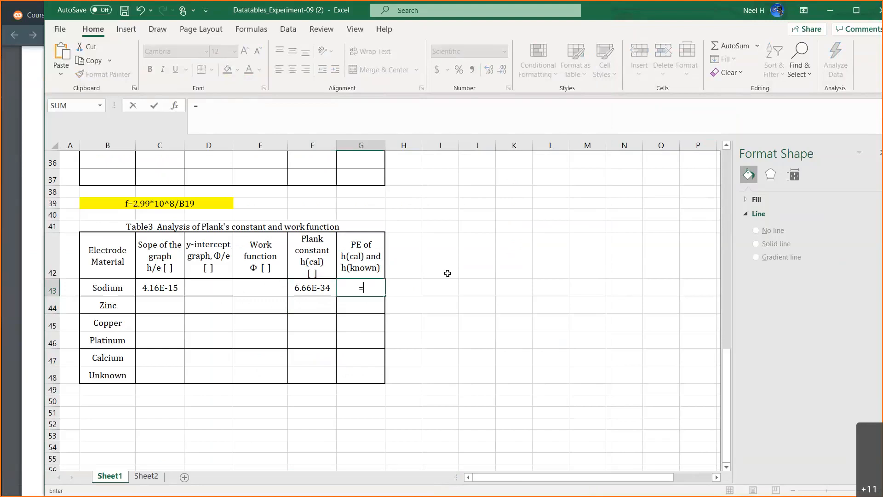
text(ABS()
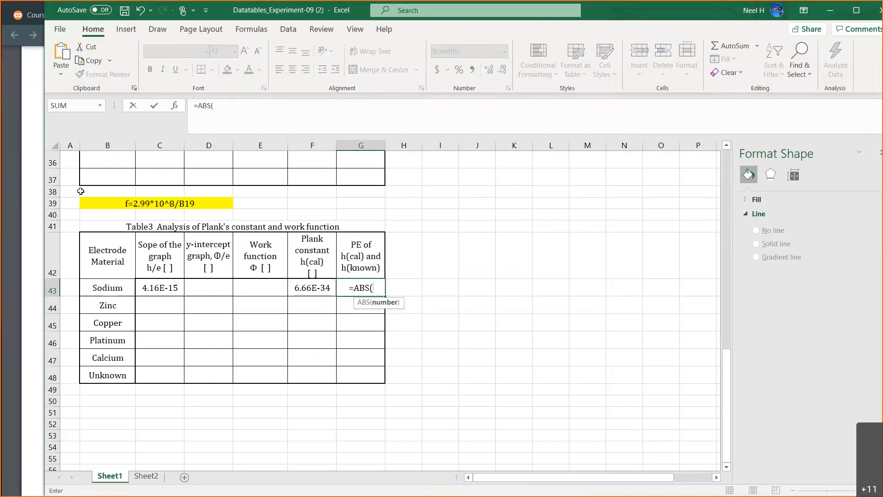
click(18, 110)
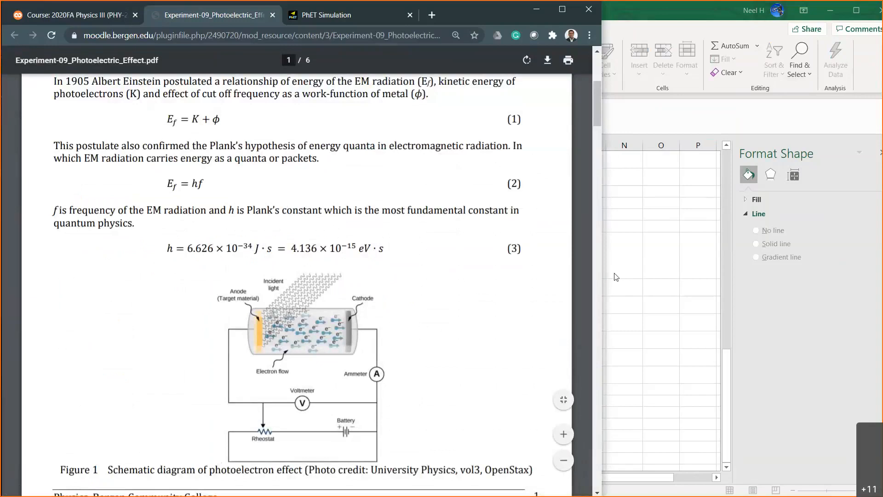
click(662, 287)
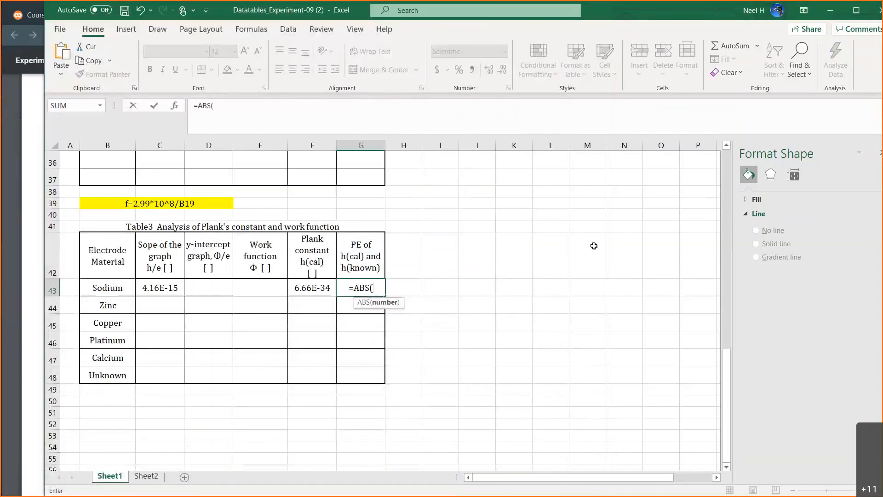
text(6.6)
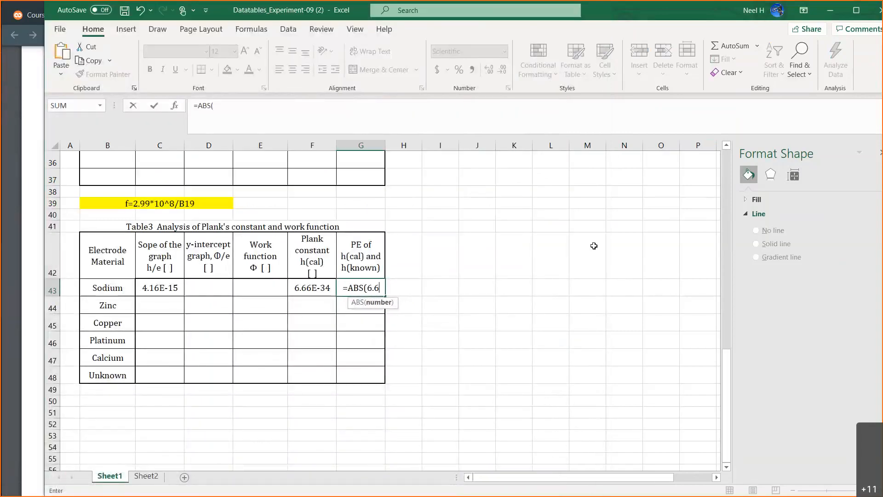
text(26)
click(32, 181)
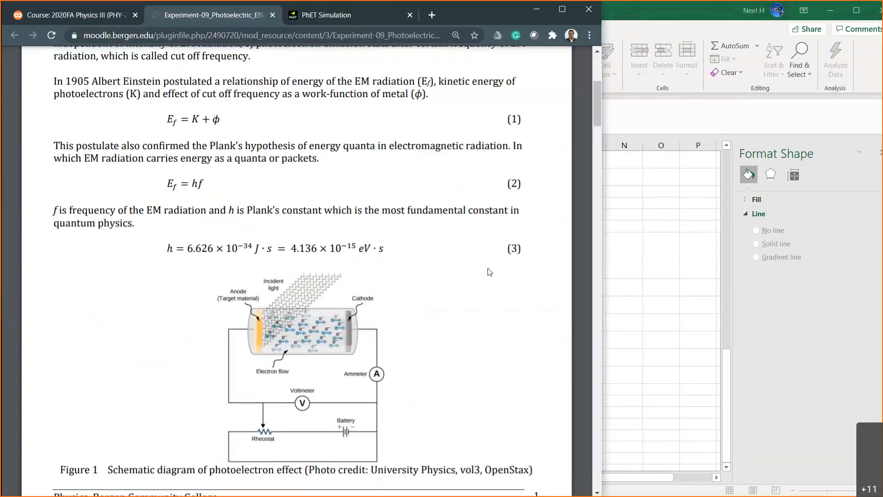
click(618, 269)
text(*10^-34-)
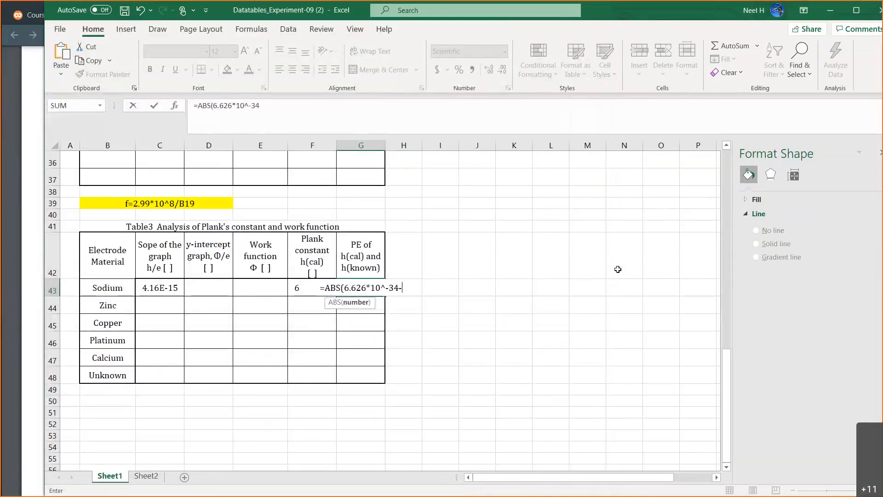
click(293, 288)
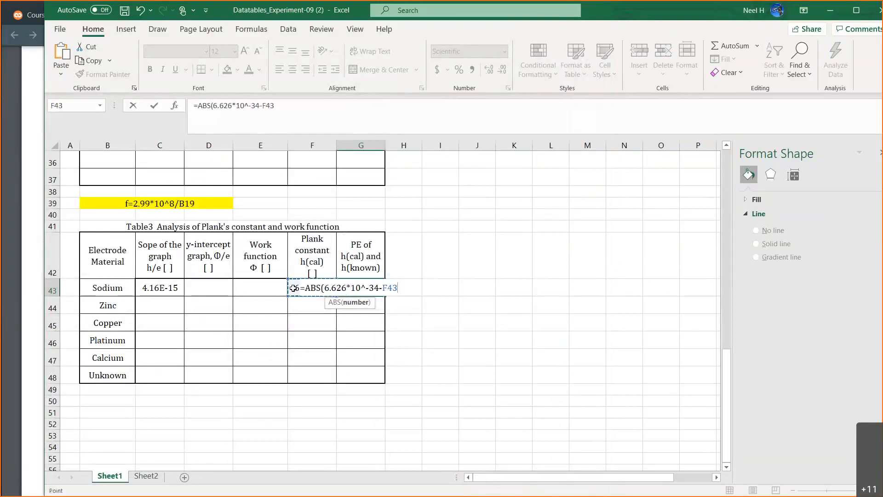
text()/)
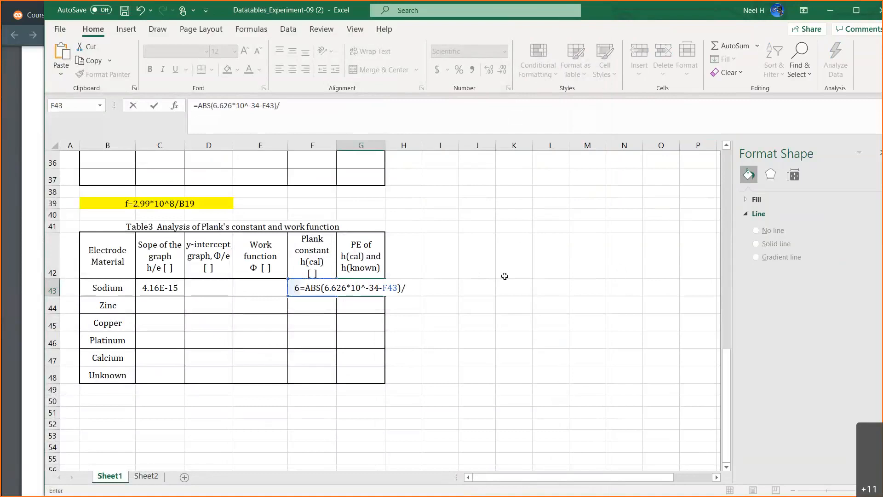
text((6.626*10)
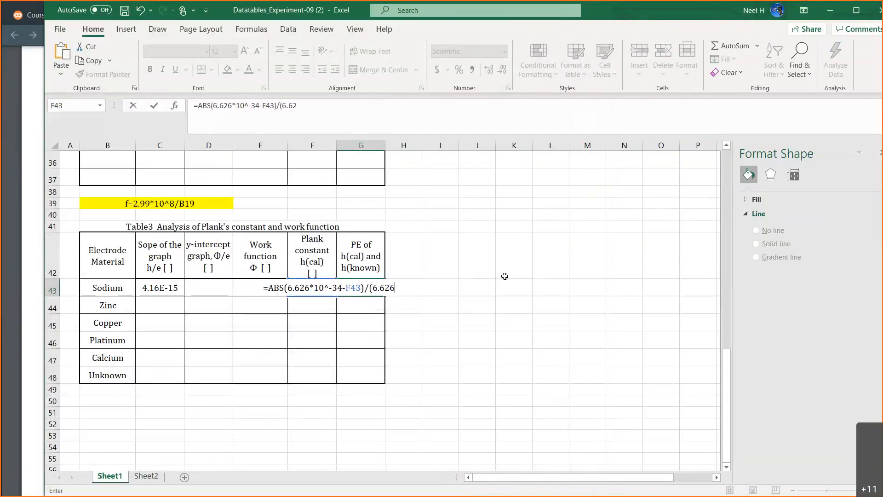
text(^-34)*100)
key(Return)
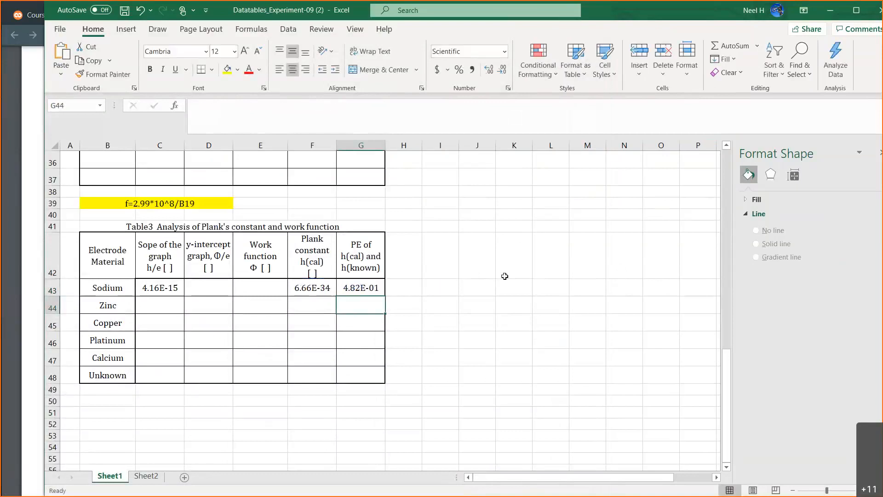
Review the sodium frequency and stopping potential data in Table 2, its trendline chart, and the percent error formula in Table 3.
click(423, 306)
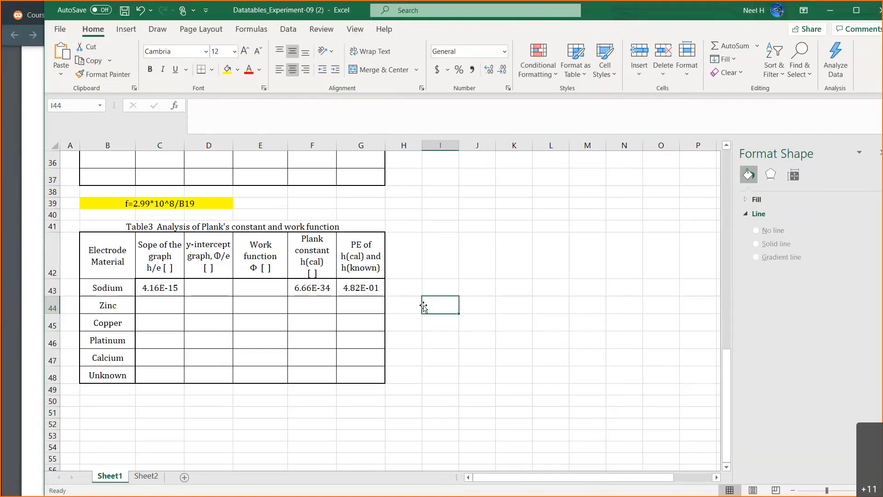
scroll(423, 307, up, 7)
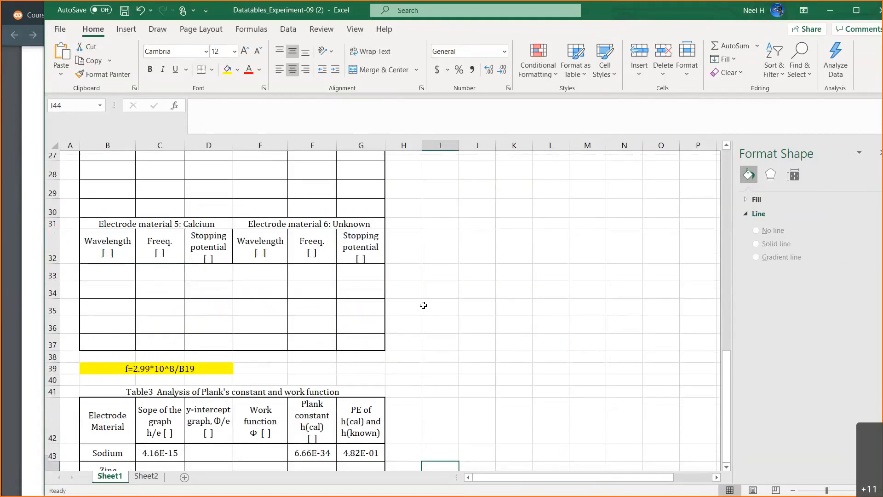
scroll(424, 307, up, 2)
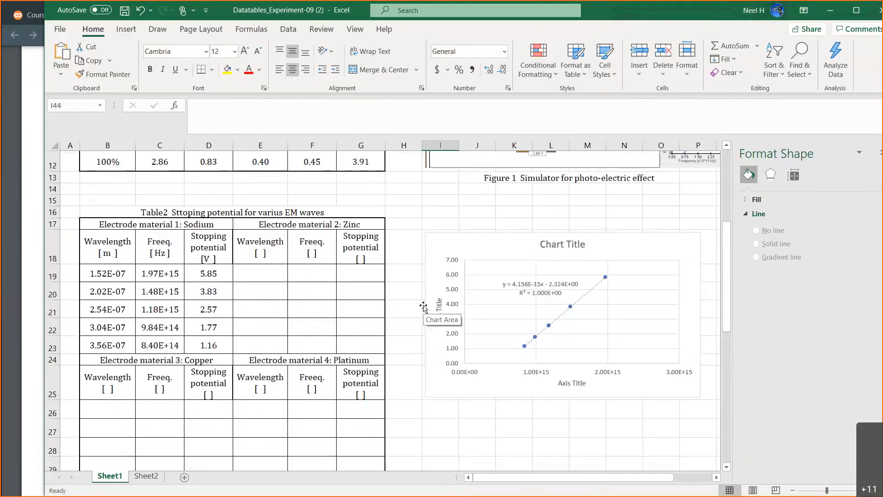
scroll(423, 307, down, 1)
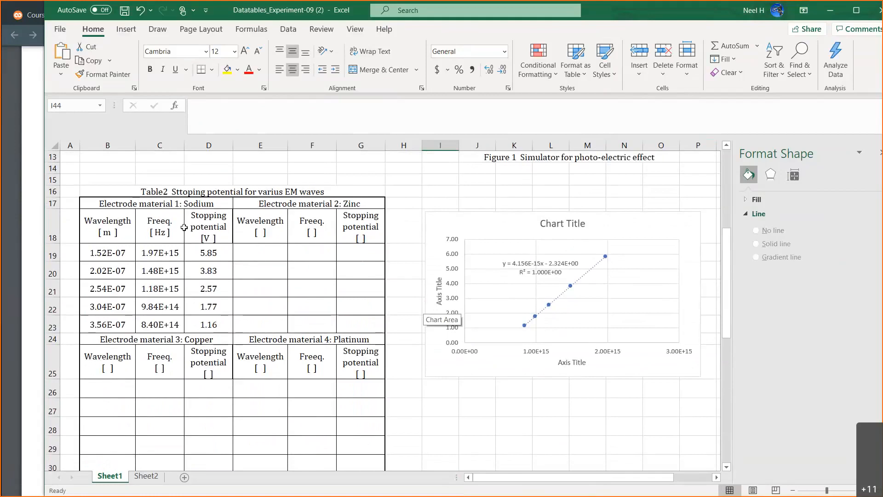
click(168, 253)
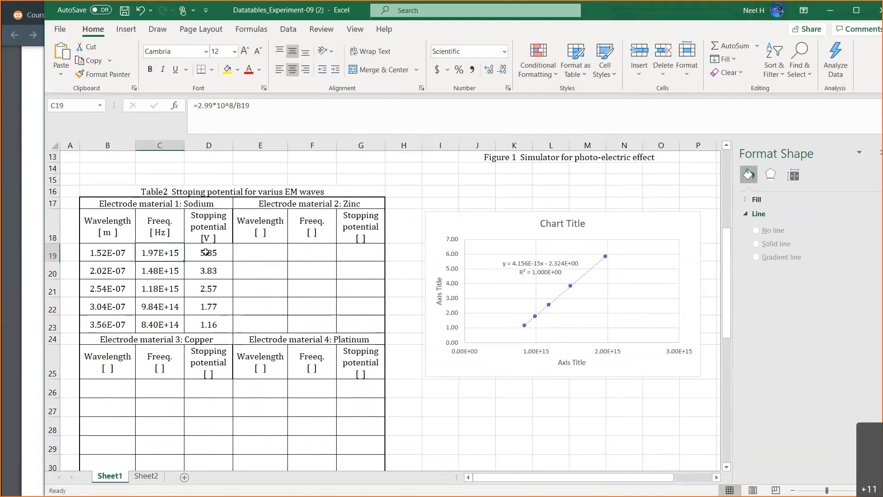
click(206, 252)
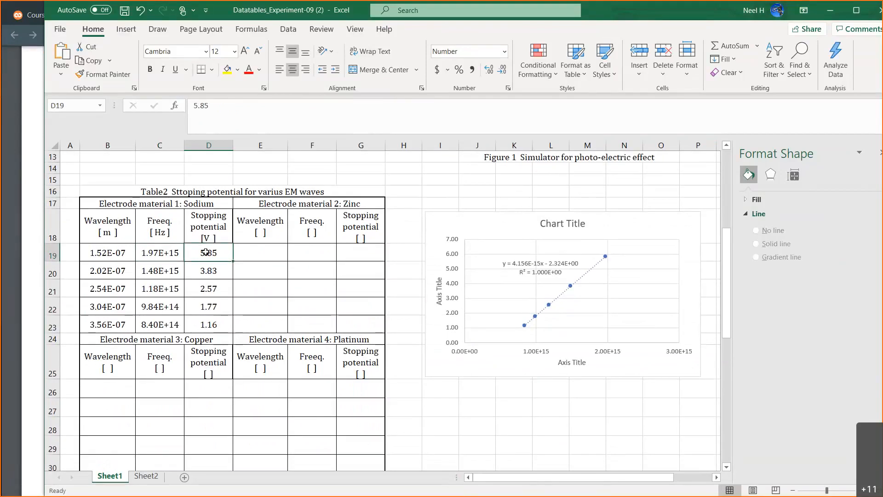
scroll(375, 346, down, 6)
scroll(376, 346, down, 1)
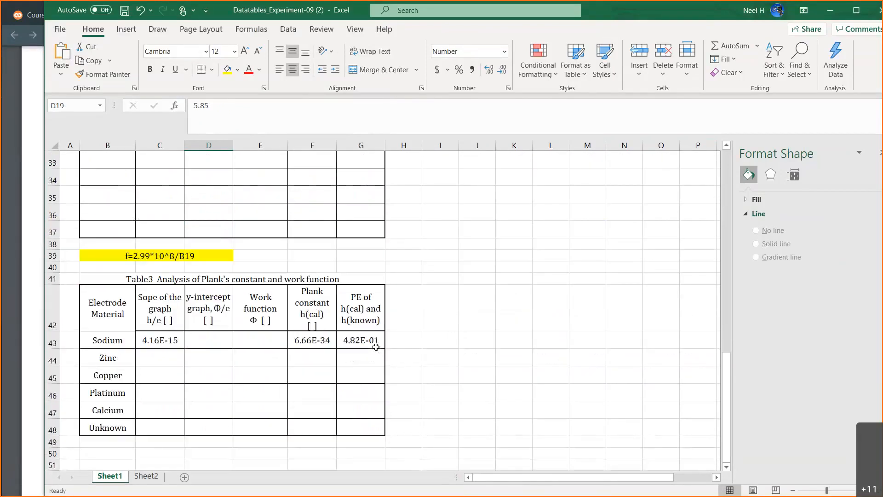
click(373, 341)
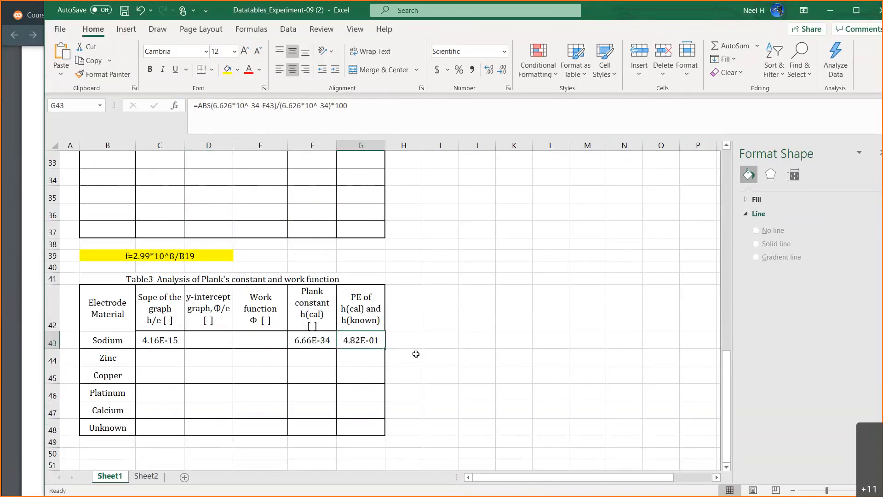
scroll(416, 353, up, 8)
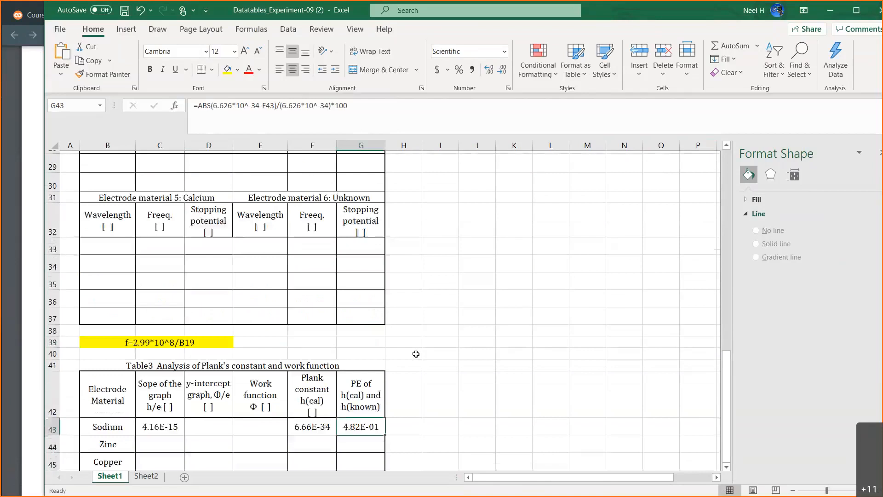
scroll(416, 353, up, 2)
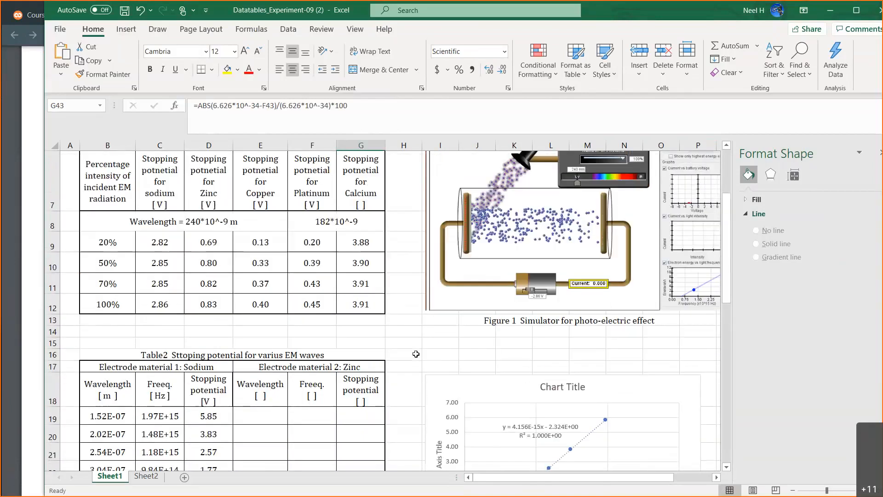
scroll(415, 353, down, 1)
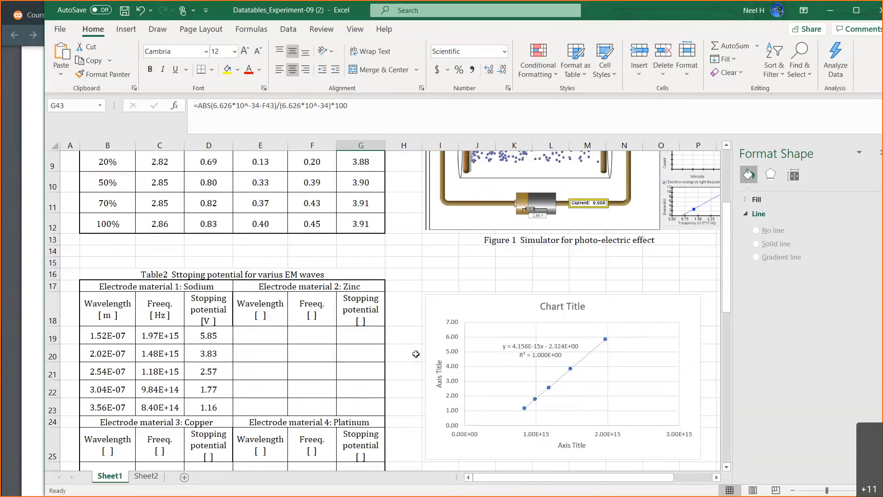
scroll(416, 354, down, 8)
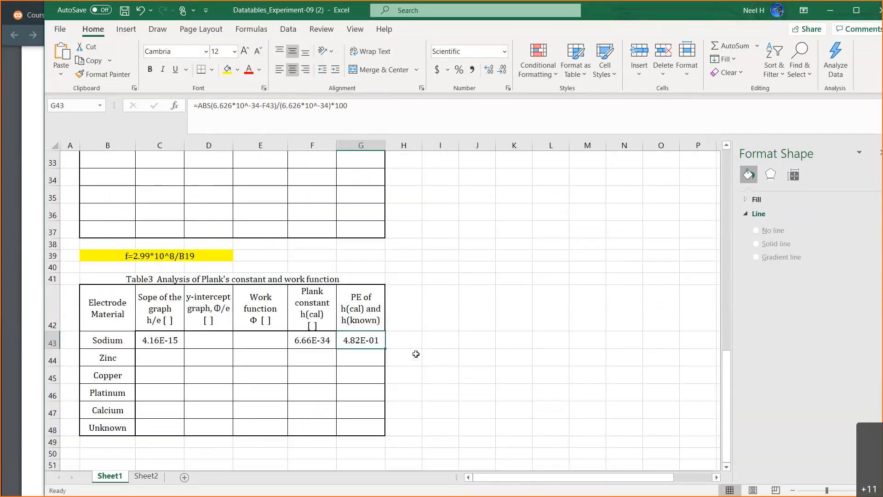
Add the unit J s/C inside the brackets of the slope column header in cell C42 of Table 3.
click(156, 318)
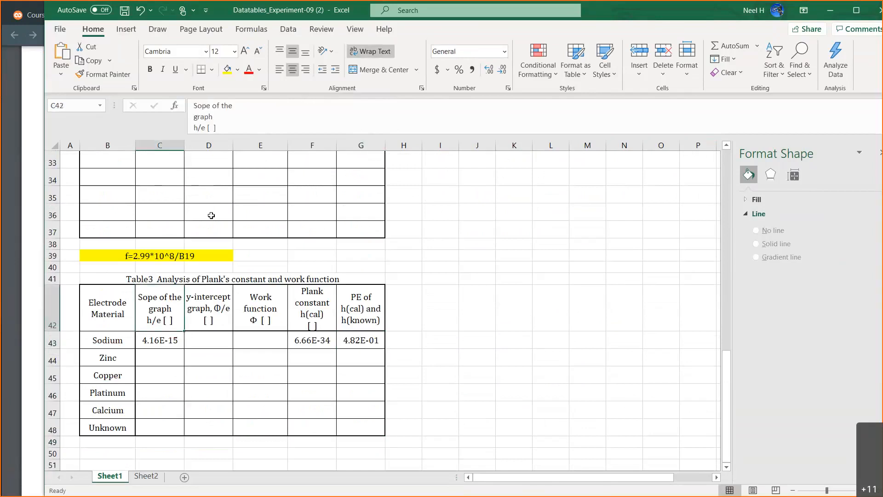
click(210, 128)
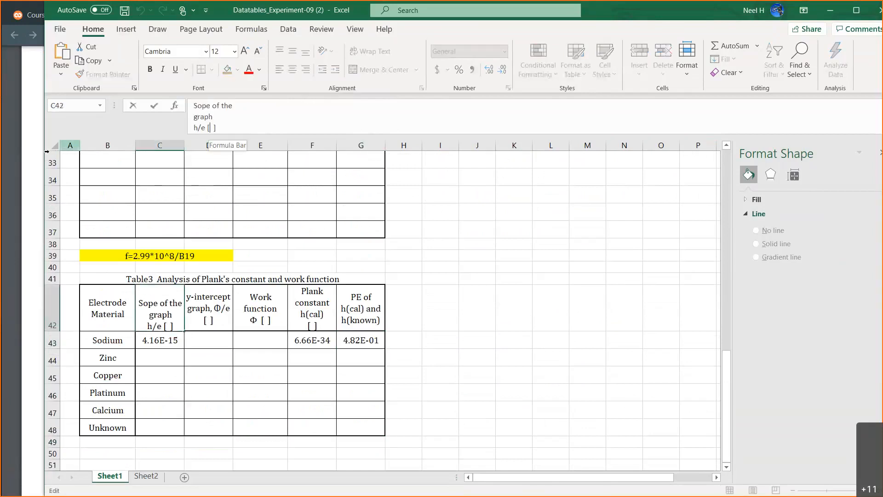
click(21, 155)
click(641, 282)
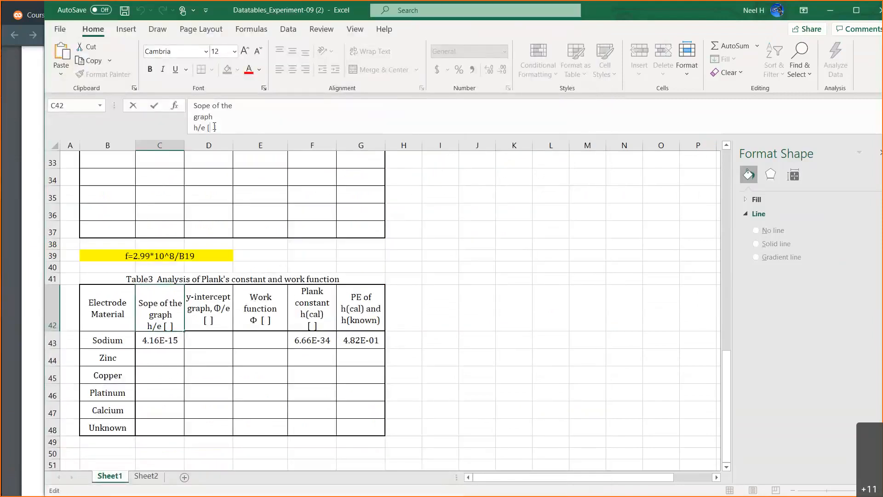
text(J s/C)
key(Return)
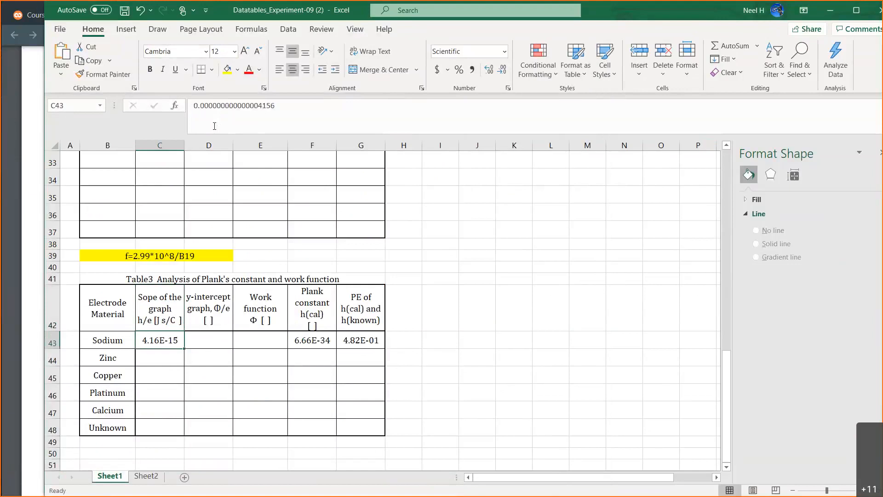
Remove the extra space before the closing bracket in the slope header so its unit reads [J s/C].
click(166, 315)
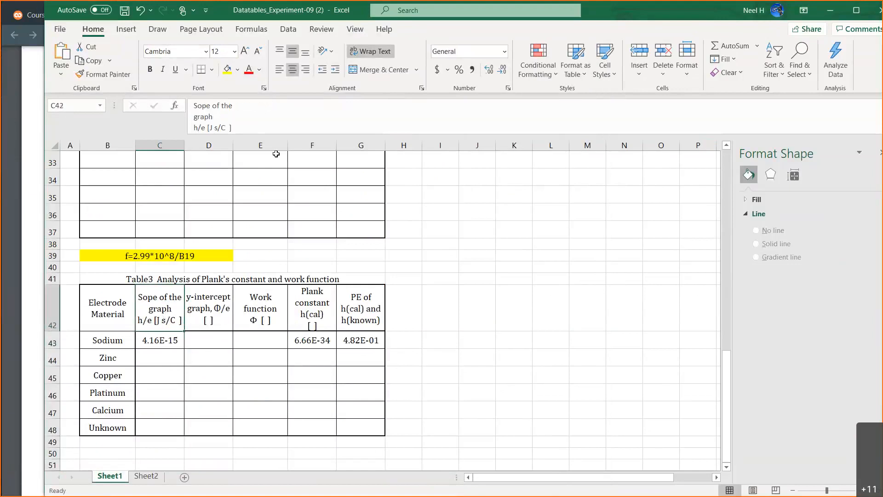
click(229, 128)
key(BackSpace)
key(BackSpace)
key(Return)
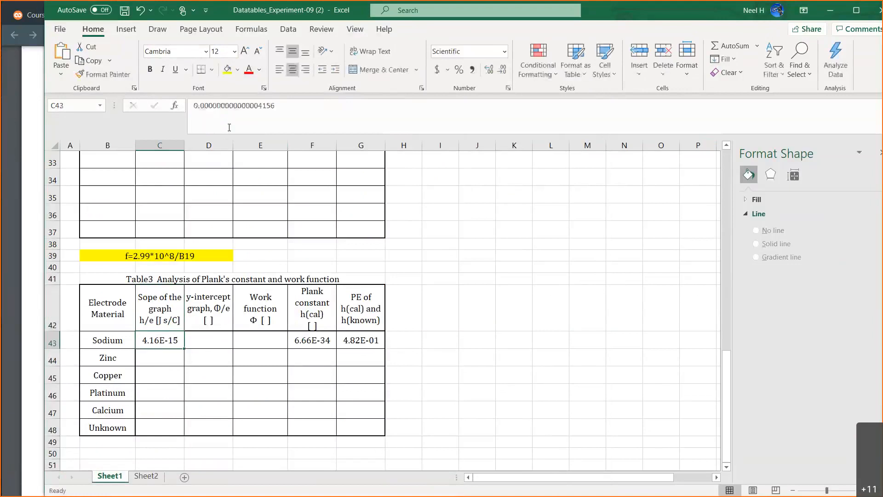
click(164, 323)
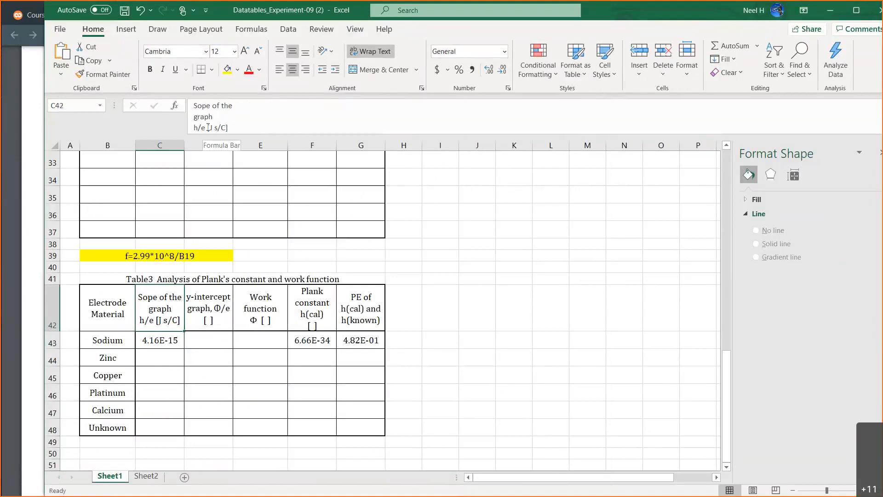
Enter 2.32 as sodium's y-intercept in cell D43 of Table 3, taken from the chart's trendline equation.
click(208, 312)
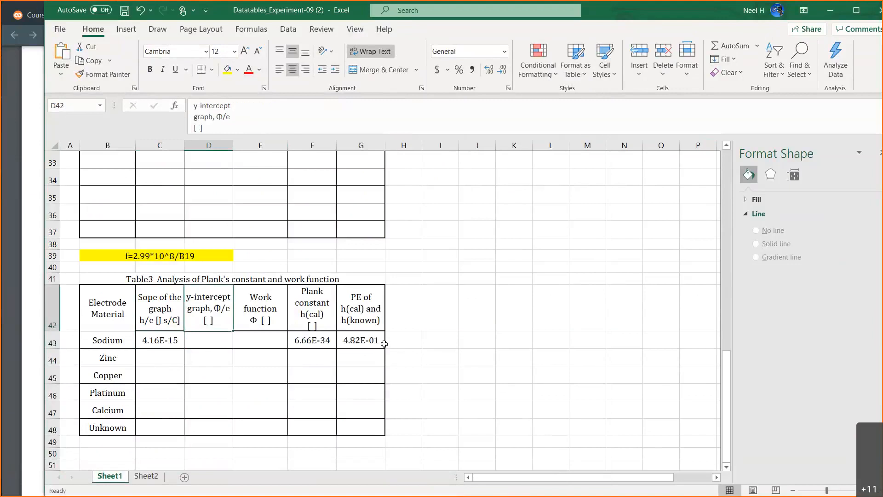
click(205, 336)
click(207, 313)
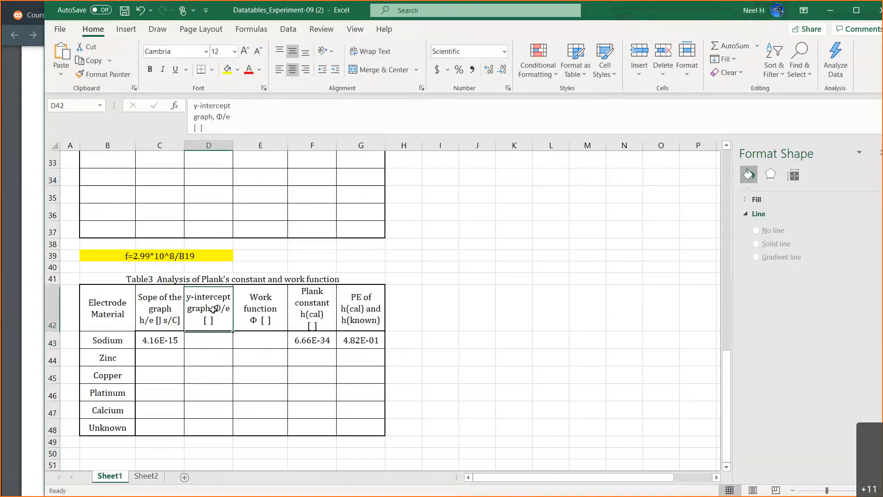
click(210, 343)
scroll(498, 316, up, 6)
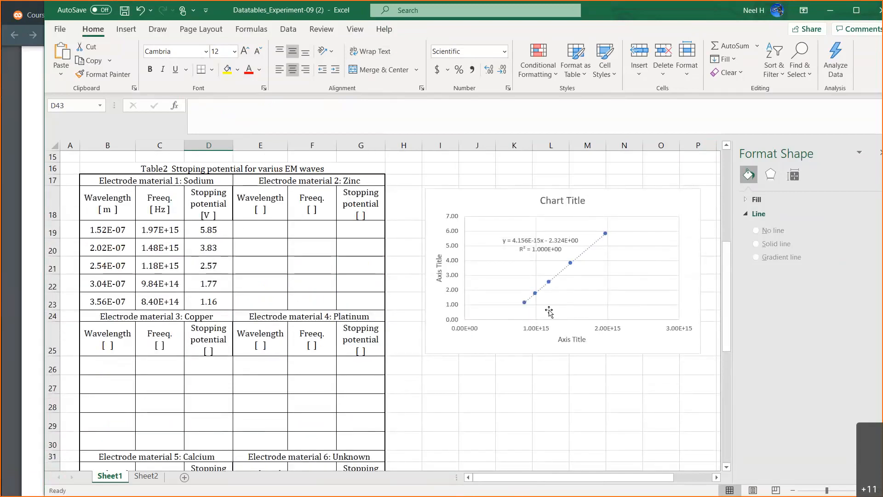
scroll(524, 414, down, 5)
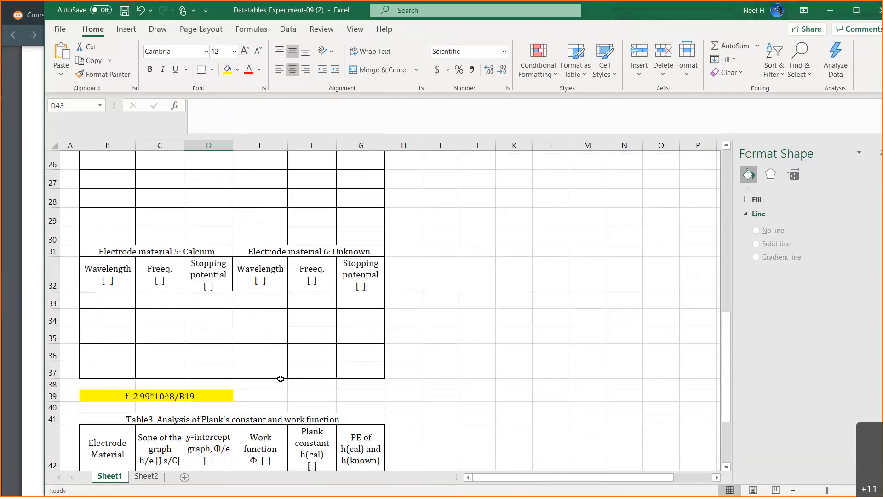
scroll(243, 377, down, 1)
text(2.32)
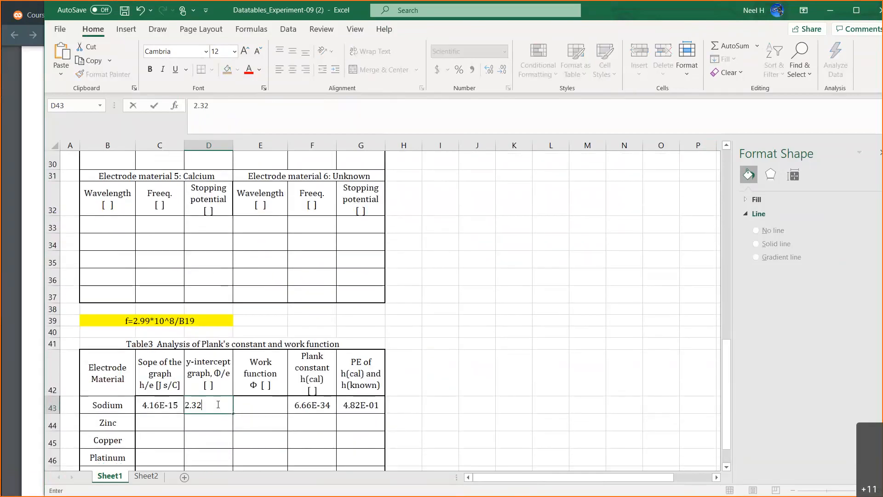
key(Return)
Review the sodium trendline equation, the handwritten slope and intercept relations on Sheet2, and the Experiment-09 PDF.
scroll(479, 373, up, 8)
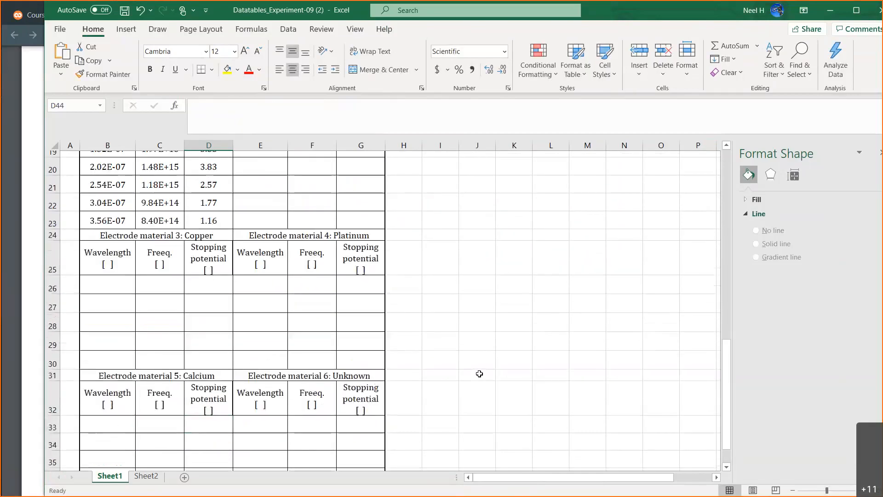
scroll(479, 373, up, 2)
scroll(479, 373, down, 8)
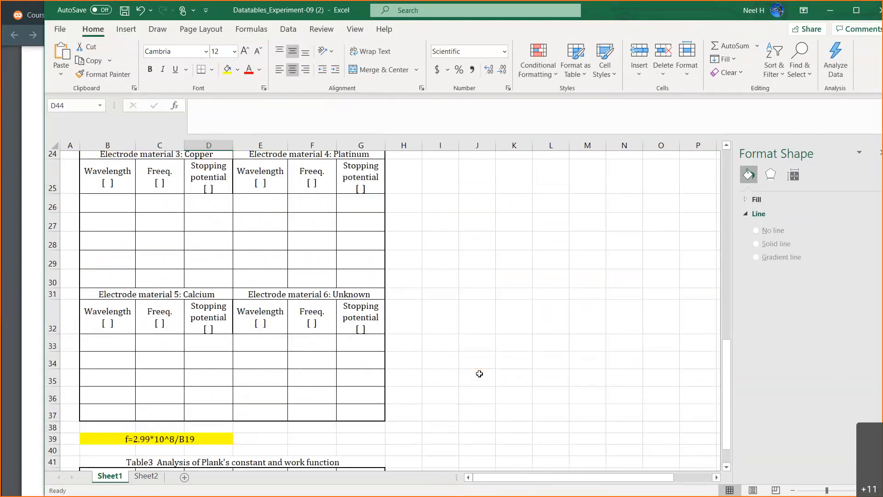
scroll(479, 373, up, 2)
scroll(479, 374, up, 1)
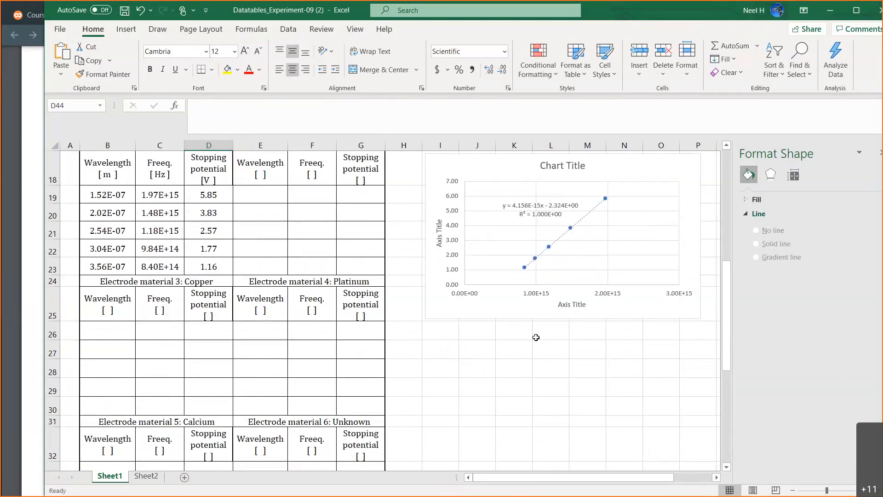
scroll(536, 337, down, 5)
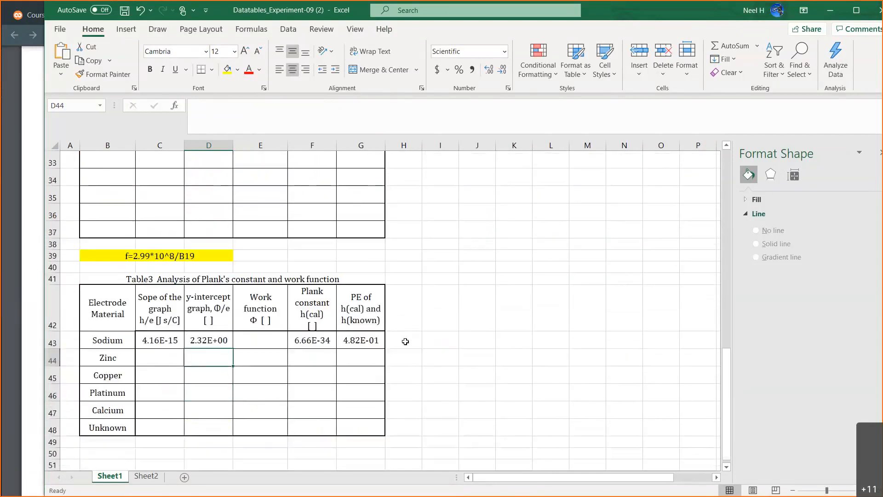
click(261, 339)
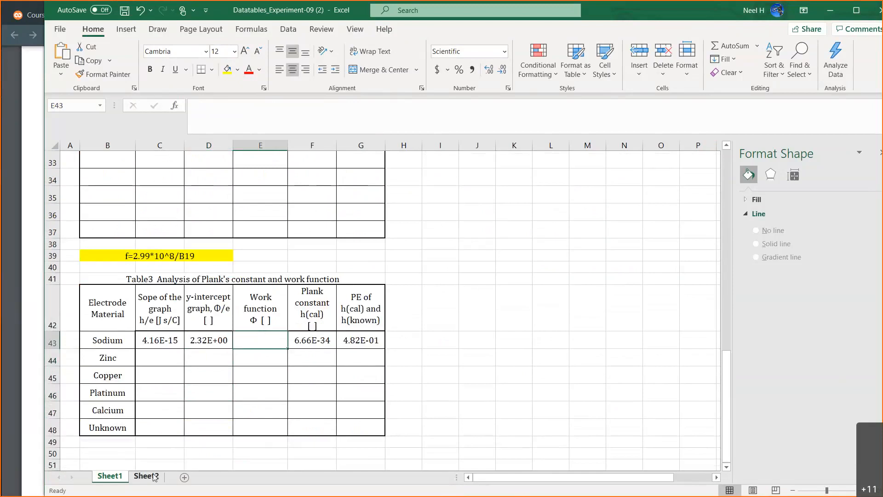
click(146, 476)
scroll(564, 372, right, 5)
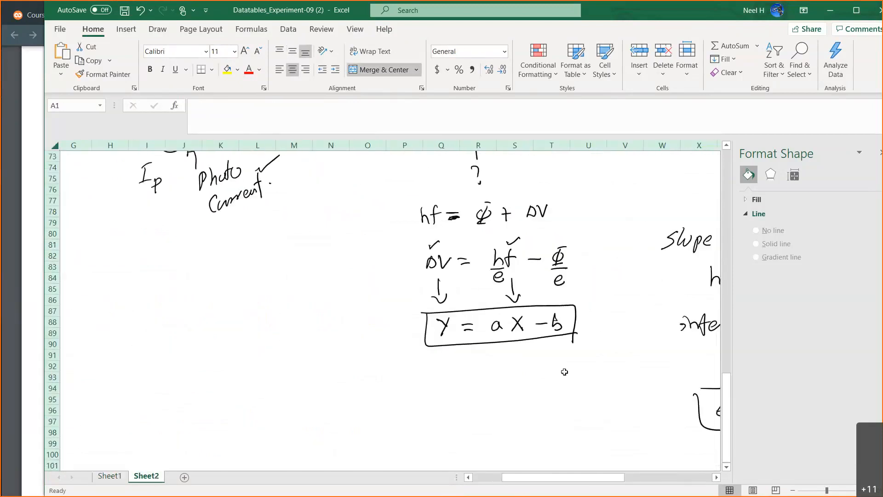
scroll(565, 371, right, 4)
scroll(360, 339, right, 3)
scroll(361, 339, down, 1)
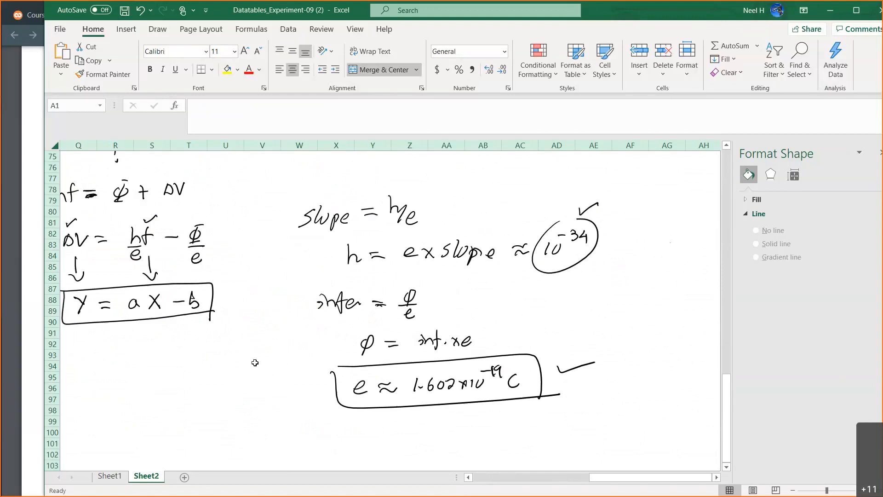
scroll(254, 362, left, 1)
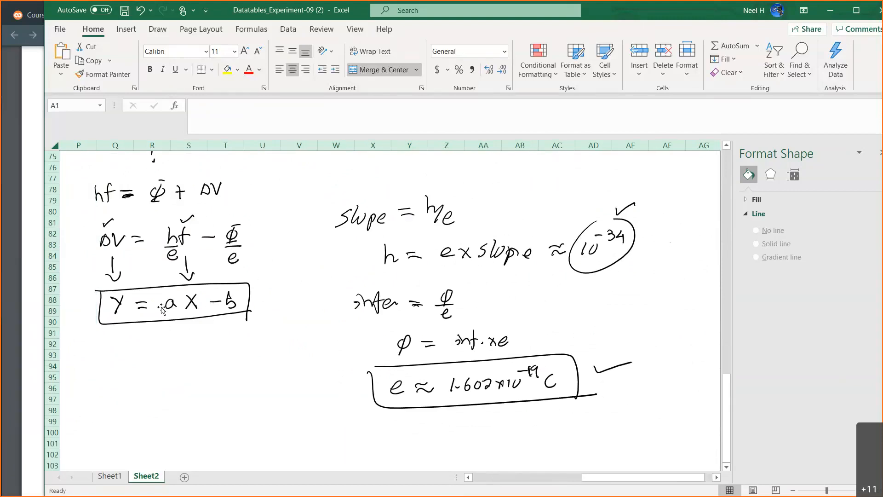
click(41, 302)
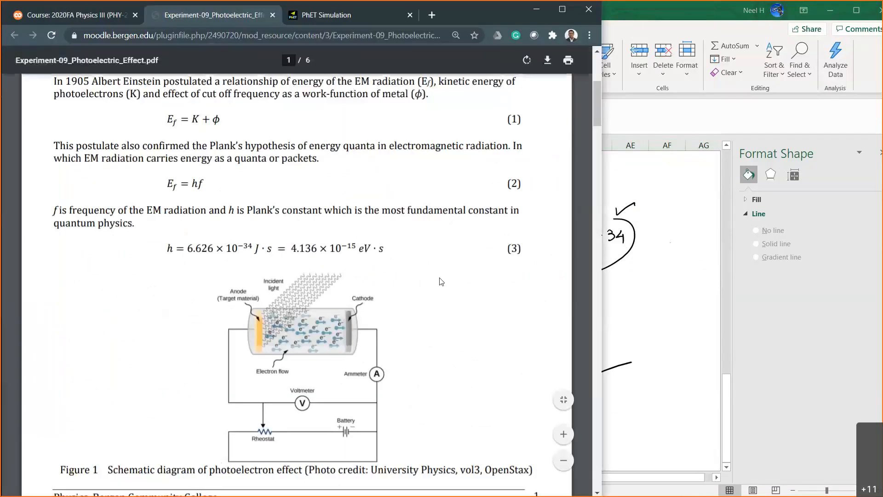
click(612, 279)
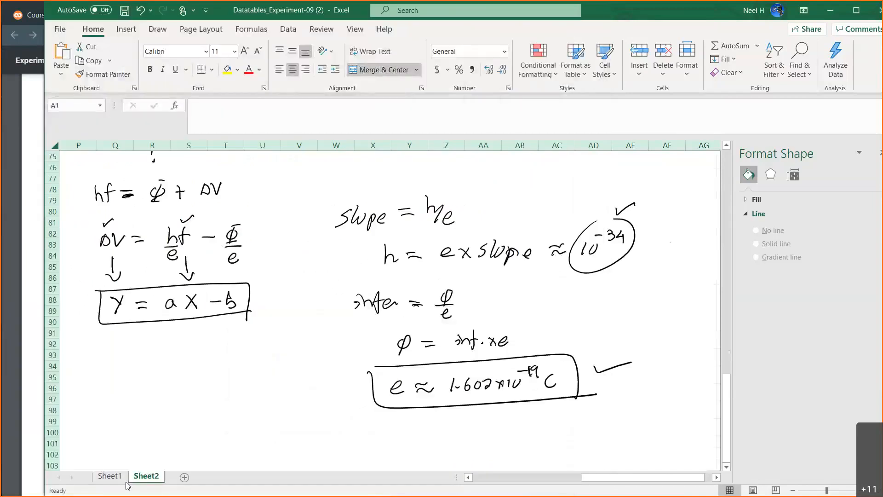
Calculate sodium's work function in cell E43 of Sheet1 with the formula =D43*1.602*10^-19.
click(113, 478)
text(=)
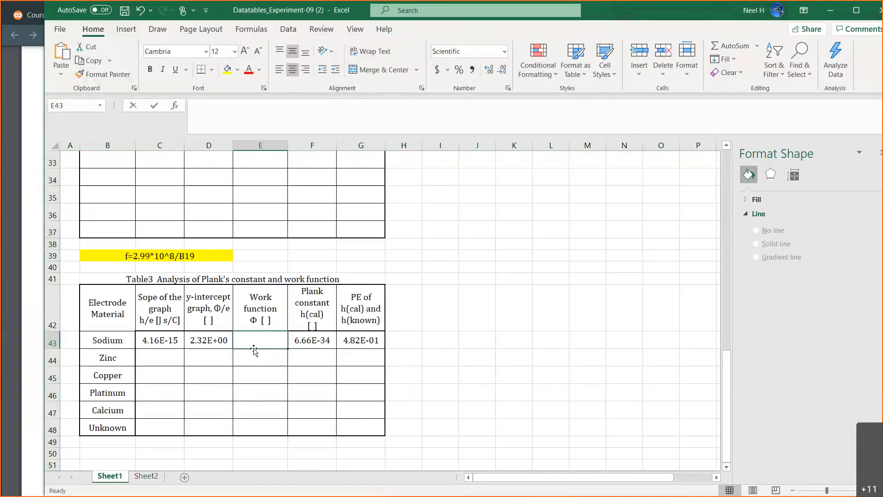
click(202, 339)
text(*1.)
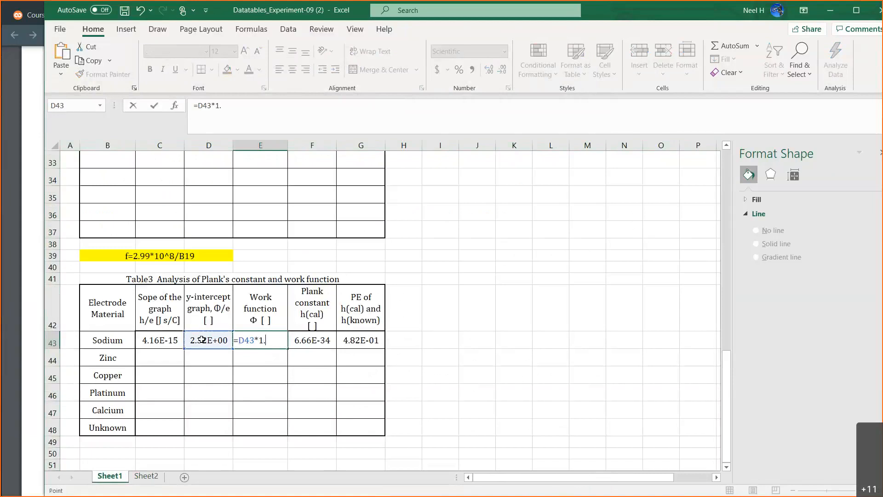
text(602*10^-19)
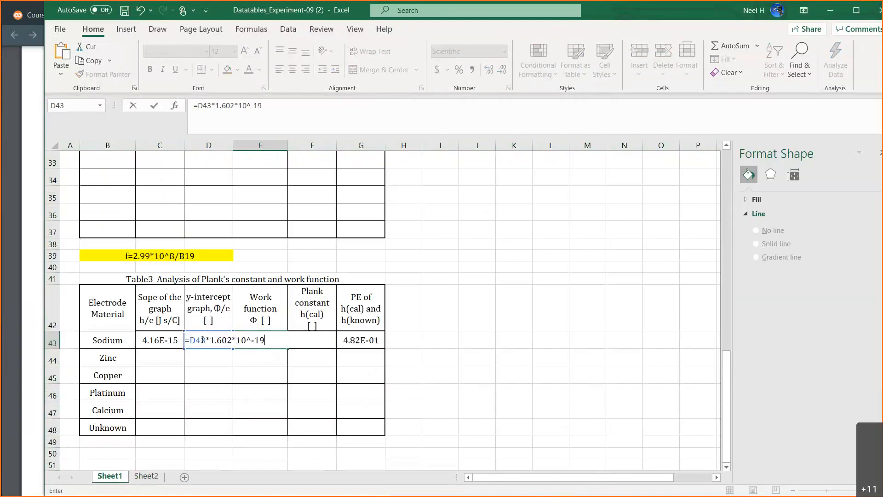
key(Return)
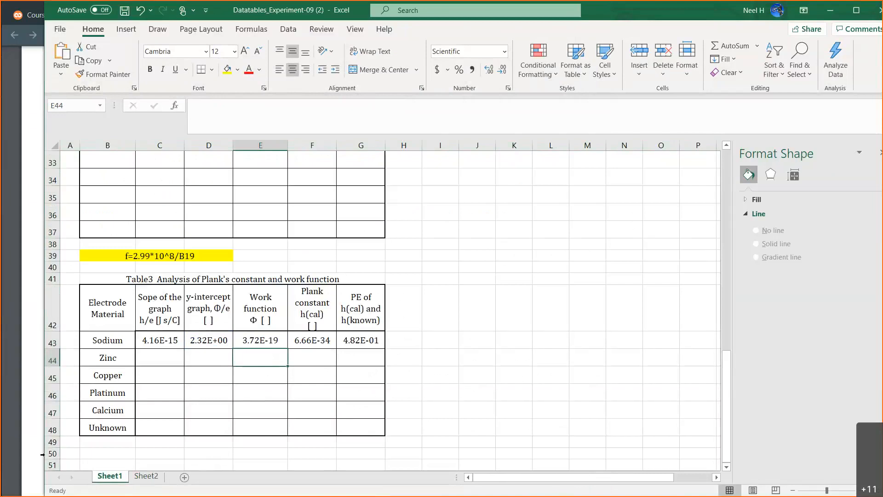
Take the work function formula text from cell E43 for reuse and replace the cell's content with 1.
click(8, 443)
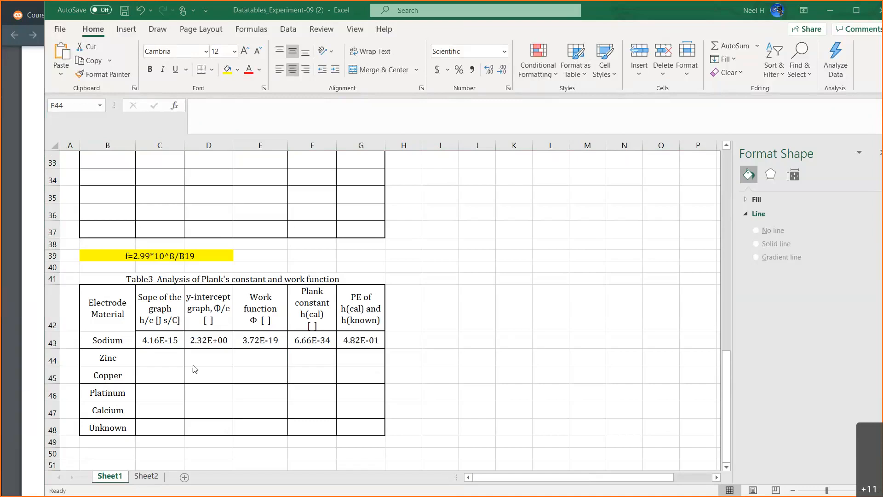
click(167, 342)
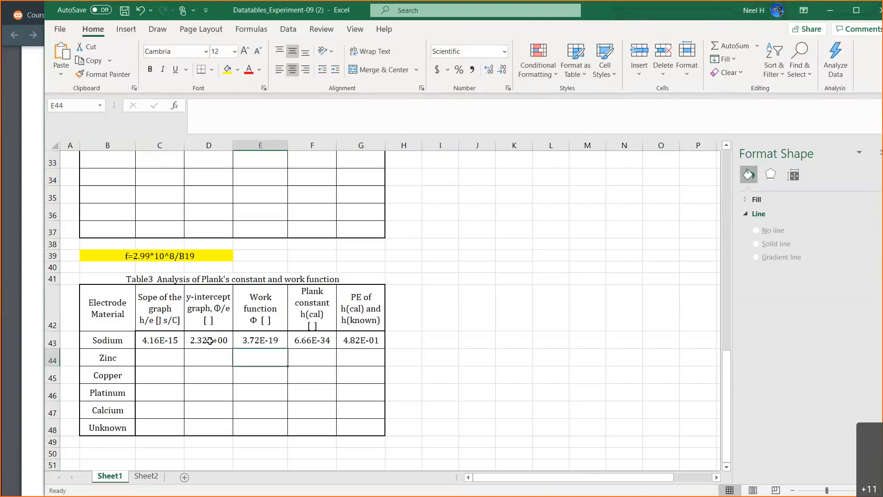
click(258, 340)
drag(265, 106, 114, 105)
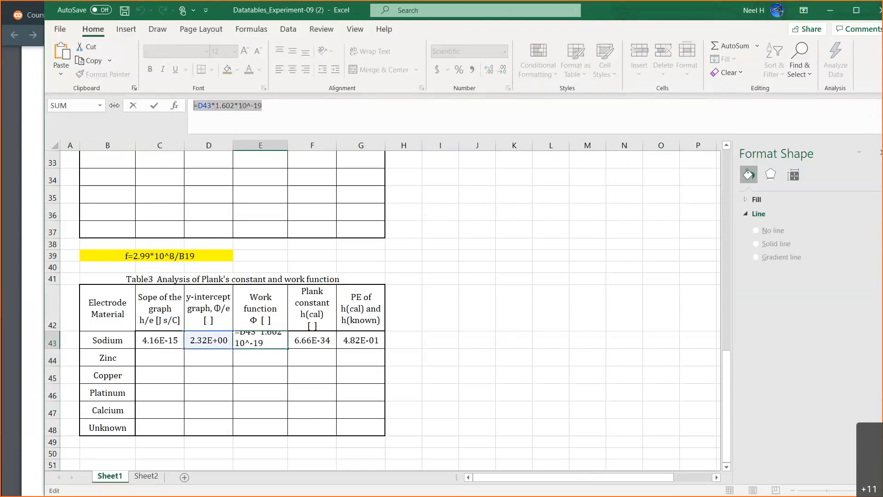
text(1)
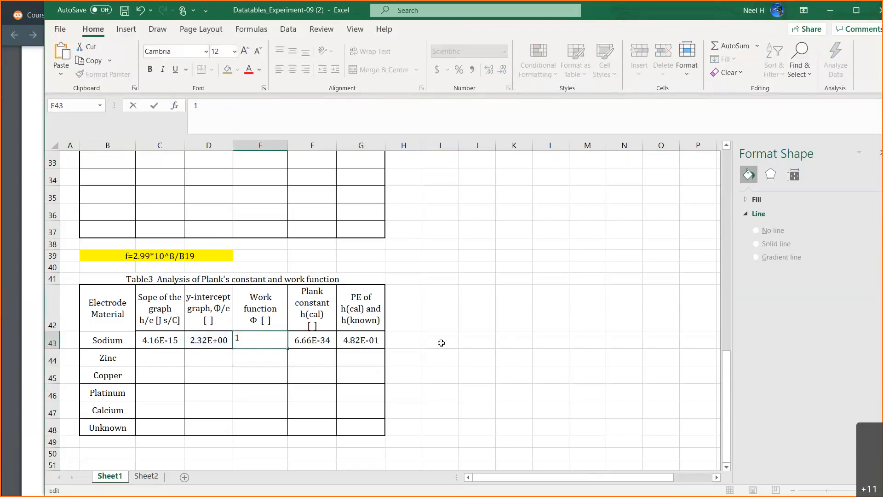
Add the text note work-function=D43*1.602*10^-19 in cell I44 beside Table 3.
click(445, 357)
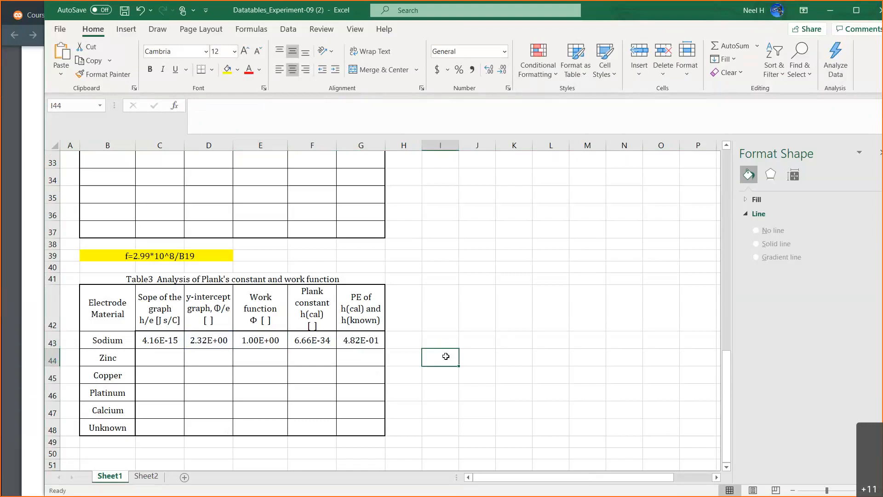
text(work-function=D43*1.602*10^-19)
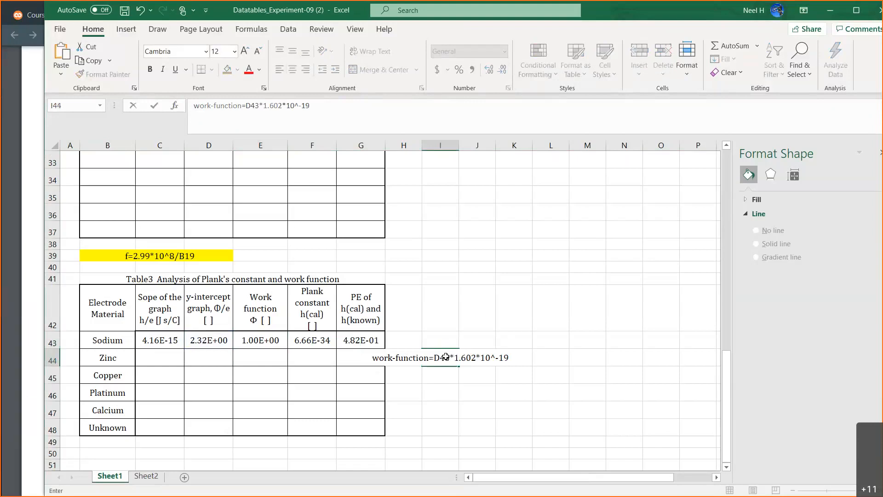
key(Return)
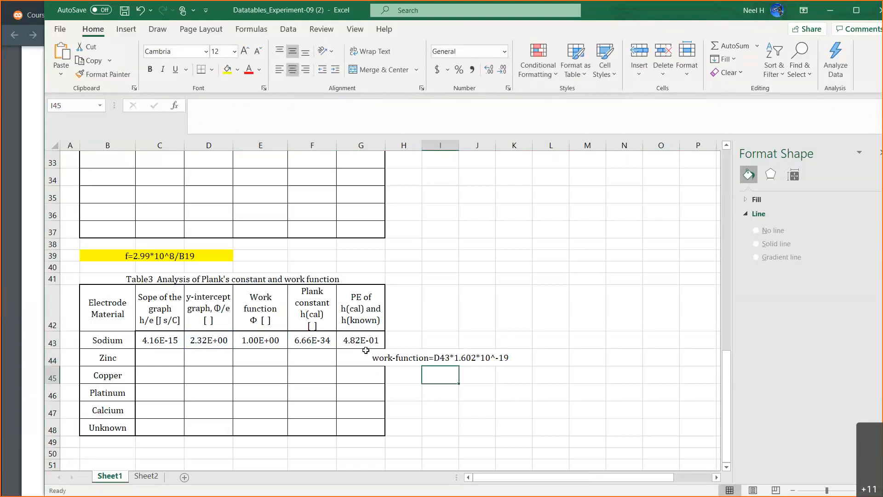
Copy the Planck constant formula from cell F43 and record it in cell I45 as h=C43*1.602*10^-19.
click(314, 338)
click(265, 105)
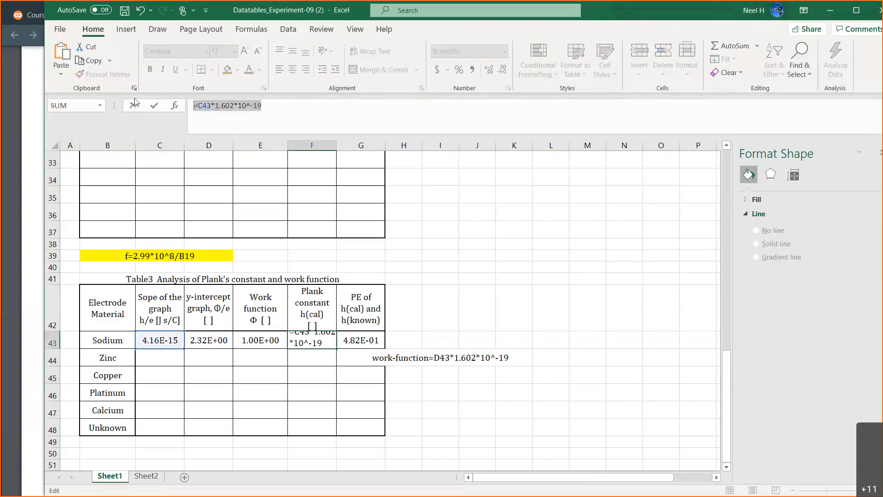
key(Escape)
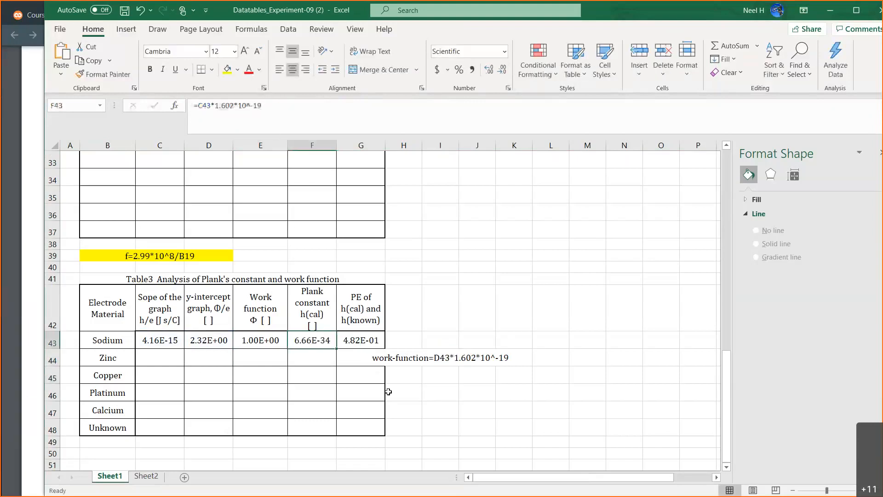
click(440, 376)
text(h)
text(=C43*1.602*10^-19)
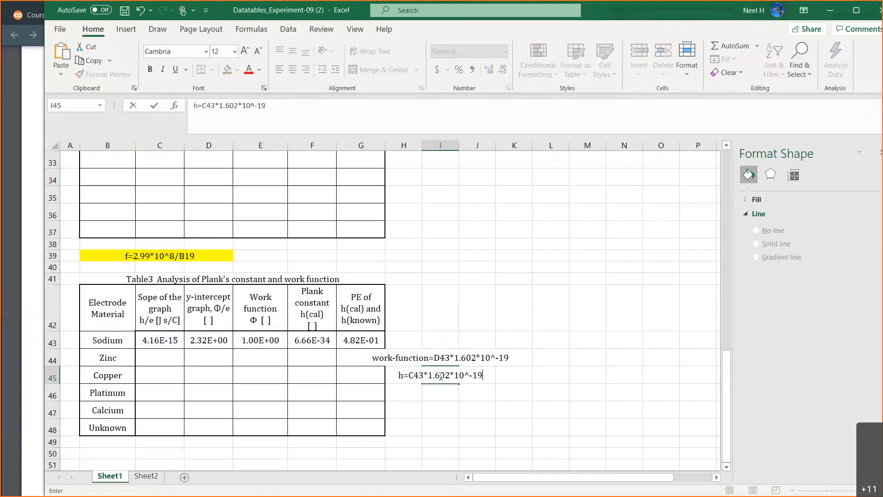
key(Return)
Left-align the two formula notes in I44:L45 and fill the range with yellow.
drag(444, 355, 552, 377)
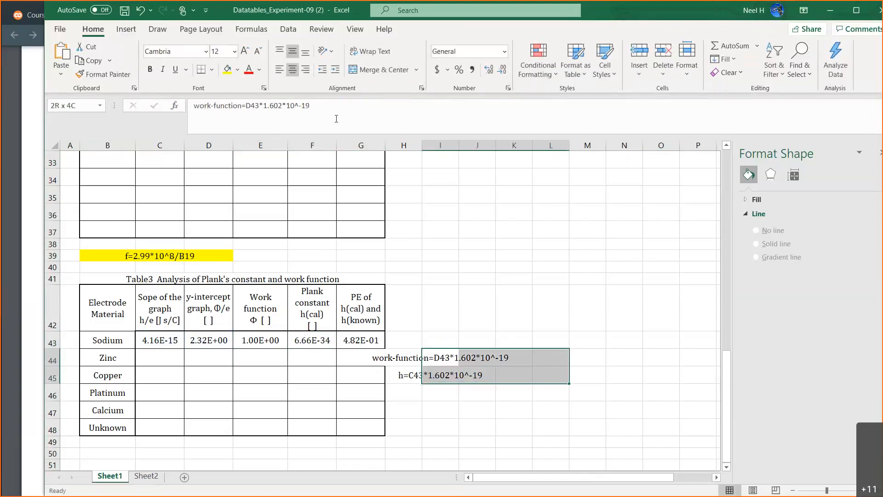
click(280, 69)
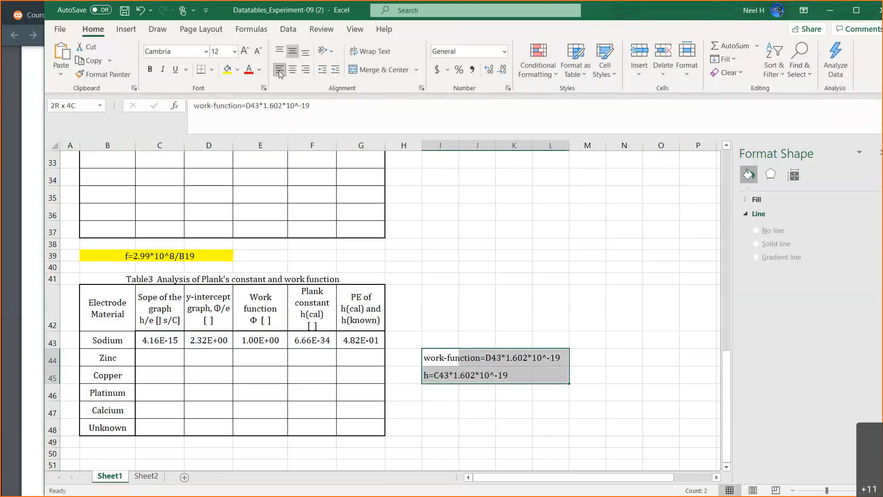
click(225, 70)
Copy the percent error formula from G43 and record it in cell I46 as PE=ABS(6.626*10^-34-F43)/(6.626*10^-34)*100.
click(367, 340)
drag(347, 105, 176, 106)
key(ctrl+c)
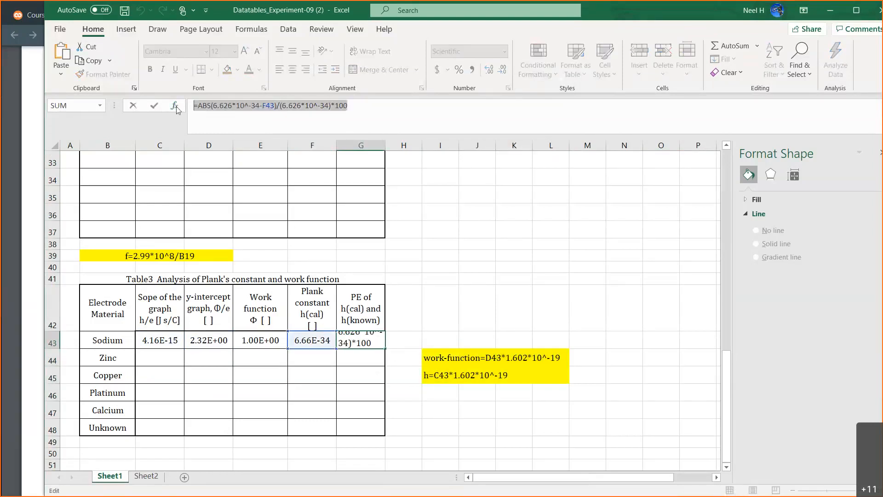
key(Escape)
click(449, 395)
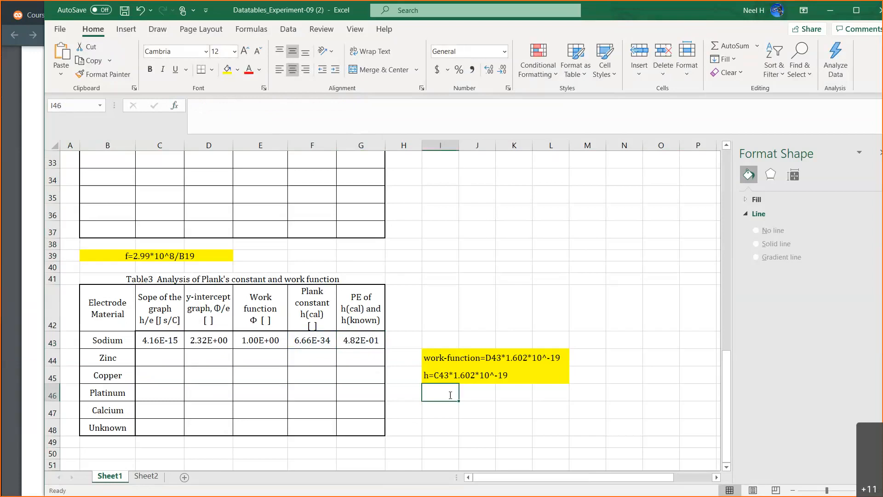
text(PE)
key(ctrl+v)
click(472, 410)
Left-align the percent error note in row 46 and extend the yellow fill across I44:N46.
drag(453, 394, 607, 392)
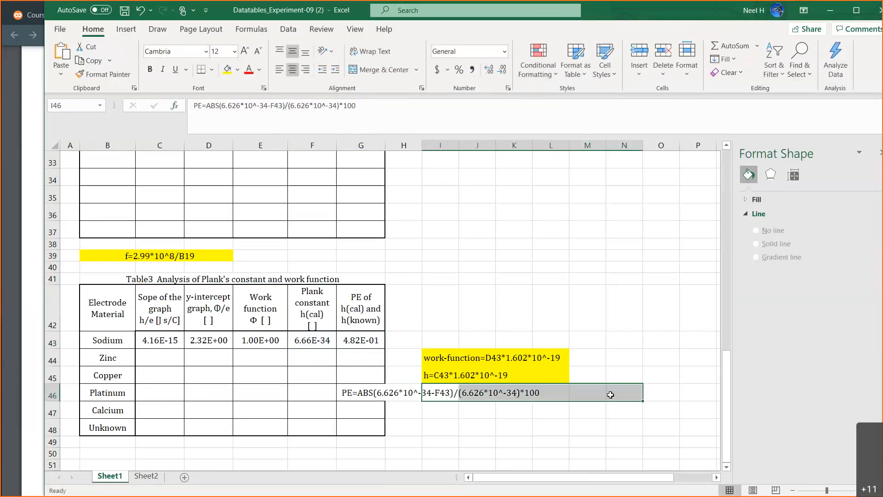
click(227, 70)
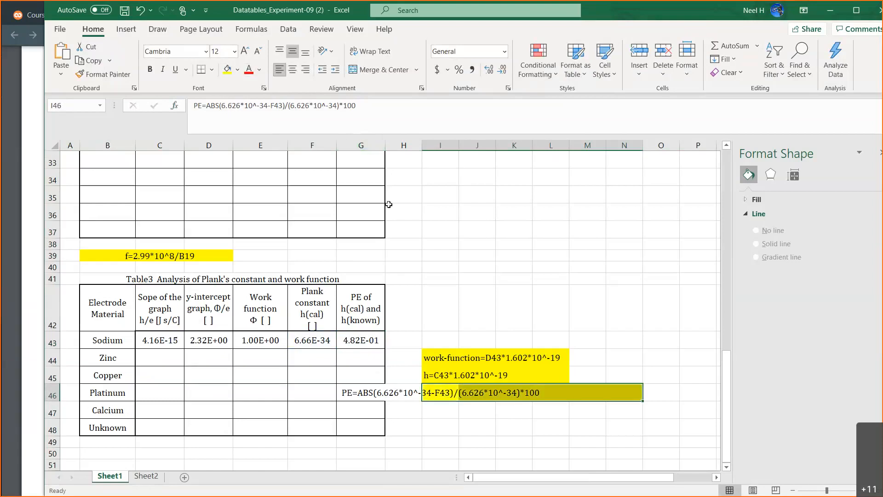
drag(444, 361, 628, 394)
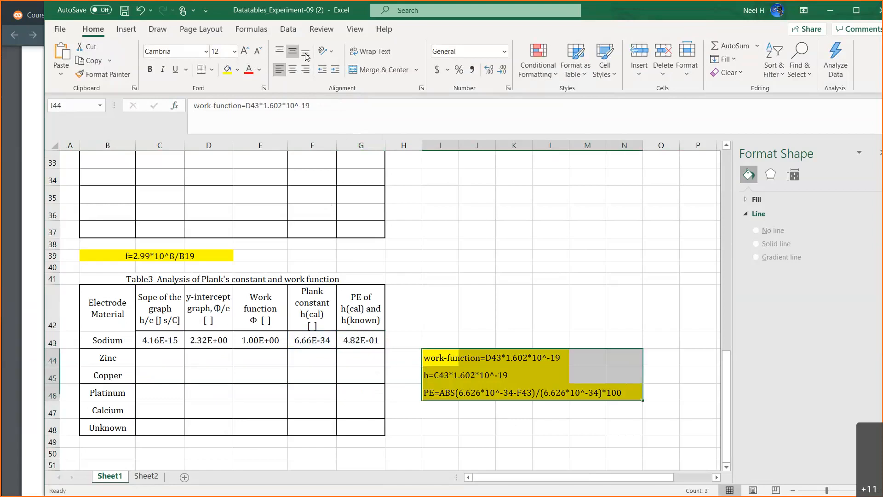
click(230, 71)
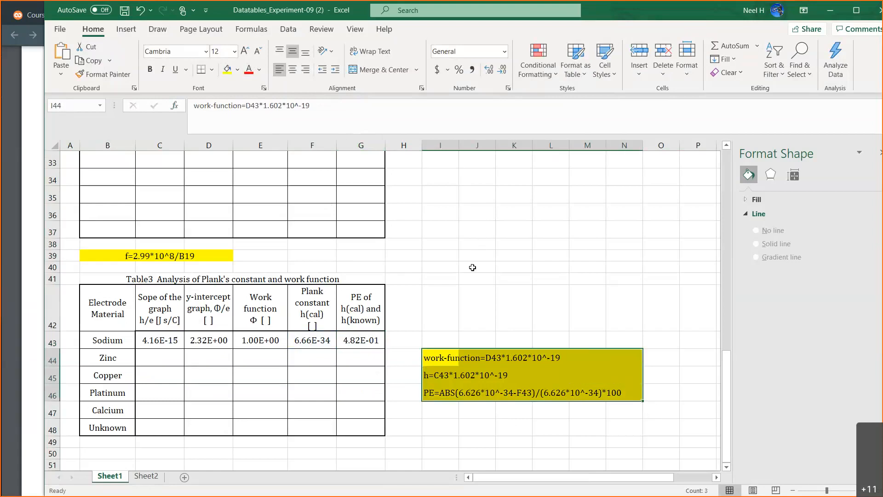
click(441, 279)
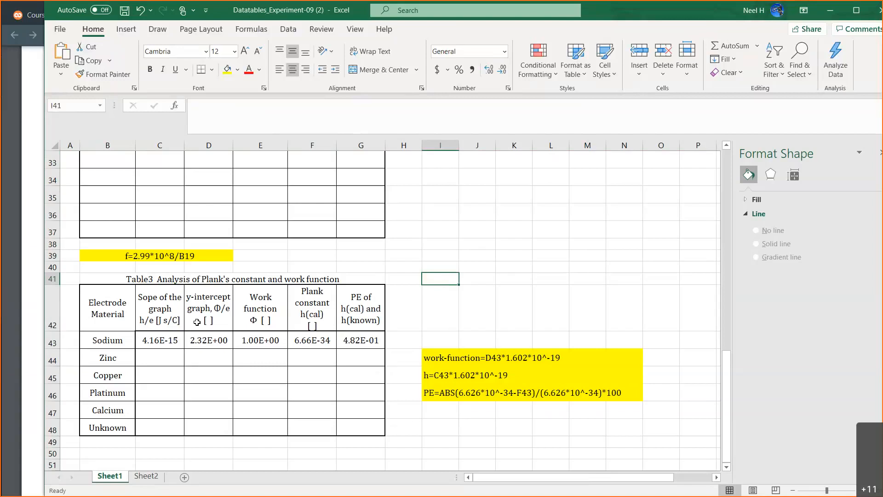
Add the units J/C to the y-intercept header in D42 and J to the work function header in E42.
click(197, 322)
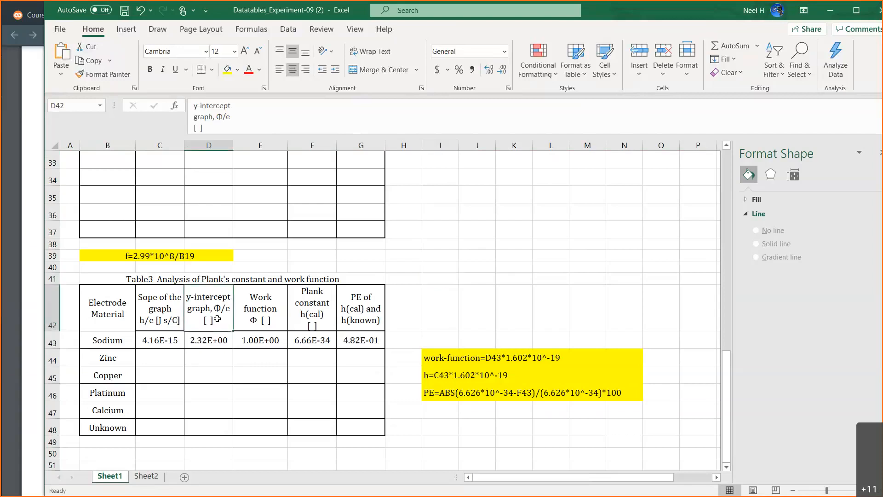
click(198, 127)
text(J/)
text(C)
key(Return)
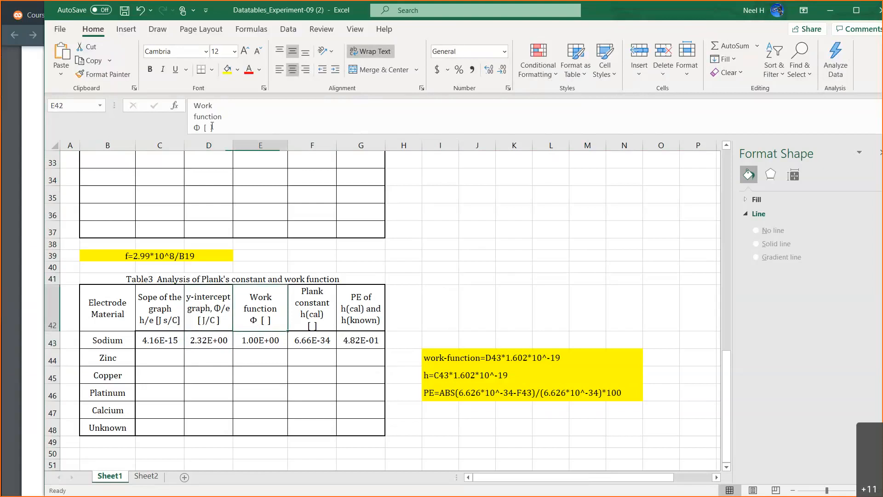
click(208, 127)
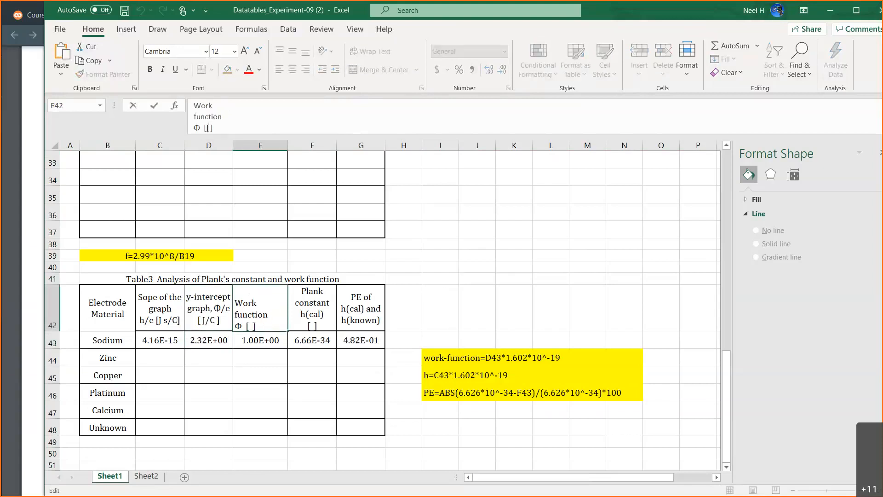
text(J)
key(Return)
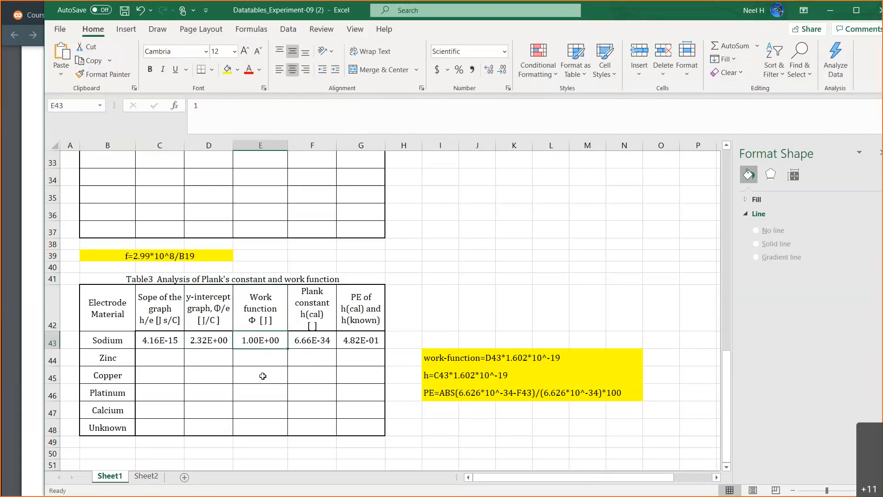
Calculate sodium's work function in cell E43 with the formula =D43*1.602*10^-19.
click(216, 342)
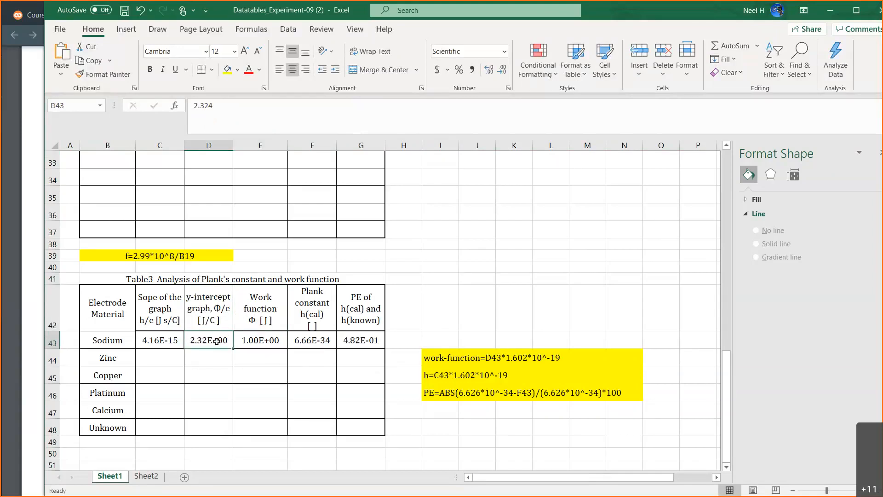
click(268, 343)
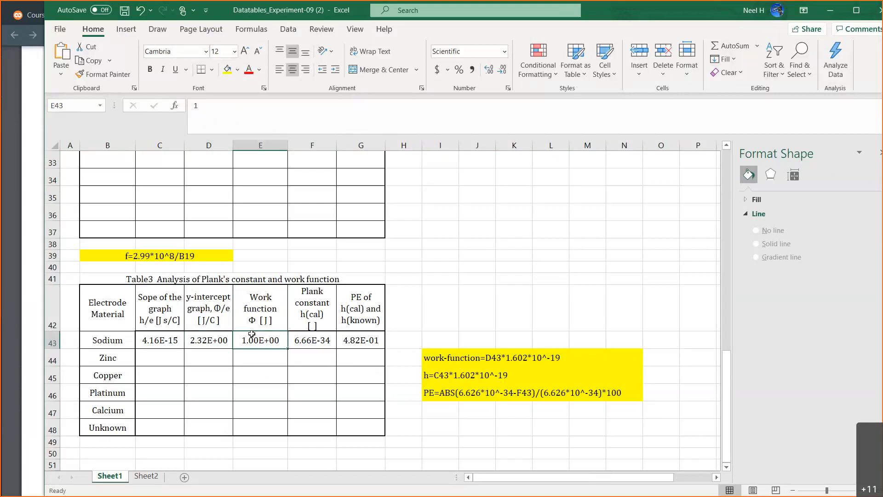
text(=)
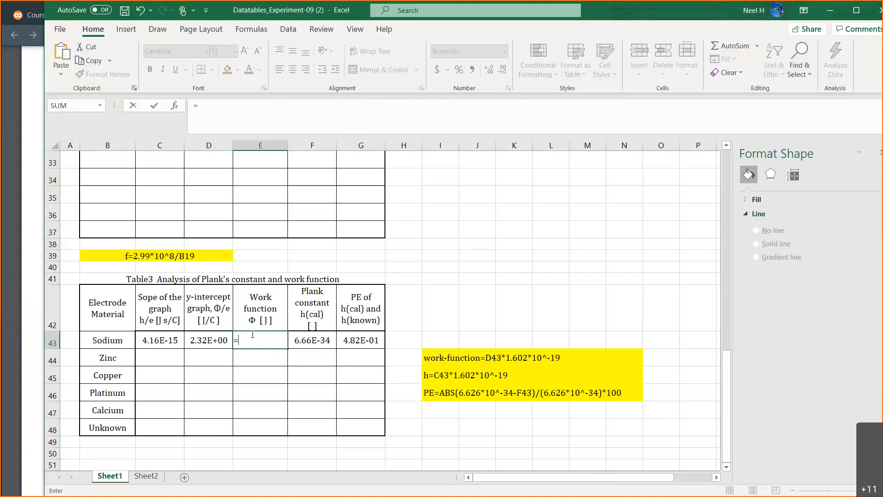
click(204, 343)
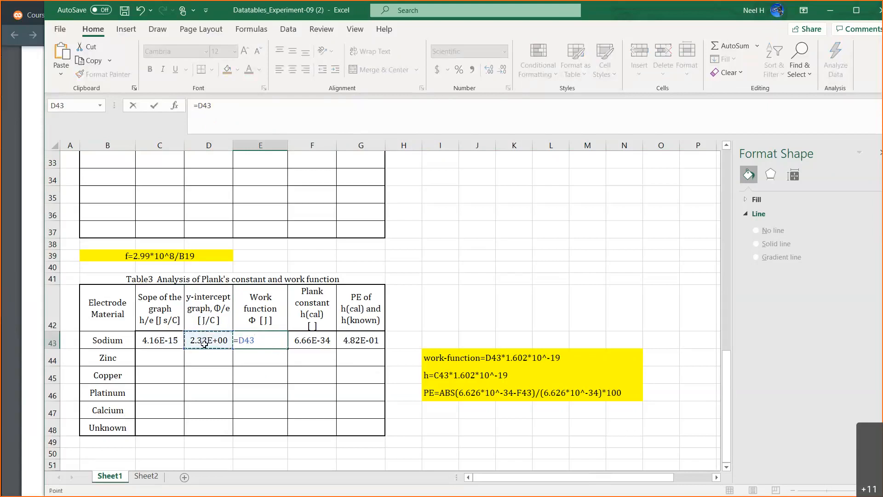
text(*1.602)
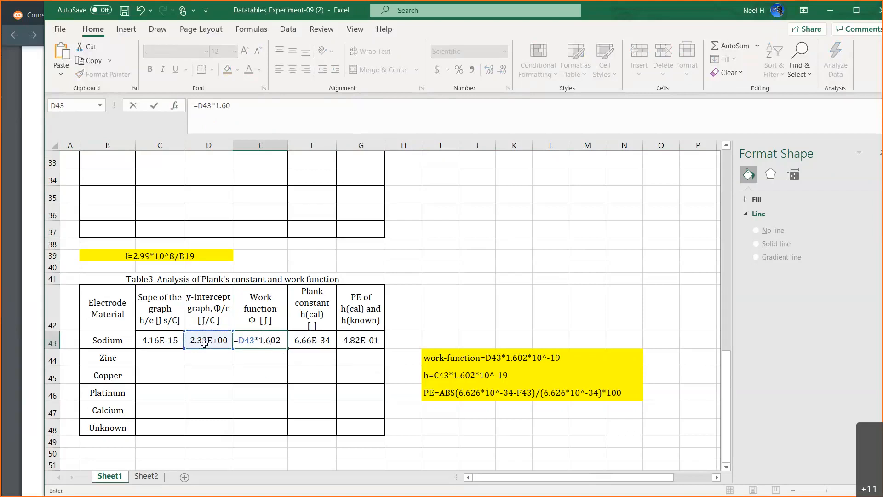
text(*10)
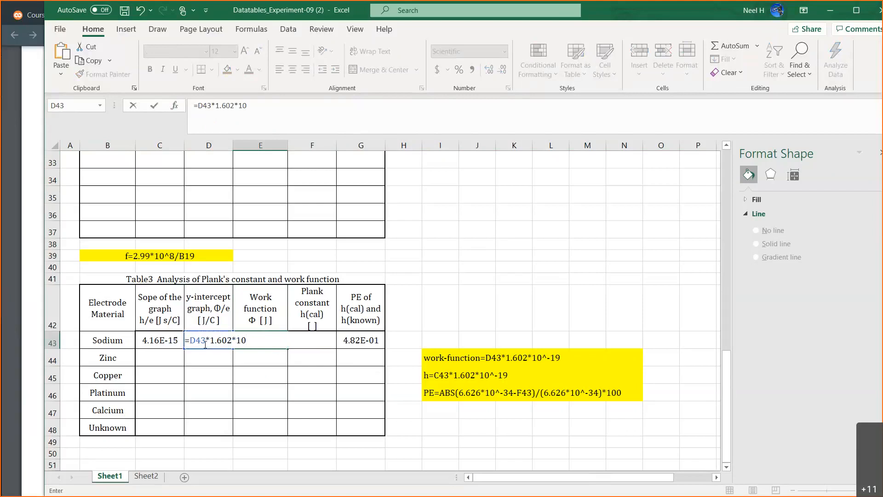
text(^-19)
key(Return)
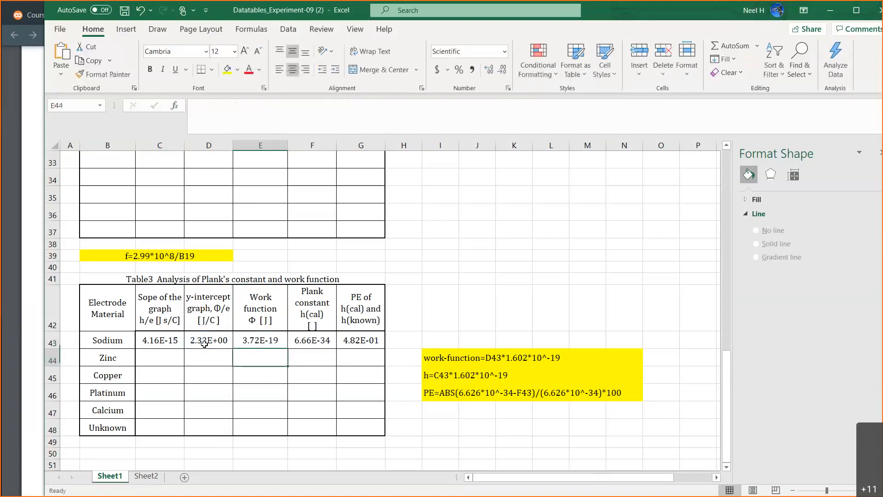
click(275, 342)
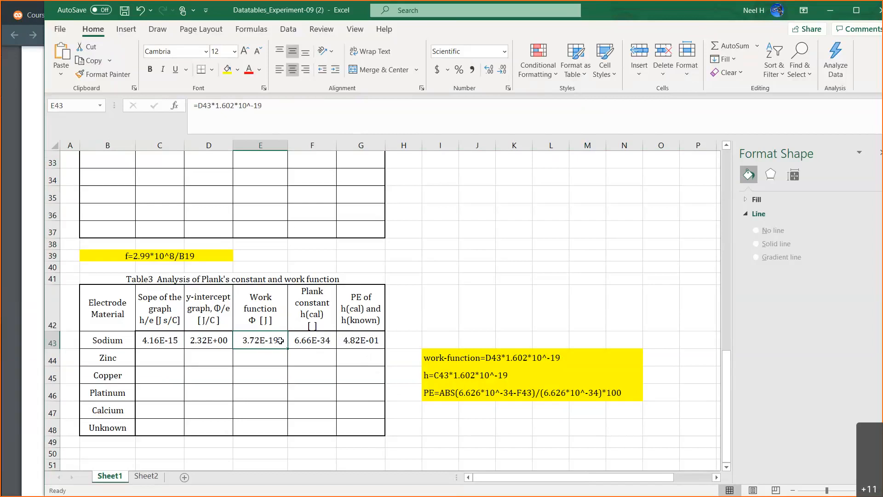
mouse_move(280, 340)
mouse_down()
mouse_move(270, 384)
mouse_move(276, 423)
mouse_up()
click(300, 424)
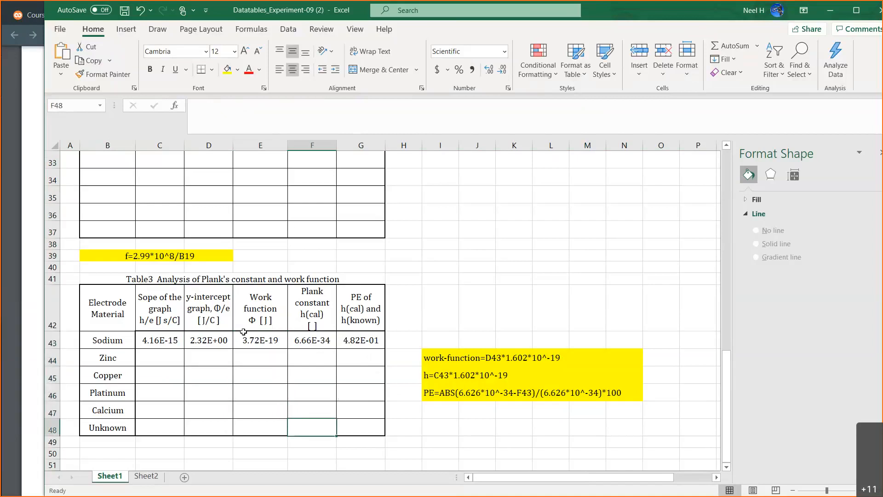
Review the Table 2 sodium data and its chart, along with the experiment handout and the PhET simulation in the browser.
scroll(385, 324, up, 7)
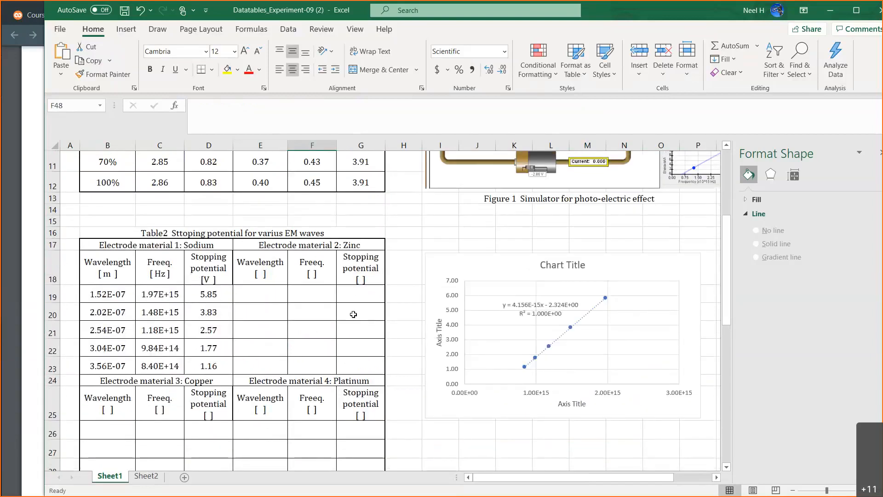
scroll(353, 314, down, 4)
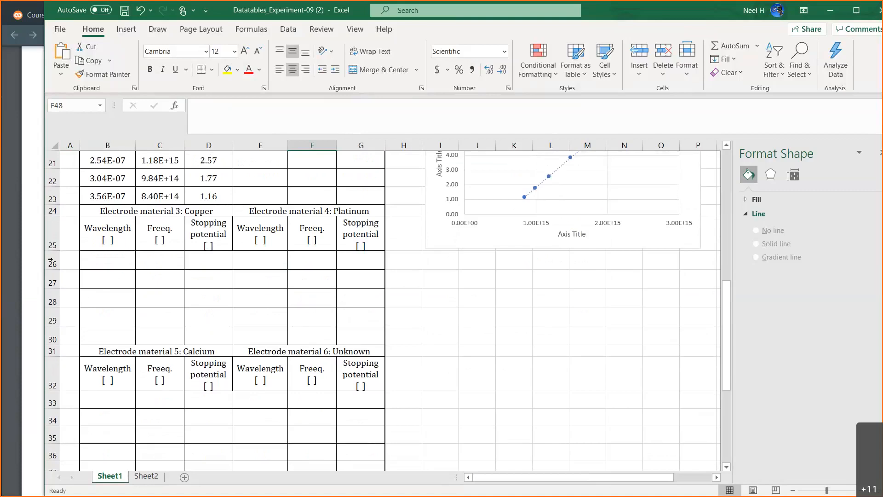
click(25, 256)
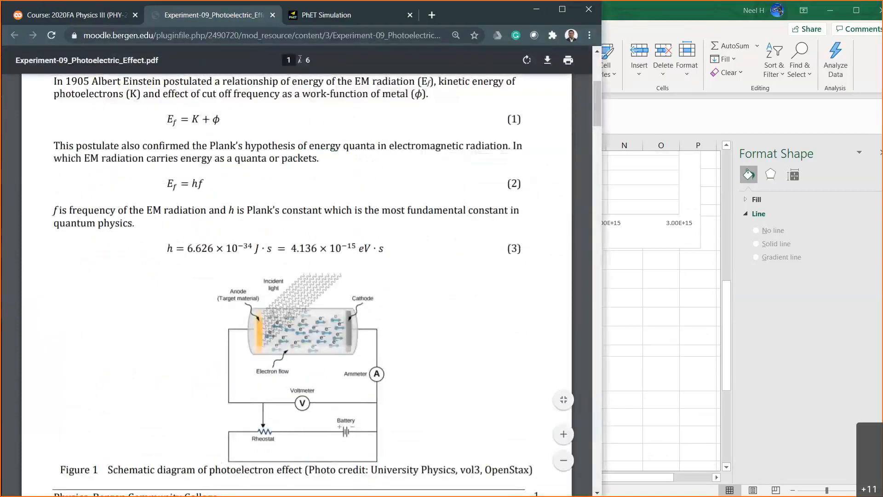
click(320, 17)
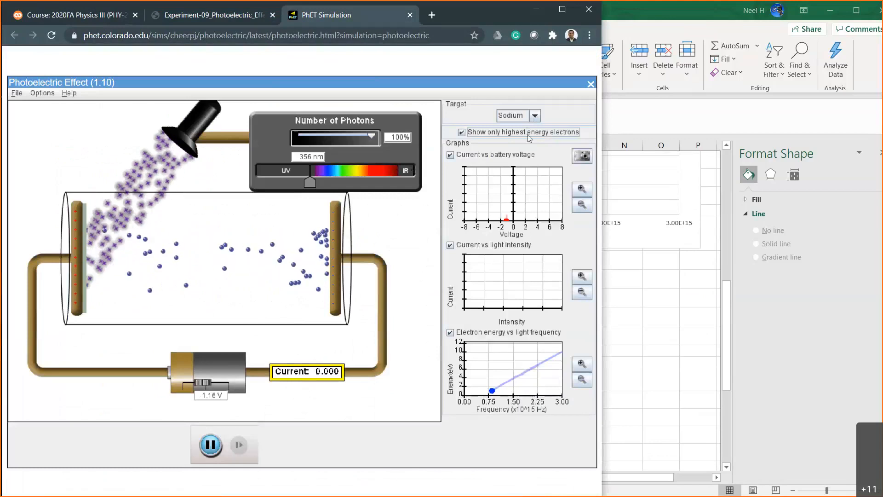
click(640, 257)
scroll(516, 270, up, 2)
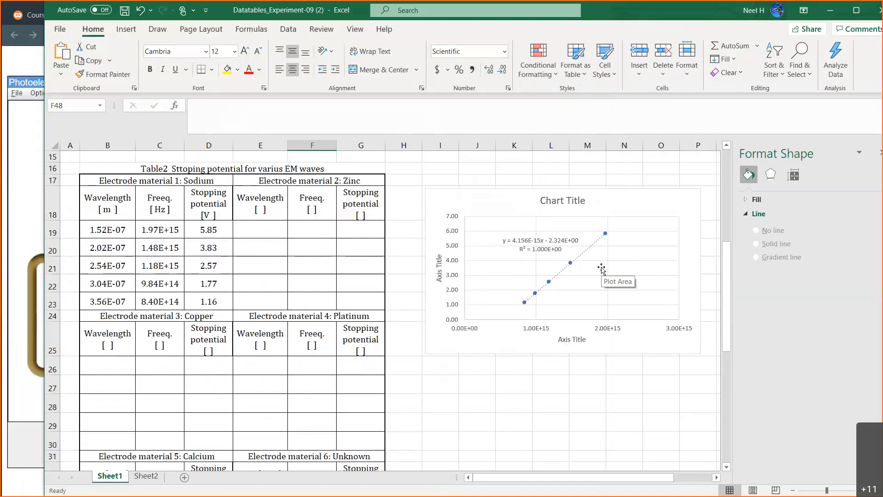
scroll(601, 269, right, 3)
scroll(601, 269, down, 1)
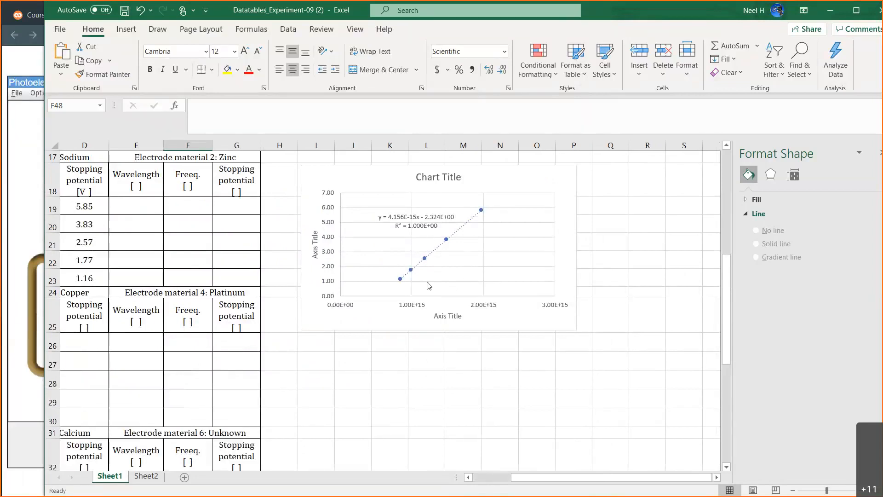
scroll(487, 305, left, 3)
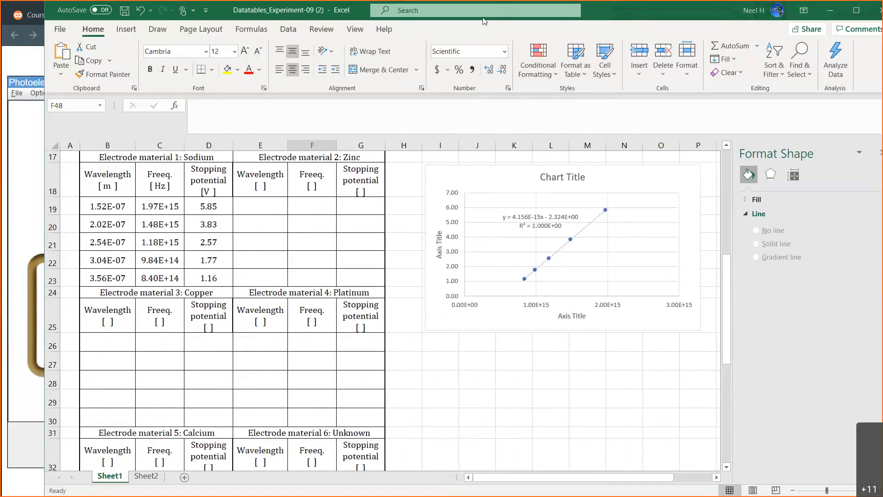
scroll(482, 129, up, 1)
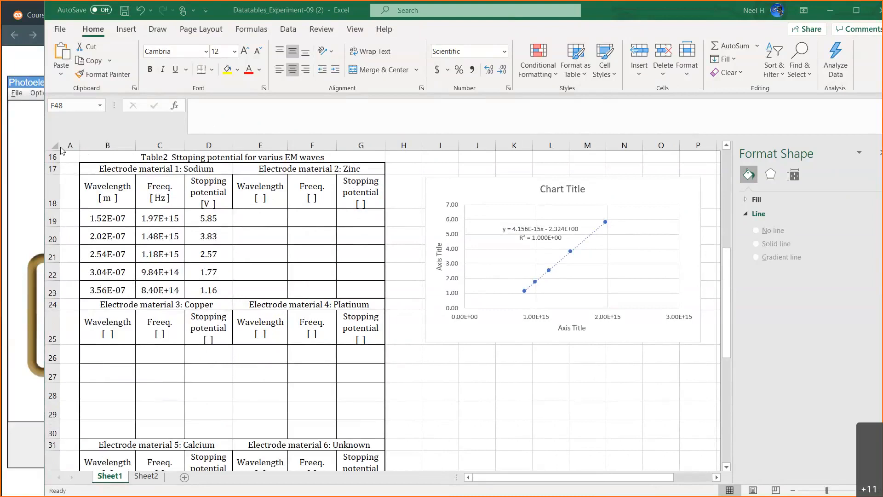
Switch to the PhET simulation in the browser and set the light wavelength to about 397 nm and the battery voltage to 0 V.
click(29, 152)
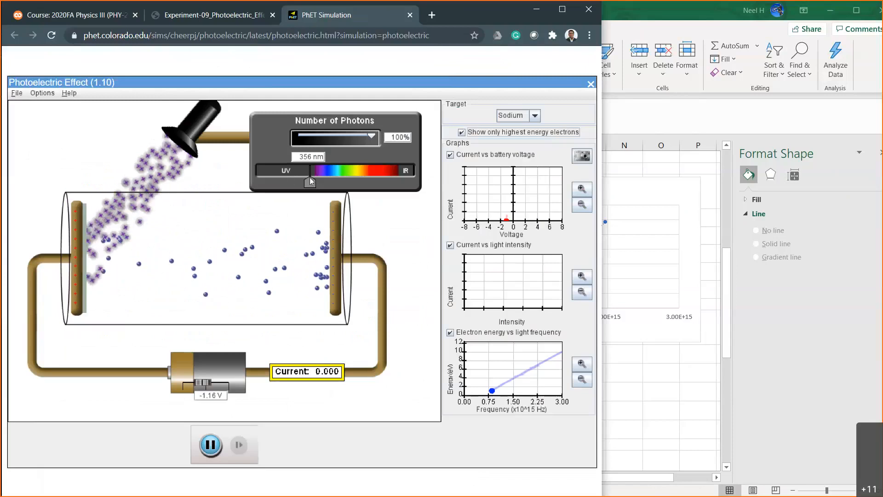
drag(314, 183, 319, 183)
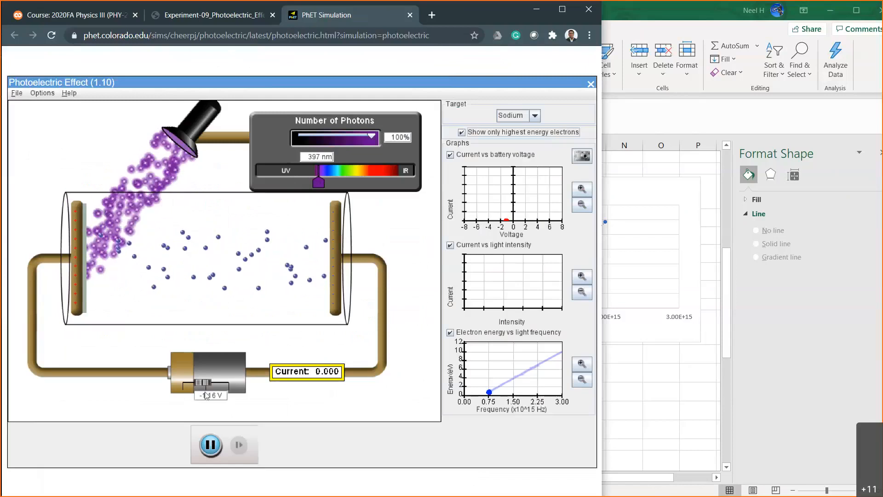
text(0)
key(Return)
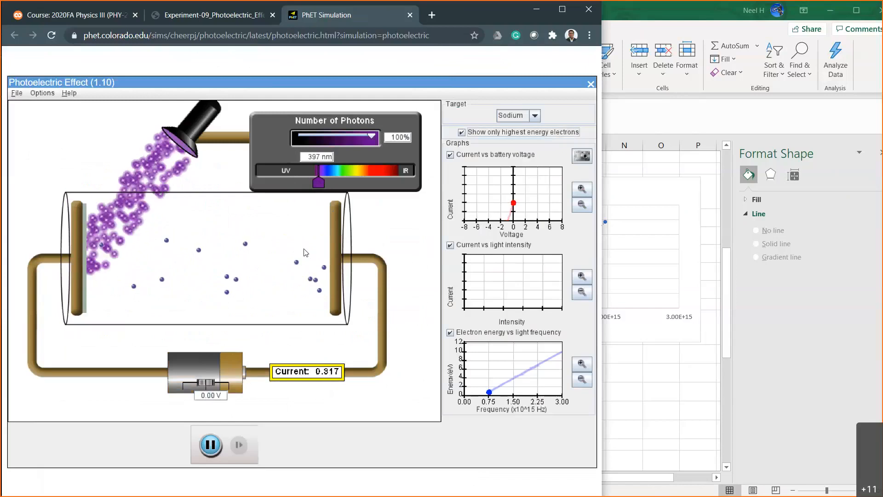
Vary the light wavelength through about 210, 392, 516, 370 and 100 nm to examine how sodium's photocurrent and electron energy respond.
drag(323, 186, 285, 188)
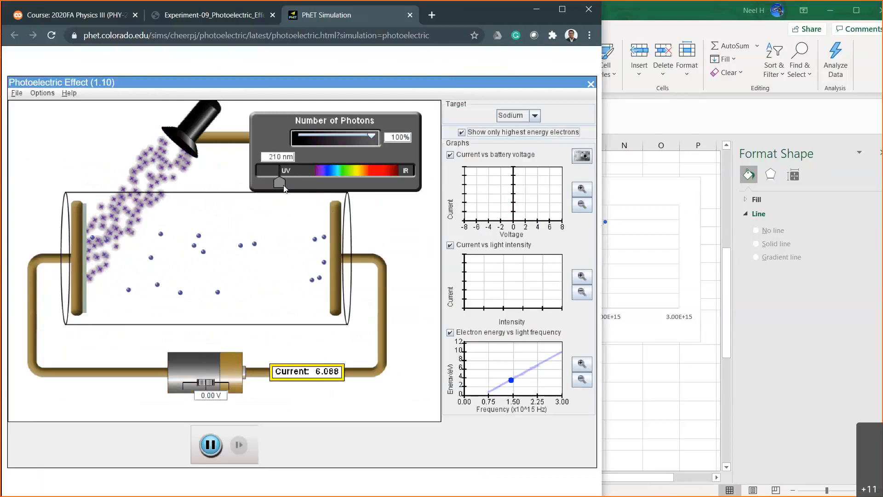
drag(303, 189, 320, 191)
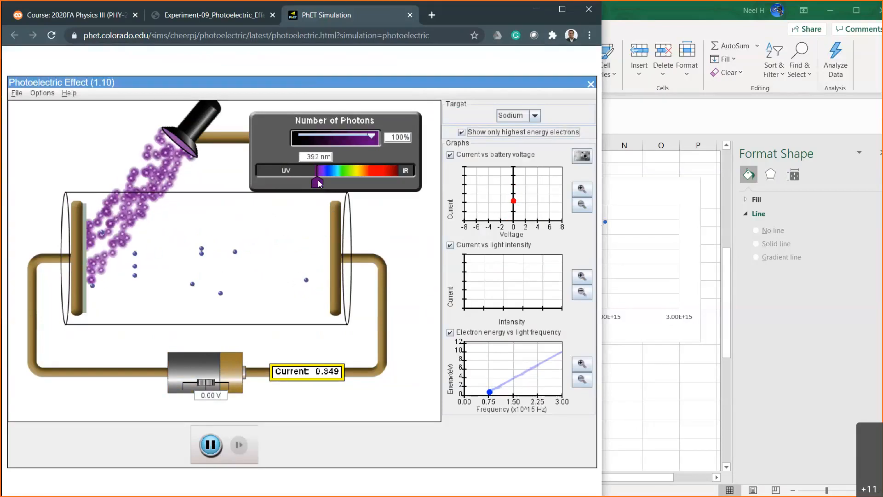
drag(319, 183, 346, 183)
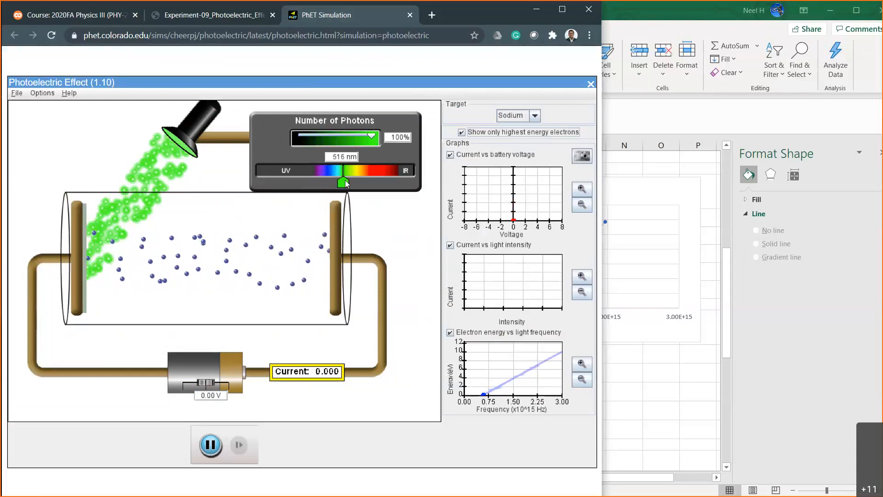
drag(345, 180, 314, 178)
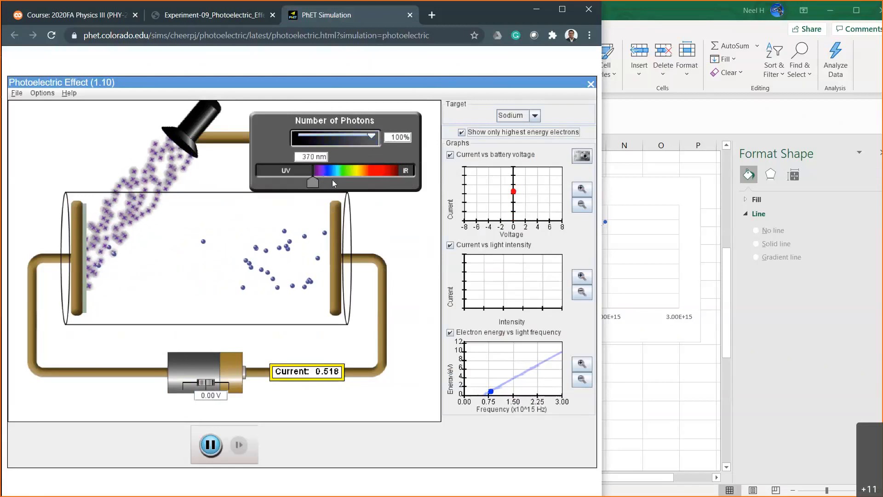
drag(312, 181, 252, 183)
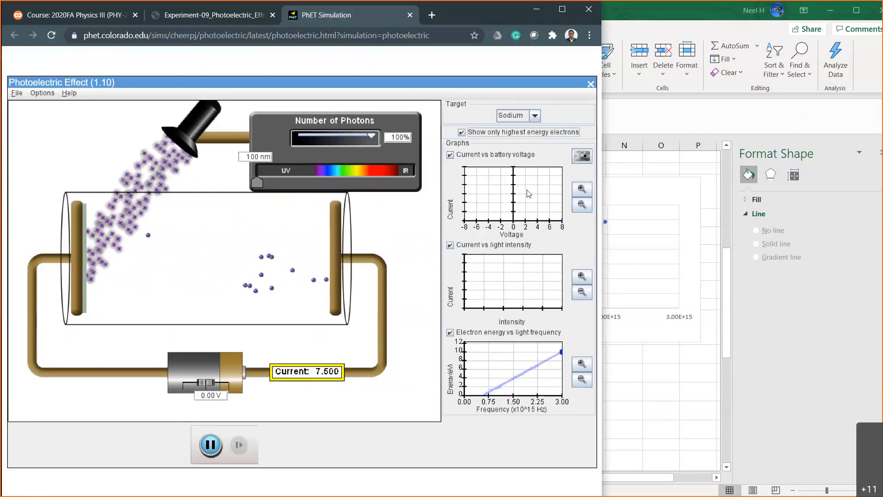
Switch to the Excel workbook and title the sodium chart "Stopping potential vs freequency for Sodium".
click(633, 188)
click(583, 189)
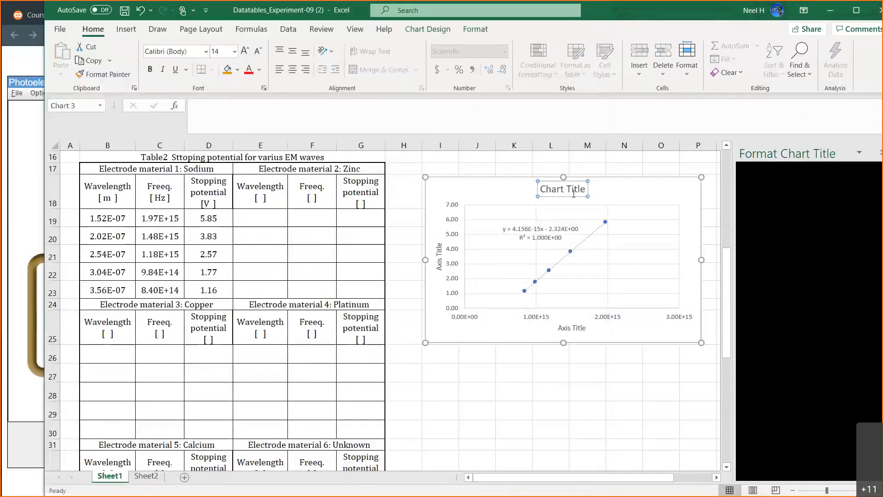
key(BackSpace)
key(BackSpace)
key(BackSpace)
key(BackSpace)
key(BackSpace)
key(BackSpace)
key(BackSpace)
key(BackSpace)
key(BackSpace)
key(BackSpace)
key(BackSpace)
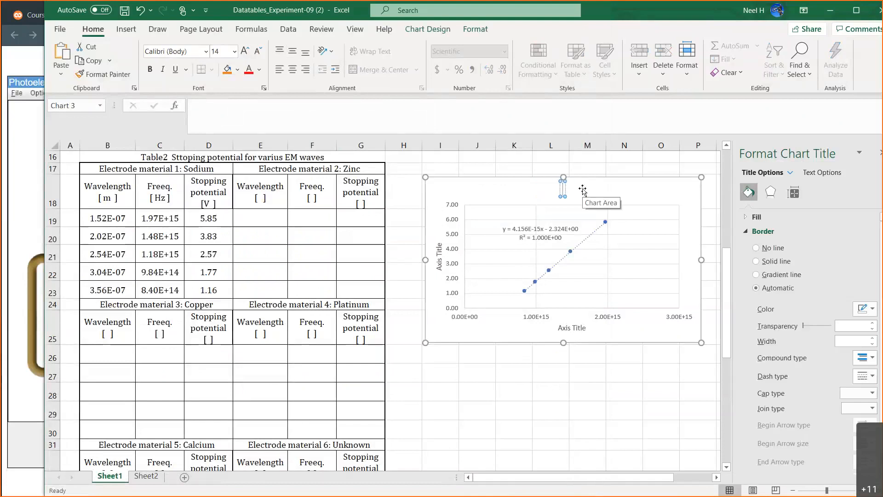
text(Stoppin)
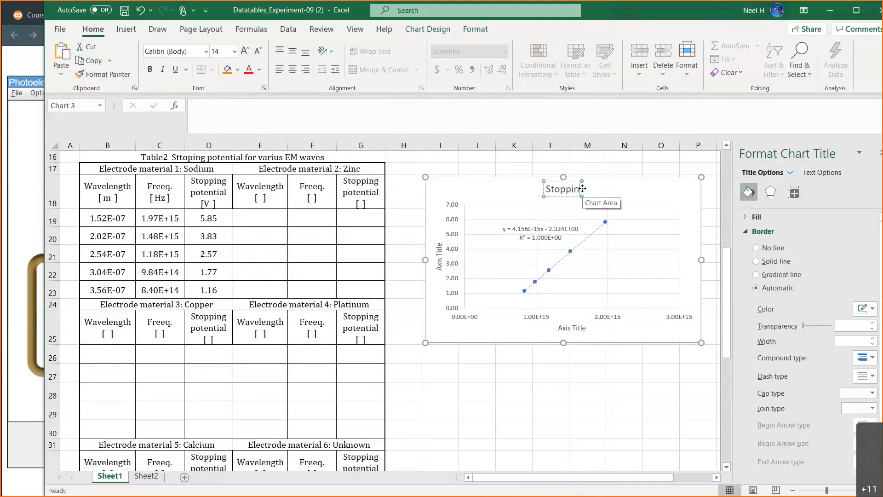
text(g potential v)
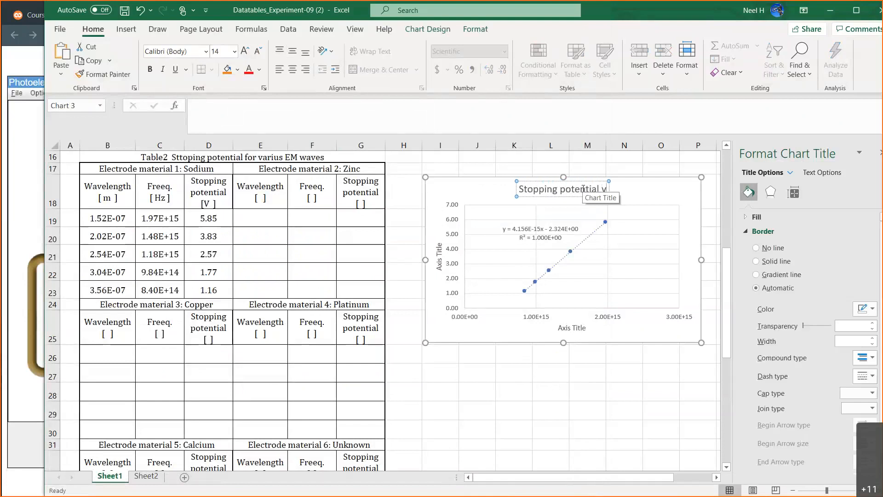
text(s freeq)
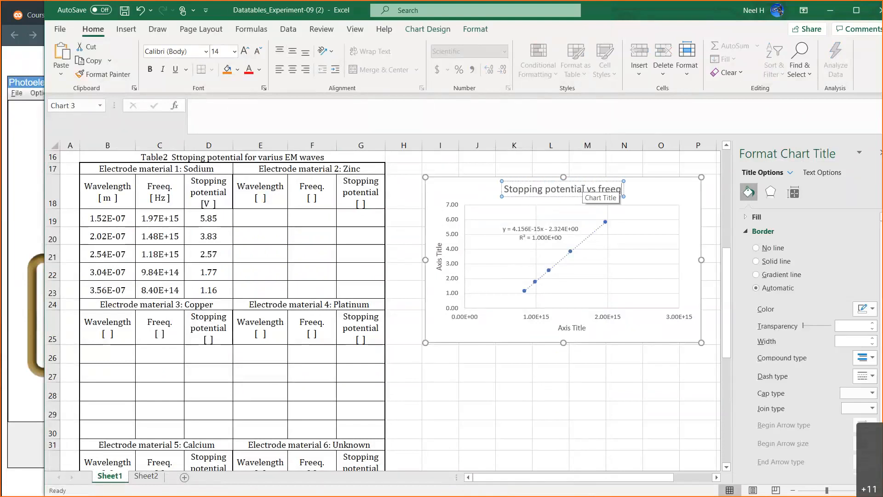
text(uency for)
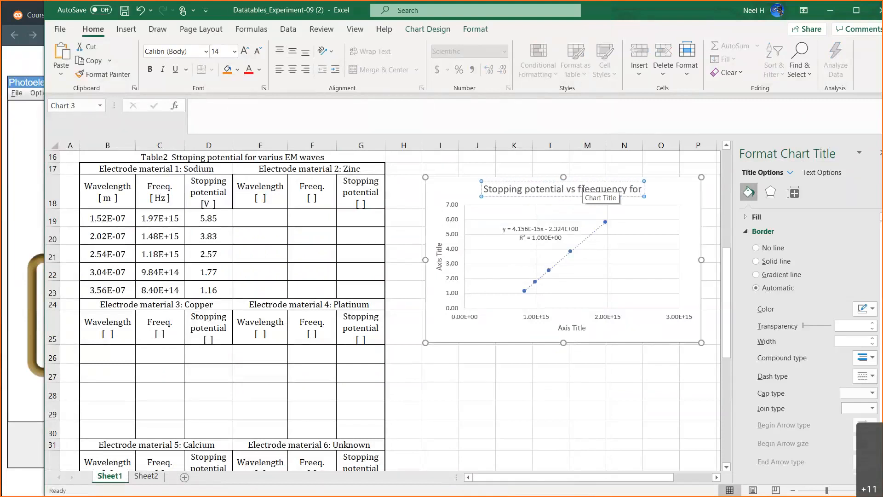
text( Sodium)
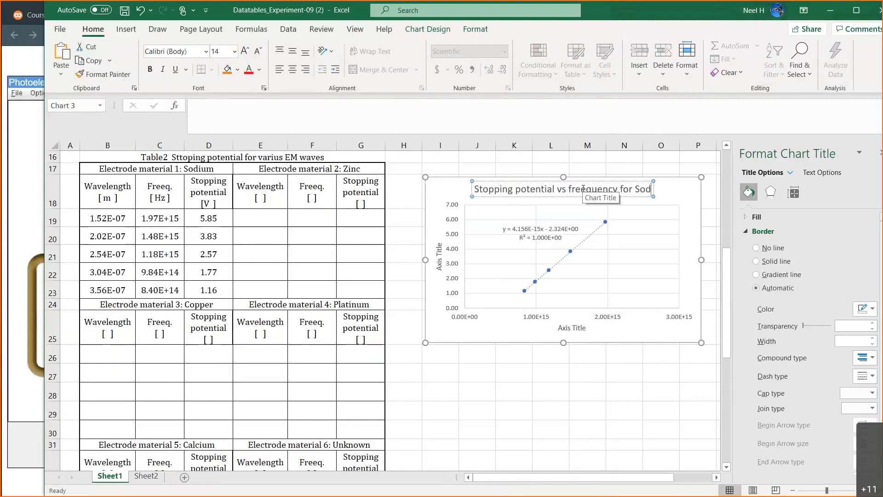
Replace the sodium chart's horizontal axis title with "Freequency [Hz]".
click(560, 327)
key(BackSpace)
key(BackSpace)
key(BackSpace)
key(BackSpace)
key(BackSpace)
key(BackSpace)
key(BackSpace)
key(BackSpace)
key(BackSpace)
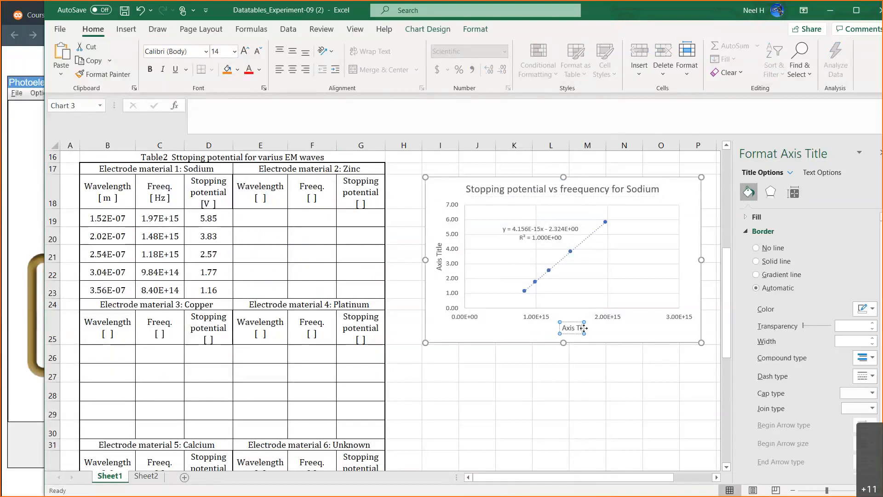
key(BackSpace)
text(Freequency)
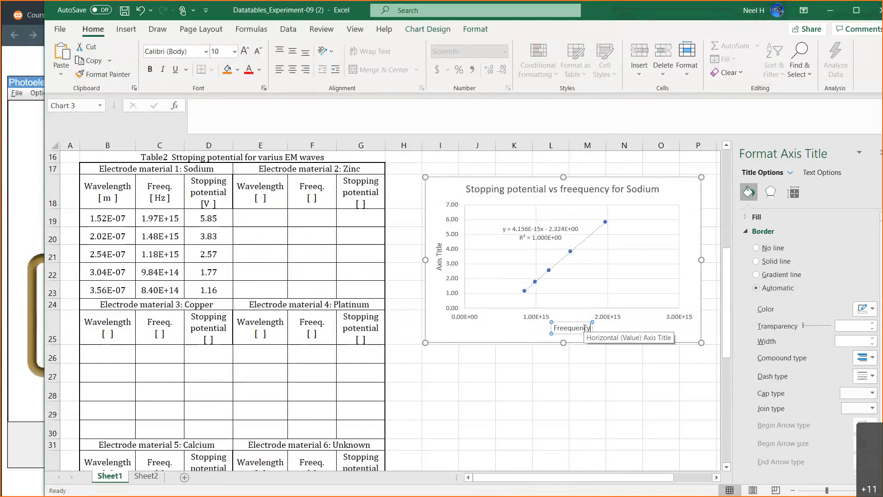
text( [Hz])
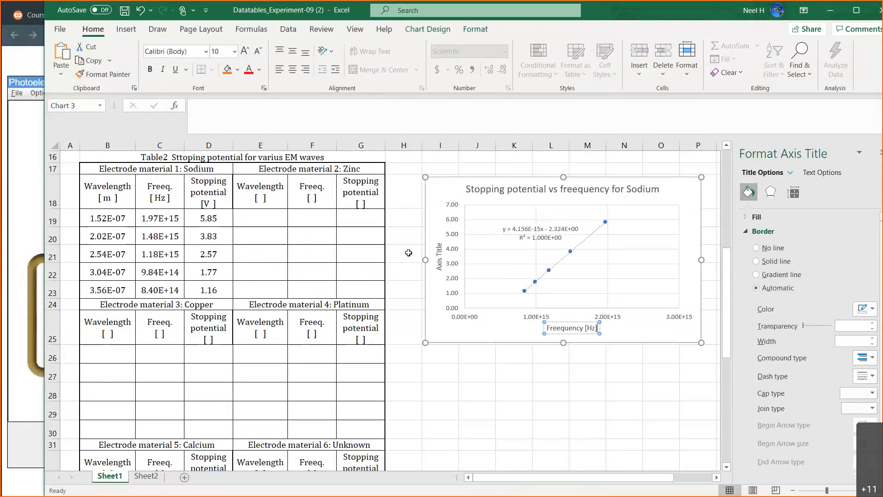
Replace the sodium chart's vertical axis title with "Stopping potential [V]".
click(440, 241)
click(440, 244)
key(BackSpace)
key(BackSpace)
key(BackSpace)
key(BackSpace)
key(BackSpace)
key(BackSpace)
key(BackSpace)
key(BackSpace)
key(BackSpace)
key(BackSpace)
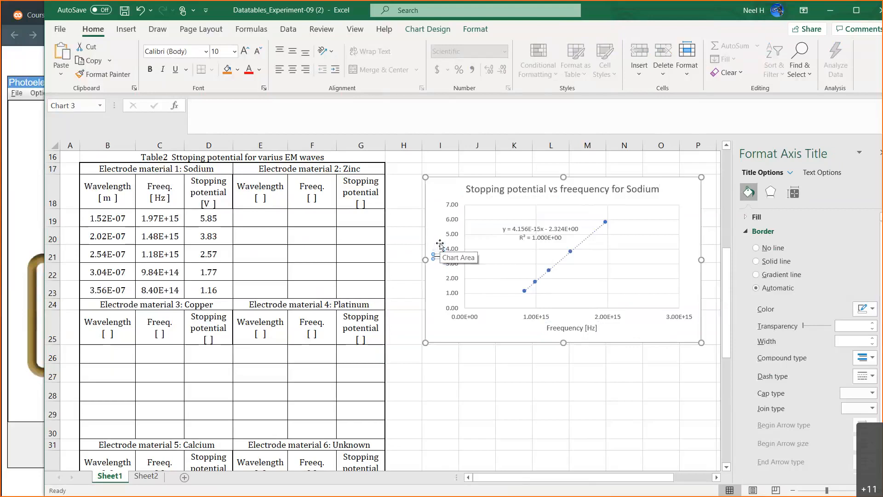
text(Stoppo)
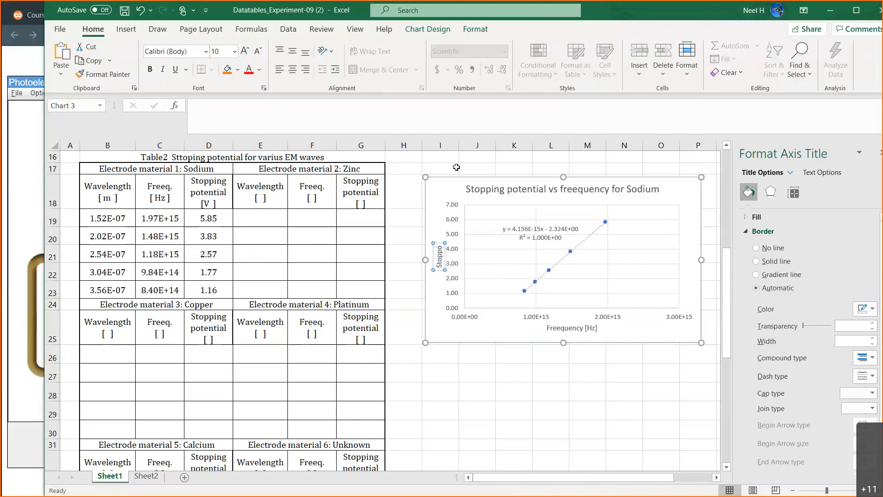
text(ing potential)
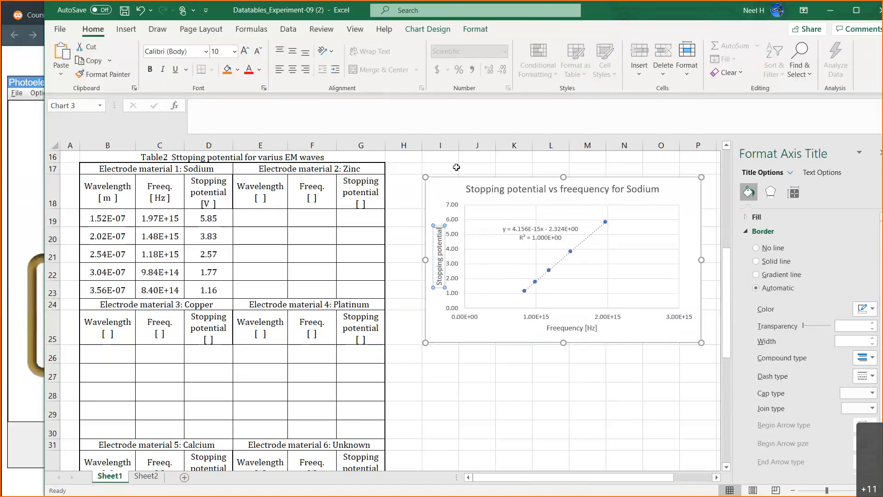
text( [V])
click(512, 391)
Narrow the sodium chart from its outer edge and align its frame with the start of column I beside Table 2.
click(671, 243)
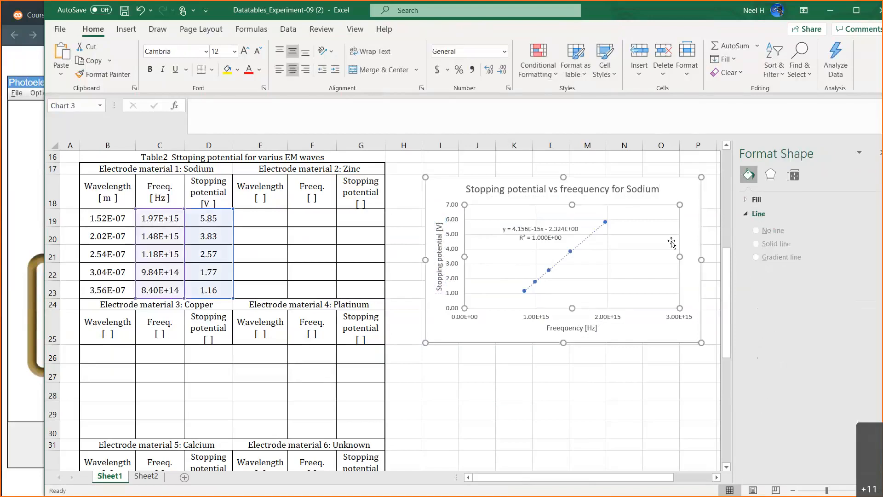
click(685, 261)
drag(685, 262, 668, 259)
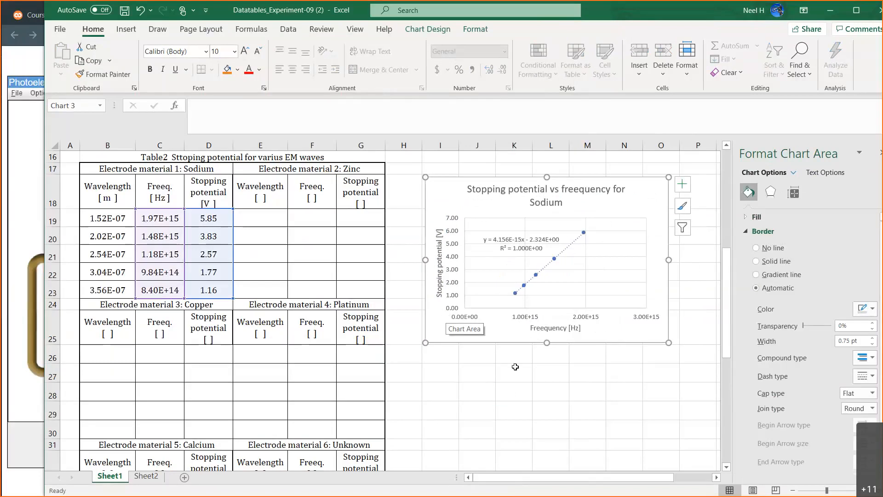
click(517, 387)
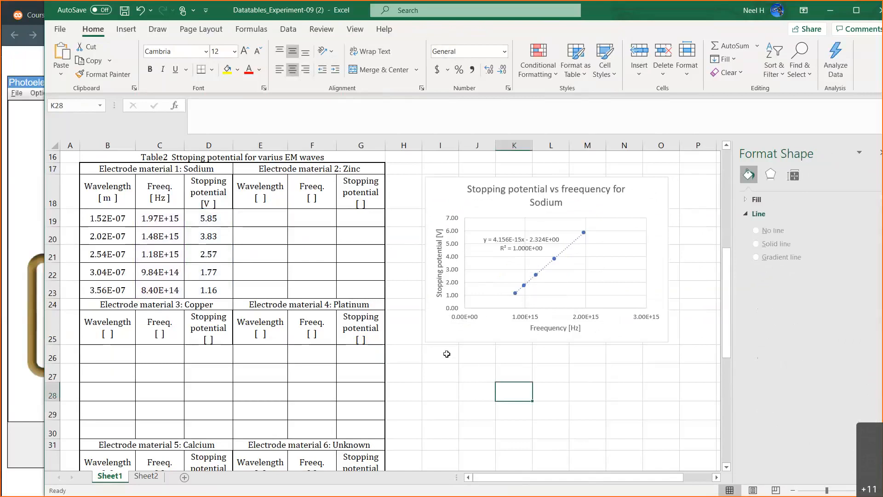
mouse_move(460, 201)
mouse_down()
mouse_move(447, 183)
mouse_move(448, 195)
mouse_up()
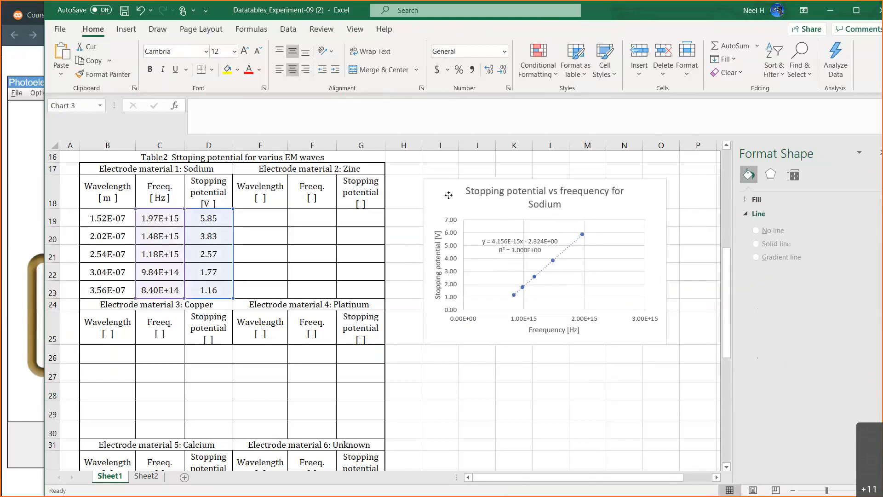
drag(449, 195, 445, 188)
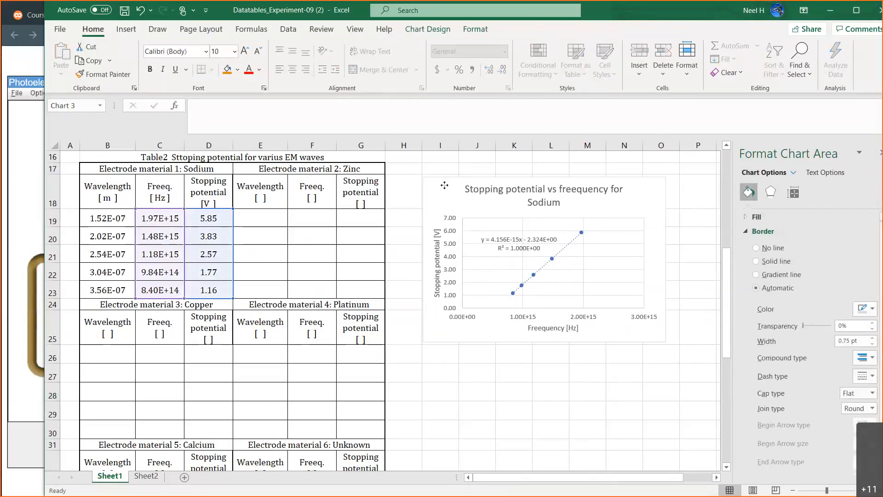
Enter the caption "Figure 2 Stopping potential vs freequency for Sodium" in cell I26 under the chart.
click(447, 354)
text(Figure 2)
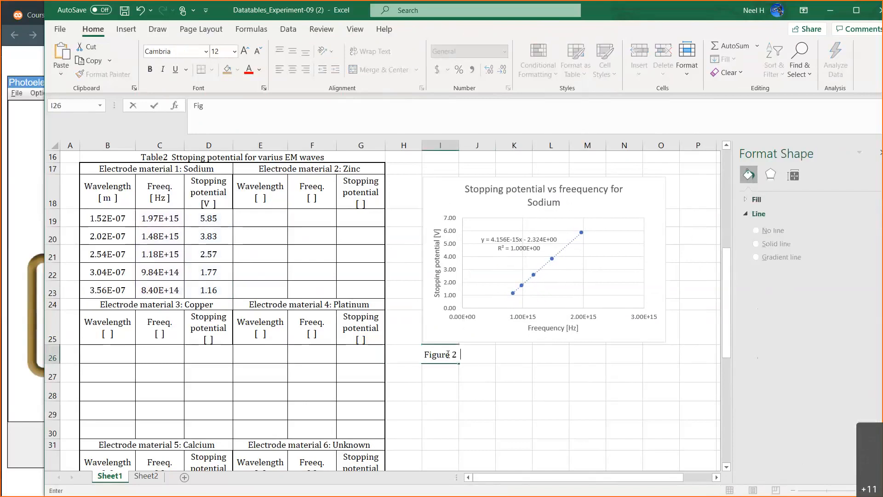
text(  S)
key(BackSpace)
key(BackSpace)
text(Stopping potential vs freequ)
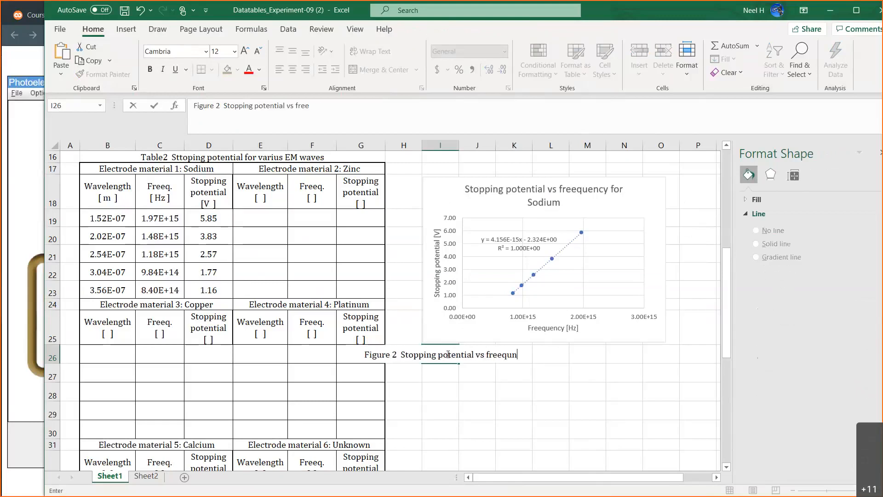
text(ency )
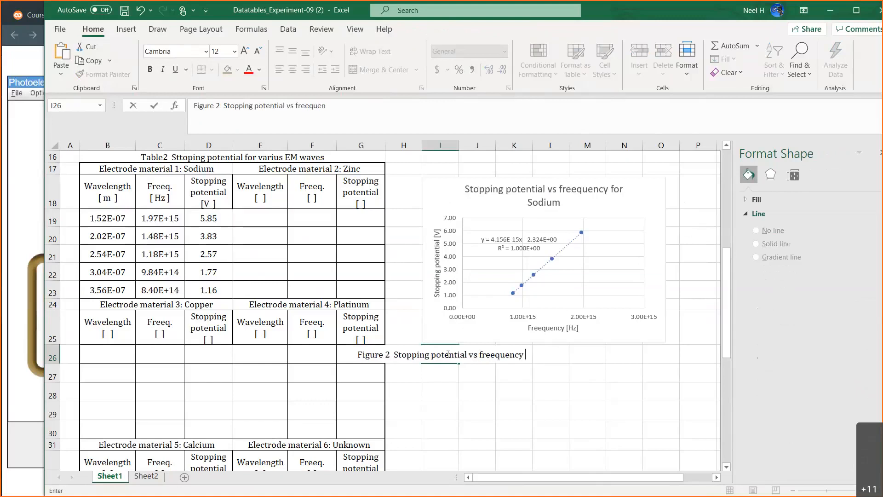
text(for )
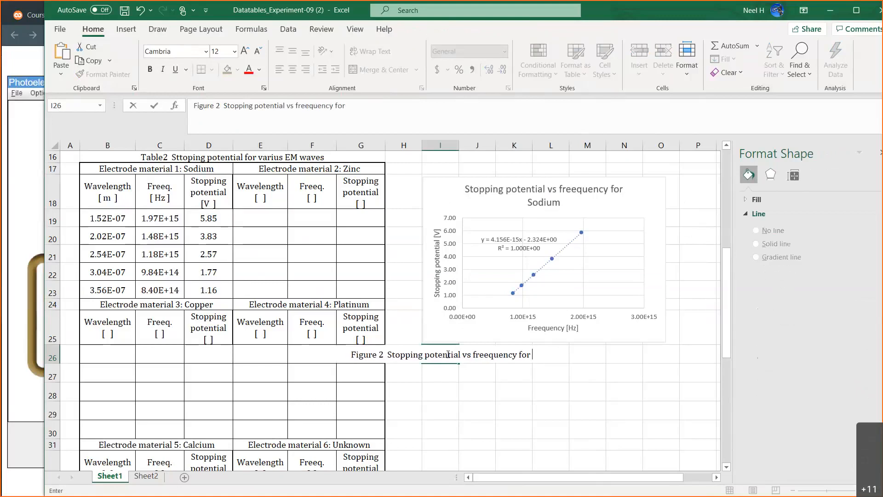
text(Sodium)
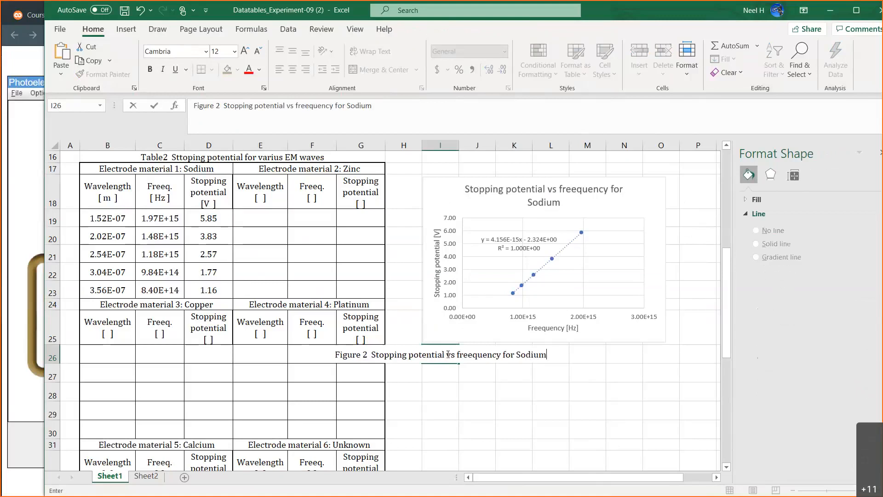
click(483, 408)
Merge and center the Figure 2 caption across cells I26 to N26.
drag(440, 356, 636, 353)
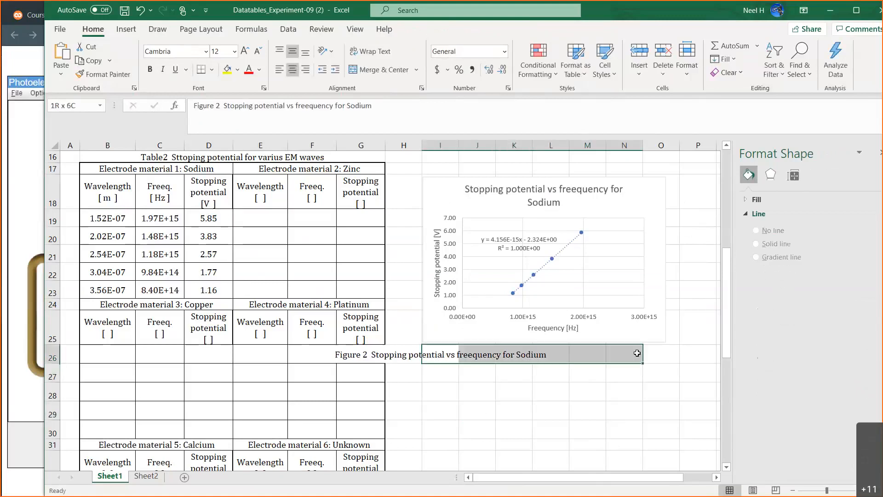
click(385, 70)
click(534, 389)
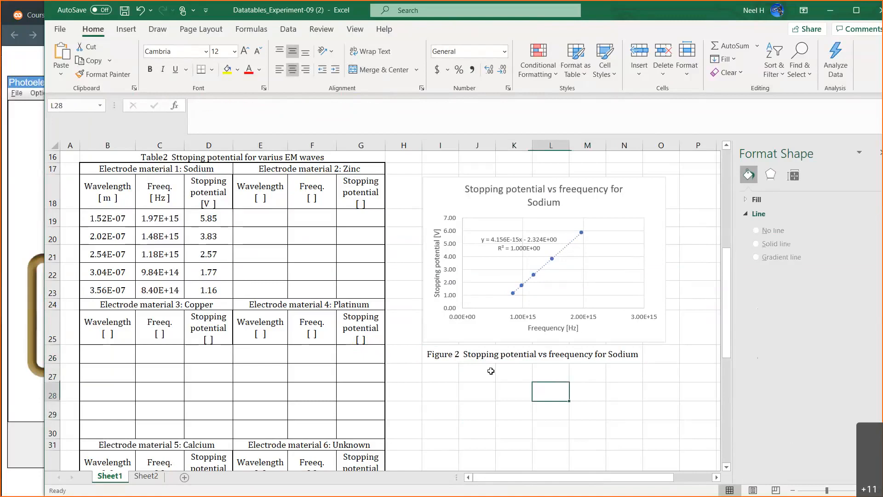
Fill sodium's headers with units [m], [Hz] and [V] from B18:D18 into the zinc header cells E18:G18.
click(265, 199)
drag(107, 189, 381, 205)
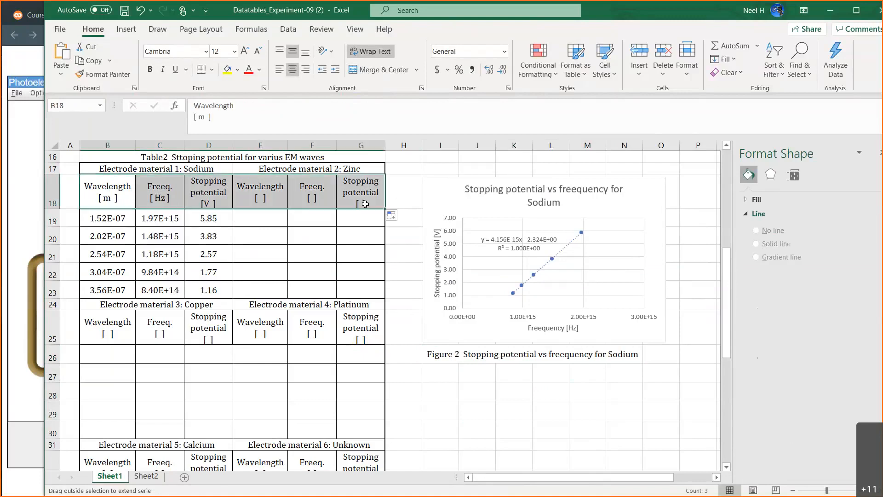
click(265, 220)
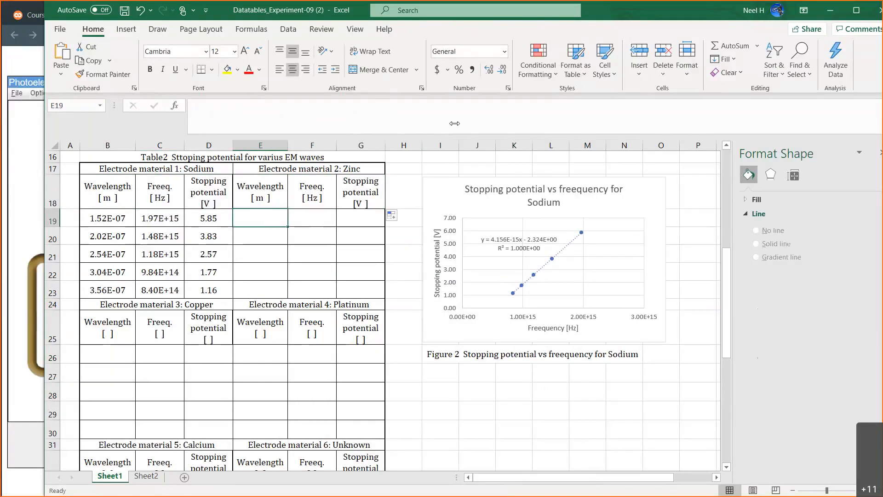
Narrow the Excel window and close its Format Shape pane, then bring the PhET simulation in the browser to the front.
drag(467, 124, 546, 120)
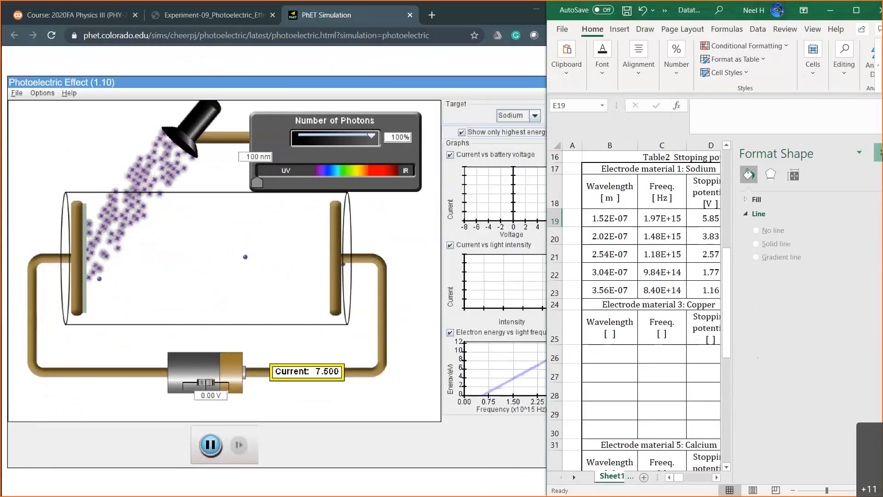
click(881, 153)
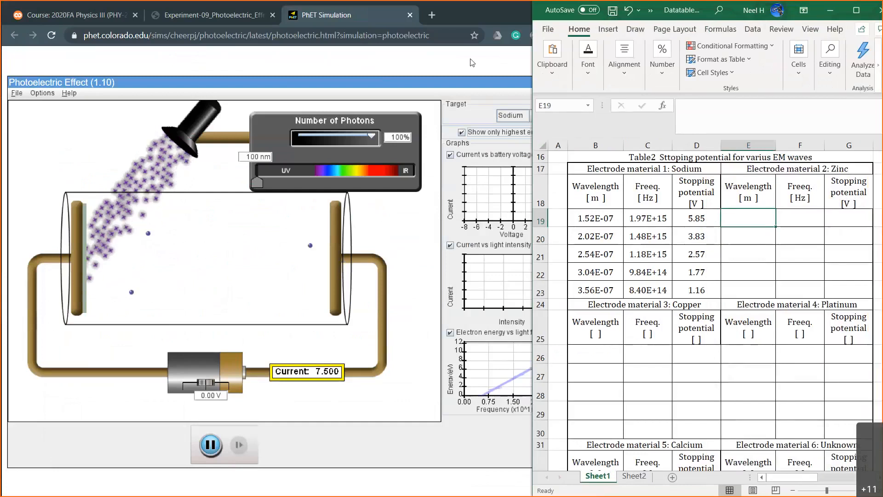
drag(530, 136, 586, 136)
Set the simulation's target material to Zinc and the battery voltage to -8 V.
click(535, 115)
click(506, 137)
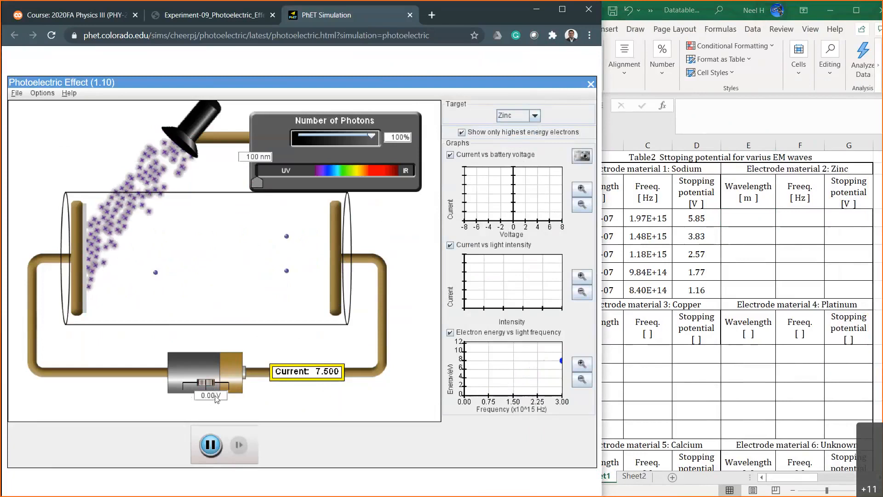
text(-8V)
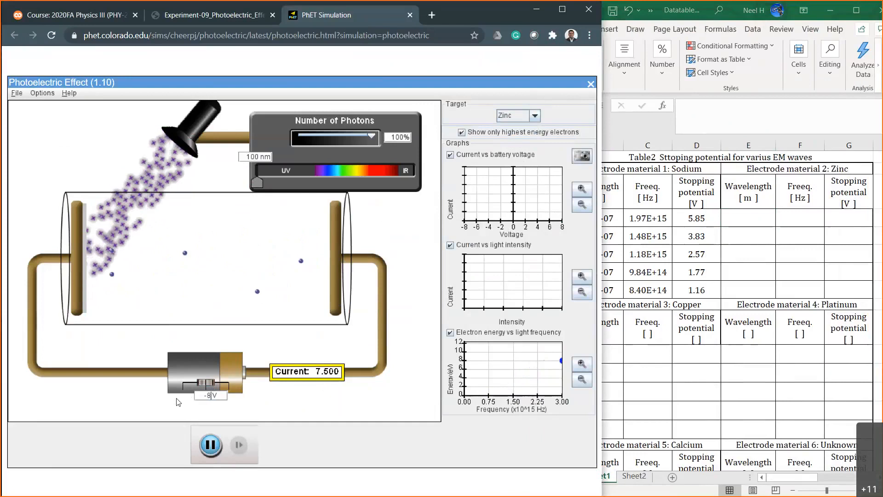
key(Return)
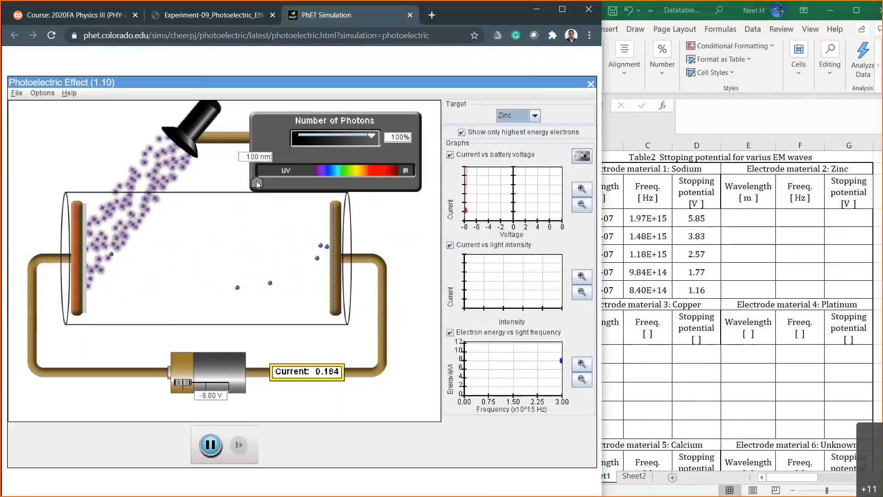
Raise the light wavelength in small increments from 100 nm to 105 nm to examine zinc's photocurrent at -8 V.
drag(258, 184, 256, 184)
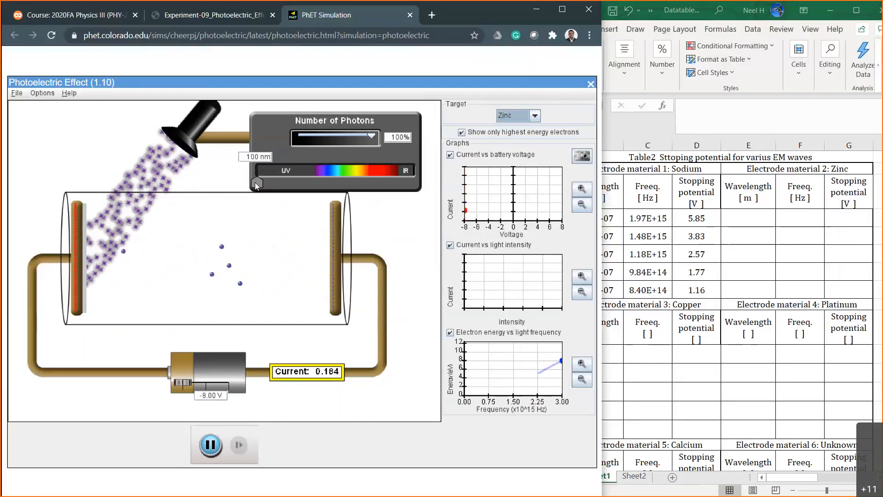
drag(255, 183, 256, 183)
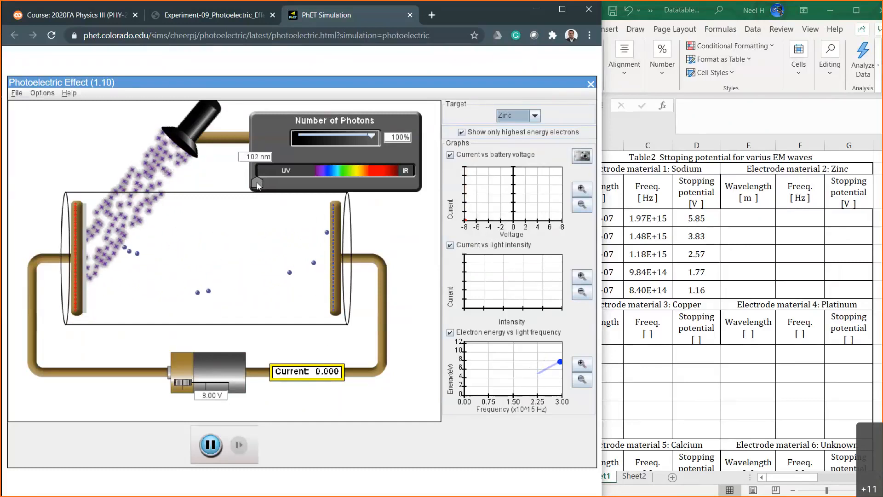
drag(256, 182, 258, 182)
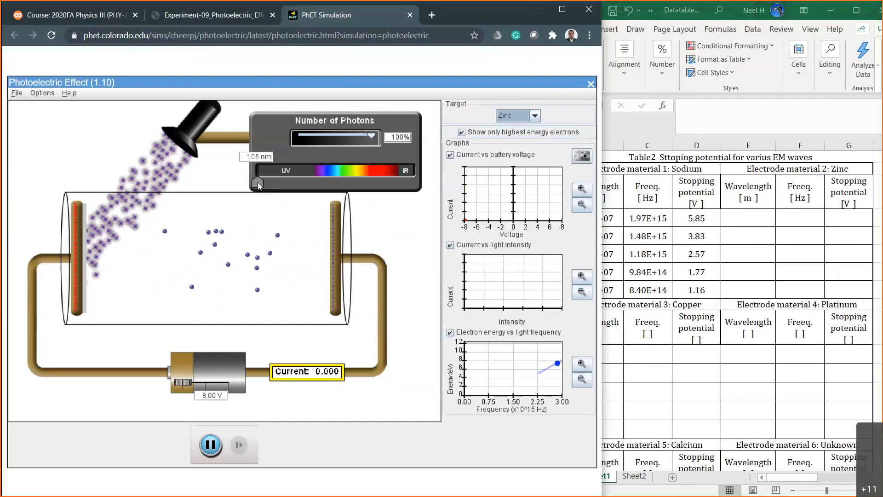
Try battery voltages of -7.00 V and -7.90 V to examine zinc's photocurrent at a wavelength of 105 nm.
click(206, 393)
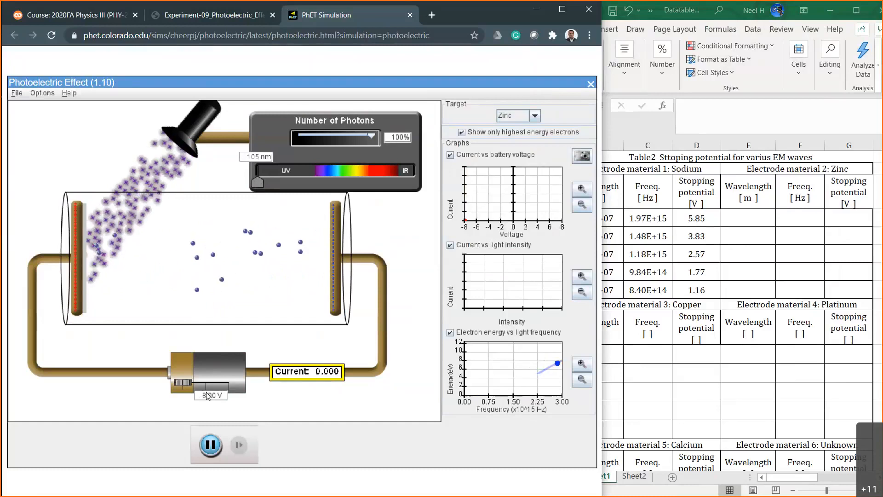
key(BackSpace)
text(7)
key(Return)
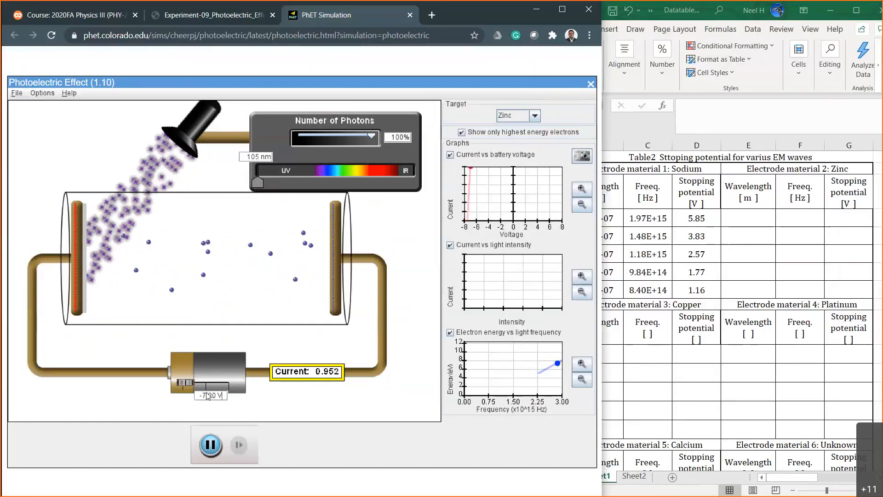
click(218, 397)
key(BackSpace)
key(BackSpace)
key(BackSpace)
text(90)
key(Return)
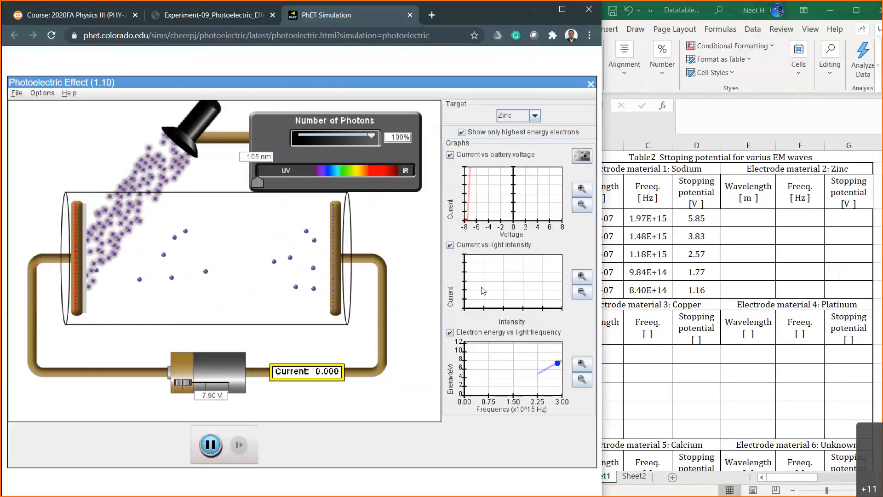
Switch to Excel and enter zinc's first wavelength in E19 as =105*10^-9.
click(754, 218)
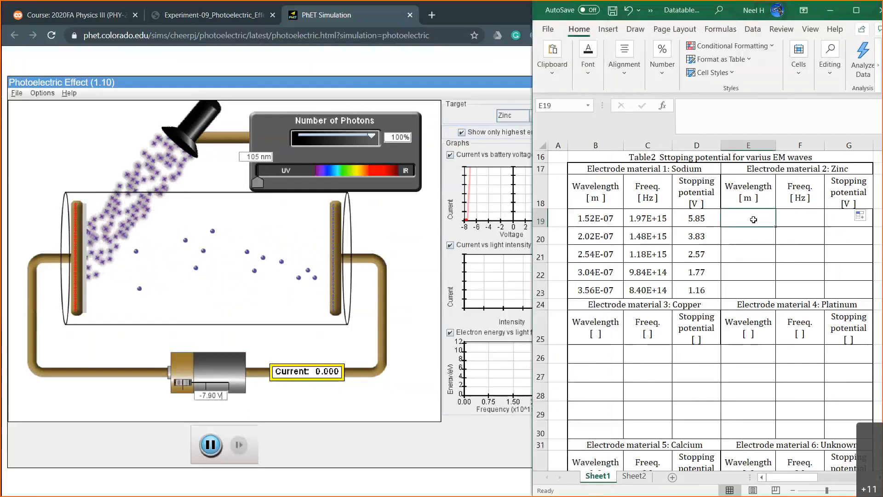
text(=)
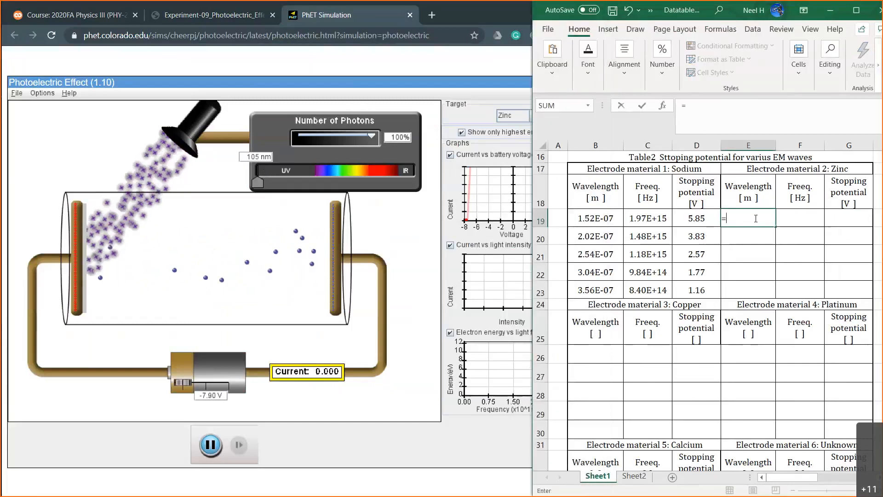
text(105)
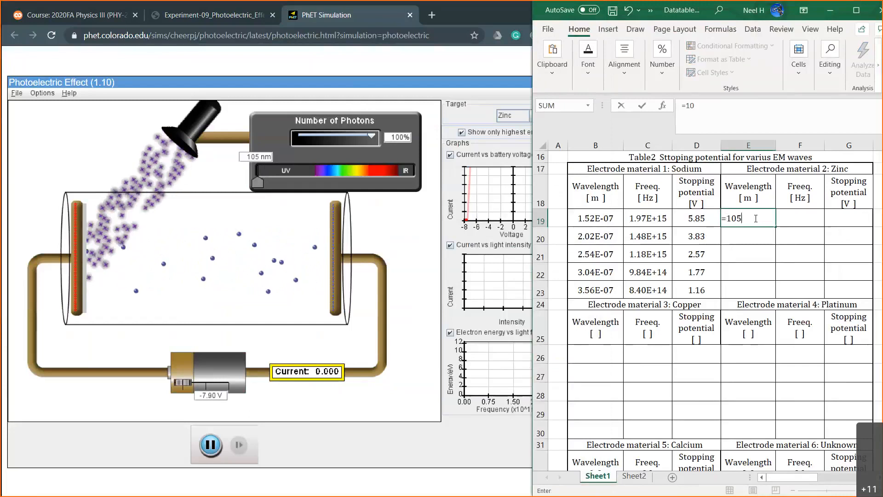
text(*)
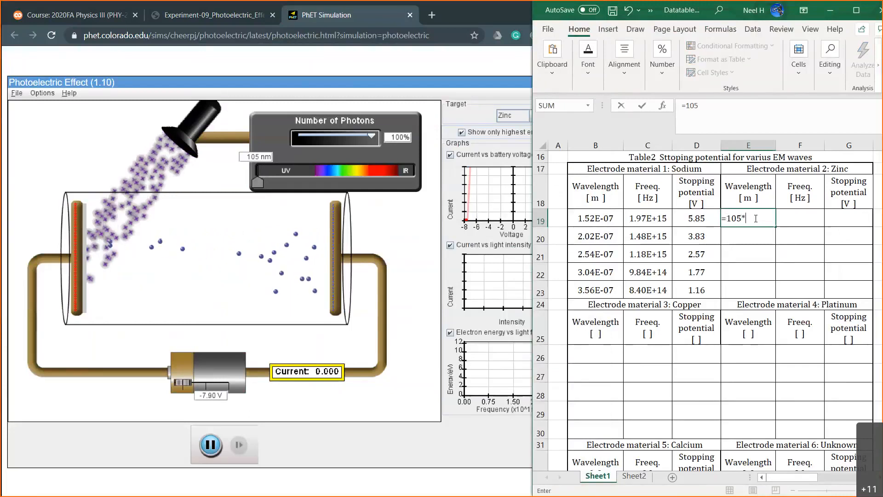
text(10^-9)
key(Return)
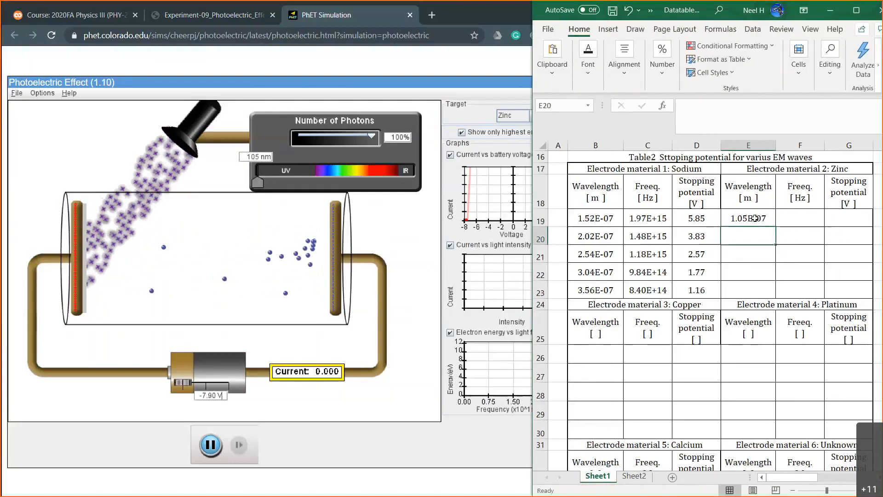
Review sodium's wavelength and frequency data in Table 2 and its calculated values in Table 3.
click(755, 220)
drag(595, 218, 639, 282)
scroll(681, 306, down, 8)
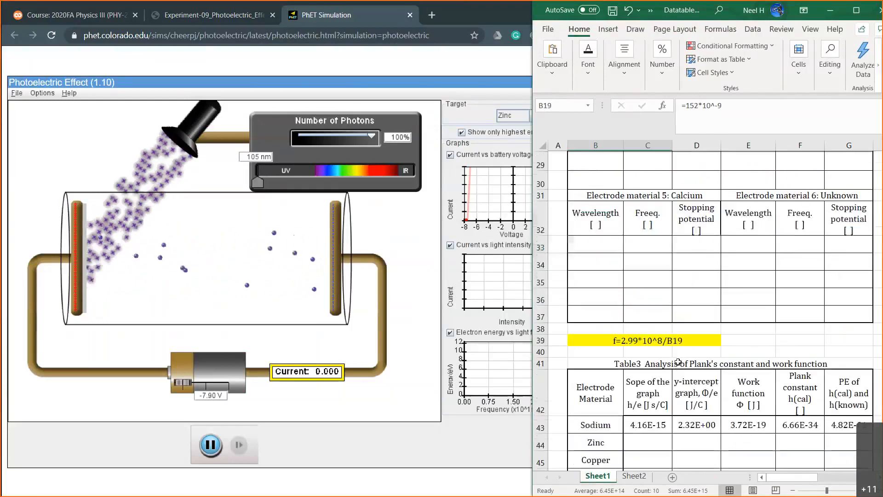
scroll(657, 285, up, 1)
drag(634, 241, 826, 329)
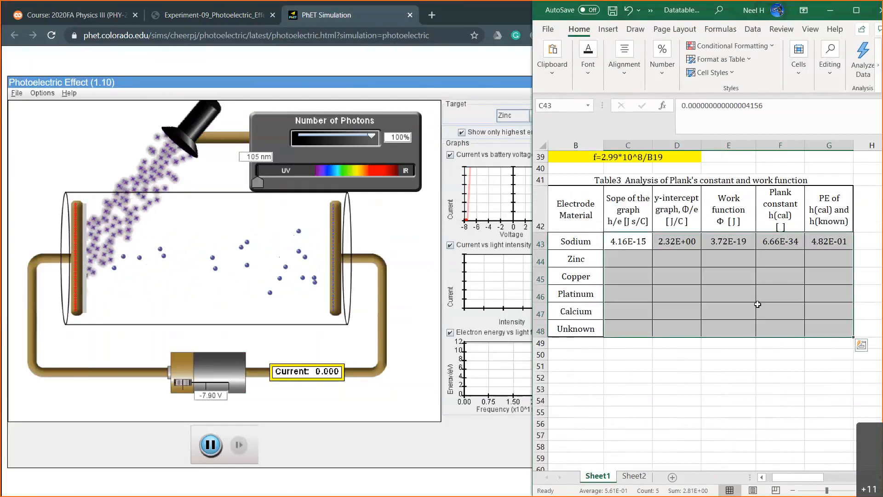
click(784, 244)
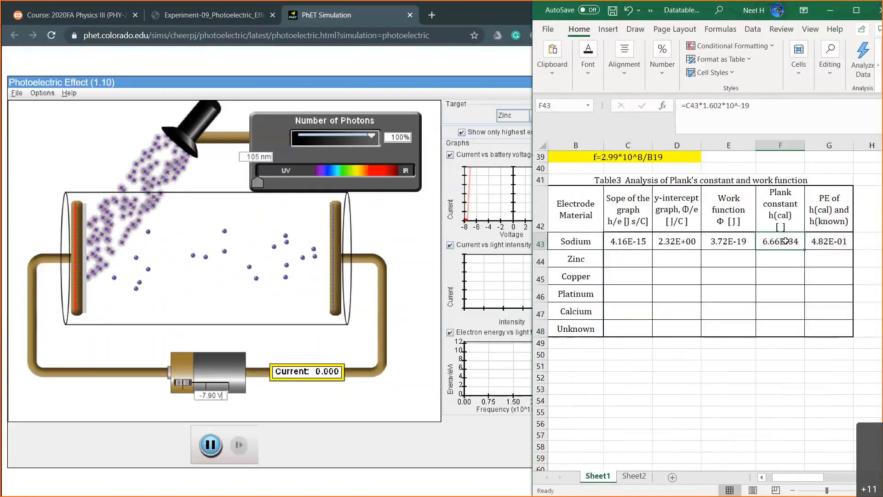
Add the unit J s inside the brackets of Table 3's Plank constant header in F42.
click(780, 209)
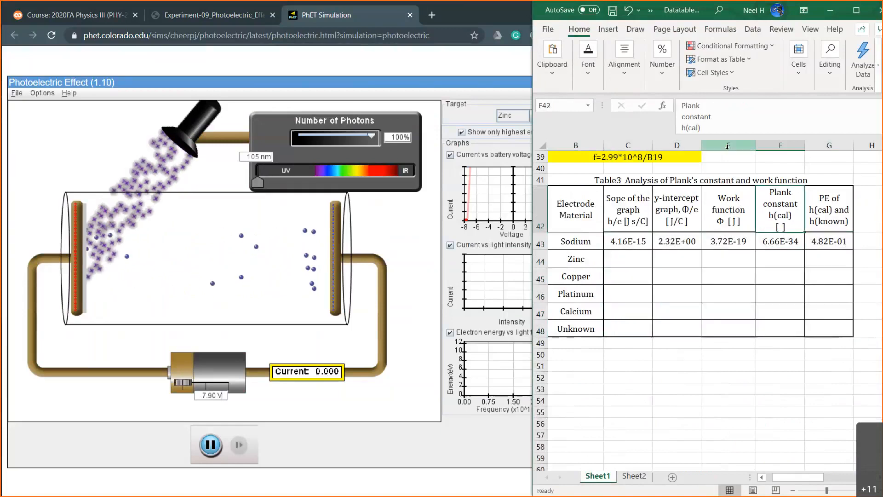
click(698, 128)
key(Down)
key(Left)
key(Left)
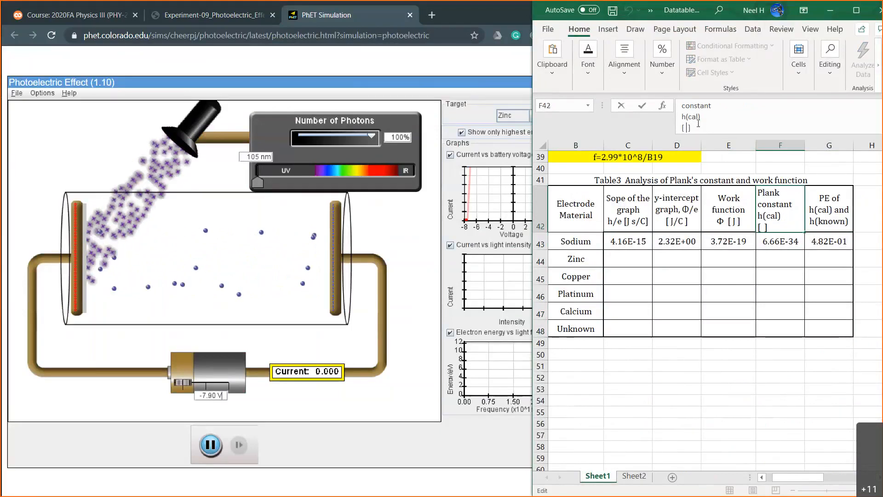
text(J s)
key(Return)
Add the unit [ % ] on a new line of Table 3's PE header in G42.
click(822, 211)
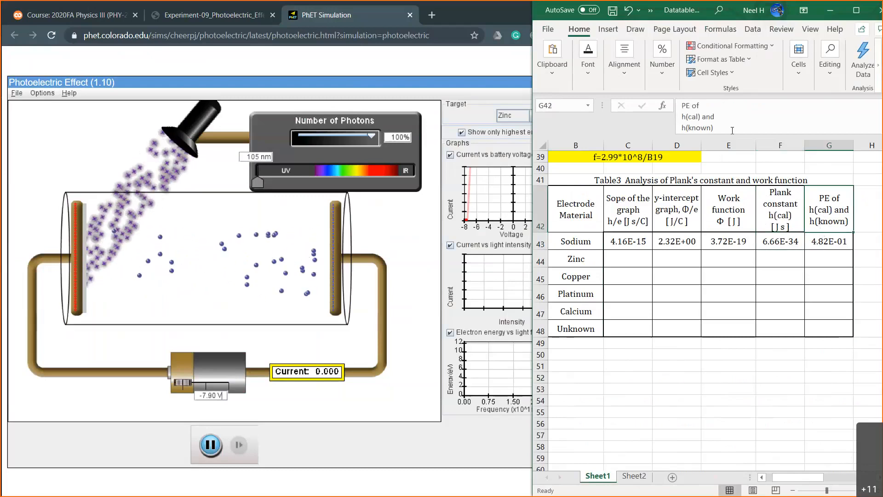
click(718, 129)
key(alt+Return)
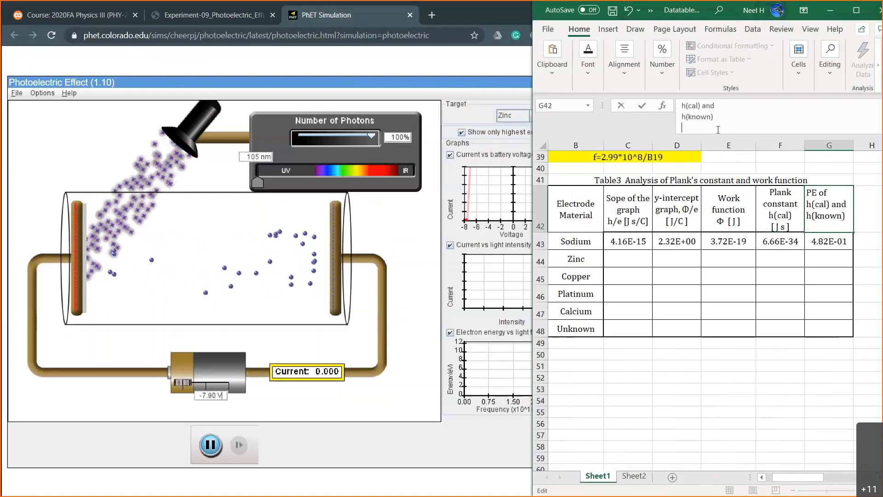
text([ % ])
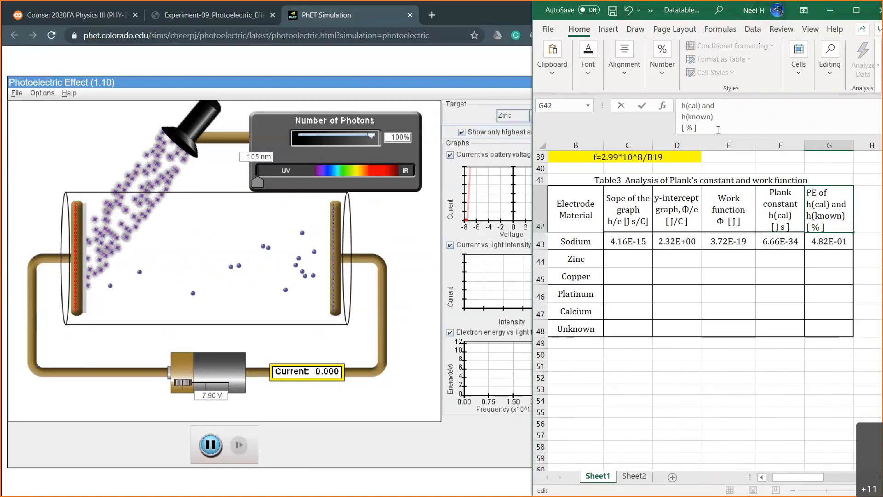
key(Return)
Return to Table 2, switch to the PhET simulation and set its battery voltage to -7.00 V to examine zinc's photocurrent.
scroll(707, 279, up, 7)
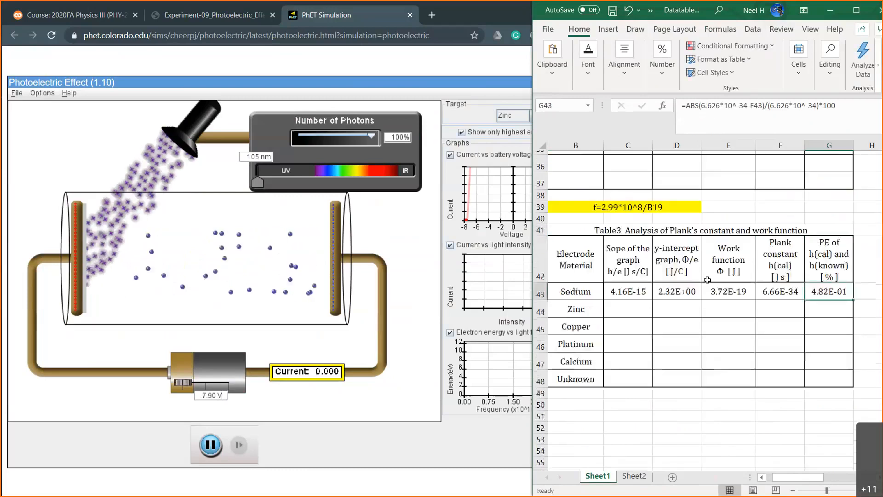
scroll(707, 280, up, 3)
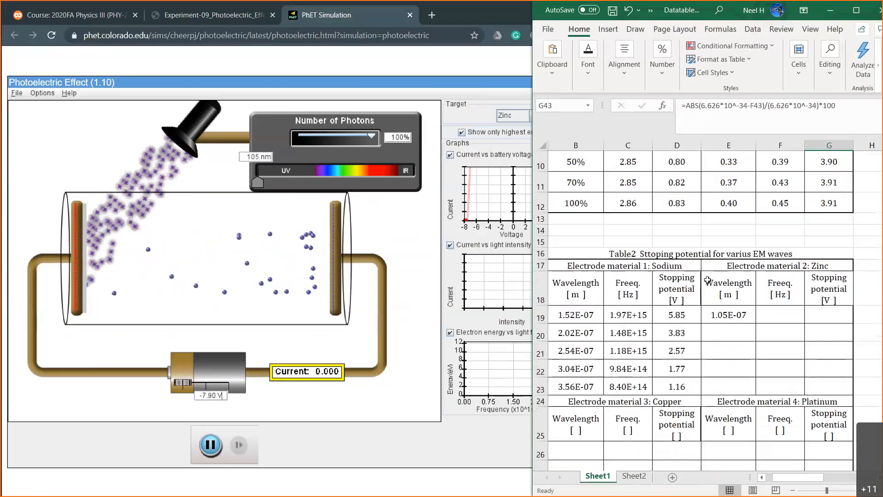
scroll(788, 315, down, 1)
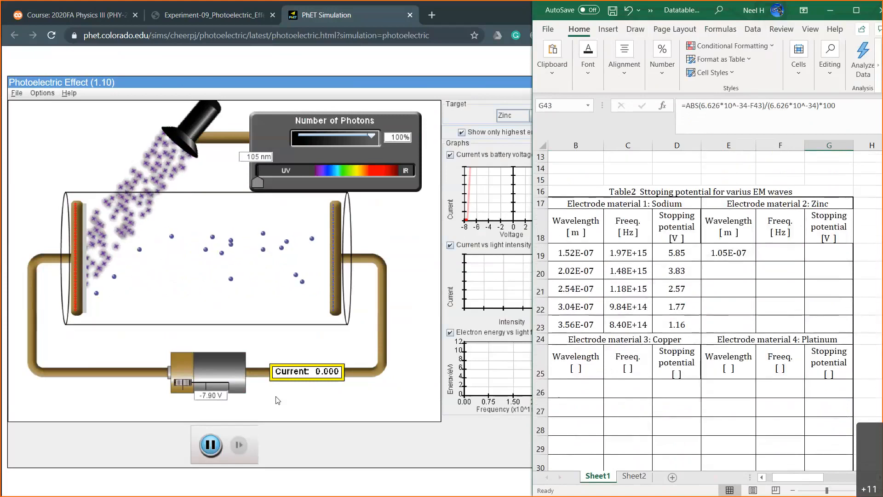
click(213, 398)
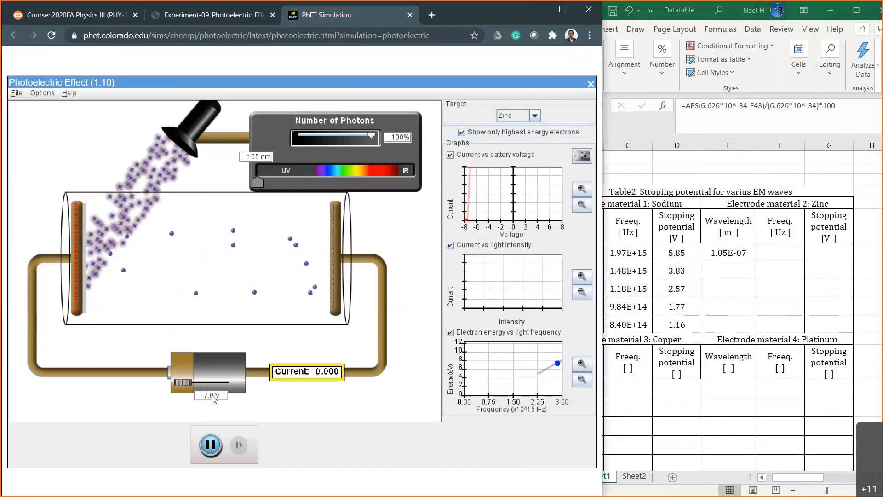
key(Left)
key(Left)
key(Left)
key(BackSpace)
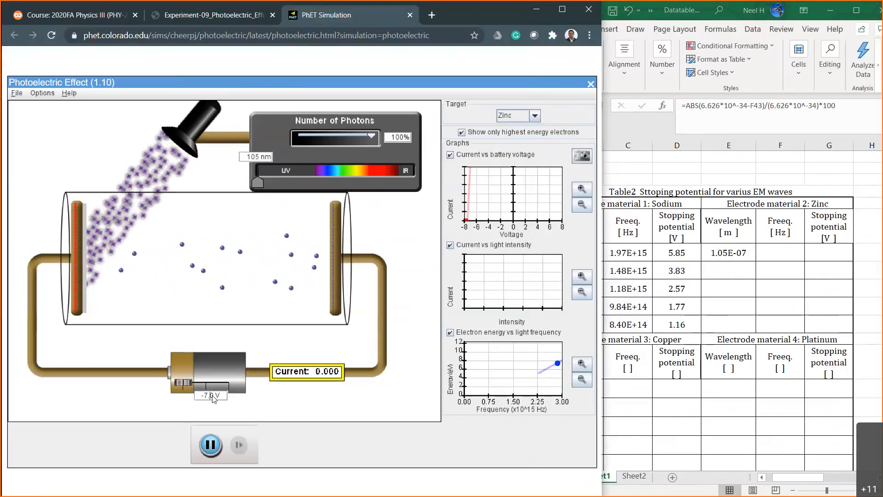
text(0)
key(Return)
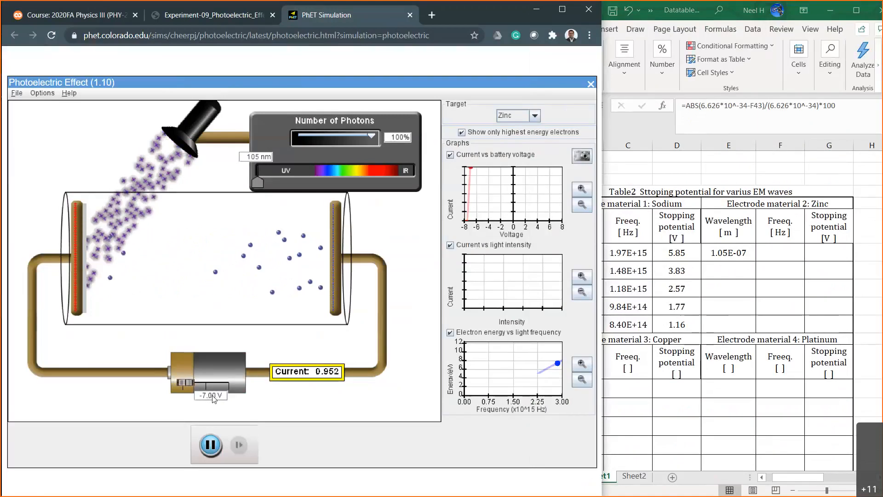
Try battery voltages of -7.50, -7.20, -7.30 and -7.40 V to narrow down zinc's stopping potential.
key(BackSpace)
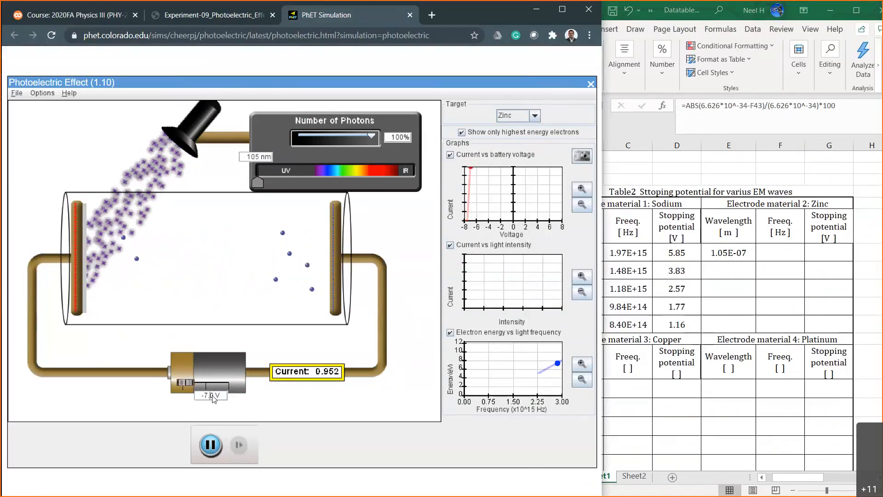
text(5)
key(Return)
key(BackSpace)
text(2)
key(Return)
key(BackSpace)
text(3)
key(Return)
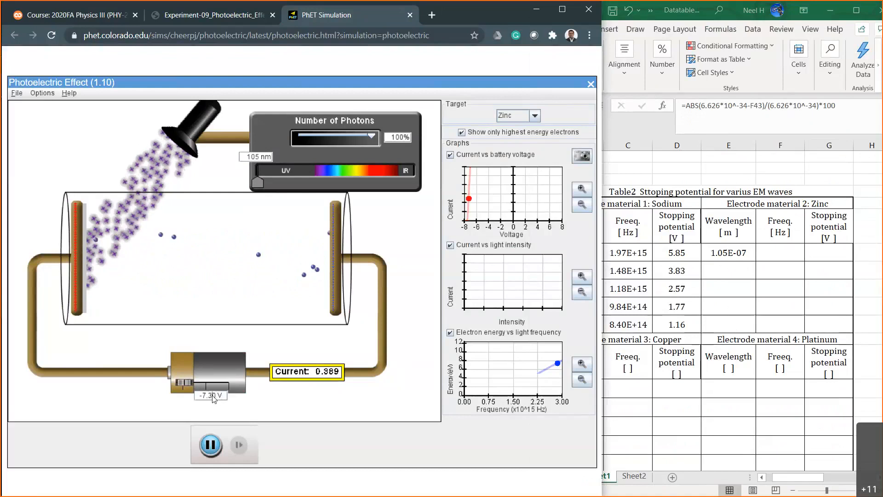
key(BackSpace)
text(4)
key(Return)
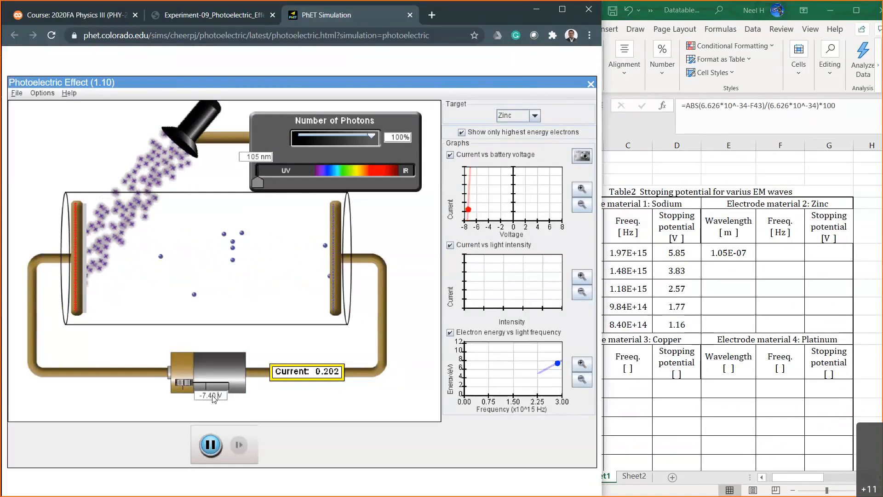
Refine the battery voltage beyond -7.40 V in hundredths of a volt, through -7.47 and -7.49 V, ending at -7.50 V.
key(BackSpace)
text(5)
key(Return)
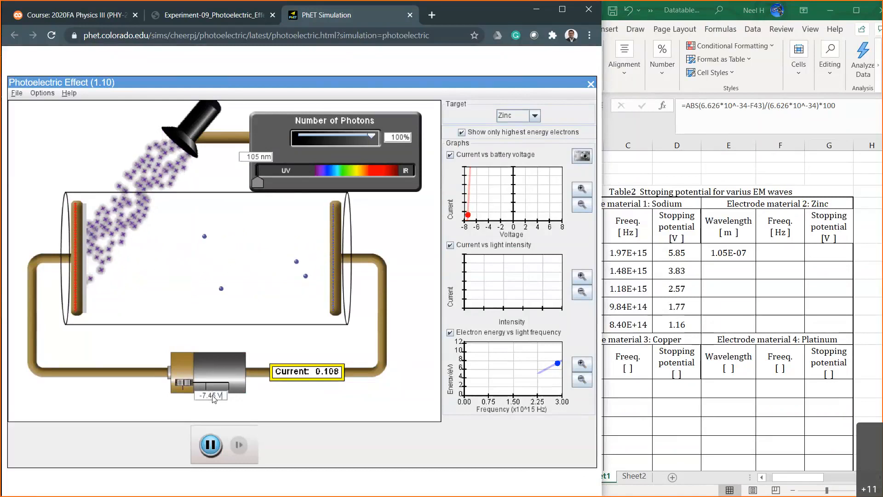
key(BackSpace)
text(7)
key(Return)
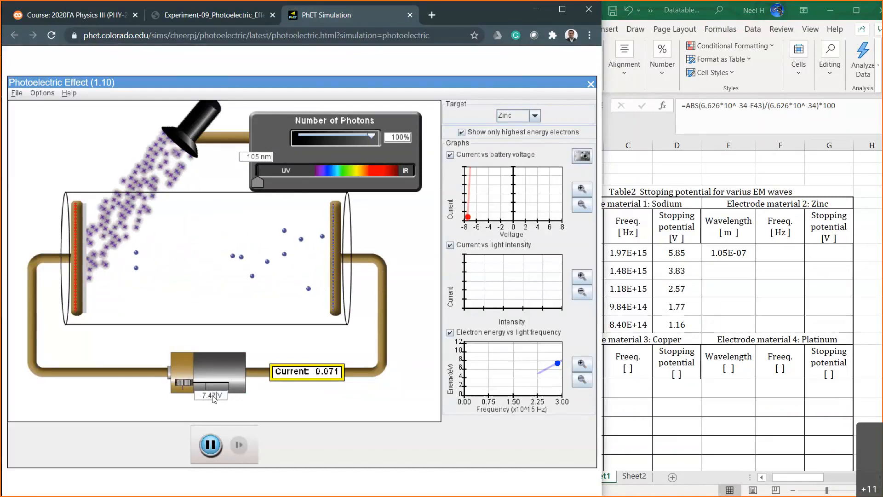
key(BackSpace)
text(9)
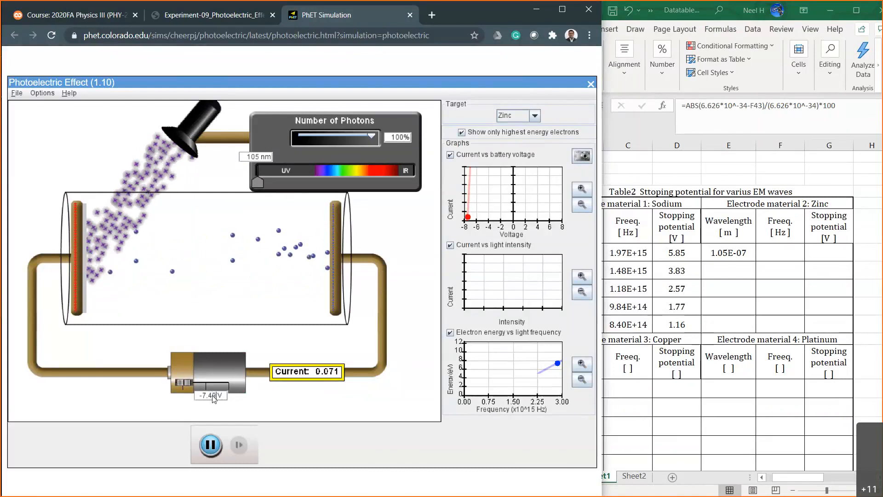
key(Return)
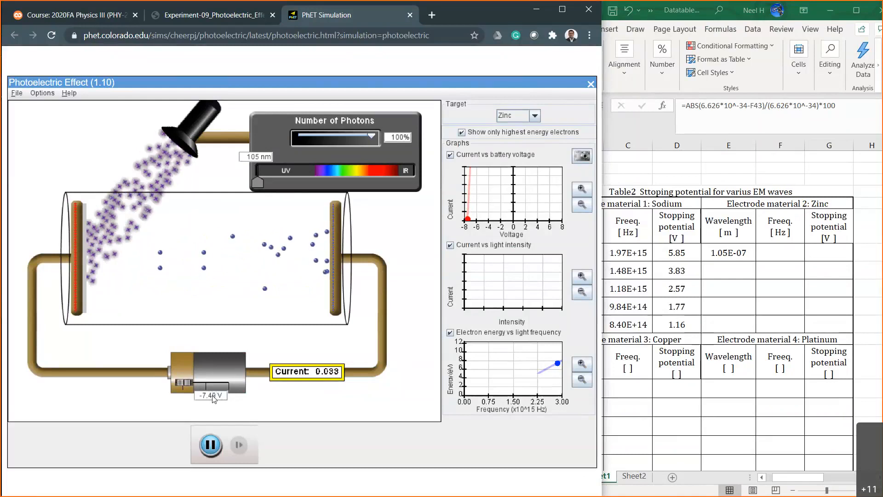
key(BackSpace)
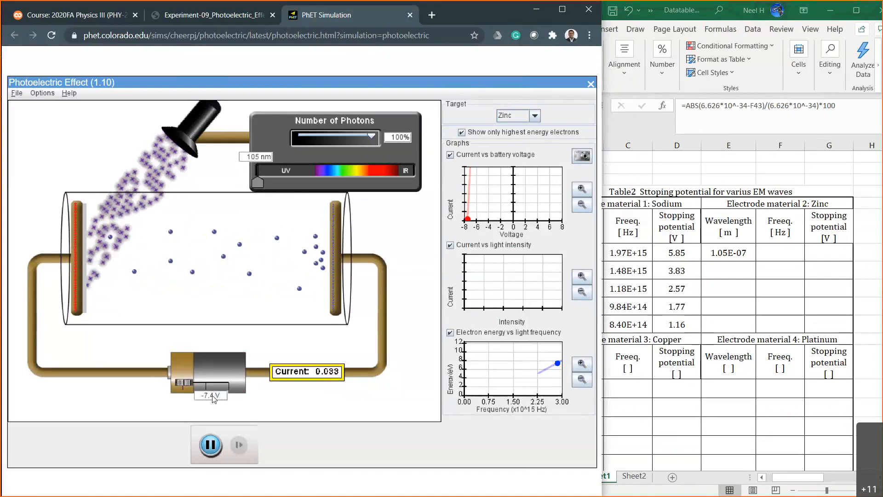
key(BackSpace)
text(5)
key(Return)
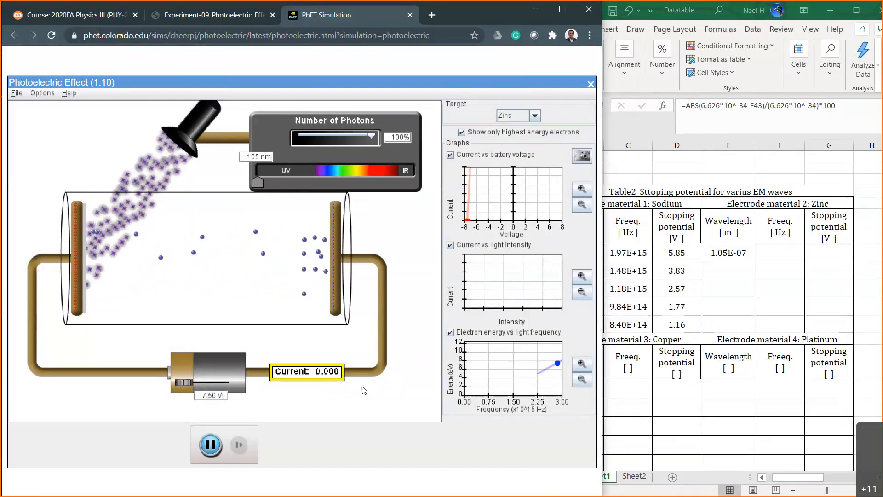
Switch to Excel and enter 7.50 as zinc's first stopping potential in G19.
click(781, 249)
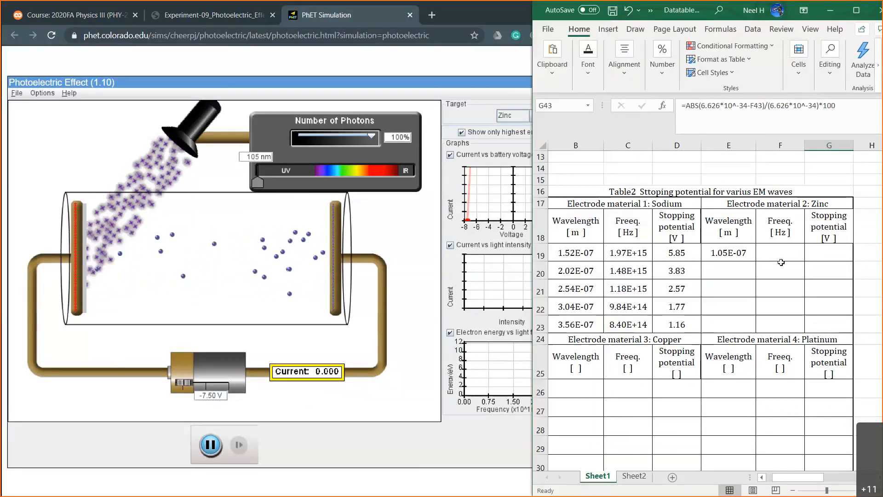
click(826, 252)
text(7.50)
key(Return)
Enter the formula =2.99*10^8*E19 in F19 as zinc's first frequency.
click(734, 252)
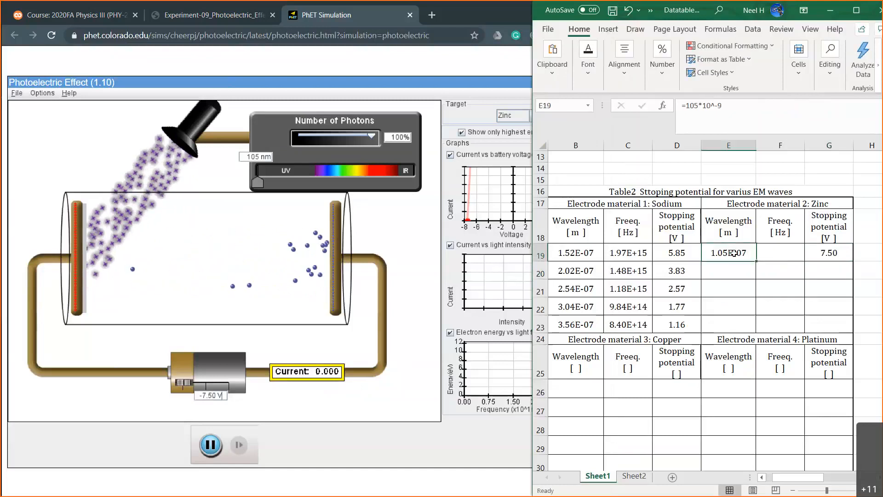
click(773, 253)
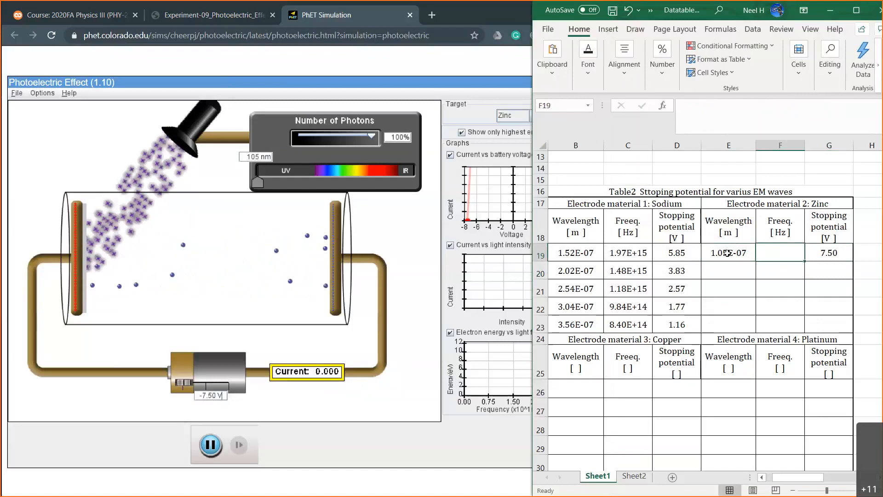
text(=2.99*10^)
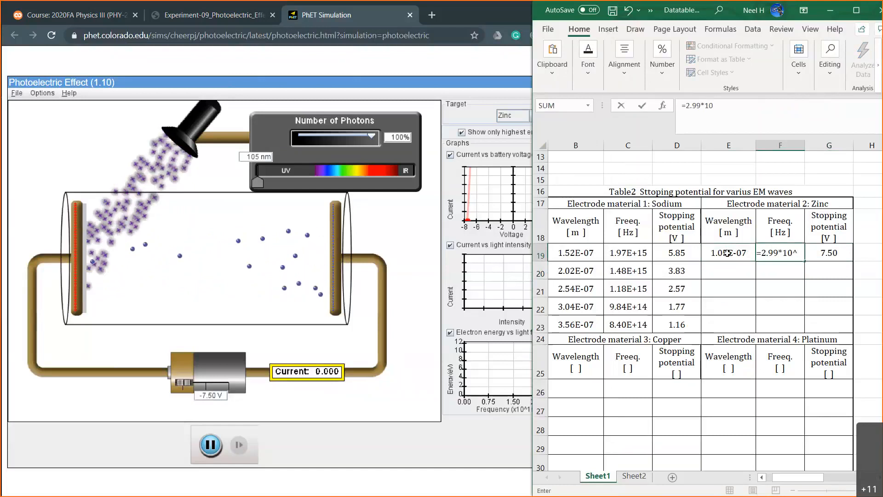
text(8)
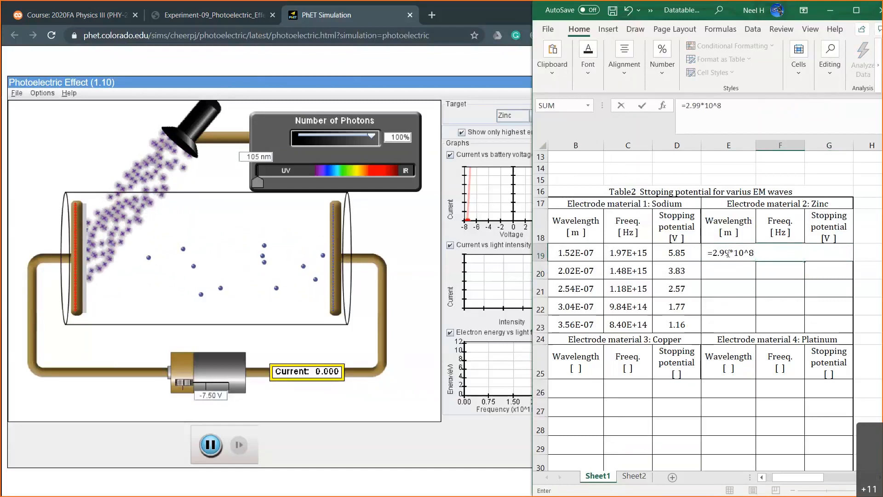
text(*)
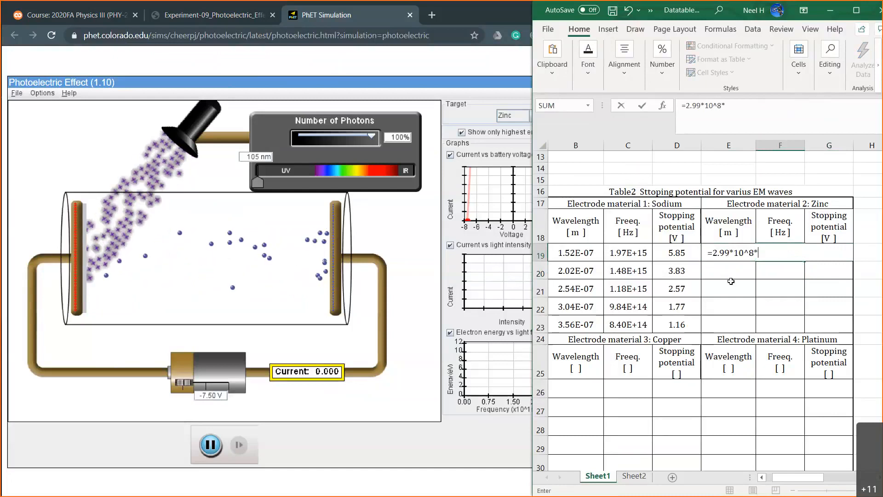
text(E19)
key(Return)
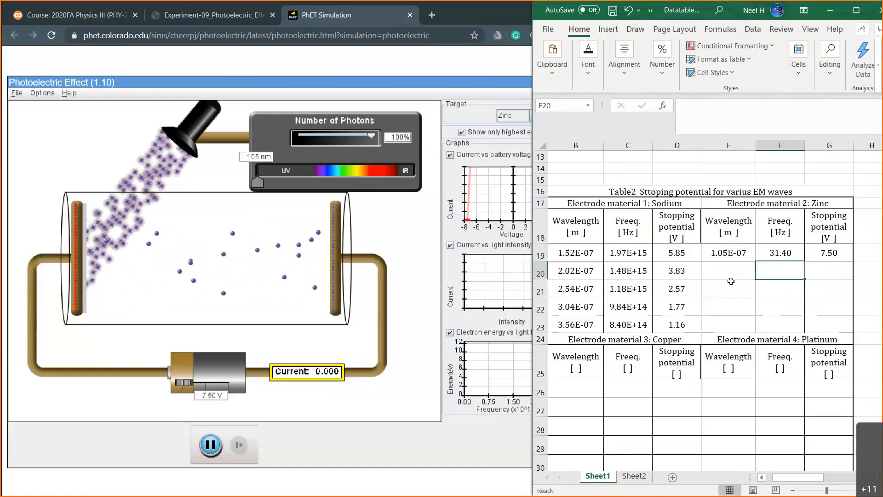
Format zinc's wavelength and frequency cells E19:F23 as Scientific with 2 decimal places.
click(782, 252)
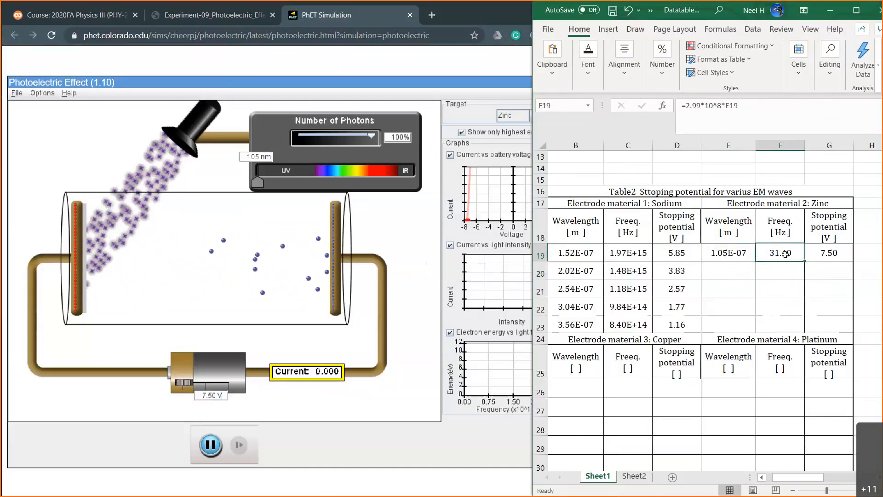
click(741, 250)
click(782, 253)
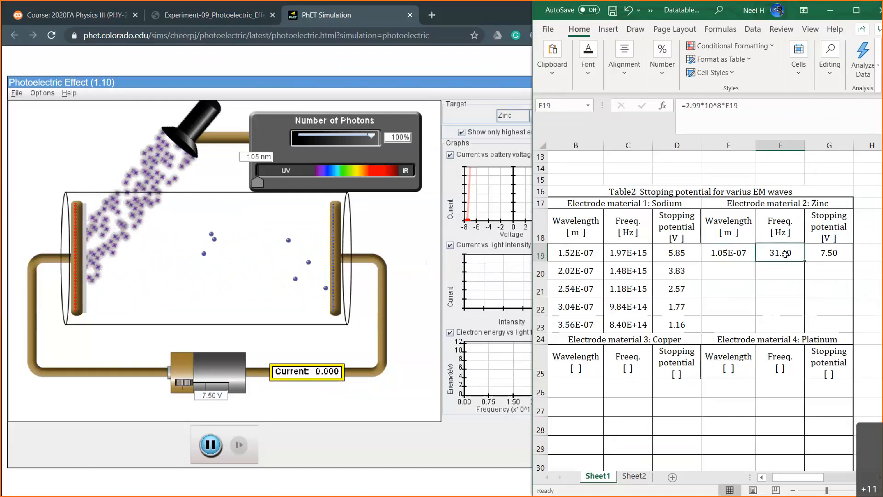
drag(742, 253, 784, 323)
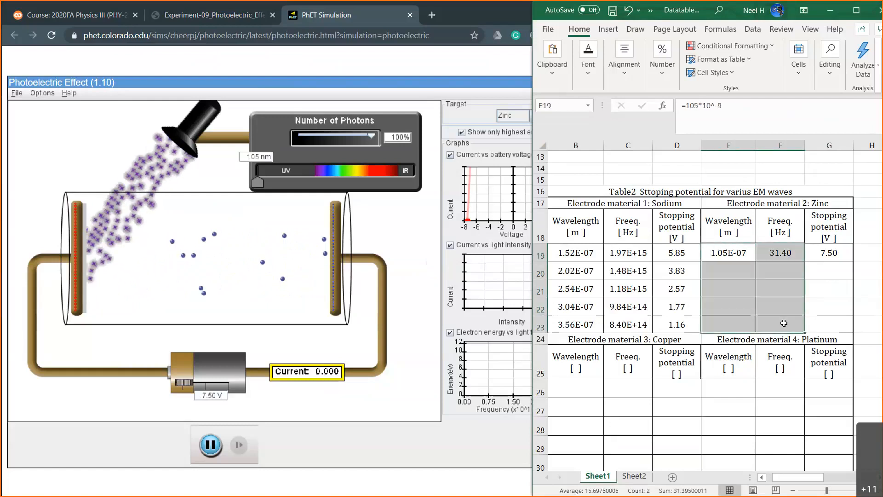
right_click(784, 323)
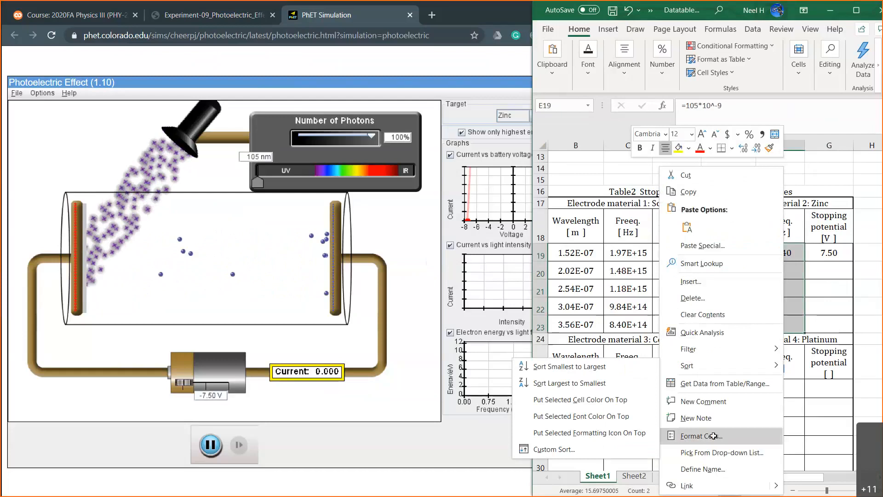
click(731, 435)
click(593, 322)
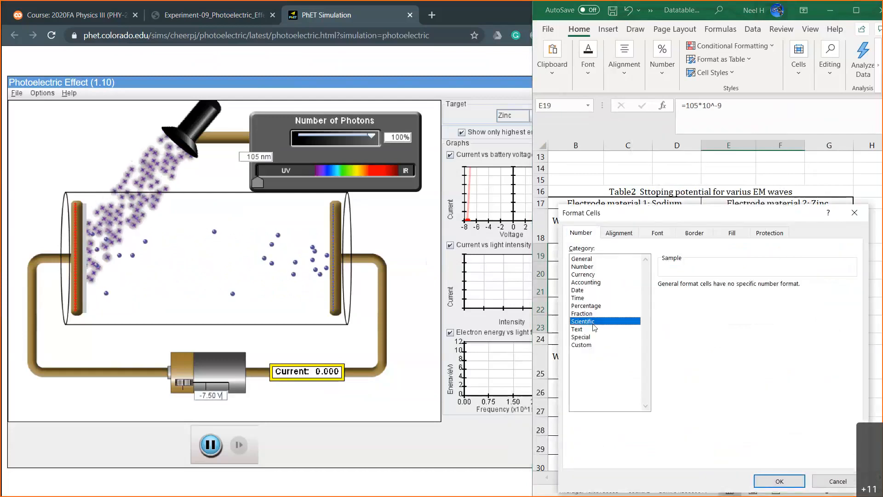
click(779, 481)
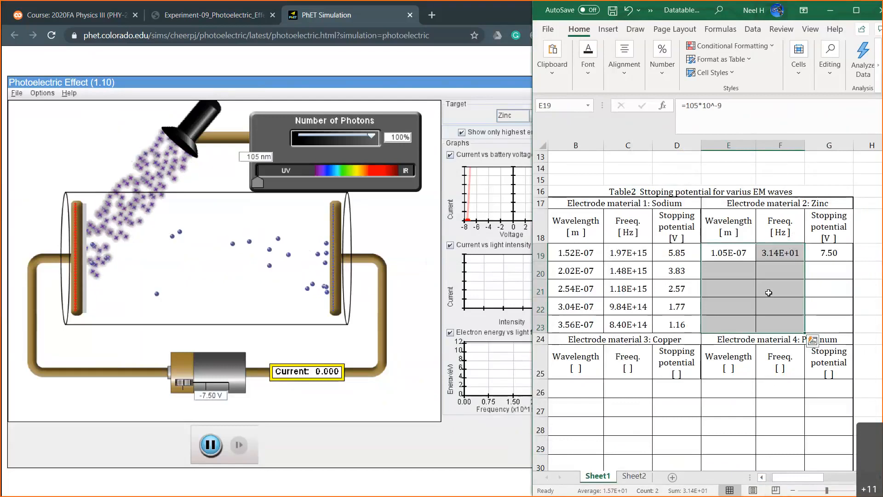
Compare zinc's frequency formula with sodium's in C19 and correct F19 to =2.99*10^8/E19.
click(789, 258)
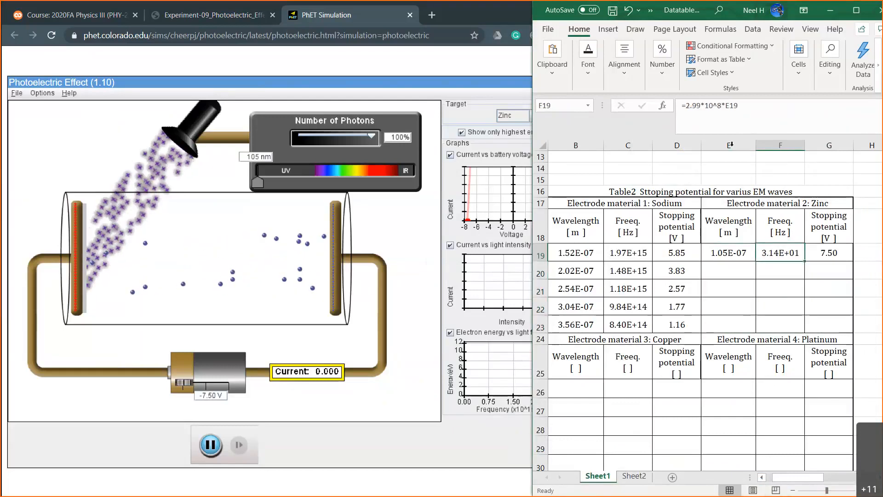
click(723, 255)
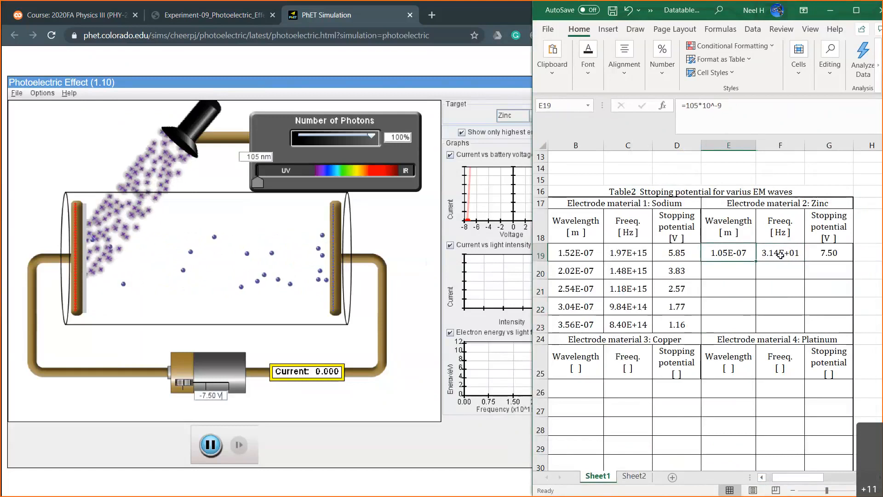
click(634, 252)
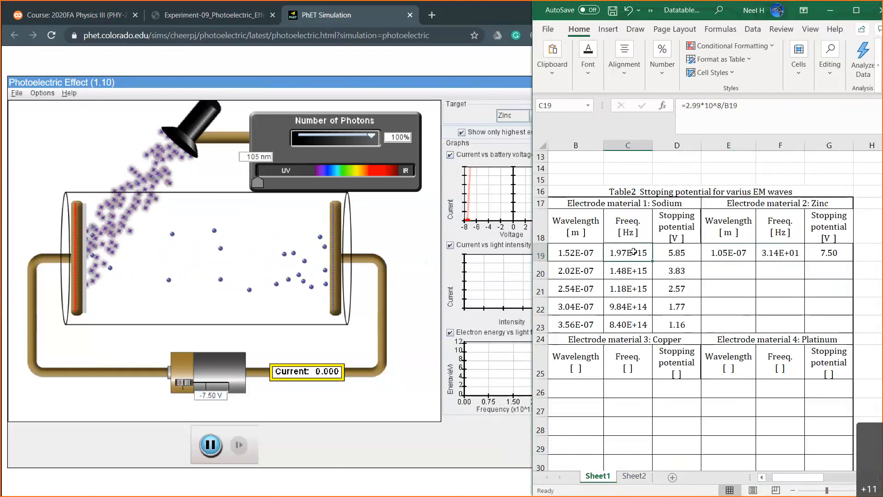
click(777, 252)
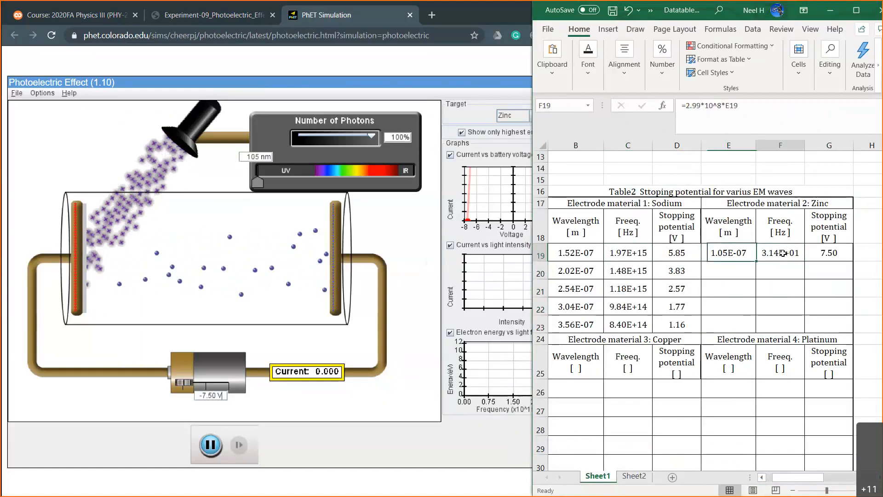
click(727, 106)
key(BackSpace)
text(/)
key(Return)
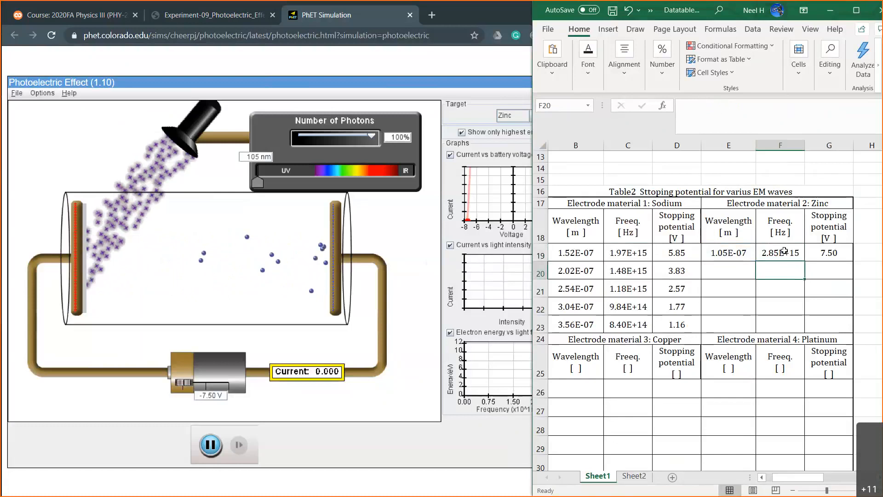
Check zinc's frequency formula in F19 against the highlighted frequency formula above Table 3, then return to zinc's second row.
click(784, 250)
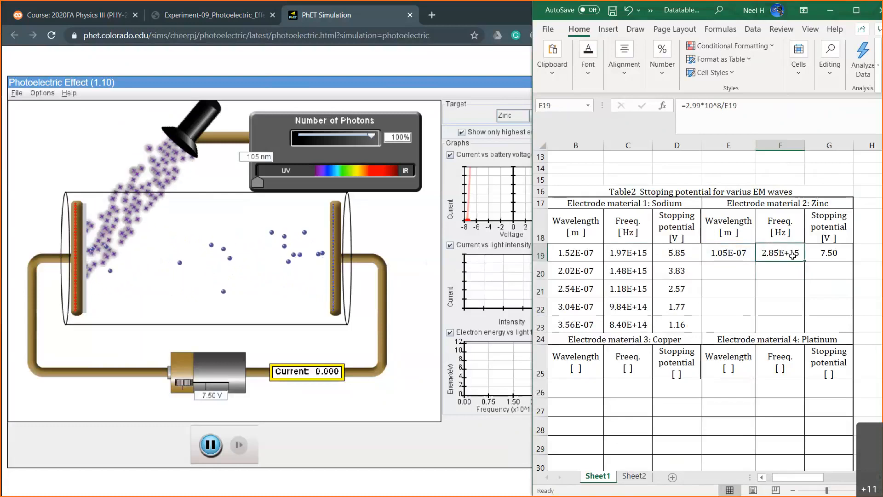
scroll(708, 272, down, 3)
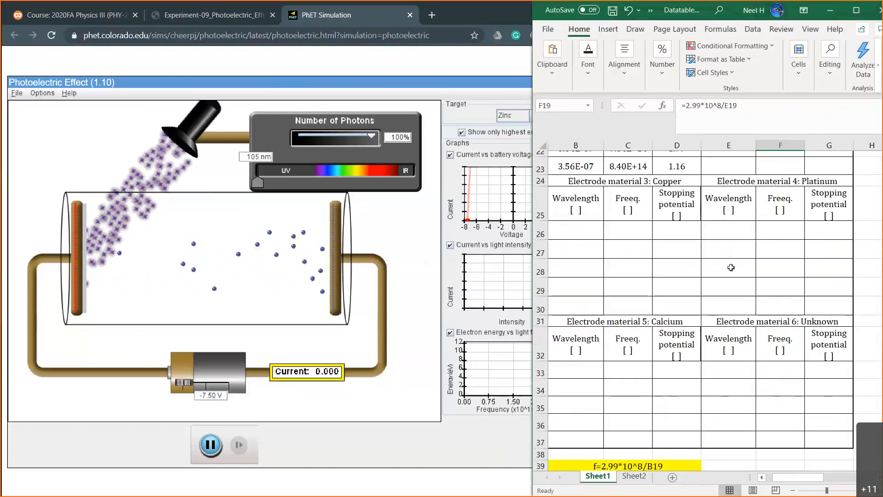
scroll(731, 267, down, 3)
click(638, 290)
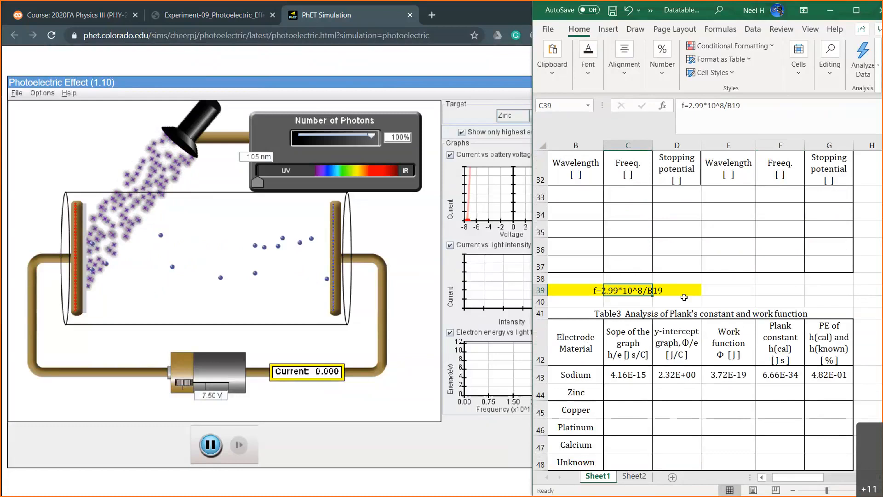
scroll(736, 294, up, 6)
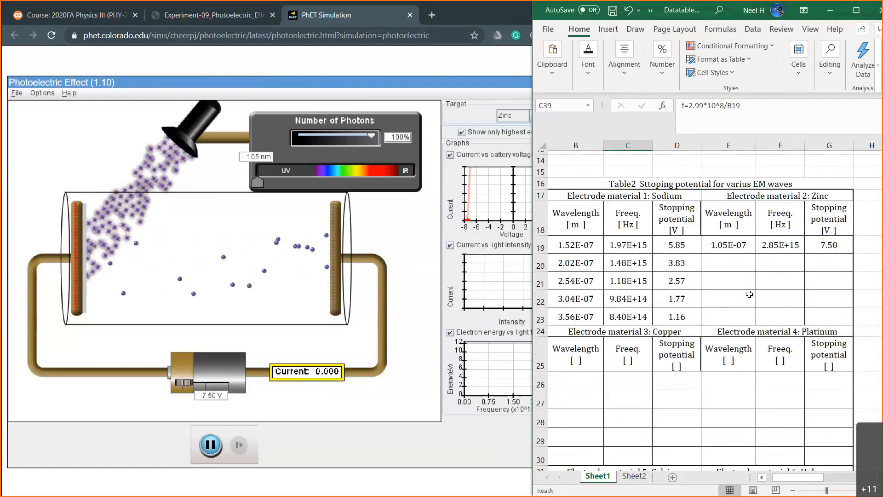
scroll(749, 293, up, 1)
click(780, 280)
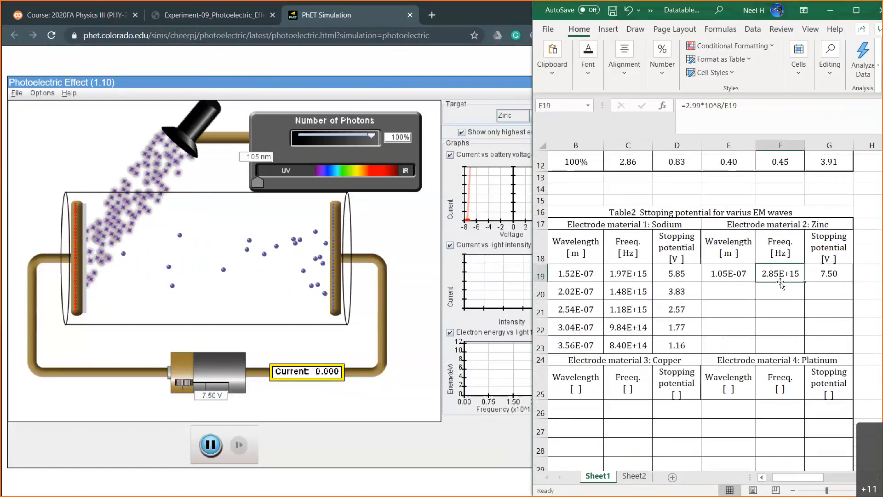
double_click(725, 290)
click(765, 294)
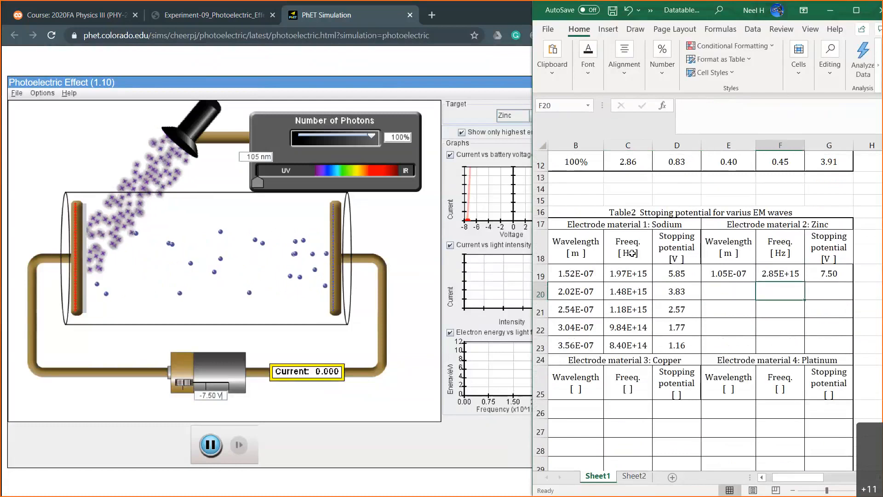
Switch to the PhET simulation, set the light's wavelength to 152 nm and the battery voltage to -5 V.
click(258, 182)
drag(258, 180, 270, 182)
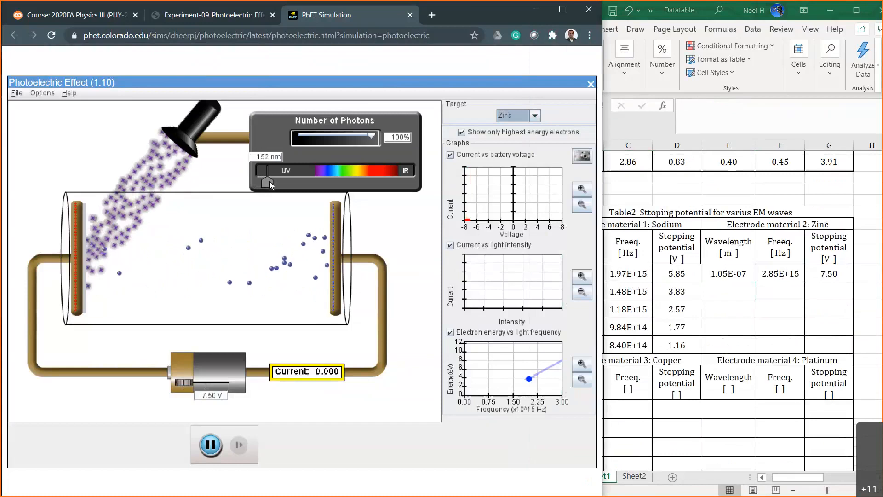
click(213, 394)
key(BackSpace)
key(BackSpace)
key(BackSpace)
key(BackSpace)
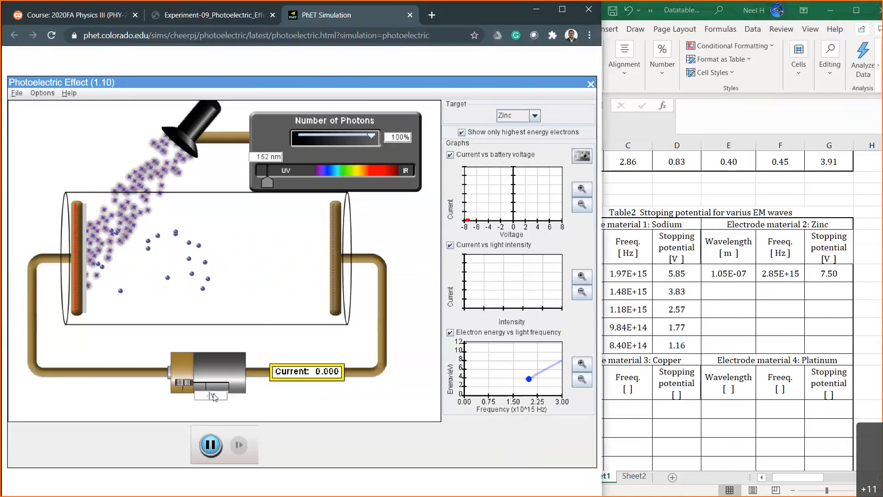
text(5)
key(Return)
Try battery voltages of -2.00, -4.00 and -3.00 V to bracket zinc's stopping potential at 152 nm.
key(Left)
key(BackSpace)
text(2)
key(Return)
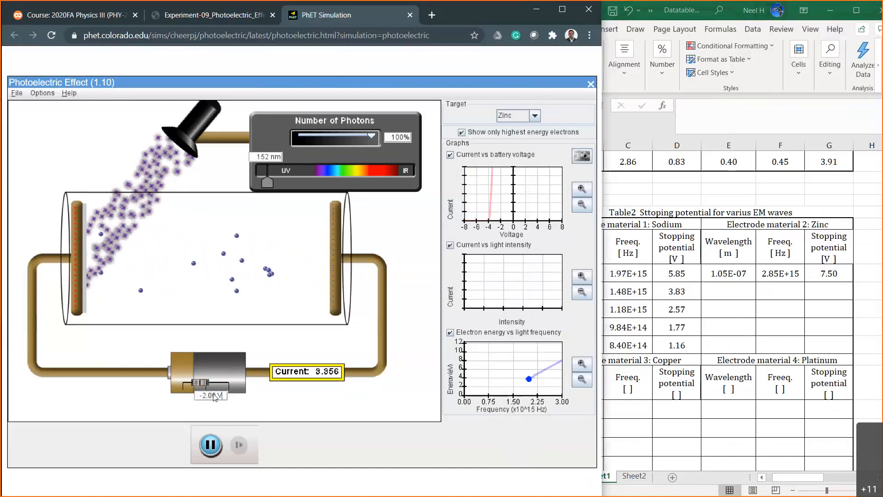
key(Left)
key(BackSpace)
text(4)
key(Return)
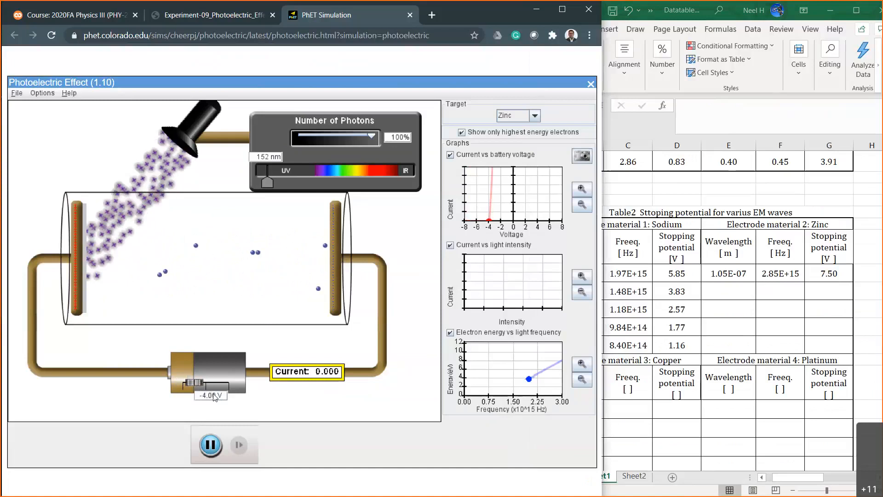
key(Left)
key(BackSpace)
text(3)
key(Return)
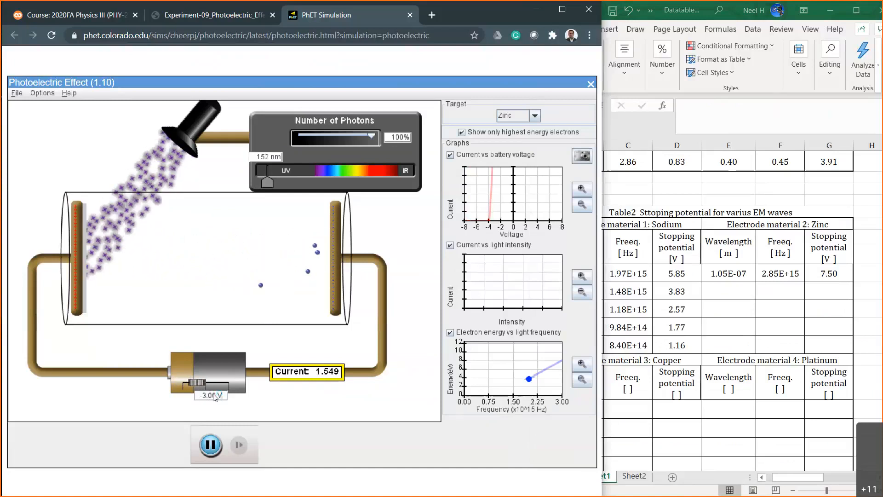
Narrow down zinc's stopping potential with battery voltages of -3.50, -3.80 and -3.90 V.
key(Left)
key(Left)
key(Left)
key(BackSpace)
text(5)
key(Return)
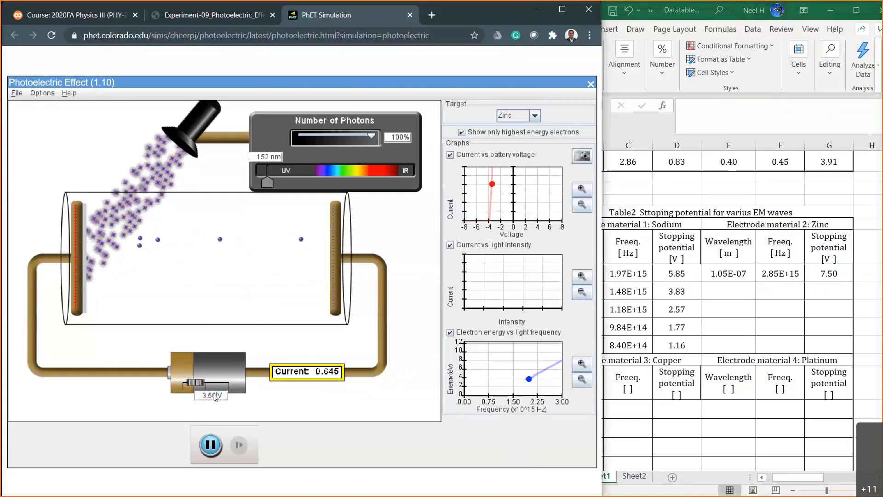
key(BackSpace)
text(8)
key(Return)
key(BackSpace)
text(9)
key(Return)
Refine the battery voltage in hundredths of a volt through -3.85, -3.83 and -3.84 V, ending at -3.85 V.
click(214, 396)
key(BackSpace)
text(85)
key(Return)
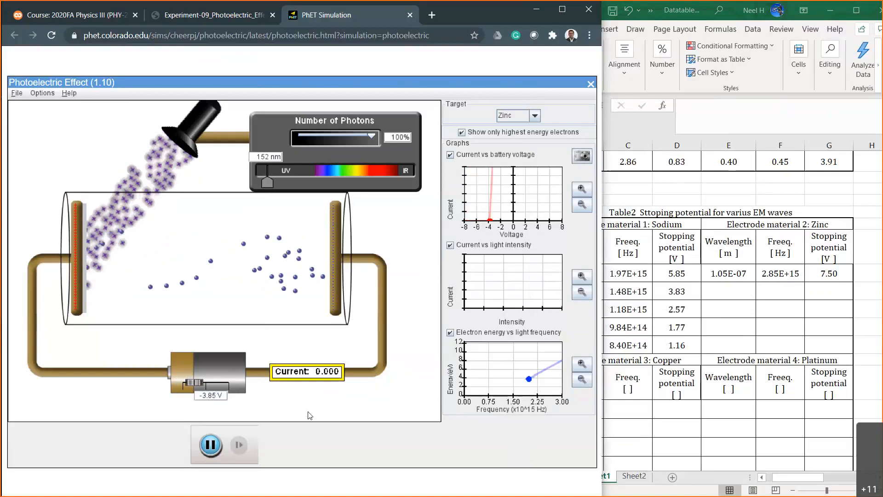
key(BackSpace)
text(3)
key(Return)
key(BackSpace)
text(4)
key(Return)
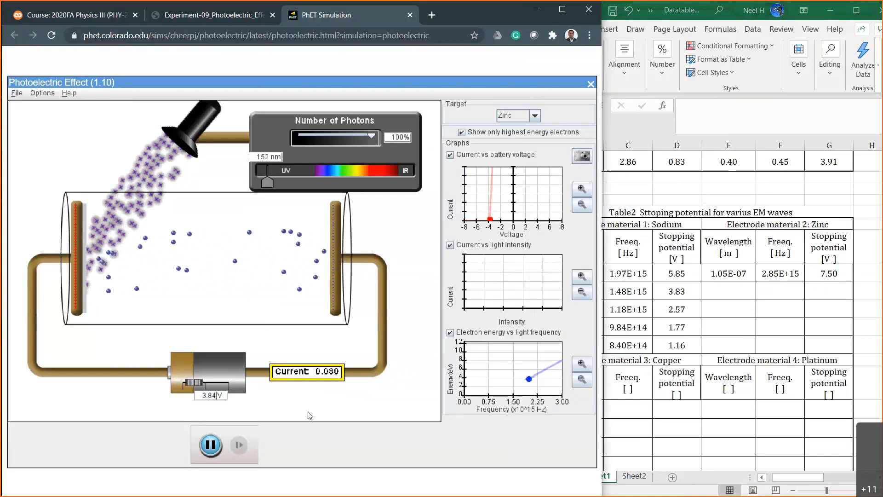
key(BackSpace)
text(5)
key(Return)
Switch to Excel, enter 3.85 as zinc's second stopping potential in G20 and go to wavelength cell E20.
click(740, 304)
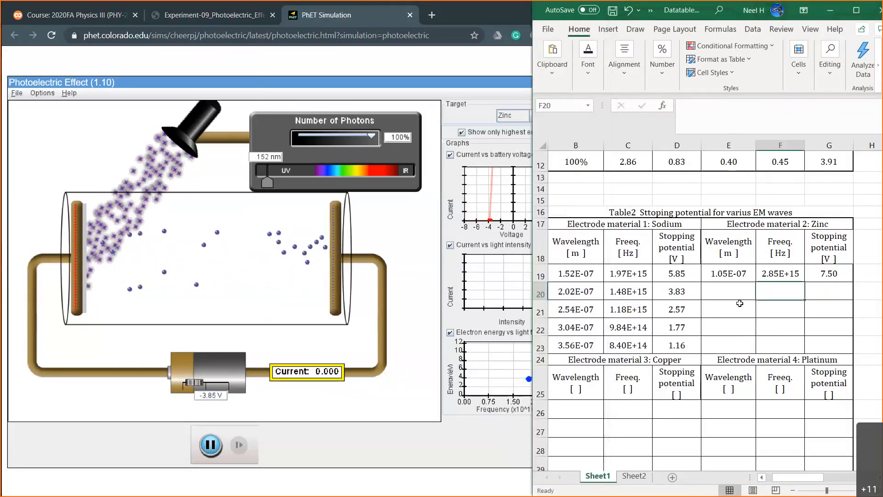
key(Right)
text(3)
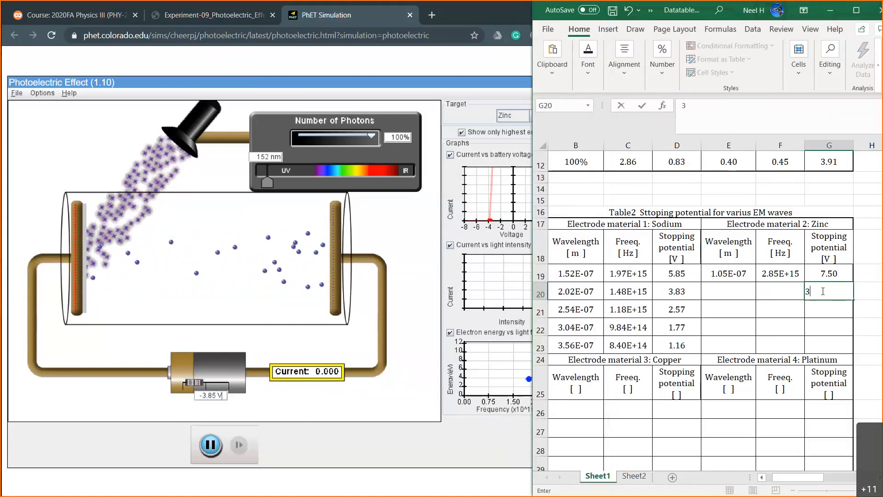
text(.85)
key(Left)
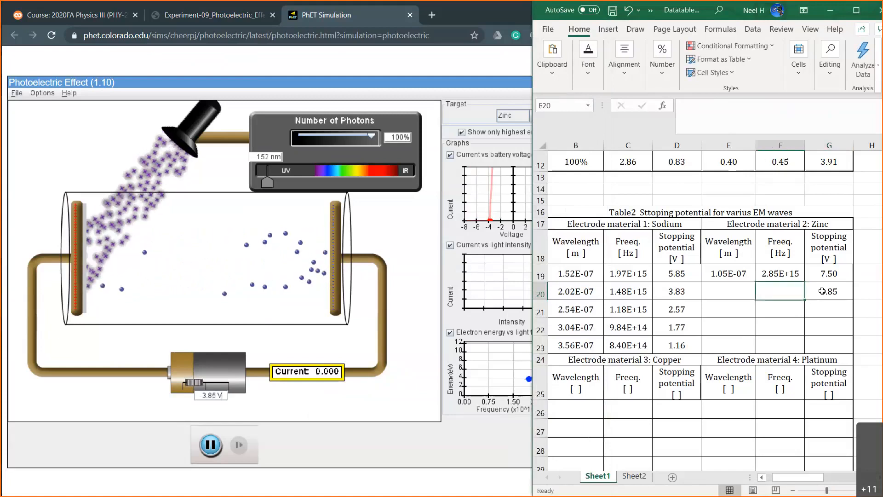
key(Left)
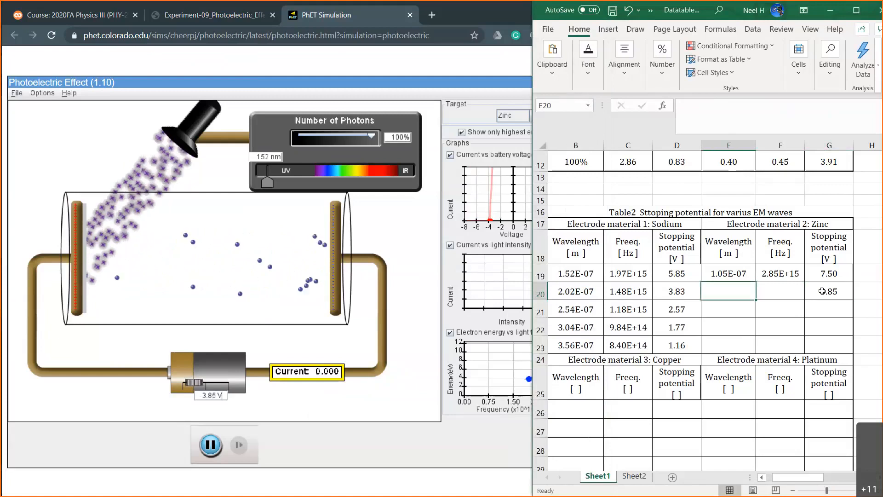
Enter zinc's second wavelength in E20 as =152*10^-9.
text(=)
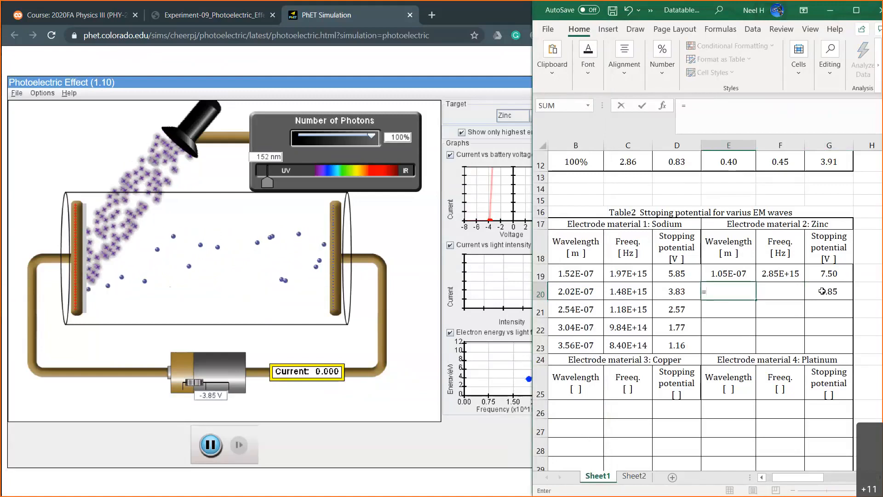
text(152*10)
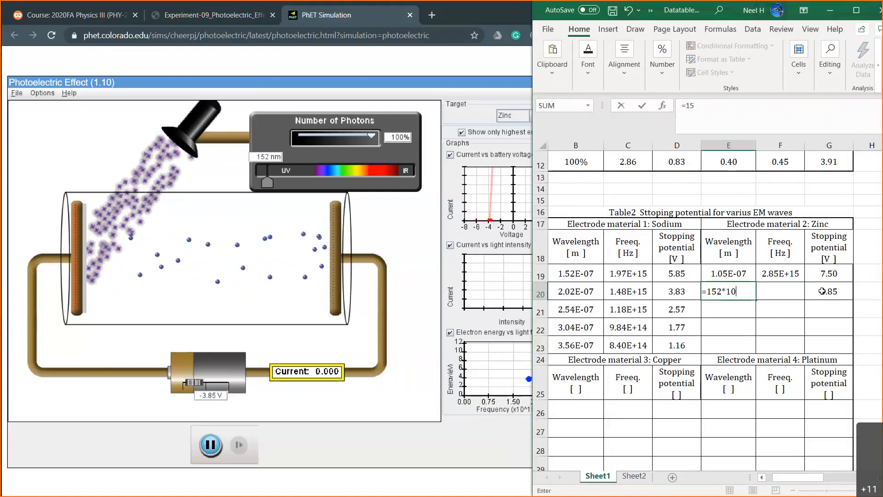
text(^-9)
key(Return)
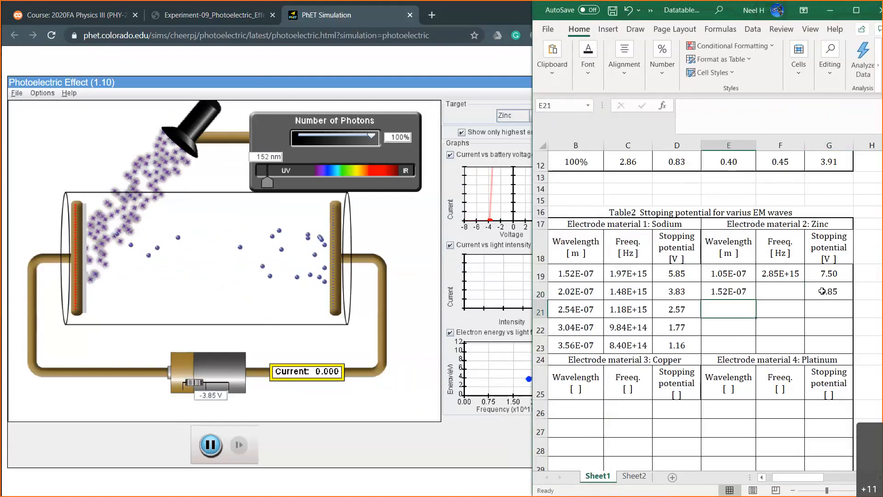
Fill the frequency formula from F19 down to F20 and go to wavelength cell E21.
click(781, 274)
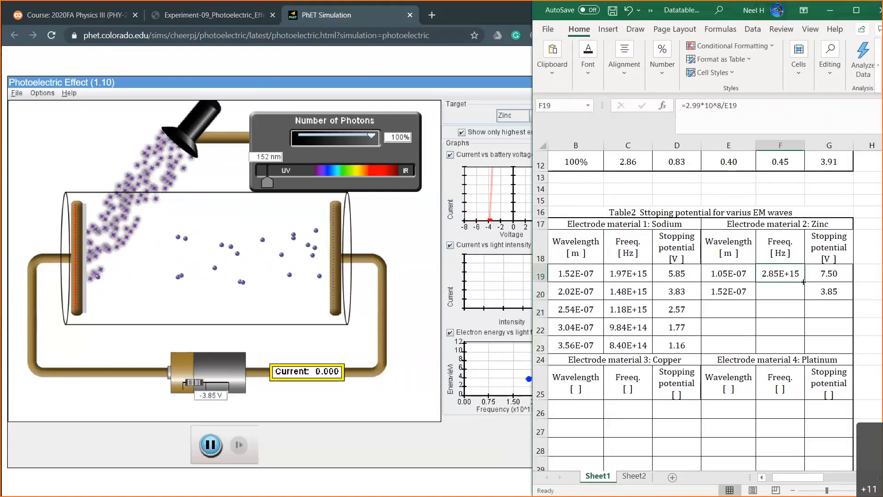
drag(803, 281, 803, 299)
click(740, 307)
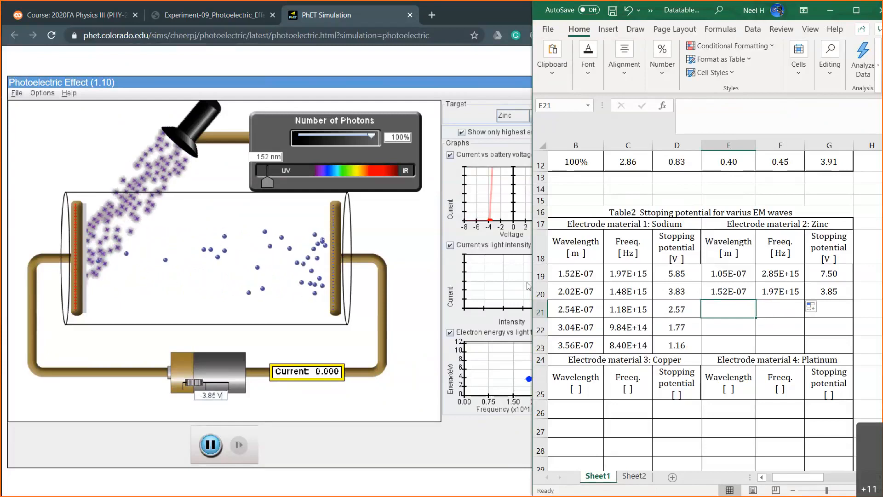
Switch to the PhET simulation, set the light's wavelength to 199 nm and try battery voltages of -2.00 and -1.00 V.
drag(268, 182, 276, 181)
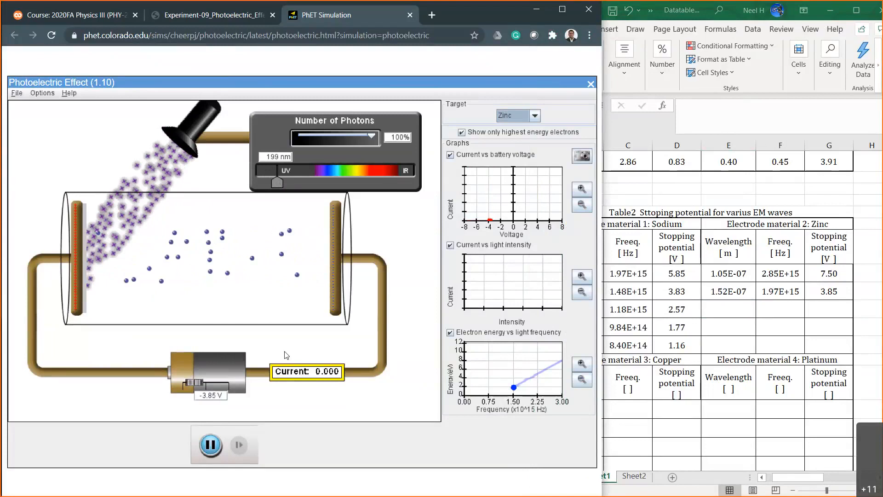
click(216, 396)
key(BackSpace)
key(BackSpace)
key(BackSpace)
key(BackSpace)
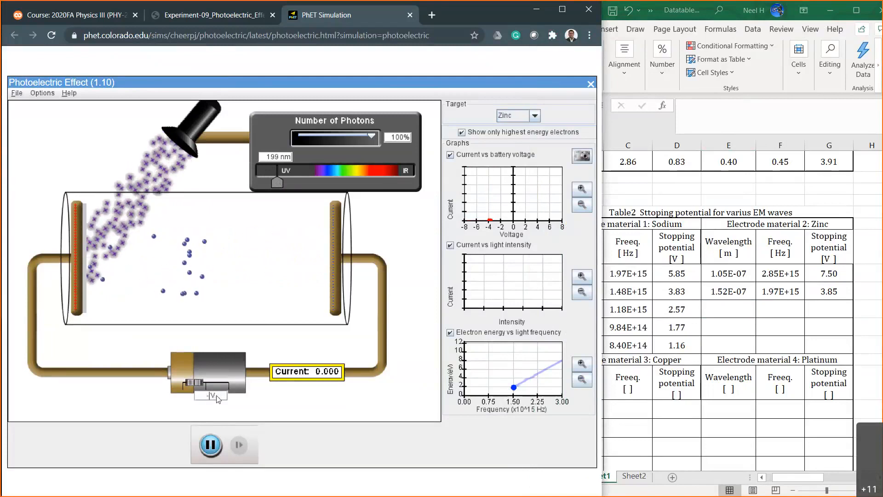
text(2)
key(Return)
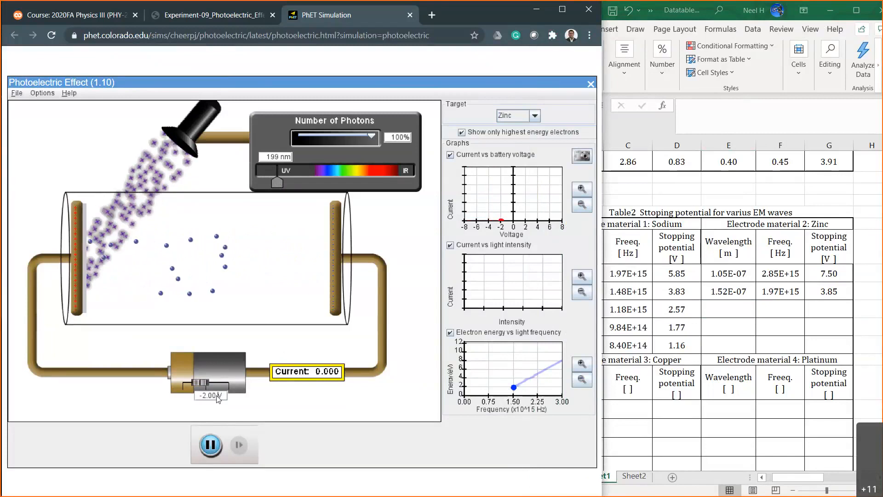
key(Left)
key(Left)
key(BackSpace)
text(1)
key(Return)
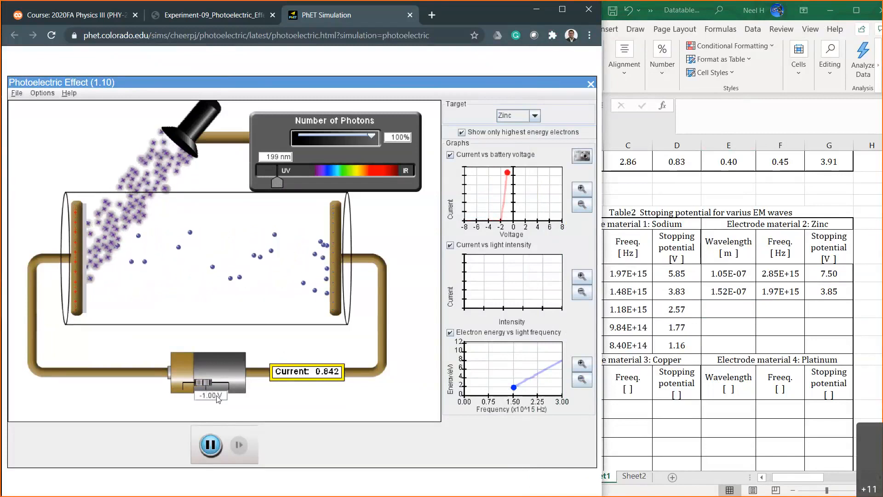
Narrow down zinc's stopping potential at 199 nm with battery voltages of -1.50, -1.70 and -1.90 V.
key(BackSpace)
text(5)
key(Return)
key(BackSpace)
text(7)
key(Return)
key(BackSpace)
text(9)
key(Return)
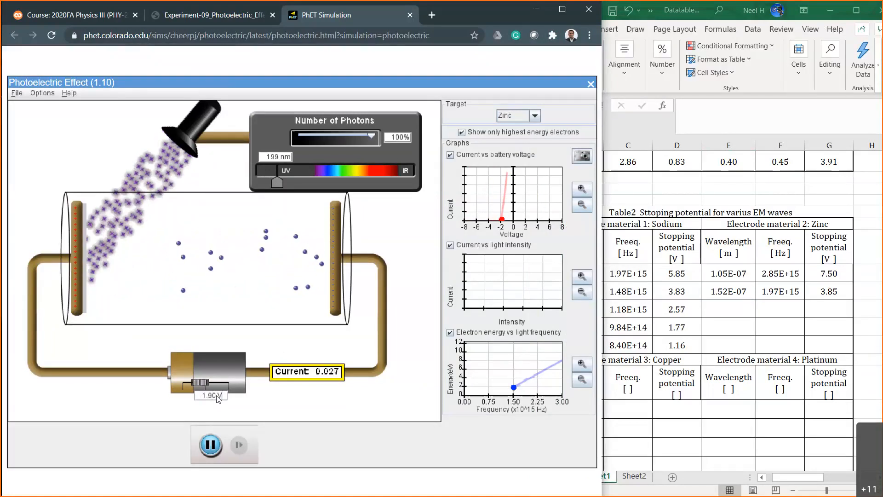
Refine the battery voltage in hundredths of a volt through -1.95, -1.93 and -1.91 V, ending at -1.92 V.
key(BackSpace)
text(5)
key(Return)
click(217, 395)
key(BackSpace)
text(3)
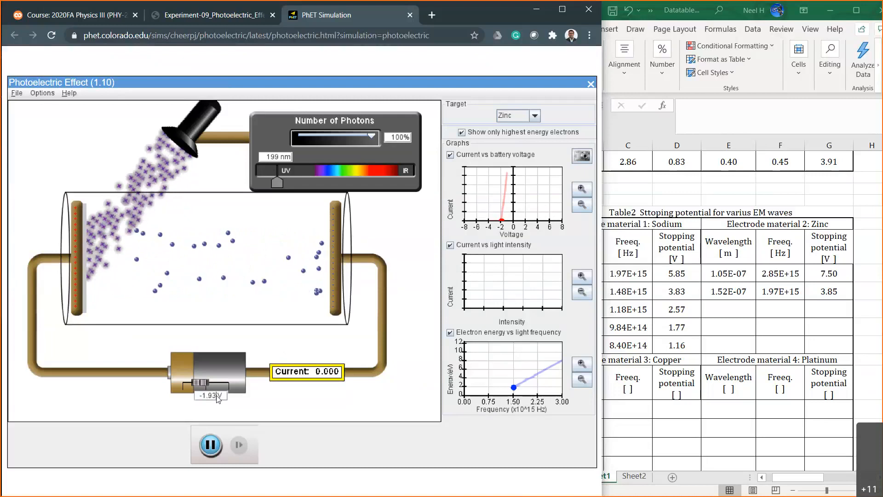
key(BackSpace)
text(1)
key(Return)
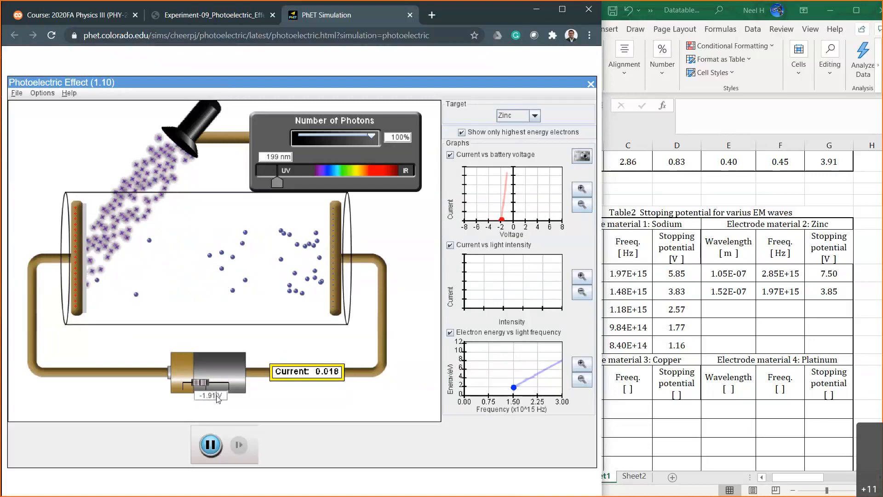
text(2)
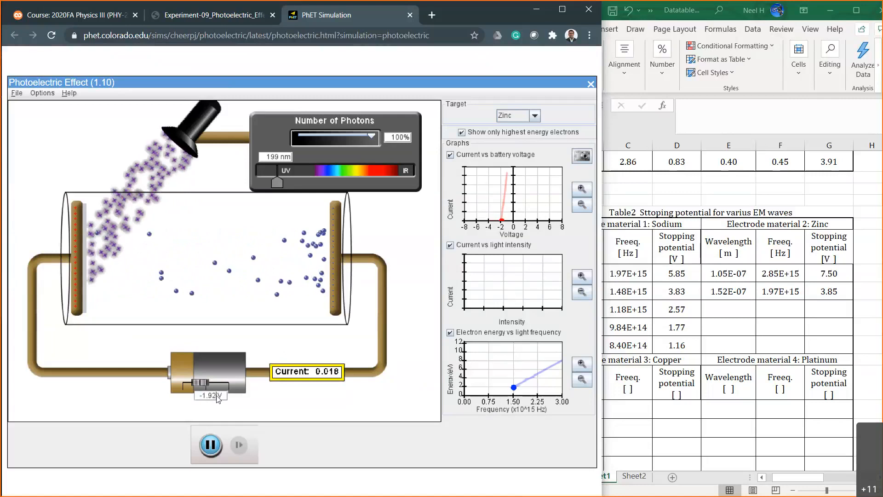
key(Return)
Switch to Excel, enter 1.92 as zinc's third stopping potential in G21 and go to wavelength cell E21.
click(733, 325)
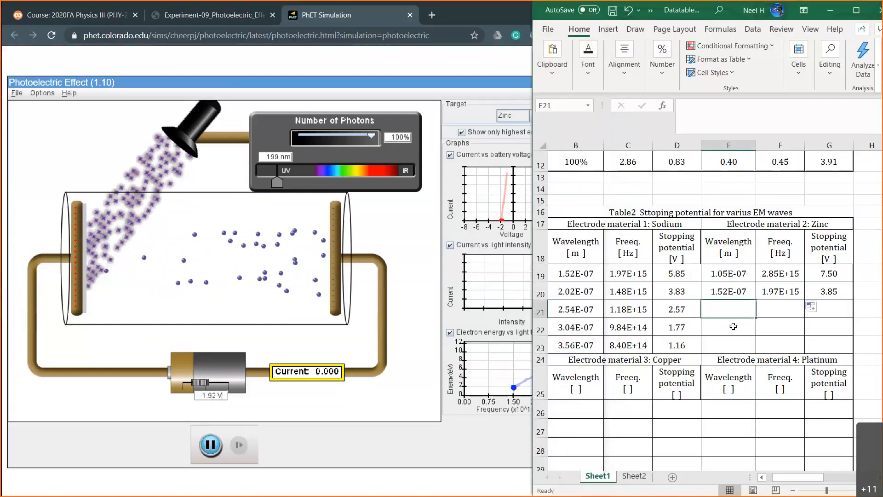
click(830, 312)
text(1.92)
key(Left)
key(Left)
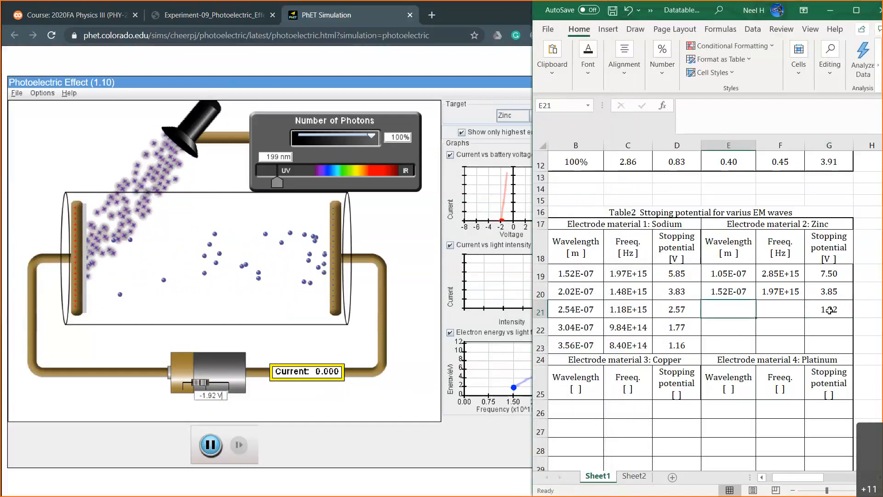
Enter 199*10^-9 as zinc's third wavelength in E21.
text(1)
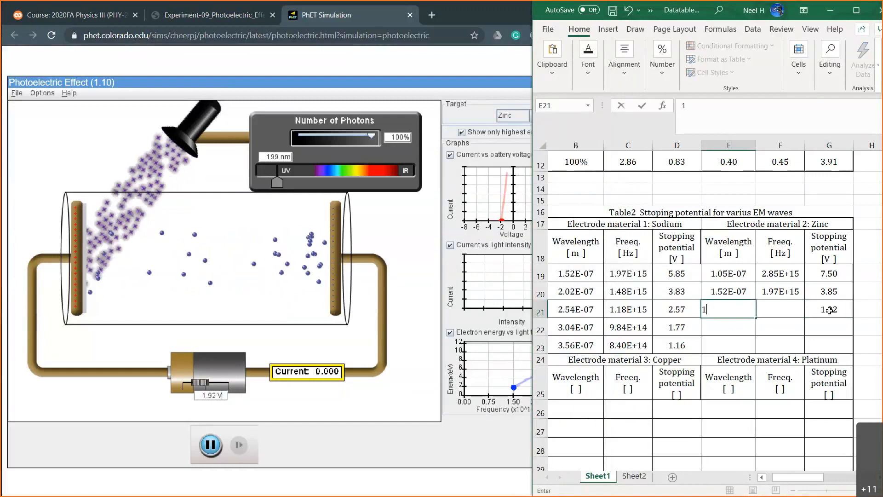
key(BackSpace)
text(=)
key(BackSpace)
text(1)
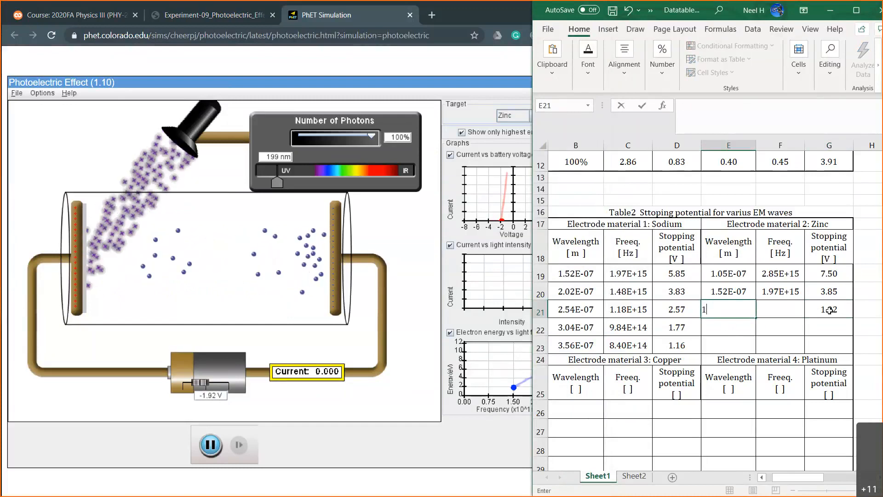
text(99*10^-9)
key(Return)
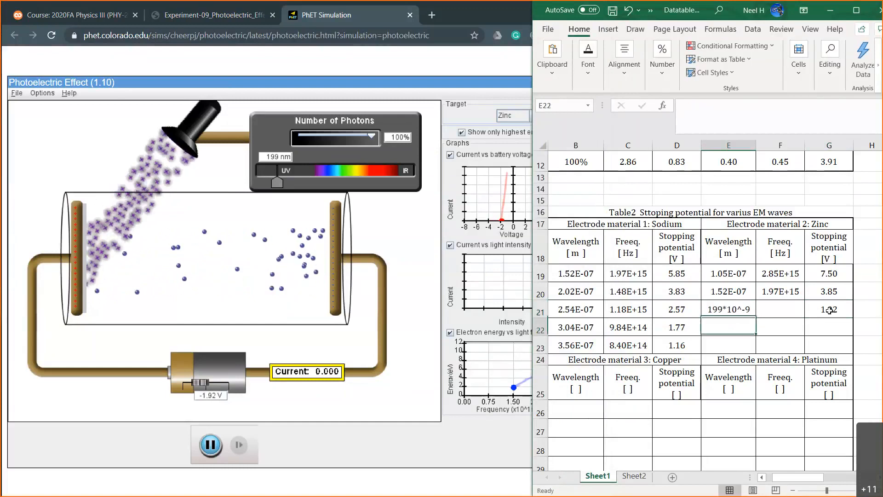
Turn the E21 entry into a formula by adding an equals sign in front of 199*10^-9.
click(728, 309)
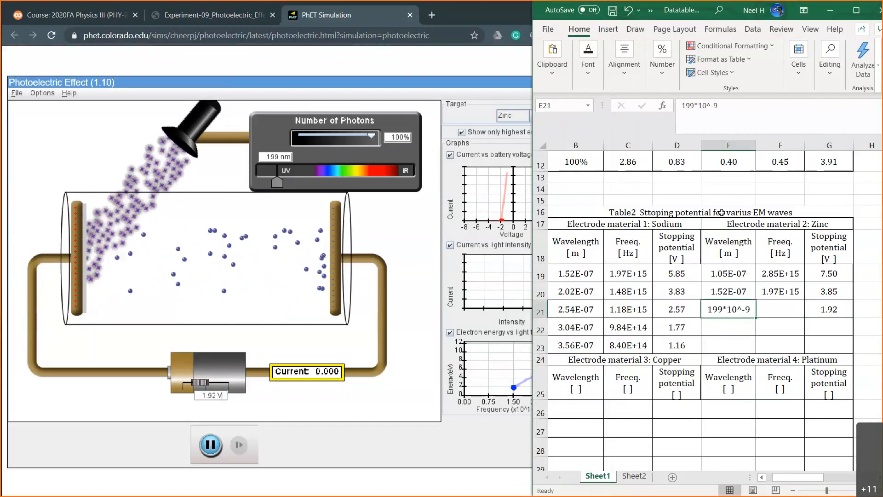
click(680, 105)
text(=)
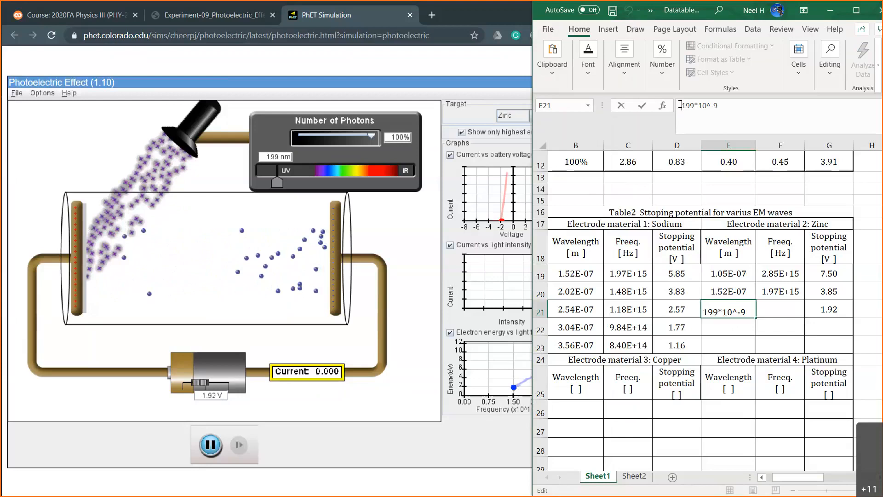
key(Return)
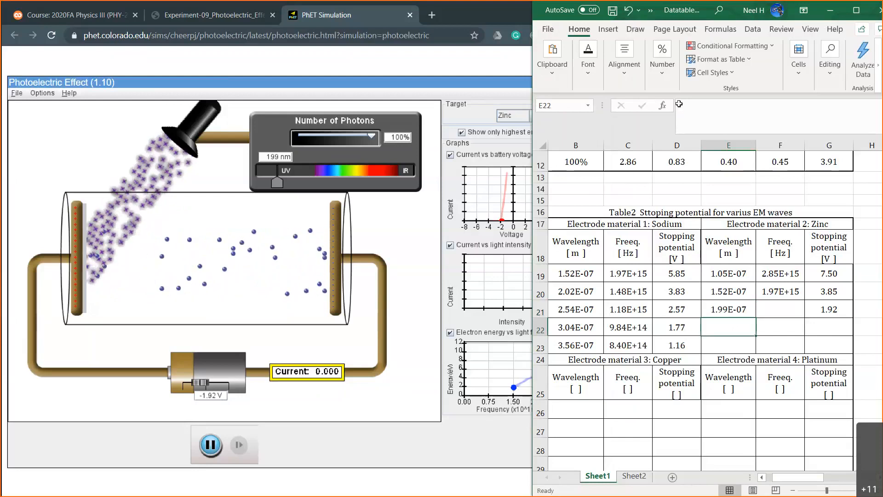
Fill the frequency formula from F20 down to F21 and go to wavelength cell E22.
click(781, 309)
click(787, 291)
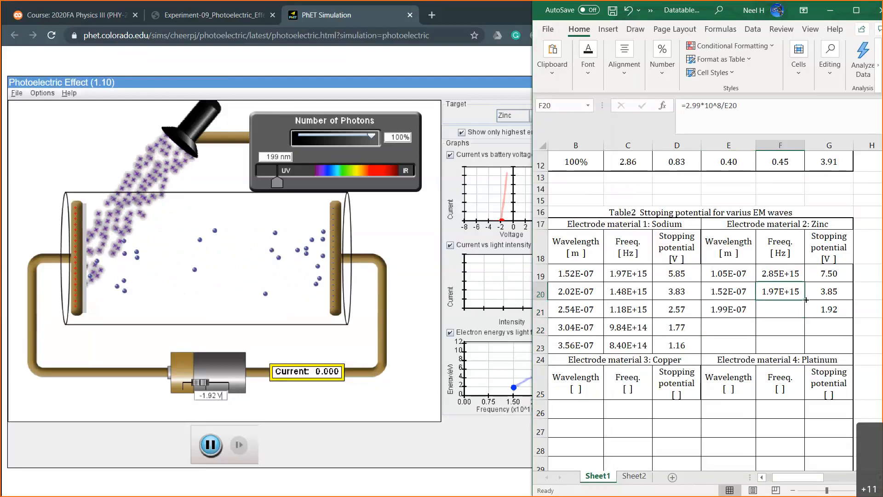
drag(804, 300, 801, 321)
click(748, 324)
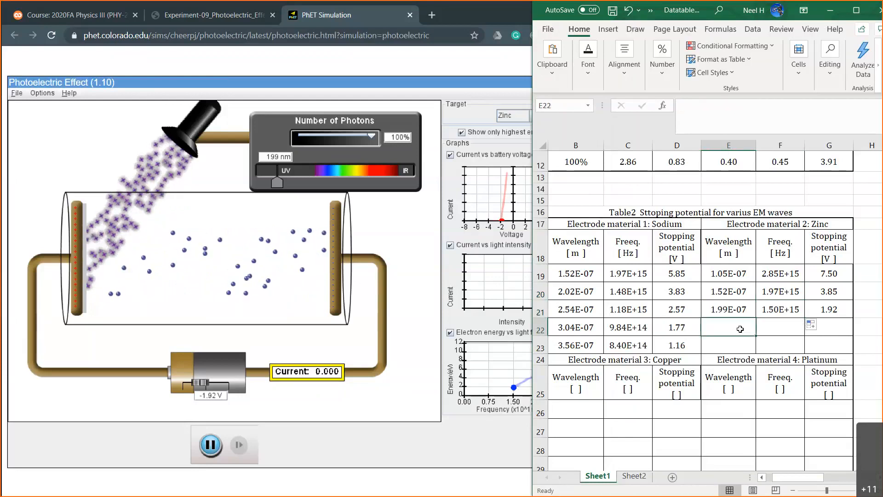
Switch to the PhET simulation and adjust the light's wavelength through 257 and 240 nm to 248 nm.
drag(278, 182, 290, 181)
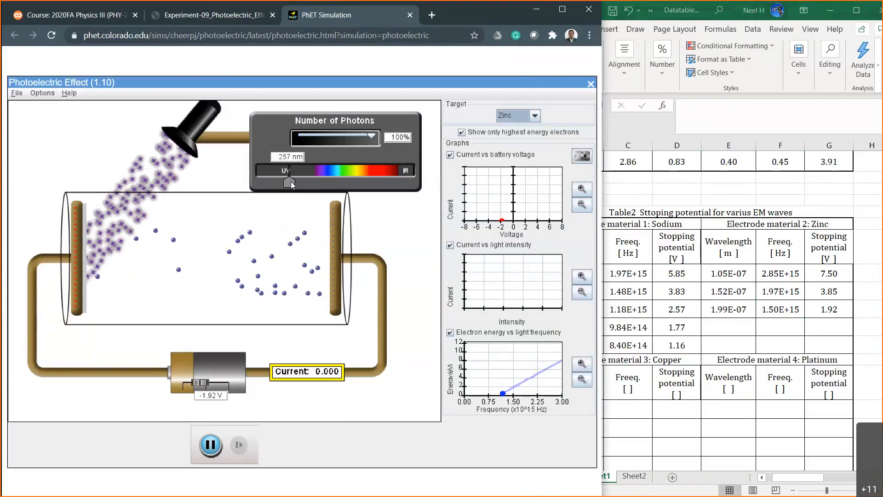
drag(290, 181, 286, 181)
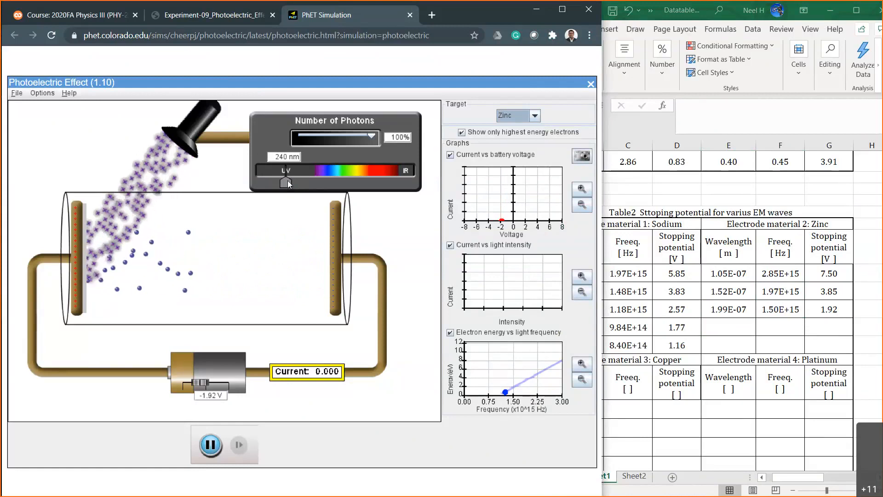
drag(288, 180, 290, 180)
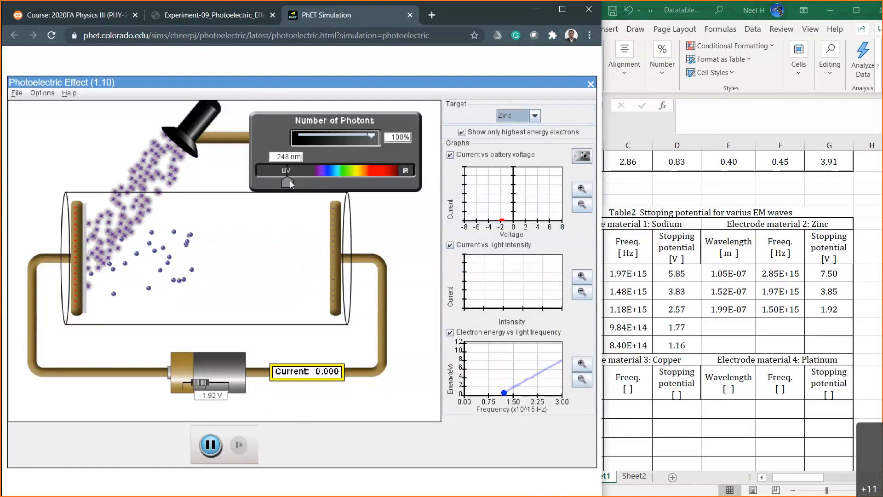
Try battery voltages of -1.00 and 0.00 V to bracket zinc's stopping potential at 248 nm.
click(219, 397)
key(BackSpace)
key(BackSpace)
key(BackSpace)
key(Return)
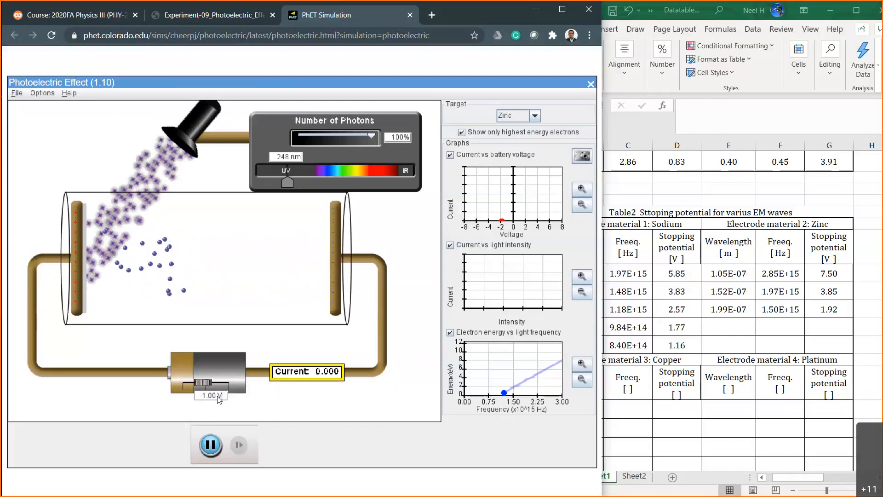
click(205, 397)
key(BackSpace)
text(0)
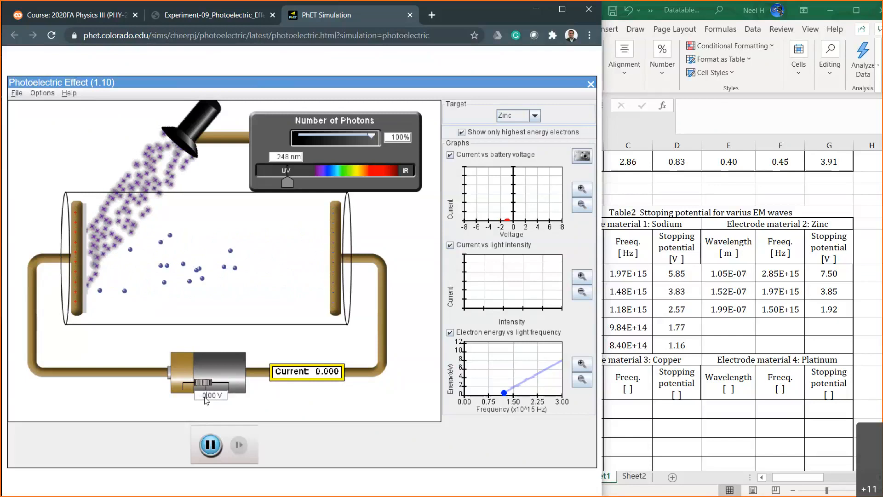
key(Return)
Set the battery voltage to -0.50 V.
click(215, 399)
key(BackSpace)
key(BackSpace)
key(BackSpace)
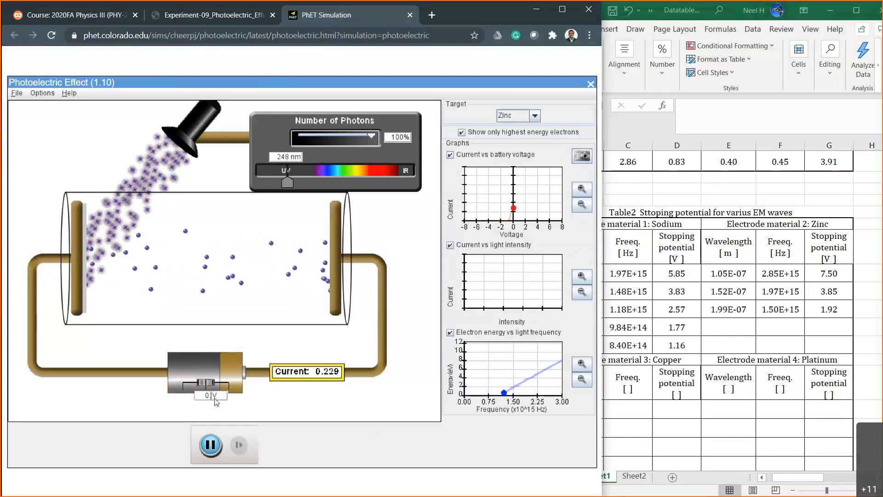
text(.)
key(BackSpace)
key(BackSpace)
text(-0)
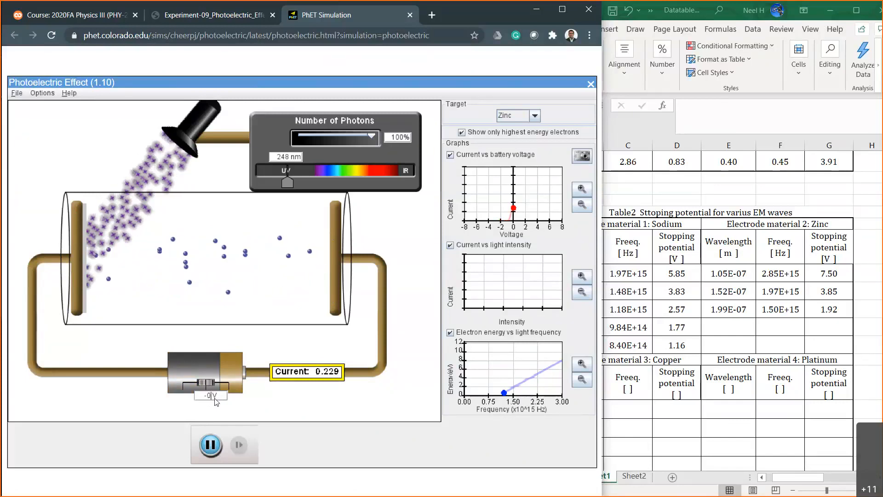
text(.5)
key(Return)
Narrow down the stopping potential at 248 nm with battery voltages of -0.70 and -0.60 V.
key(Left)
key(Left)
key(Left)
key(BackSpace)
text(7)
key(Return)
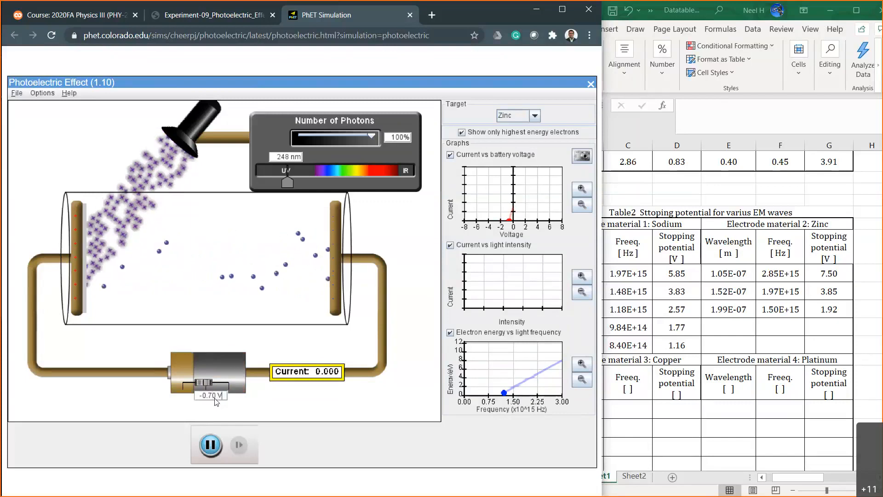
key(Left)
key(Left)
key(Left)
key(BackSpace)
text(6)
key(Return)
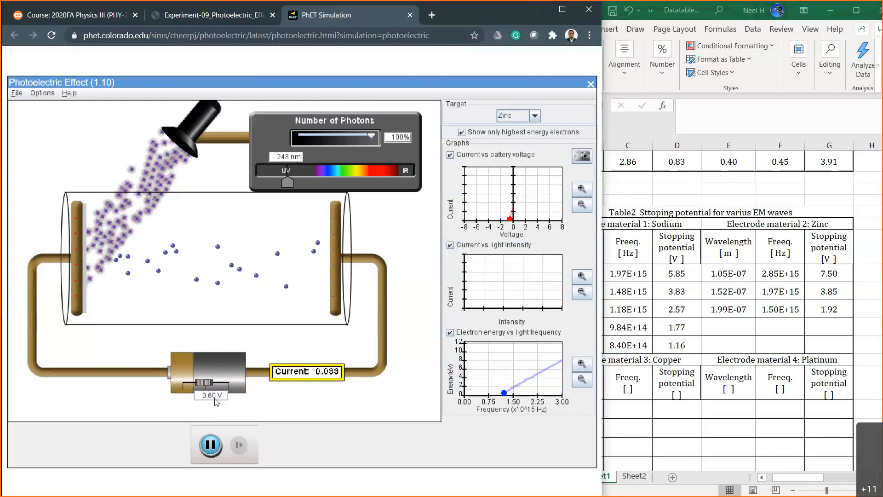
Fine-tune the battery voltage at 248 nm by comparing -0.67 and -0.65 V, settling on -0.66 V.
key(Left)
key(Left)
key(BackSpace)
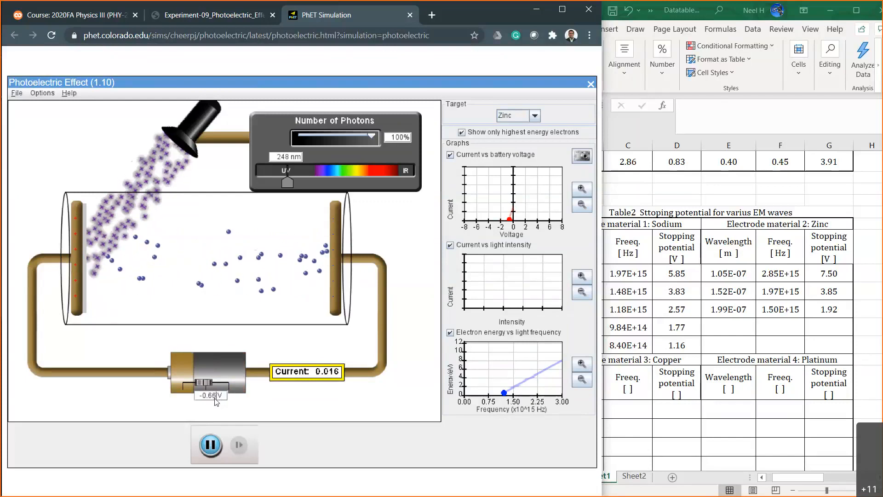
text(7)
key(BackSpace)
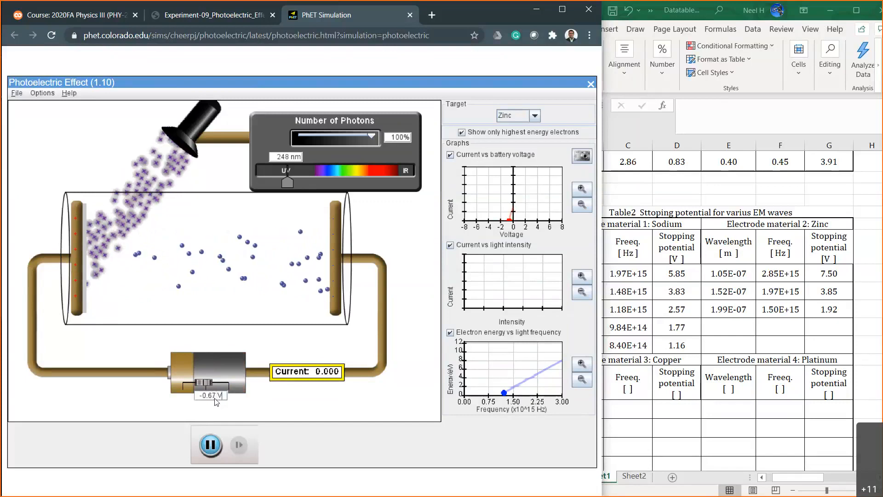
text(6)
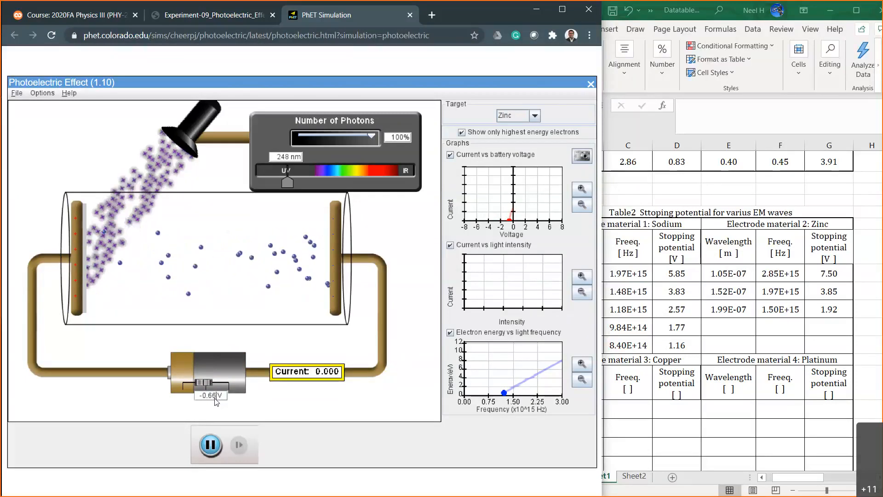
key(BackSpace)
text(5)
key(BackSpace)
text(6)
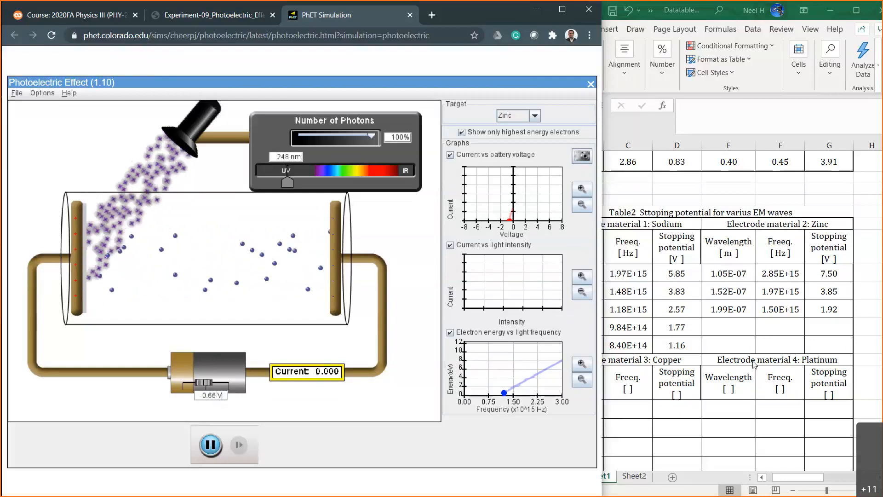
Record 0.66 as the stopping potential in zinc's fourth row of Table 2 in the Excel workbook.
click(825, 327)
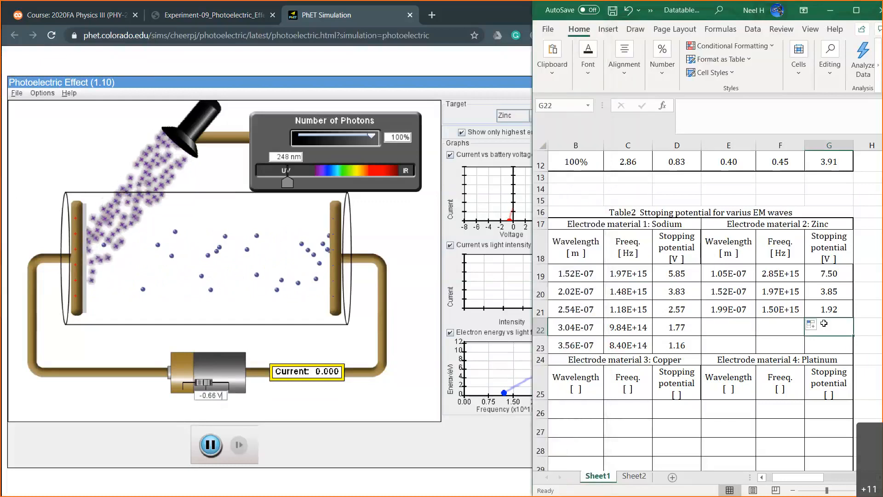
text(.66)
key(Return)
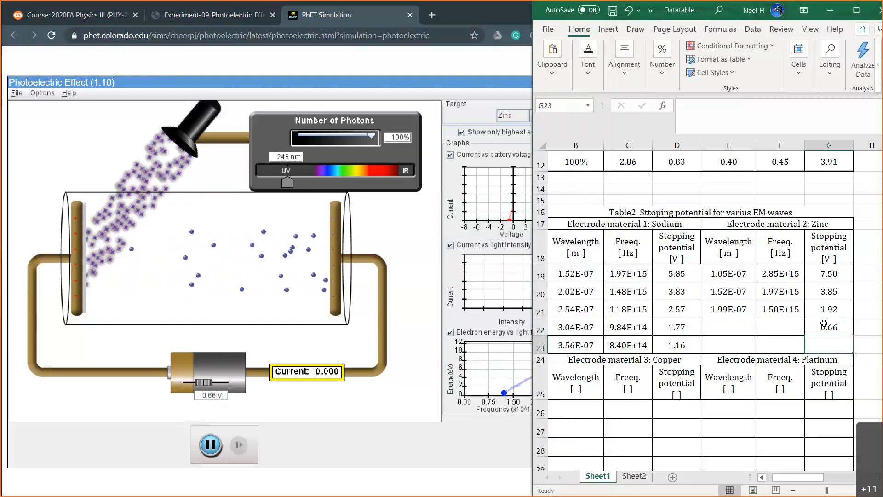
Enter =248*10^-9 as zinc's fourth wavelength and extend the frequency formula from the row above into that row.
click(726, 327)
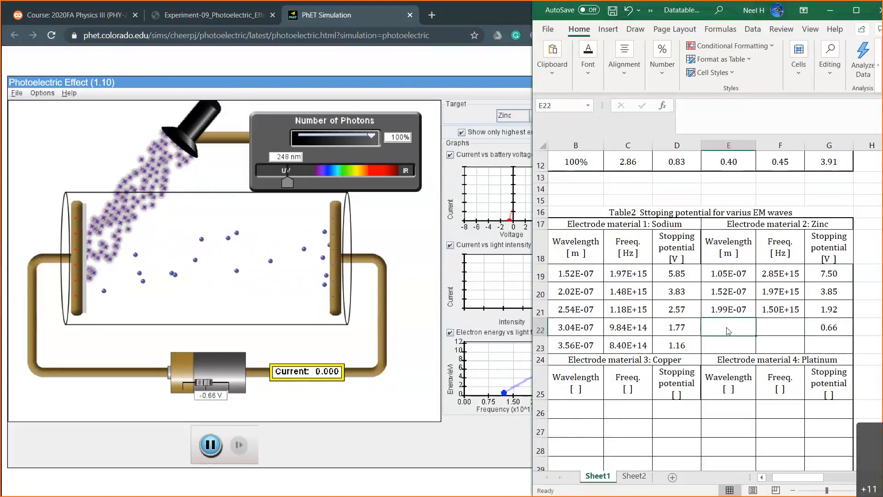
text(=248)
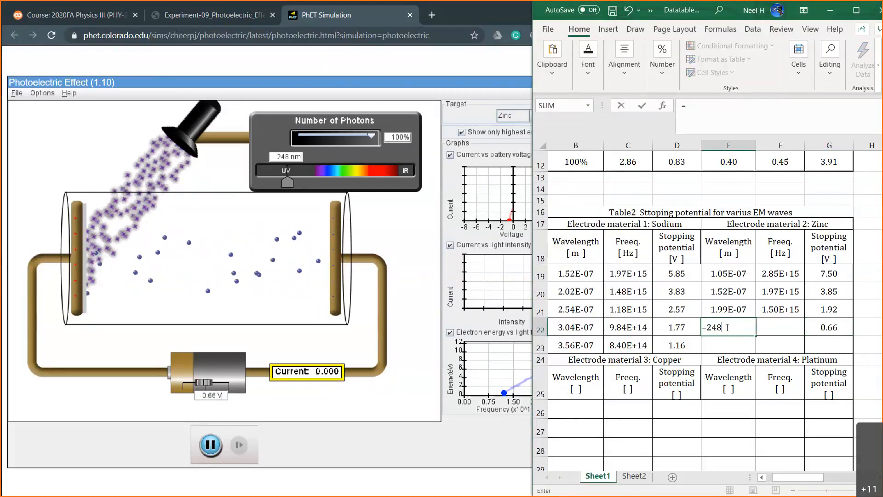
text(*10^-9)
key(Return)
click(781, 310)
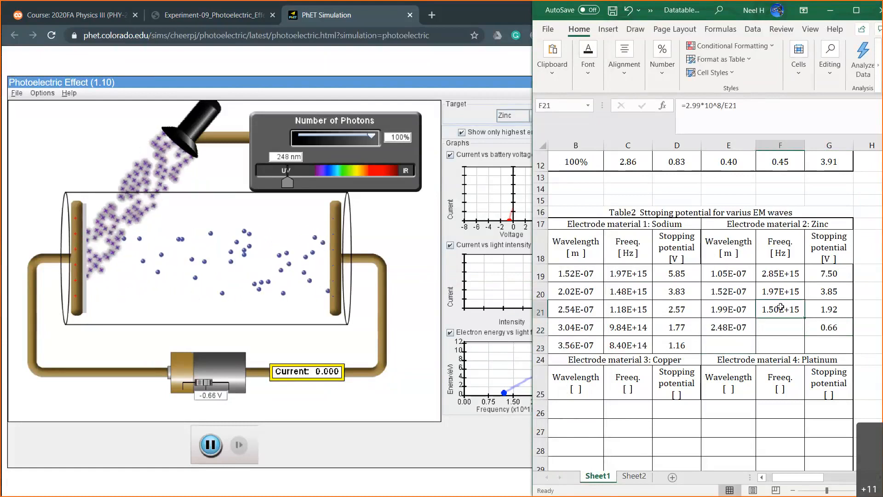
drag(804, 316, 805, 327)
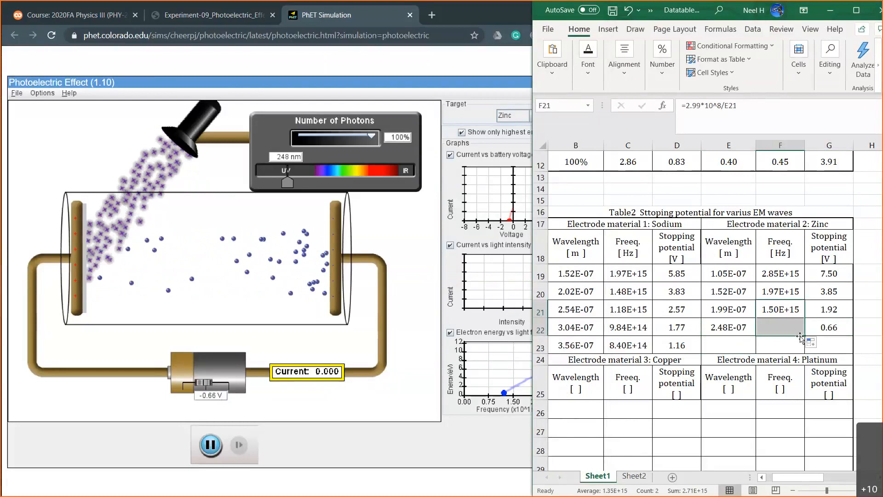
click(731, 344)
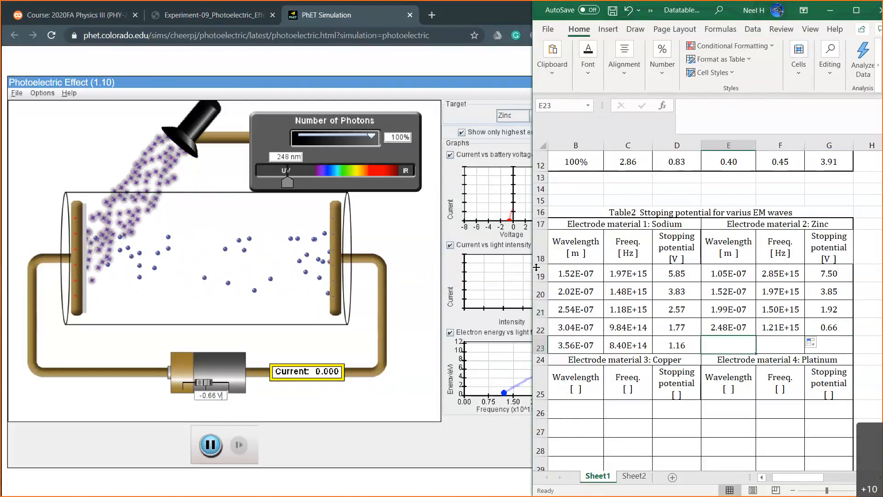
Switch to the PhET simulation, set the light's wavelength to 298 nm and the battery voltage to 0.00 V.
drag(286, 179, 297, 181)
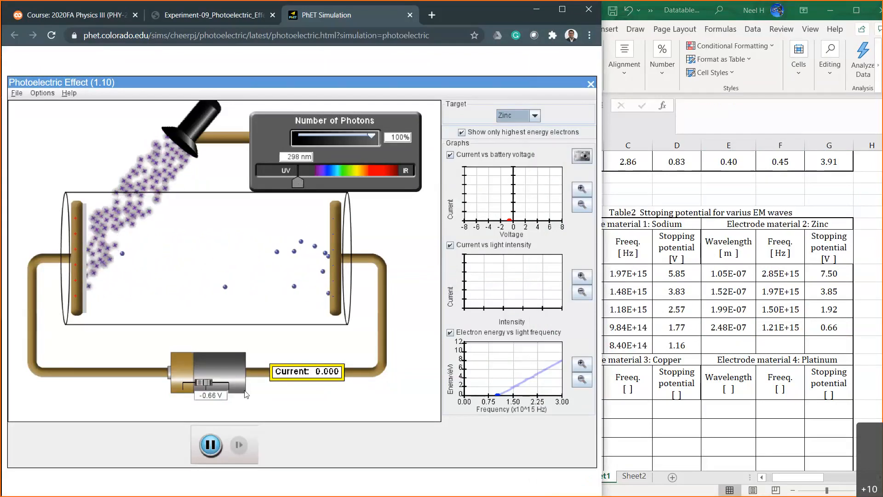
drag(217, 397, 184, 398)
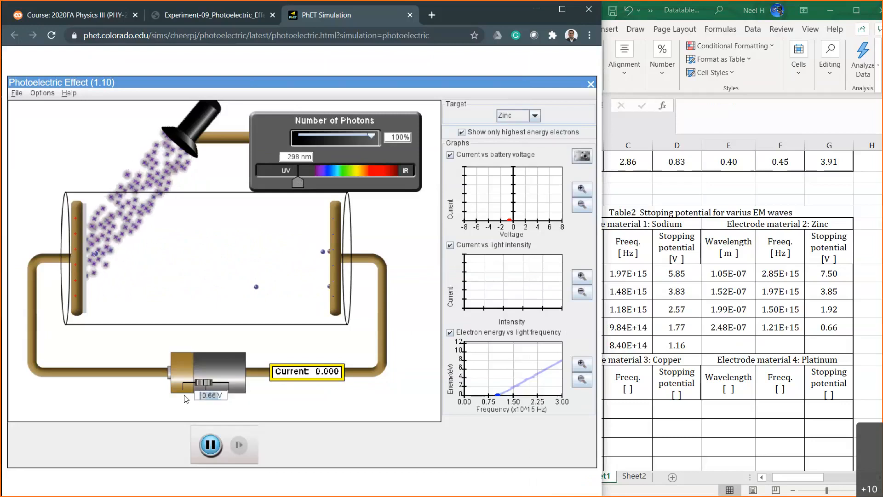
text(0V)
key(Return)
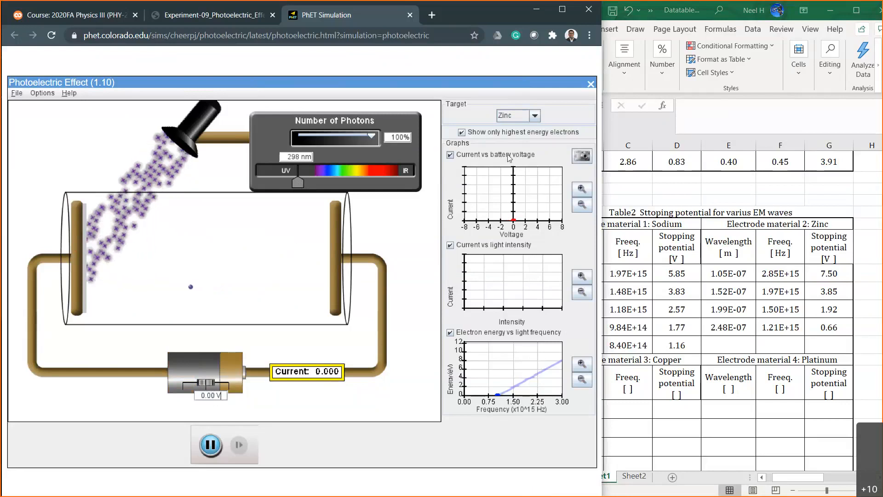
Try wavelengths of 546, 334, 284 and 262 nm for zinc and settle the light on 265 nm.
drag(299, 183, 353, 177)
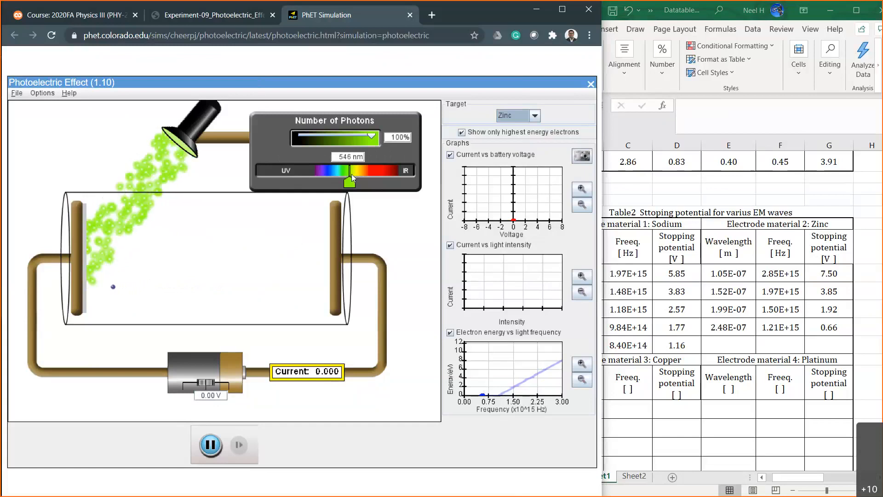
drag(351, 181, 308, 178)
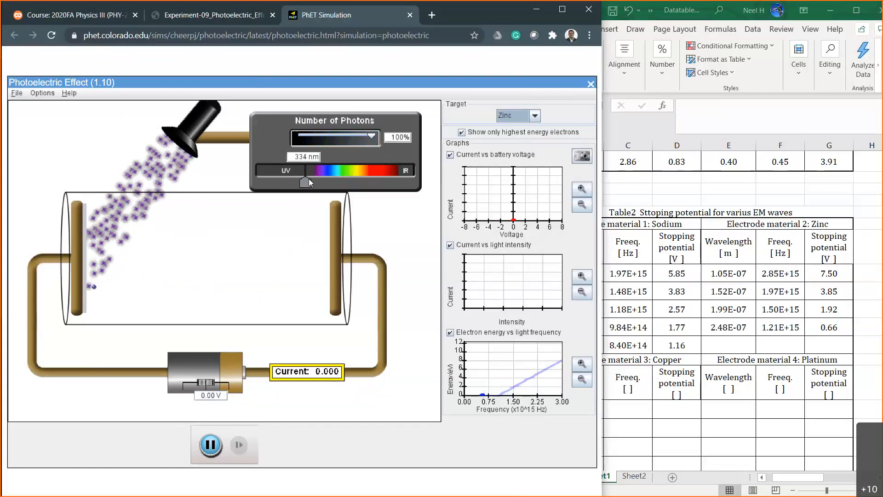
drag(308, 178, 298, 178)
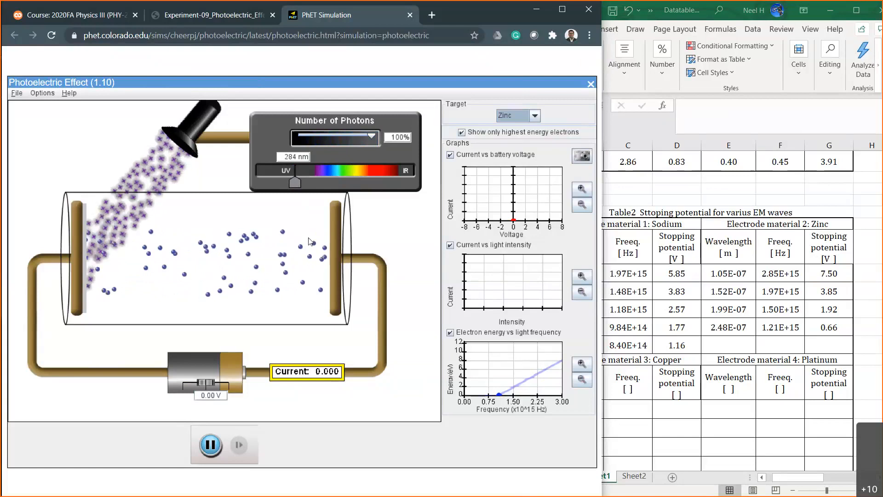
drag(293, 180, 290, 181)
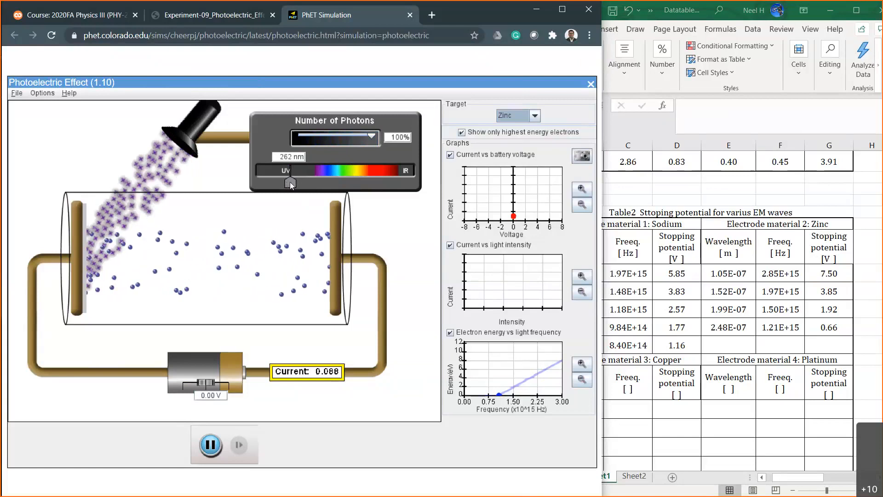
drag(290, 183, 290, 182)
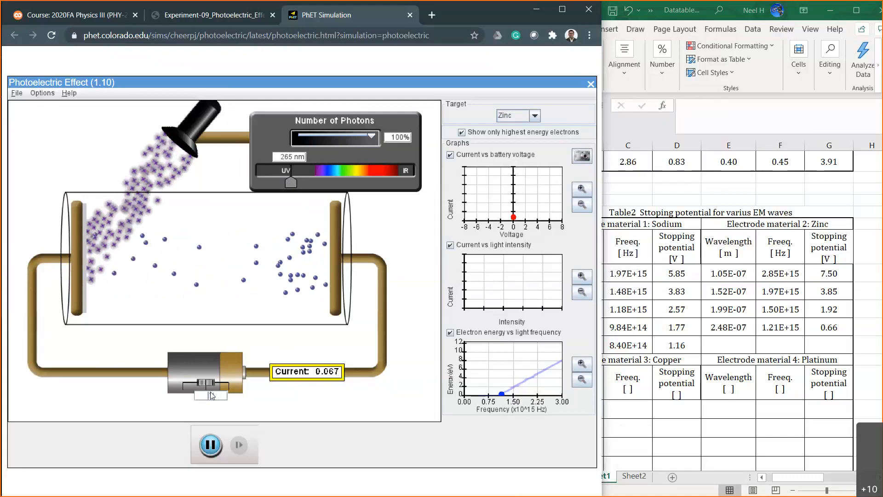
Bracket zinc's stopping potential at 265 nm by trying battery voltages of -0.50, -0.40, -0.30 and -0.20 V.
text(-0.5 V)
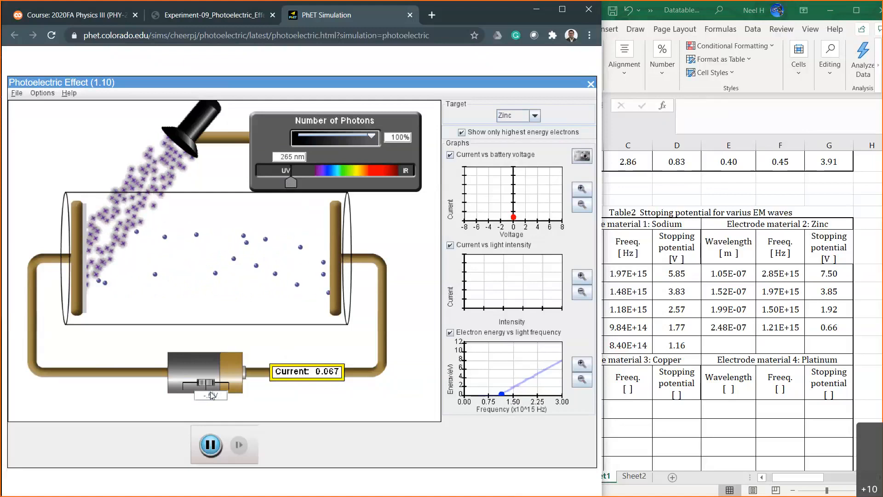
key(Return)
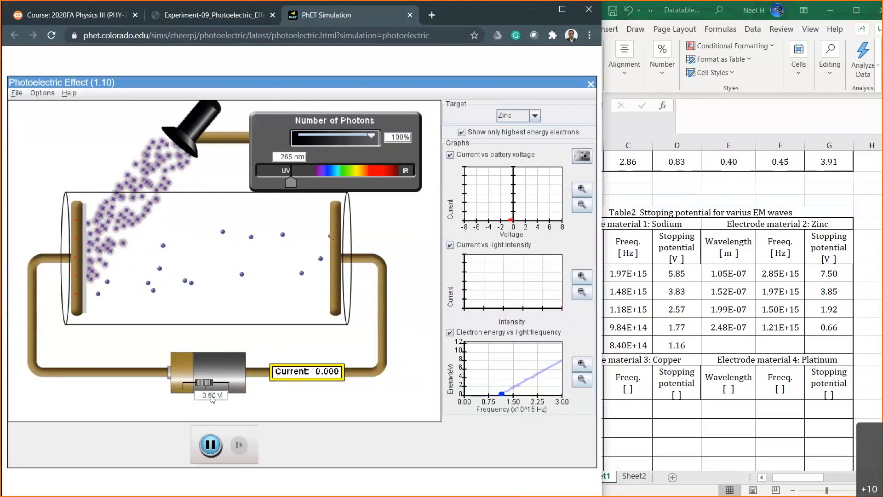
double_click(211, 396)
text(.4)
key(Return)
double_click(211, 396)
text(.3)
key(Return)
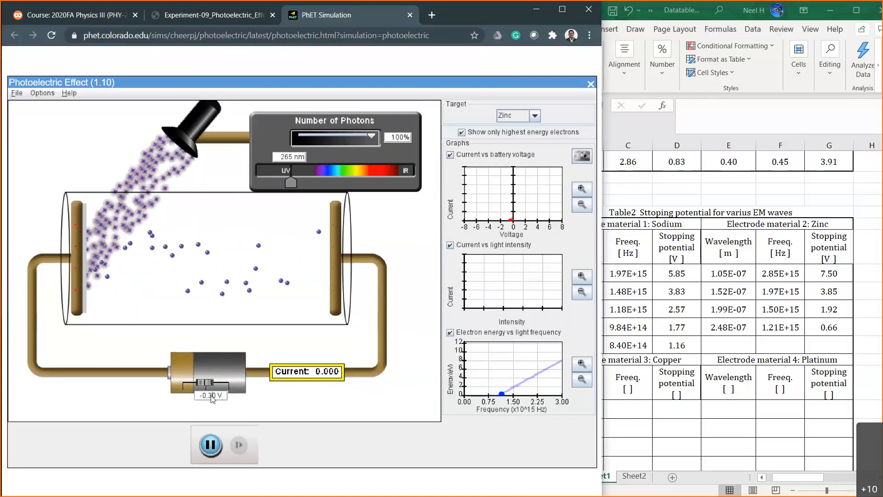
double_click(212, 396)
text(.2)
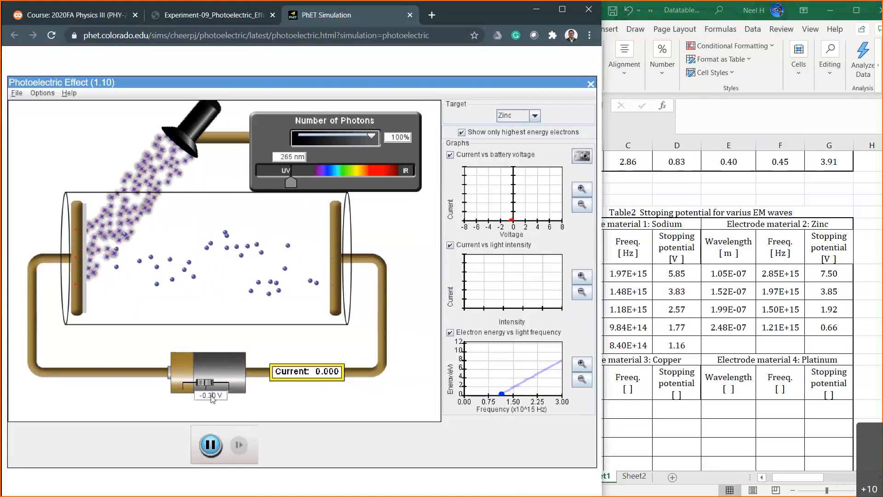
key(Return)
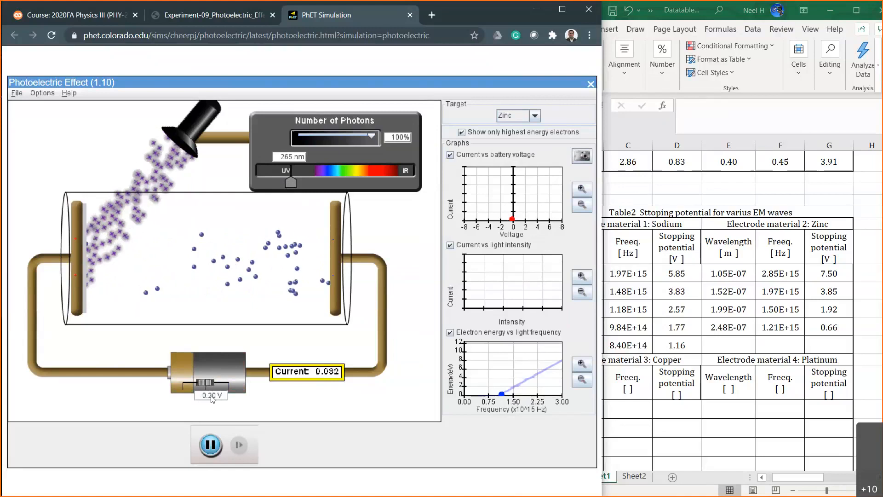
Narrow down the stopping potential at 265 nm with battery voltages of -0.25, -0.27 and -0.28 V.
double_click(211, 396)
text(.25)
key(Return)
double_click(211, 396)
text(.27)
key(Return)
double_click(211, 396)
text(.28)
key(Return)
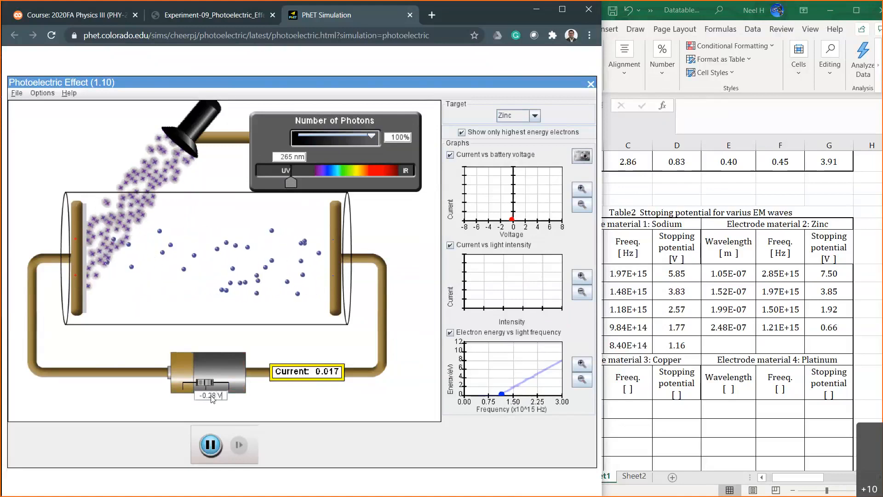
Test a battery voltage of -0.29 V, and set it to -0.30 V as the stopping point.
double_click(211, 396)
text(.29)
key(Return)
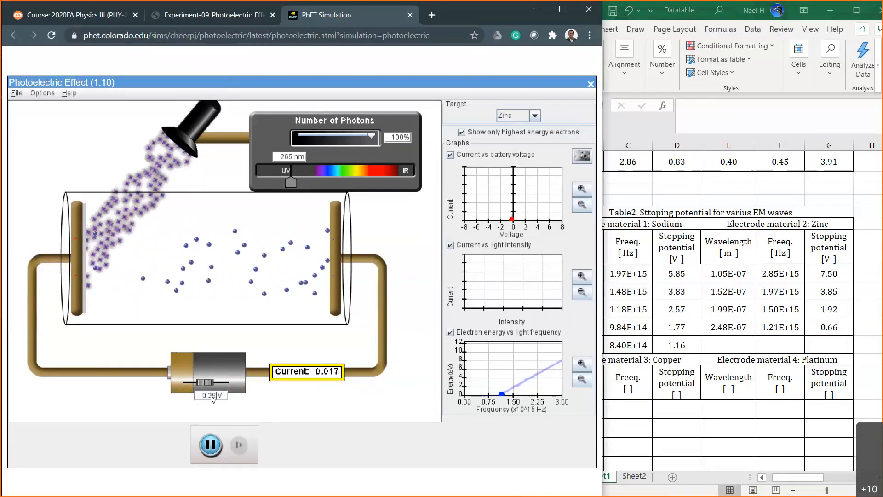
key(BackSpace)
key(BackSpace)
text(3)
key(Return)
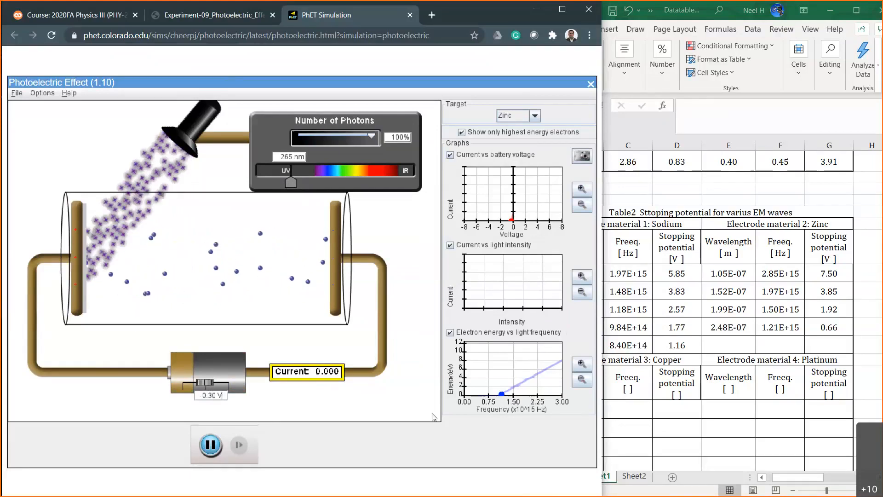
Record 0.30 as the stopping potential in zinc's fifth row of Table 2 in the Excel workbook.
click(810, 340)
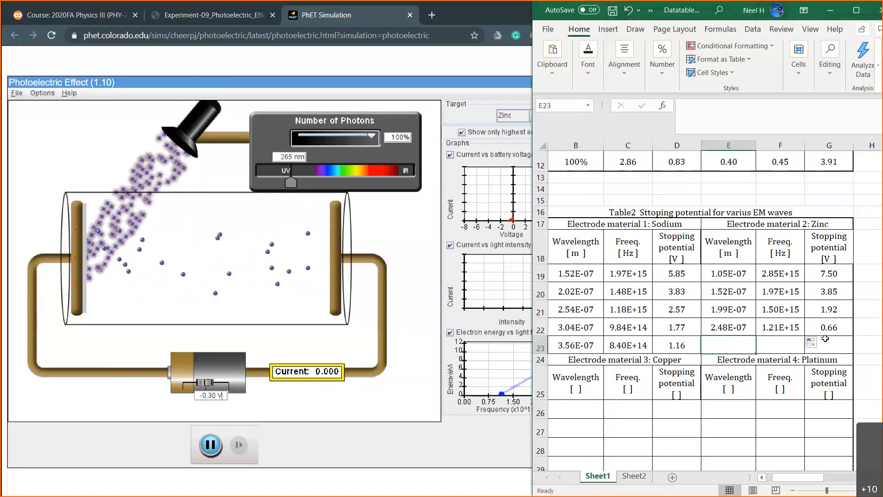
click(826, 339)
text(.30)
key(Left)
key(Left)
key(Left)
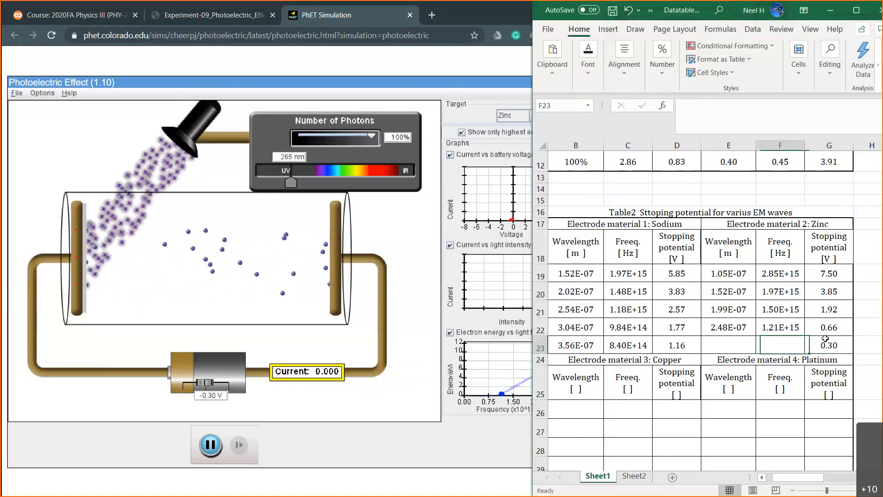
Enter =265*10^-9 as zinc's fifth wavelength and extend the frequency formula from the row above into that row.
key(Right)
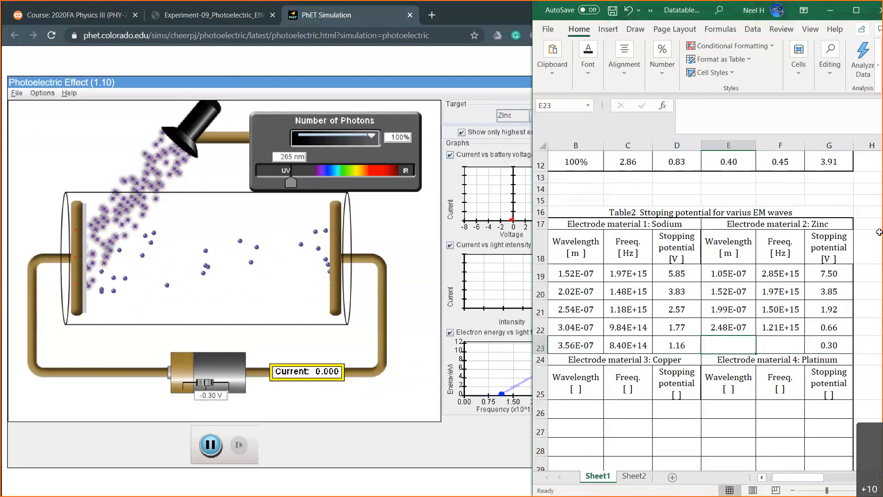
text(=256)
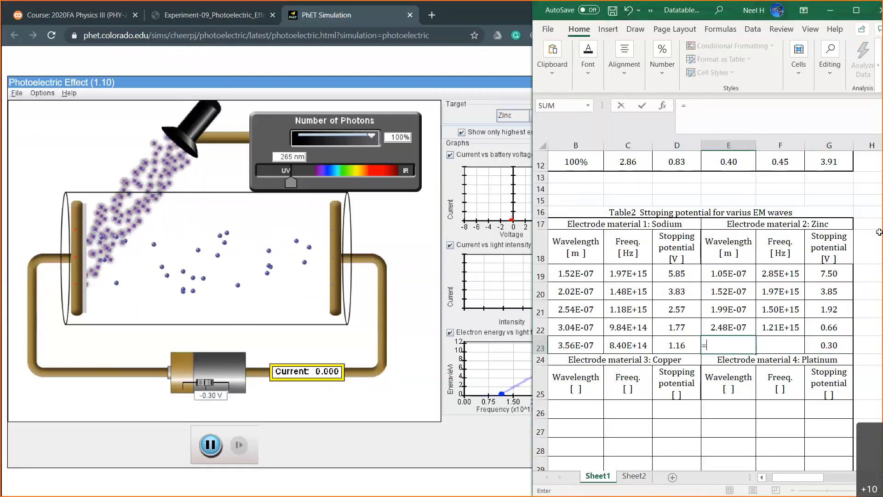
key(BackSpace)
key(BackSpace)
text(65*10^-9)
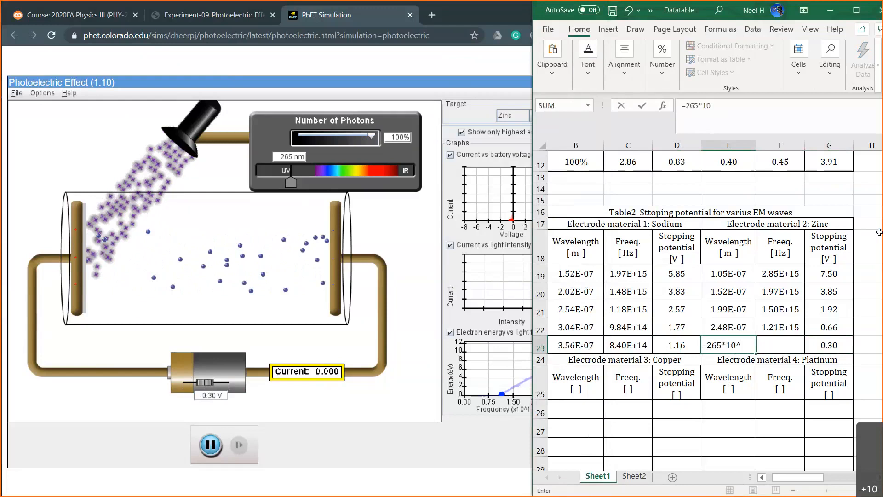
key(Return)
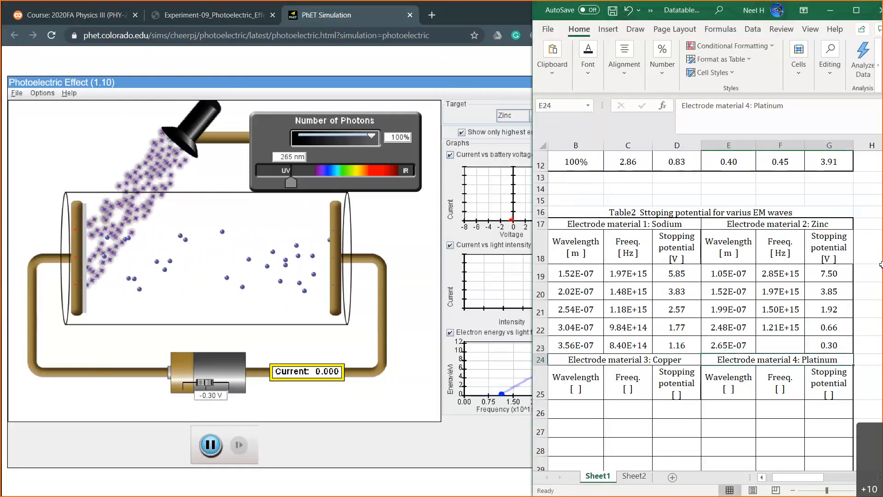
click(778, 324)
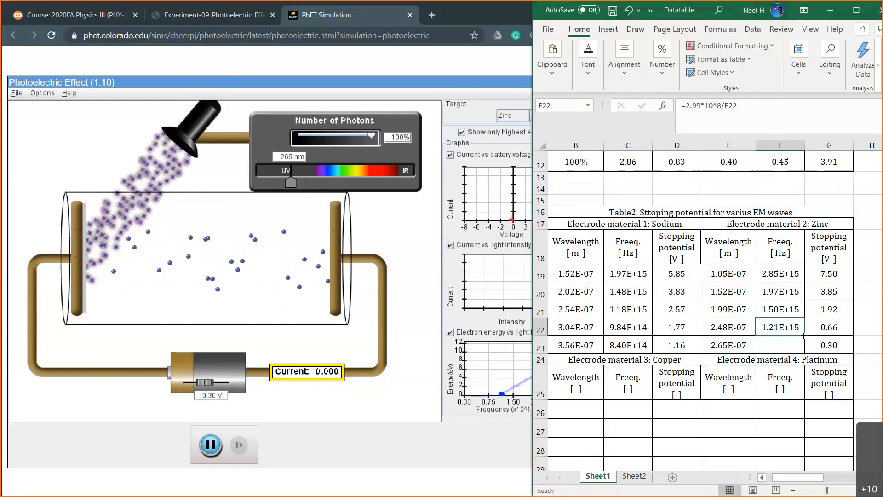
drag(805, 336, 803, 352)
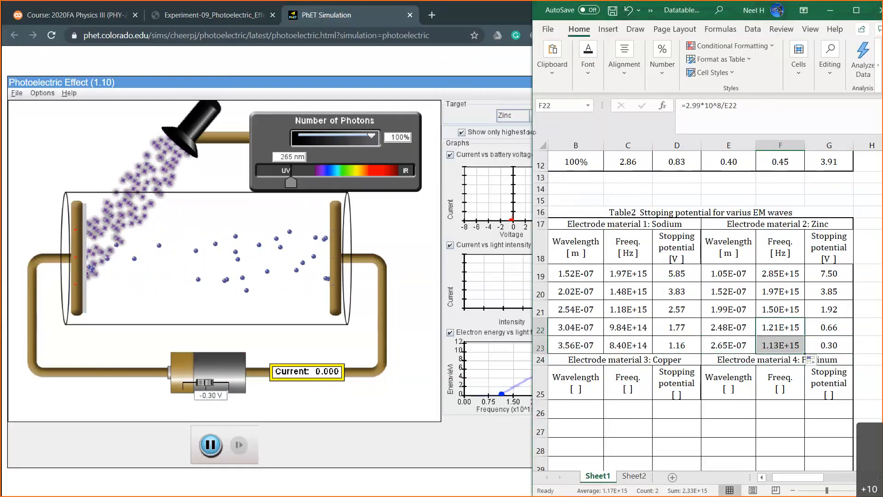
Widen the Excel window so Table 2 and the sodium stopping-potential chart beside it are both in view.
drag(269, 132, 116, 122)
click(361, 309)
scroll(361, 308, down, 9)
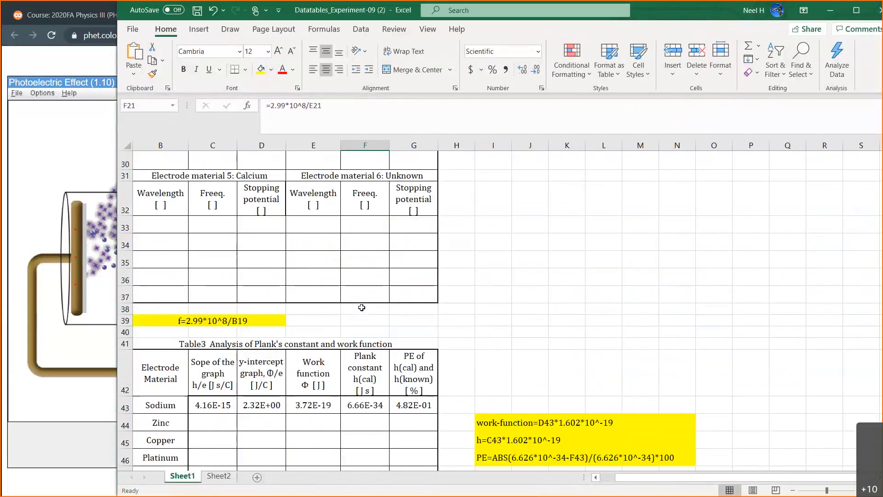
scroll(334, 286, up, 10)
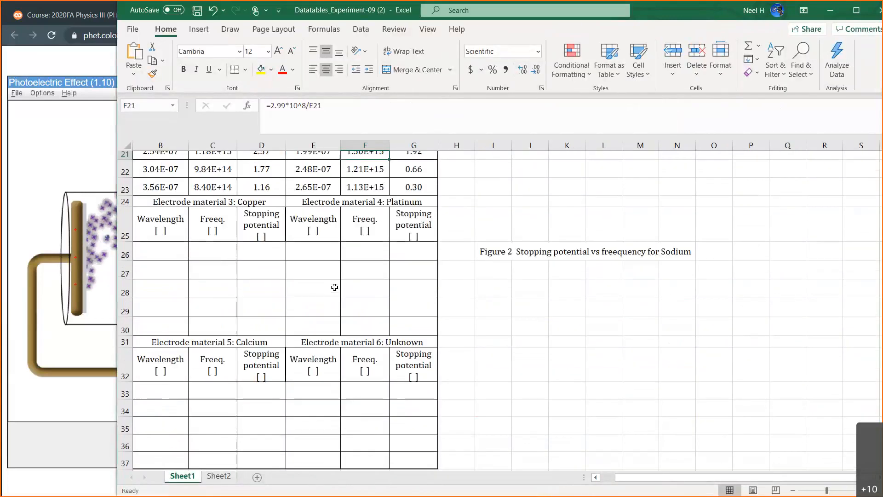
scroll(334, 287, down, 2)
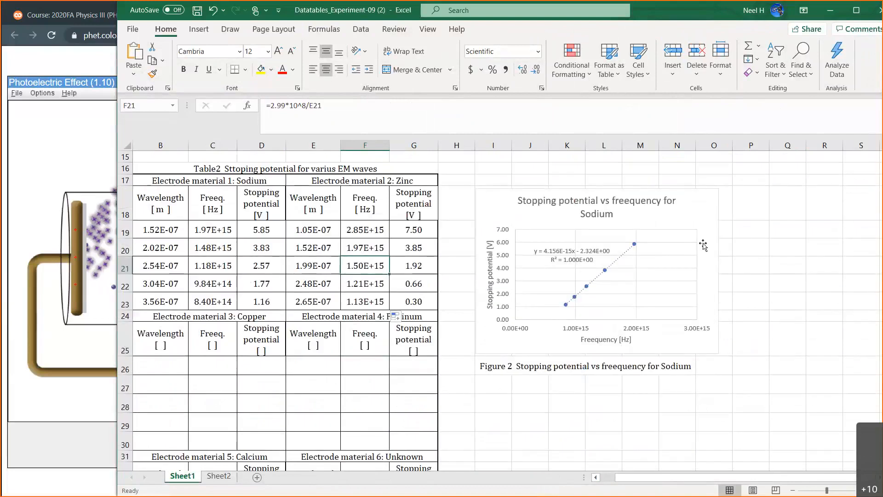
scroll(704, 225, down, 1)
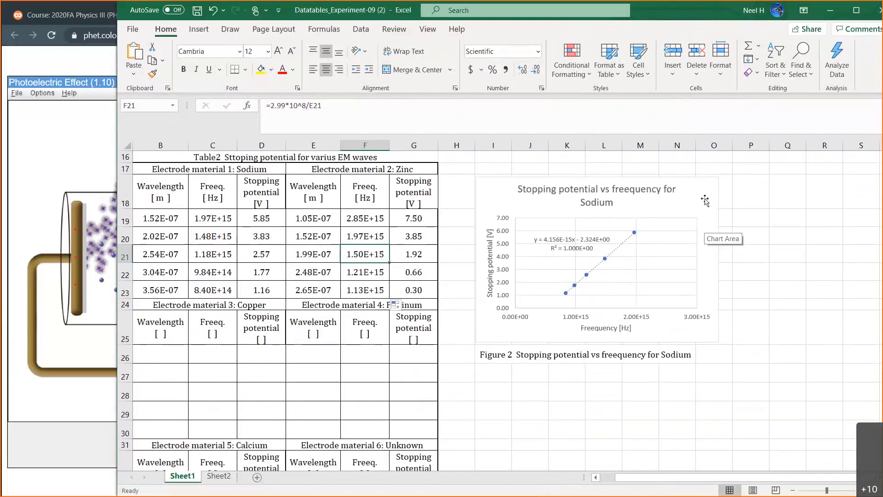
Name the existing data series of the stopping potential chart Sodium.
click(704, 225)
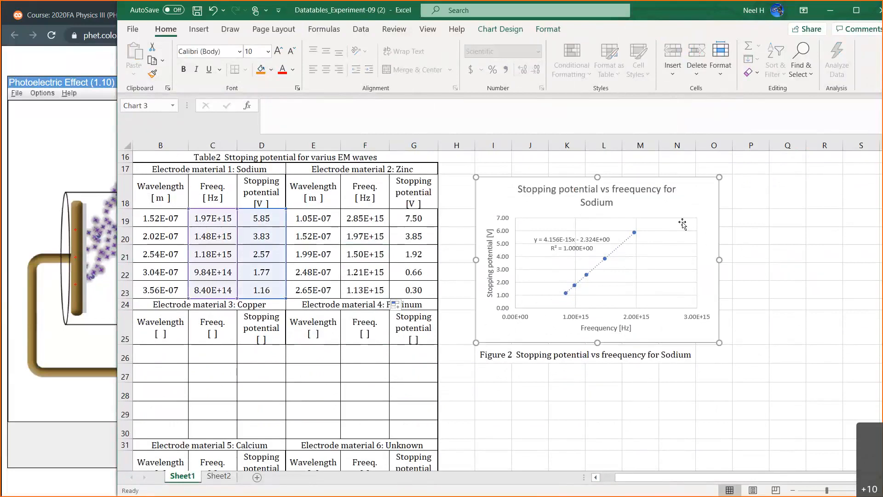
double_click(692, 200)
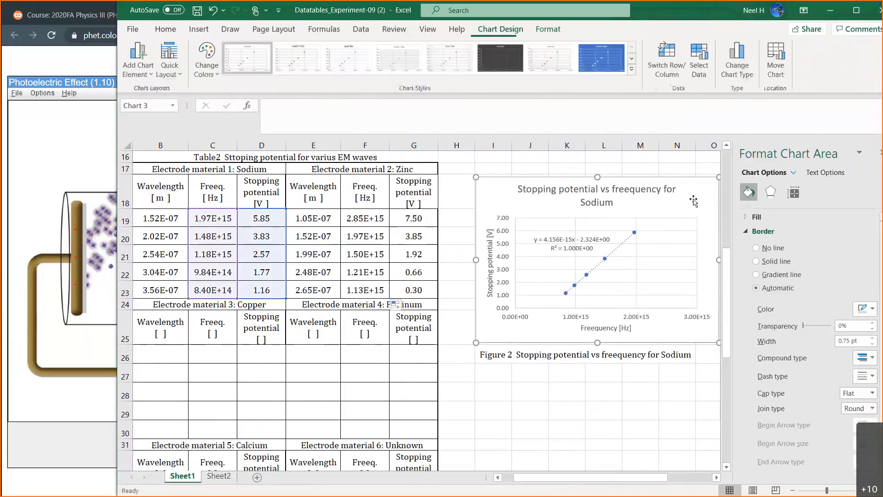
click(704, 74)
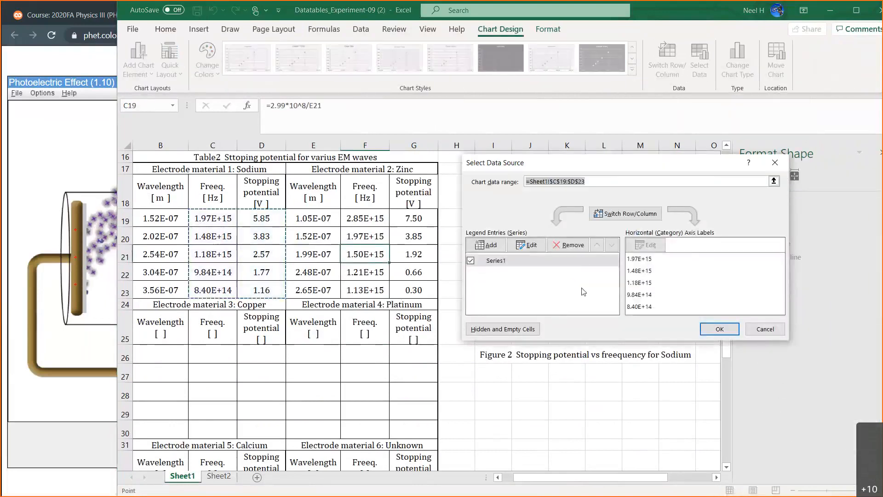
click(504, 261)
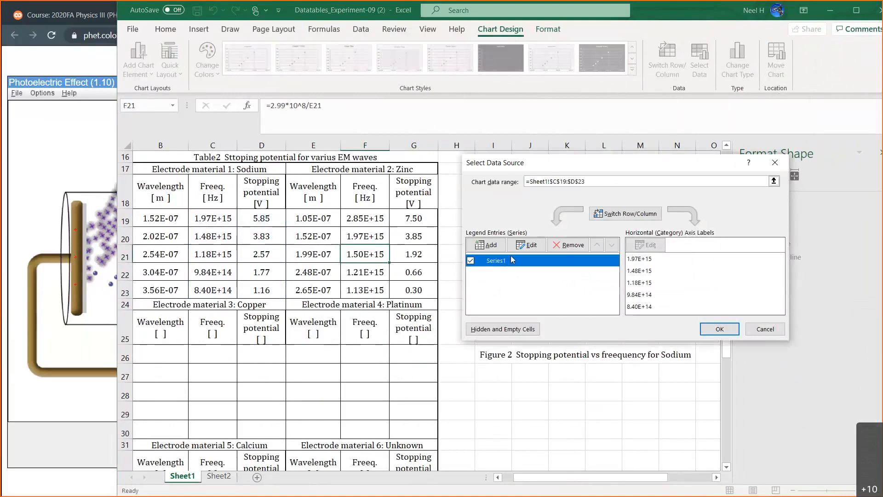
click(531, 246)
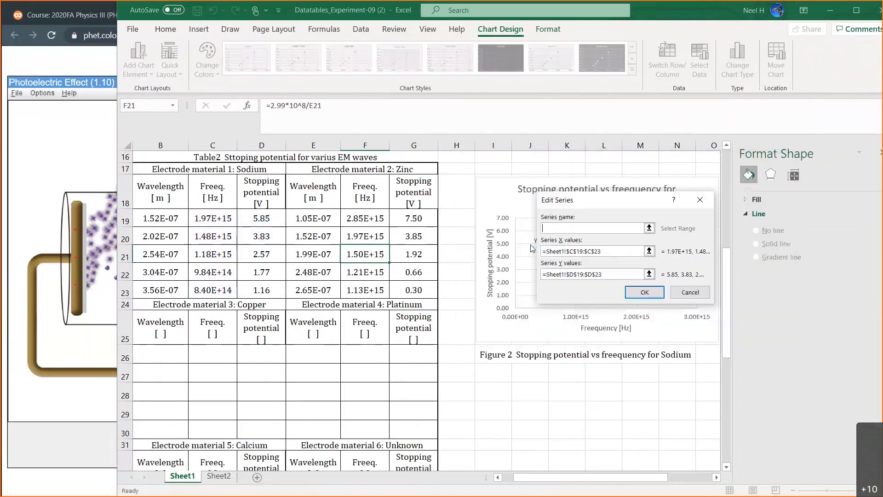
click(573, 227)
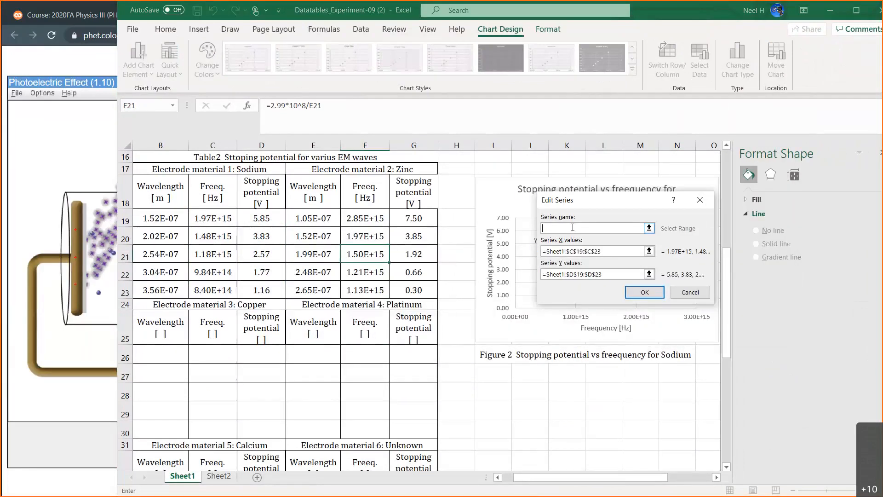
text(S)
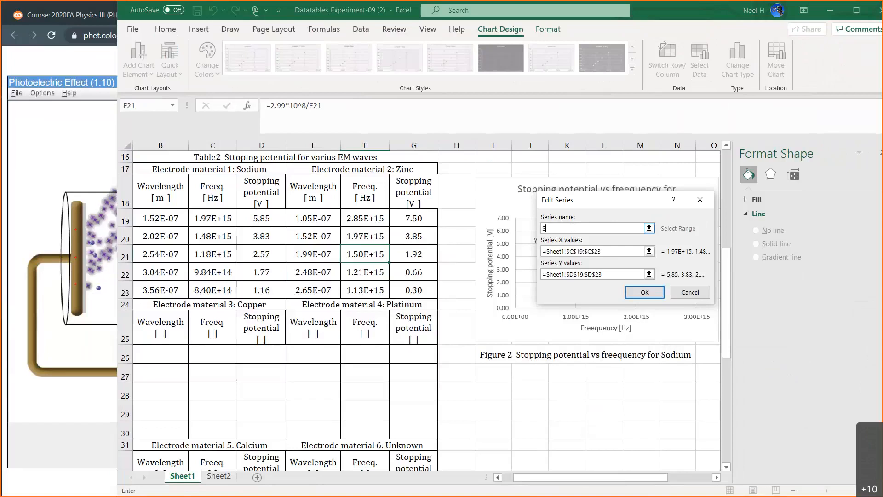
text(o)
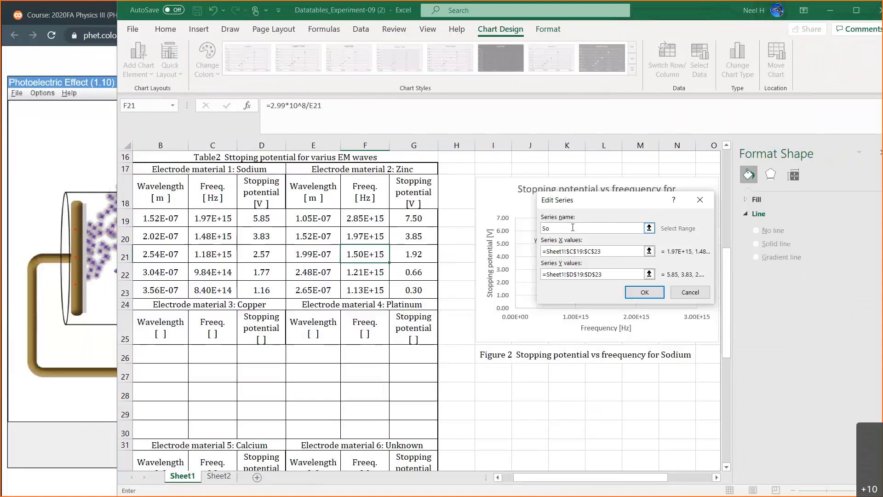
text(dium)
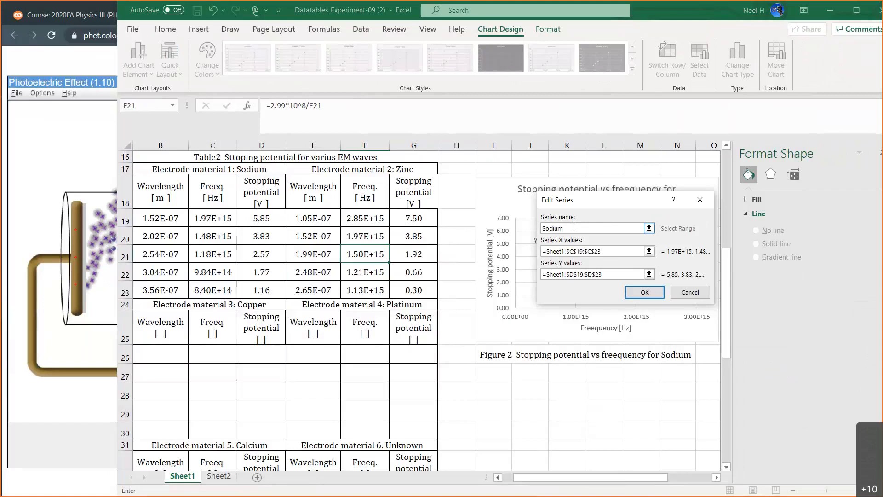
click(643, 292)
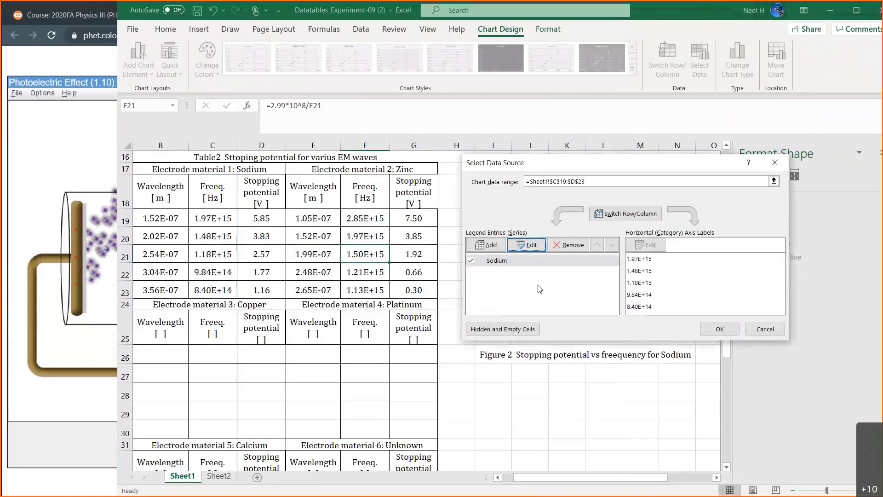
Add a Zinc series to the chart with X values from F19:F23 and Y values from G19:G23.
click(486, 245)
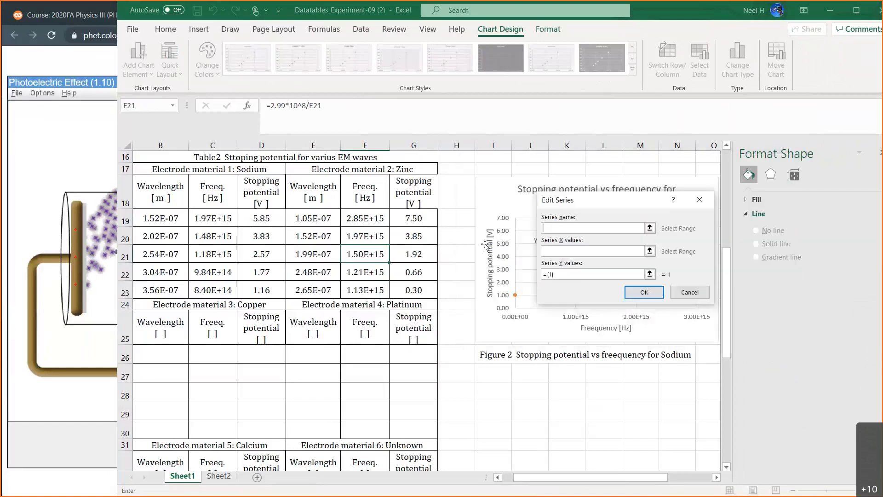
text(Zinc)
key(Tab)
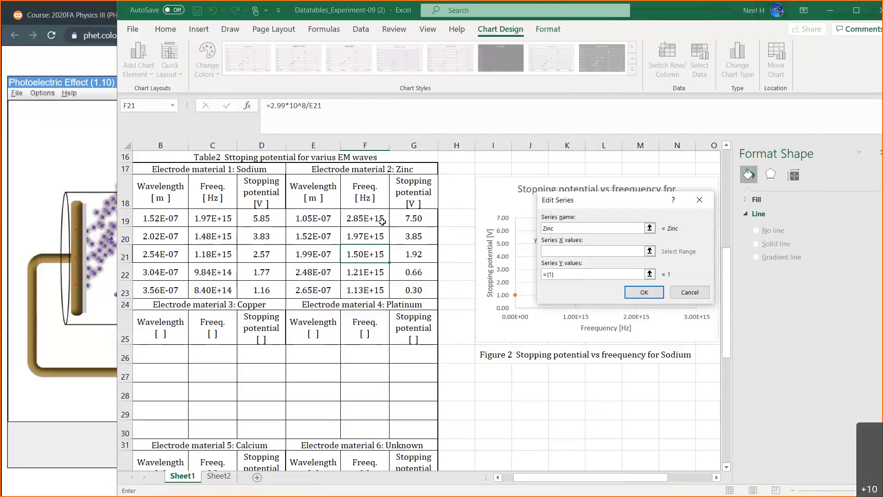
drag(379, 220, 366, 287)
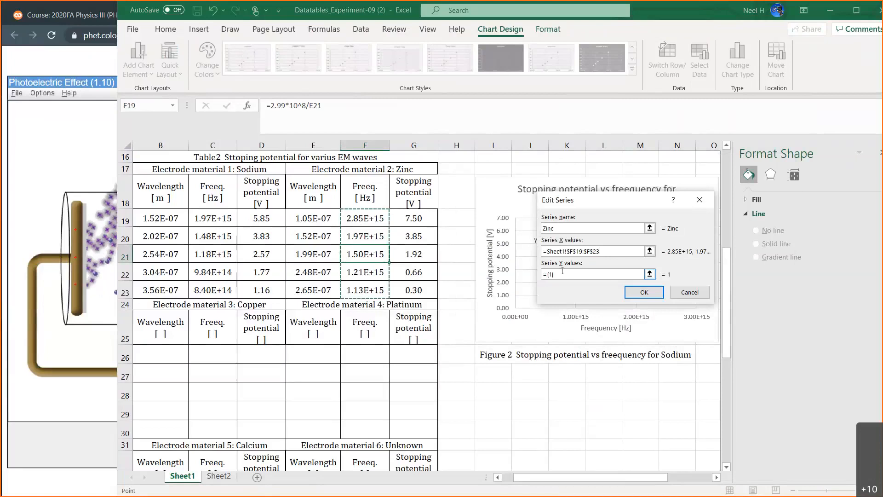
click(557, 277)
key(BackSpace)
key(BackSpace)
key(BackSpace)
key(BackSpace)
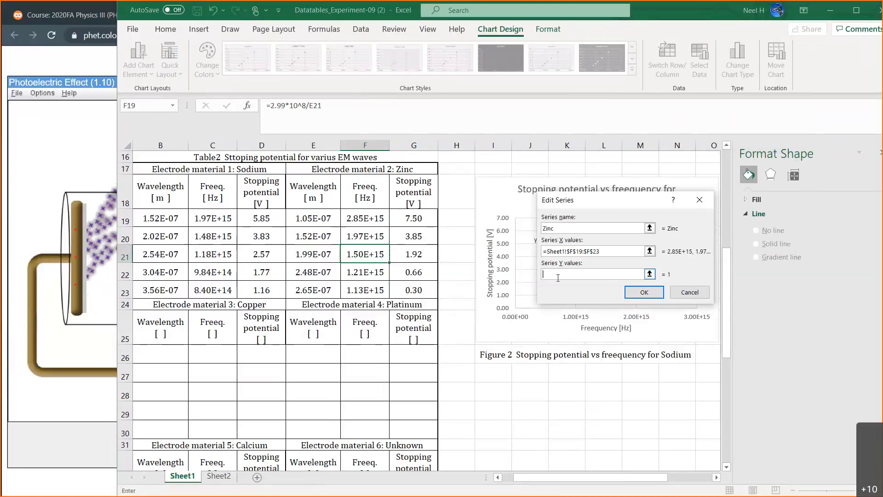
drag(419, 218, 419, 288)
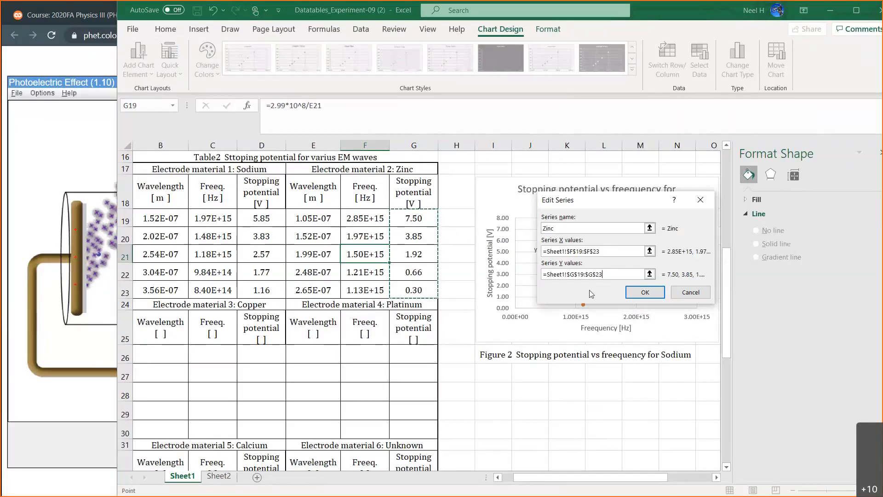
click(645, 292)
click(718, 329)
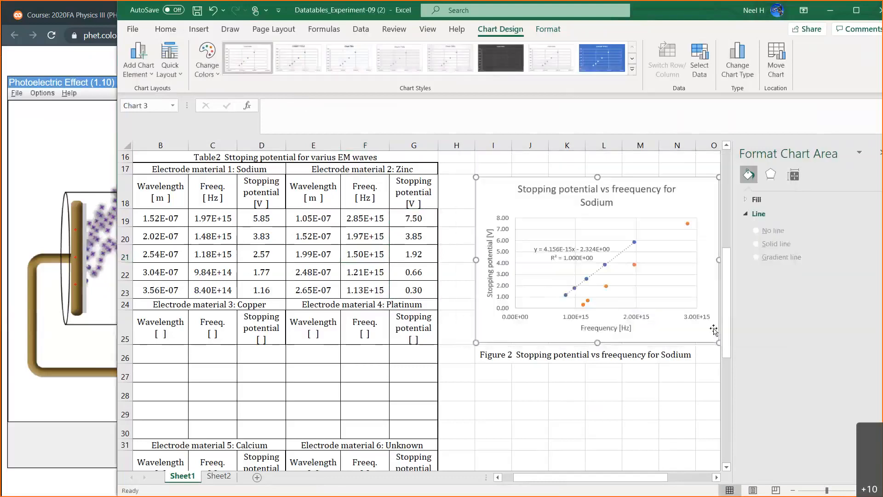
click(881, 153)
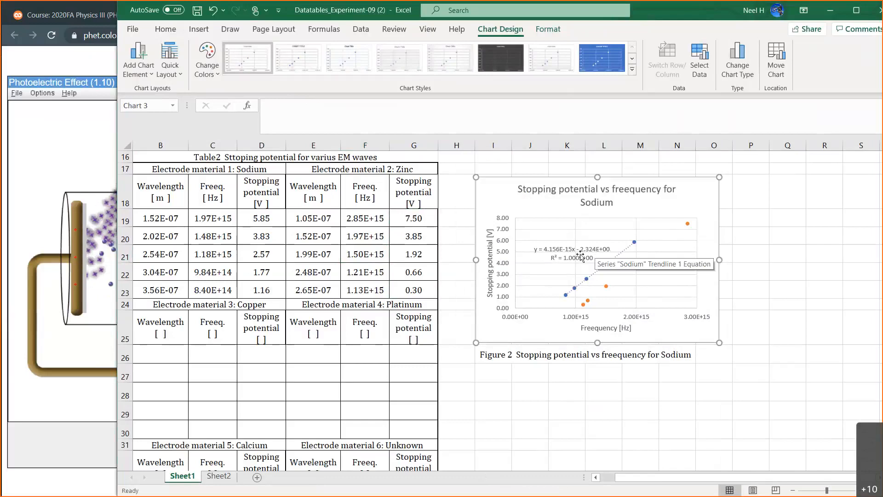
Shift the sodium trendline equation slightly away from its line and add a legend above the chart's plot area.
click(577, 256)
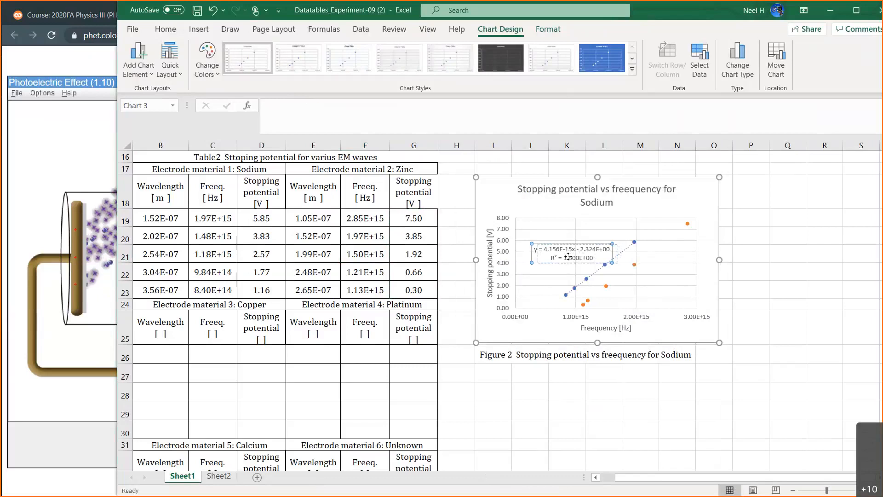
drag(568, 255, 558, 264)
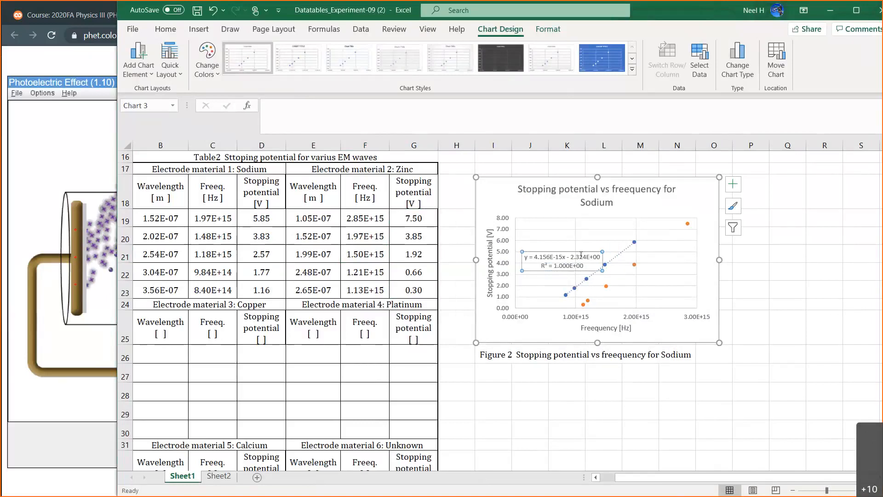
double_click(496, 190)
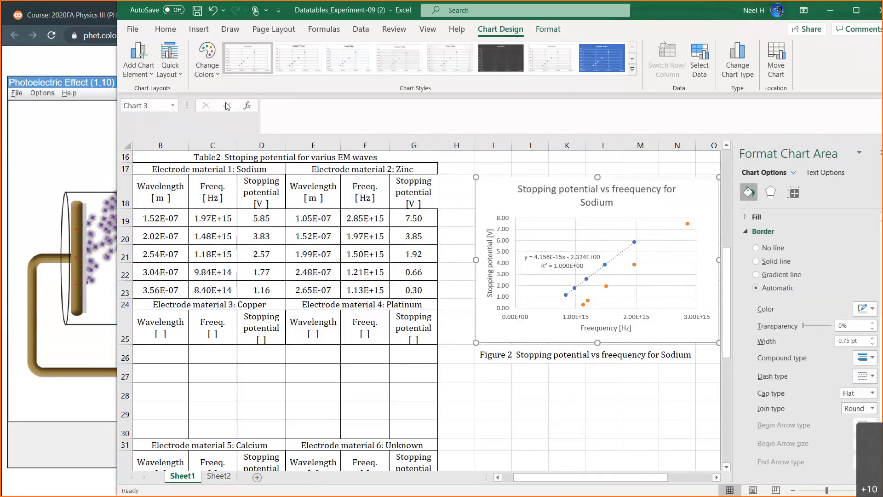
click(145, 73)
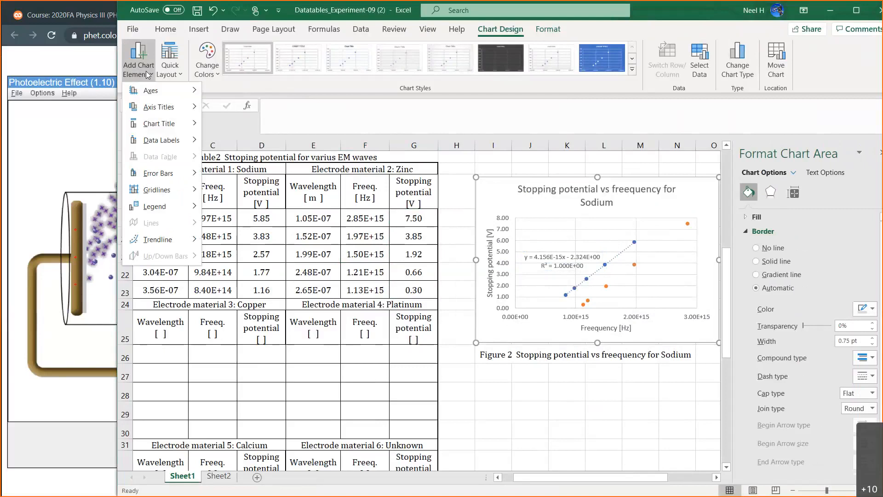
mouse_move(157, 209)
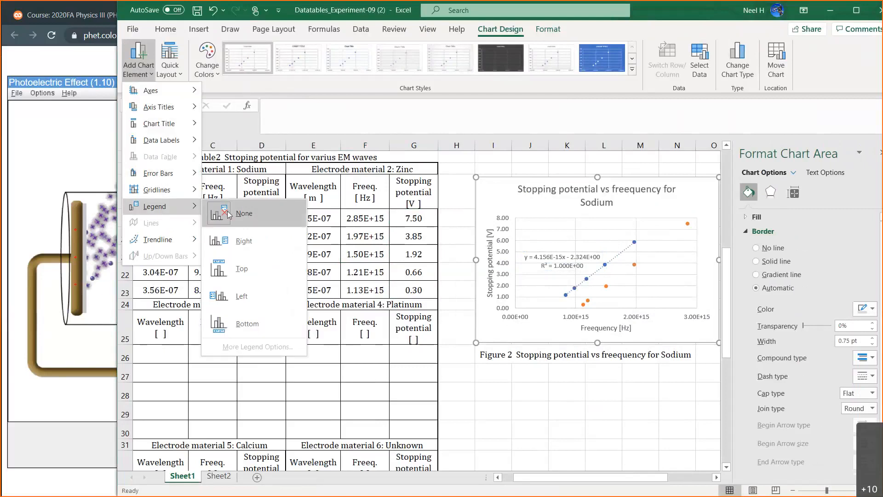
click(243, 266)
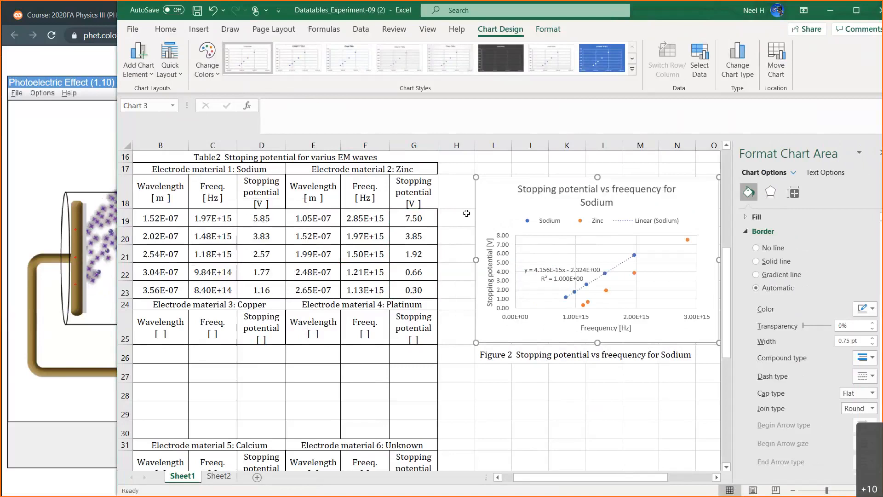
Add a linear trendline to the chart based on the Zinc series.
click(142, 71)
mouse_move(163, 239)
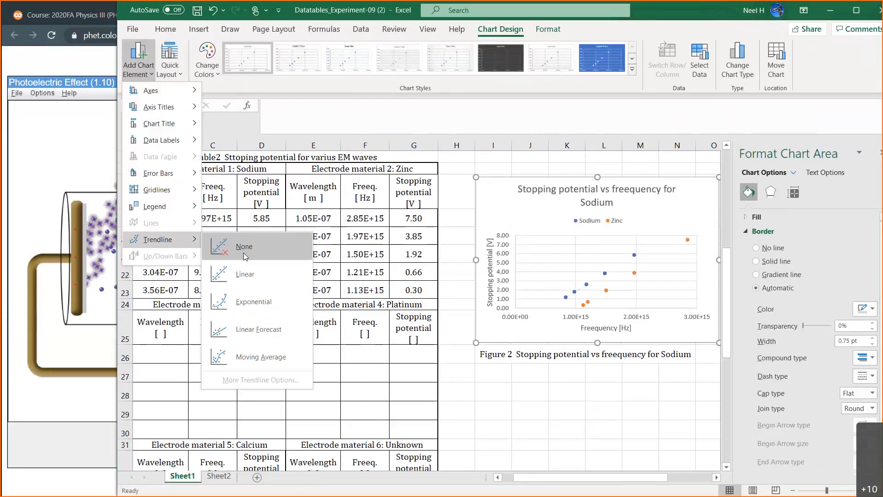
click(245, 274)
click(471, 238)
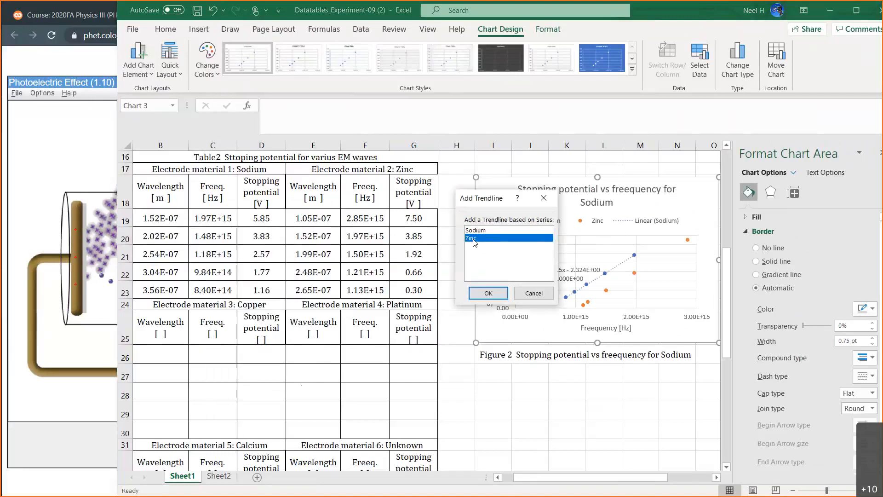
click(489, 295)
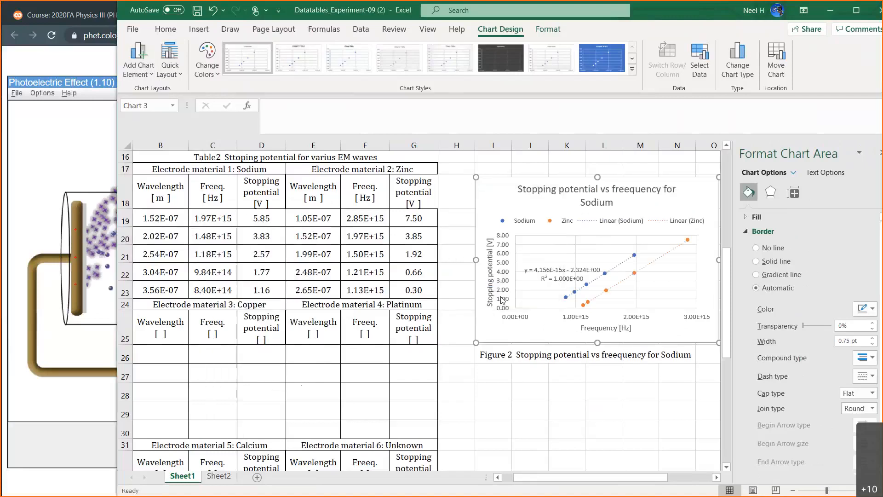
Display the equation and R-squared value for the zinc trendline on the chart.
click(668, 260)
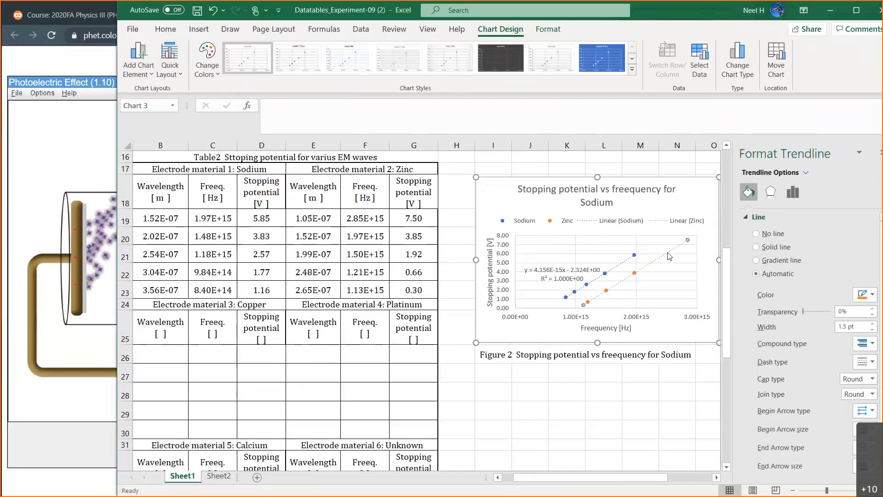
click(797, 193)
scroll(782, 322, down, 1)
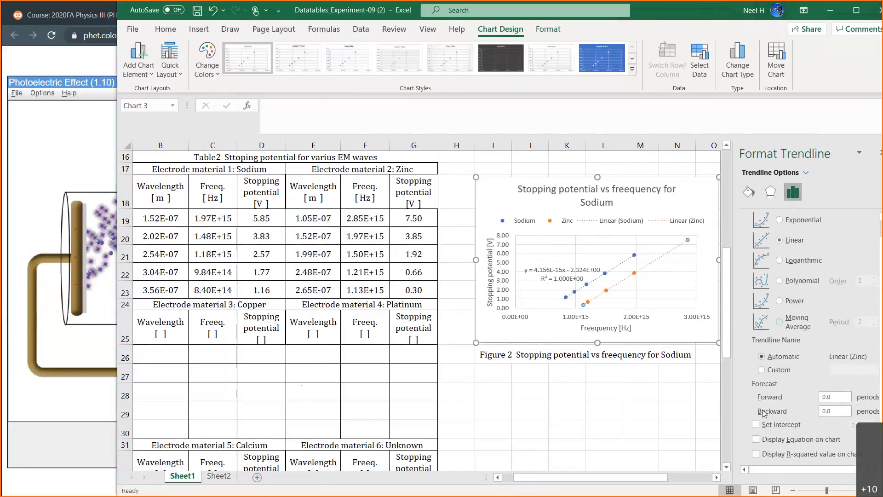
click(763, 439)
click(764, 454)
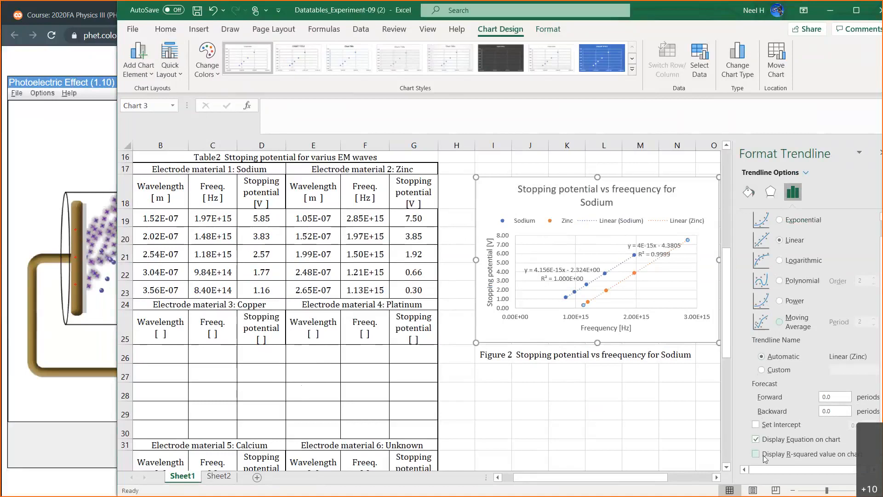
Move the zinc trendline equation below its line and enlarge the chart slightly to make it wider.
drag(656, 251, 668, 276)
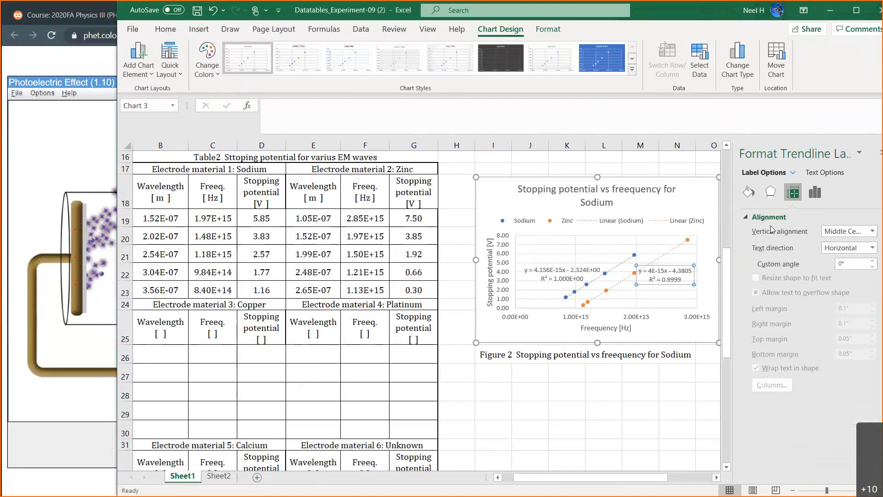
click(880, 153)
drag(719, 342, 738, 345)
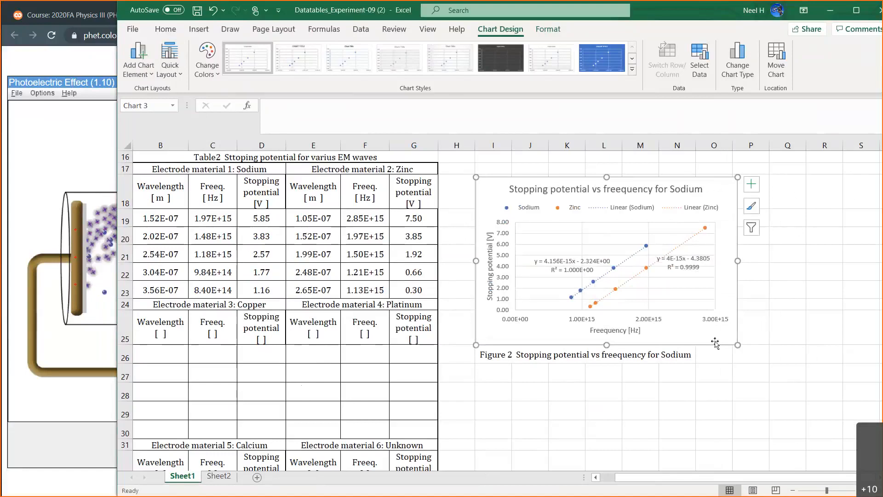
Move the chart slightly closer to the data tables and lower the zinc trendline equation a little.
mouse_move(715, 184)
mouse_down()
mouse_move(688, 184)
mouse_move(701, 184)
mouse_up()
click(672, 267)
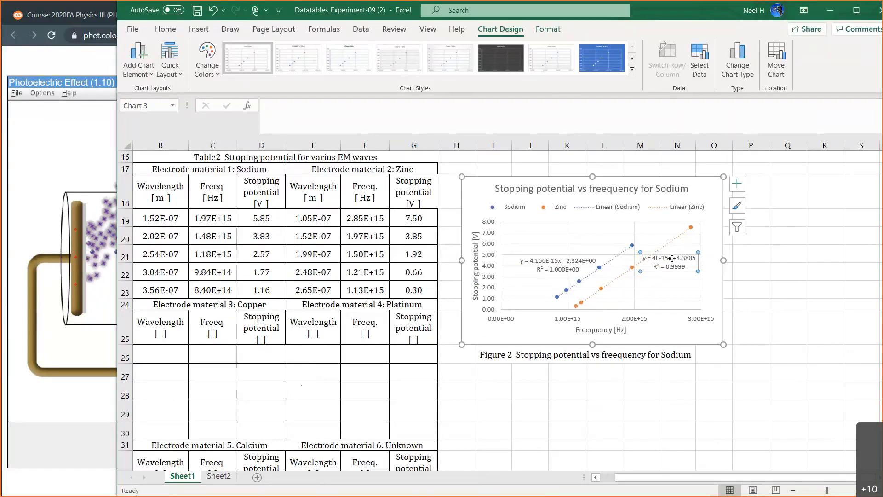
drag(671, 267, 671, 267)
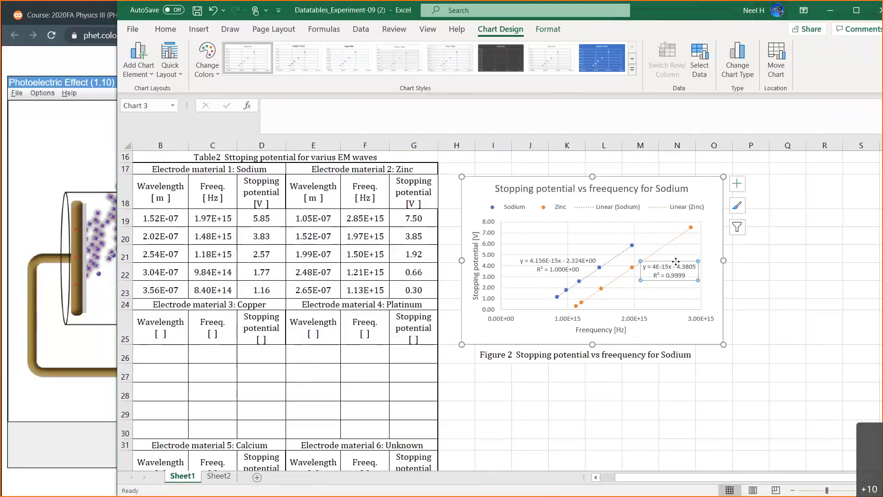
Format the zinc trendline equation in scientific notation with 3 decimal places and move it further below its line.
double_click(667, 260)
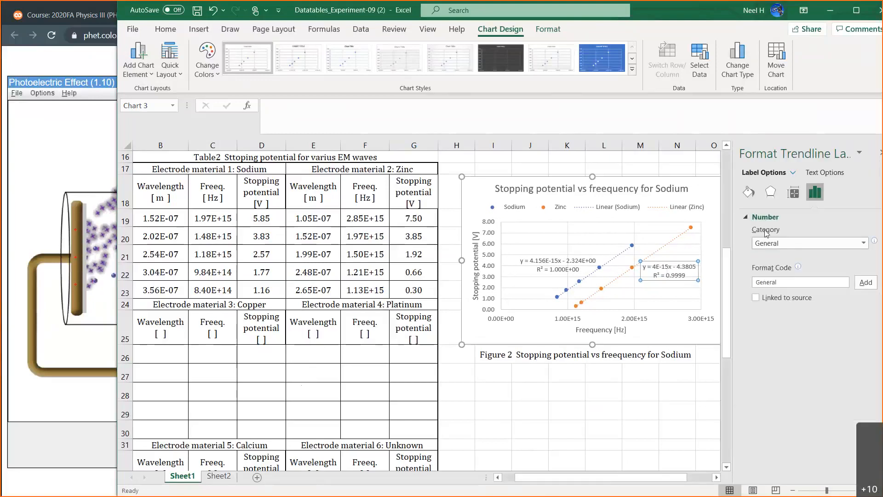
click(802, 247)
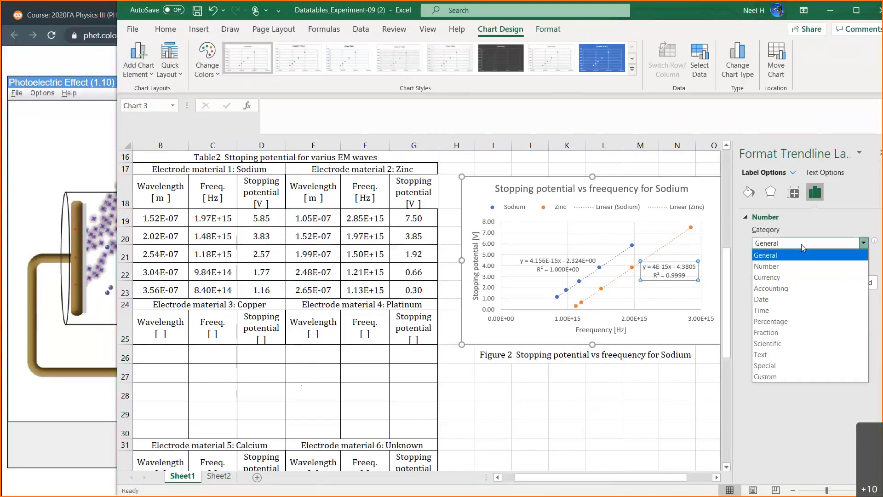
click(785, 314)
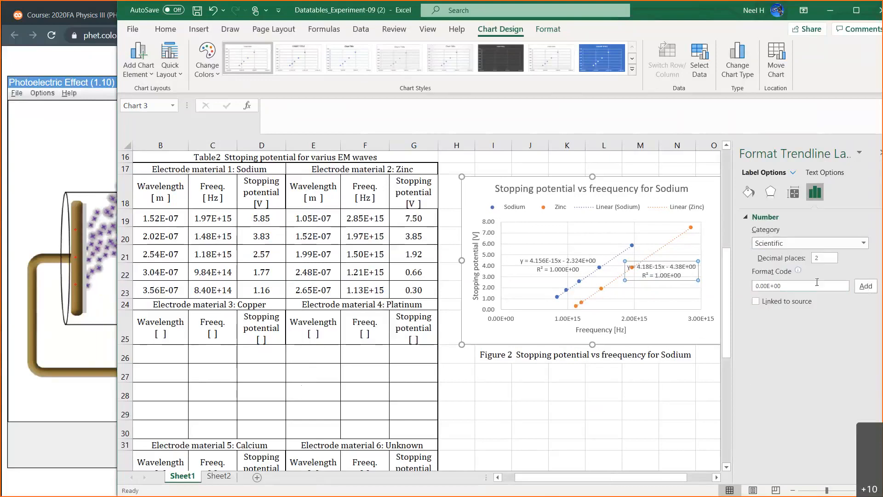
click(825, 257)
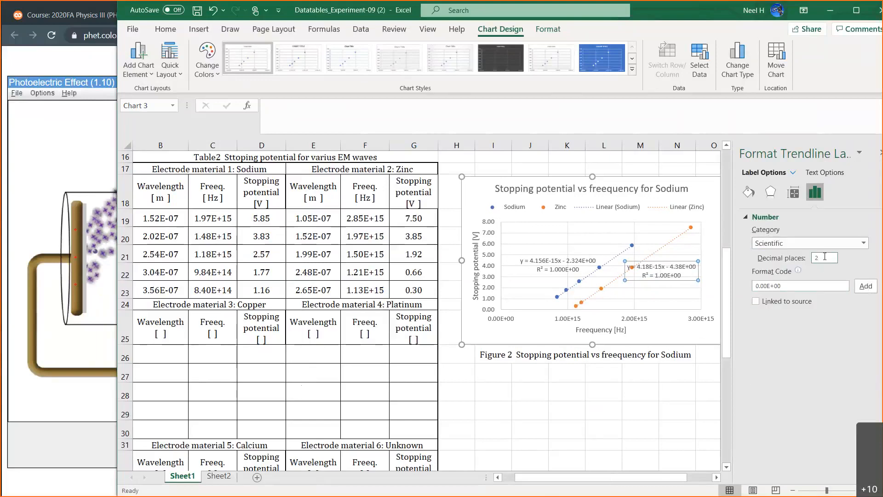
key(BackSpace)
text(3)
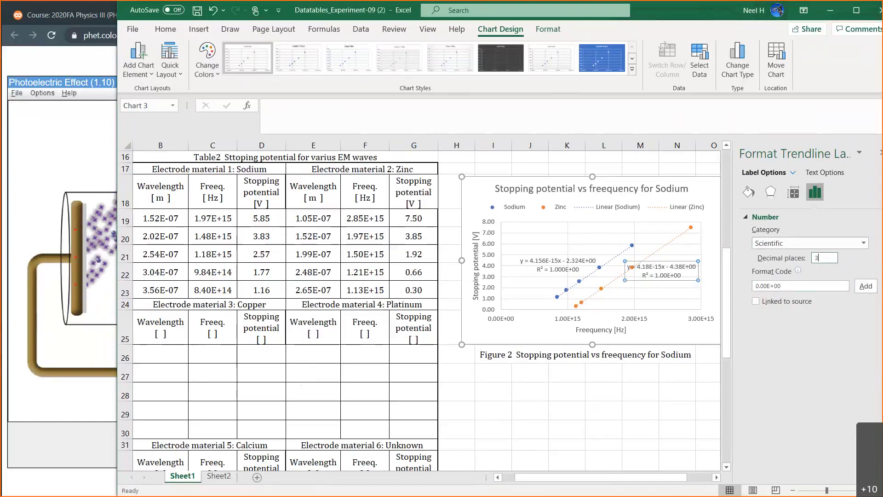
drag(680, 281, 681, 292)
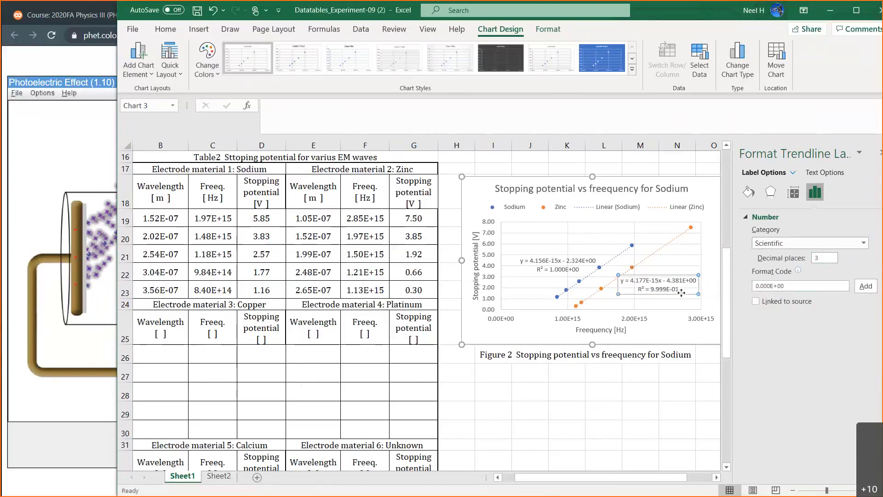
click(643, 413)
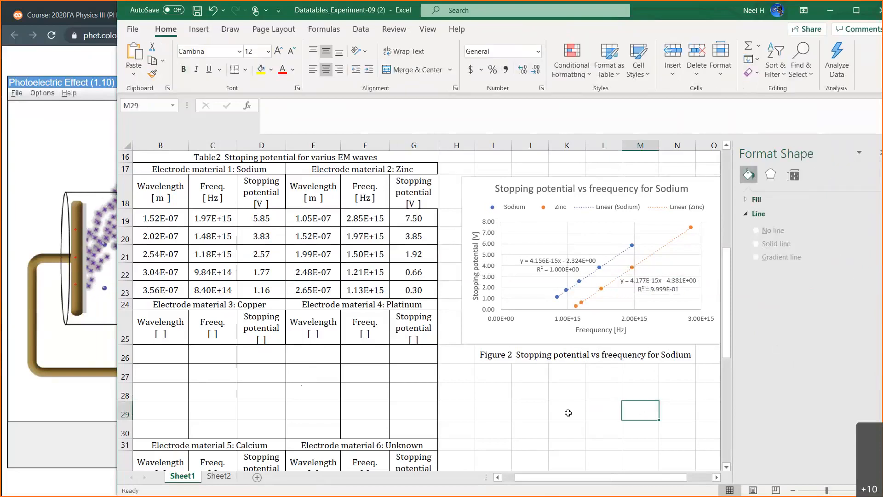
Enter =4.177*10^-15 as zinc's graph slope in cell C44 of Table 3.
scroll(568, 413, down, 7)
click(209, 290)
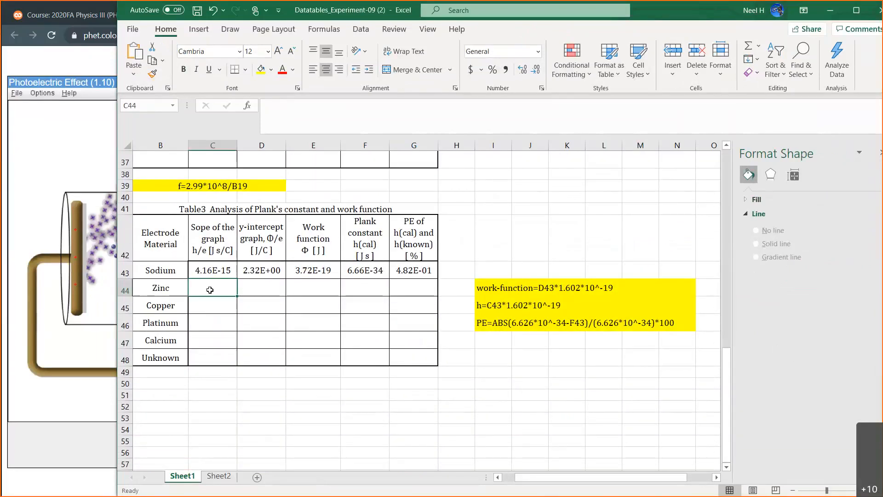
text(=)
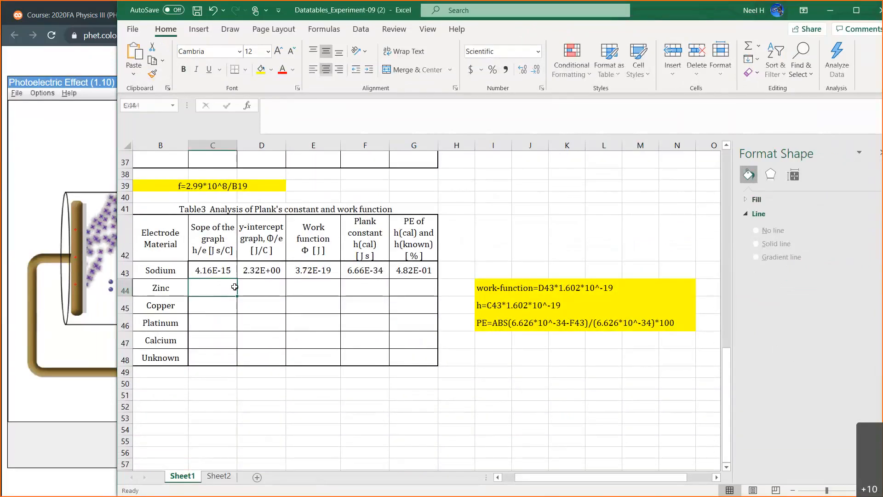
text(4.177)
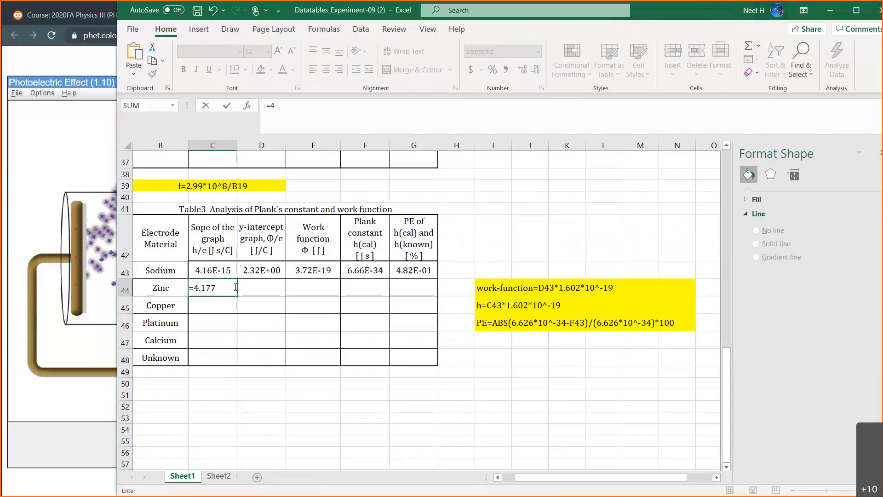
text(*)
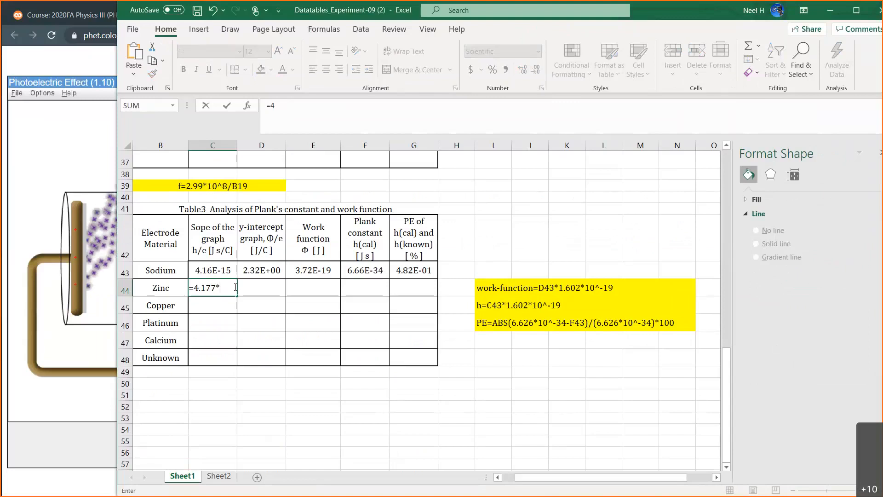
text(1-^-15)
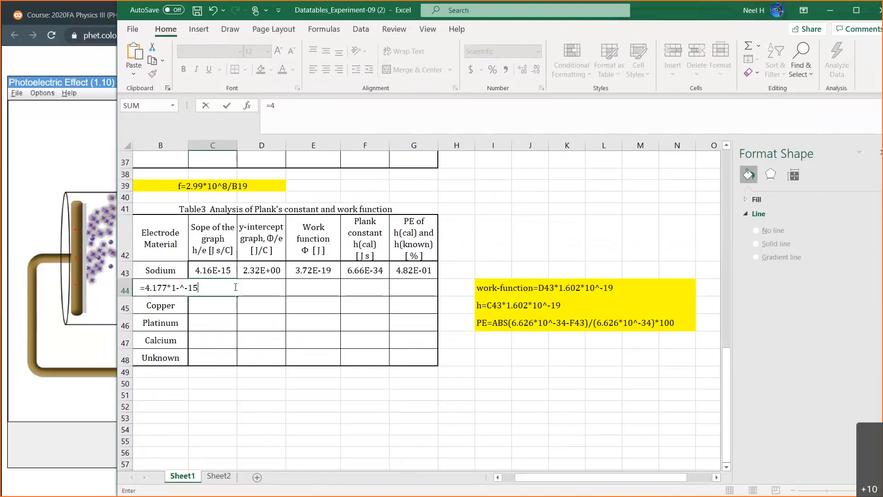
key(Return)
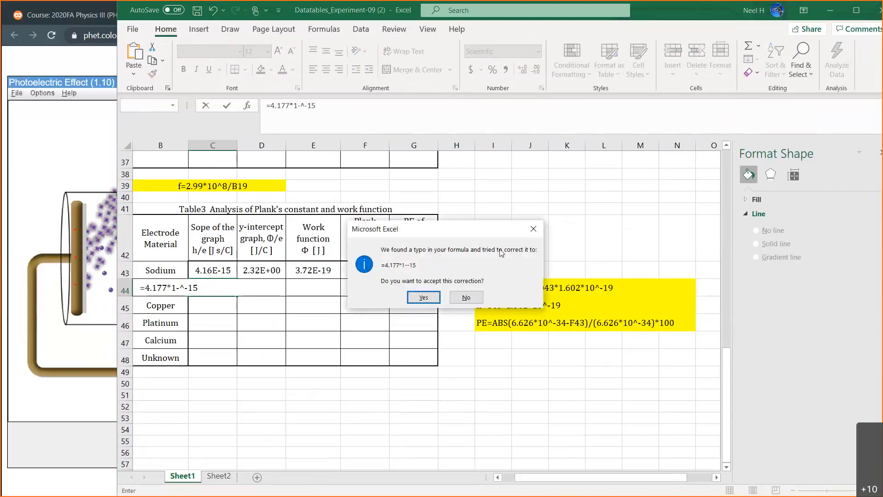
click(533, 229)
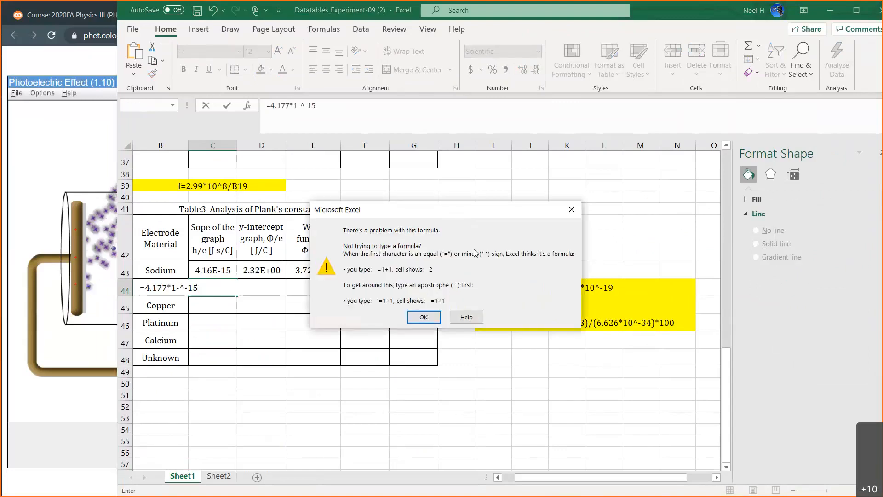
click(571, 210)
click(177, 288)
key(BackSpace)
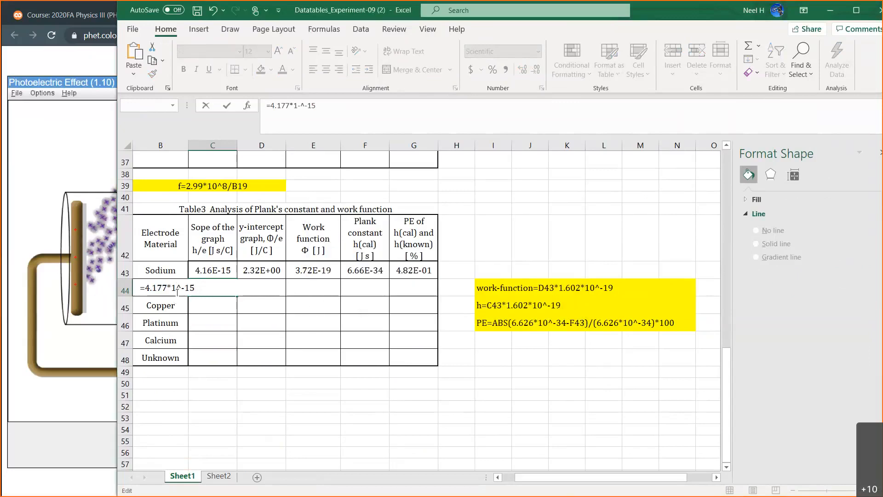
text(0)
key(Return)
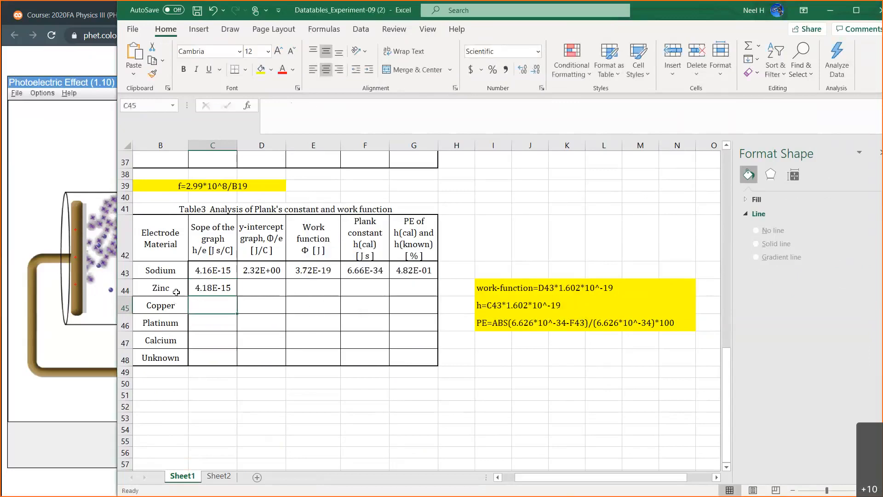
Enter 4.38 as zinc's y-intercept in cell D44 of Table 3, based on the trendline equation.
scroll(559, 218, up, 2)
scroll(558, 219, up, 5)
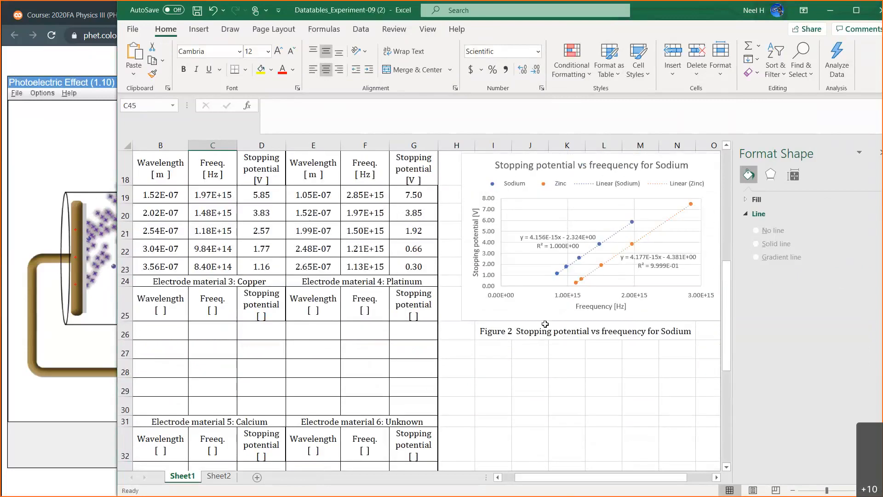
scroll(545, 324, down, 5)
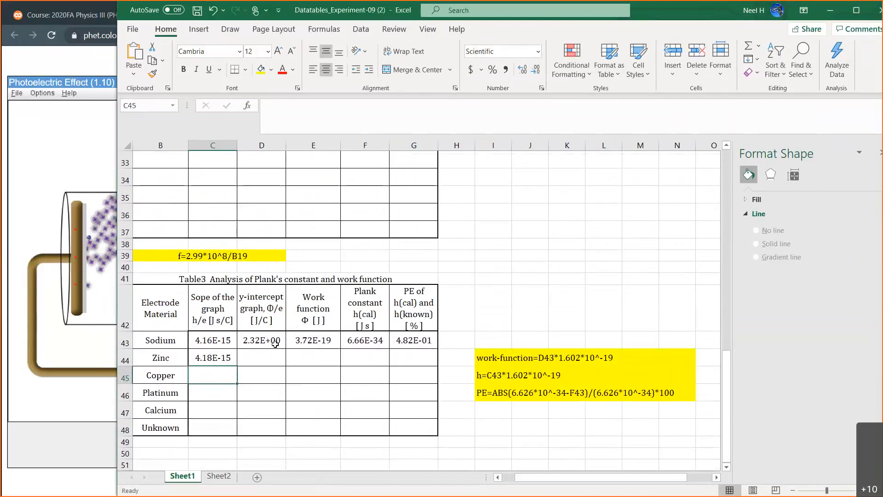
click(267, 357)
scroll(472, 337, up, 7)
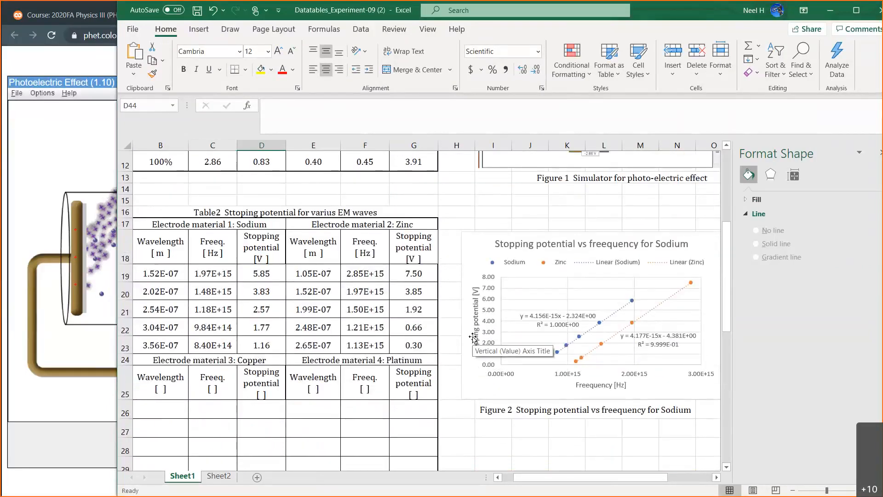
scroll(472, 336, down, 6)
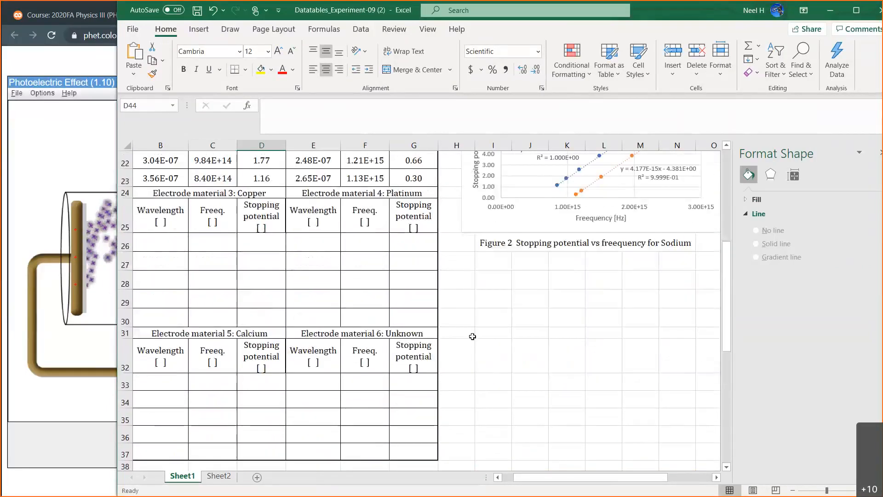
scroll(473, 336, down, 2)
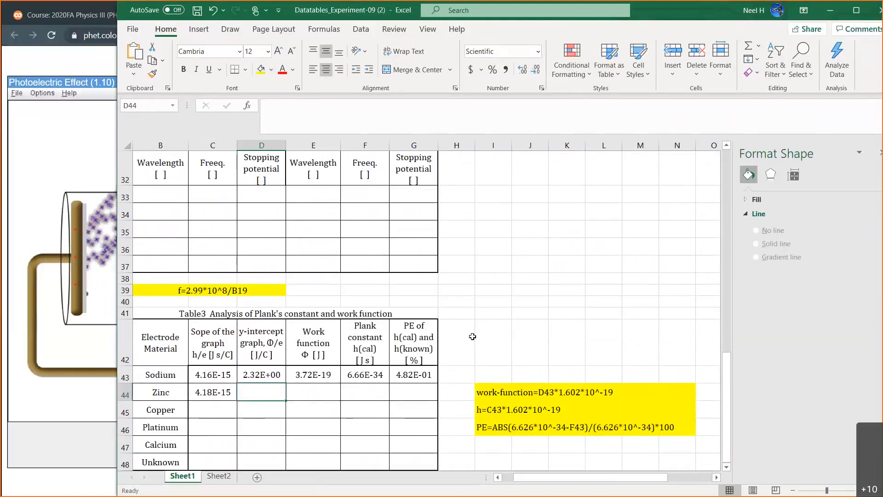
text(4.38)
key(Return)
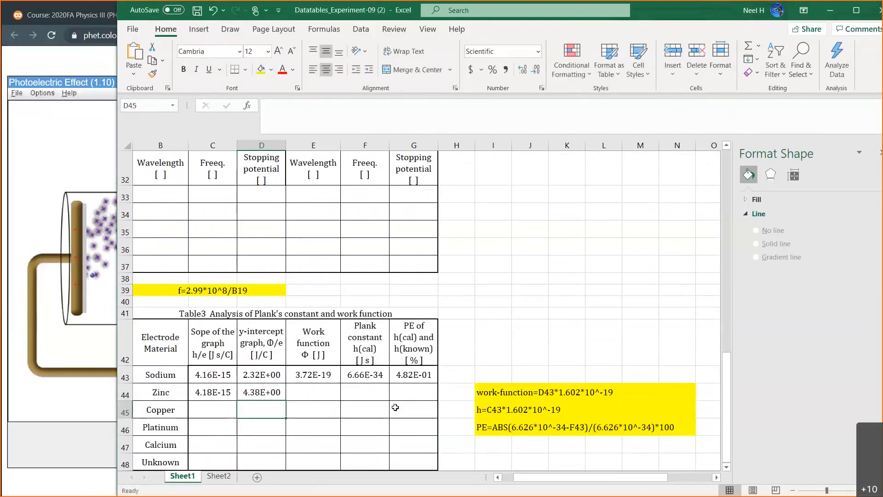
Fill sodium's work function, Planck constant and percent error formulas from E43:G43 down into the zinc row, and check the formula in F44.
drag(324, 376, 410, 396)
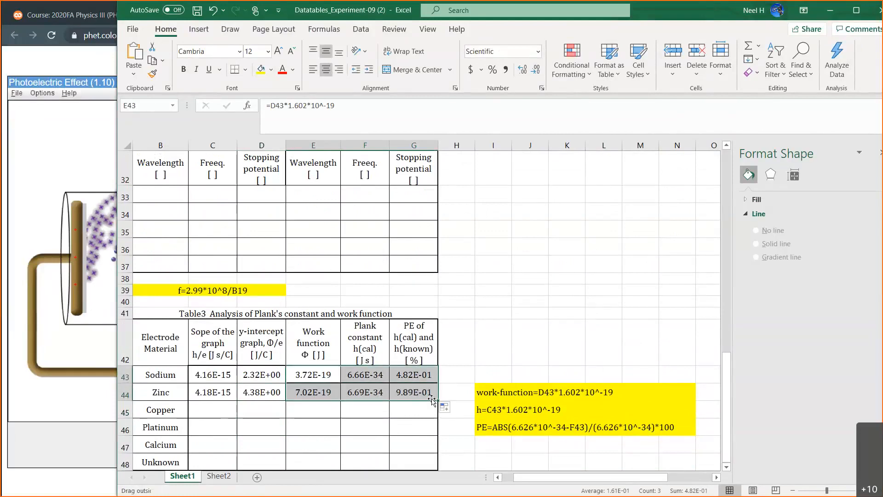
click(367, 392)
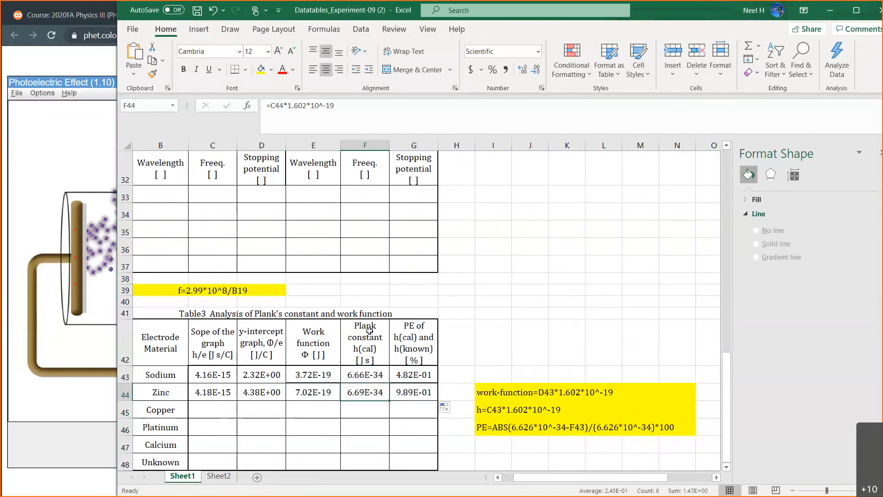
click(369, 369)
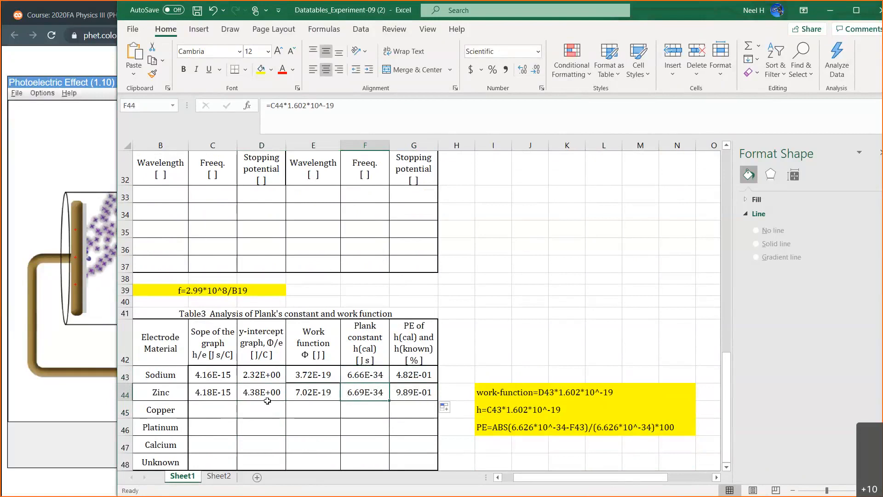
scroll(267, 400, down, 2)
scroll(267, 401, up, 2)
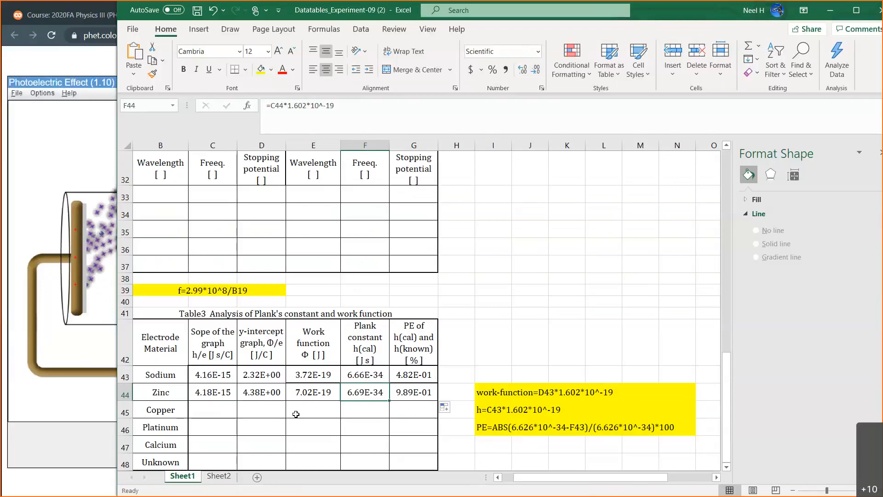
scroll(296, 414, up, 5)
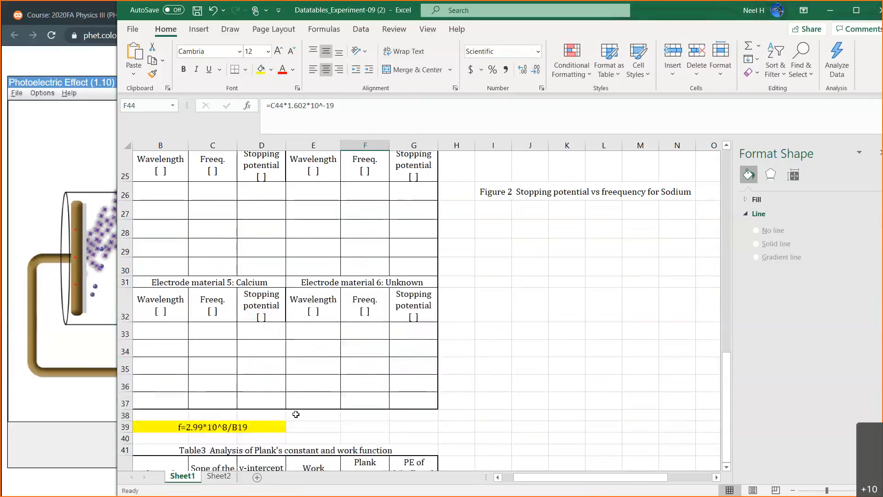
scroll(295, 414, up, 2)
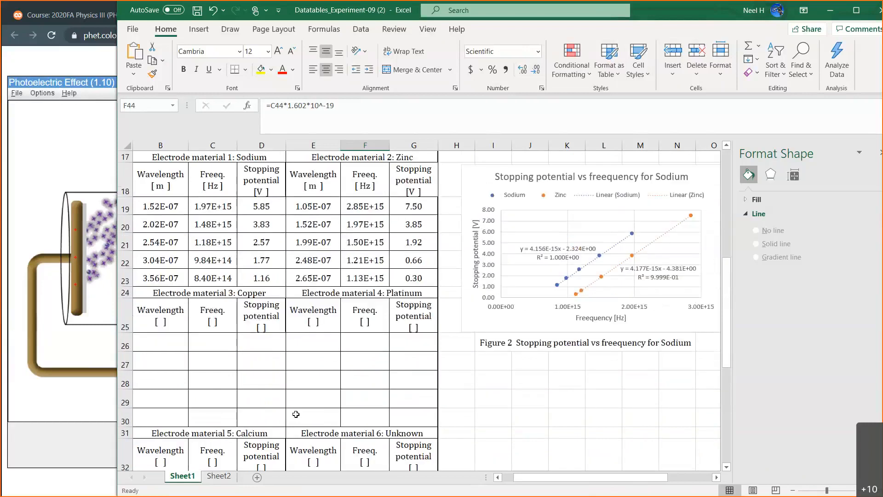
scroll(296, 414, down, 3)
scroll(294, 413, up, 1)
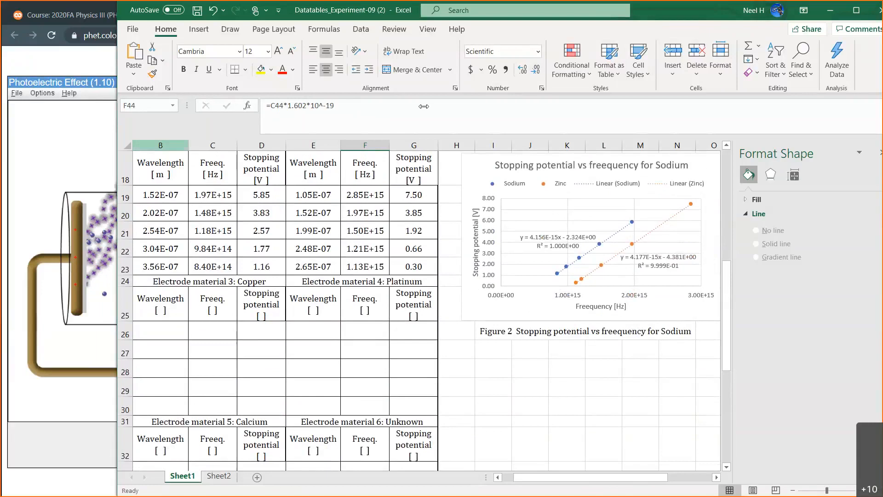
Narrow the Excel window to uncover the PhET simulation's target and graph settings, and switch to the simulation.
drag(454, 101, 456, 102)
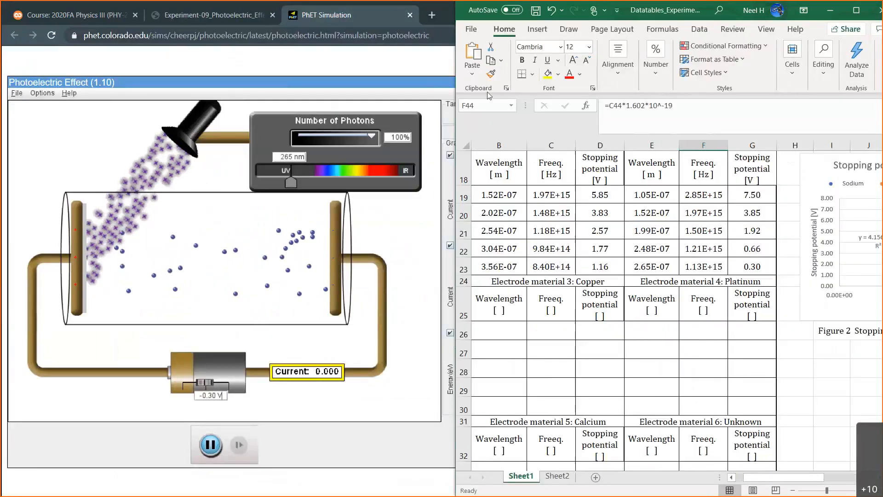
drag(456, 128, 539, 126)
click(495, 171)
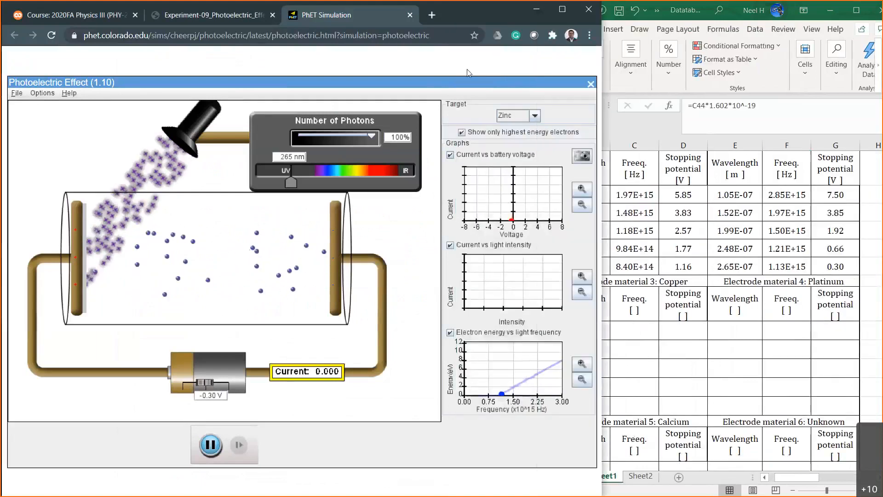
Change the simulation's target material to Copper and set the light wavelength to 100 nm.
drag(291, 183, 316, 182)
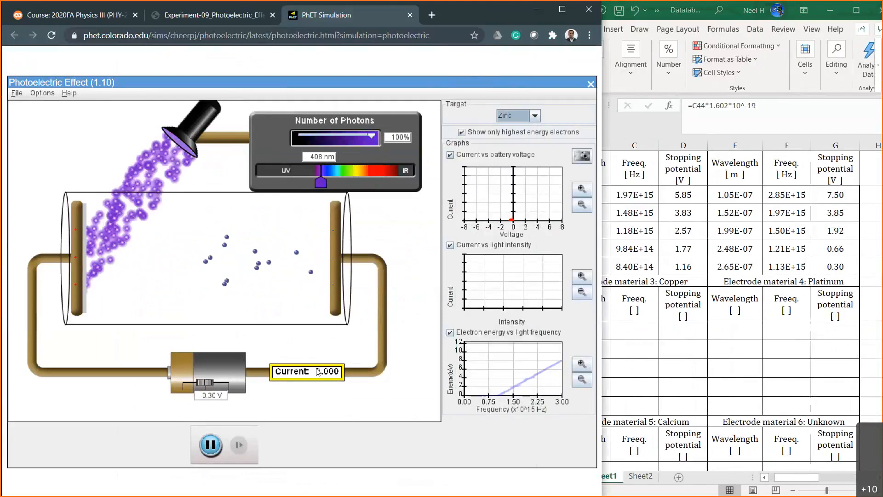
click(534, 115)
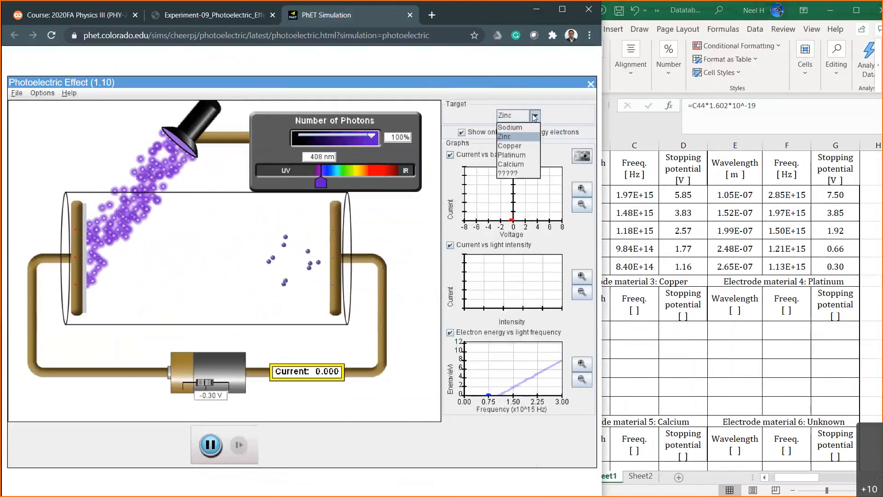
click(511, 145)
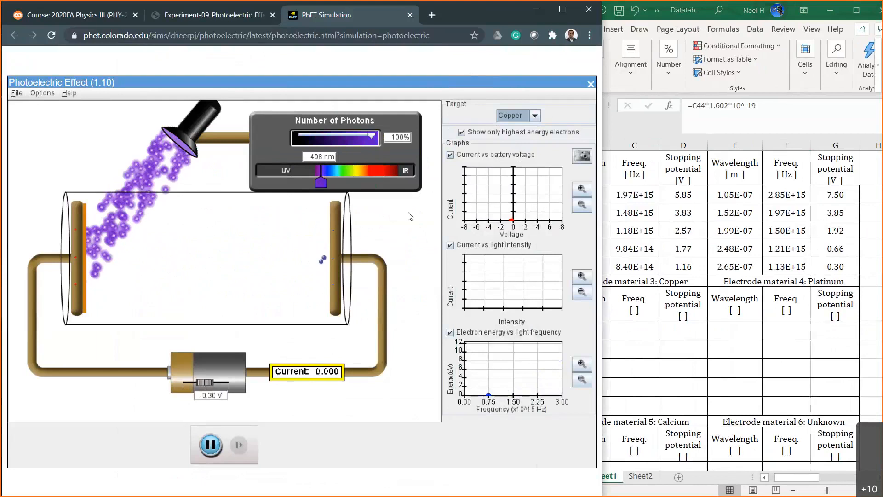
mouse_move(320, 183)
mouse_down()
mouse_move(374, 184)
mouse_move(321, 178)
mouse_up()
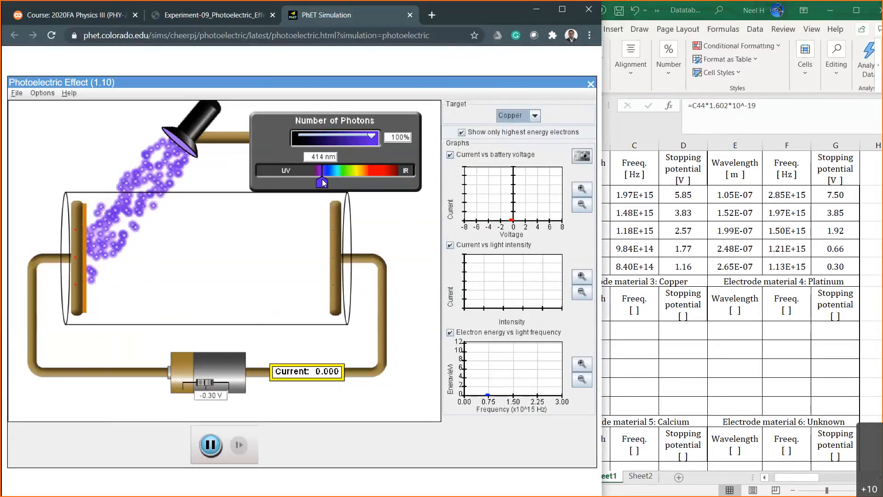
drag(322, 178, 241, 181)
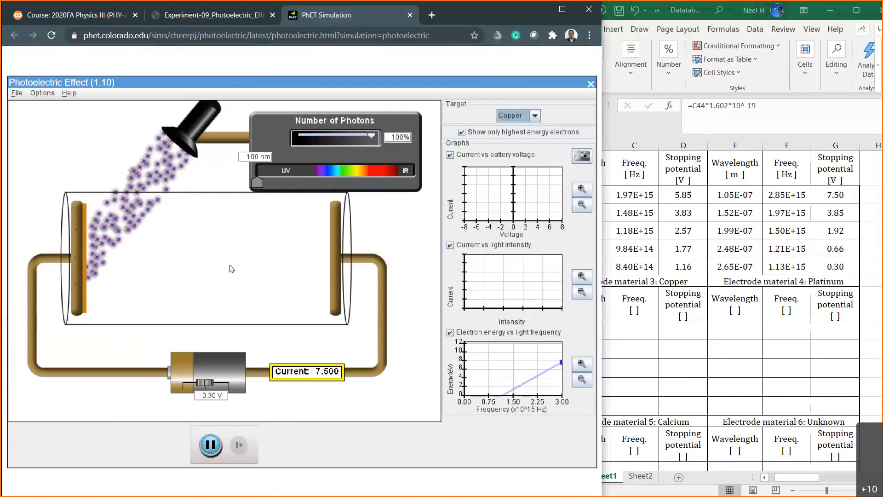
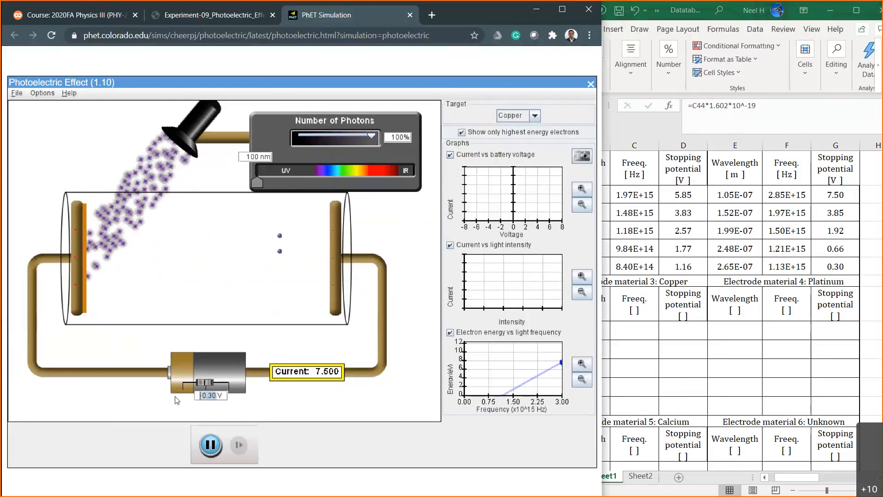
Set the battery voltage to -8 V in the simulation.
text(-8)
key(Return)
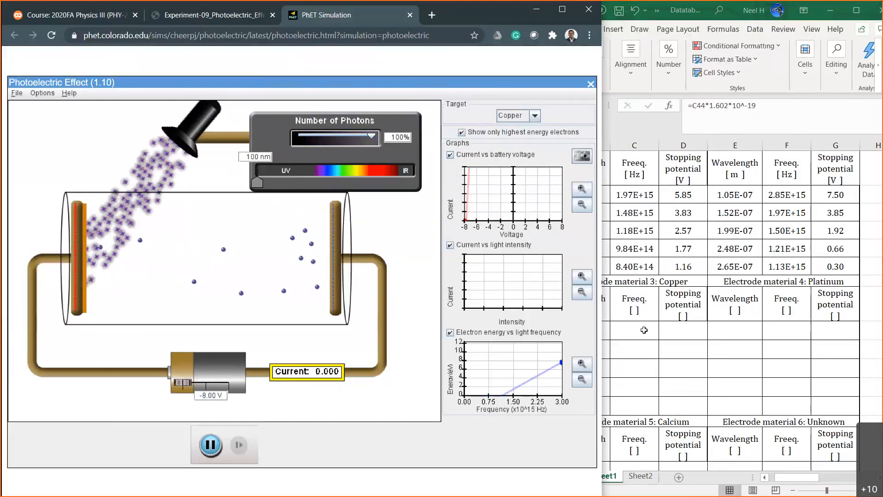
Copy the header cells with units from B18:D18 to the Copper headers in B25:D25 and extend them across the Platinum headers in E25:G25.
click(614, 329)
click(595, 328)
drag(583, 173, 671, 170)
key(ctrl+c)
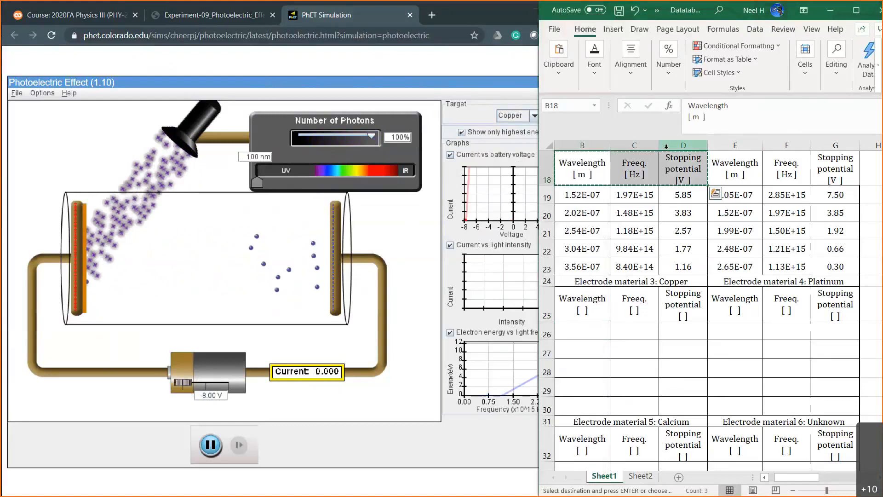
drag(589, 304, 687, 310)
key(ctrl+v)
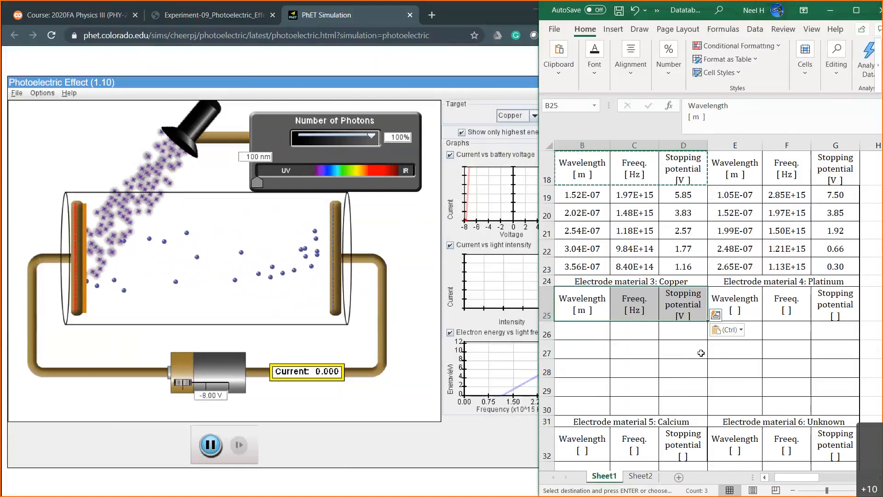
drag(708, 320, 857, 322)
Enter the first copper wavelength in cell B26 as =100*10^-9.
click(590, 326)
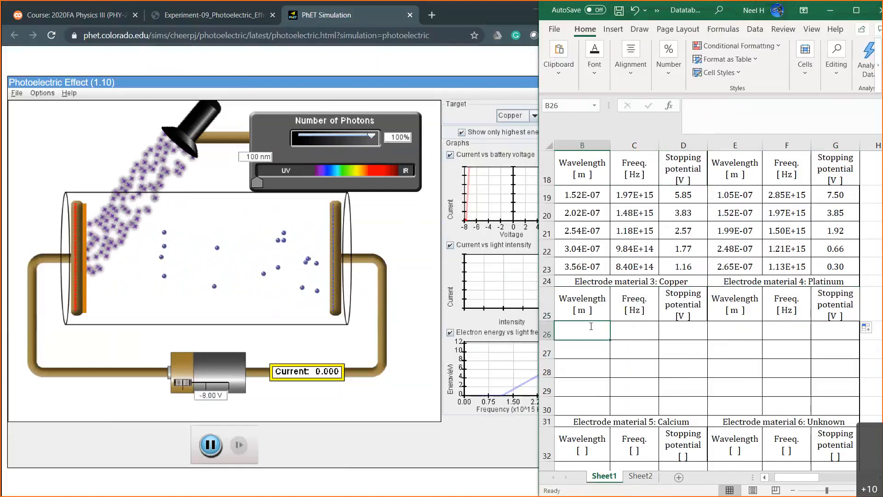
text(=100*)
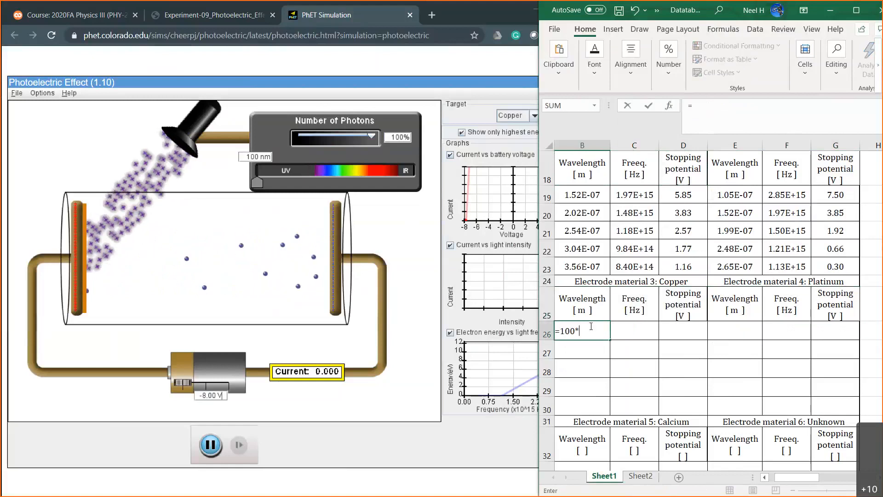
text(10^-9)
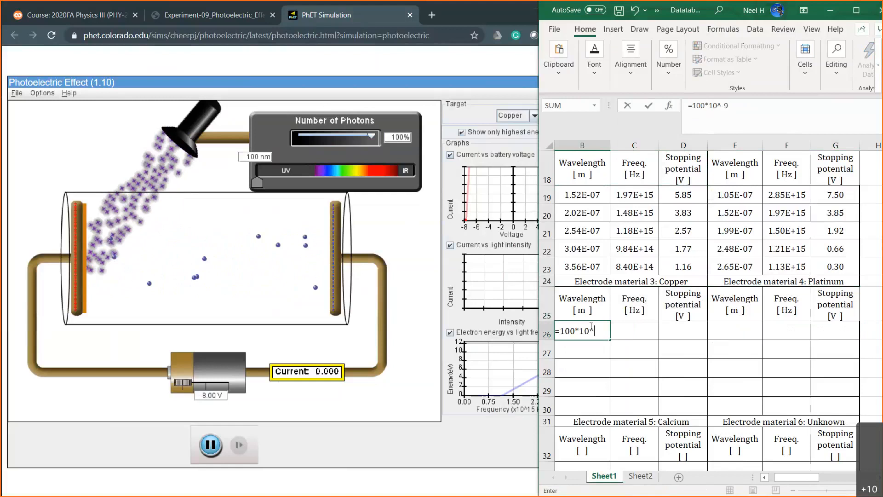
key(Return)
key(Up)
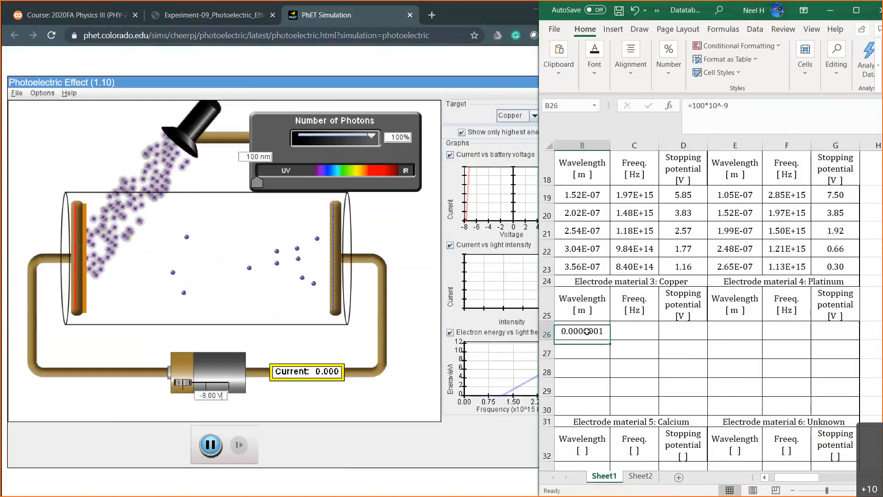
Format the copper wavelength and frequency cells B26:C30 as Scientific with 2 decimal places.
drag(607, 338, 635, 406)
right_click(635, 404)
click(677, 345)
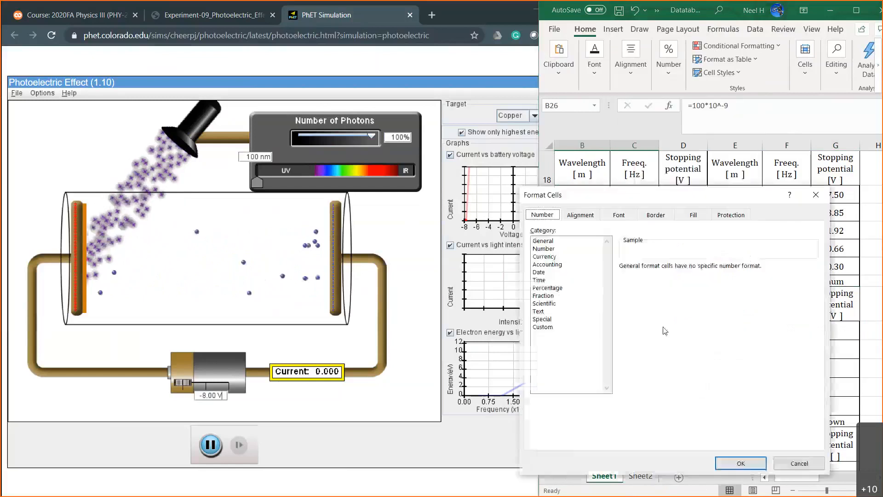
click(555, 303)
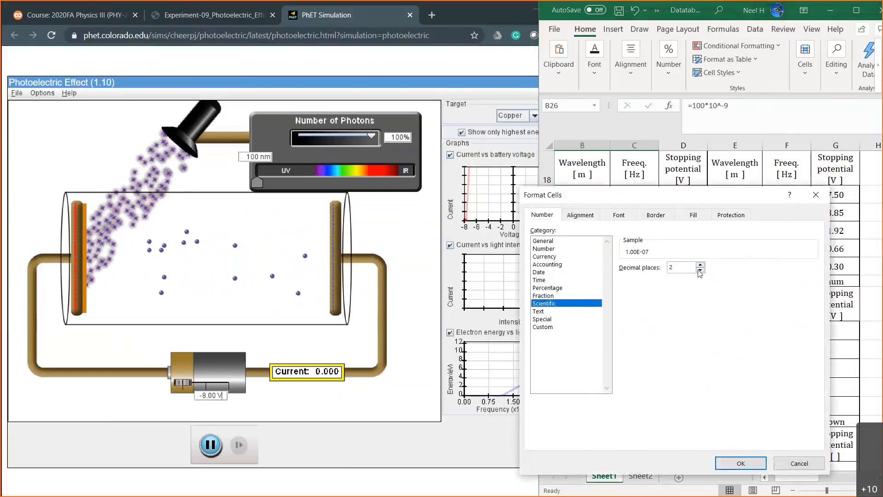
click(730, 465)
Format the platinum wavelength and frequency cells E26:F30 as Scientific with 2 decimal places.
drag(732, 331, 784, 407)
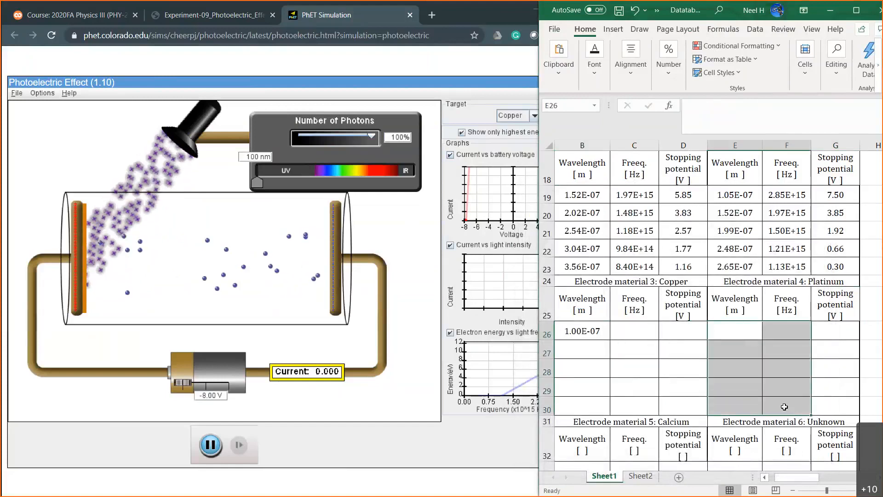
right_click(784, 407)
click(759, 346)
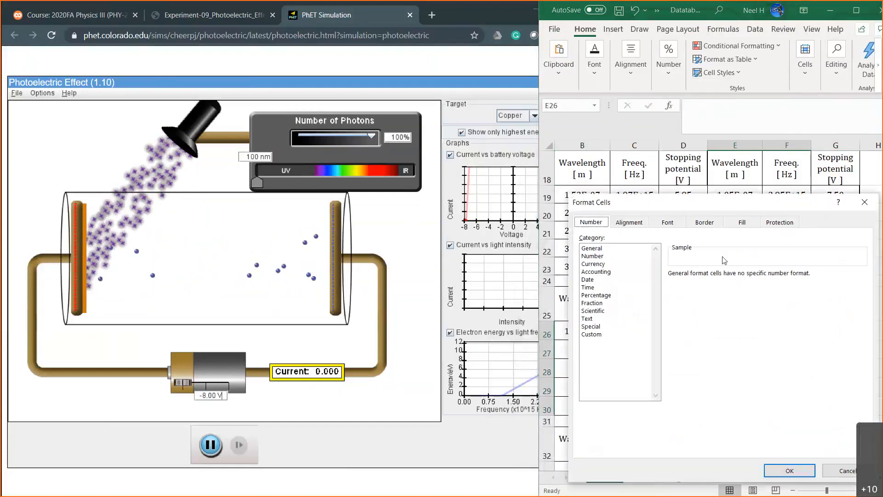
click(616, 310)
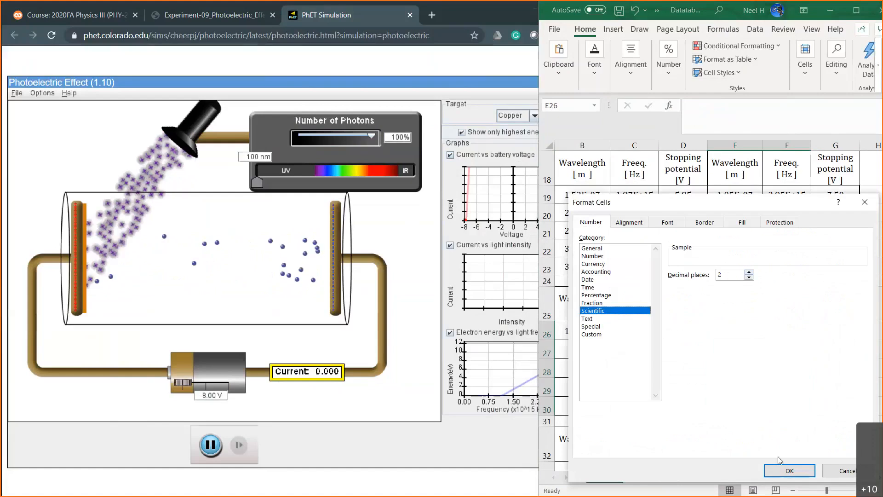
click(789, 470)
click(731, 370)
scroll(731, 370, down, 2)
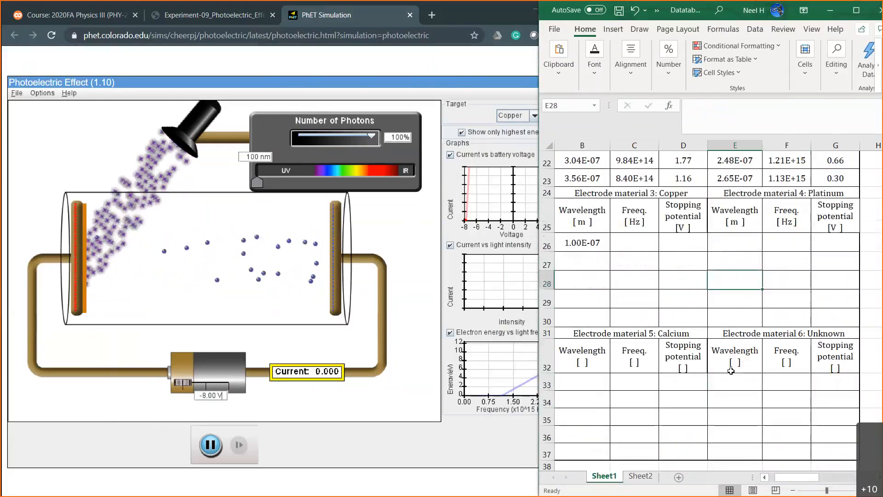
In the simulation, test the copper target's current at battery voltages of -7, -7.5 and -7.8 V.
click(216, 398)
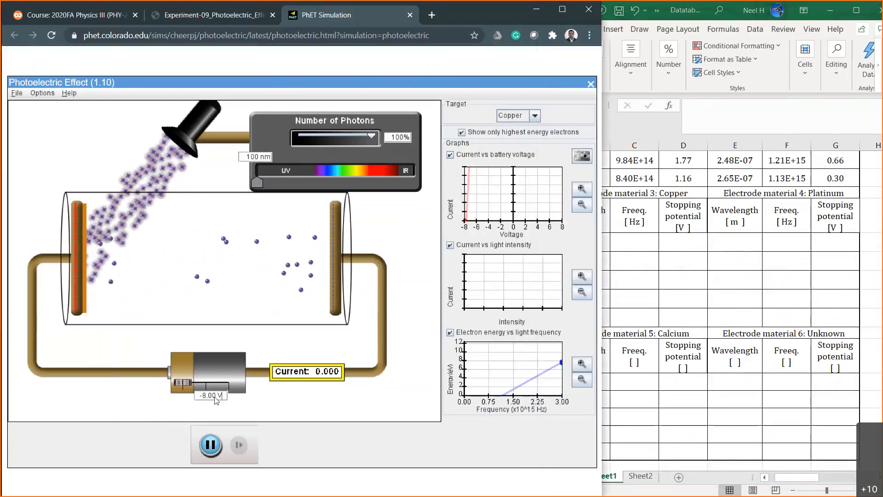
drag(216, 399, 206, 398)
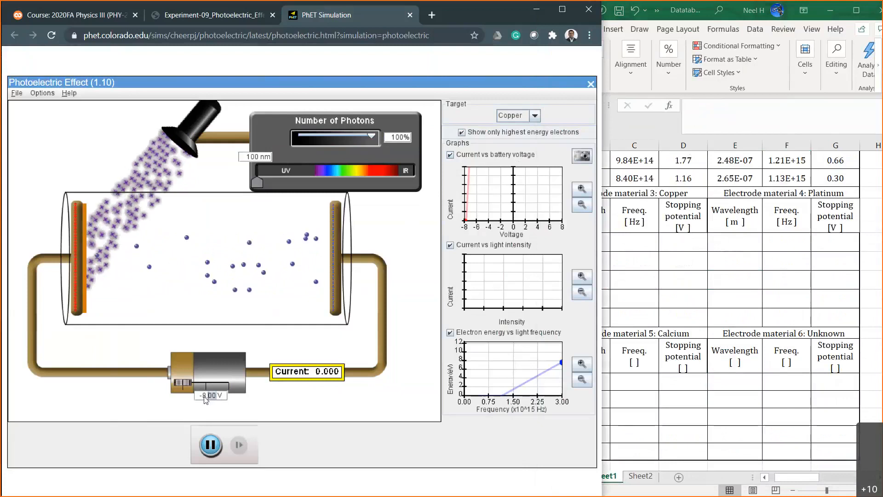
text(7)
key(Return)
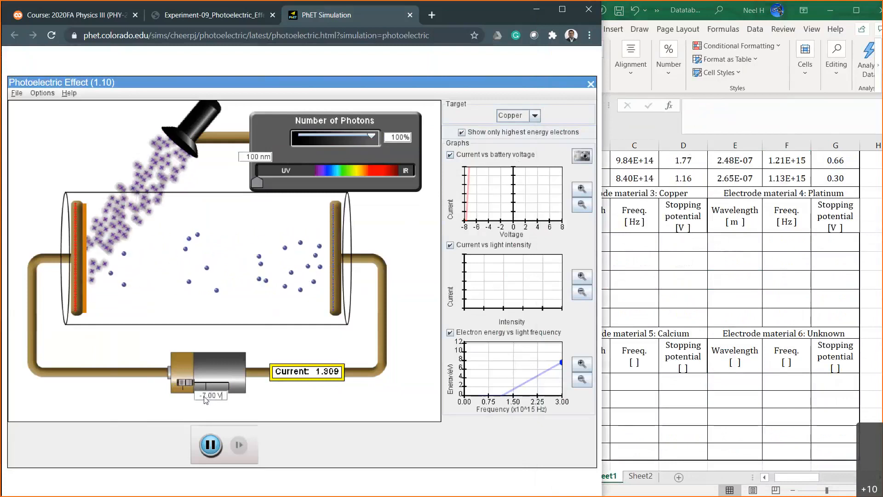
key(Left)
key(Left)
key(Left)
key(BackSpace)
text(5)
key(Return)
key(BackSpace)
key(BackSpace)
key(BackSpace)
key(BackSpace)
text(8)
key(Return)
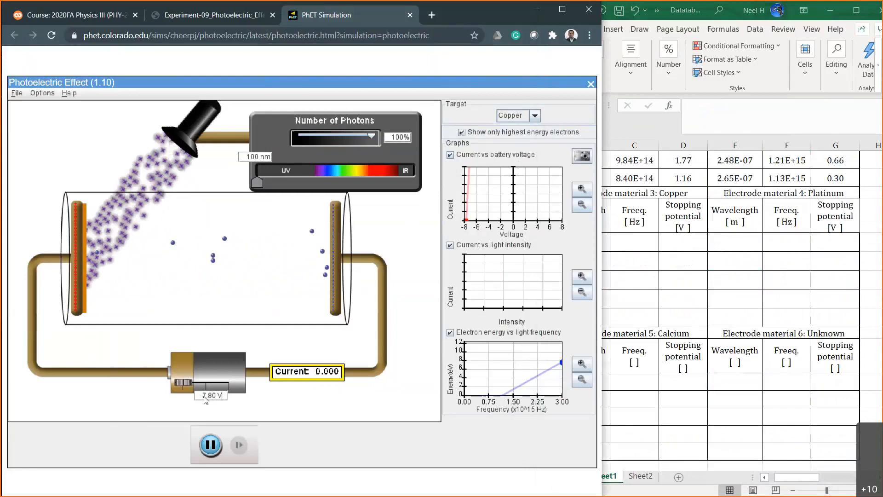
Test the current at battery voltages of -7.6 and -7.7 V to narrow down the stopping potential.
key(Left)
key(Left)
key(Left)
key(BackSpace)
text(6)
key(Return)
key(BackSpace)
text(7)
key(Return)
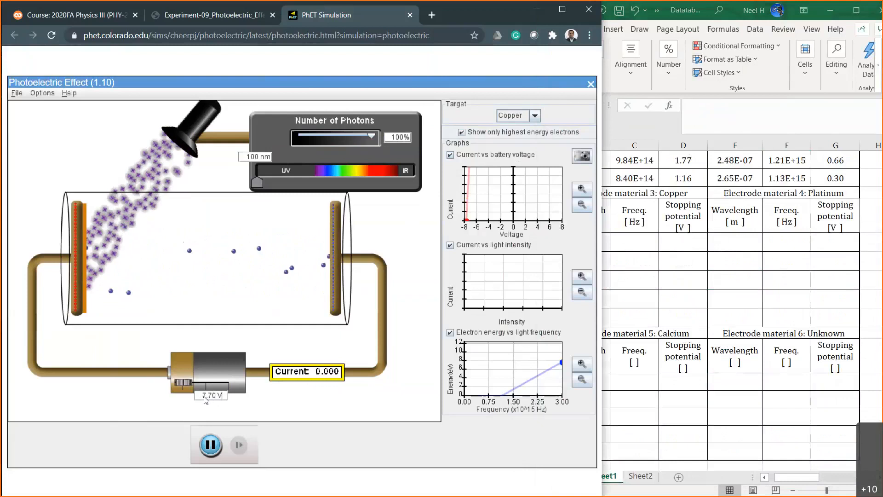
Check the current at battery voltages of -7.65 and -7.69 V.
key(BackSpace)
key(BackSpace)
text(65)
key(Return)
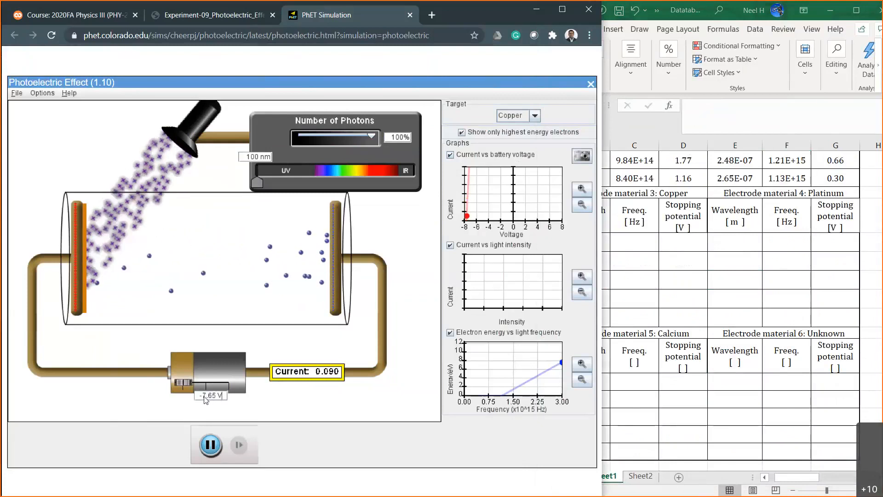
key(BackSpace)
text(7)
key(BackSpace)
text(9)
key(Return)
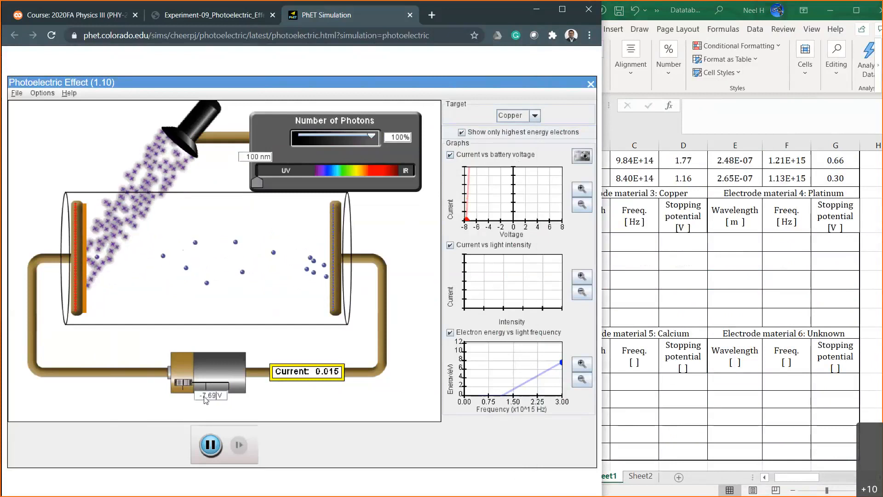
Set the battery voltage to -7.70 V.
key(BackSpace)
key(BackSpace)
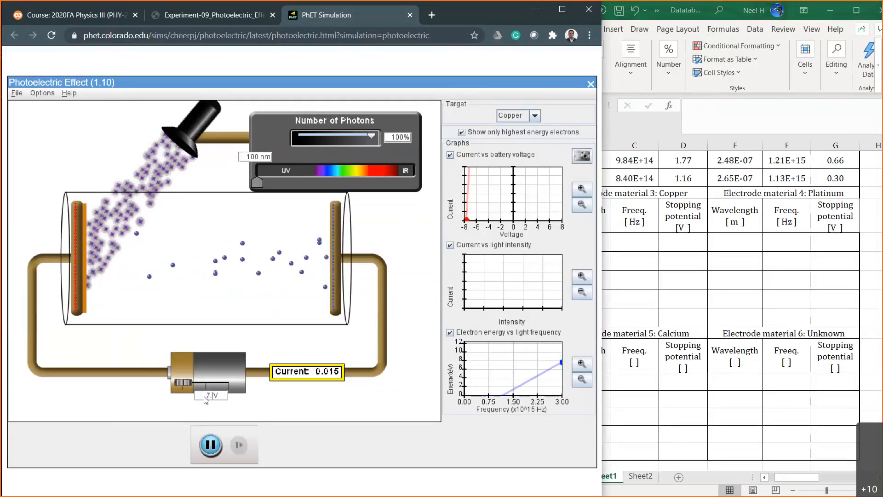
text(70)
key(Return)
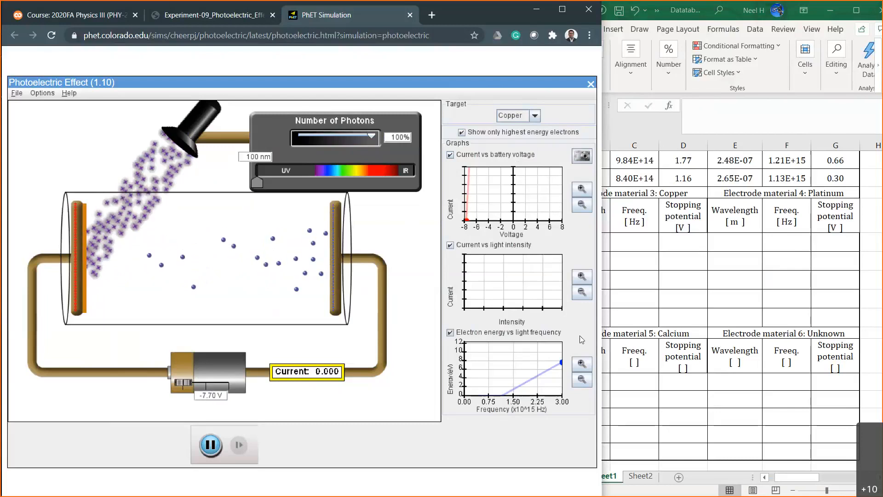
Record the first copper stopping potential as 7.70 in cell D26 of the worksheet.
click(686, 240)
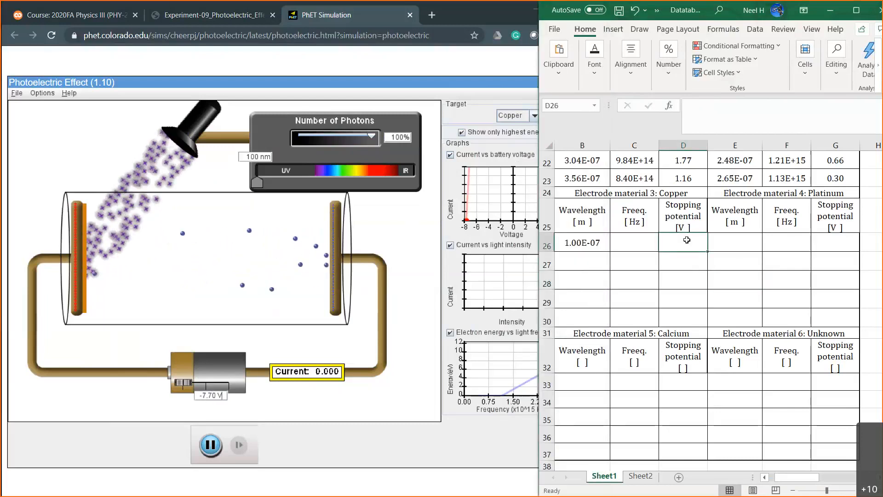
text(-7.70)
key(Return)
Calculate the first copper frequency in cell C26 with the formula =2.99*10^8/B26.
click(632, 242)
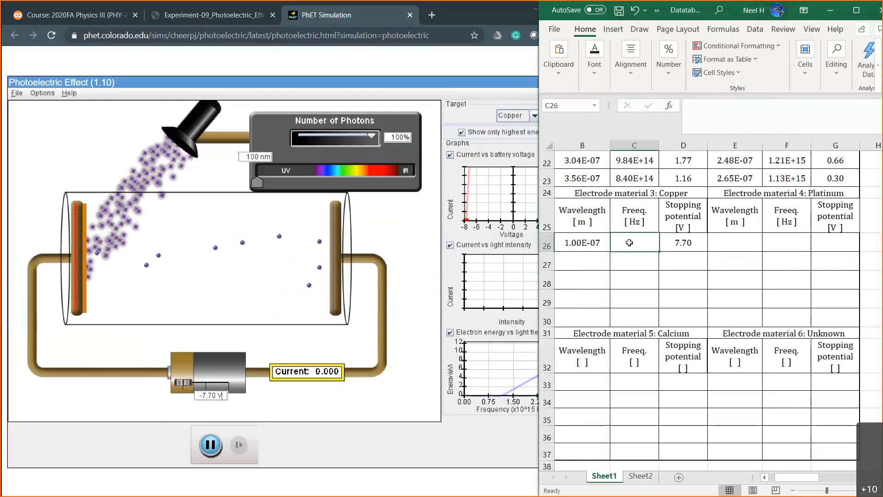
text(=2.99*10^8)
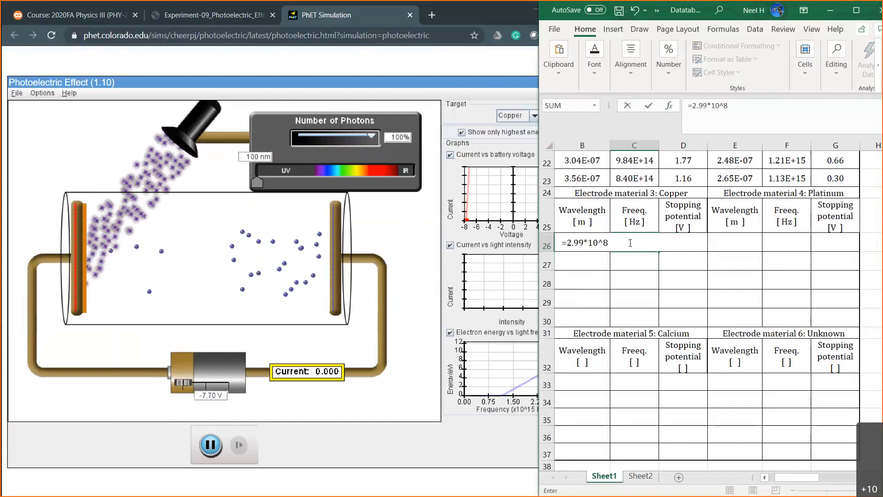
text(/)
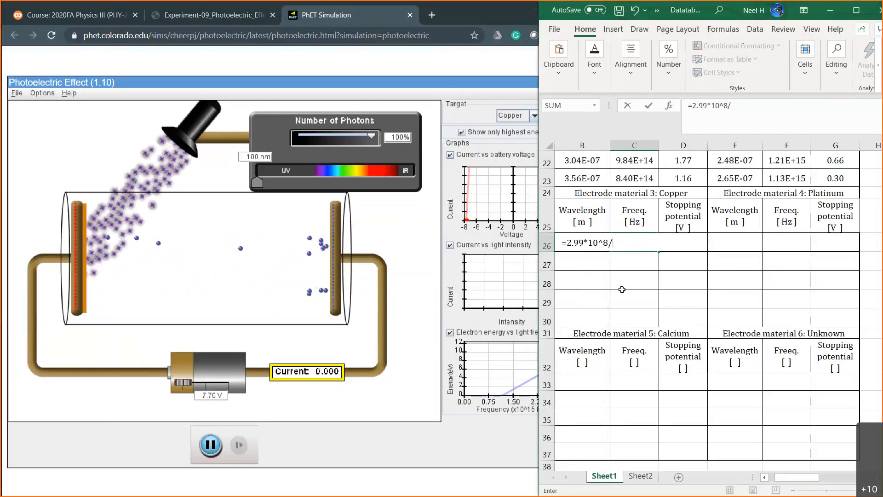
text(B26)
key(Return)
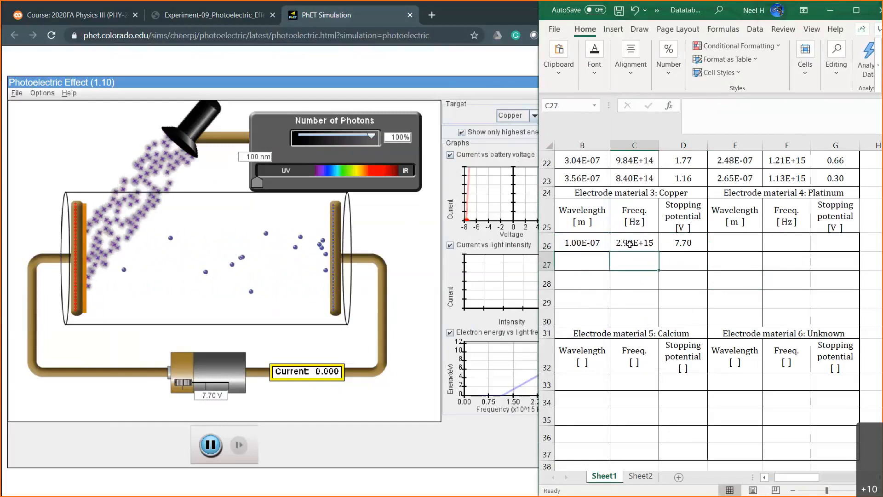
click(630, 245)
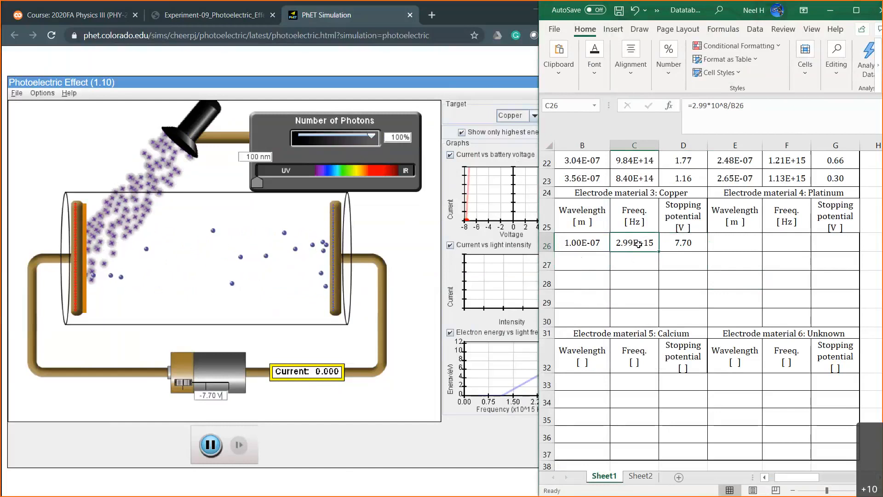
In the simulation, raise the light wavelength to about 295 nm and set the battery voltage to 0 V.
click(580, 260)
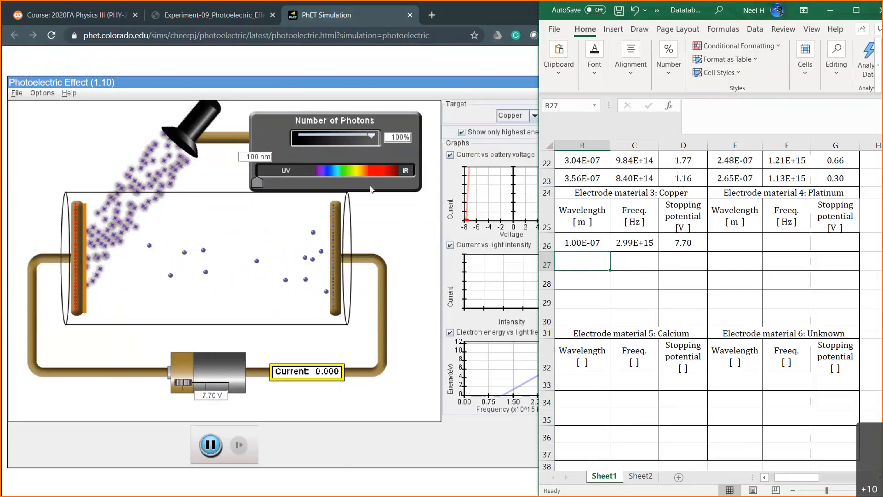
click(257, 183)
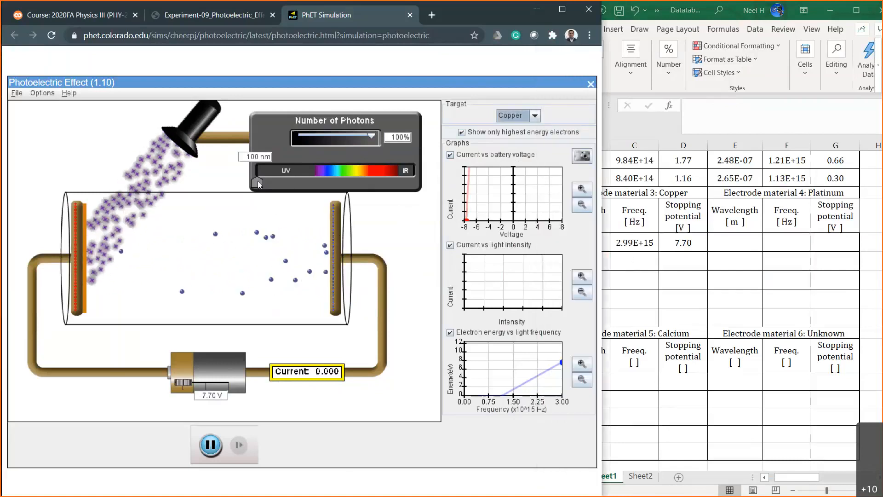
drag(257, 181, 298, 179)
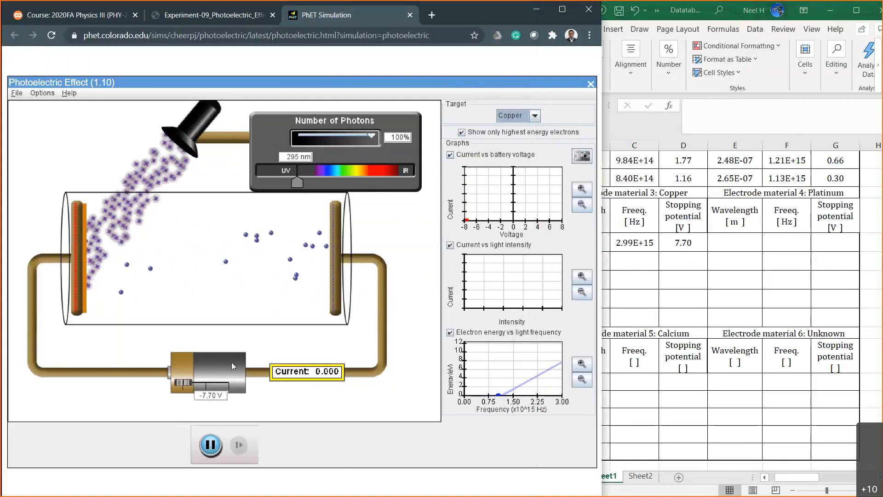
double_click(208, 396)
text(0)
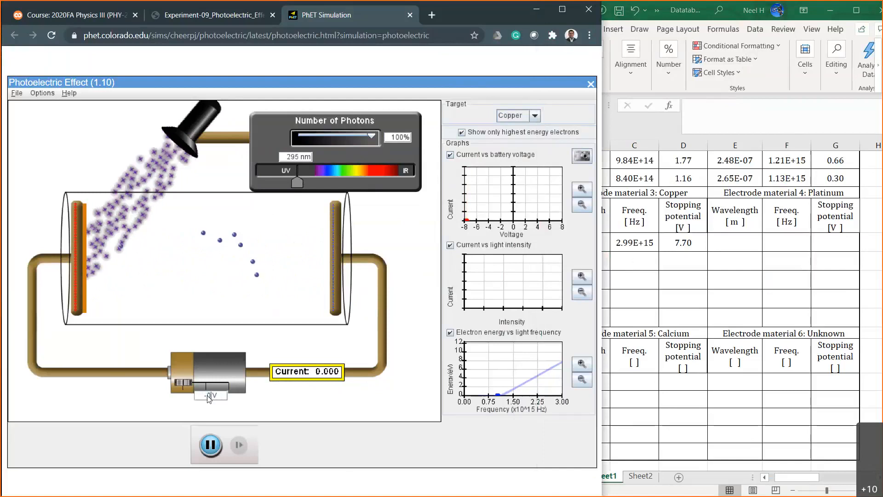
key(Return)
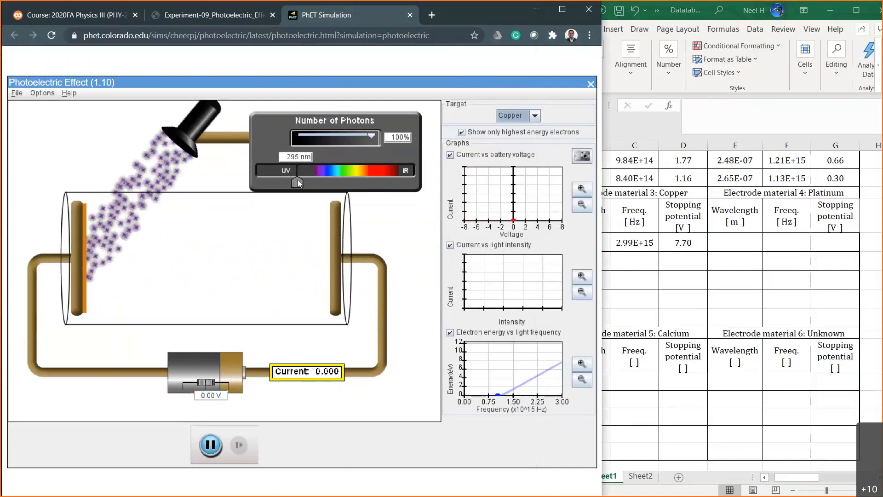
Lower the light wavelength to about 232 nm, then fine-tune it to about 251 nm.
drag(297, 180, 284, 181)
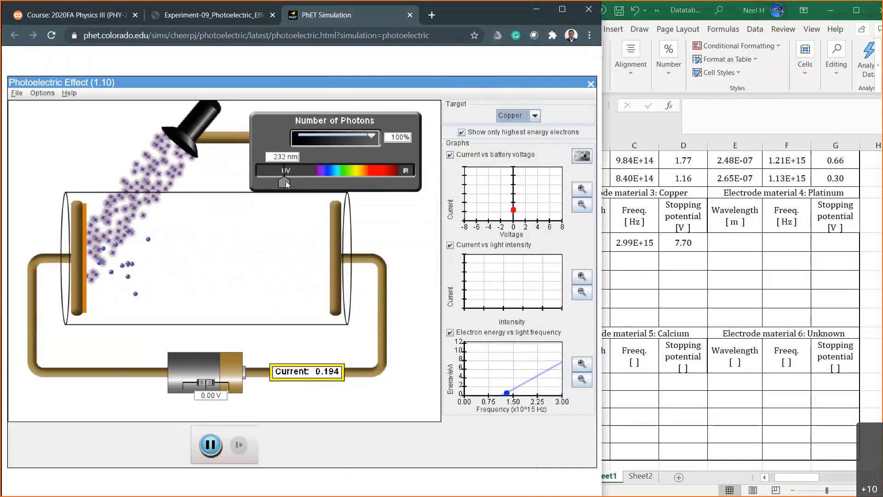
drag(286, 180, 291, 180)
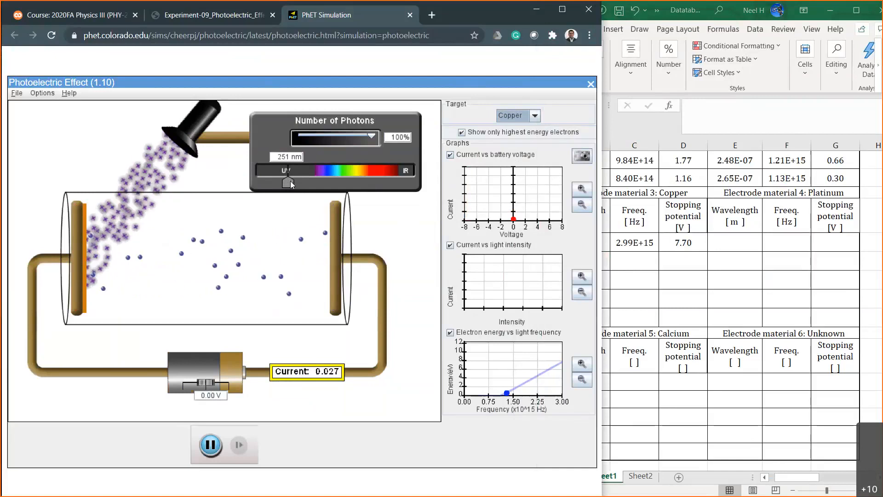
Try copper wavelengths of about 257, 130 and 100 nm in the simulation, finishing with the light at about 146 nm.
drag(290, 181, 291, 181)
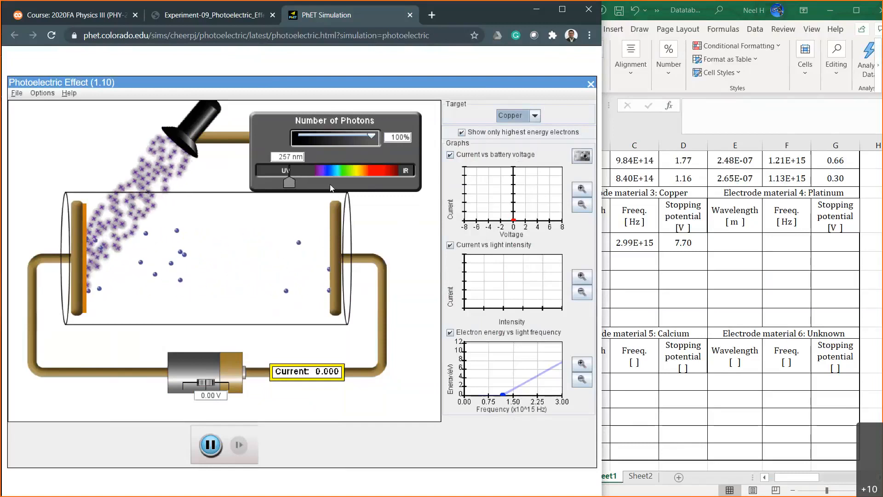
drag(288, 183, 262, 183)
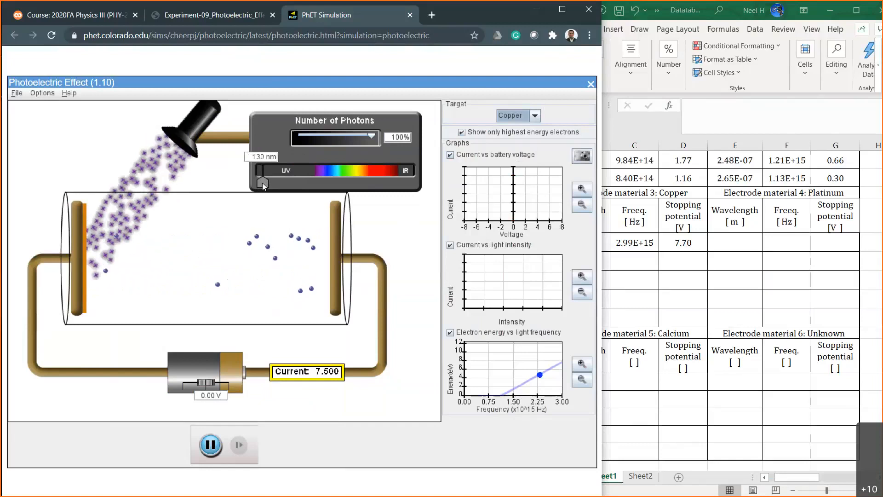
drag(267, 183, 260, 189)
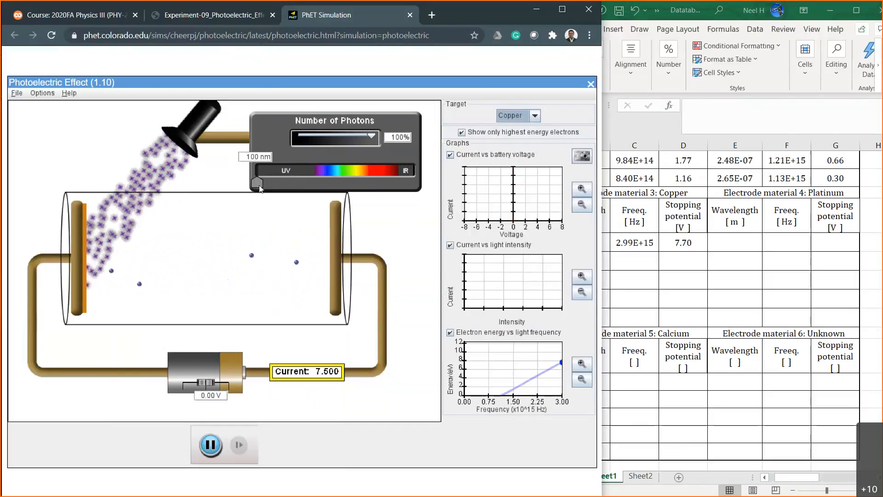
drag(260, 188, 270, 188)
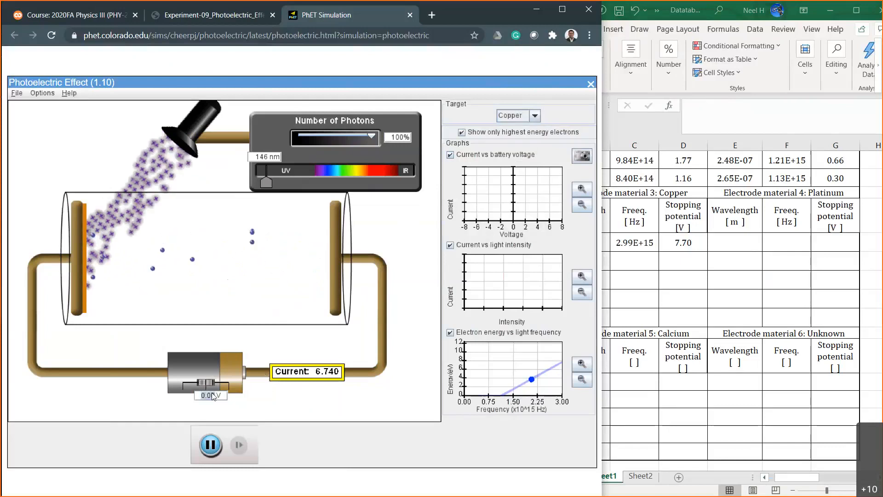
Set the battery voltage to -7 V, then reduce the retarding voltage through -6 V and -5 V to -4 V.
text(-7)
key(Return)
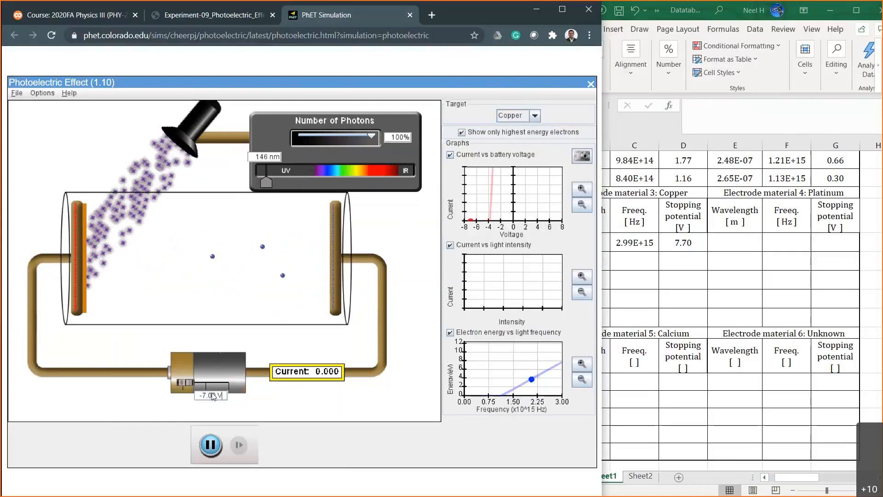
double_click(207, 395)
text(6)
key(Return)
click(207, 396)
key(BackSpace)
text(5)
key(Return)
click(206, 395)
key(BackSpace)
text(4)
key(Return)
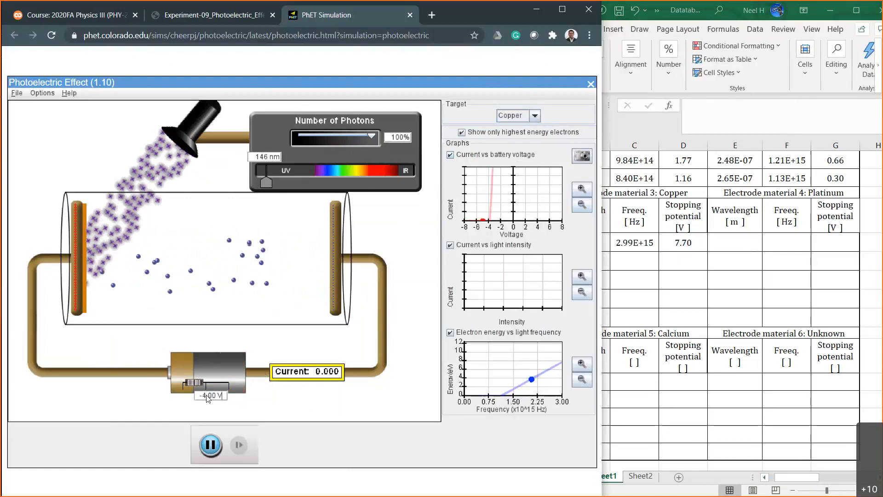
Test the photocurrent at battery voltages of -3.00, -3.50, -3.60 and -3.80 V.
key(BackSpace)
text(3)
key(Return)
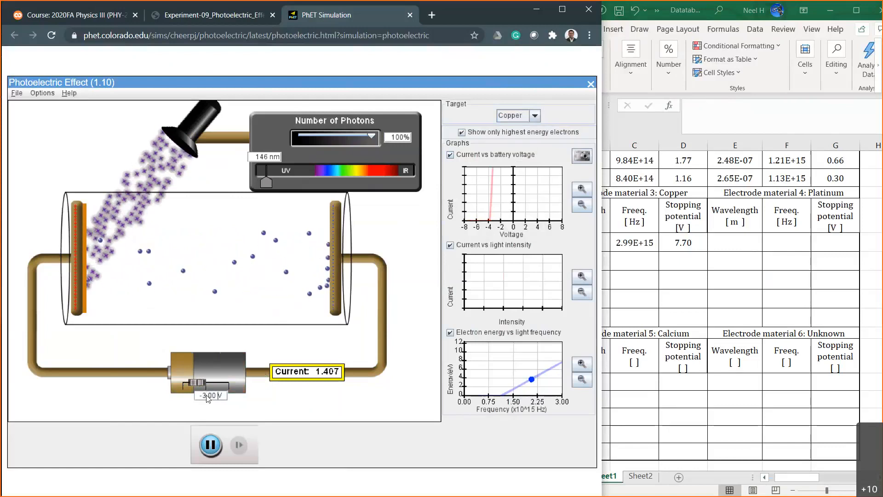
text(5)
key(Return)
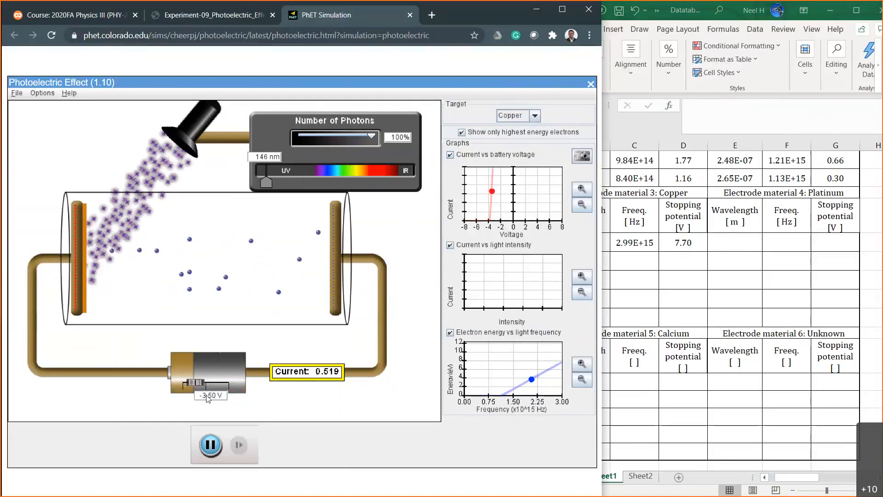
key(BackSpace)
text(6)
key(Return)
key(BackSpace)
text(8)
key(Return)
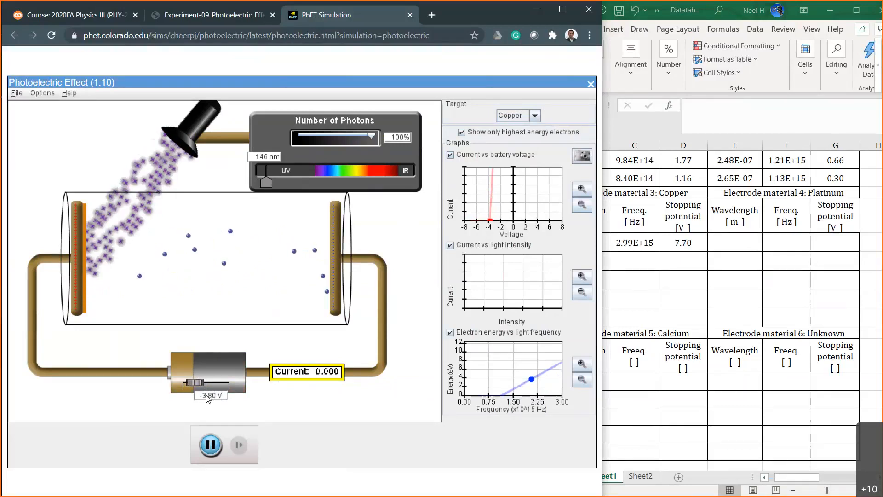
Refine the battery voltage to -3.70 V and then to -3.75 V.
key(Left)
key(Left)
key(Left)
key(BackSpace)
text(7)
key(Return)
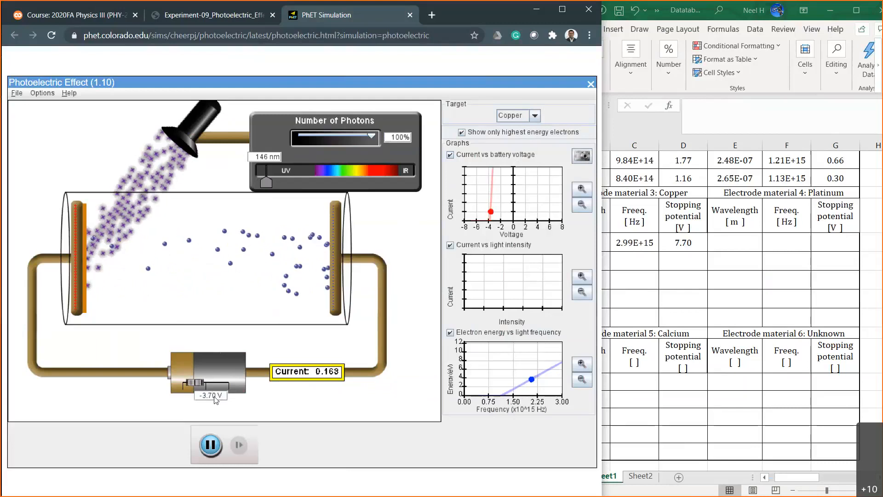
key(Left)
key(Left)
key(BackSpace)
text(5)
key(Return)
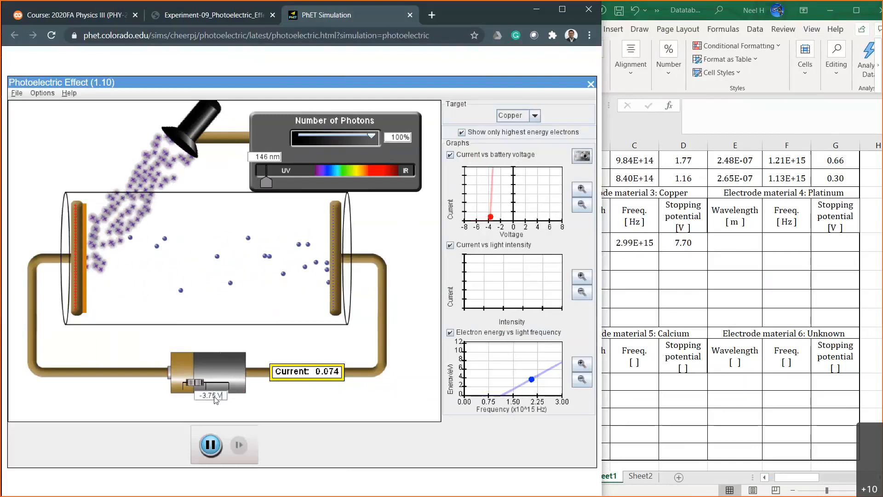
Fine-tune the battery voltage by hundredths between -3.77 and -3.79 V, ending at -3.79 V.
key(BackSpace)
text(7)
key(Return)
key(BackSpace)
text(9)
key(Return)
key(BackSpace)
text(8)
key(Return)
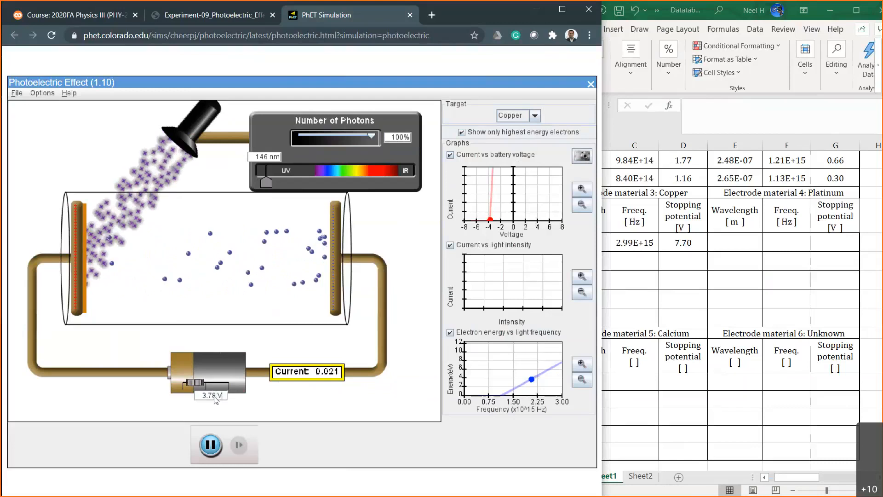
key(BackSpace)
text(9)
key(Return)
Record the second copper stopping potential as 3.79 in cell D27 of the Excel worksheet.
click(685, 271)
click(685, 271)
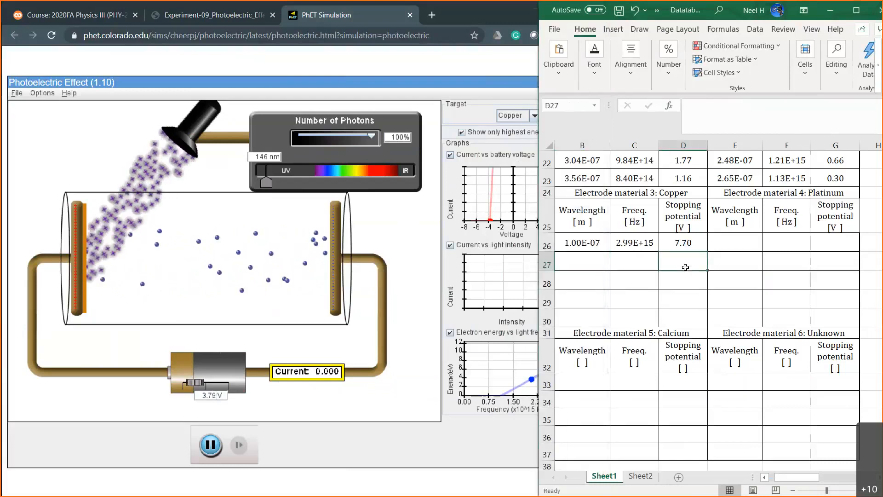
text(3.79)
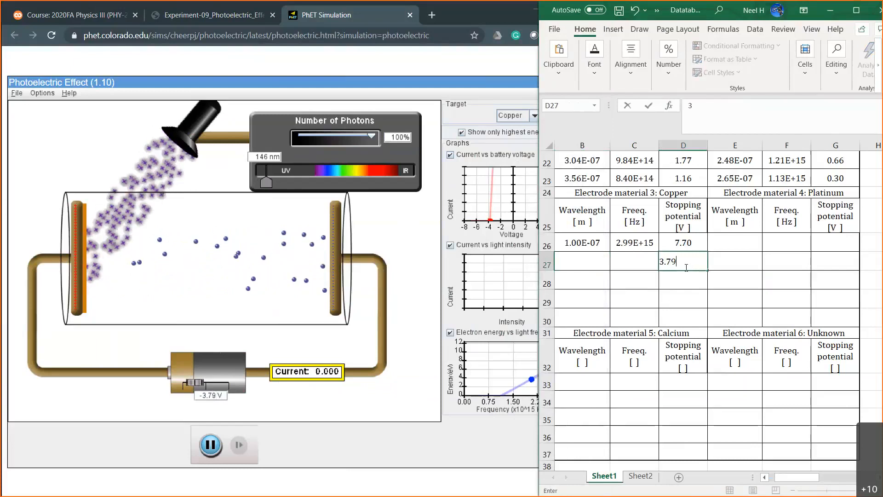
key(Return)
Enter the second copper wavelength in cell B27 as =146*10^-9.
click(589, 261)
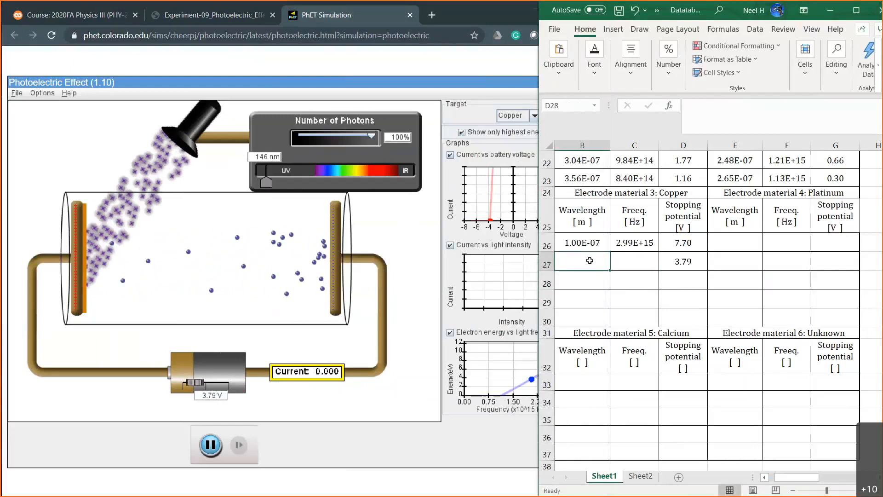
text(=146)
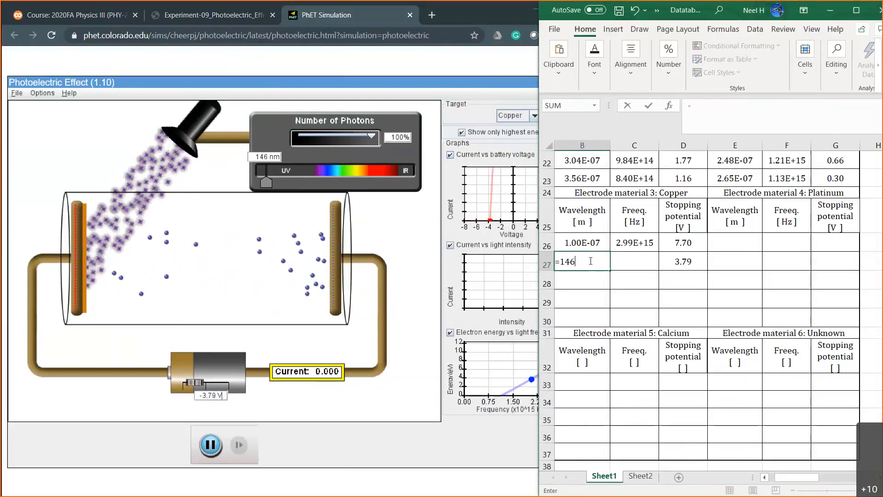
text(*10^-9)
key(Return)
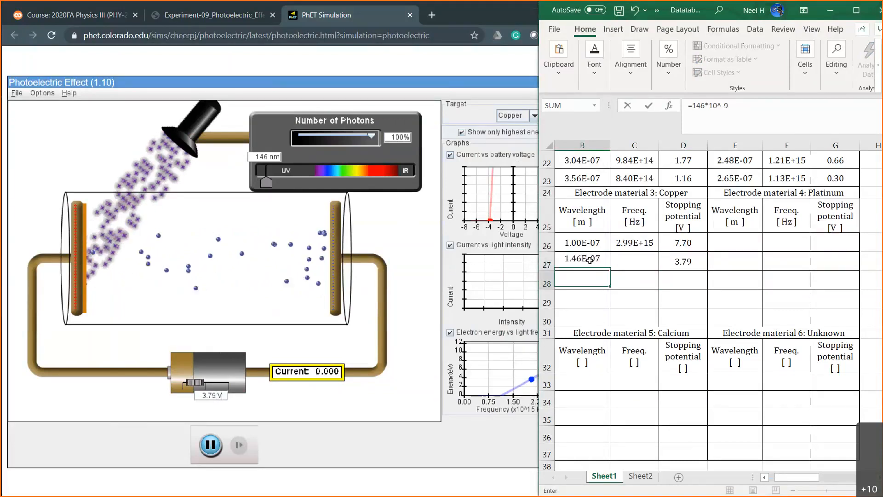
Fill the copper frequency formula from cell C26 down into C27.
click(655, 247)
drag(659, 250, 657, 270)
click(593, 278)
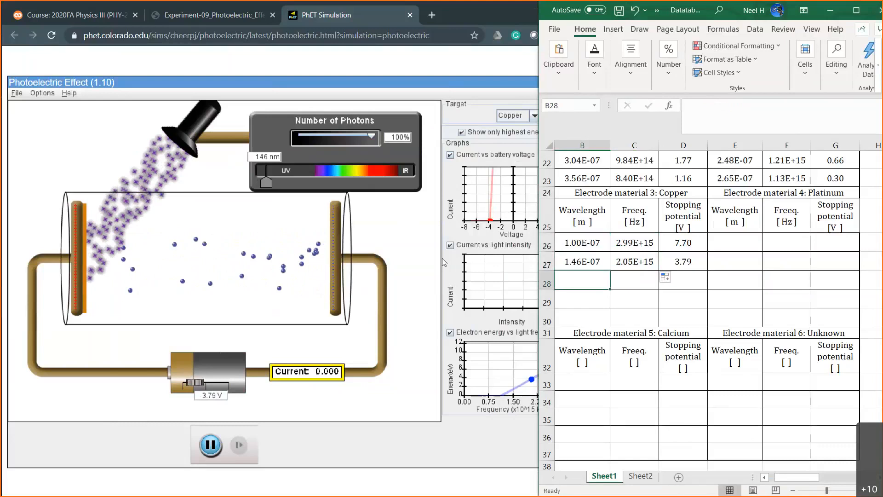
In the simulation, reset the battery voltage to 0 V and raise the light wavelength to about 166 nm, then to about 177 nm.
click(265, 182)
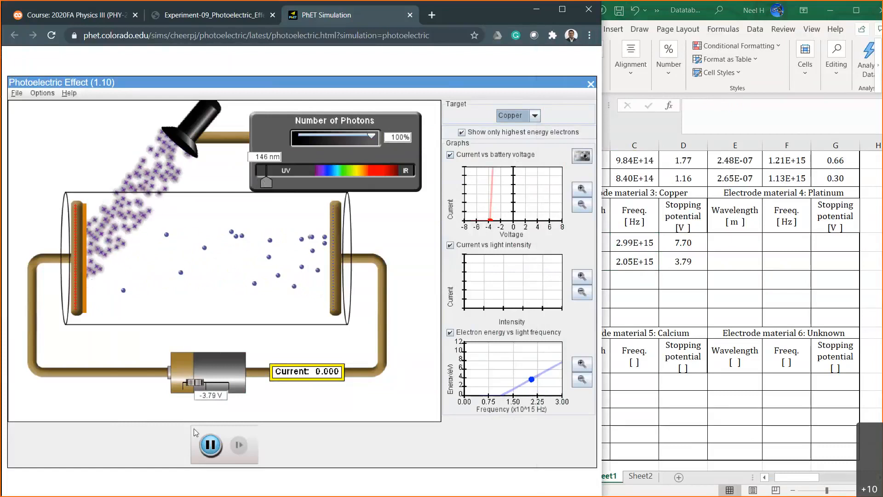
text(0)
key(Return)
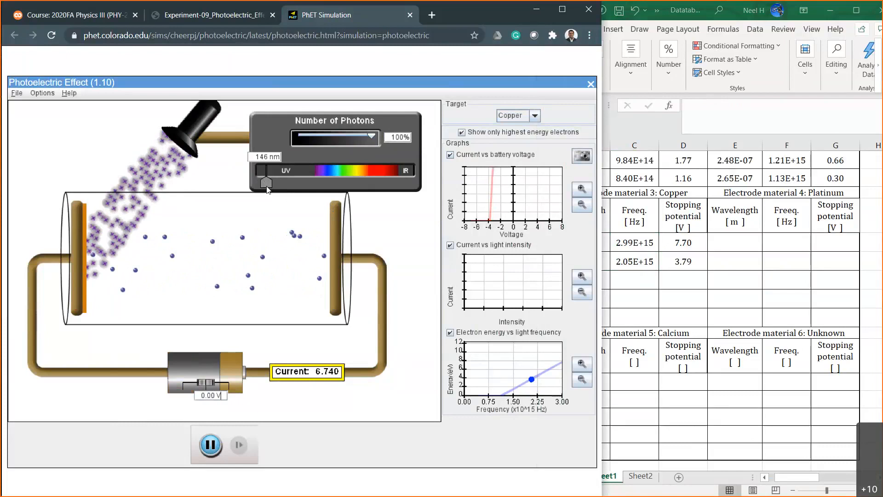
drag(266, 183, 270, 184)
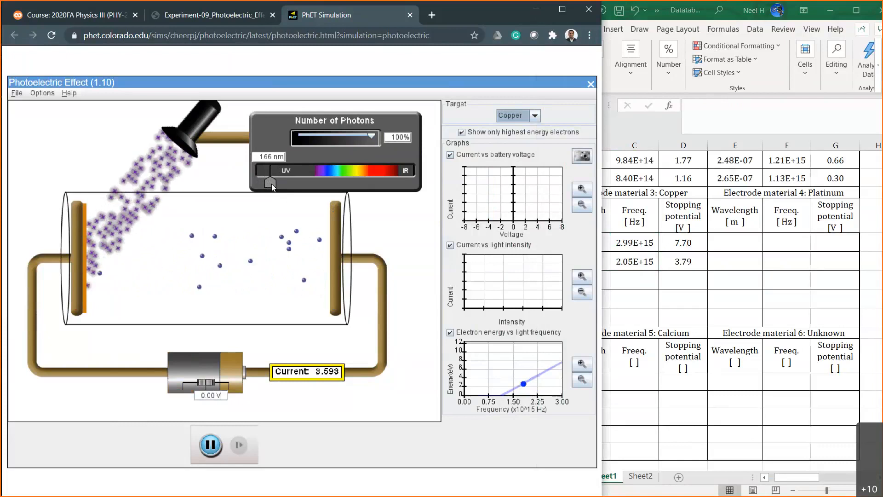
click(656, 305)
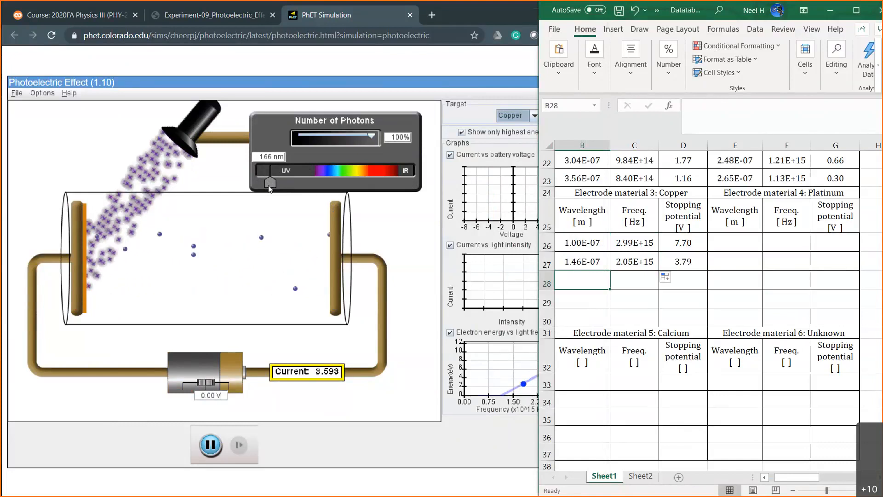
drag(270, 183, 272, 184)
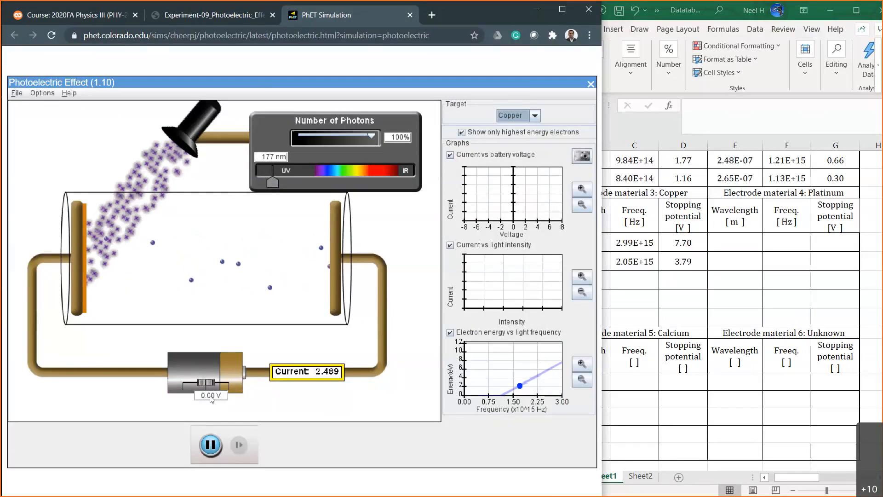
Test the photocurrent at battery voltages of -3, -2 and -2.5 V, finishing at -2.20 V.
text(-3)
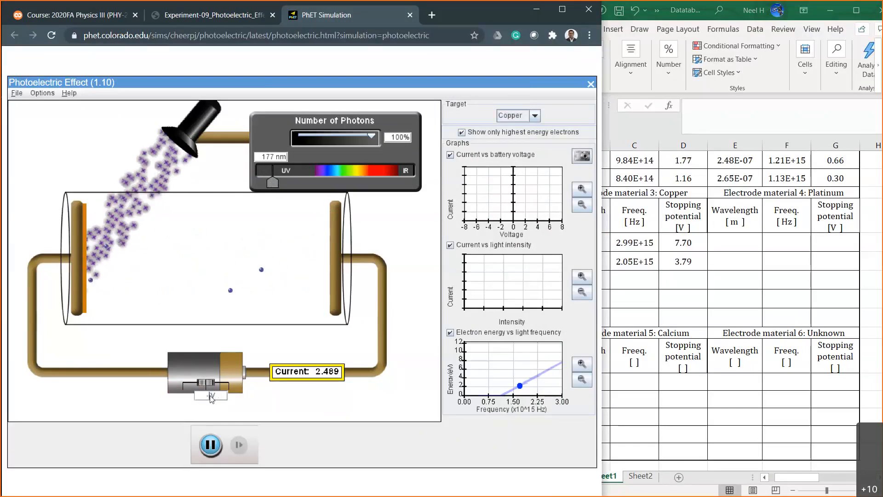
key(Return)
double_click(210, 397)
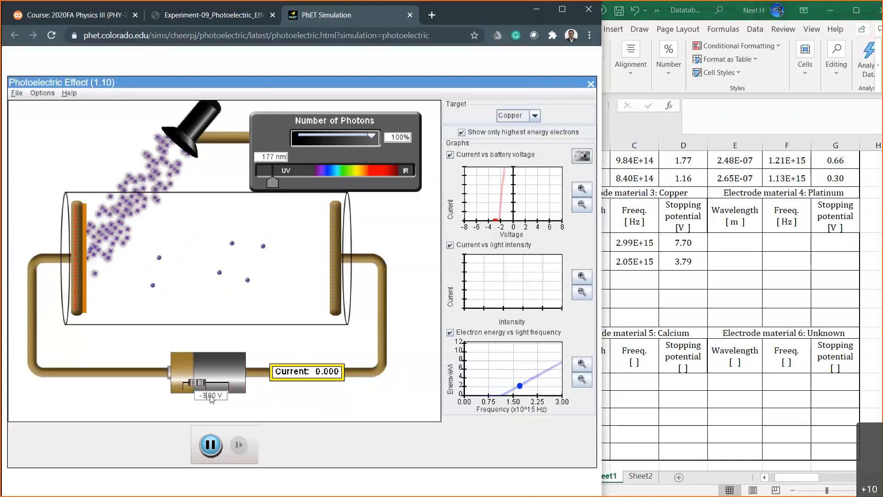
text(2)
key(Return)
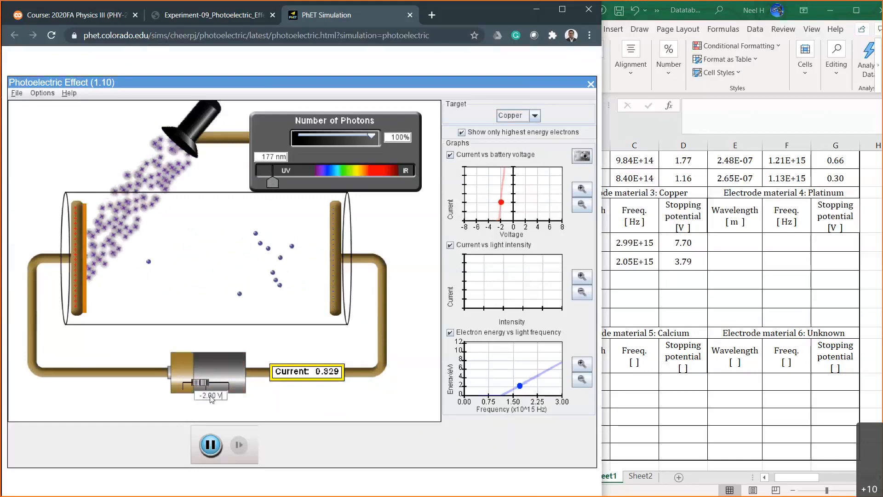
double_click(210, 397)
text(2.5)
key(Return)
double_click(210, 398)
text(2.3)
key(Return)
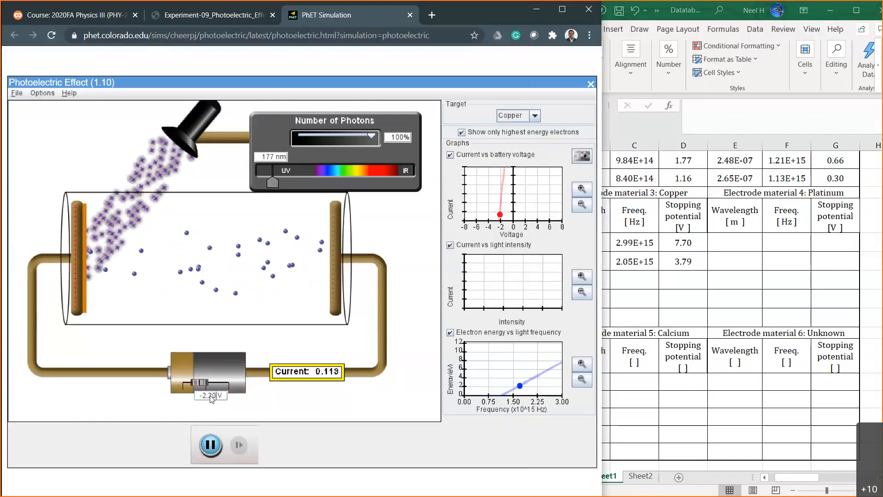
Fine-tune the battery voltage through -2.25, -2.27 and -2.29 V to -2.30 V.
double_click(210, 398)
text(2.25)
key(Return)
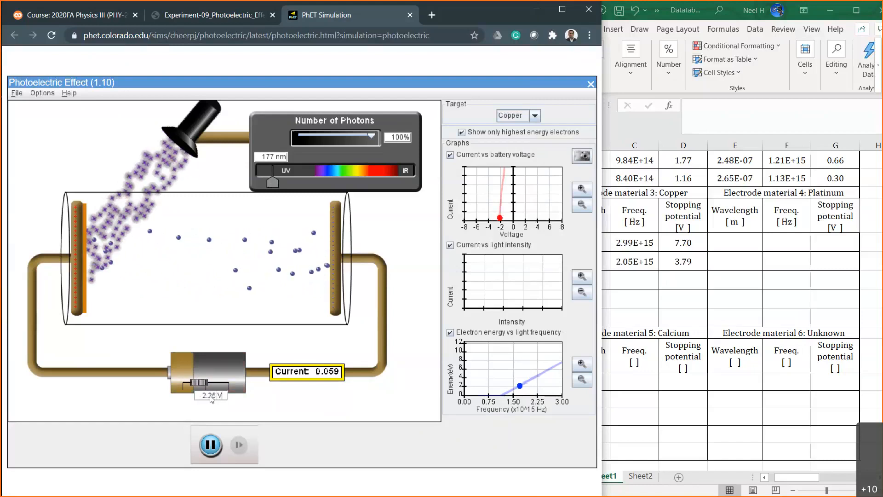
double_click(210, 397)
text(2.27)
key(Return)
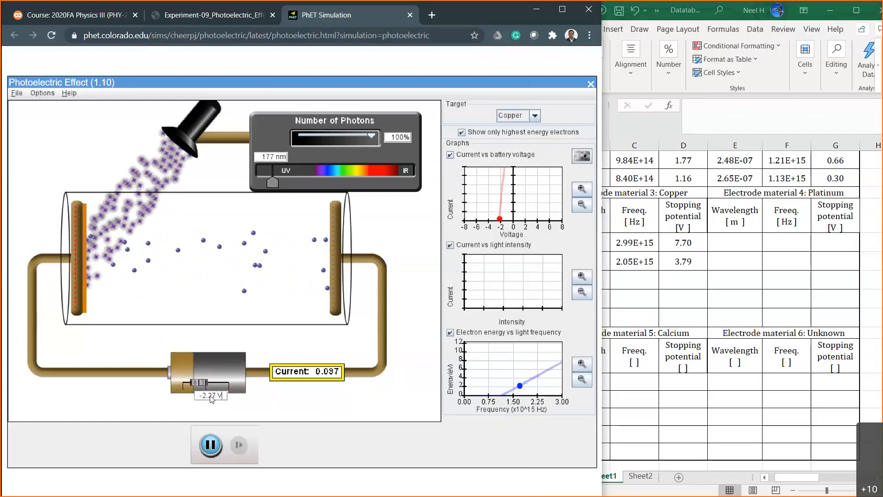
key(Return)
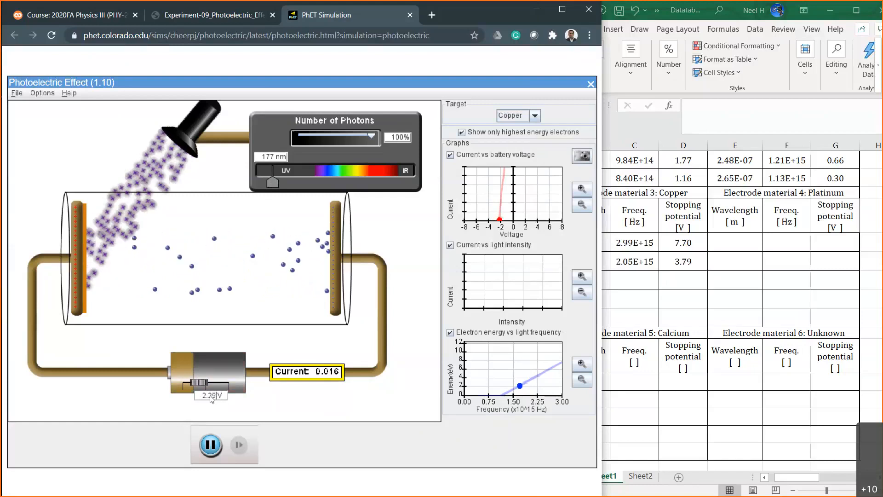
key(BackSpace)
key(BackSpace)
text(30)
key(Return)
Record the third copper stopping potential as 2.30 in cell D28 of the Excel worksheet.
click(669, 278)
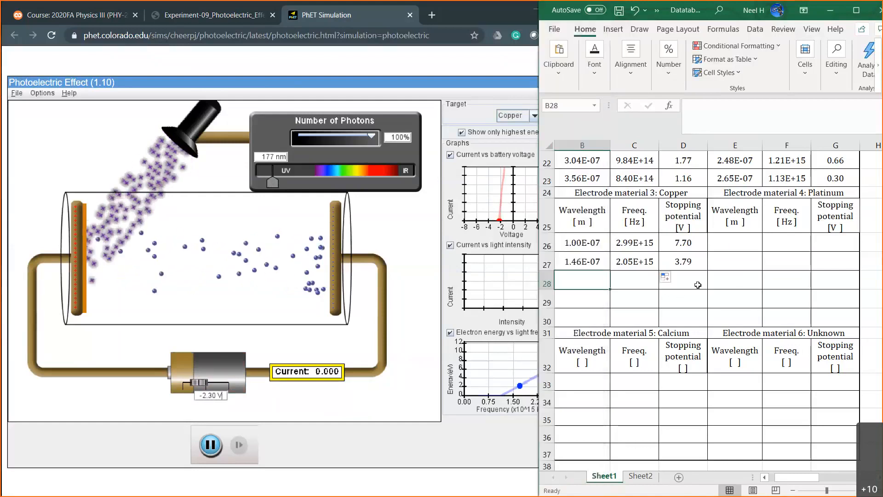
text(2.30)
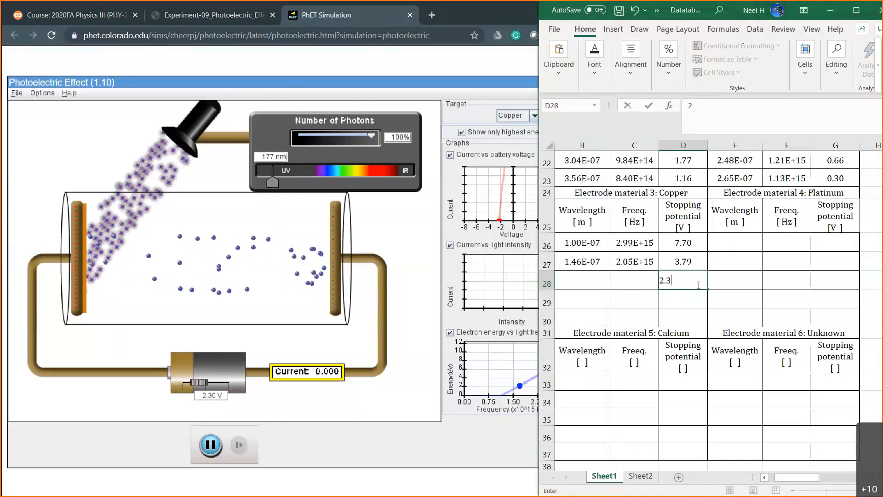
key(Left)
key(Left)
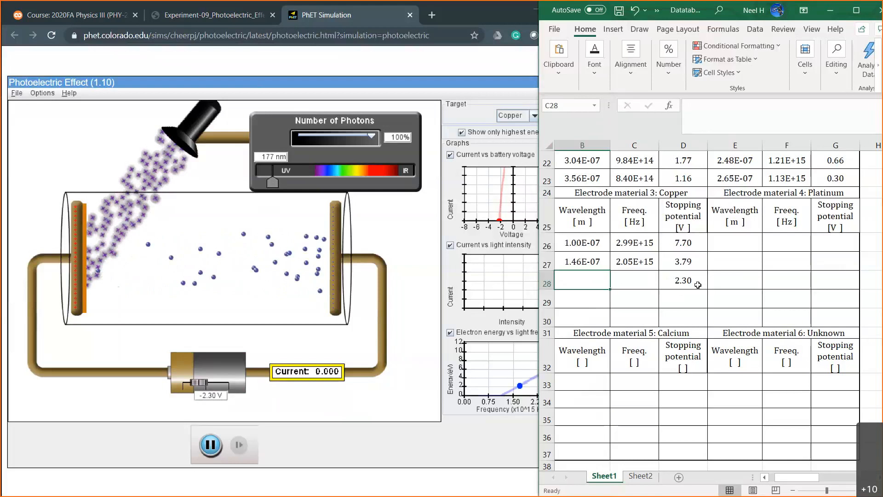
Enter the wavelength =177*10^-9 in cell B28 and fill the frequency formula from C27 down to C28.
text(=1)
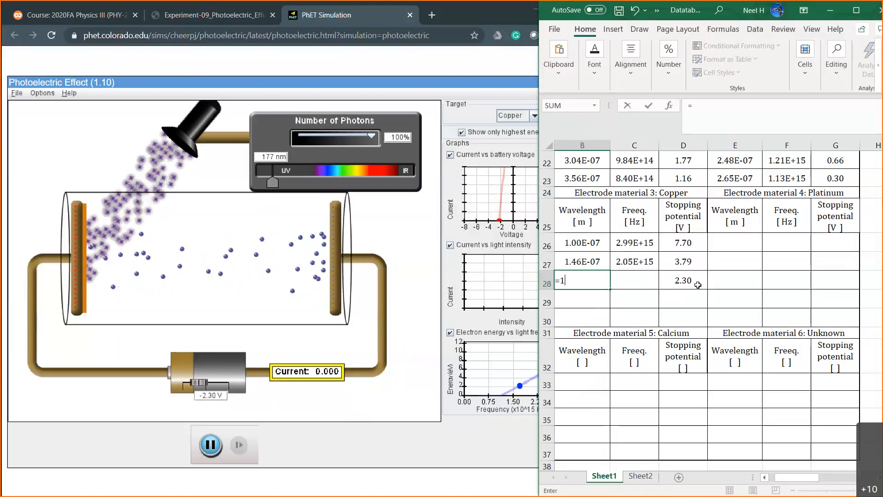
text(77*10^-9)
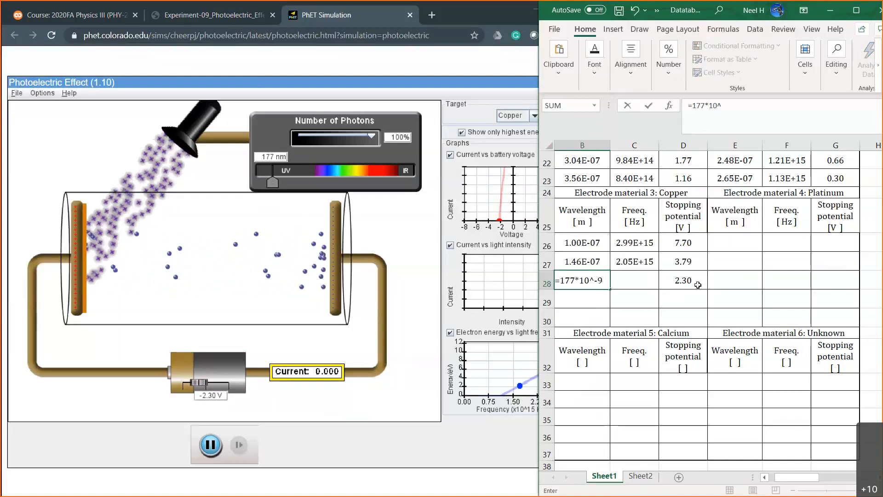
key(Return)
click(656, 266)
drag(656, 267, 654, 285)
click(582, 299)
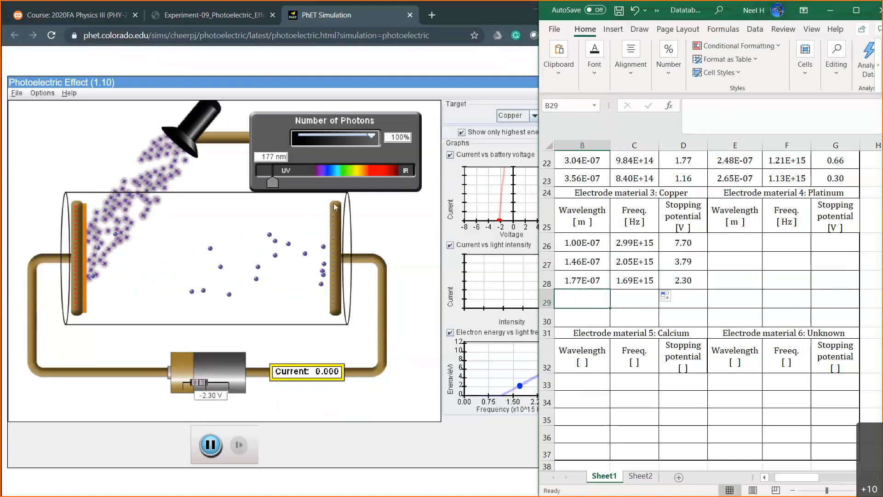
In the simulation, raise the light wavelength to about 190 nm, reset the battery voltage to 0 V, and fine-tune the wavelength to about 196 nm.
click(272, 181)
drag(273, 181, 275, 182)
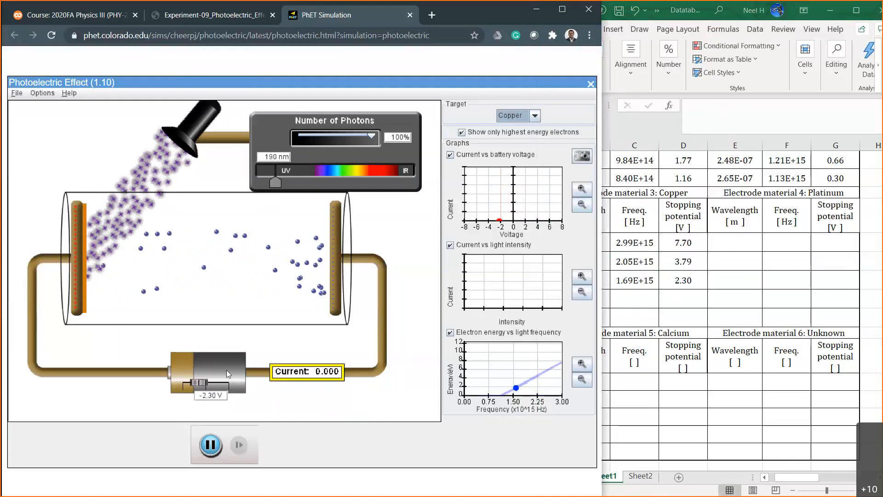
text(0)
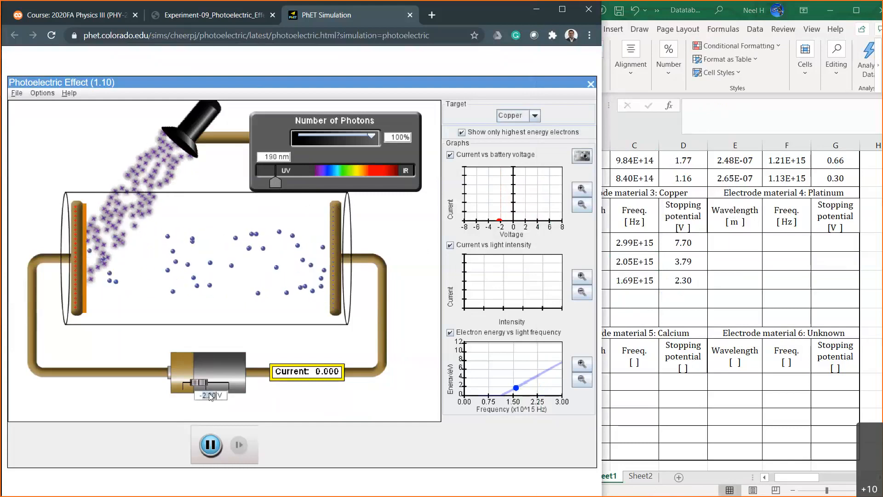
key(Return)
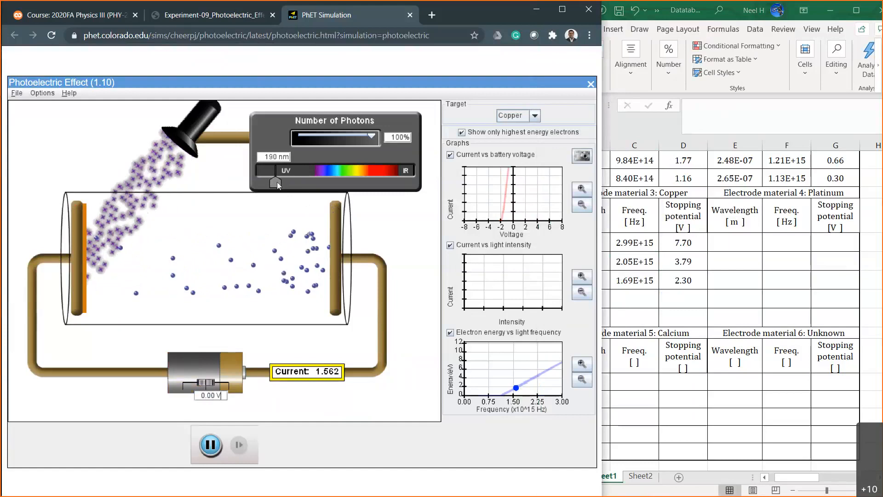
drag(277, 181, 279, 181)
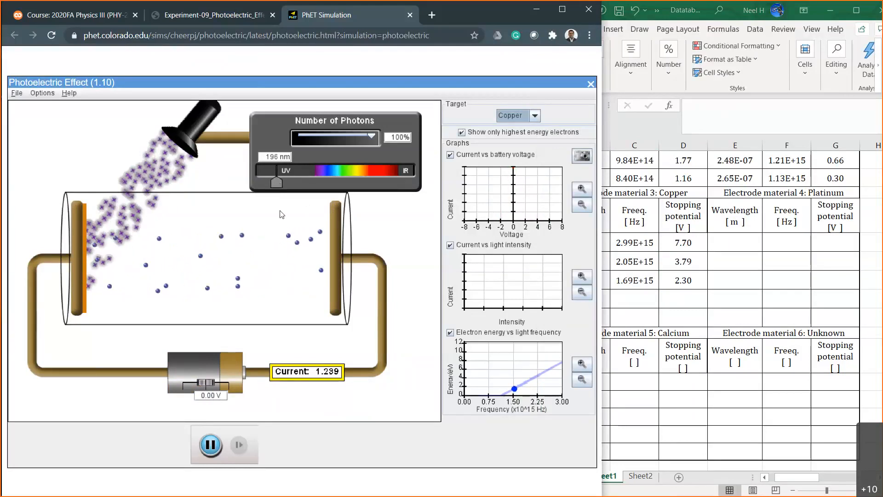
Test the photocurrent at battery voltages of -2, -1 and -1.5 V.
double_click(206, 398)
text(-2)
key(Return)
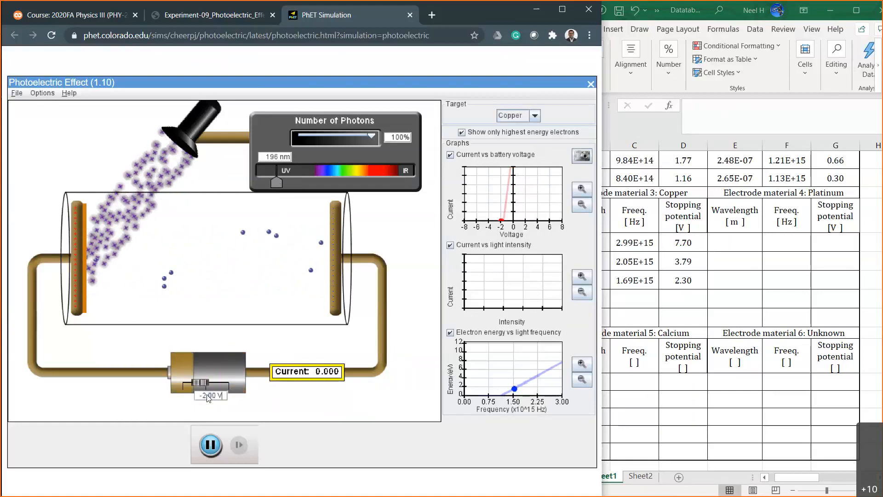
key(BackSpace)
text(1)
key(Return)
double_click(208, 399)
text(1.5)
key(Return)
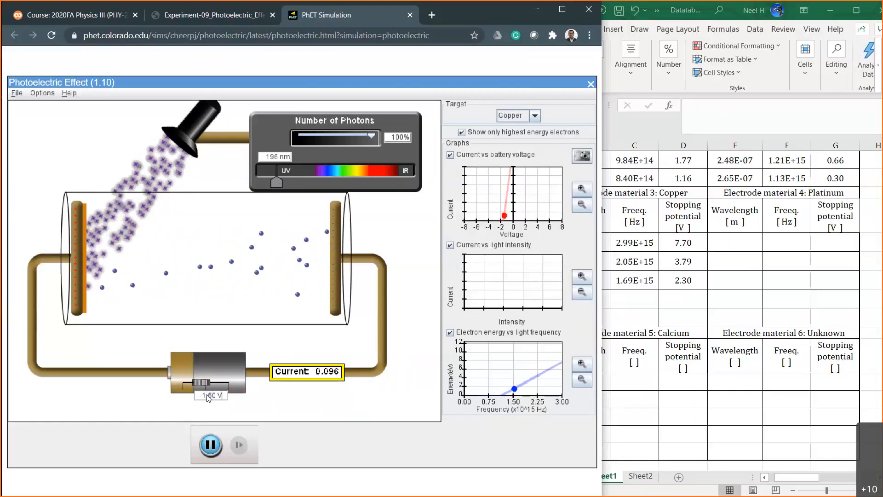
Test the photocurrent at battery voltages of -1.6 and -1.7 V.
key(Left)
key(Left)
key(Left)
key(BackSpace)
text(6)
key(Return)
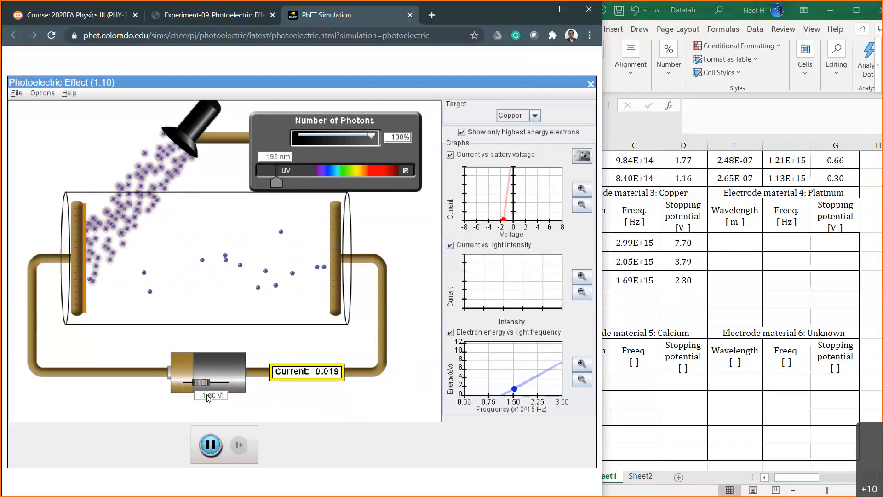
key(BackSpace)
text(7)
key(Return)
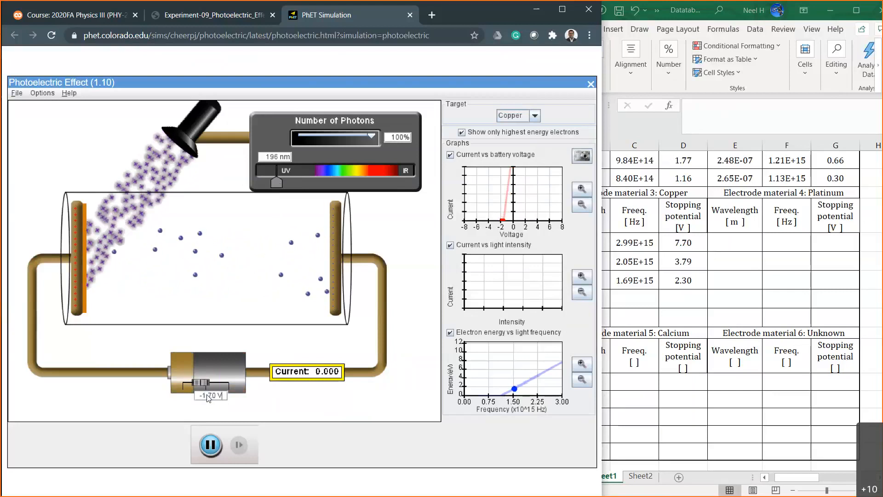
Fine-tune the battery voltage through -1.65, -1.62 and -1.60 V to -1.61 V.
key(BackSpace)
key(BackSpace)
key(BackSpace)
key(BackSpace)
text(1.65)
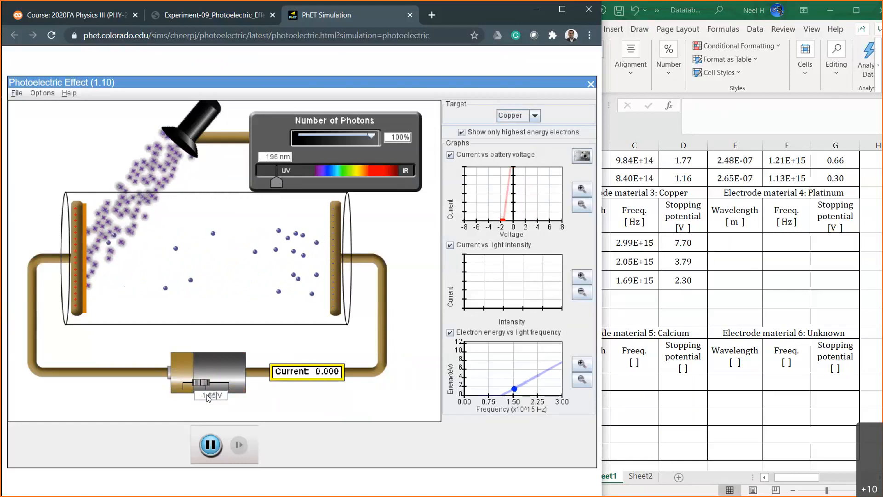
key(BackSpace)
text(2)
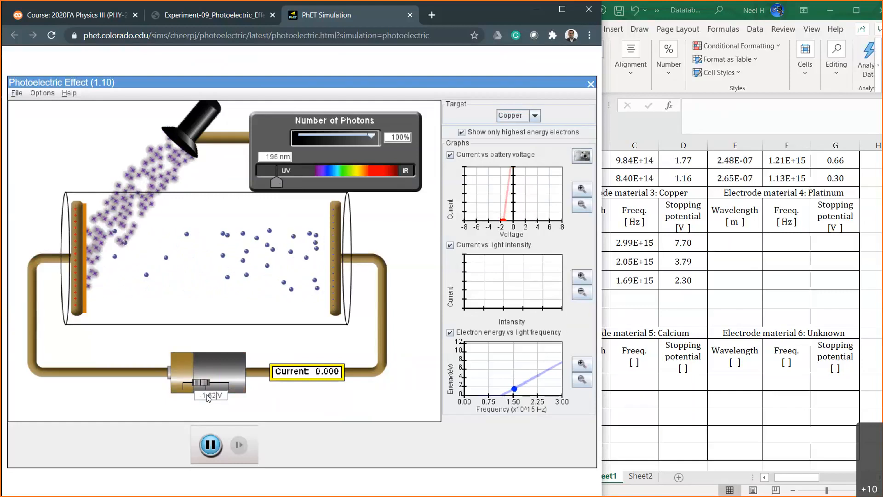
key(BackSpace)
text(0)
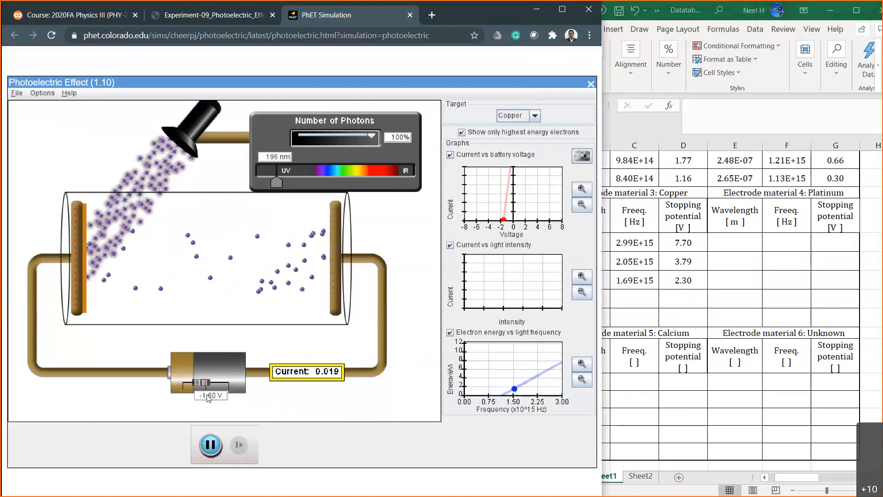
key(BackSpace)
text(1)
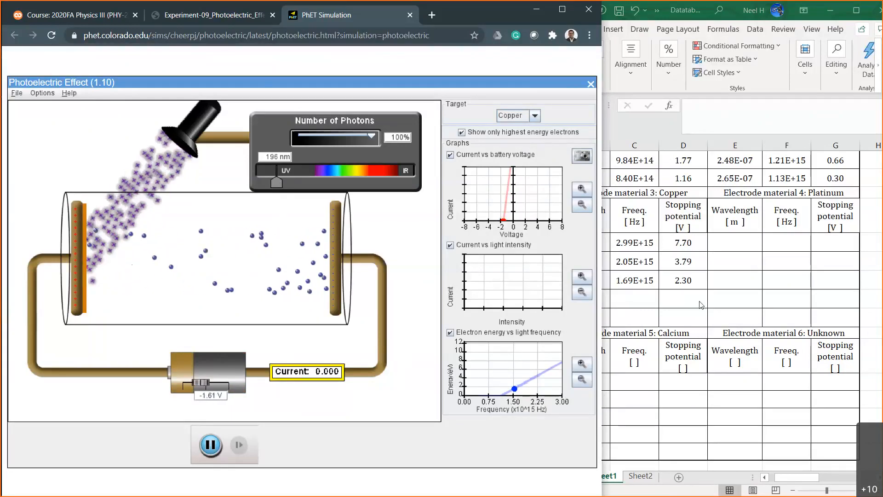
Record the fourth copper reading in the Excel worksheet: stopping potential 1.61 in D29 and wavelength =196*10^-9 in B29.
click(700, 298)
text(1.61)
key(Left)
key(Left)
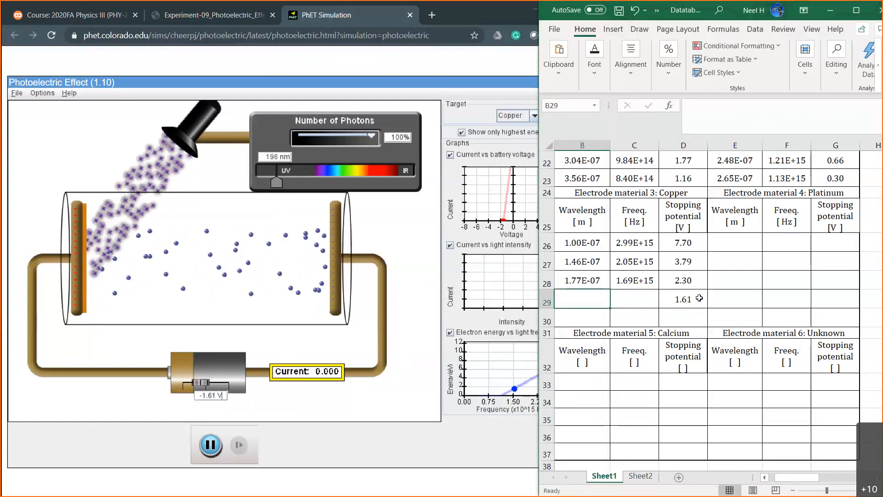
text(=196)
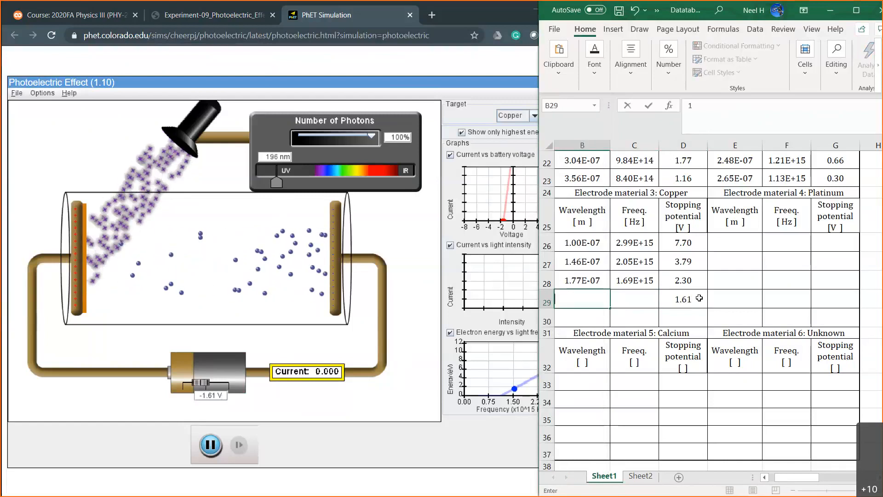
text(*10^-)
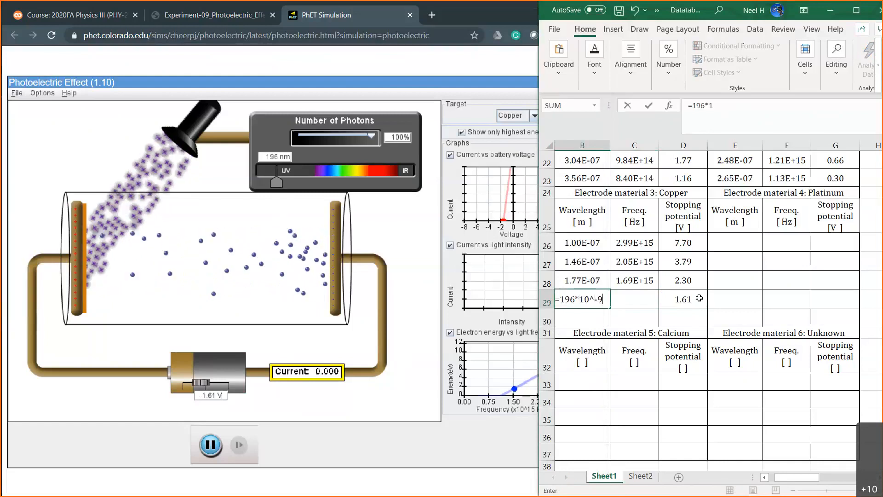
text(9)
key(Return)
Fill the frequency formula from C28 down to C29, keeping the formula in C28.
click(635, 281)
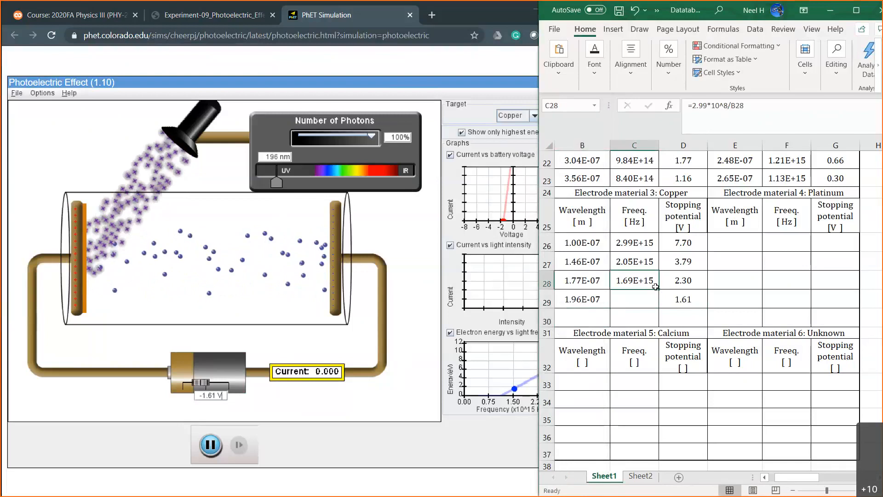
drag(656, 289, 654, 301)
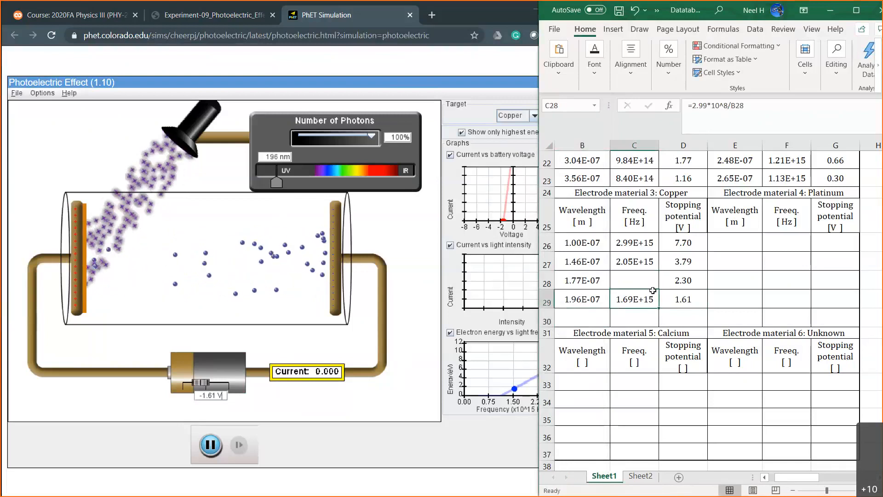
click(635, 10)
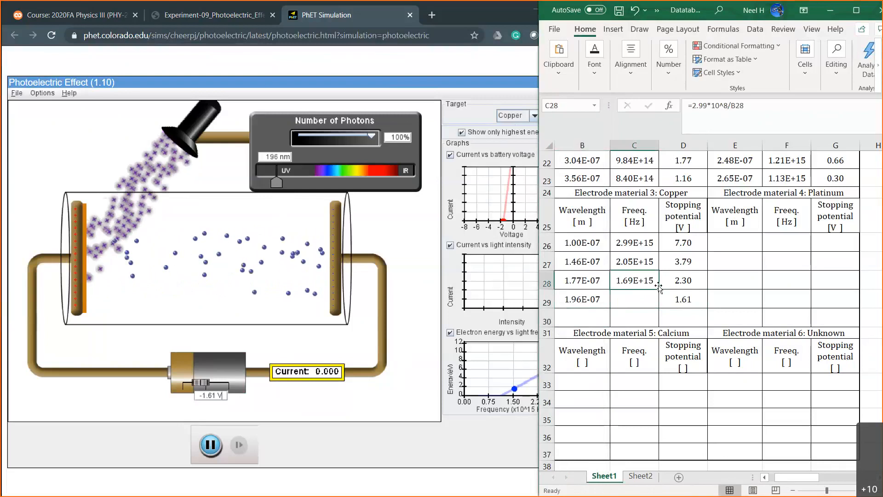
drag(658, 288, 659, 308)
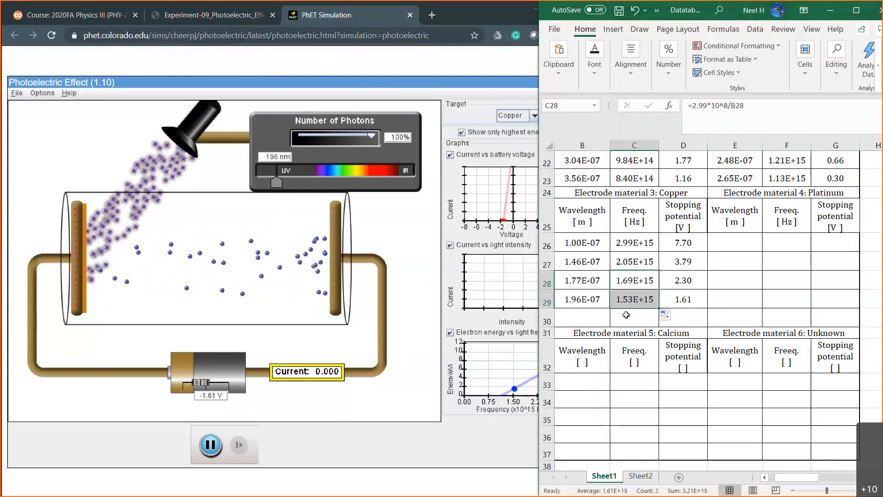
click(582, 317)
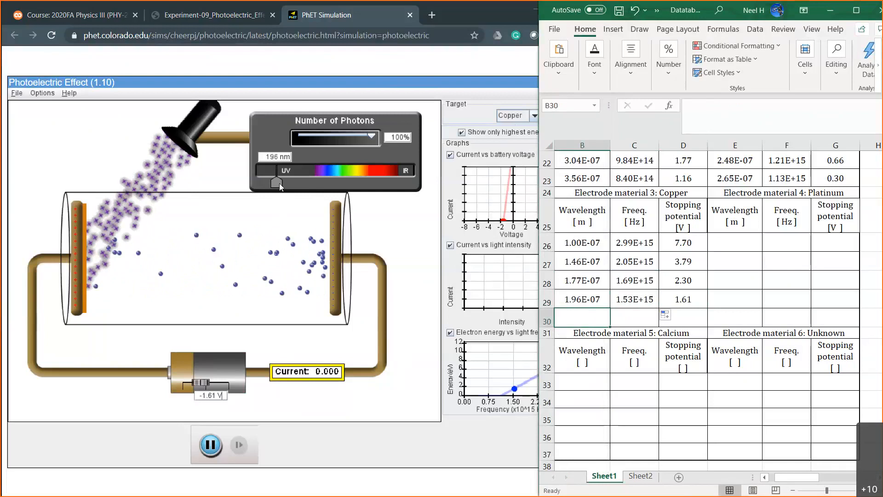
In the simulation, reset the battery voltage to 0 V and raise the light wavelength to about 221 nm.
double_click(206, 395)
text(0)
key(Return)
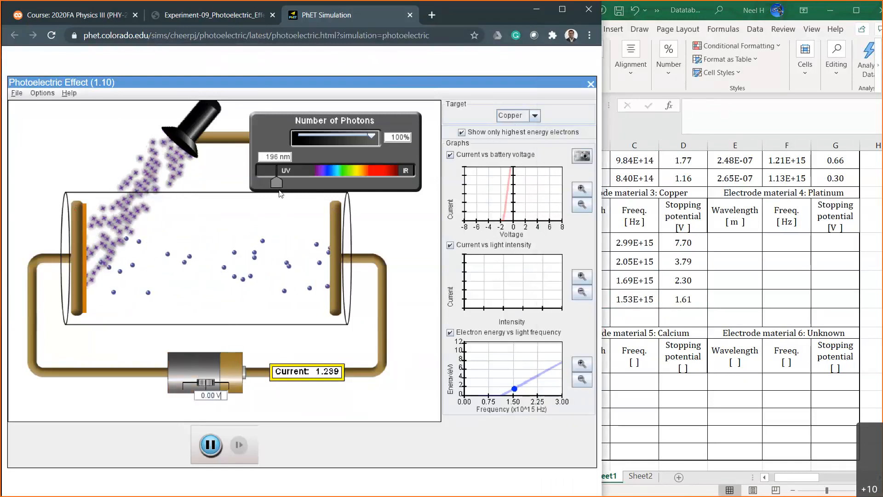
click(279, 181)
drag(281, 181, 284, 181)
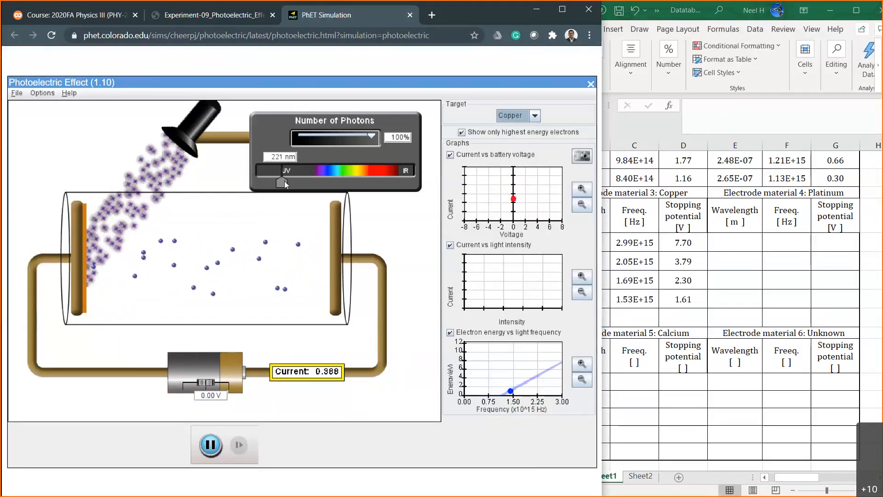
Test the photocurrent at a battery voltage of -1 V.
text(-1)
key(Return)
click(216, 396)
key(BackSpace)
key(BackSpace)
key(BackSpace)
key(BackSpace)
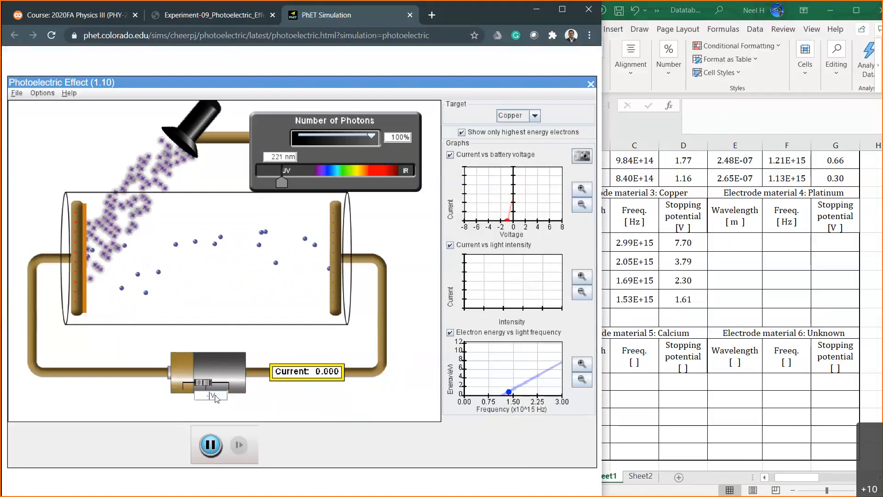
text(-.5)
key(Return)
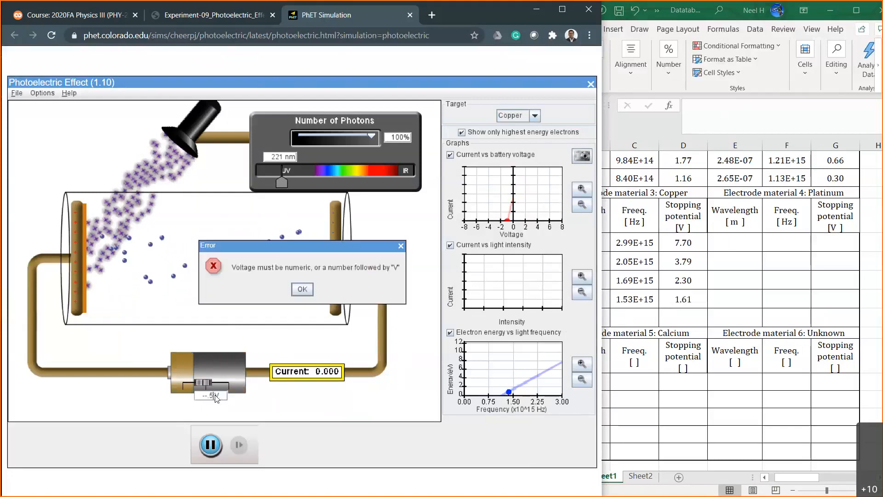
click(400, 246)
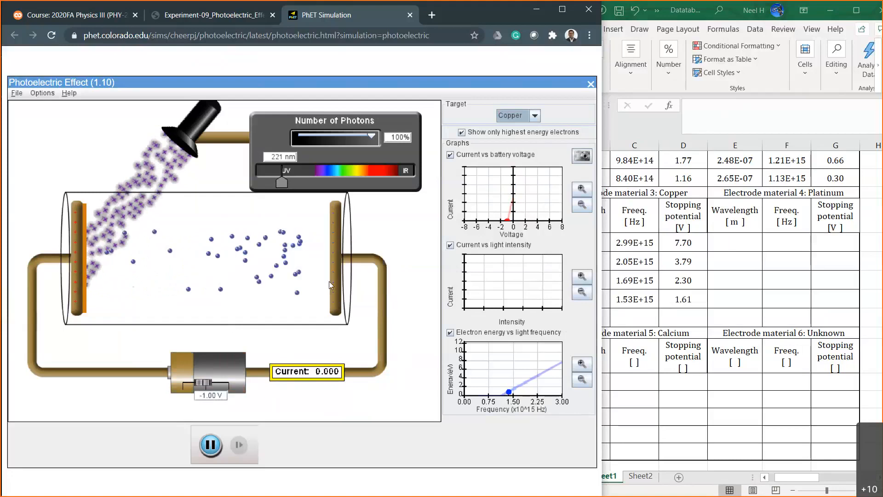
Test the photocurrent at battery voltages of -0.5 and -0.7 V.
triple_click(214, 396)
text(-0.5)
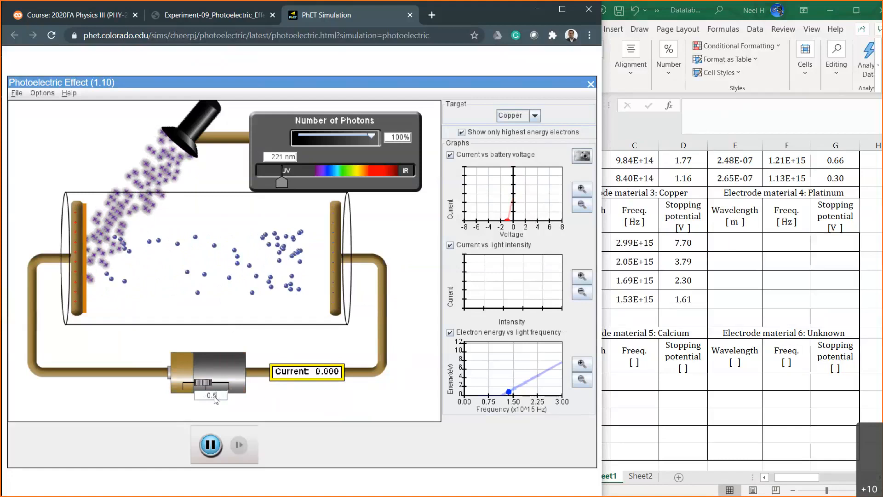
key(Return)
key(BackSpace)
key(BackSpace)
key(BackSpace)
key(BackSpace)
text(7)
key(Return)
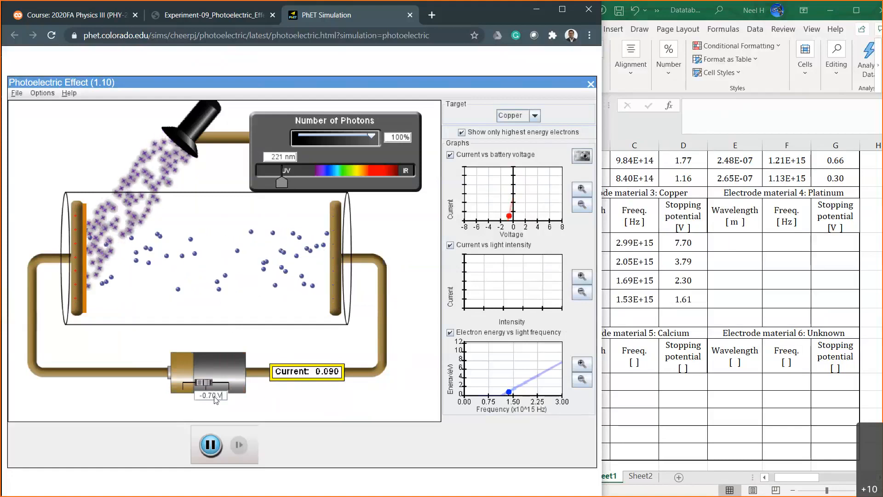
Test the photocurrent at battery voltages of -0.8 and -0.9 V.
click(214, 396)
key(BackSpace)
text(8)
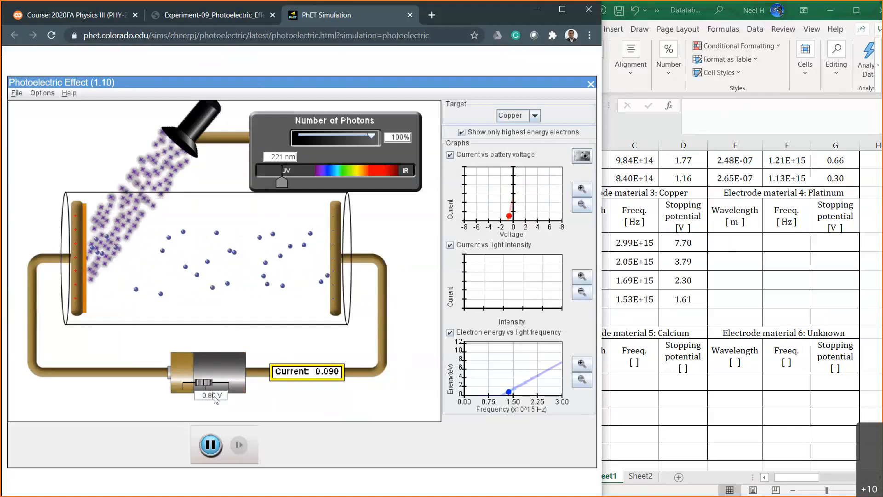
key(Return)
key(BackSpace)
text(9)
key(Return)
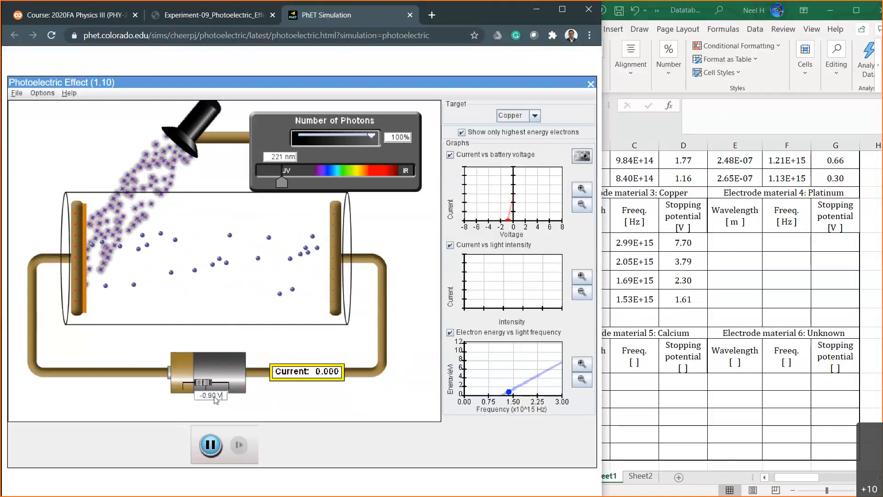
Fine-tune the battery voltage to -0.85 V, then to -0.86 V.
key(BackSpace)
text(85)
key(Return)
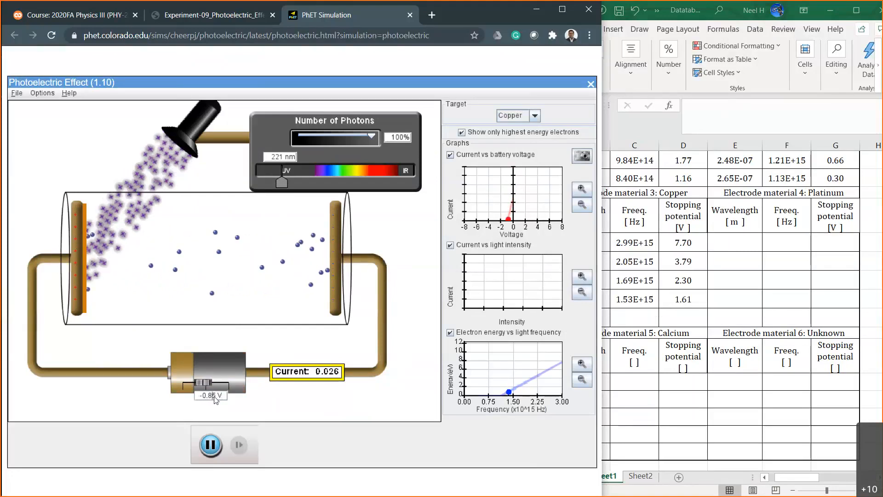
key(Delete)
text(6)
key(Return)
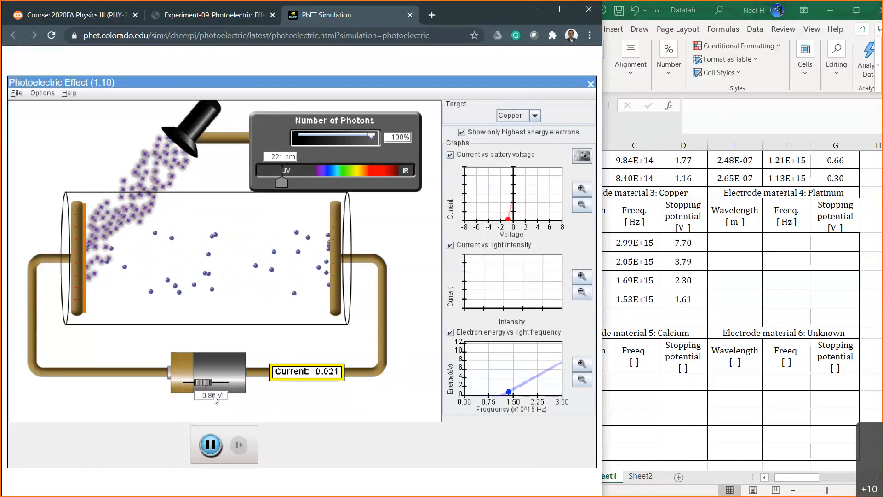
Set the battery voltage to -0.88 V and record 0.88 as copper's stopping potential in cell D30 of the Excel table.
key(BackSpace)
text(8)
key(Return)
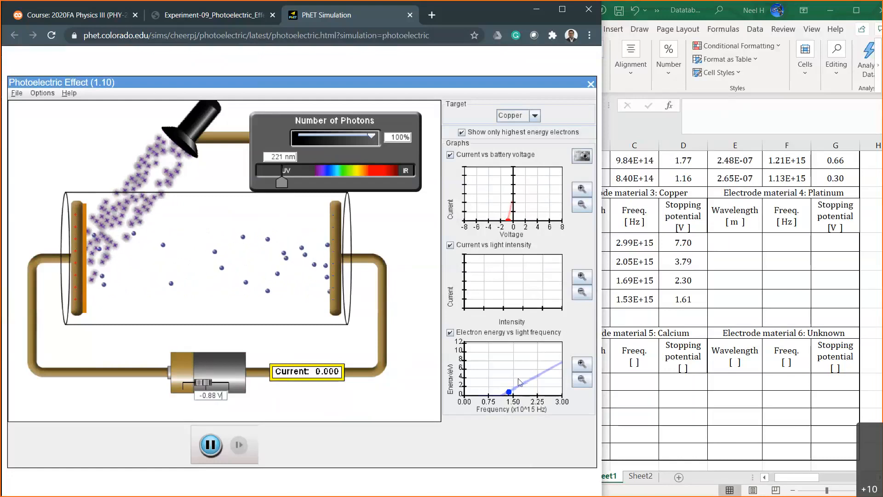
click(687, 312)
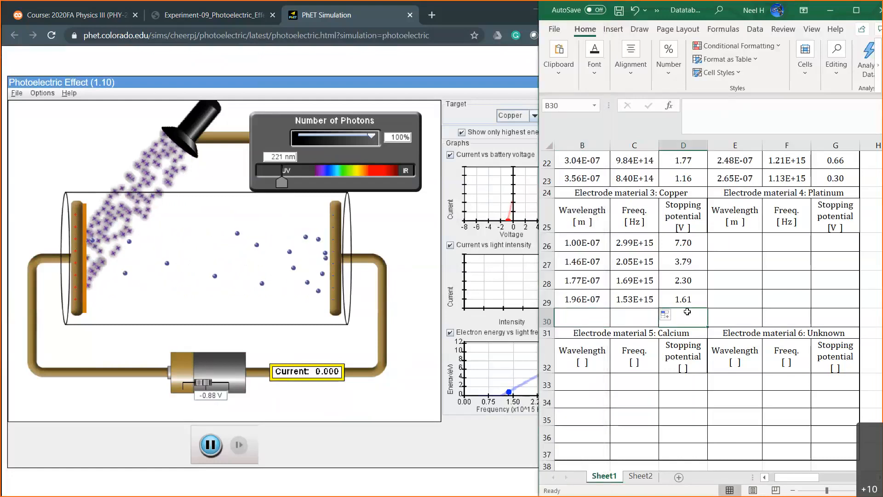
text(0.88)
Enter =221*10^-9 as copper's wavelength in B30 and fill the frequency formula from C29 down to C30.
key(Left)
key(Left)
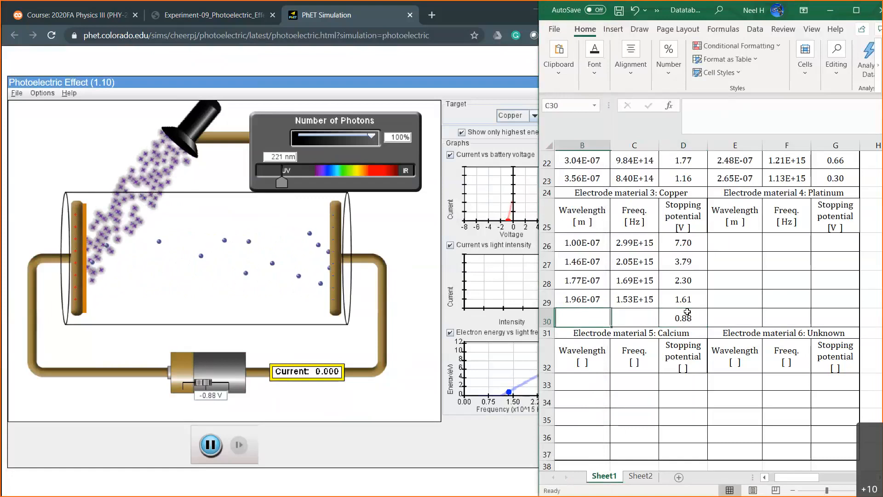
key(Left)
key(Right)
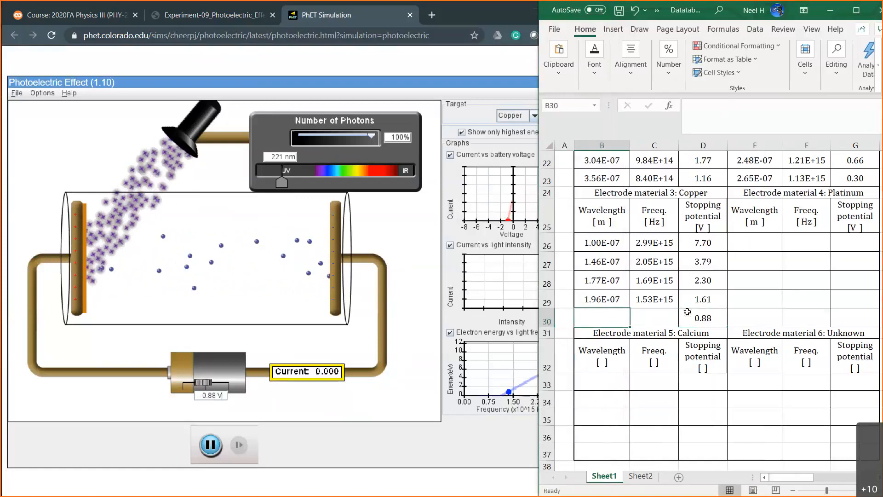
text(=221)
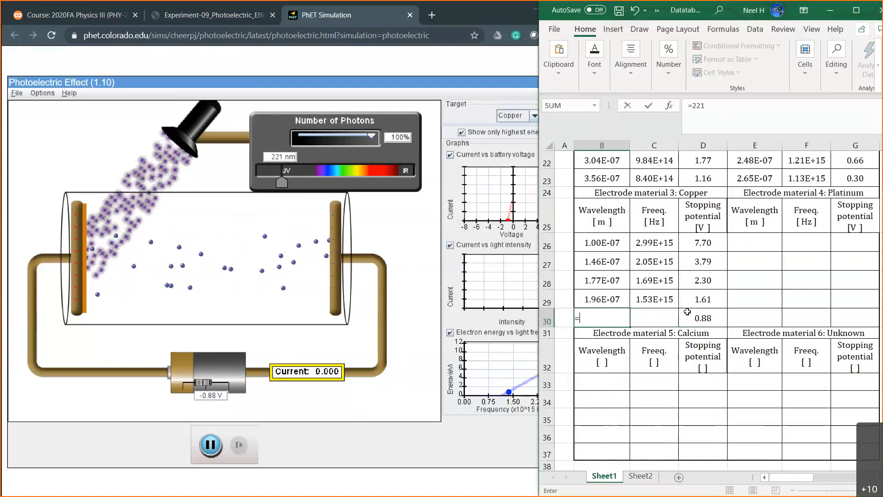
text(*10)
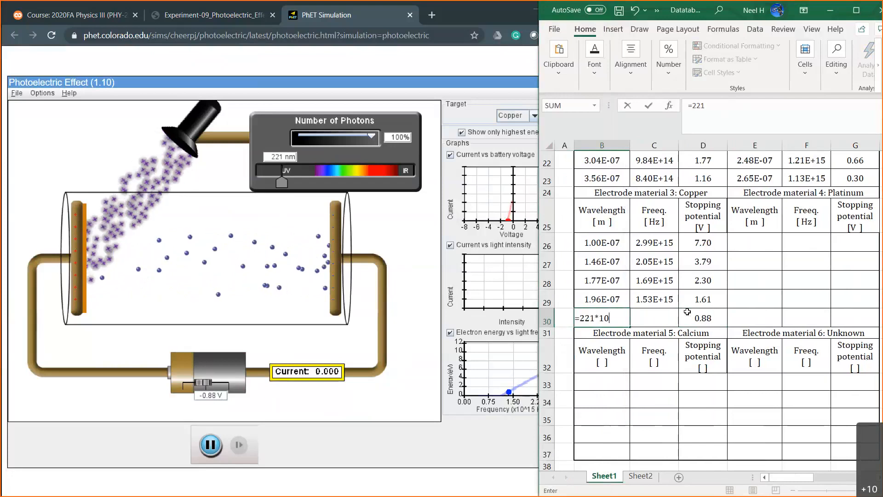
text(^-9)
key(Return)
click(674, 303)
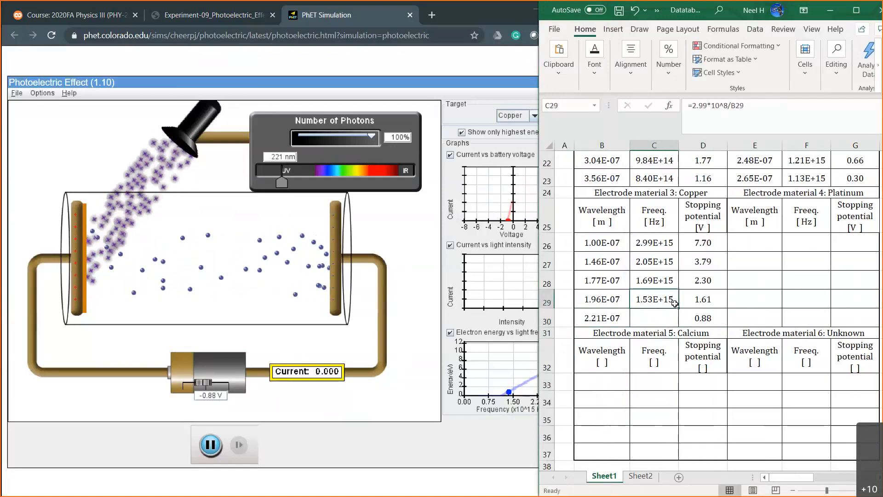
drag(674, 303, 674, 322)
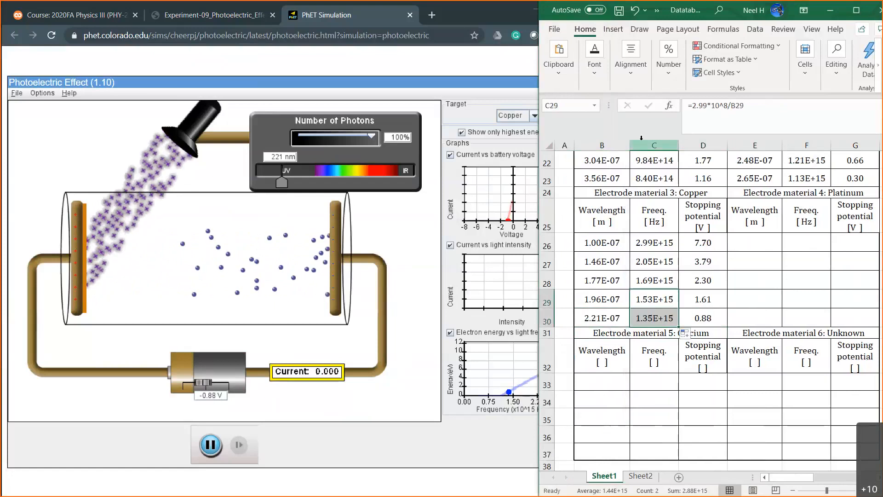
Move the Excel window over the simulation and open the data source selection for the stopping potential chart.
drag(158, 145, 83, 142)
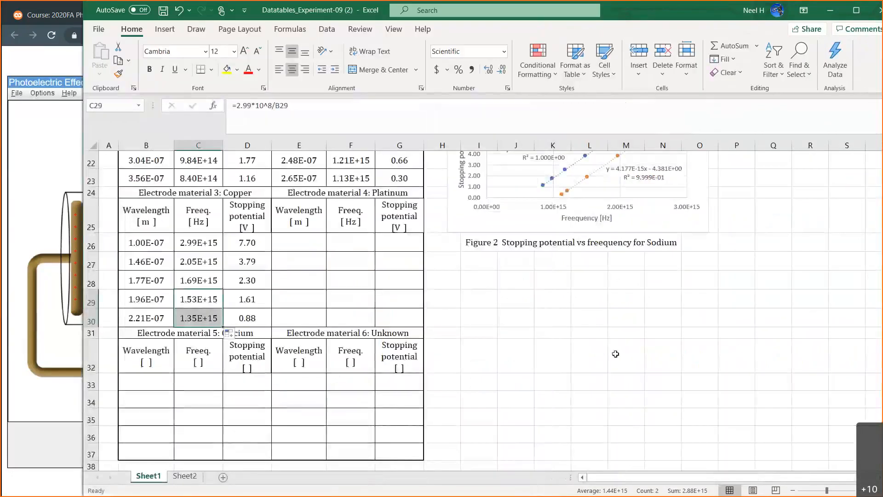
click(616, 354)
scroll(617, 353, up, 2)
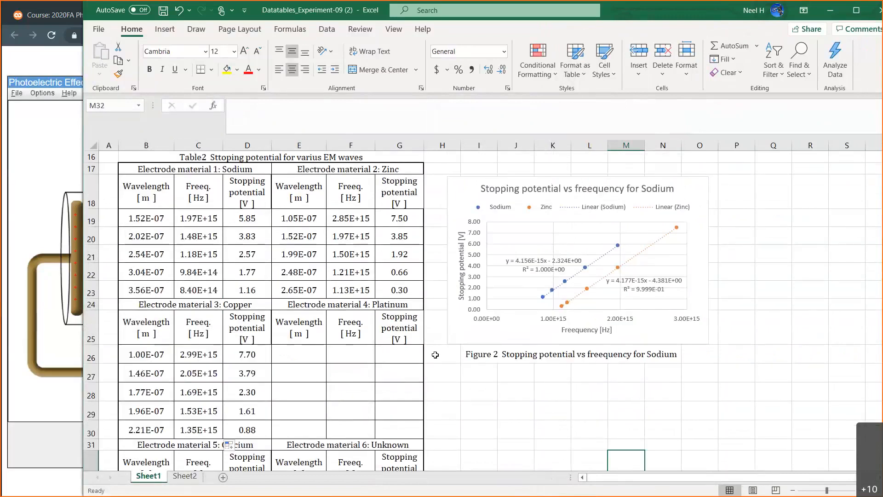
scroll(435, 354, down, 3)
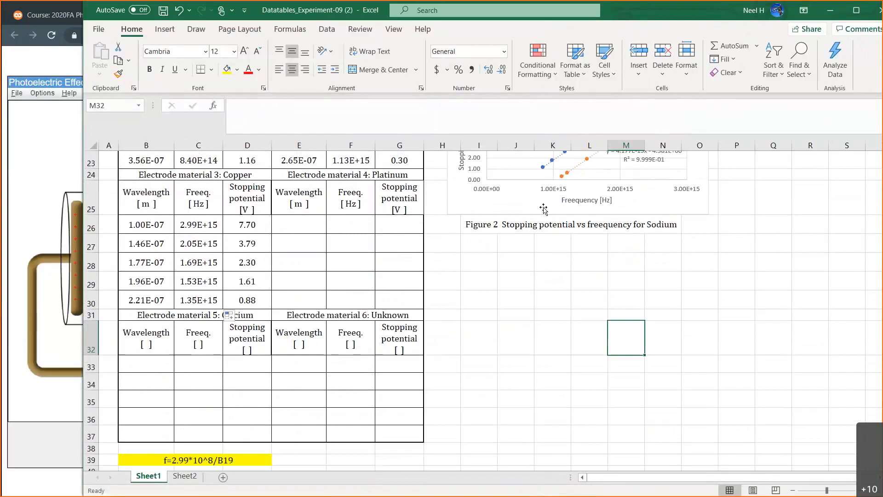
scroll(559, 328, up, 2)
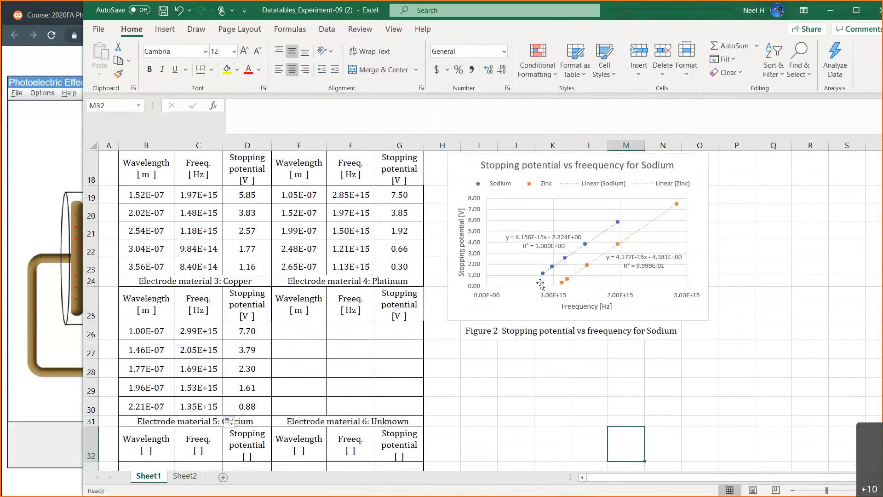
double_click(459, 171)
click(466, 28)
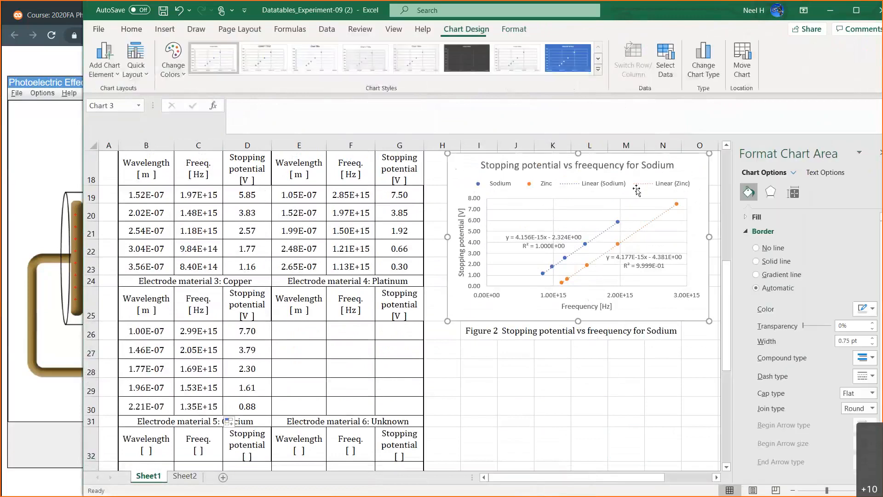
click(676, 61)
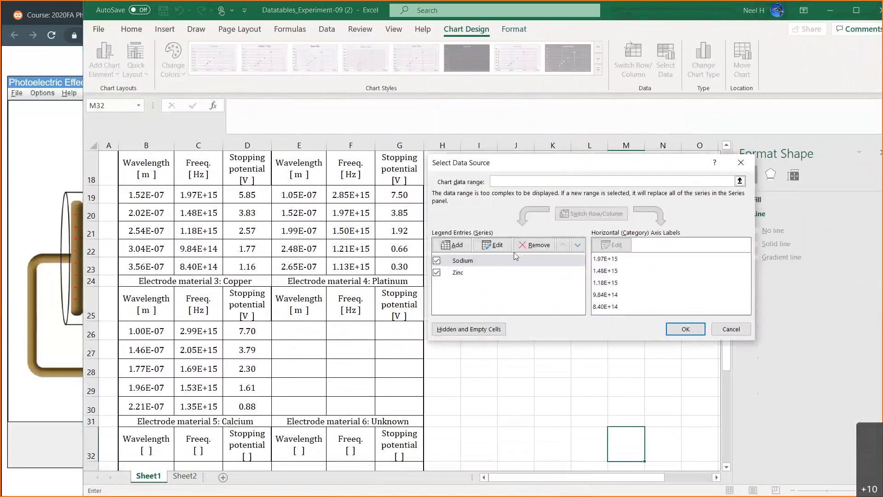
Add a chart series named Copper with the copper frequencies C26:C30 as its X values.
click(495, 246)
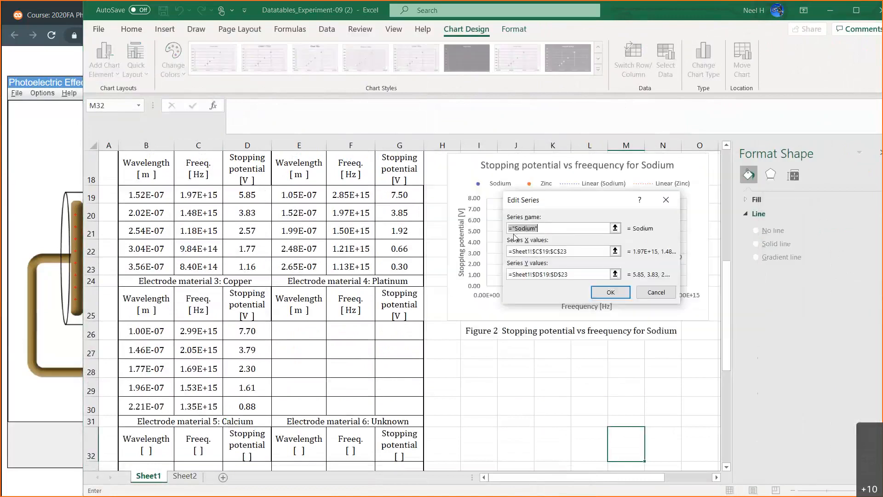
click(658, 292)
click(467, 244)
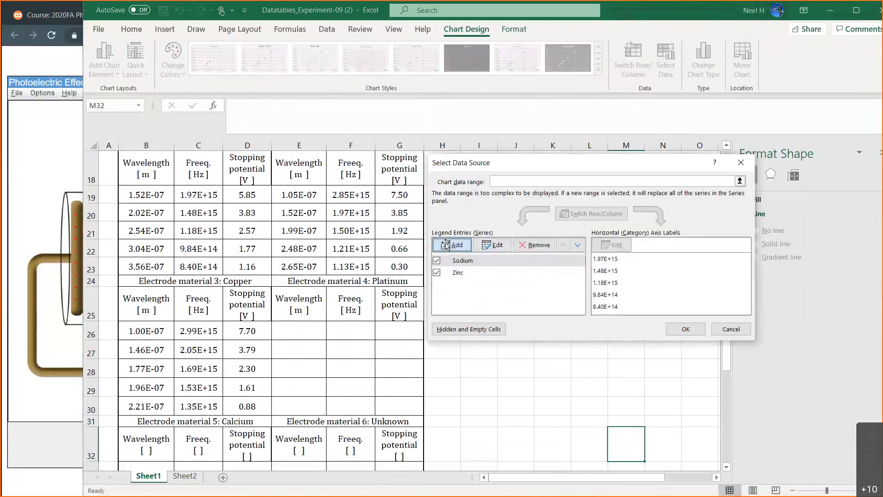
text(Copper)
key(Tab)
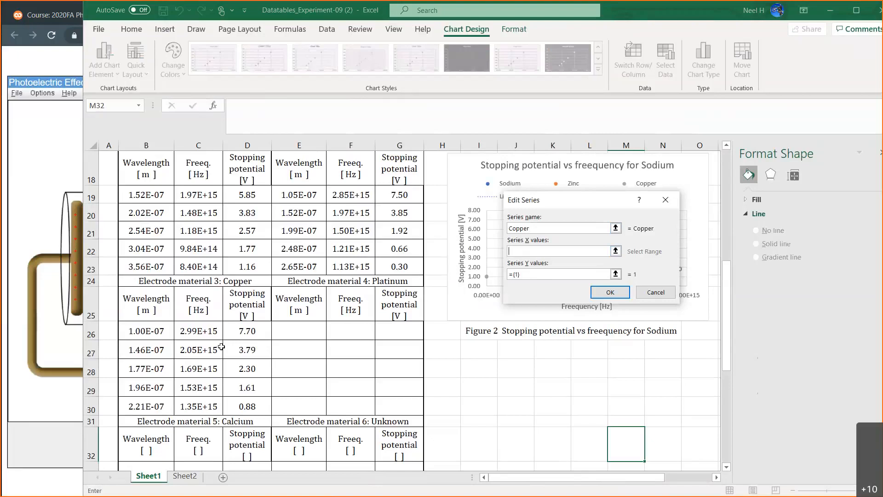
drag(191, 333, 195, 401)
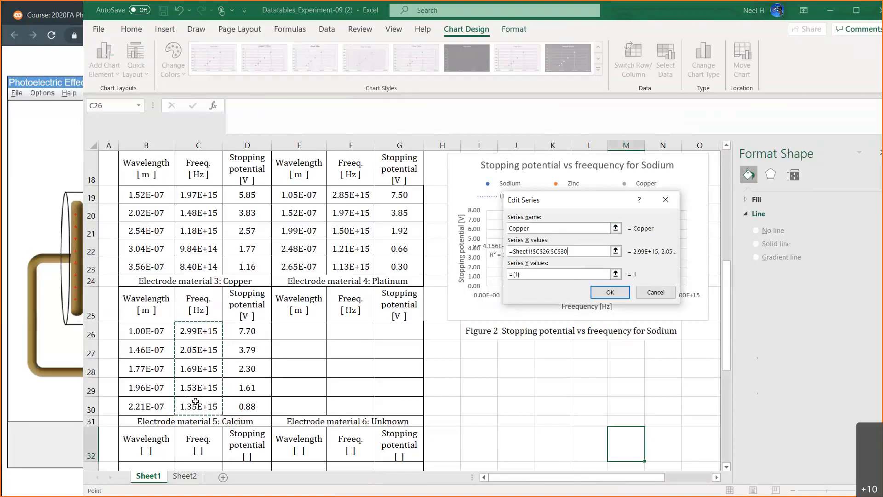
Set the Copper series' Y values to the stopping potentials D26:D30 and apply the new data source.
click(549, 272)
key(BackSpace)
key(BackSpace)
key(BackSpace)
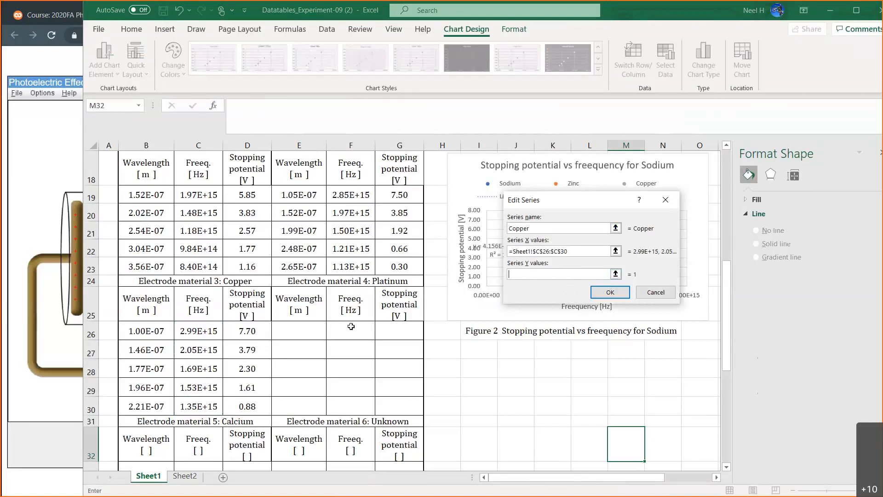
drag(251, 330, 253, 399)
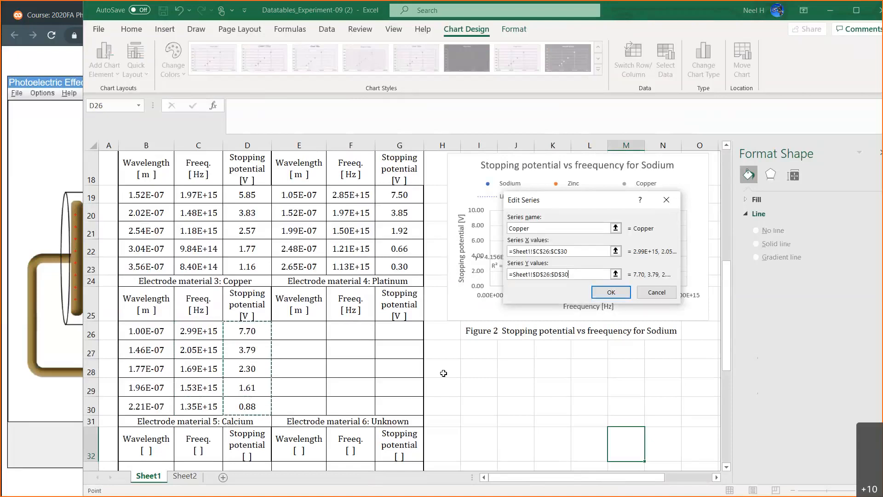
click(612, 292)
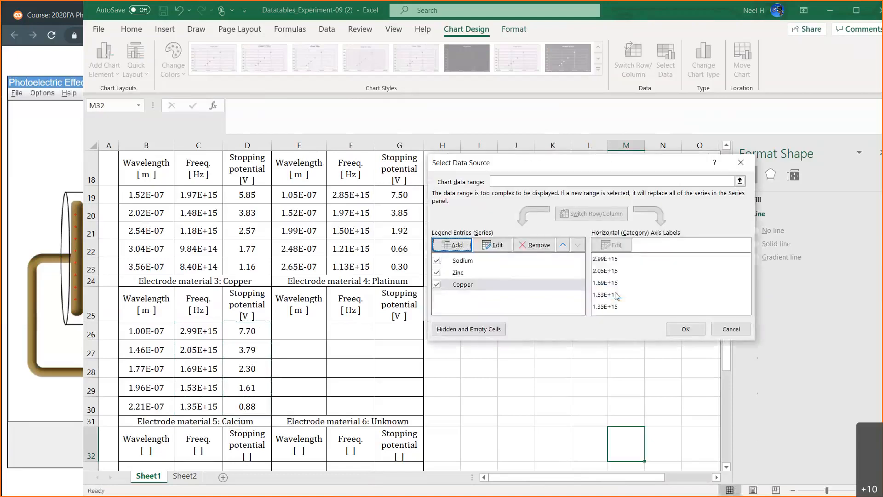
click(685, 328)
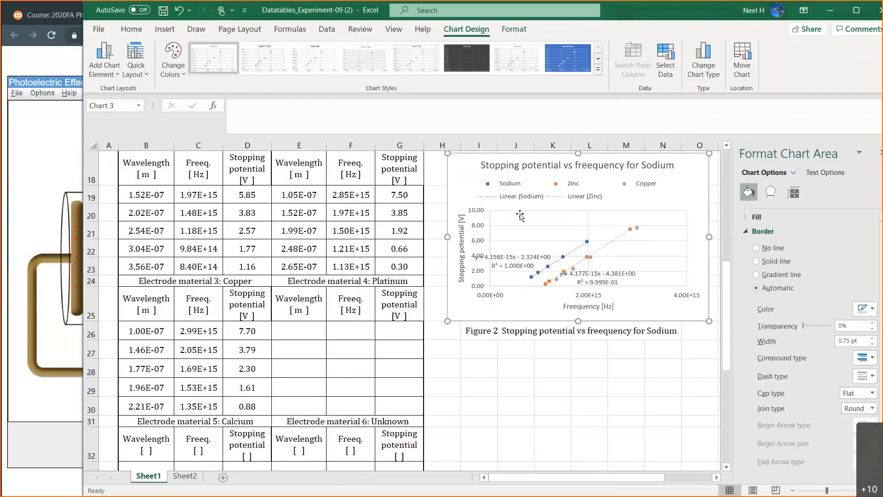
Add a linear trendline to the chart based on the Copper series.
click(113, 73)
mouse_move(123, 240)
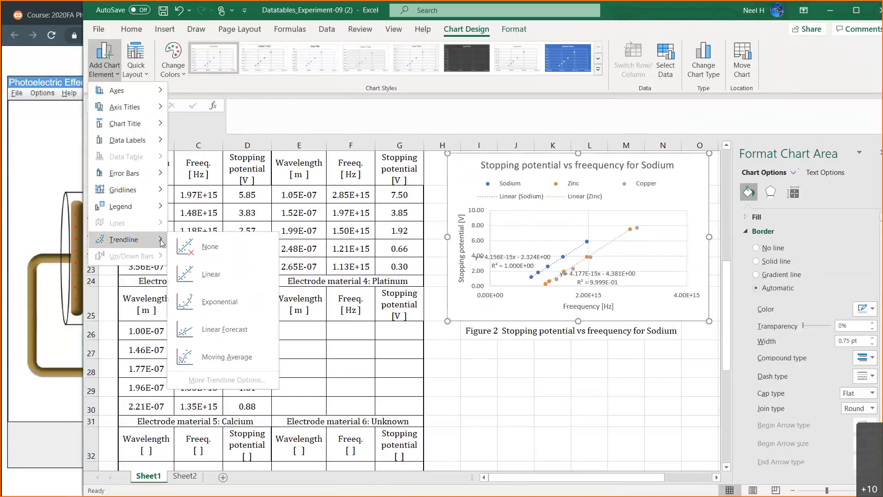
click(205, 274)
click(459, 245)
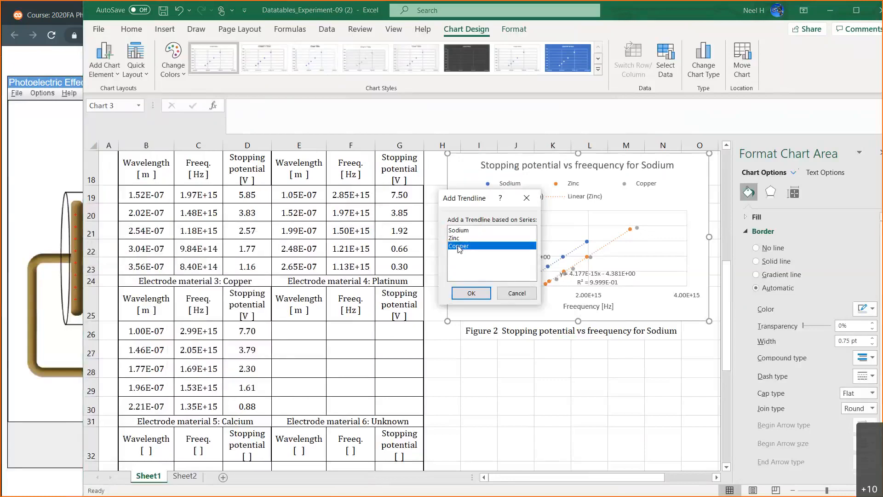
click(472, 293)
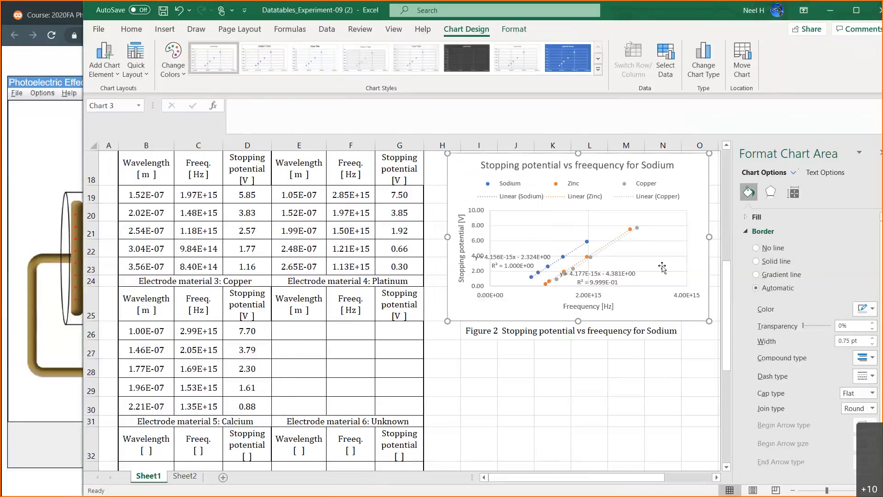
Display the Copper trendline's equation and R-squared value on the chart.
click(623, 241)
click(793, 192)
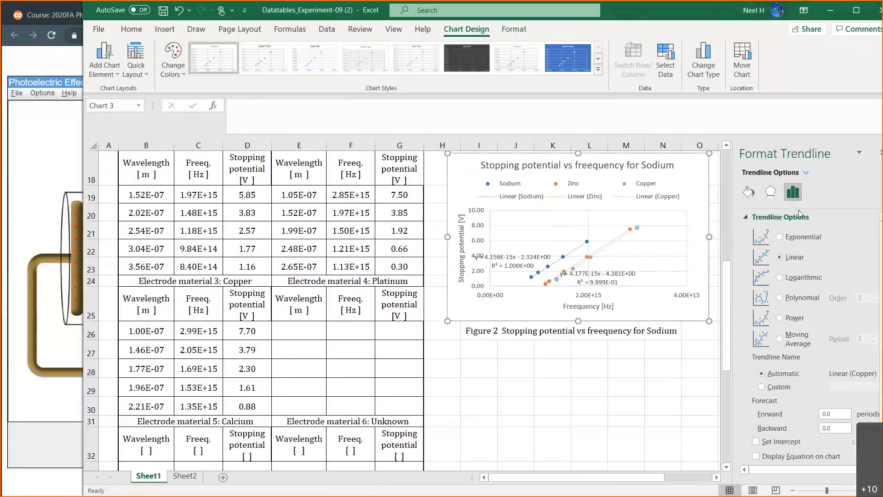
scroll(787, 363, down, 1)
click(782, 439)
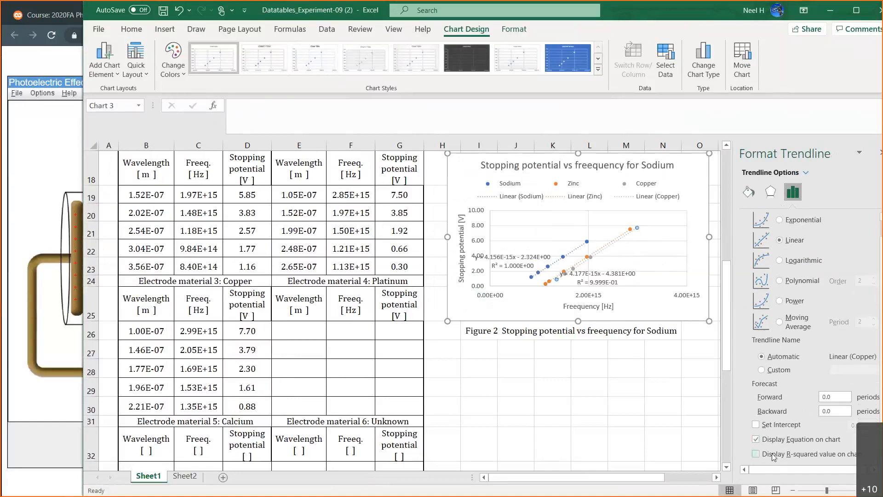
Reposition the Copper, Zinc and Sodium trendline equations so that each label sits apart from the others near its line.
drag(601, 223, 648, 244)
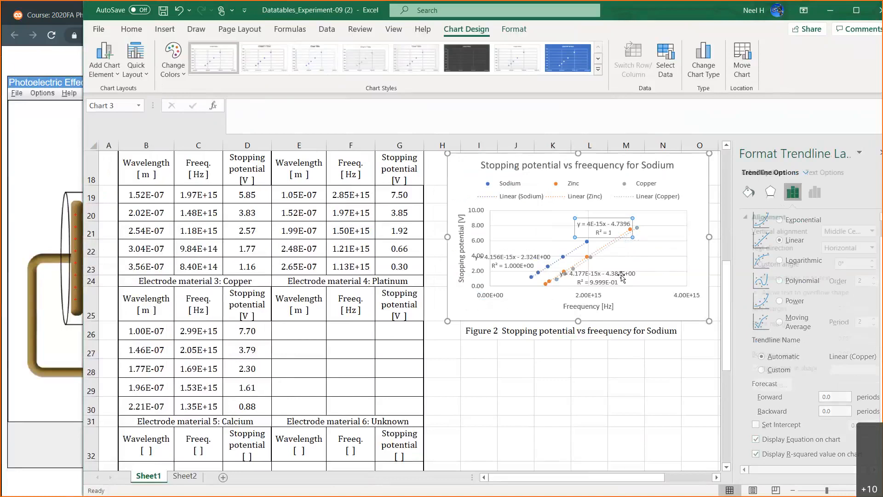
drag(608, 282, 591, 224)
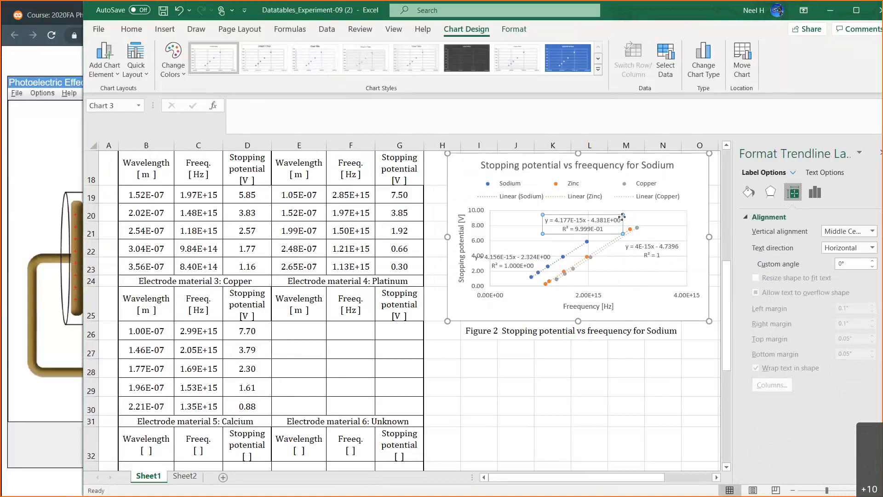
drag(605, 215, 620, 222)
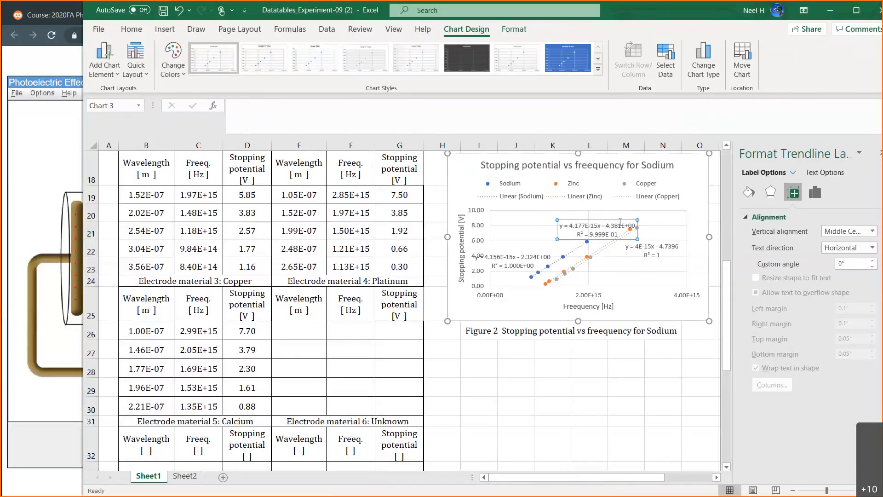
click(517, 262)
drag(525, 252, 544, 246)
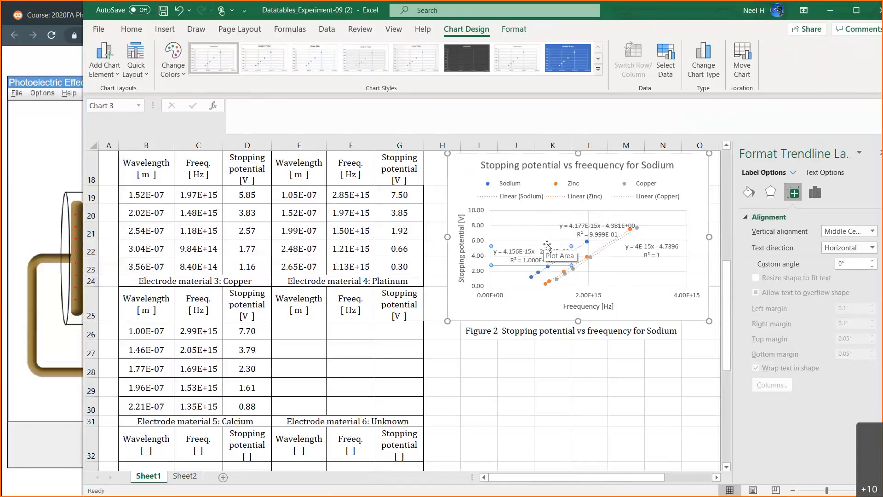
click(598, 224)
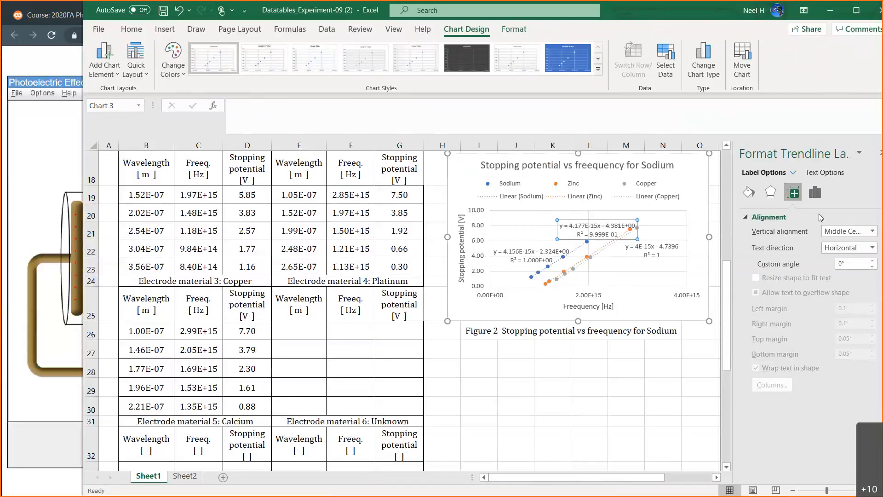
click(749, 192)
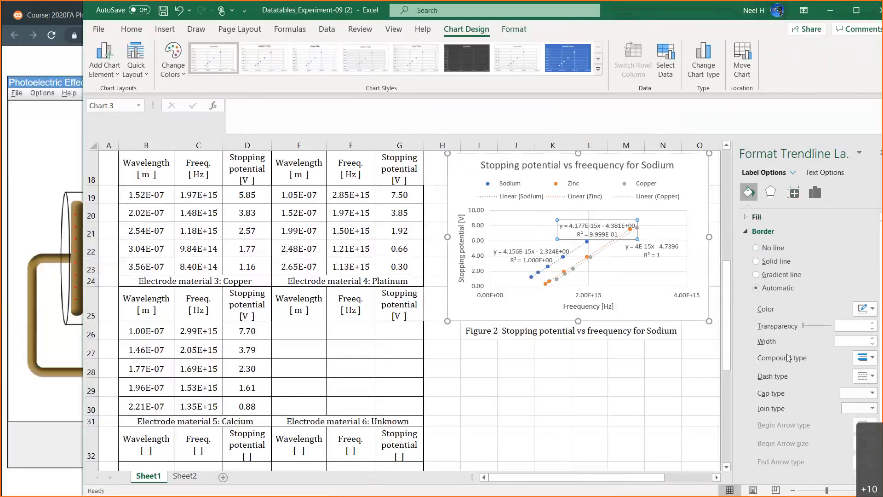
scroll(788, 357, down, 1)
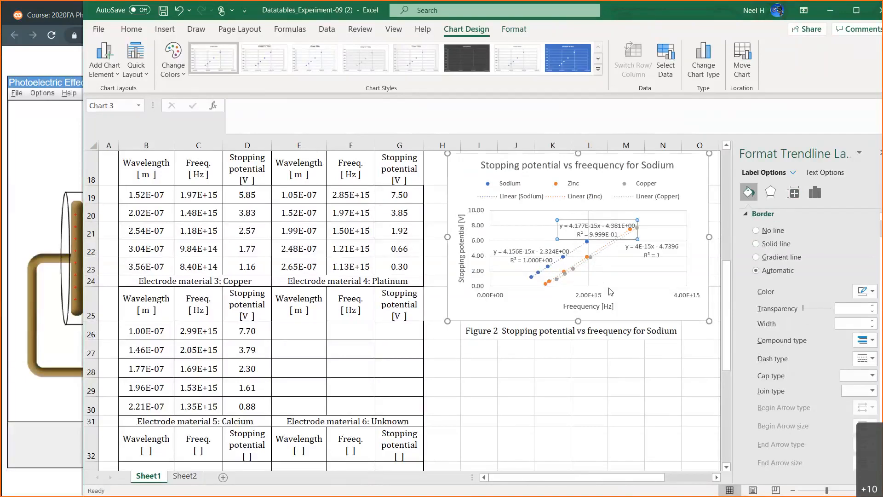
click(617, 276)
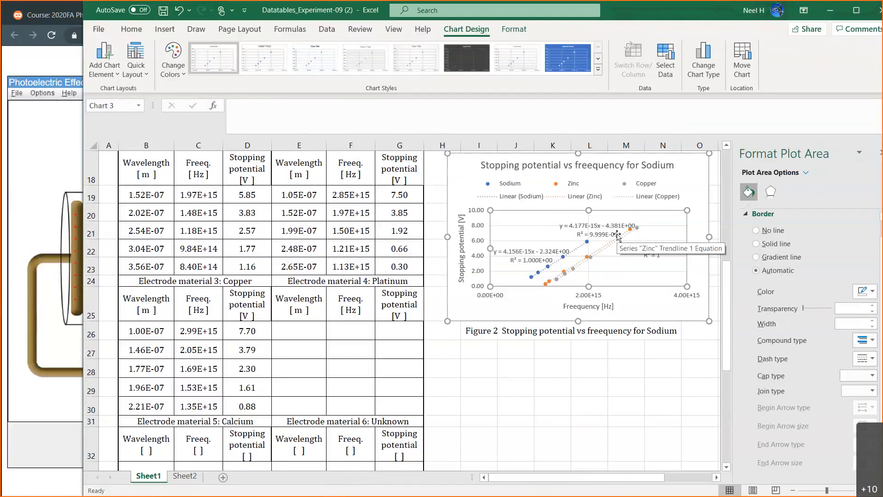
Format the Copper trendline equation label in scientific notation with 3 decimal places.
click(655, 257)
drag(655, 258, 639, 267)
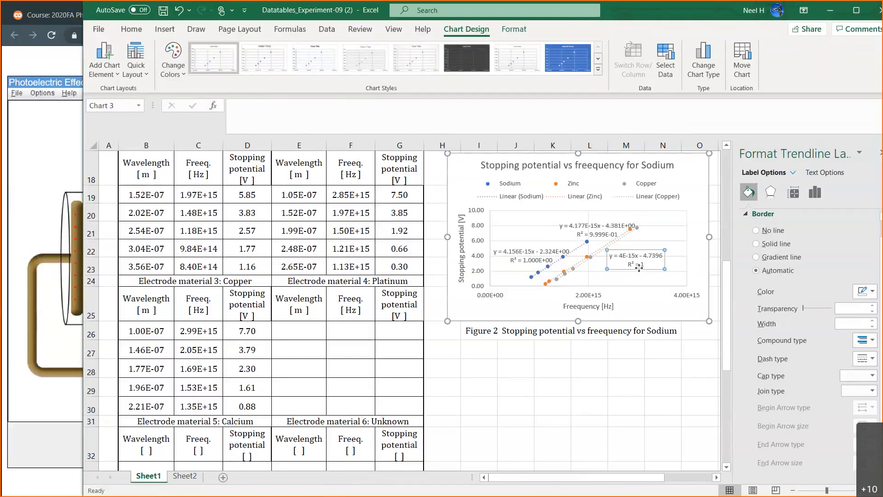
click(815, 192)
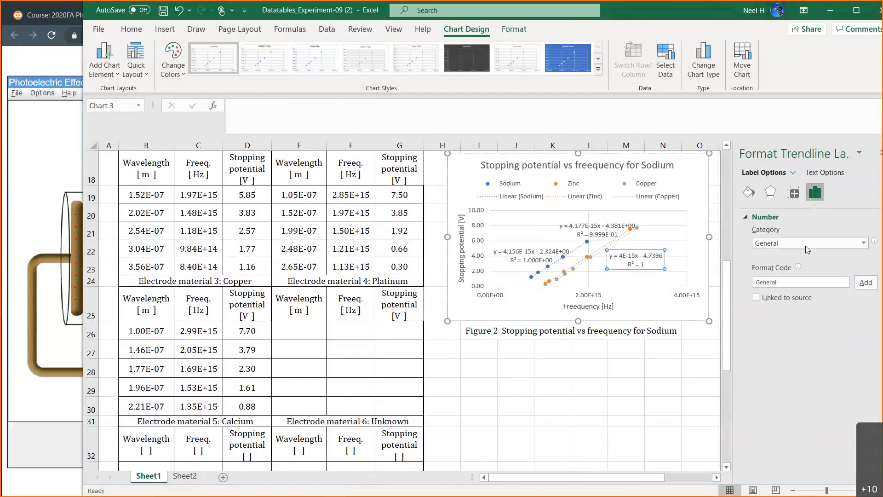
click(844, 243)
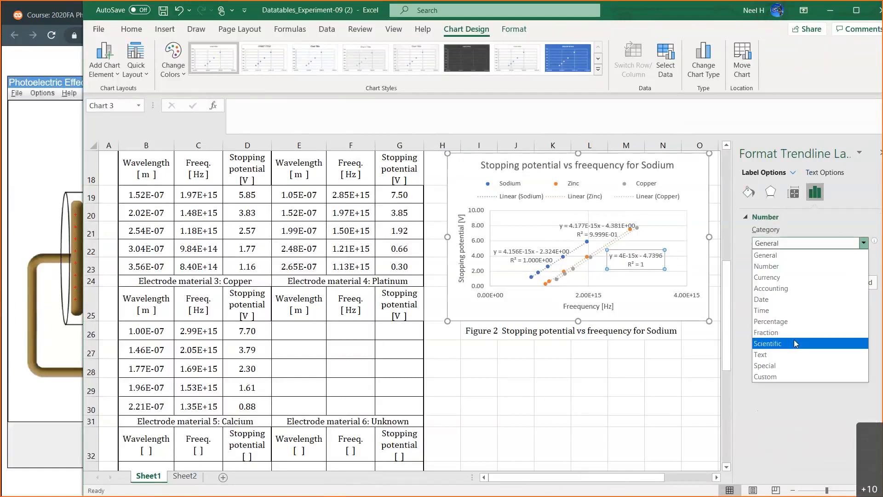
click(809, 343)
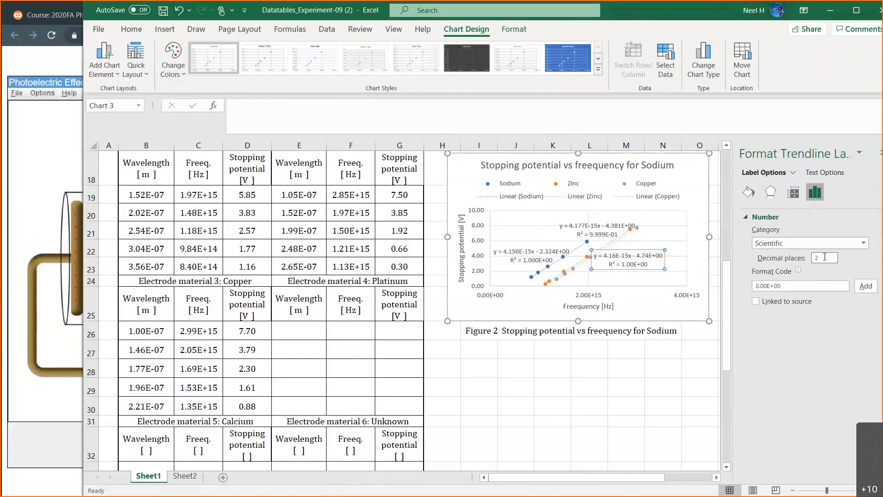
key(Return)
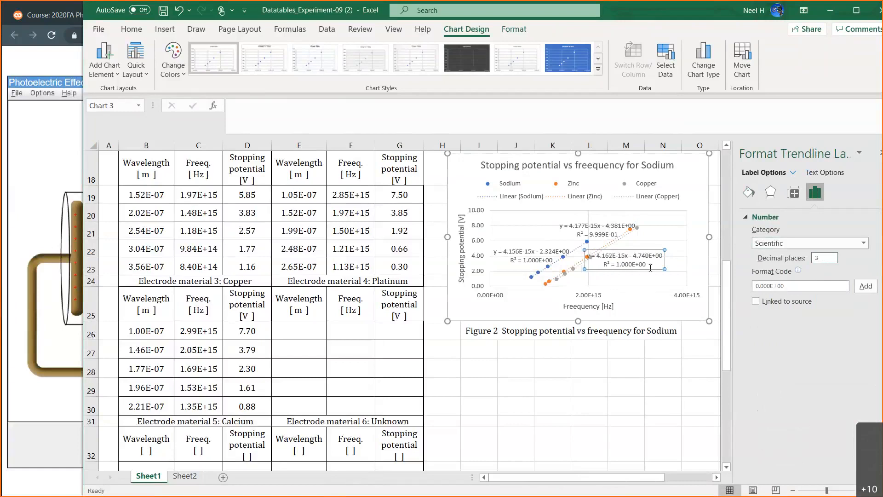
Shift the Copper trendline equation label slightly away from the plotted points and deselect the chart.
click(654, 282)
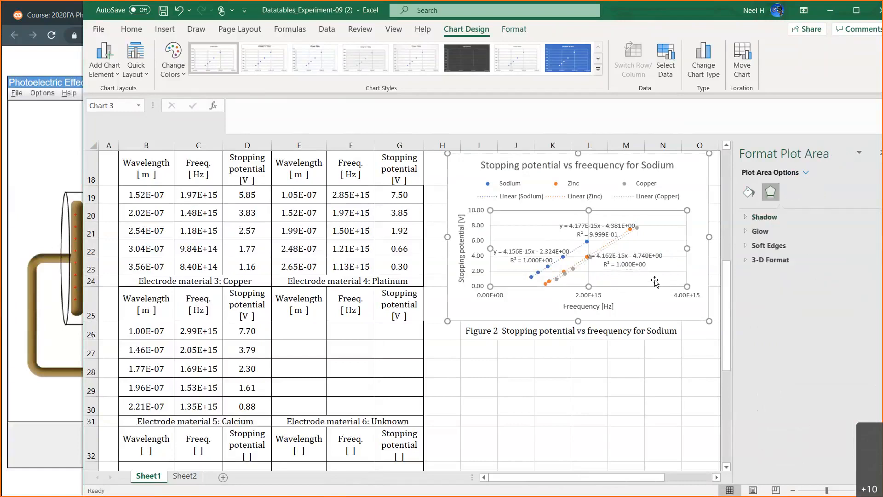
click(654, 266)
drag(654, 269, 662, 269)
click(640, 355)
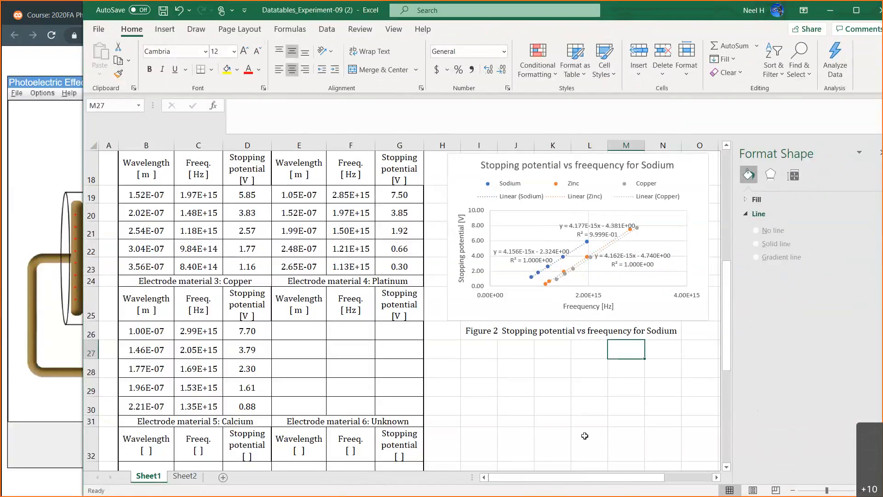
Enter Copper's graph slope in Table3 cell C45 as =4.162*10^-15.
scroll(585, 436, down, 6)
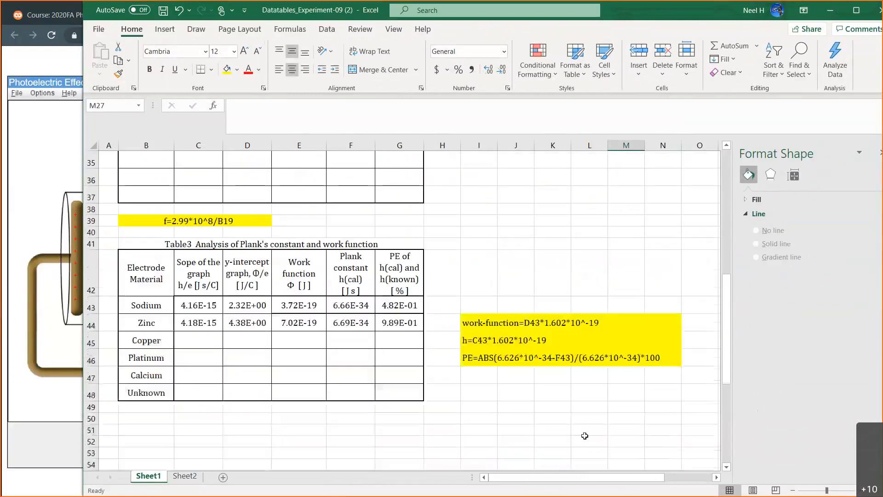
click(204, 344)
text(=)
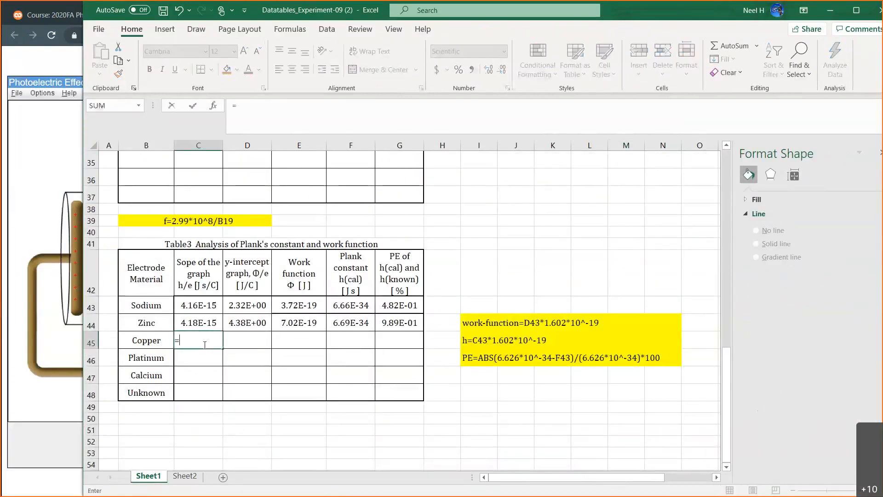
text(4.162*10^)
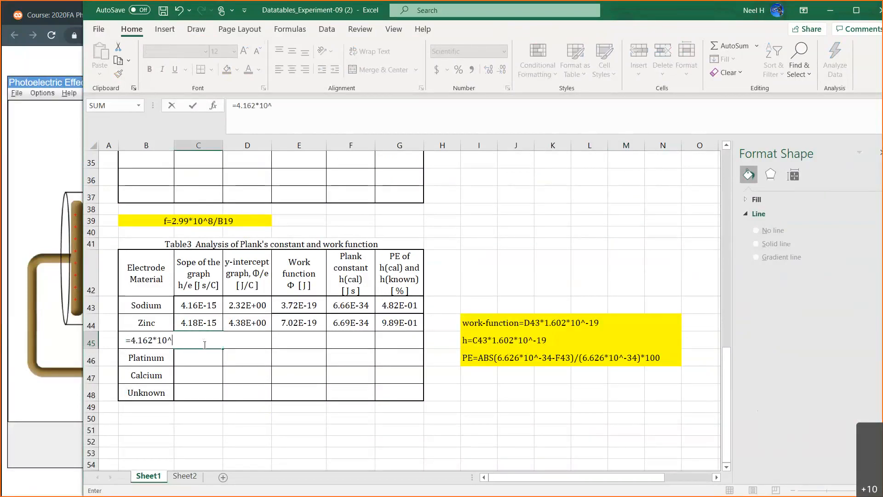
text(-19)
key(Return)
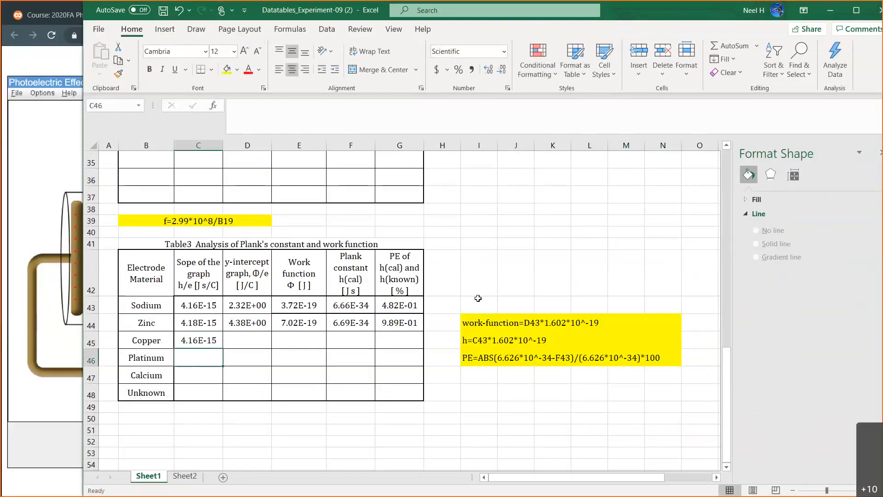
Read the Copper trendline's intercept from the chart and enter 4.74 as Copper's y-intercept in D45.
scroll(477, 298, up, 3)
scroll(478, 298, up, 7)
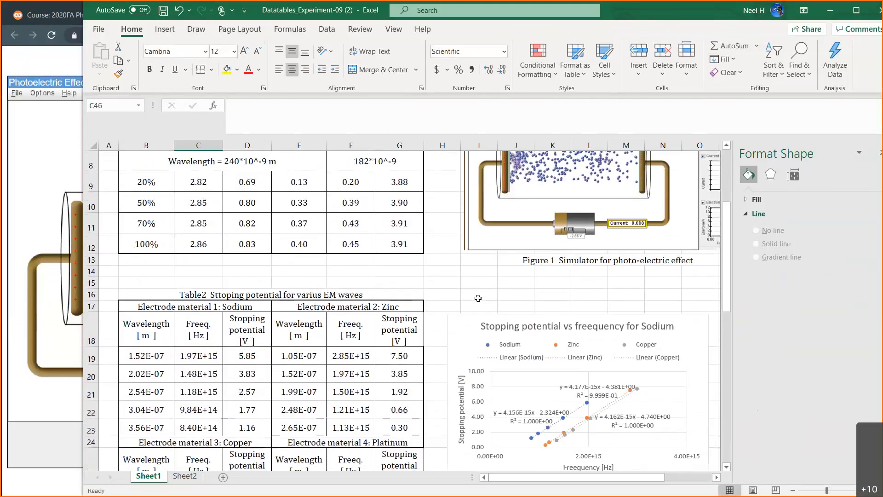
scroll(478, 299, down, 1)
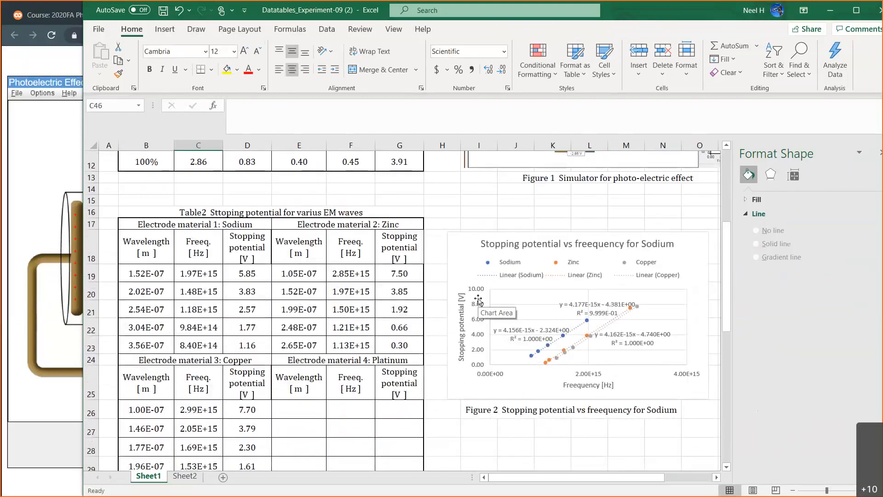
scroll(478, 299, down, 8)
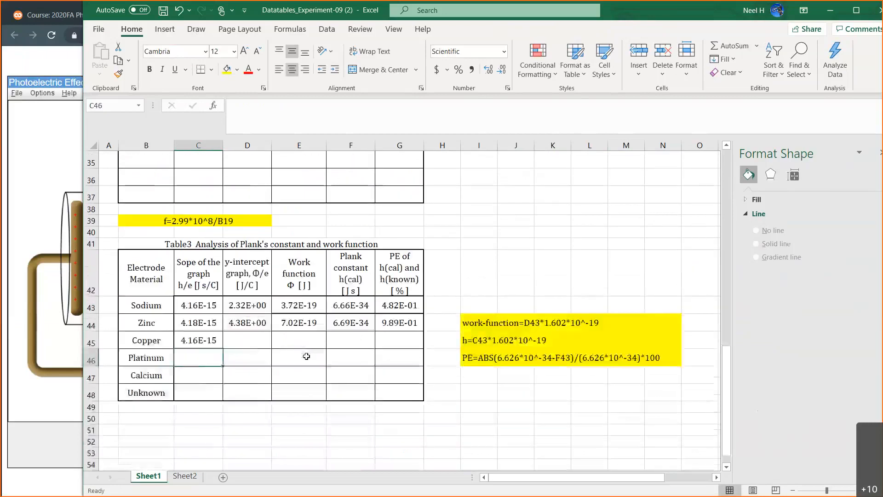
click(256, 339)
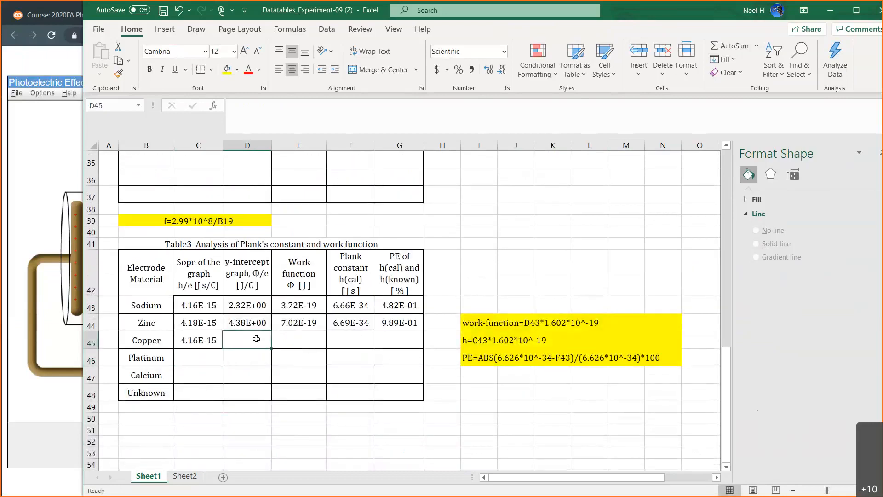
text(4.74)
key(Return)
Fill Zinc's work function, Planck constant and percent error formulas from E44:G44 down to the Copper row.
drag(293, 322, 422, 347)
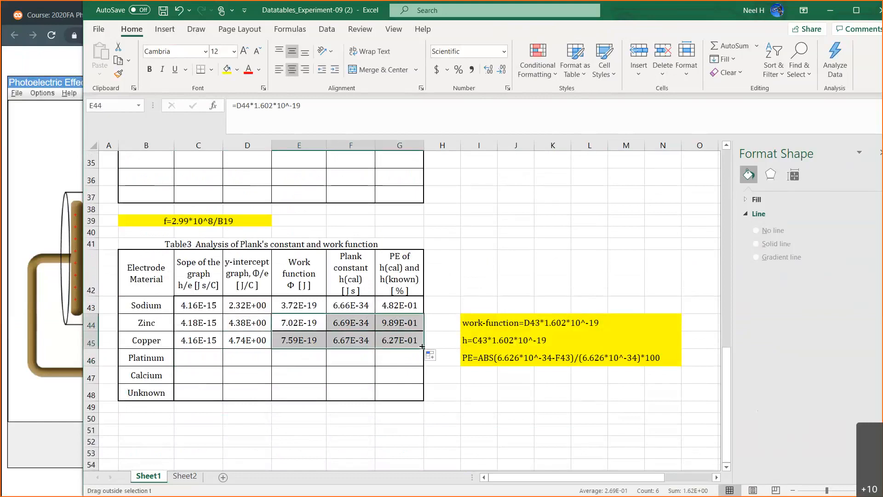
click(358, 339)
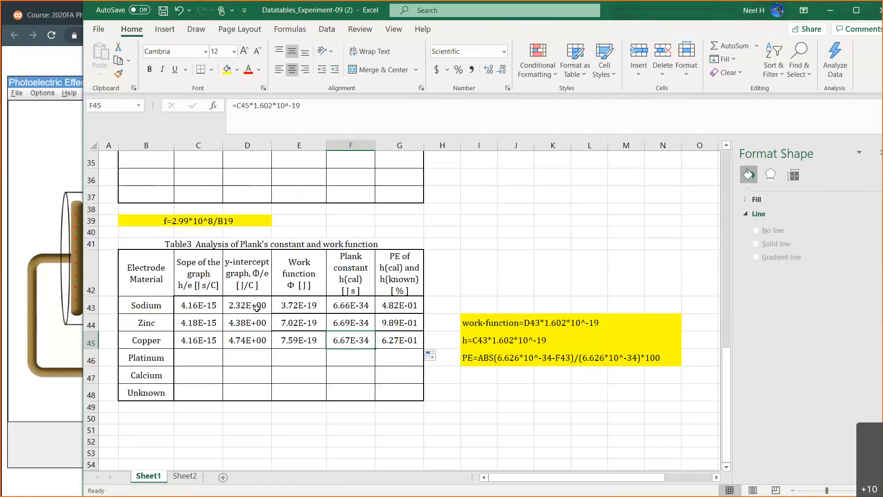
click(295, 307)
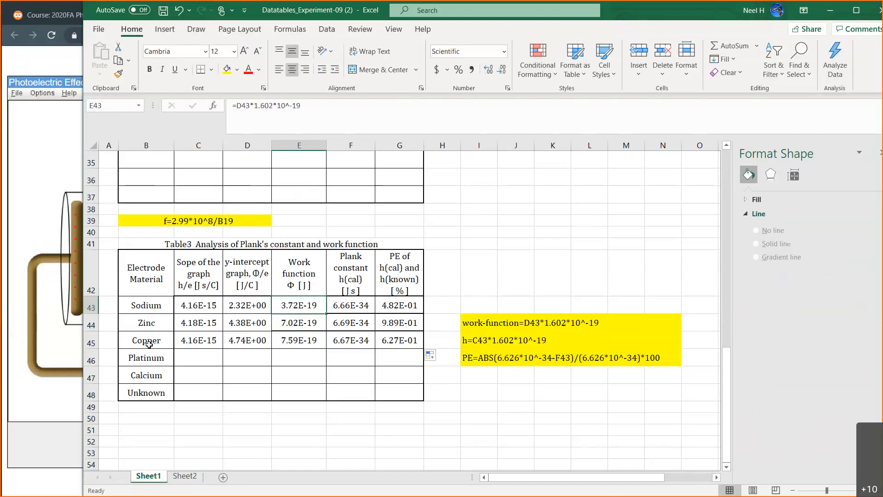
Show the empty Platinum table and narrow the Excel window to uncover the PhET Photoelectric Effect simulation.
click(191, 358)
scroll(315, 369, up, 5)
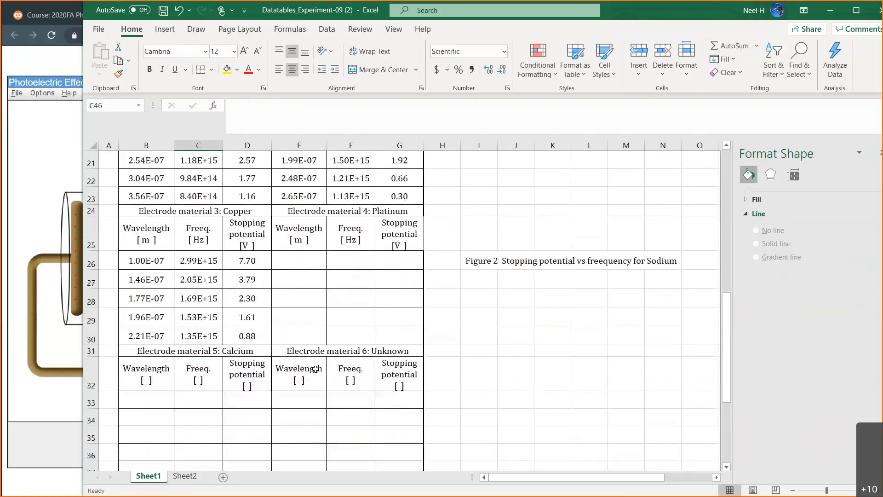
scroll(316, 368, down, 1)
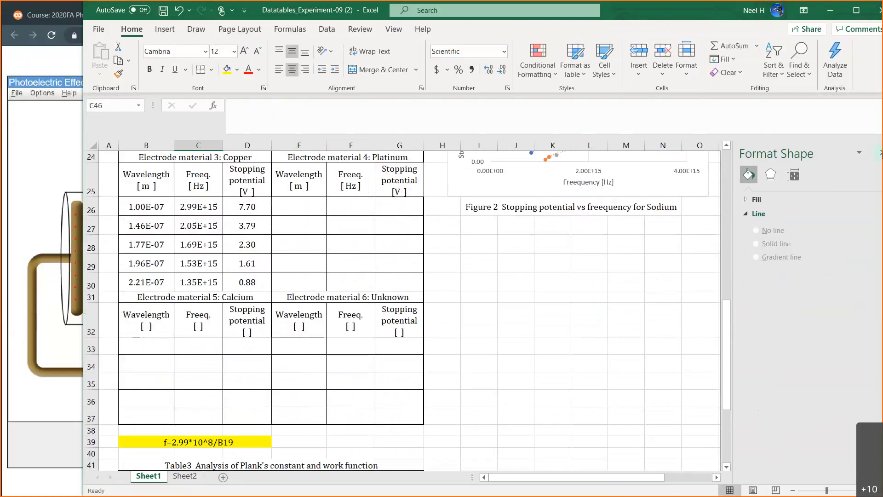
scroll(544, 296, up, 2)
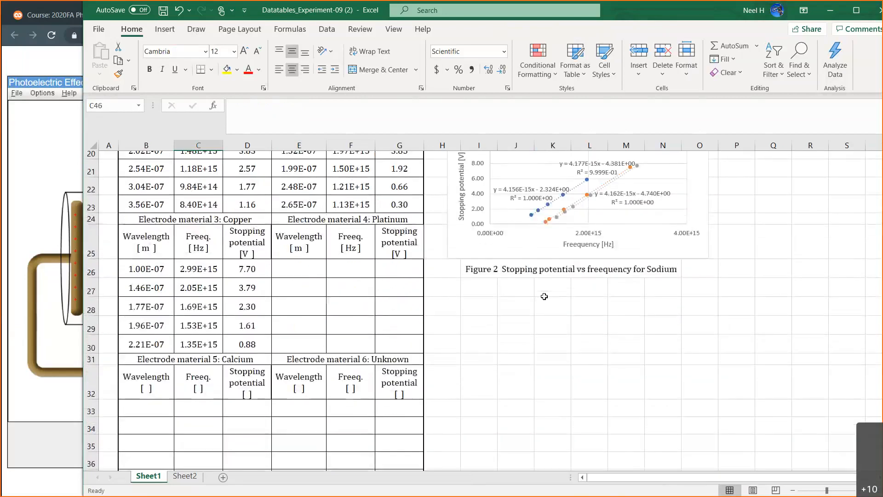
scroll(544, 296, down, 1)
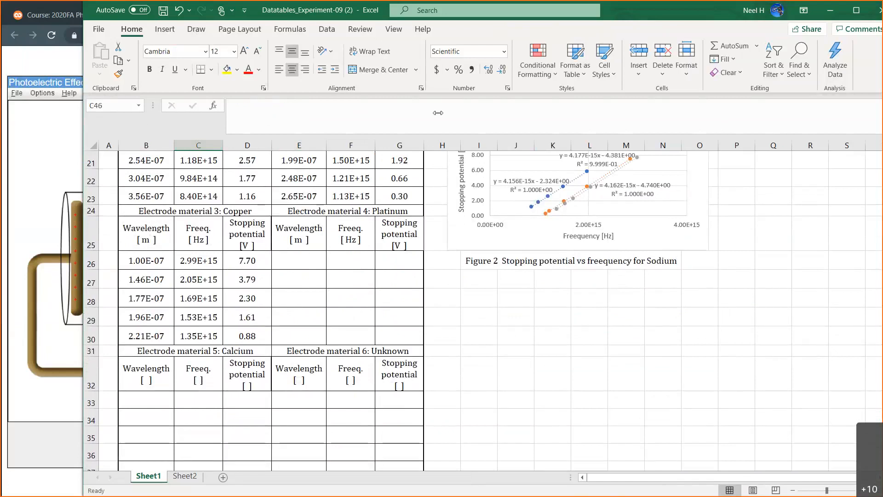
drag(438, 113, 601, 113)
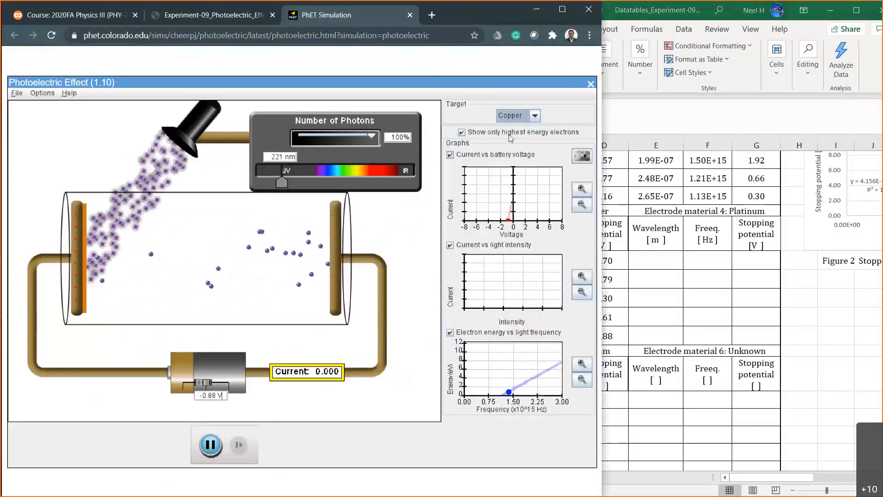
Change the simulation's target to Platinum and set the battery voltage to 0 V.
click(535, 116)
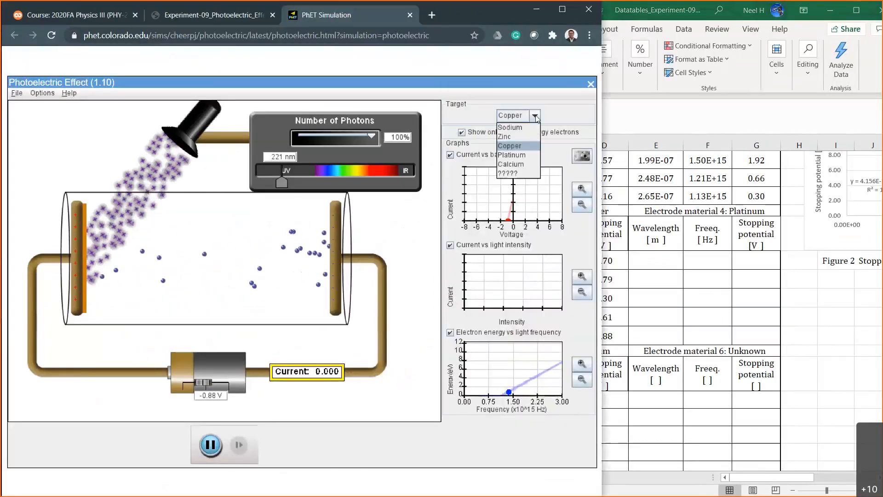
click(522, 155)
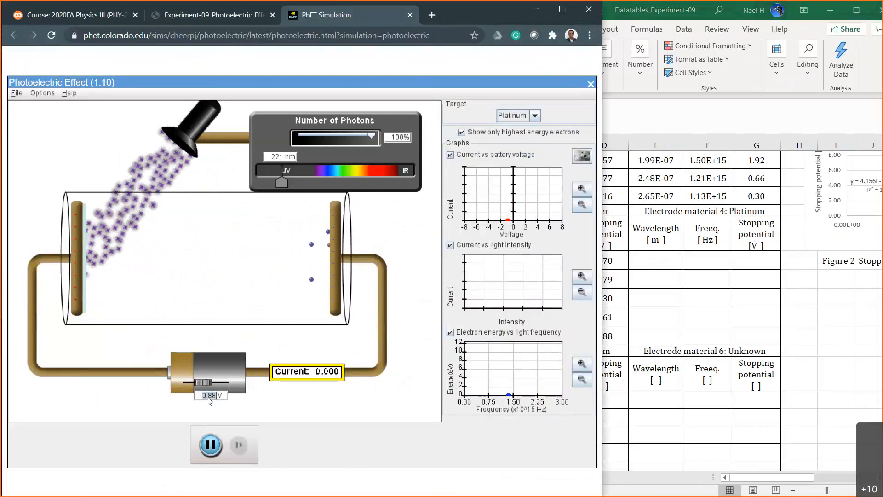
text(0)
key(Return)
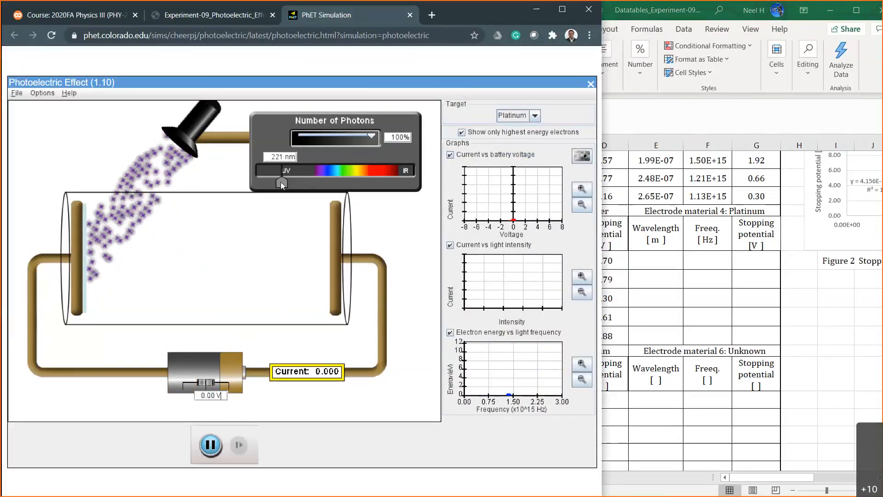
Sweep the light wavelength between 100 nm and 411 nm to test electron emission from Platinum, ending at 182 nm.
drag(279, 181, 245, 184)
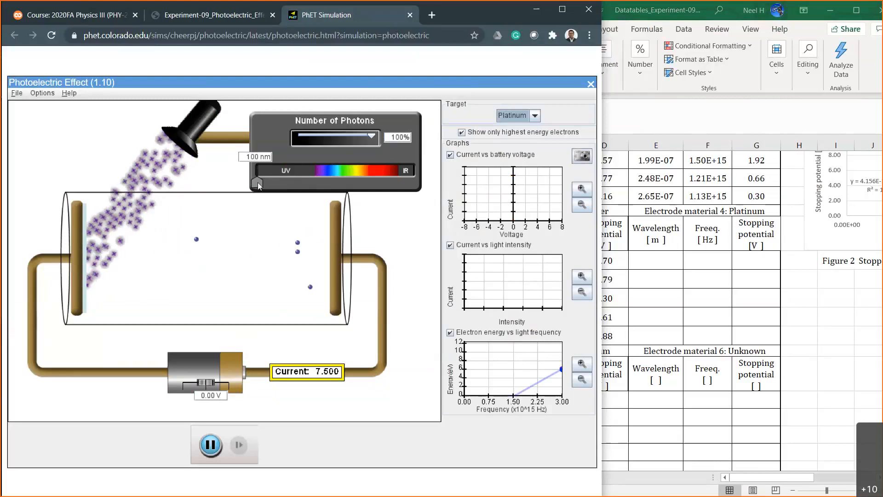
drag(257, 182, 322, 183)
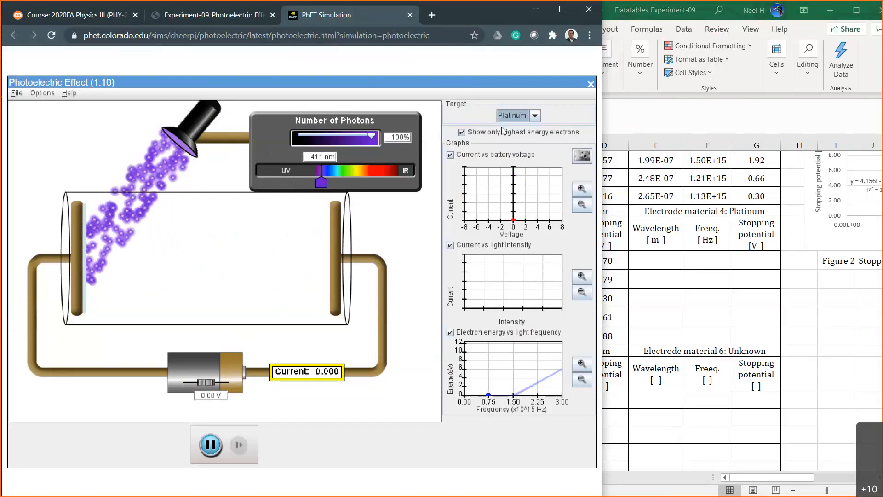
drag(318, 180, 286, 181)
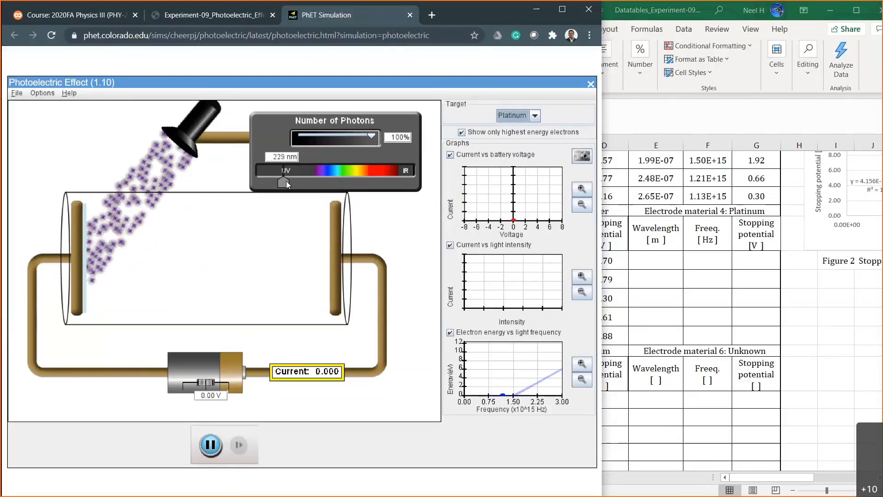
drag(286, 181, 276, 181)
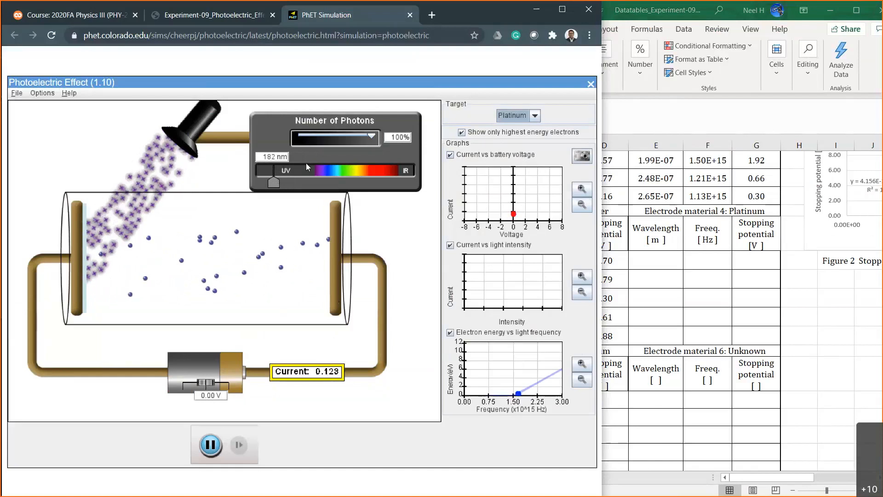
Shade the unused Platinum table, E24:G30, with a grey fill in the Excel sheet.
click(668, 311)
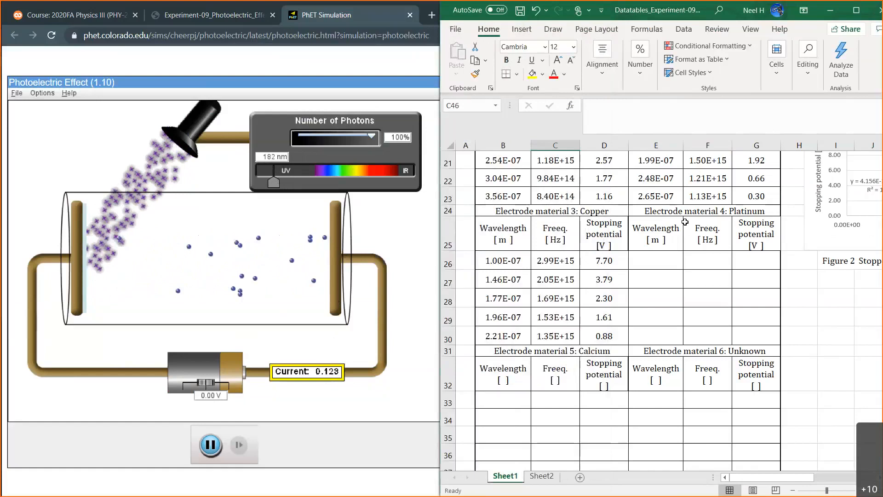
click(658, 211)
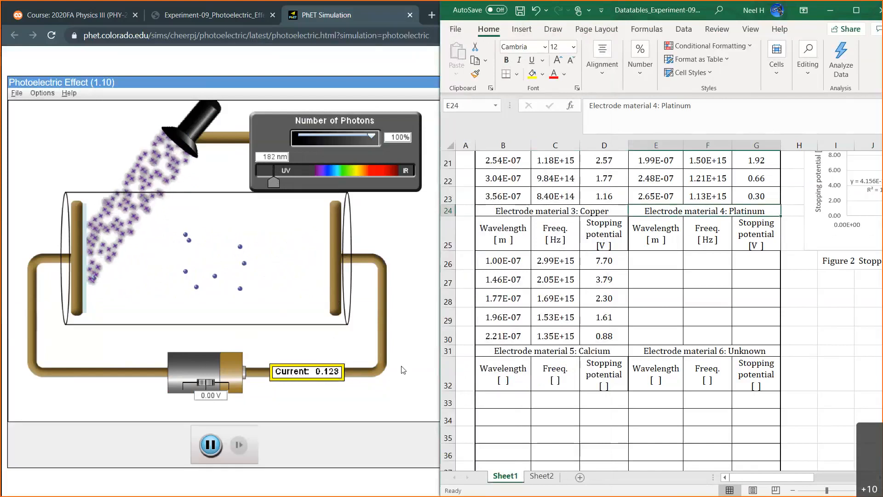
drag(700, 213, 756, 341)
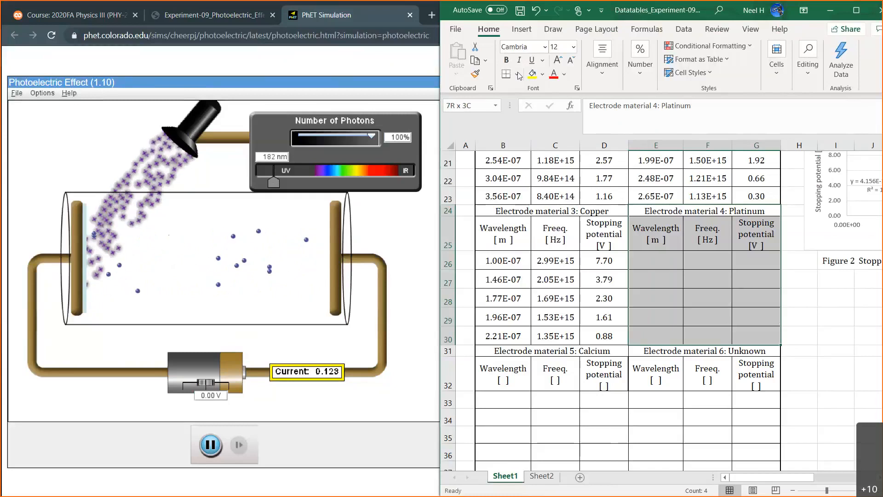
click(565, 76)
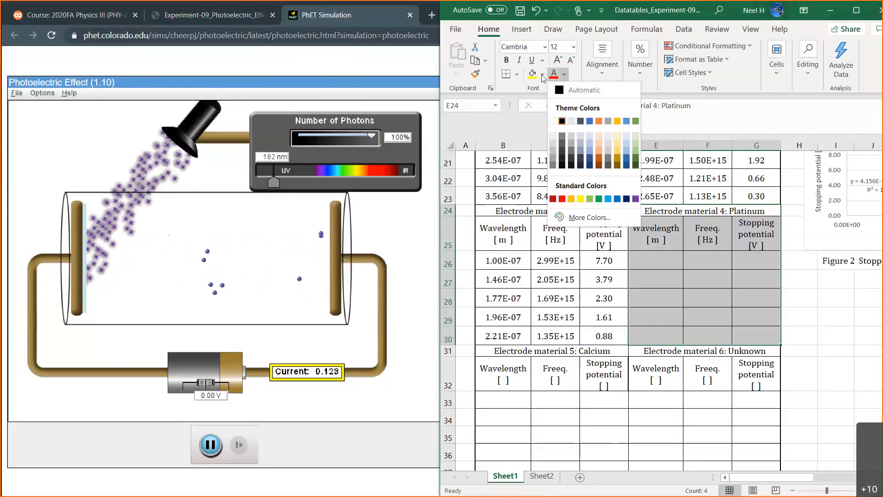
click(542, 75)
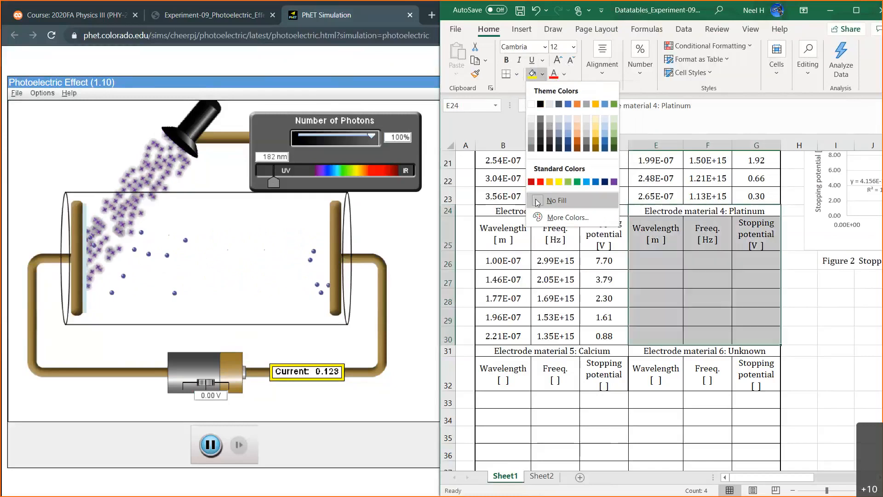
click(531, 137)
click(690, 300)
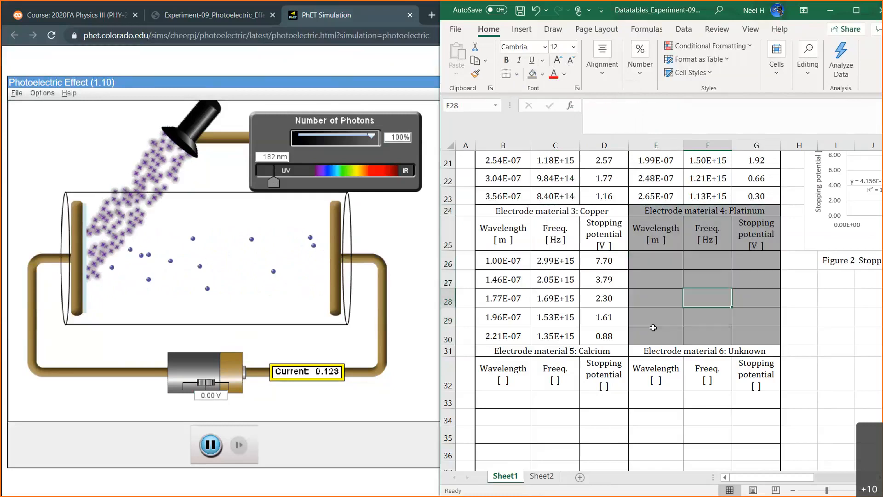
Switch to the PhET simulation, change the target to Calcium, and sweep the wavelength up to 389 nm and back down to 100 nm.
scroll(650, 329, down, 2)
click(605, 246)
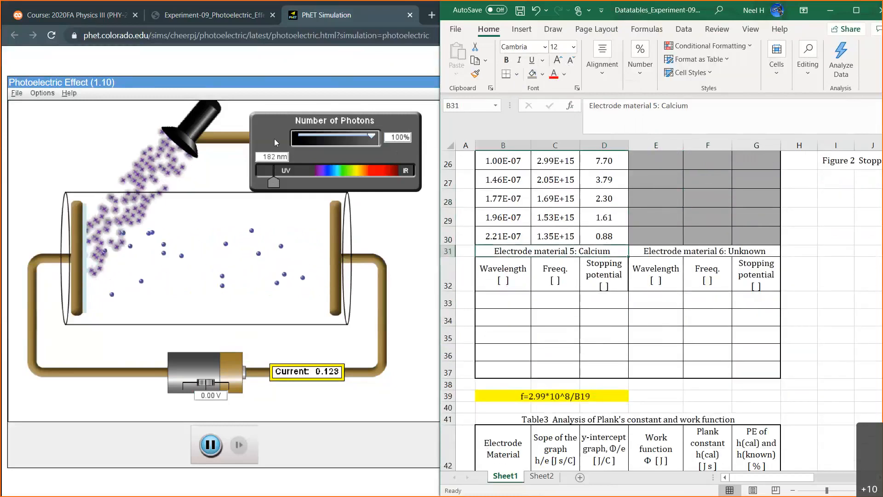
click(406, 228)
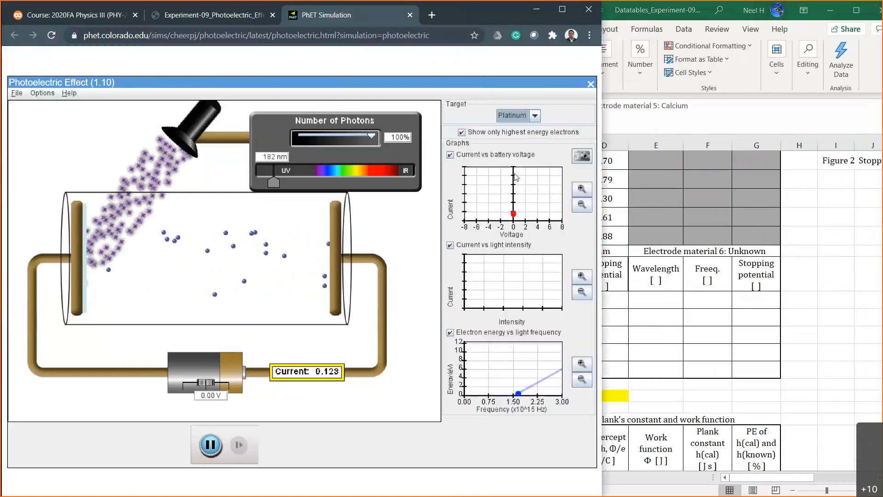
click(536, 116)
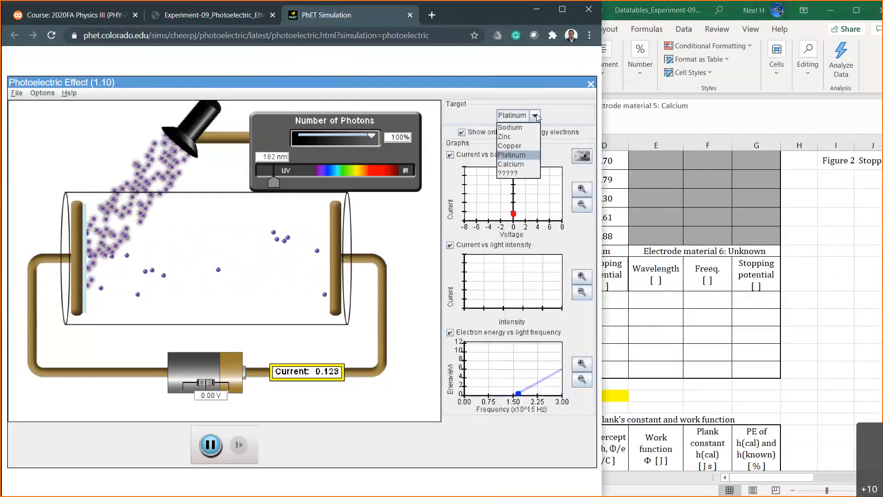
click(518, 164)
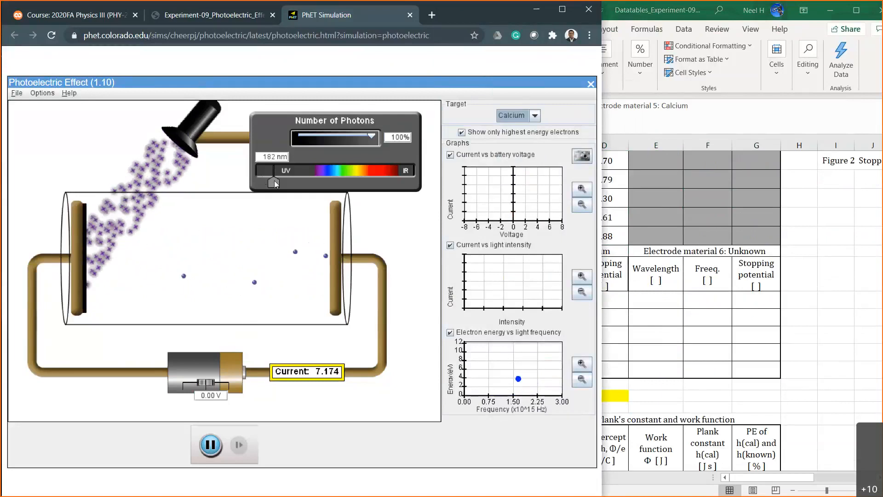
drag(274, 181, 320, 188)
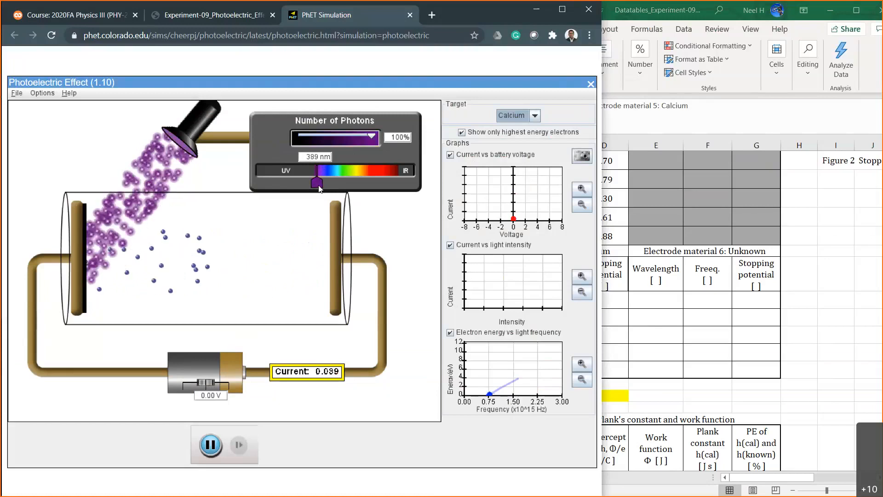
drag(311, 185, 221, 183)
In Excel, copy Copper's column headings with units from B25:D25 onto Calcium's headings in B32:D32.
click(688, 336)
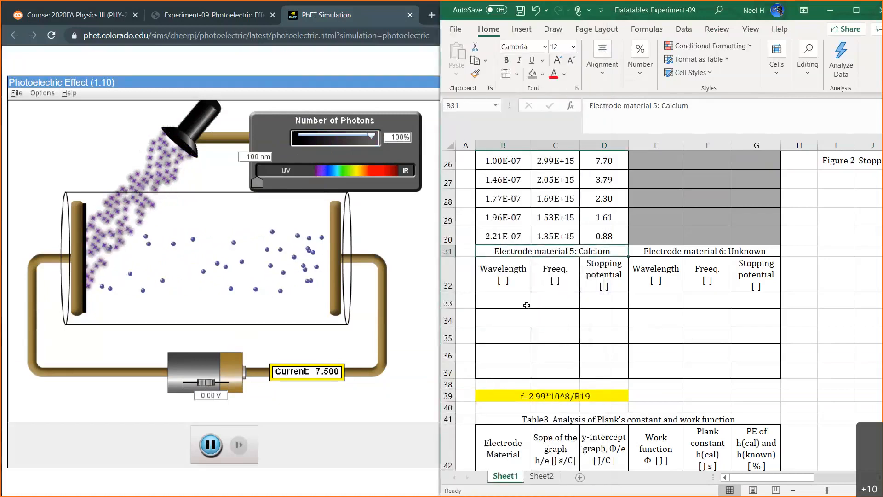
scroll(508, 229, up, 2)
drag(508, 230, 604, 232)
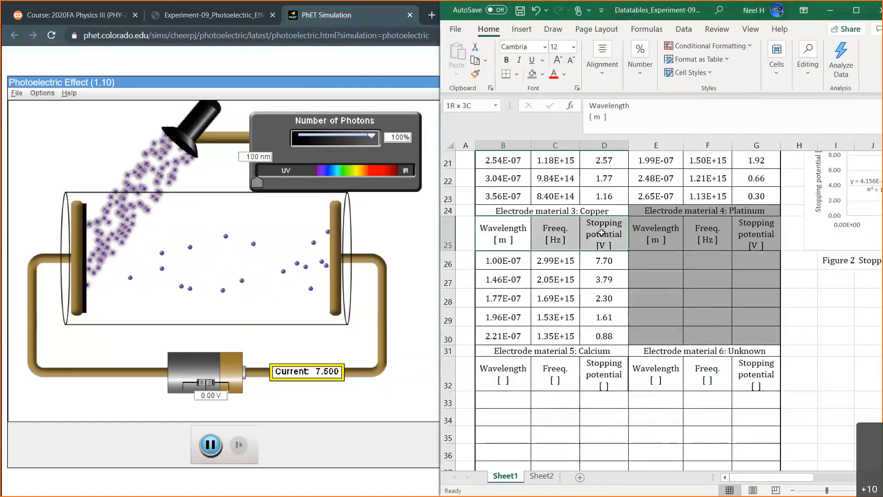
key(ctrl+c)
scroll(612, 301, down, 2)
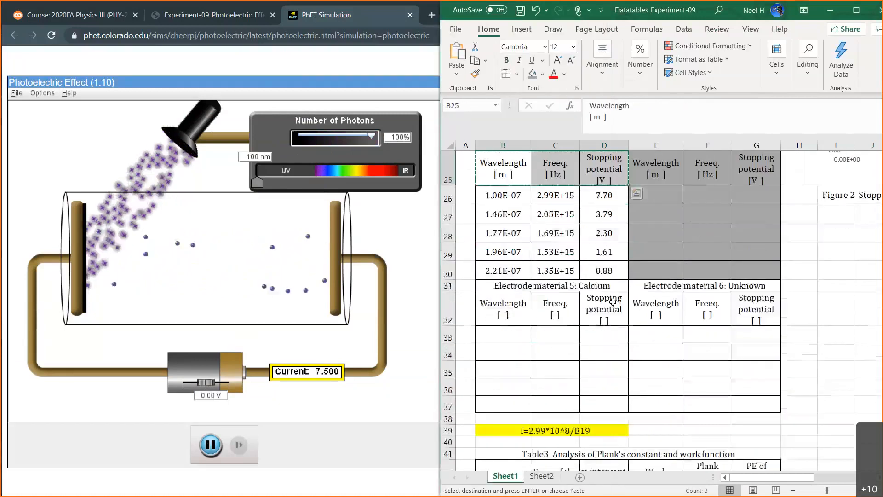
drag(506, 275, 601, 280)
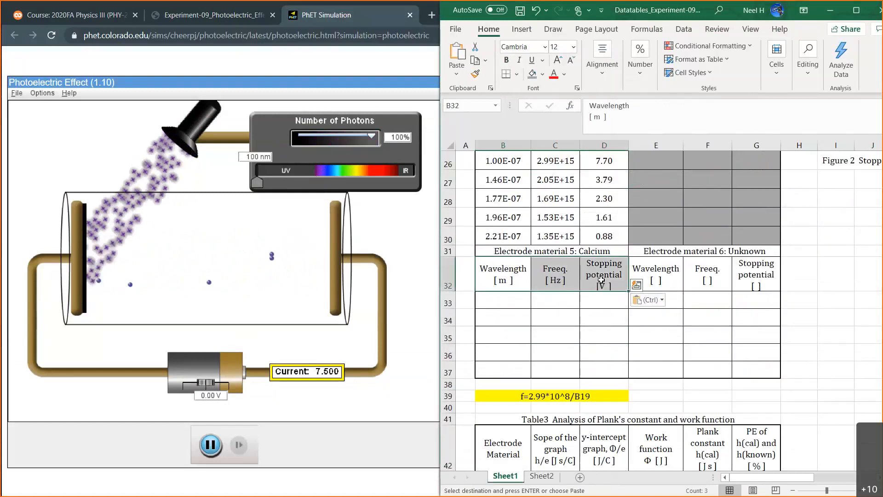
key(ctrl+v)
scroll(589, 327, up, 5)
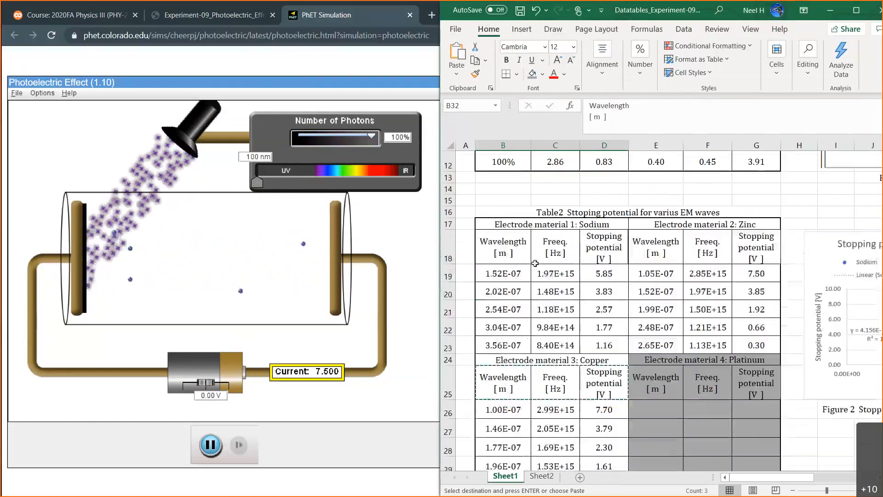
scroll(720, 284, down, 6)
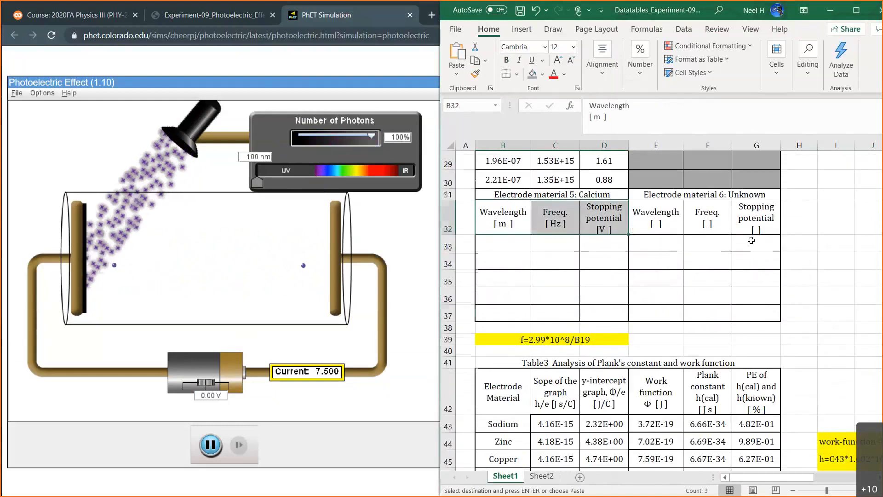
scroll(536, 229, up, 2)
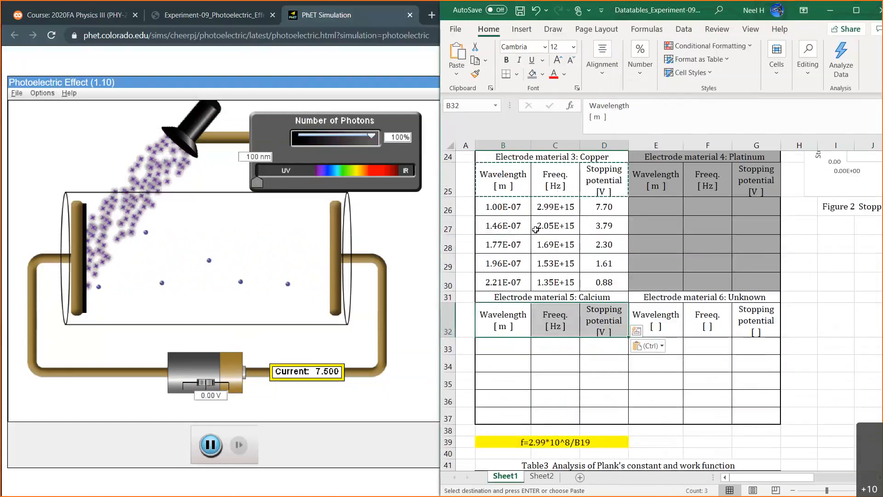
In the PhET simulation, set the battery voltage to -8 V and the light wavelength to 149 nm.
click(208, 397)
double_click(211, 397)
text(-8)
key(Return)
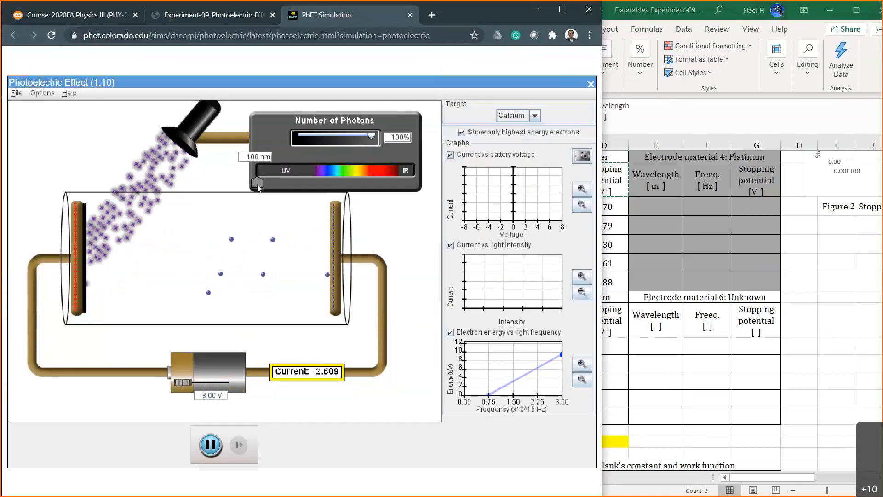
drag(258, 186, 269, 189)
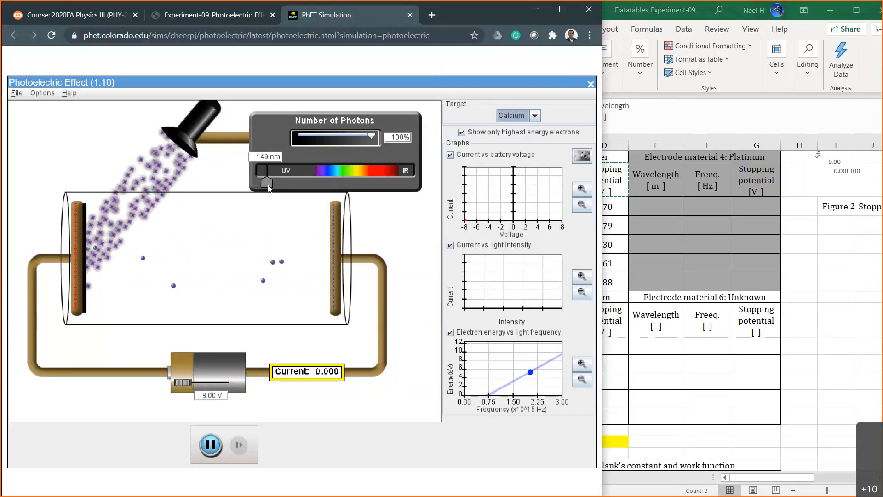
Test battery voltages of -7 V, -6 V and -5 V to bracket Calcium's stopping potential.
double_click(210, 398)
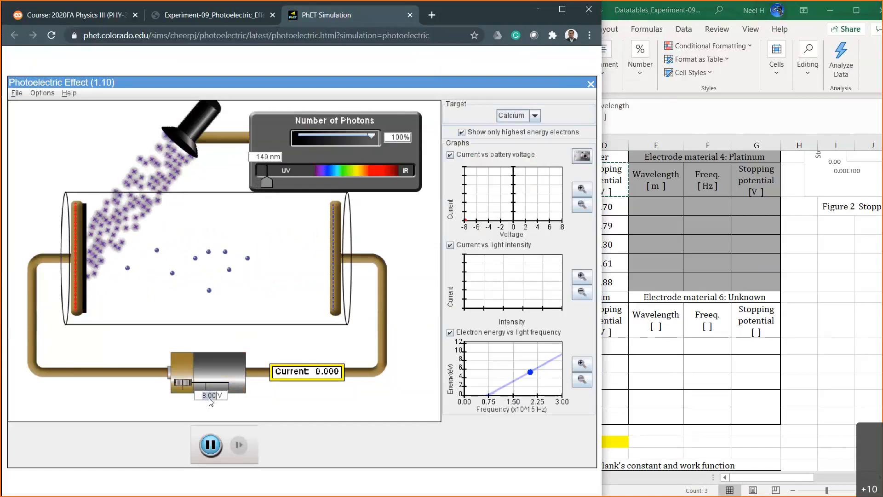
text(7)
key(Return)
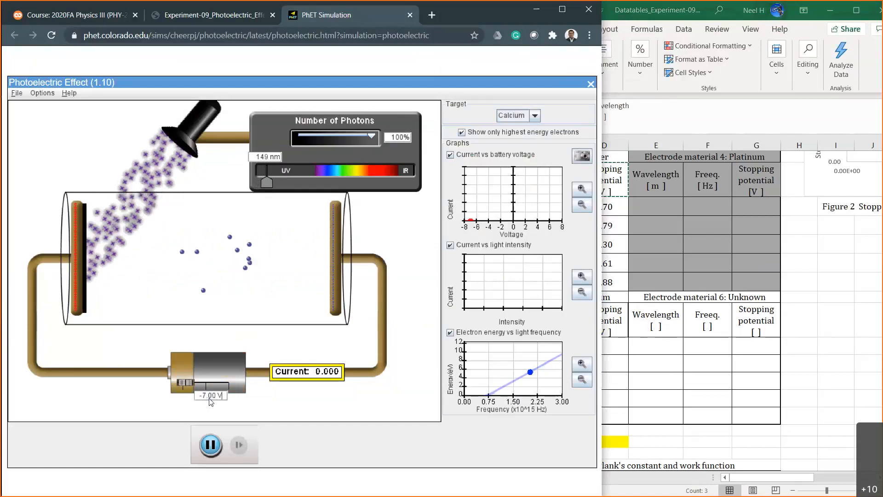
double_click(208, 397)
text(6)
key(Return)
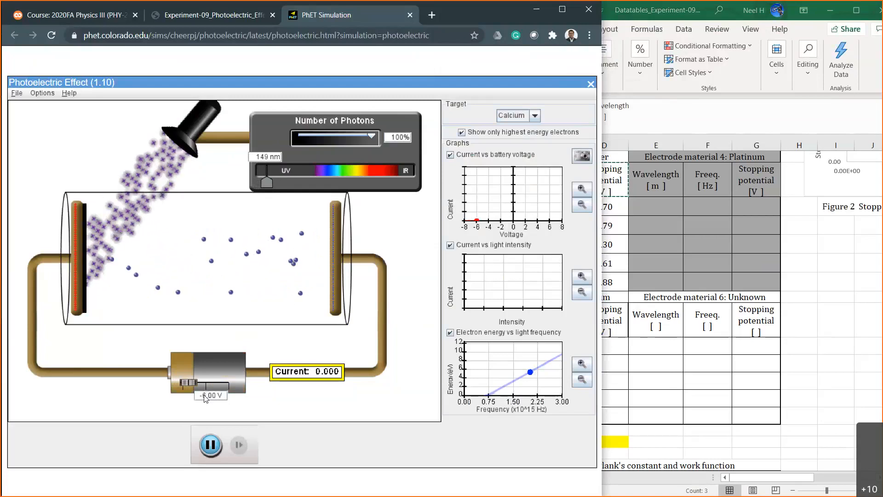
double_click(205, 397)
text(5)
key(Return)
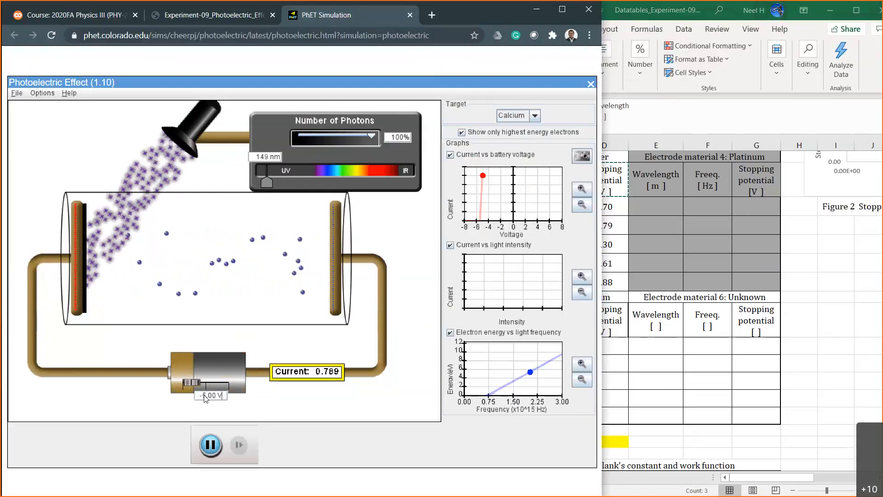
Fine-tune the battery voltage in hundredths to -5.42 V to find where Calcium's current stops.
click(212, 395)
key(BackSpace)
text(5)
key(Return)
click(212, 395)
key(BackSpace)
text(4)
key(Return)
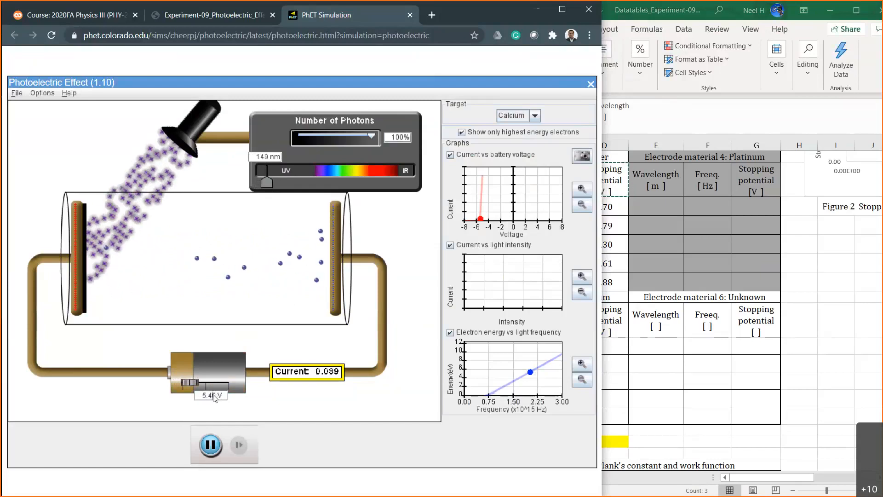
key(Delete)
text(5)
key(Return)
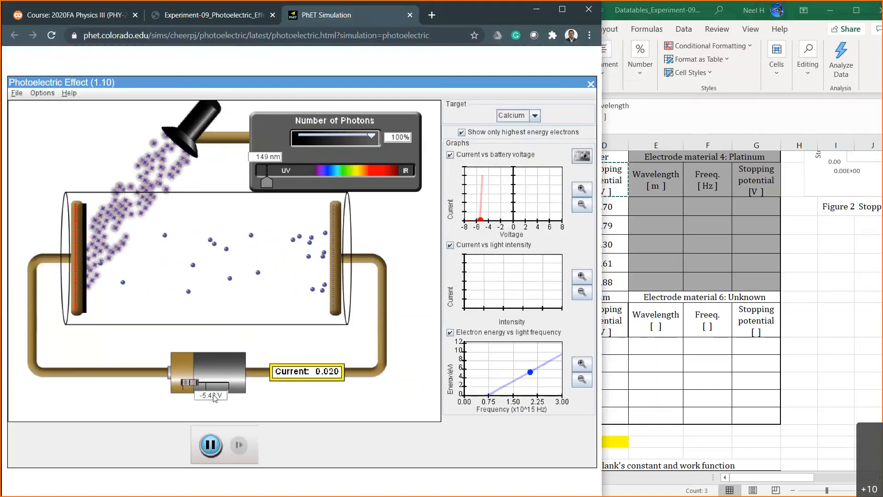
text(2)
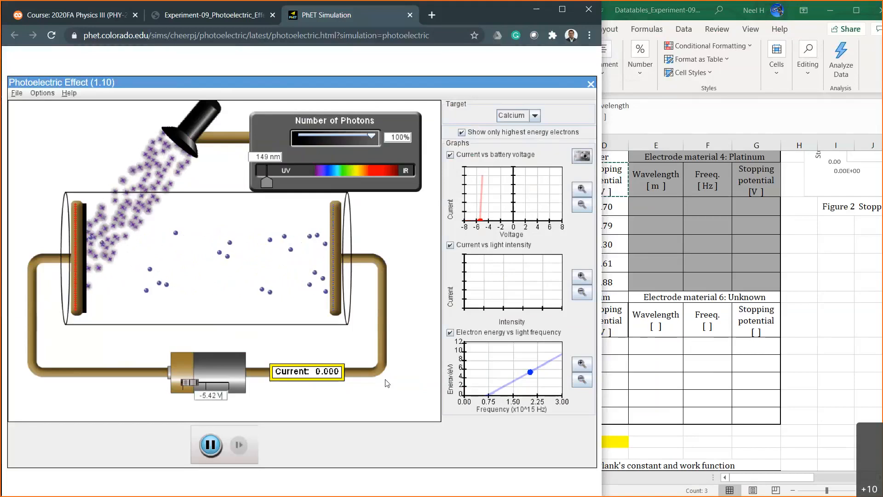
In Excel, enter Calcium's first stopping potential, 5.42, in D33 and its wavelength, 1.49E-07 m, as a power-of-ten formula in B33.
click(605, 348)
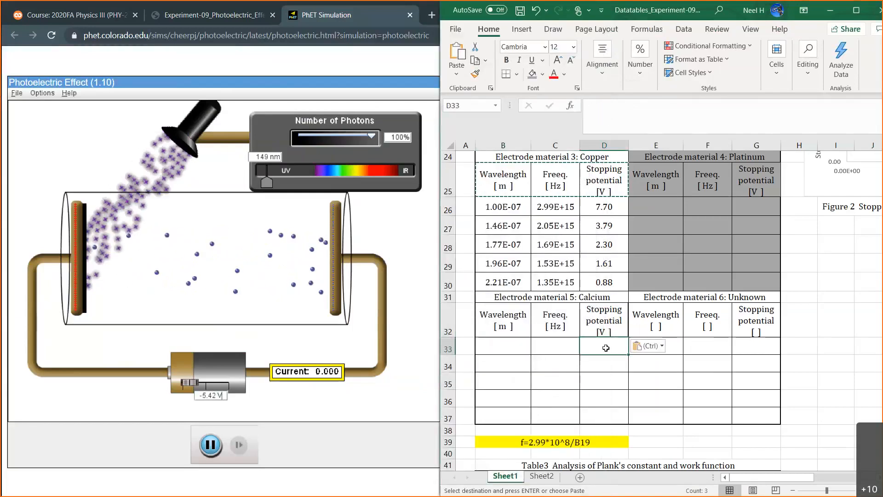
text(5.42)
key(Left)
key(Left)
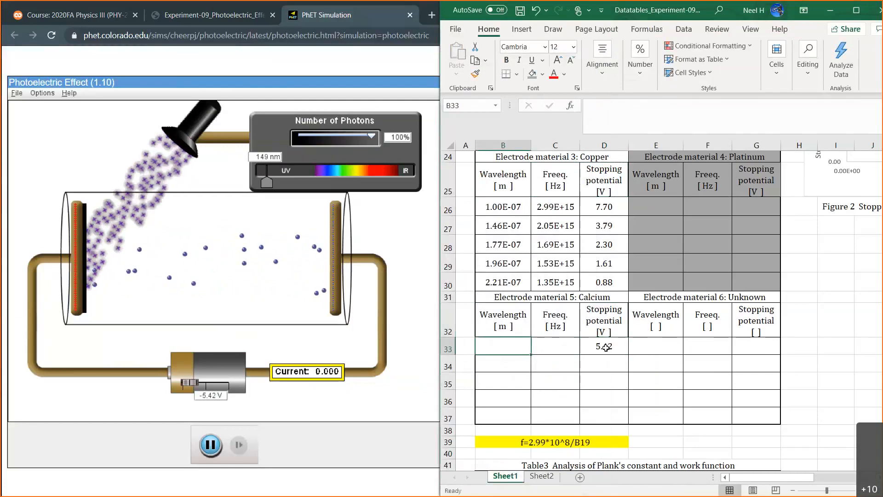
text(149)
scroll(479, 270, up, 4)
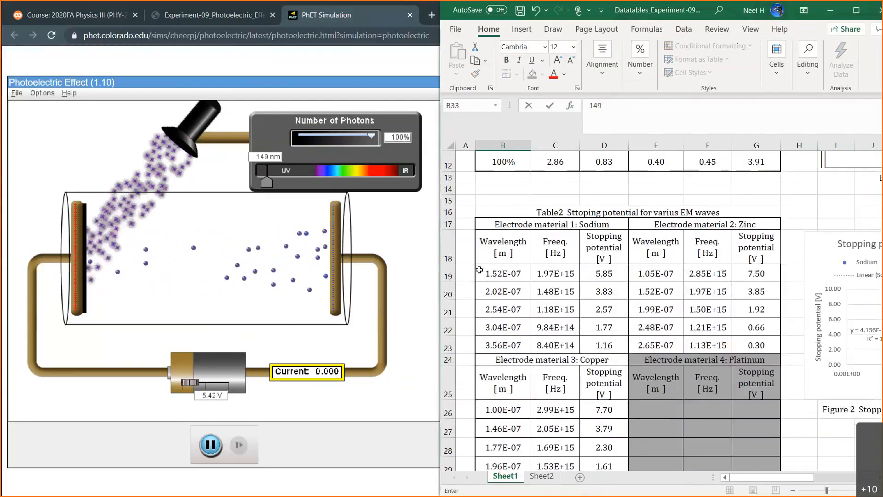
scroll(546, 275, down, 5)
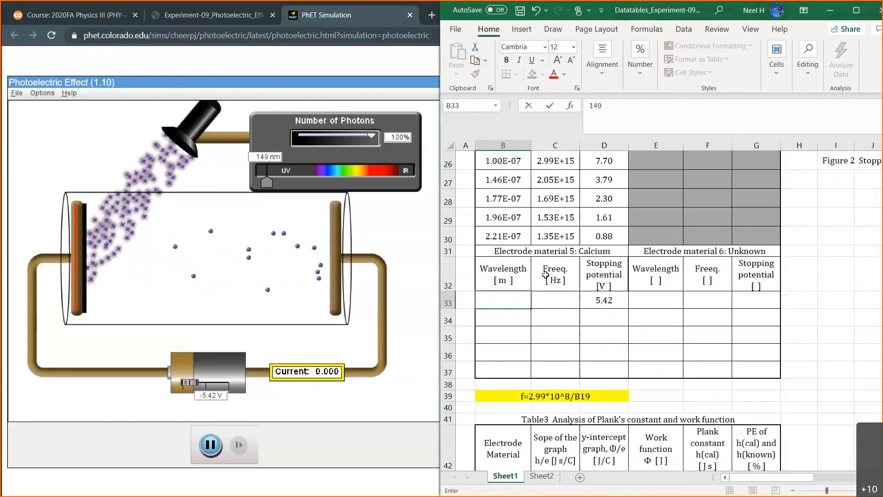
text(=149)
text(*10^-)
text(7)
key(Return)
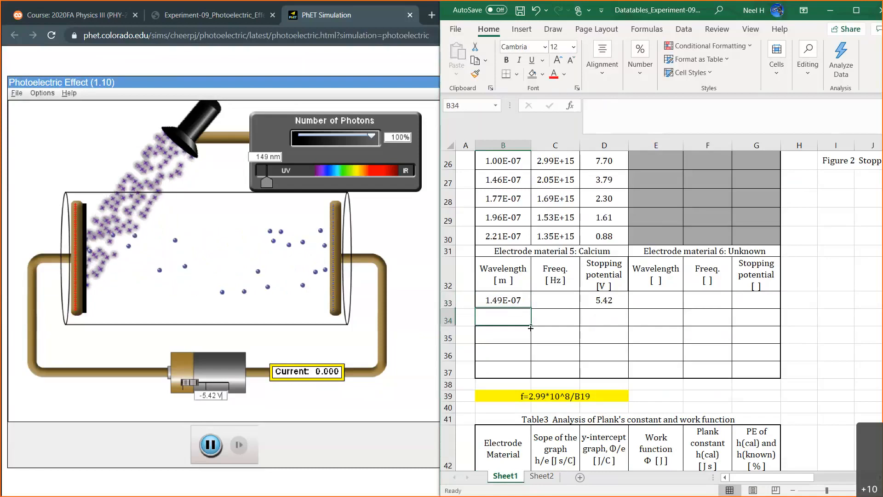
Enter the frequency formula =2.99*10^8/B33 in C33 for Calcium's first wavelength.
click(559, 297)
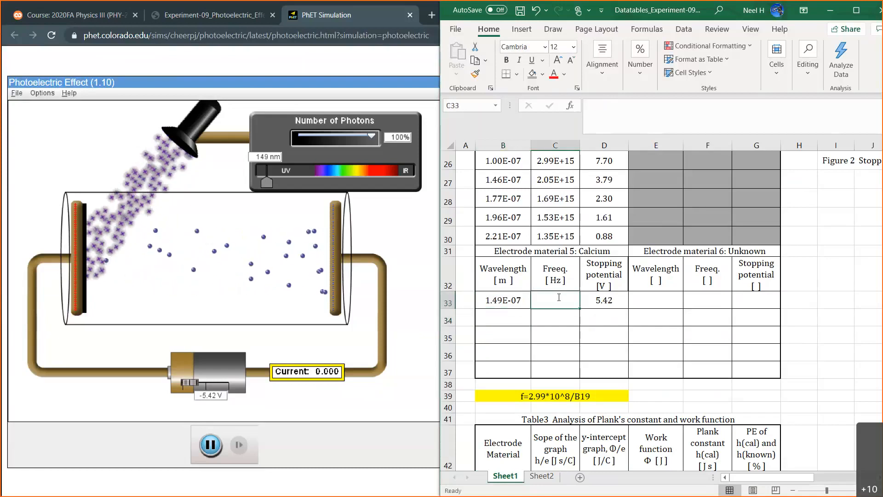
text(=2.99)
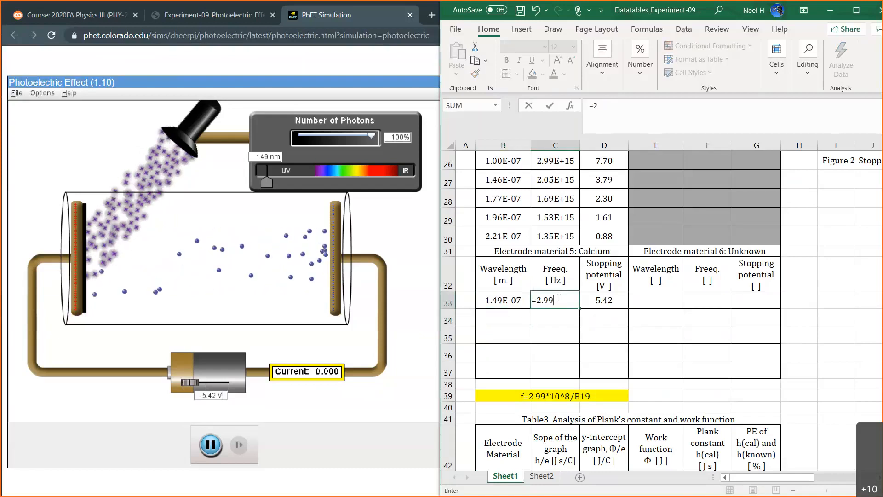
text(/)
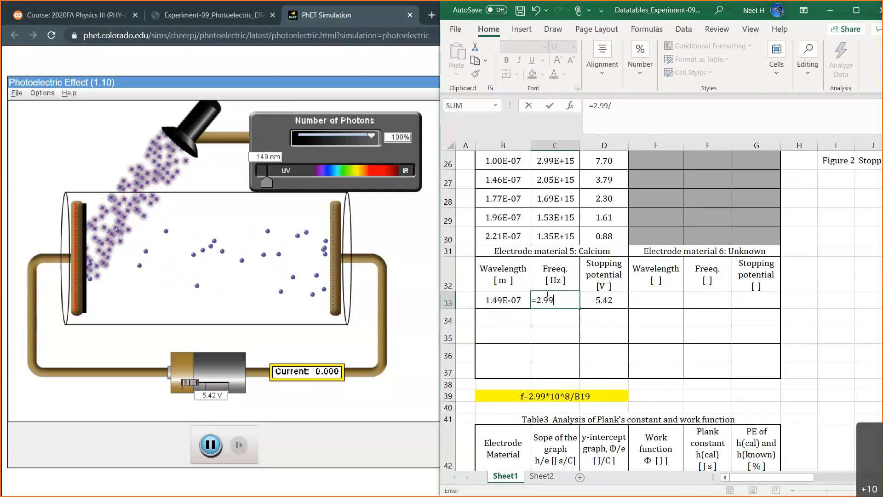
key(BackSpace)
text(*10^8)
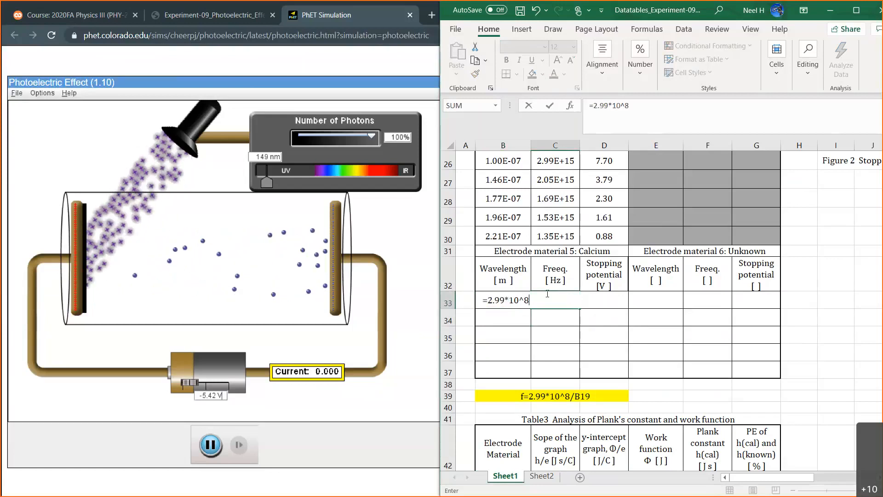
text(/)
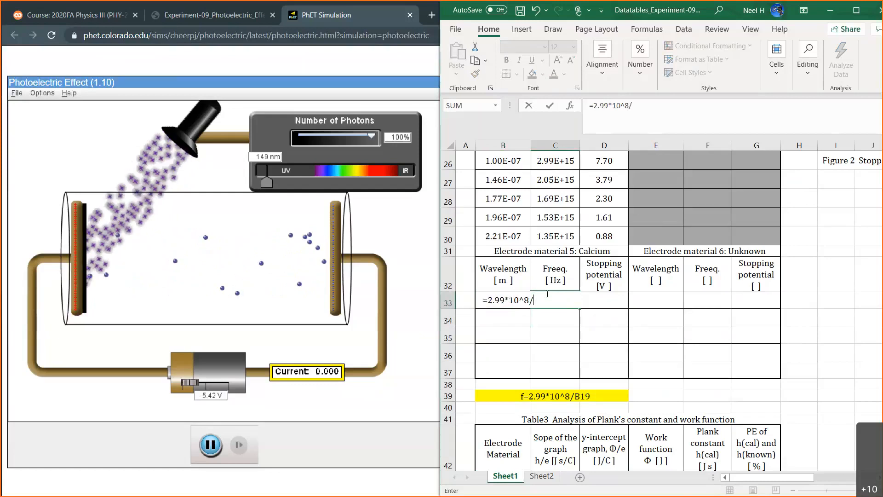
text(B33)
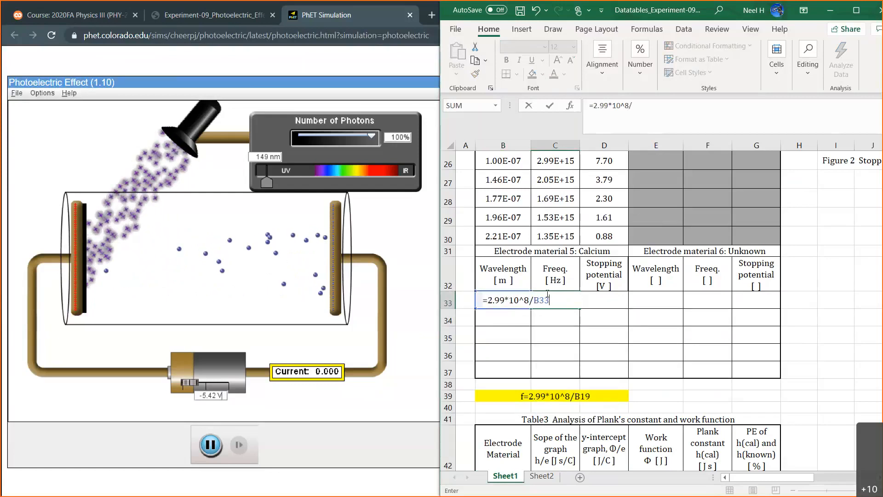
key(Return)
Format Calcium's wavelength and frequency cells B33:C37 as Scientific with two decimal places.
click(547, 299)
drag(530, 303, 558, 368)
right_click(558, 369)
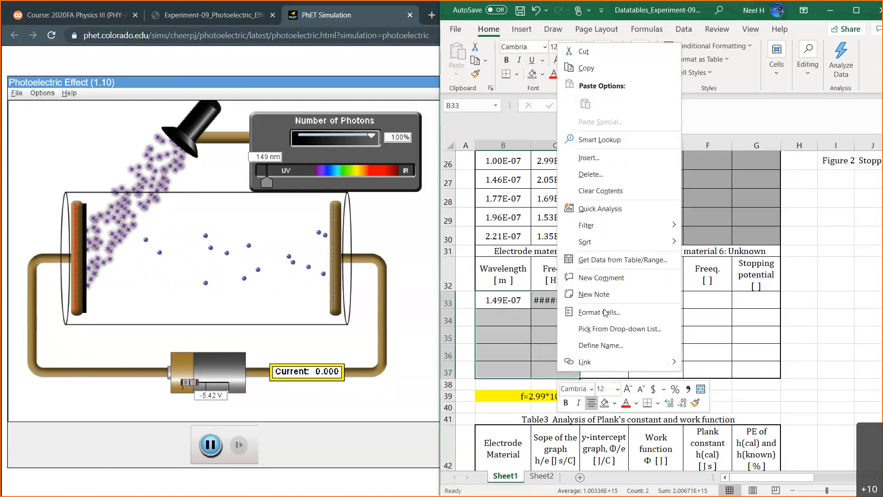
click(605, 312)
click(481, 273)
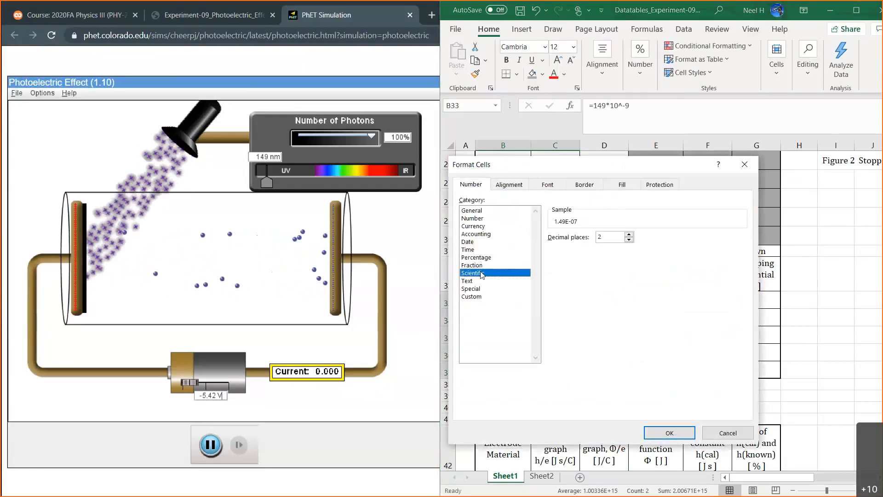
click(669, 433)
Apply the Scientific number format to the Unknown material's wavelength and frequency cells E33:F37.
drag(652, 300, 706, 370)
right_click(706, 372)
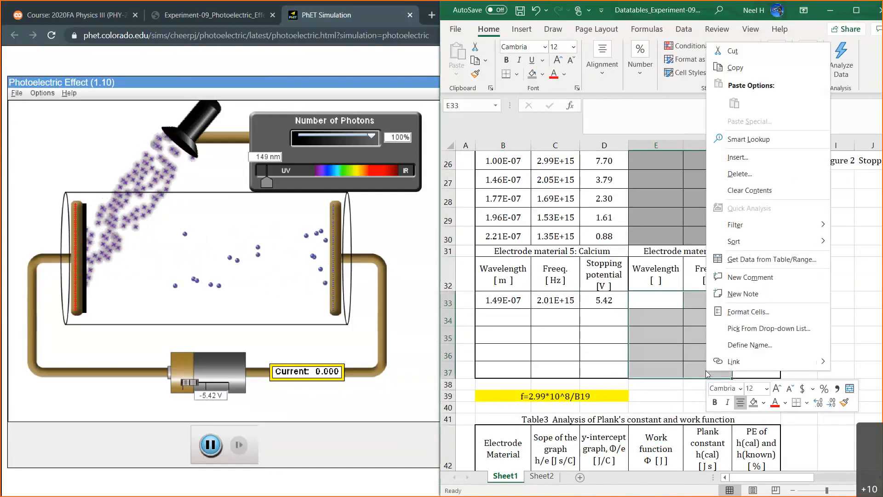
click(741, 312)
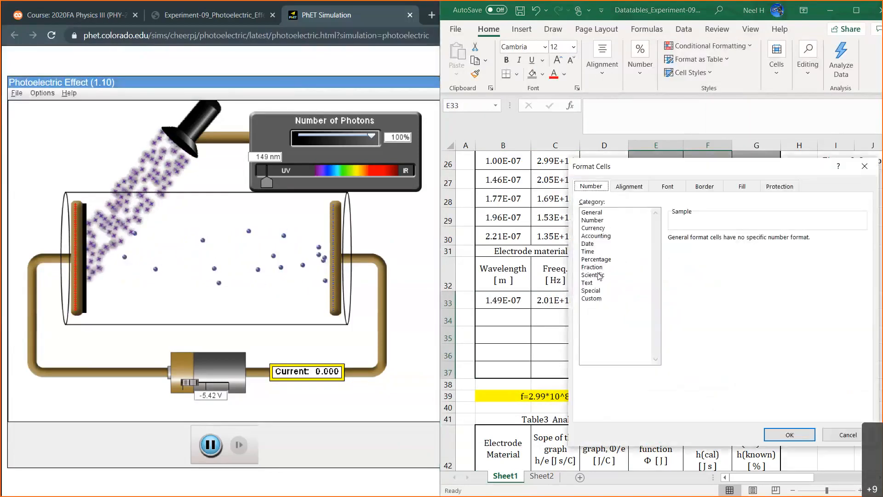
click(599, 275)
click(789, 434)
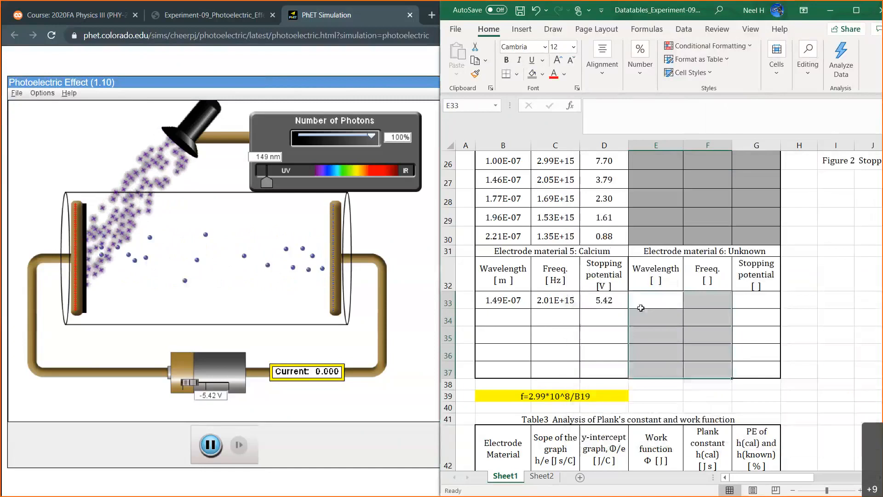
click(641, 308)
click(501, 315)
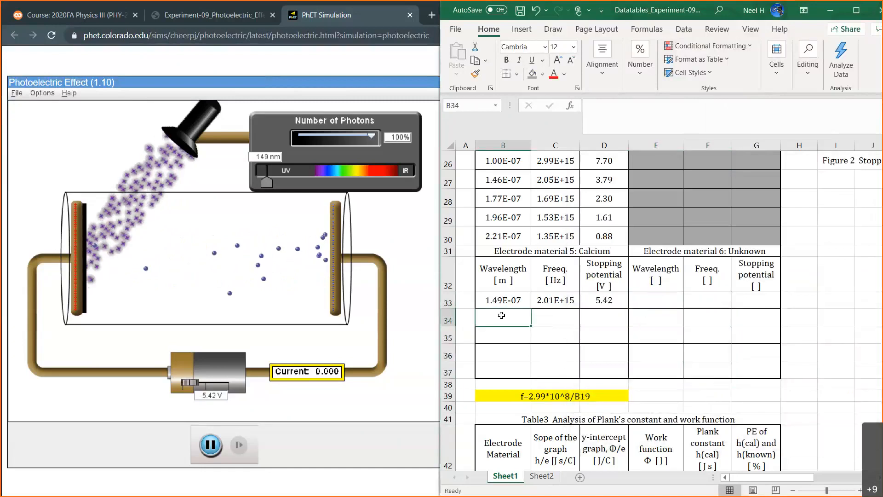
key(XF86AudioRaiseVolume)
key(XF86AudioLowerVolume)
key(XF86AudioLowerVolume)
key(XF86AudioLowerVolume)
key(XF86AudioLowerVolume)
key(XF86AudioLowerVolume)
key(XF86AudioLowerVolume)
key(XF86AudioLowerVolume)
key(XF86AudioLowerVolume)
key(XF86AudioLowerVolume)
key(XF86AudioLowerVolume)
key(XF86AudioLowerVolume)
key(XF86AudioLowerVolume)
key(XF86AudioLowerVolume)
key(XF86AudioLowerVolume)
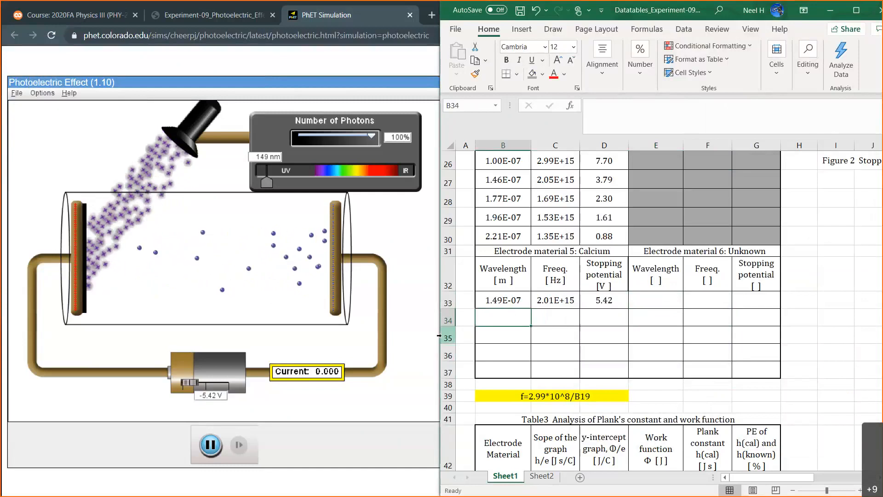
Switch to the PhET simulation and set the light wavelength to 199 nm and the battery voltage to -3 V.
click(235, 308)
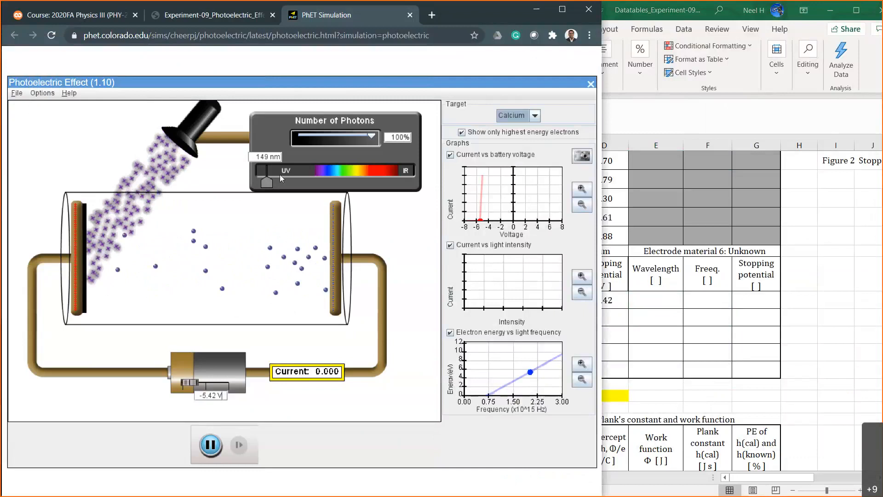
drag(269, 181, 275, 180)
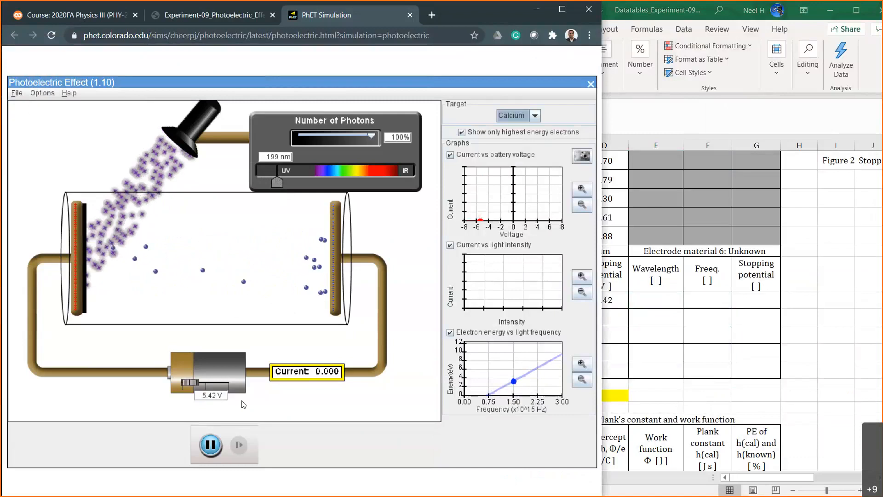
double_click(210, 395)
text(3)
key(Return)
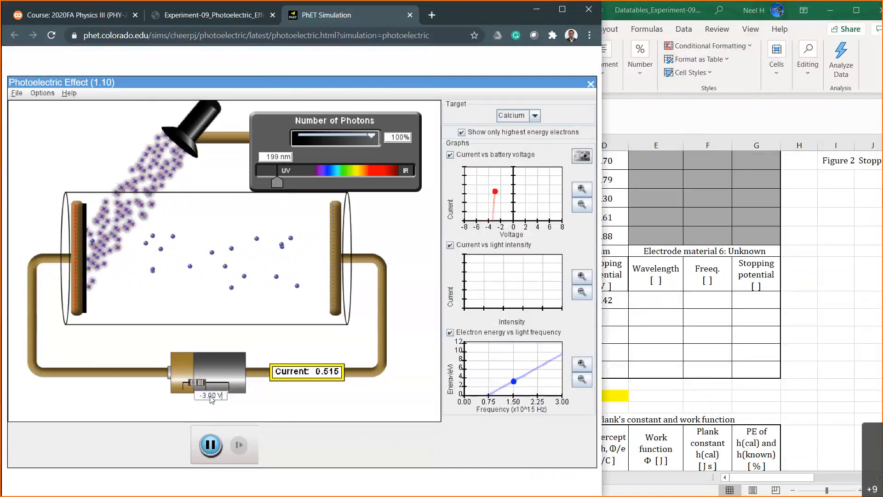
Adjust the battery voltage in tenths to -3.30 V to approach Calcium's stopping potential at 199 nm.
text(5)
key(Return)
key(Left)
key(BackSpace)
text(3)
key(Return)
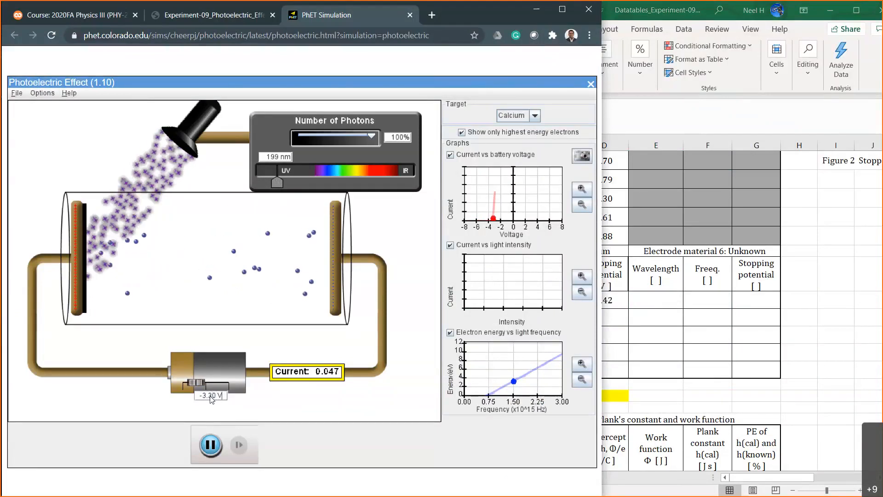
Fine-tune the battery voltage in hundredths between -3.34 V and -3.32 V, settling on -3.33 V.
key(BackSpace)
text(4)
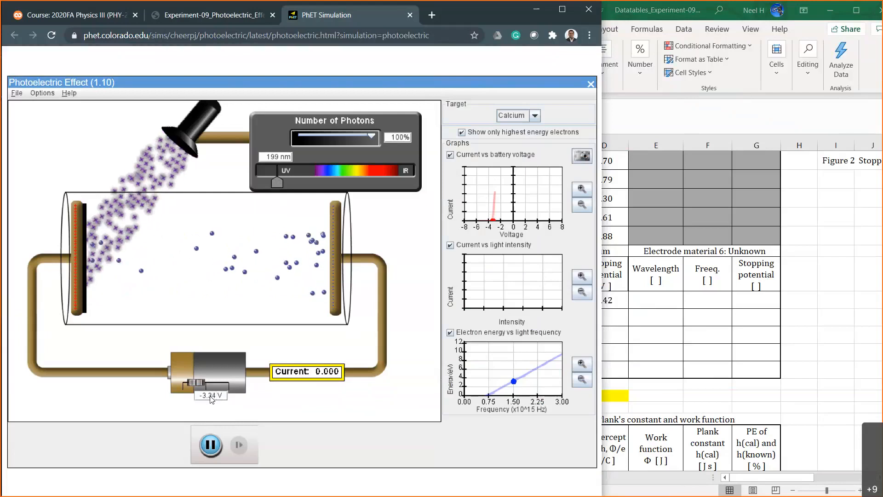
key(BackSpace)
text(3)
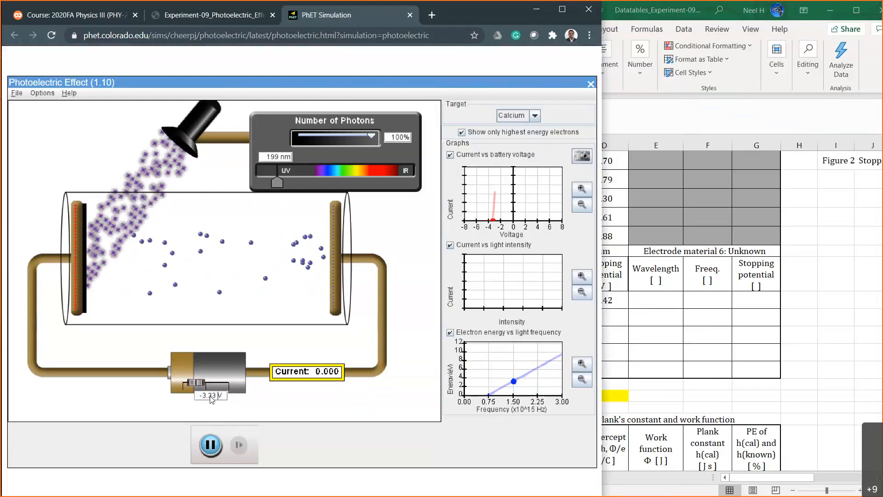
key(BackSpace)
text(2)
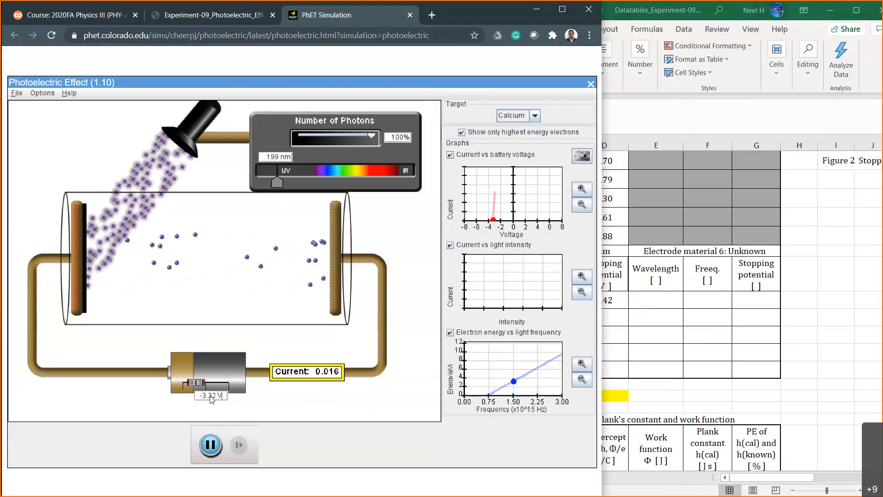
key(BackSpace)
text(3)
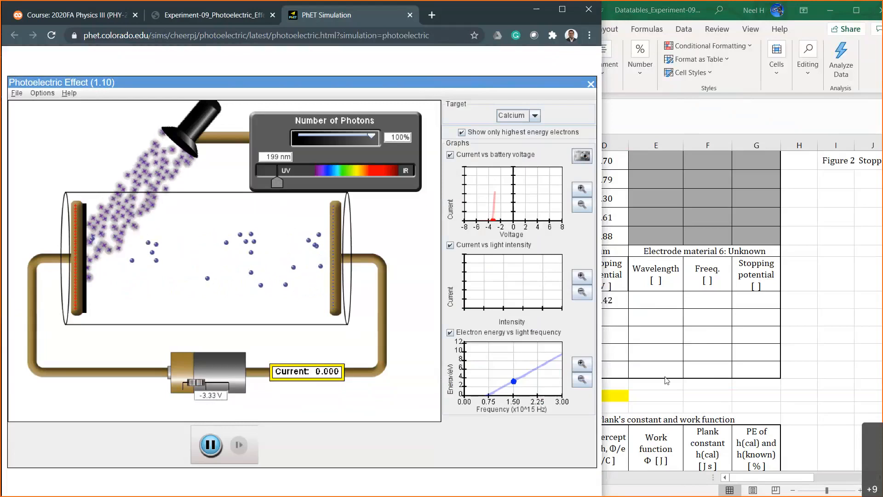
In Excel, enter Calcium's second stopping potential, 3.33, in D34 and its wavelength as =199*10^-9 in B34.
click(667, 380)
click(593, 314)
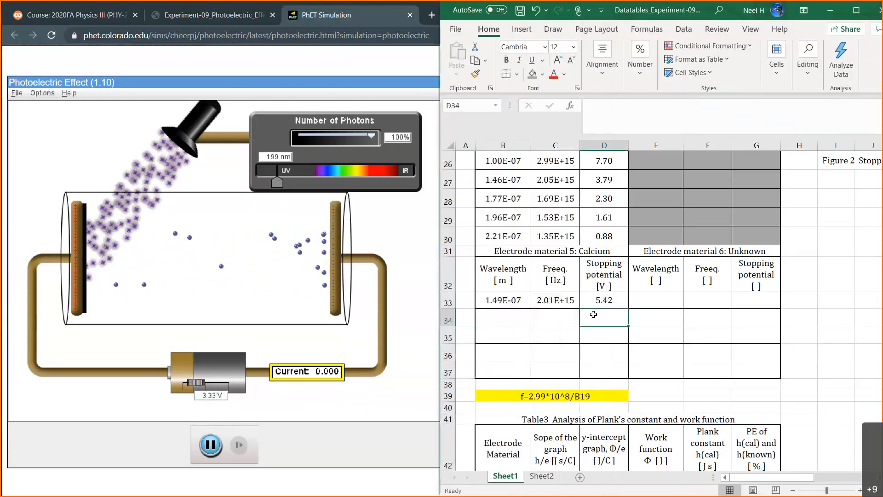
text(3.33)
key(Left)
click(495, 320)
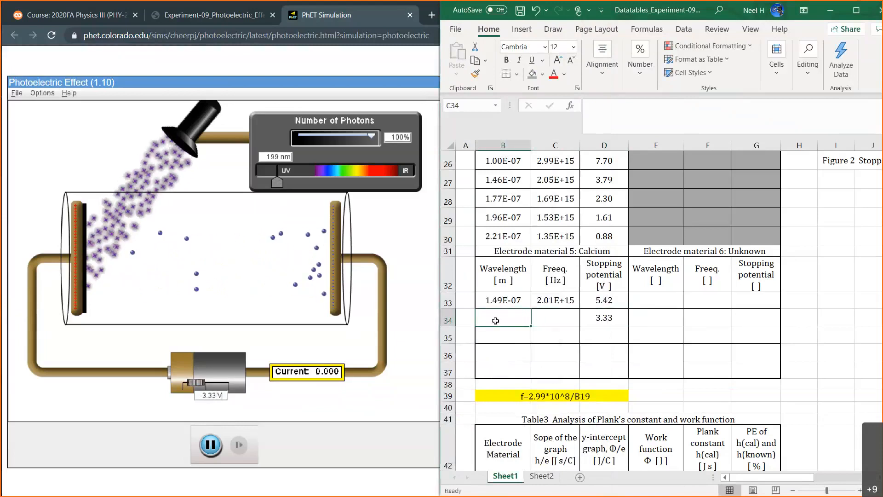
text(=1)
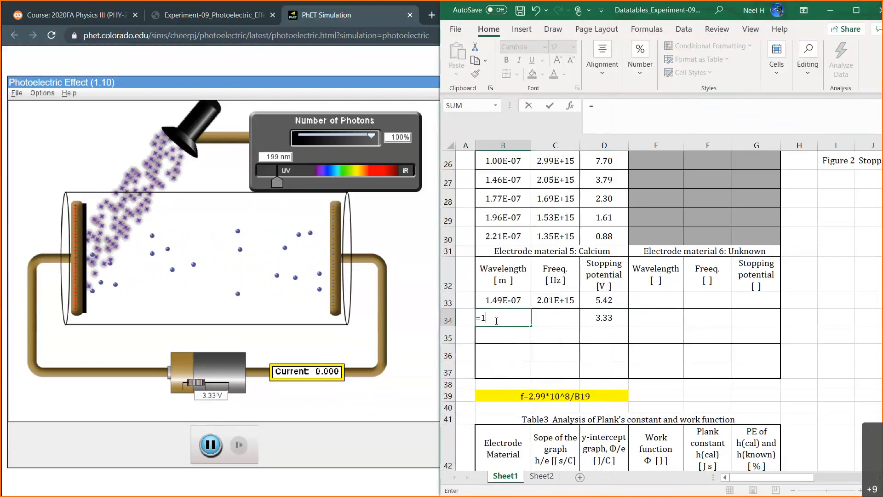
text(99*)
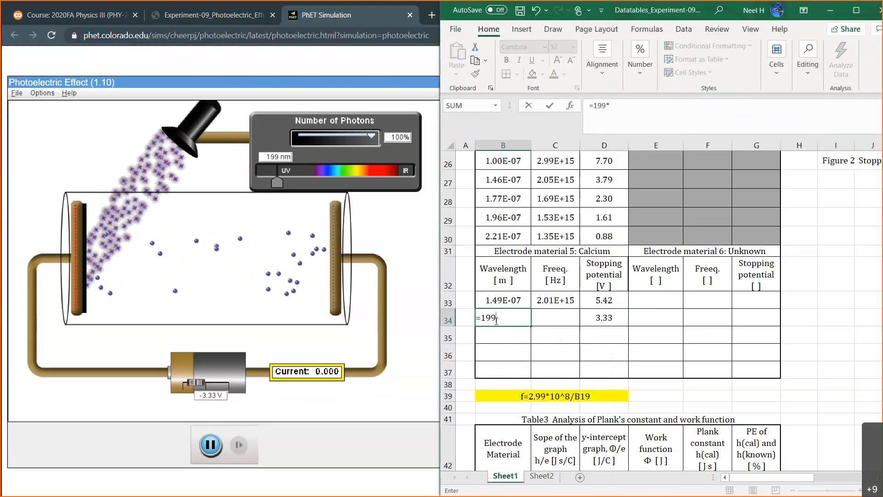
text(10^-9)
key(Return)
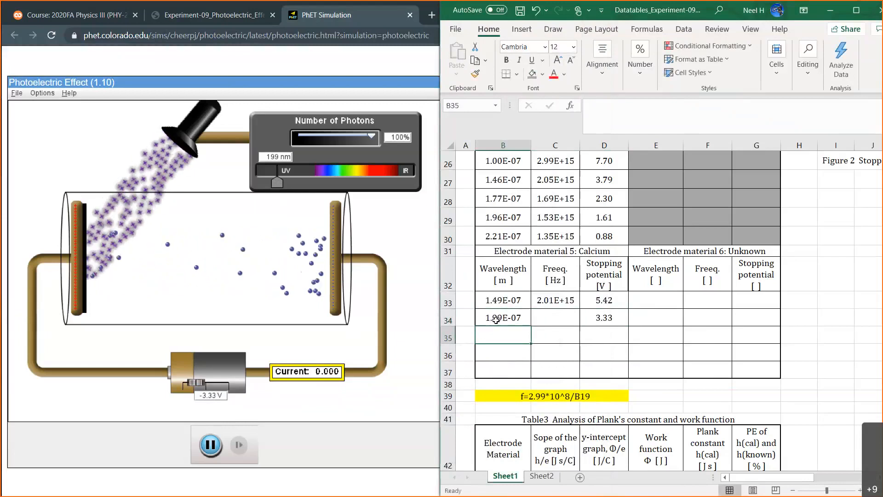
Fill the frequency formula from C33 down into C34.
click(555, 300)
drag(579, 308, 578, 324)
click(511, 337)
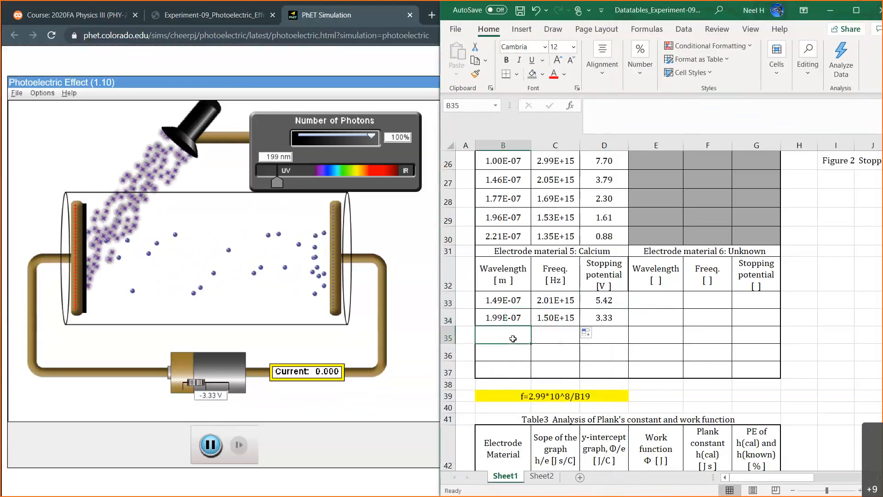
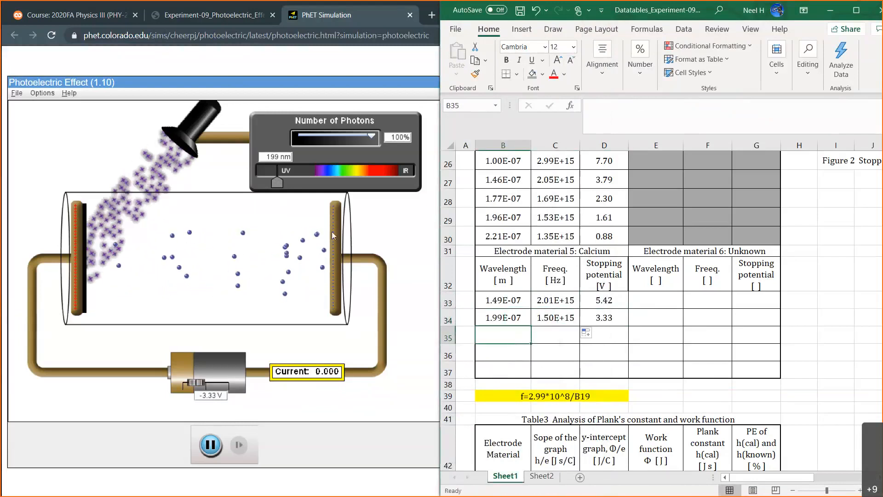
In the PhET simulation, set the light wavelength to 240 nm and the battery voltage to -2.00 V.
drag(278, 181, 286, 181)
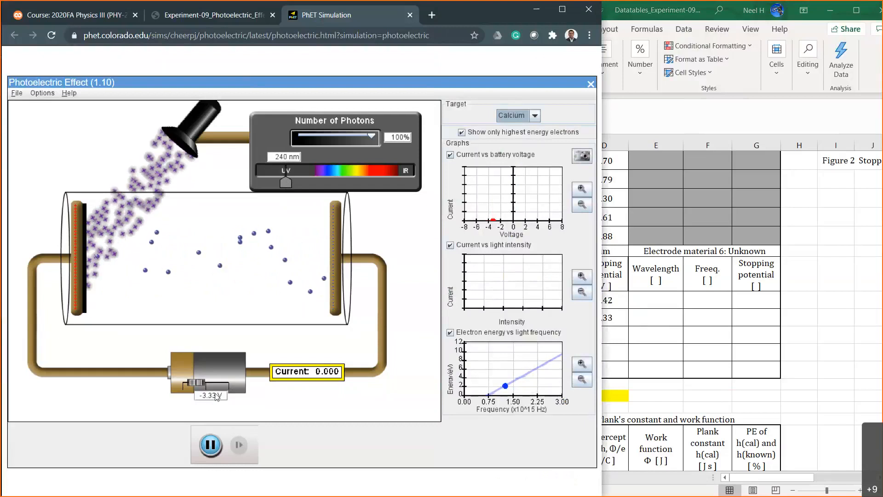
key(BackSpace)
text(2)
key(Return)
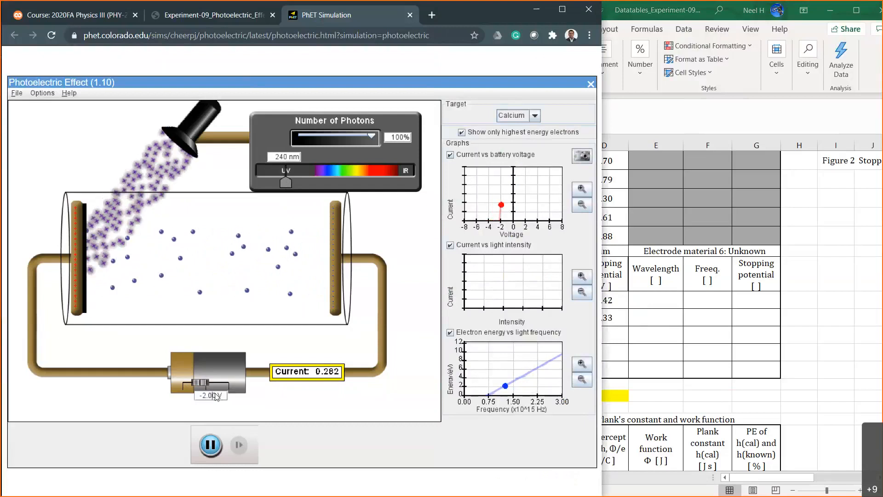
Bracket Calcium's stopping potential at 240 nm by setting the battery voltage to -2.50 V and then -2.20 V.
key(BackSpace)
key(BackSpace)
key(BackSpace)
key(BackSpace)
text(.5)
key(Return)
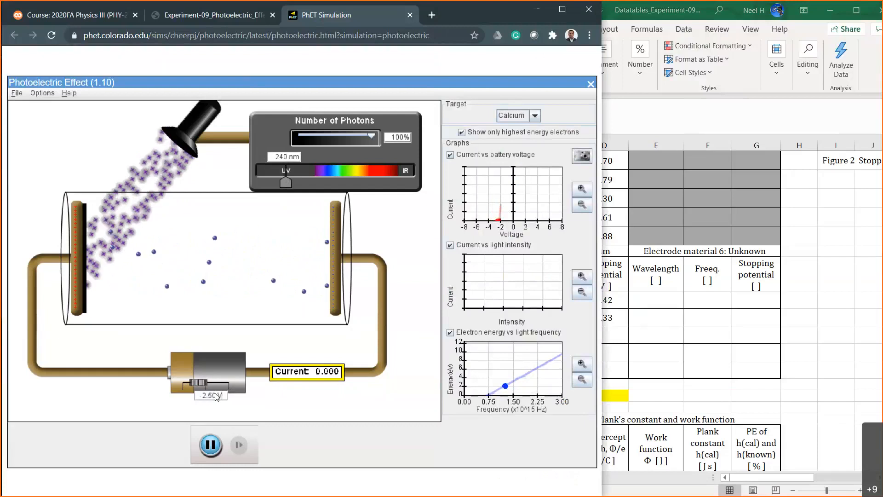
key(Left)
key(Left)
key(Left)
key(BackSpace)
text(2)
key(Return)
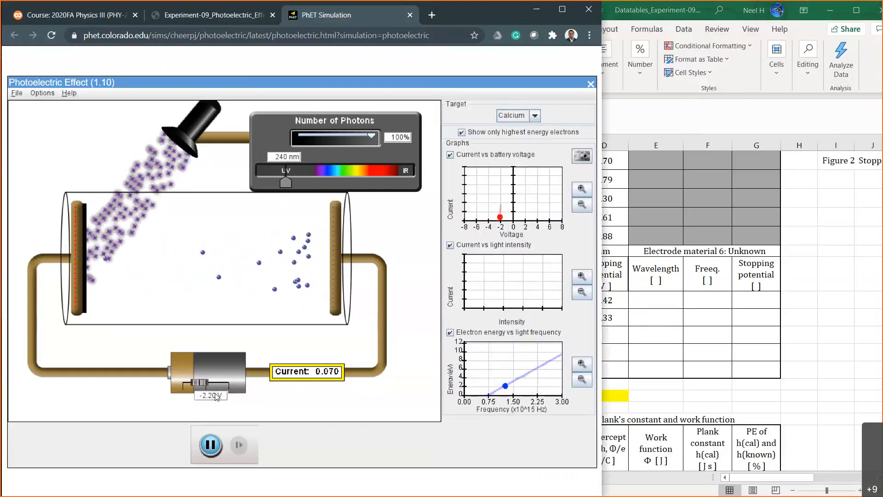
Fine-tune the battery voltage in hundredths between -2.27 V and -2.25 V, settling on -2.26 V.
text(7)
key(Return)
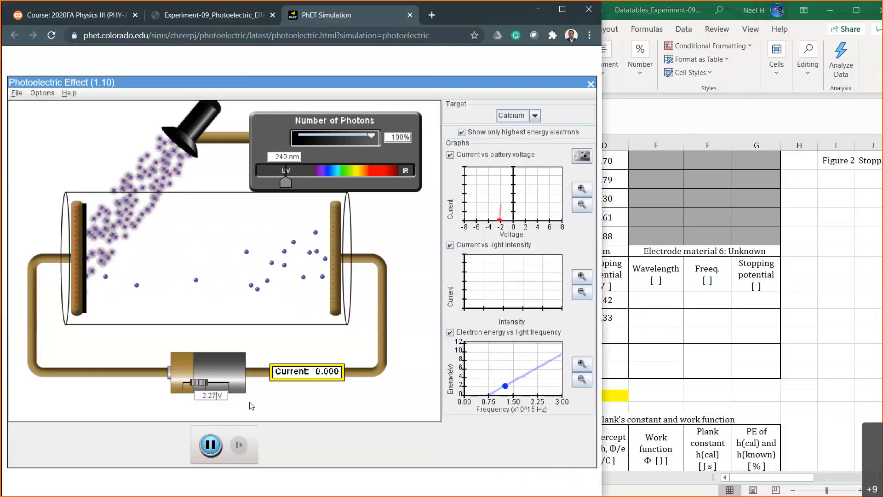
key(BackSpace)
text(6)
key(Return)
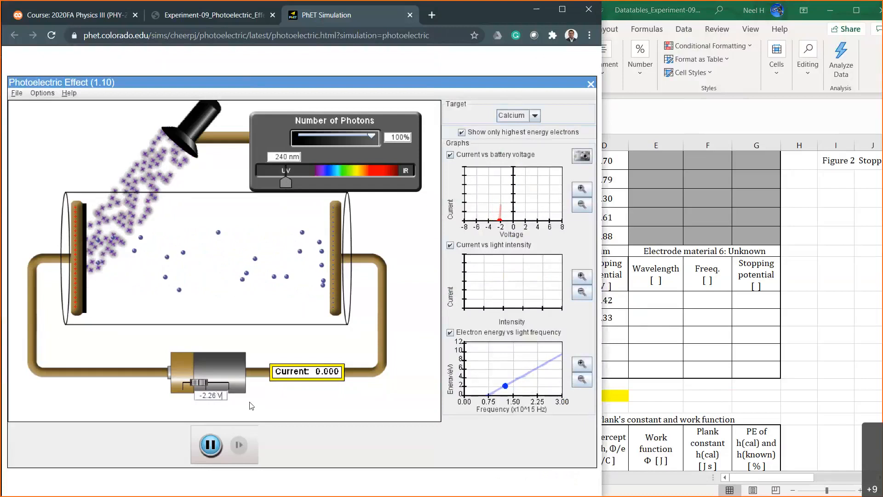
key(Left)
key(Left)
key(BackSpace)
text(5)
key(Return)
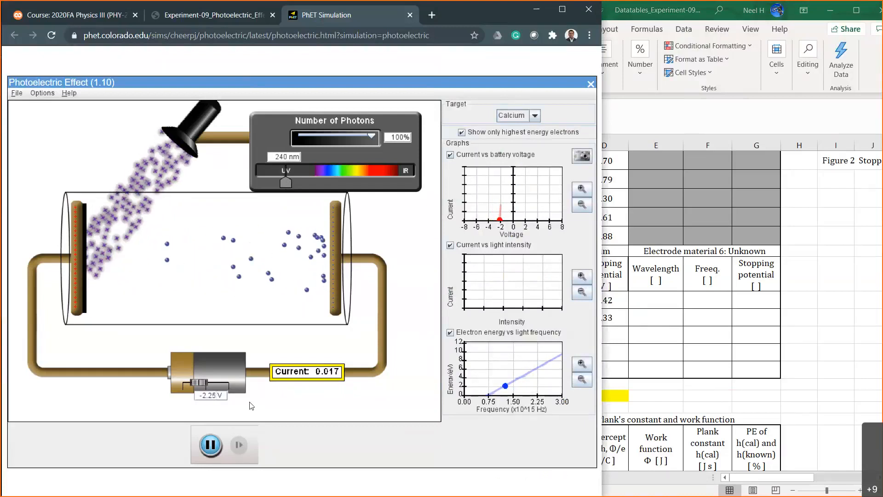
key(BackSpace)
text(6)
key(Return)
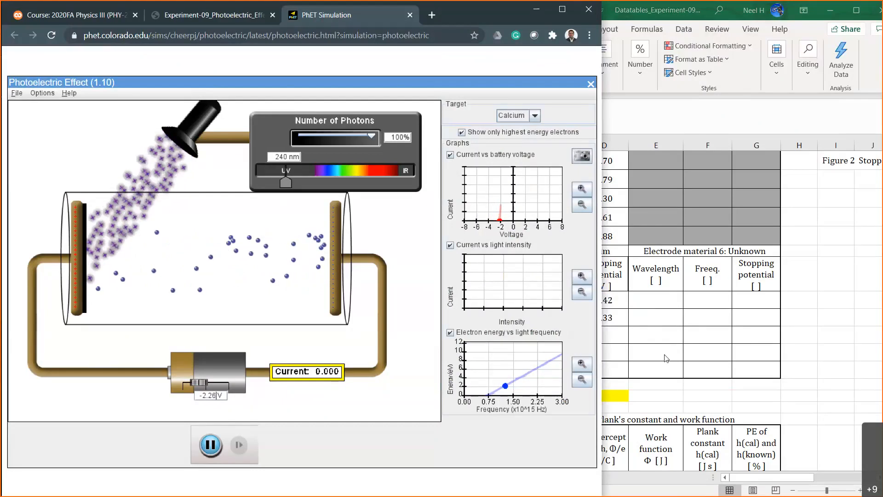
In Excel, enter Calcium's third stopping potential, 2.26, in D35.
click(595, 335)
text(2.26)
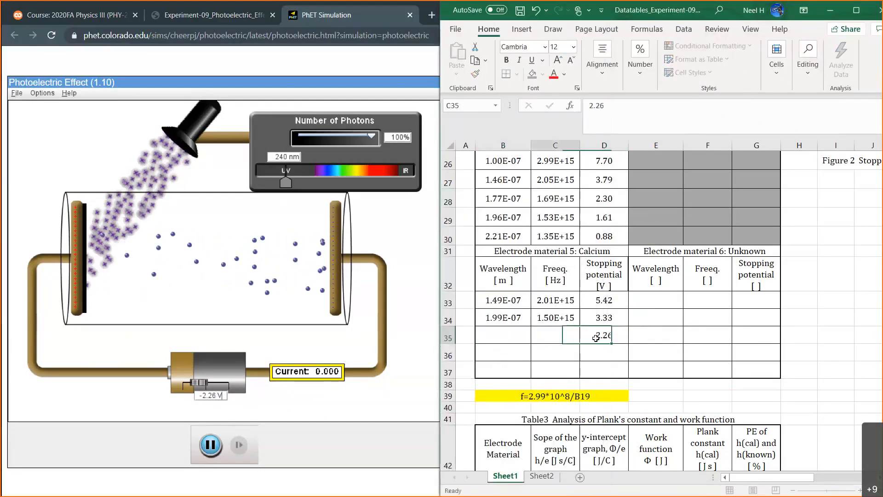
key(Left)
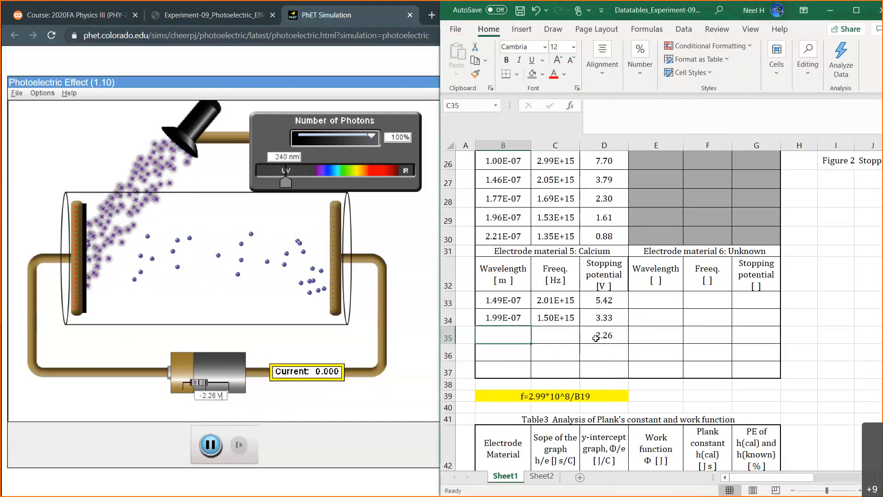
Enter the wavelength as =240*10^-9 in B35 and fill the frequency formula from C34 down into C35.
text(=)
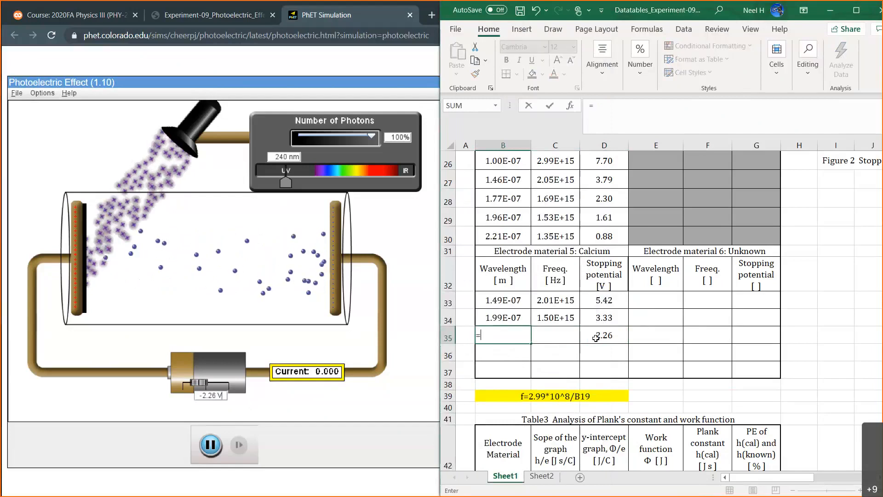
text(240*10^-9)
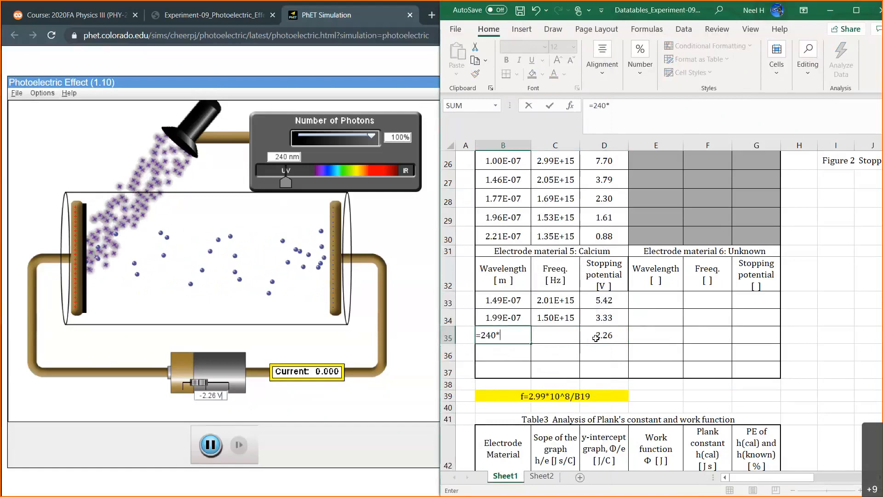
key(Return)
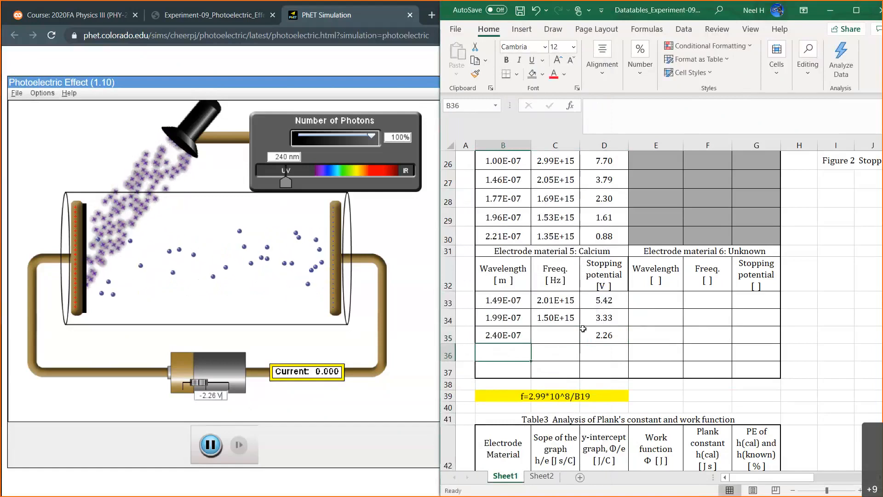
click(569, 321)
drag(580, 325, 578, 343)
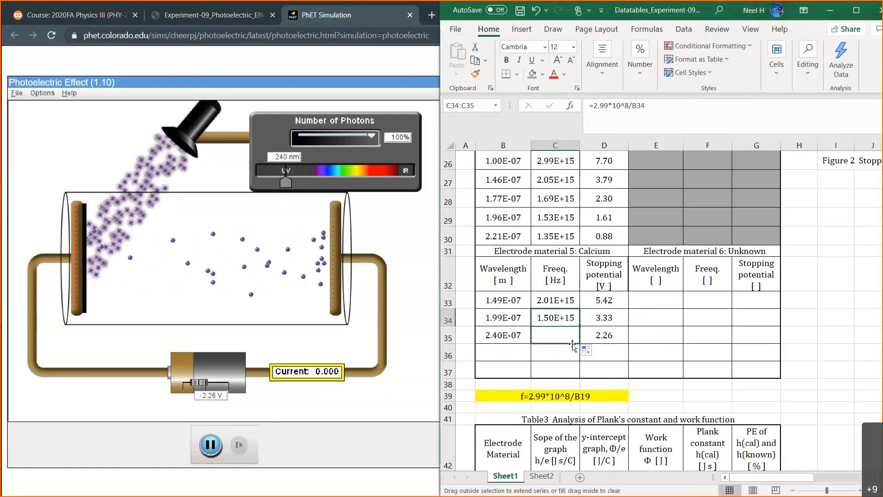
click(502, 353)
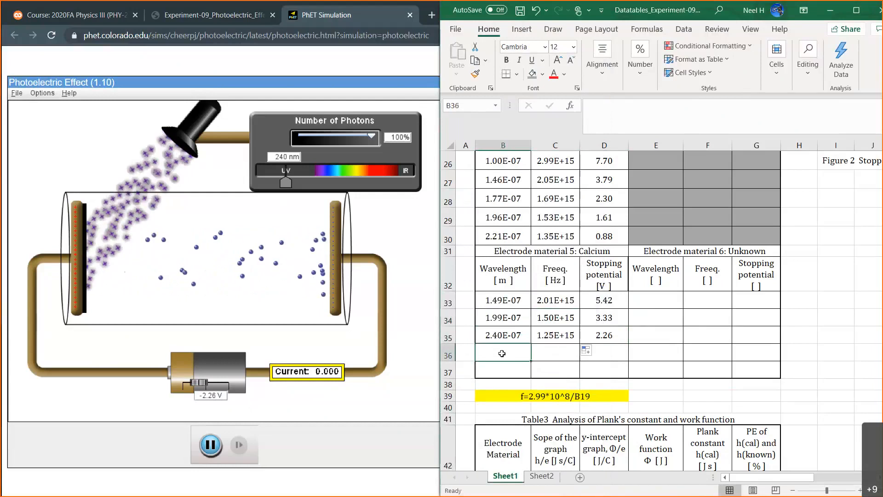
Back in the PhET simulation, set the light wavelength to 284 nm and the battery voltage to -1.00 V.
drag(289, 182, 297, 183)
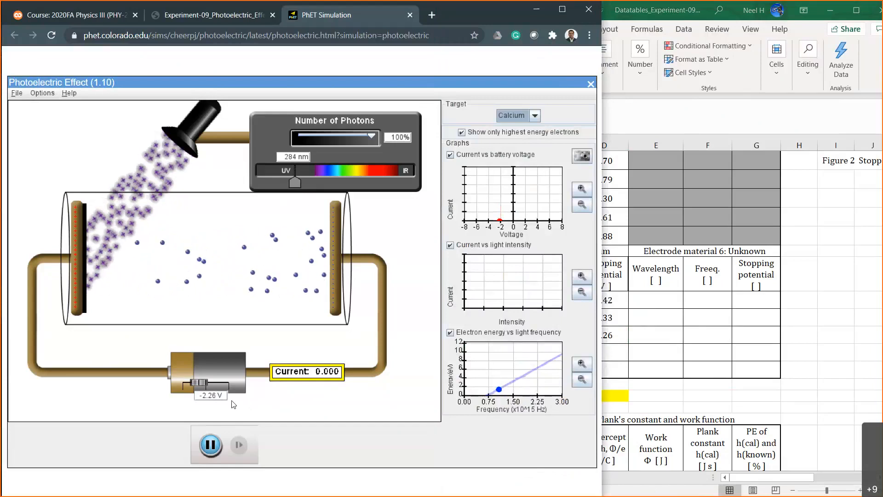
click(212, 394)
key(BackSpace)
key(BackSpace)
key(BackSpace)
key(BackSpace)
text(1)
key(Return)
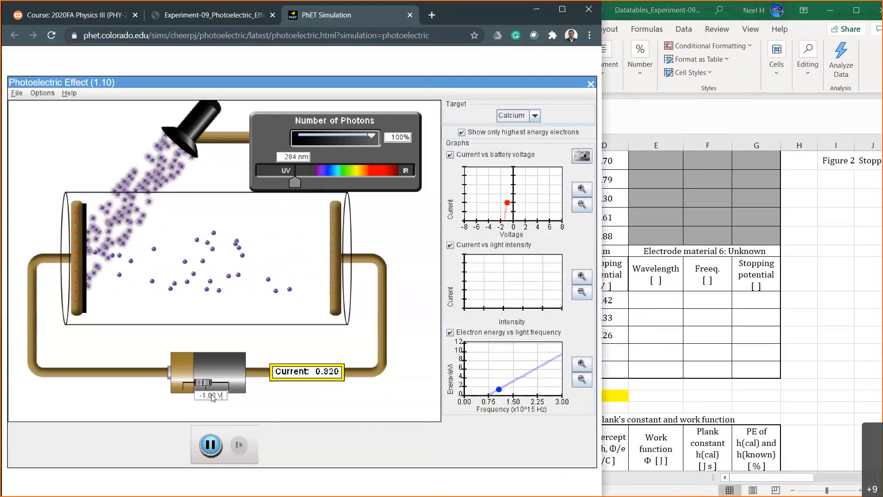
Adjust the battery voltage in tenths through -1.50 V and -1.30 V to -1.40 V to approach the stopping potential.
key(Left)
key(BackSpace)
key(BackSpace)
text(5)
key(Return)
key(BackSpace)
text(3)
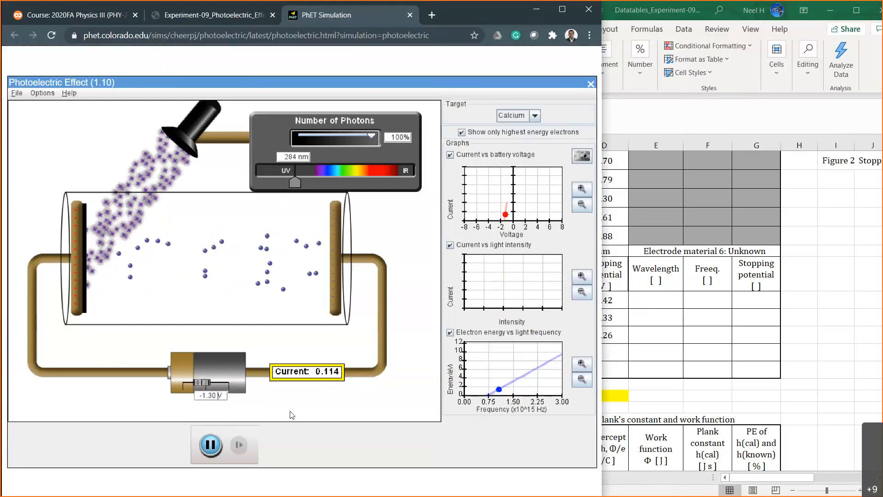
key(BackSpace)
text(4)
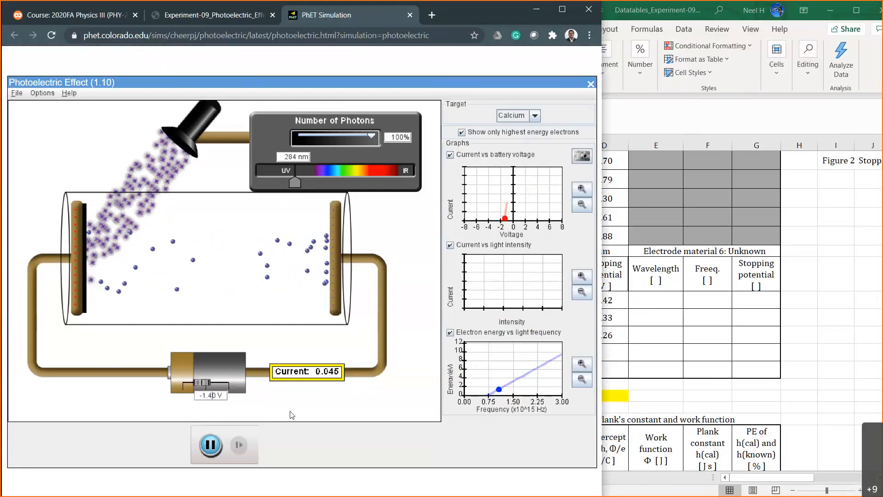
Fine-tune the battery voltage in hundredths between -1.45 V and -1.44 V, settling on -1.45 V.
key(BackSpace)
text(5)
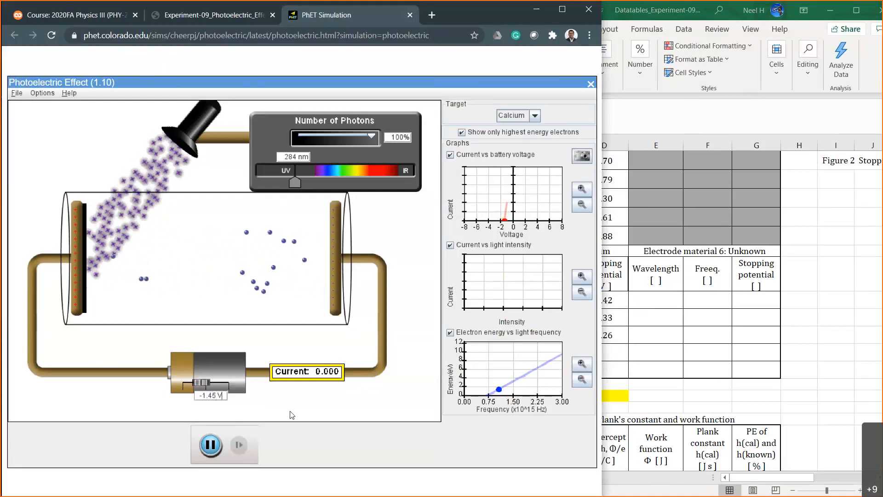
key(BackSpace)
text(4)
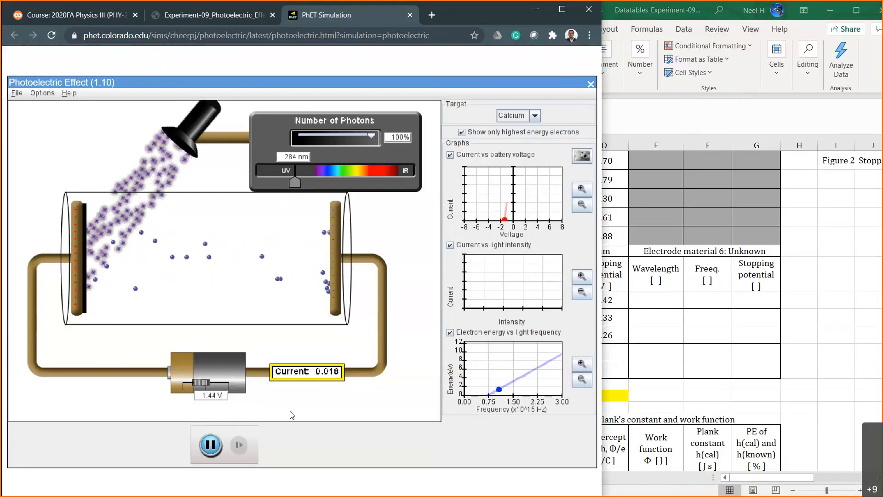
key(BackSpace)
text(5)
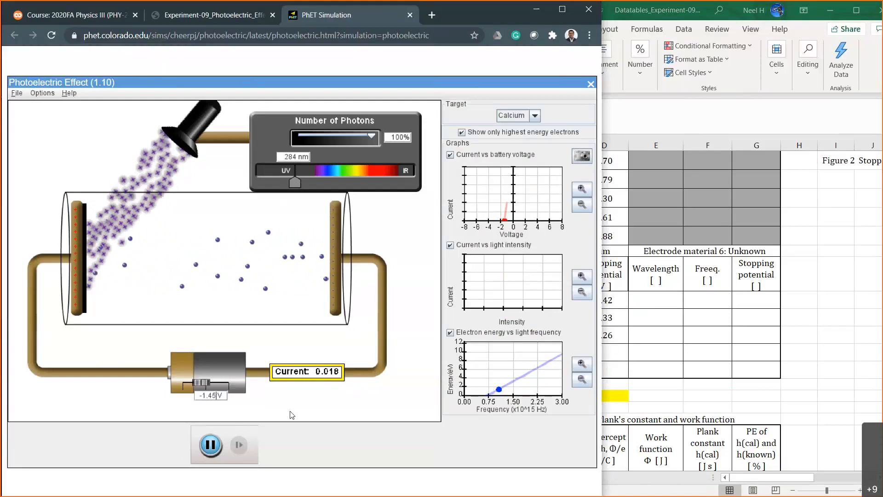
In Excel, enter Calcium's fourth stopping potential, 1.45, in D36.
click(612, 350)
text(1.45)
key(Return)
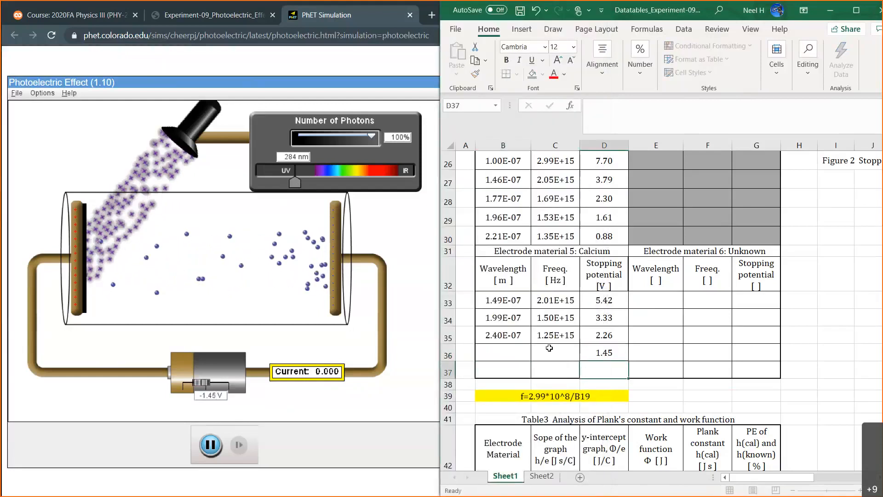
Enter the wavelength as =284*10^-9 in B36 and fill the frequency formula from C35 down into C36.
click(512, 349)
text(=28)
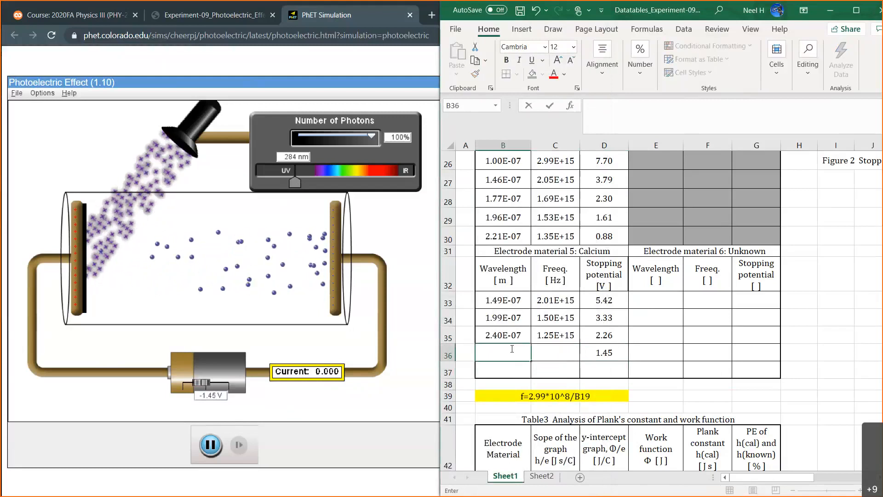
text(4*10^)
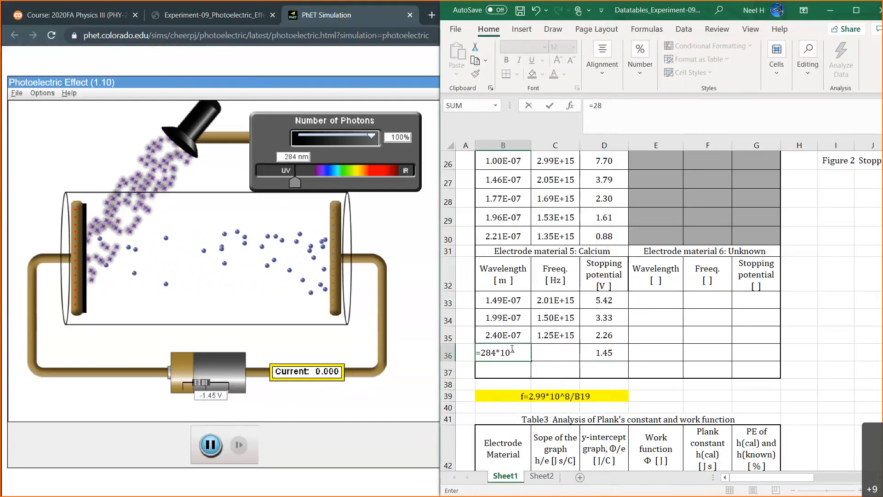
text(-9)
key(Return)
click(555, 335)
drag(579, 344, 574, 361)
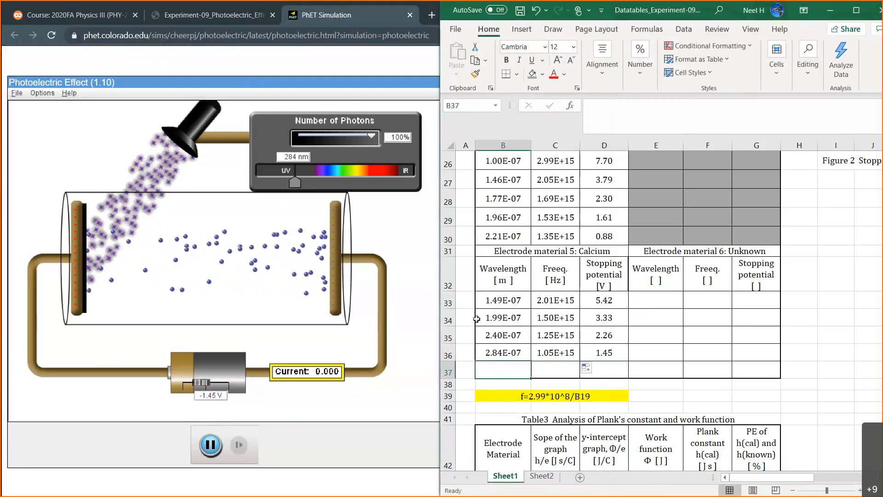
In the PhET simulation, set the light wavelength to 323 nm and reset the battery voltage to 0 V.
drag(293, 182, 303, 182)
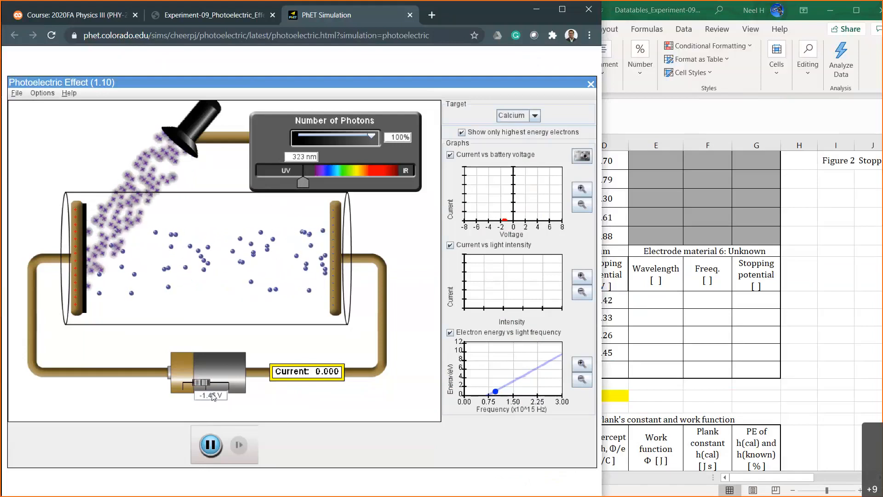
text(0)
key(Return)
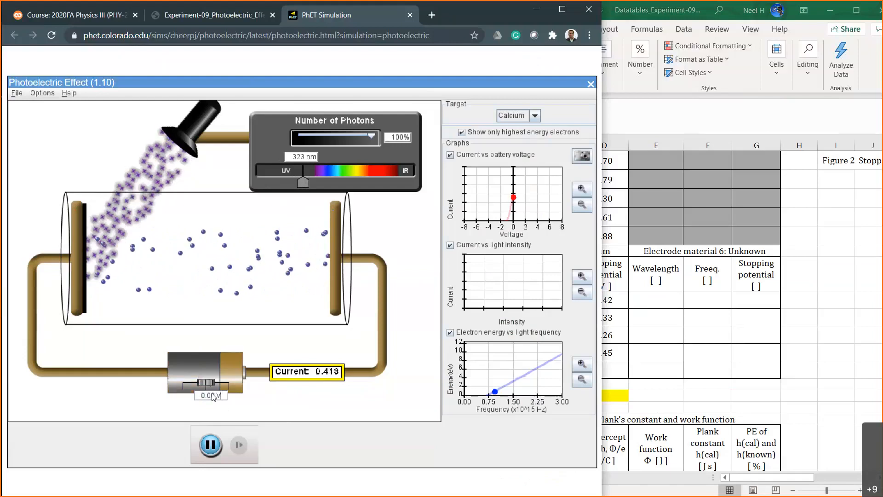
Step the battery voltage through -0.50 V and -0.70 V to -0.90 V to approach Calcium's stopping potential at 323 nm.
click(210, 396)
key(BackSpace)
key(BackSpace)
key(BackSpace)
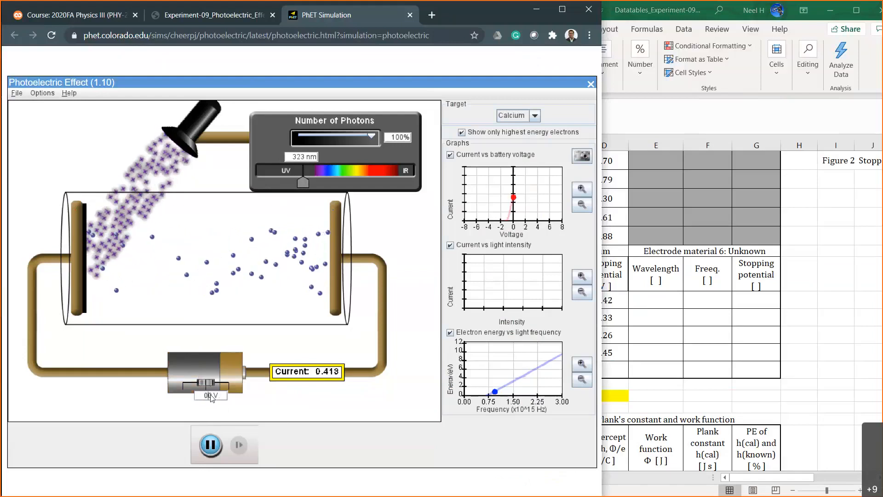
text(-0.5)
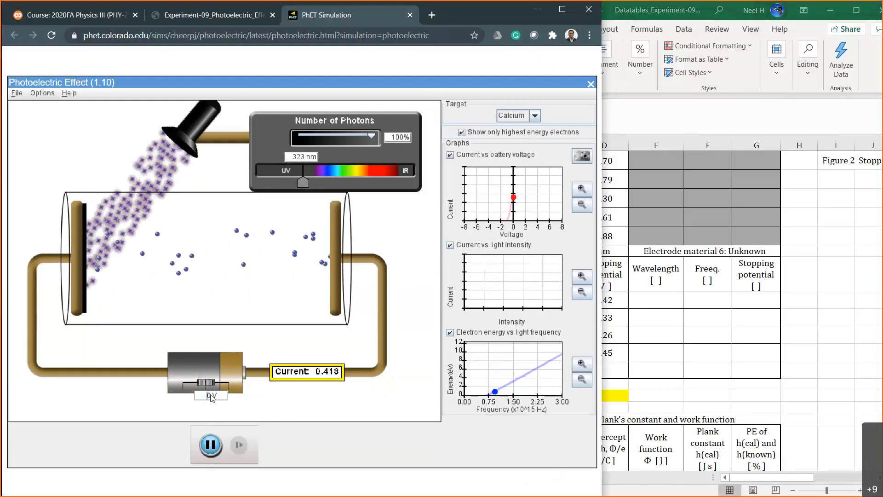
key(Return)
click(211, 396)
key(BackSpace)
text(7)
key(Return)
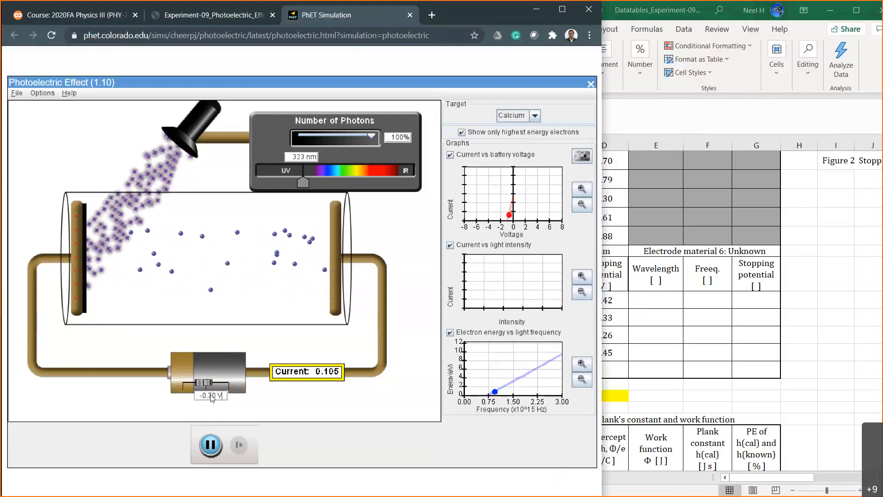
click(211, 396)
key(BackSpace)
text(9)
key(Return)
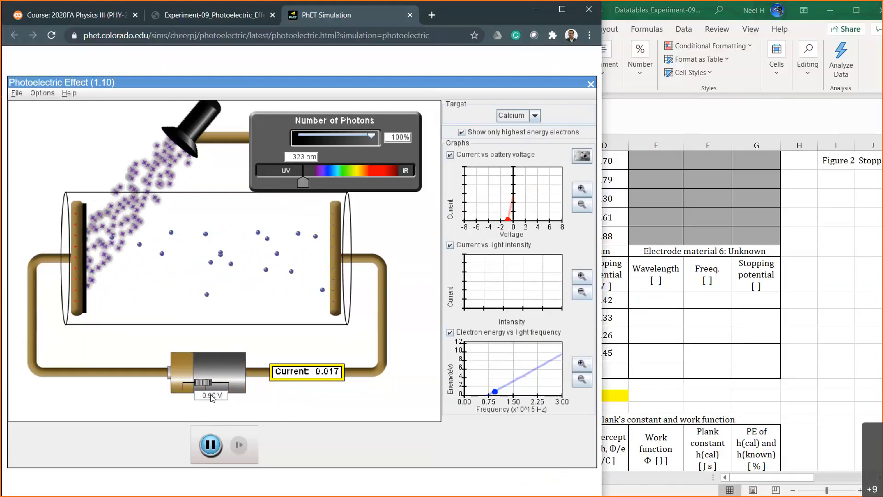
Set the battery voltage to -0.98 V, -0.97 V and -0.96 V in turn, checking the current for Calcium's stopping potential.
click(211, 396)
key(BackSpace)
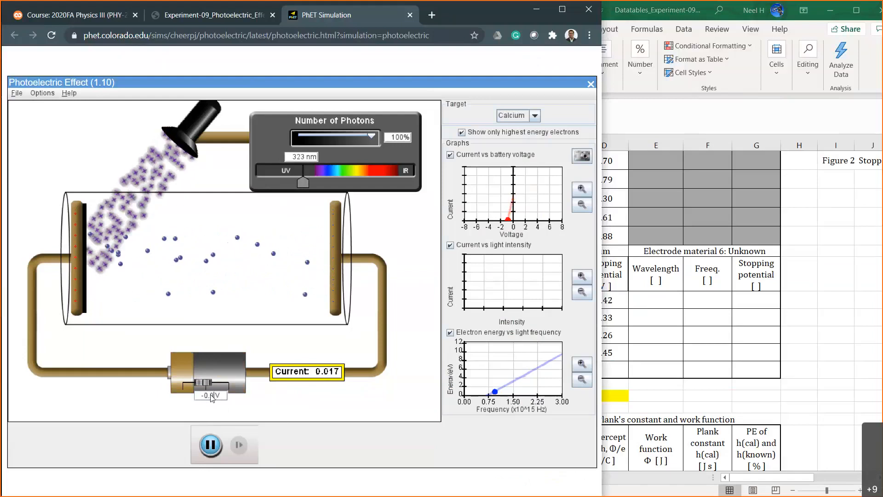
text(98)
key(Return)
key(BackSpace)
text(7)
key(Return)
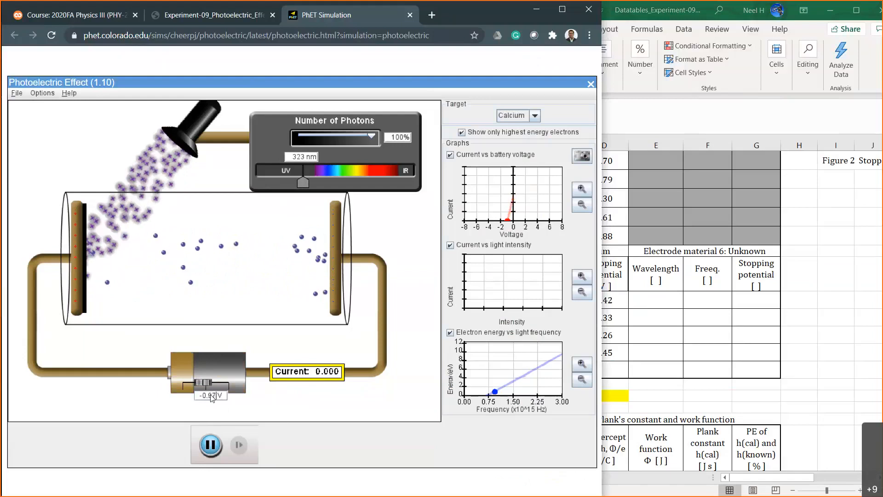
key(BackSpace)
text(6)
key(Return)
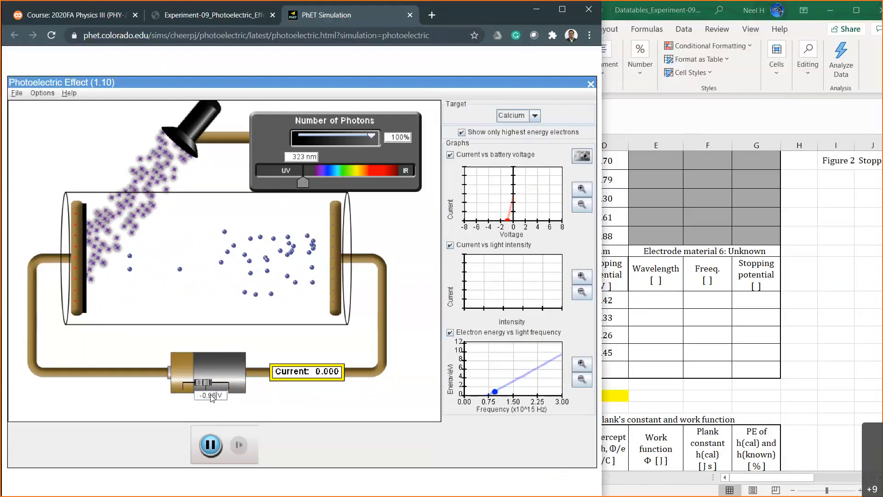
Reduce the reverse battery voltage through -0.95 V and -0.94 V to -0.92 V, checking the current at each value.
key(BackSpace)
text(5)
key(Return)
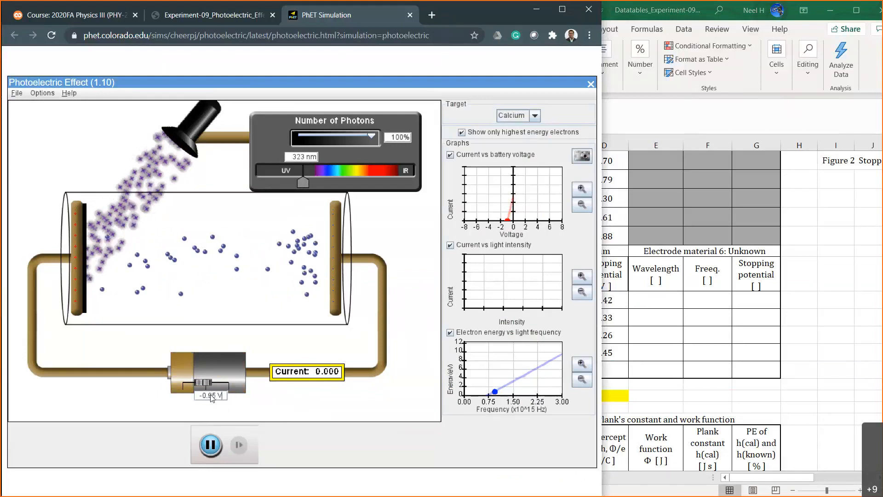
key(BackSpace)
text(4)
key(Return)
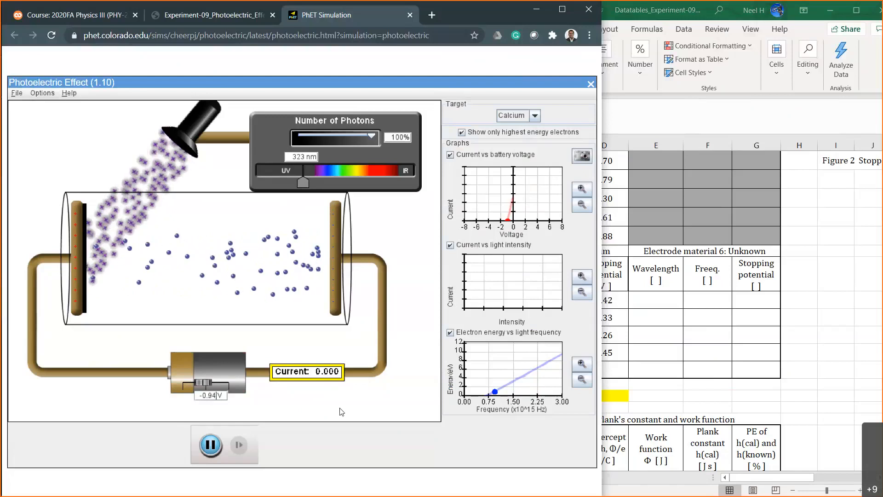
key(BackSpace)
text(2)
key(Return)
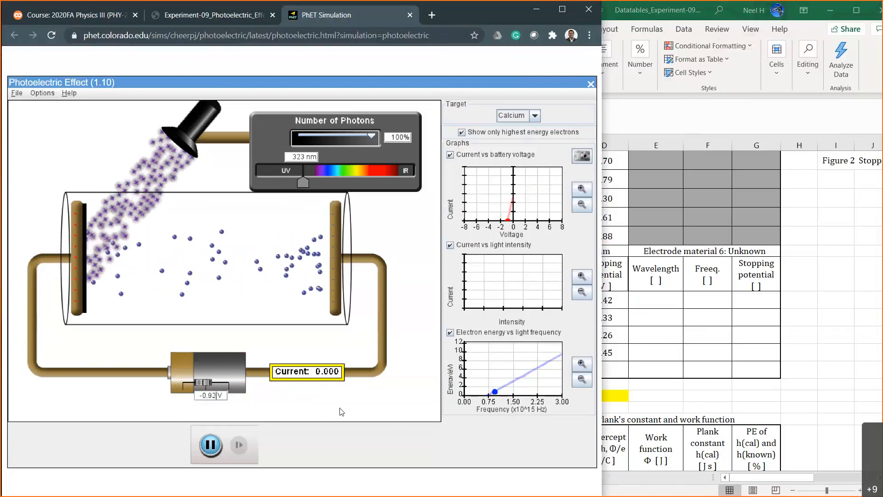
Test the current with the battery voltage at -0.82 V, -0.85 V, -0.87 V and -0.89 V.
key(Left)
key(BackSpace)
text(8)
key(Return)
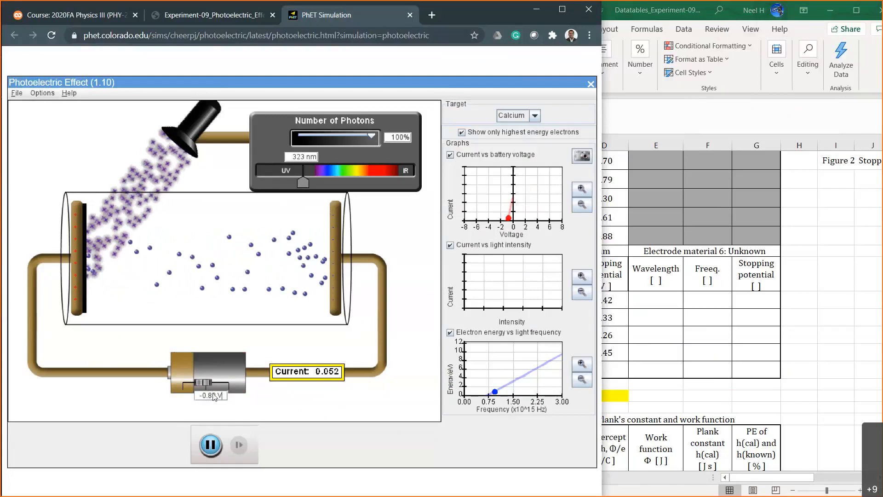
text(5)
key(Return)
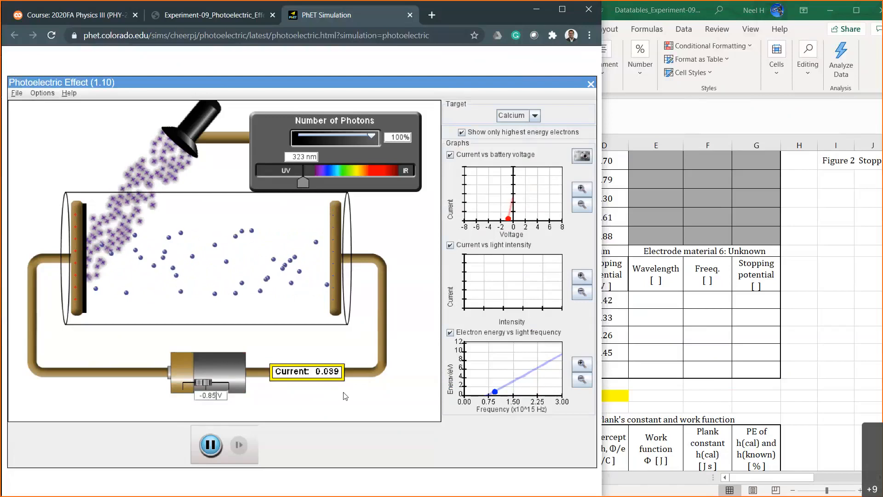
key(BackSpace)
text(7)
key(Return)
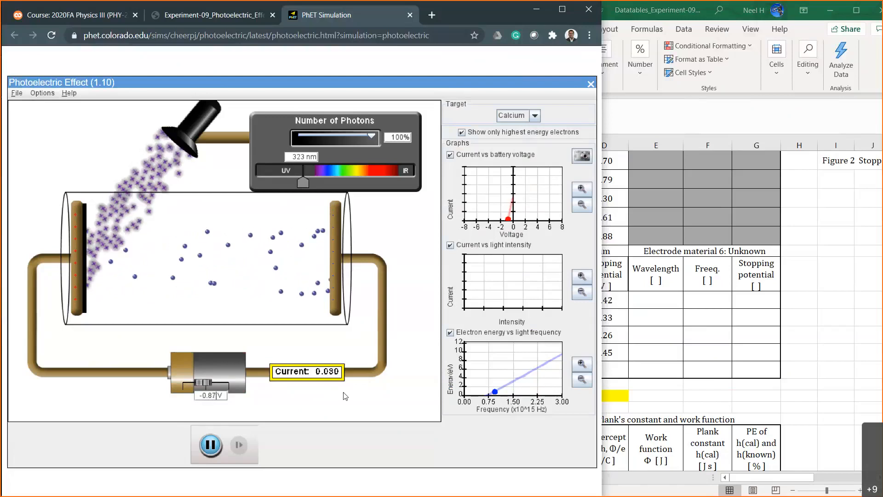
key(BackSpace)
text(9)
key(Return)
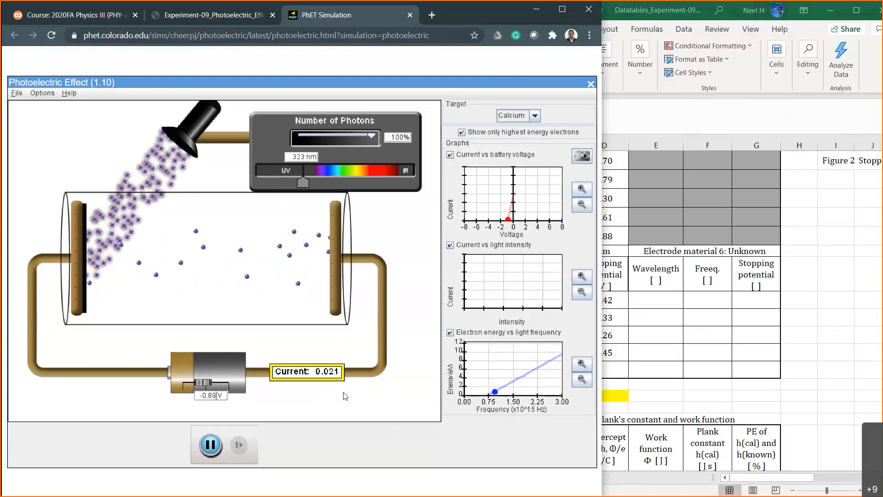
Set the battery voltage to -0.90 V and finally to -0.91 V to pin down Calcium's stopping potential.
key(BackSpace)
key(BackSpace)
text(90)
key(Return)
key(BackSpace)
text(1)
key(Return)
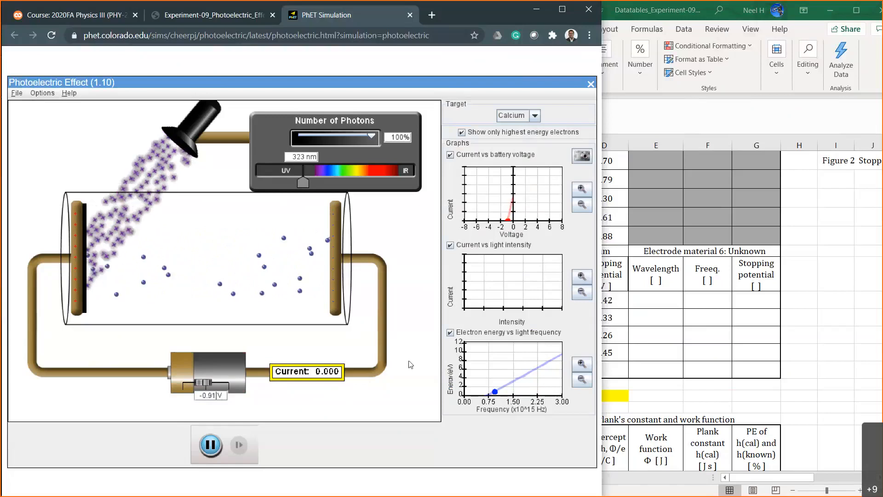
In Excel, enter Calcium's fifth stopping potential, .91, in D37.
click(710, 344)
click(608, 370)
text(.)
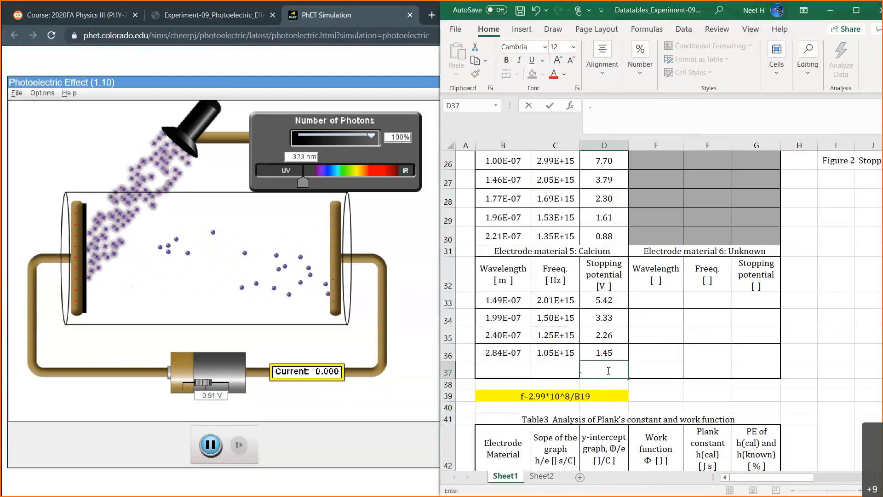
text(91)
key(Left)
key(Left)
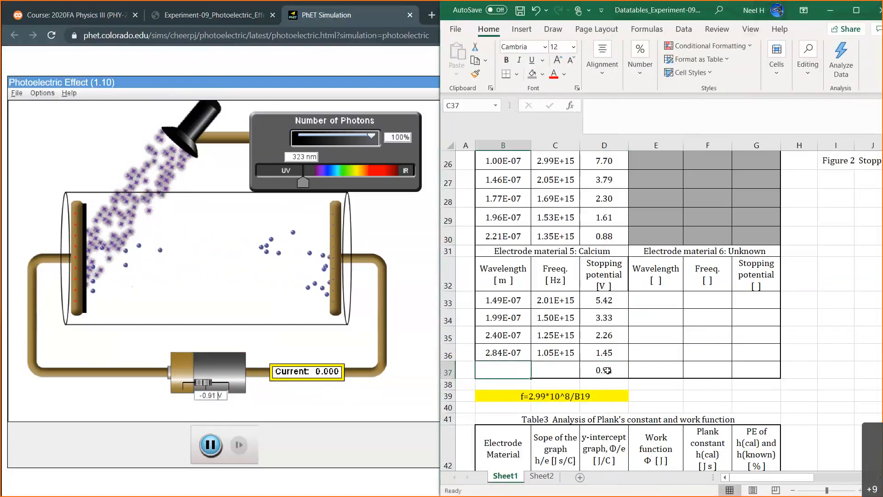
Enter the wavelength as =323*10^-9 in B37 and fill the frequency formula from C36 down into C37.
text(-323)
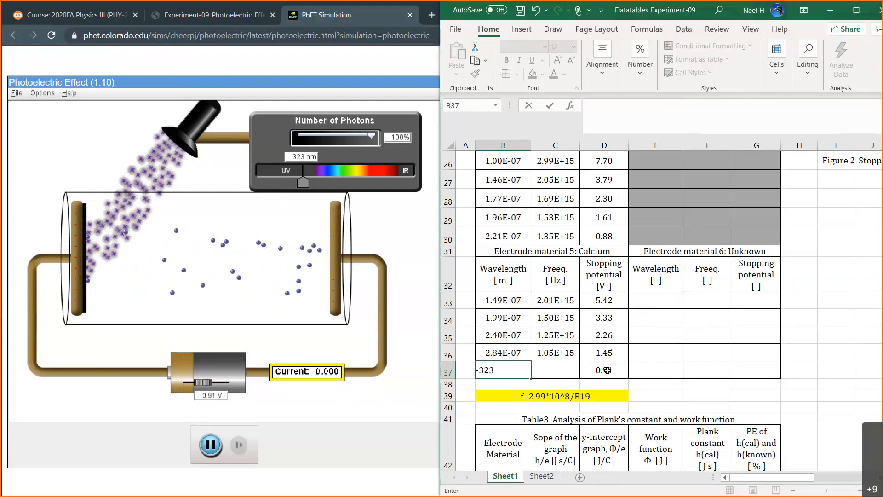
key(BackSpace)
key(BackSpace)
key(BackSpace)
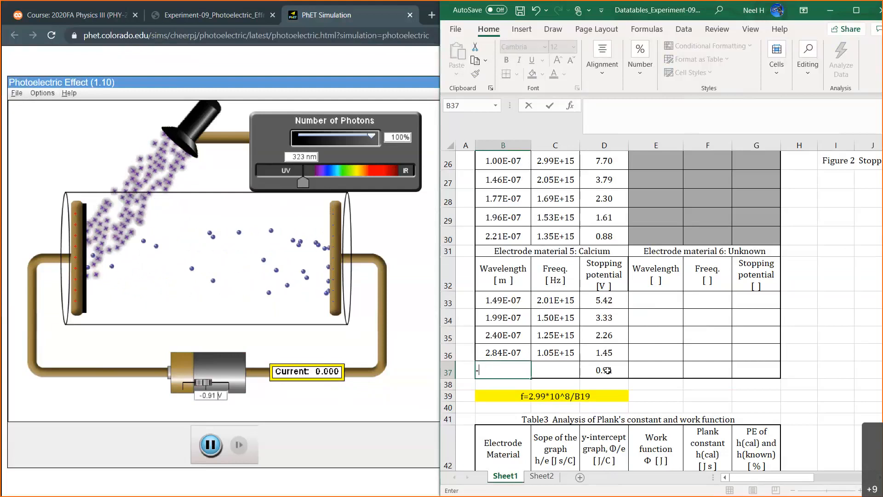
key(BackSpace)
text(=323)
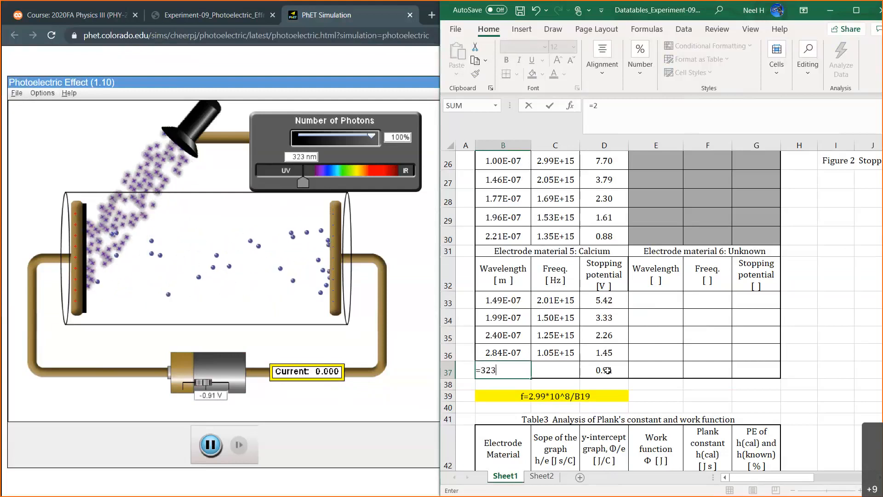
text(*10^-)
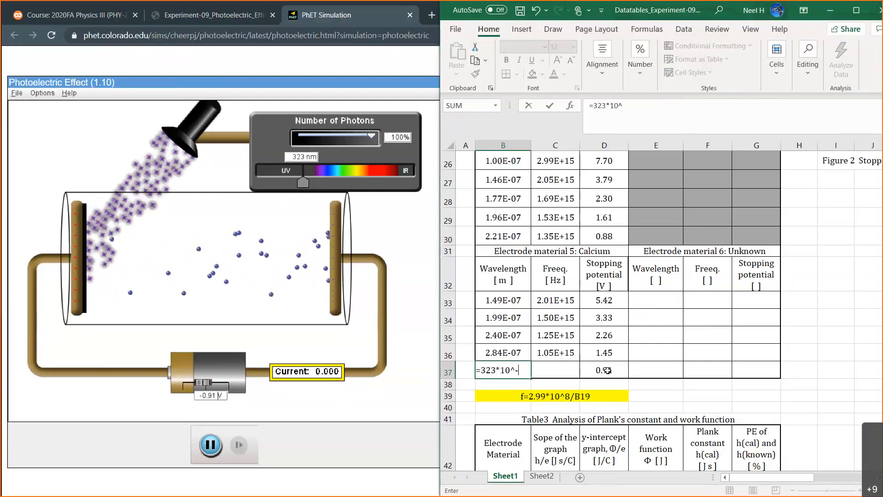
text(9)
key(Return)
click(565, 352)
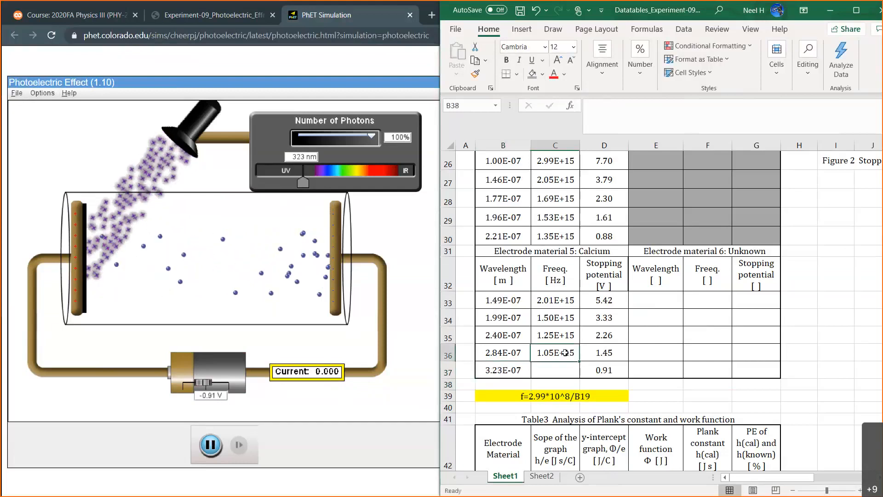
drag(580, 361, 570, 373)
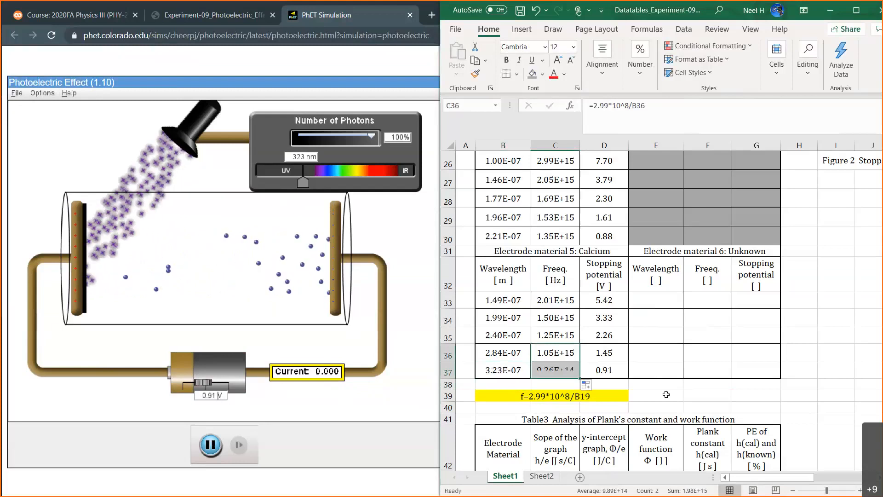
Shade the Platinum row of Table 3, B46:G46, grey.
scroll(555, 444, down, 3)
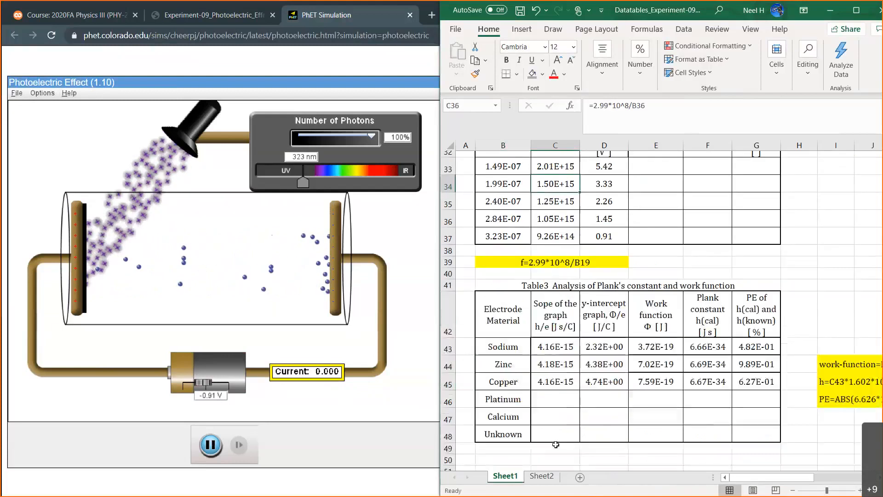
scroll(556, 444, down, 2)
drag(556, 322, 595, 318)
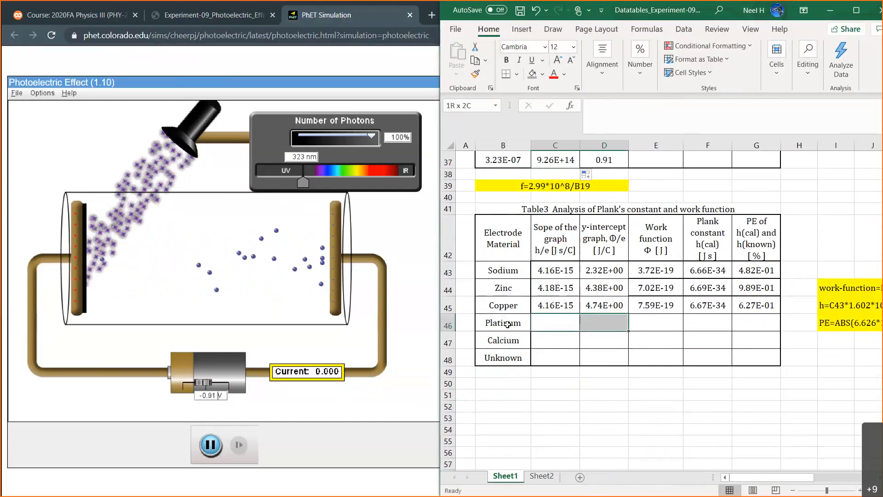
drag(506, 324, 749, 314)
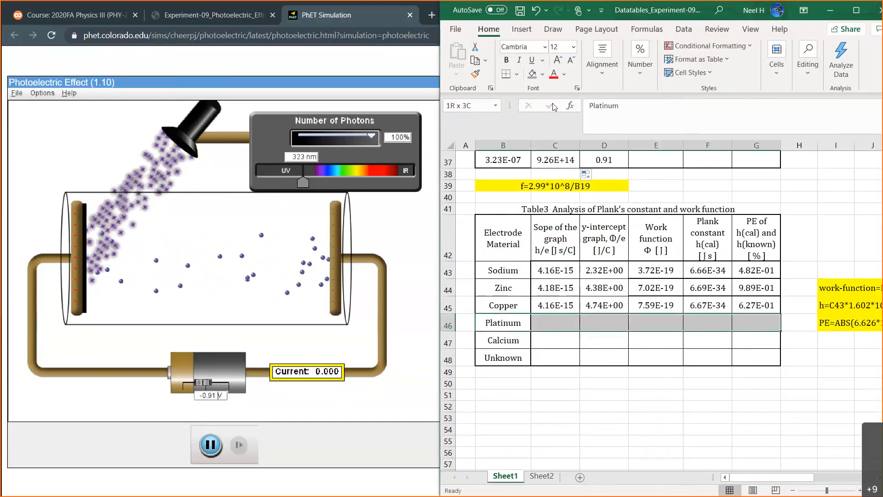
click(556, 336)
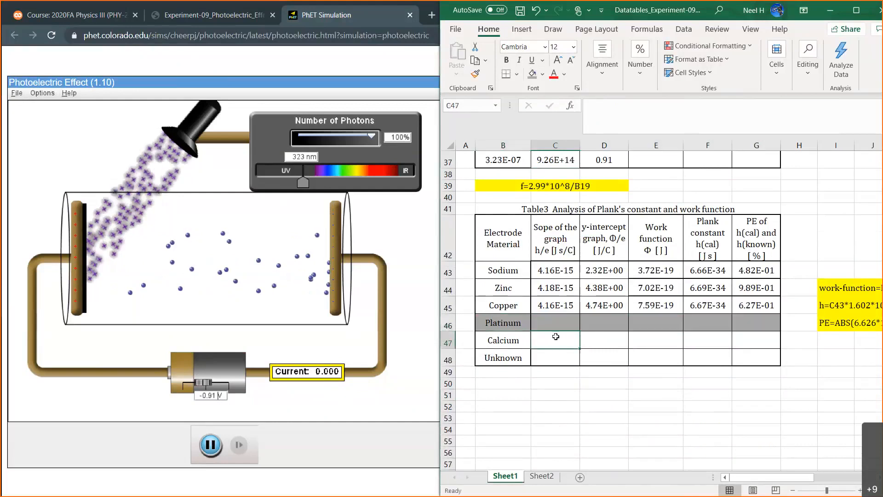
Return to the PhET simulation and change the target material to the unknown, ?????
scroll(555, 337, up, 3)
click(668, 258)
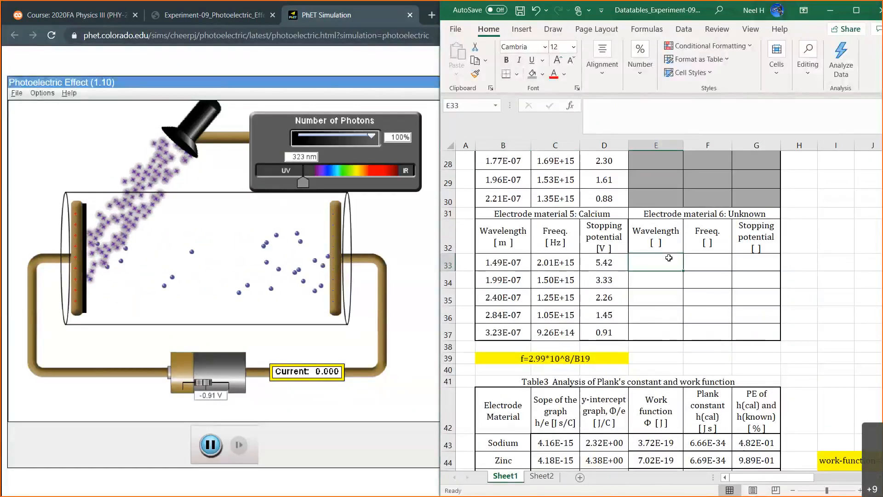
click(407, 230)
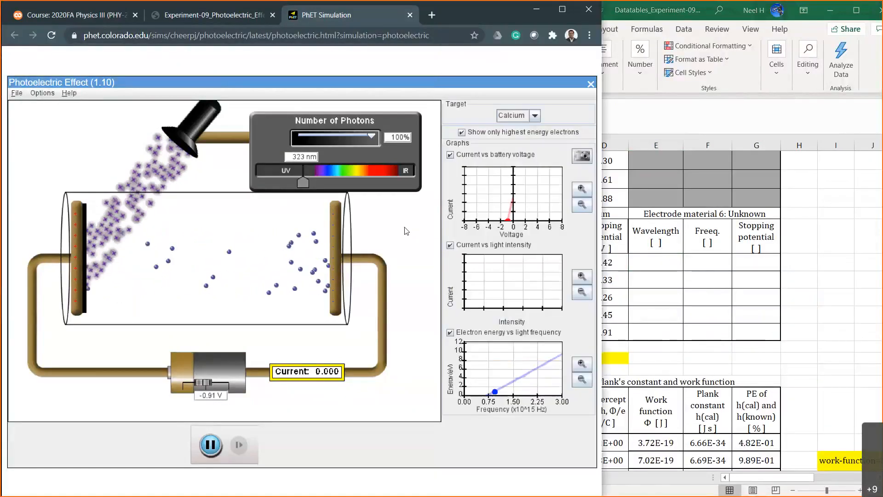
click(535, 115)
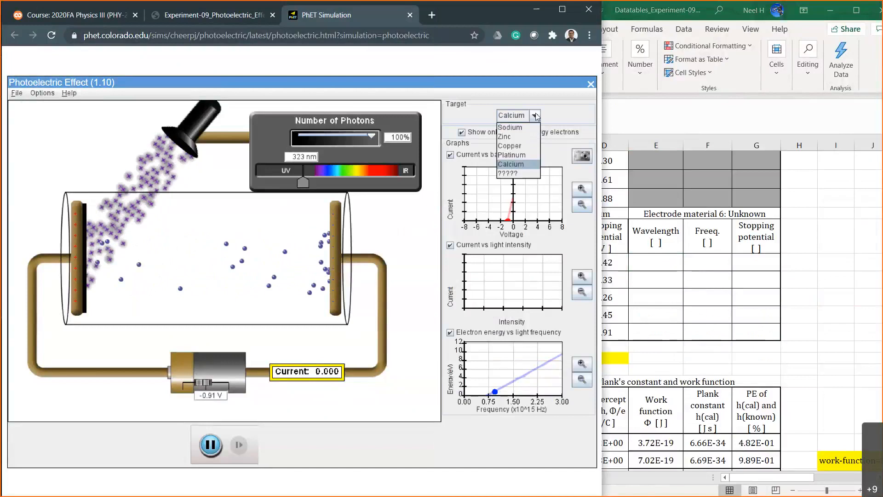
click(522, 173)
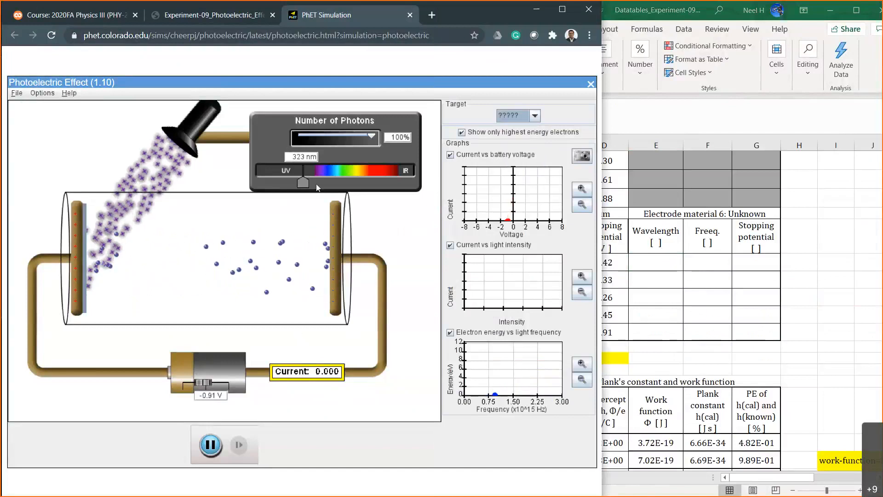
Set the light wavelength to 265 nm and reset the battery voltage to 0 V.
drag(302, 179, 291, 182)
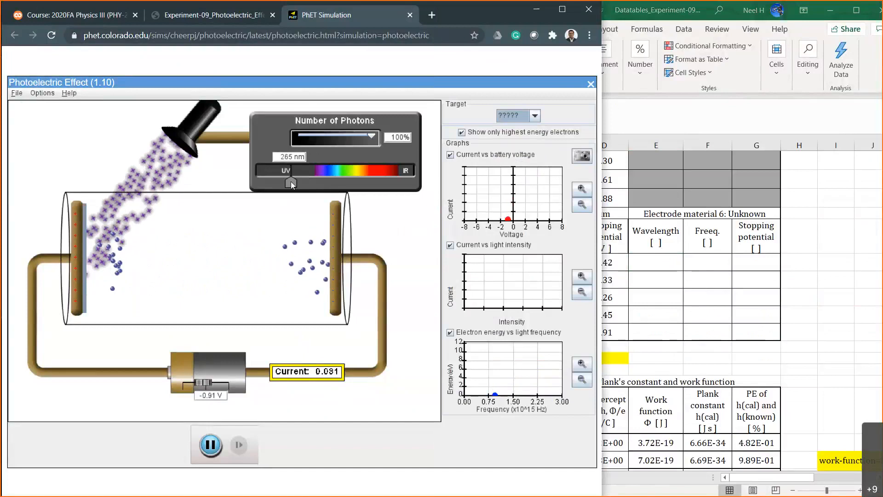
click(211, 396)
key(BackSpace)
key(BackSpace)
key(BackSpace)
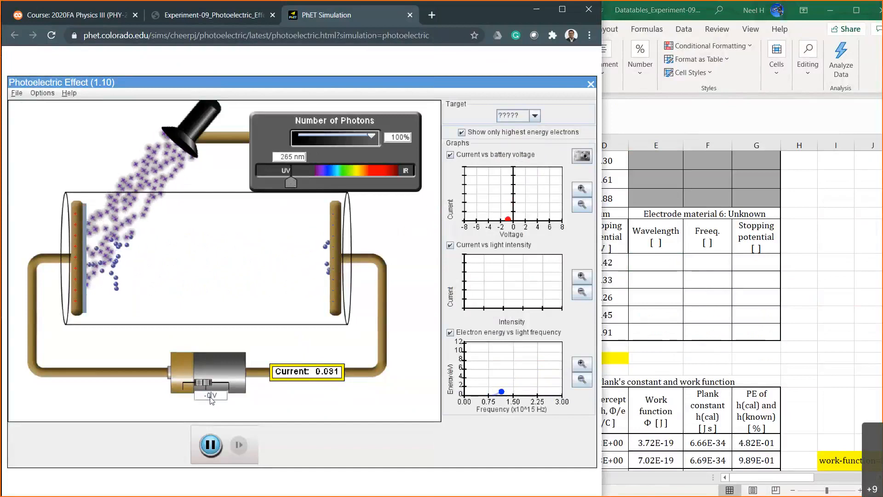
key(Return)
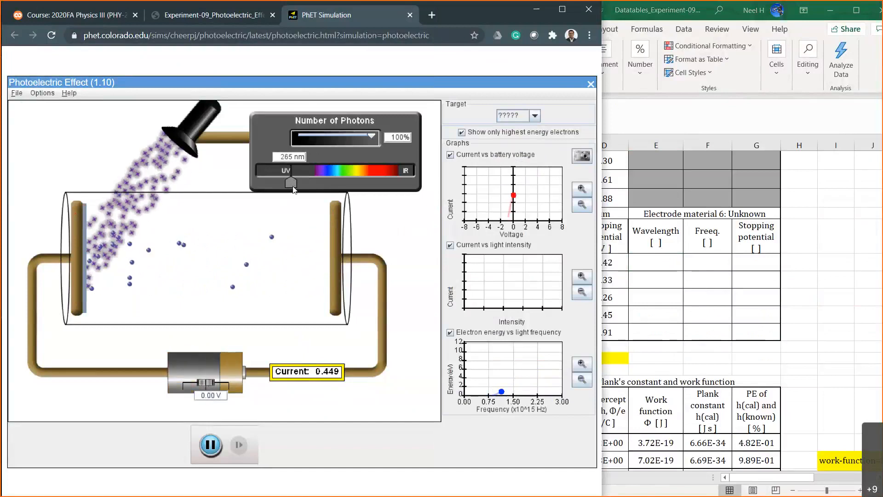
Set the battery voltage to -8 V with the light at 100 nm, and raise the wavelength to 130 nm.
drag(294, 189, 248, 177)
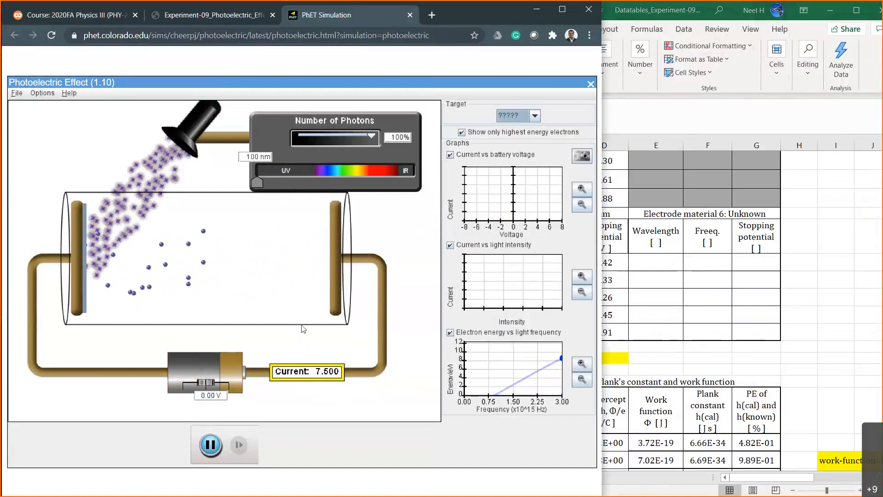
text(-8)
key(Return)
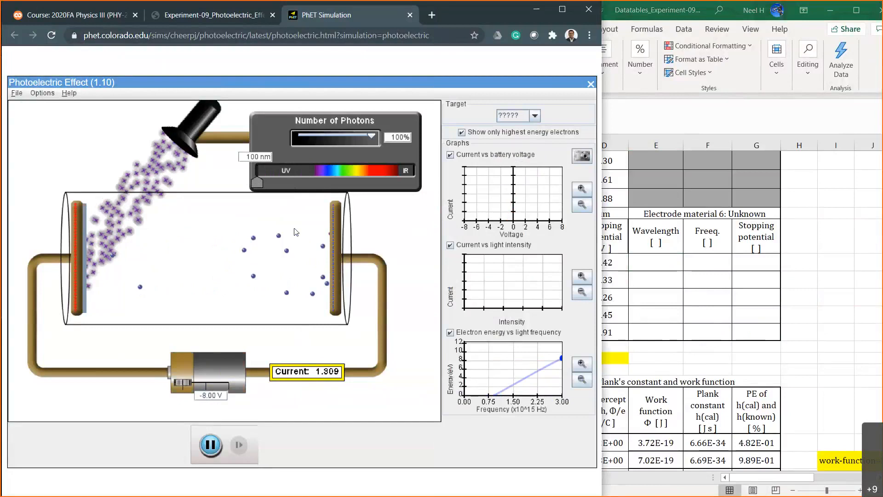
drag(258, 181, 264, 181)
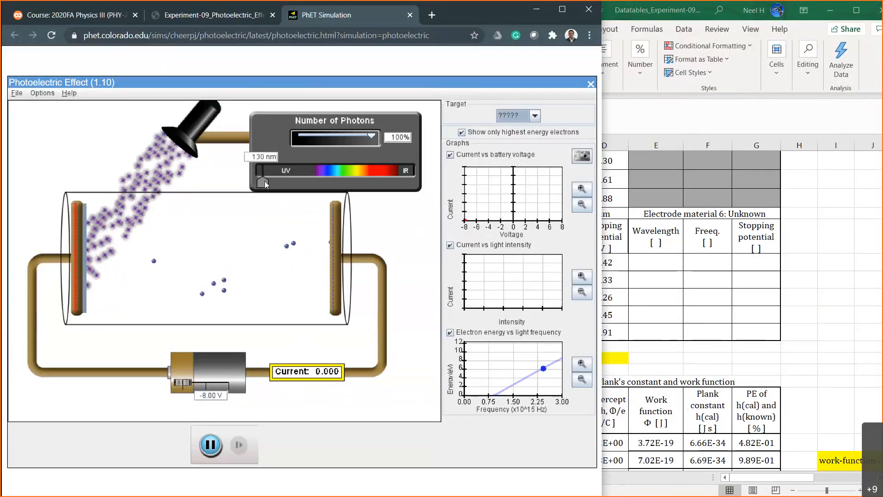
In Excel, fill Calcium's column headings with their units from B32:D32 across the Unknown material's headings in E32:G32.
click(669, 266)
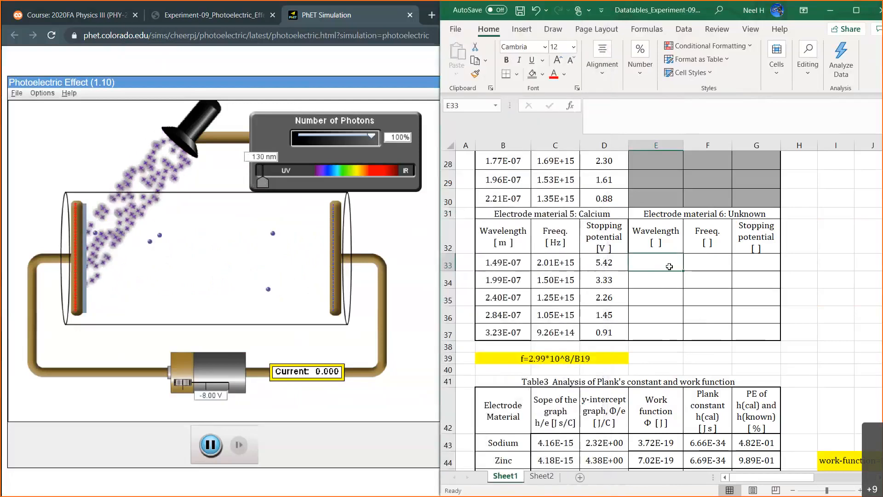
drag(503, 237, 738, 256)
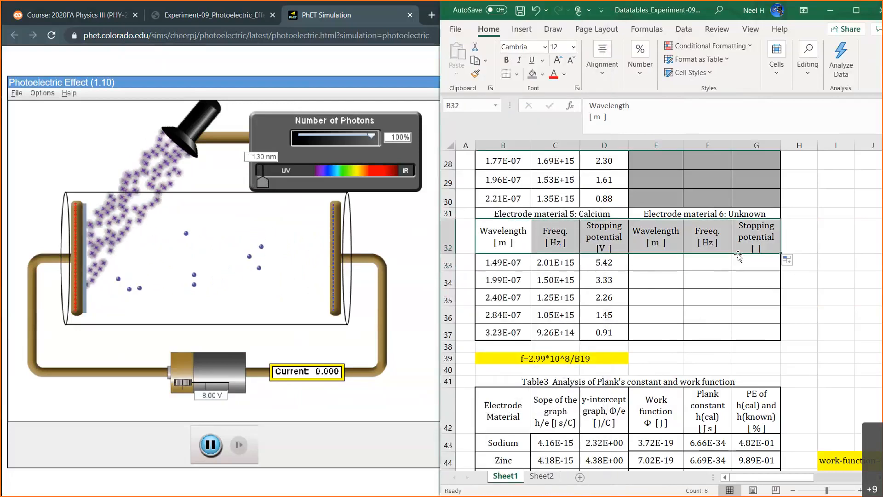
Enter the Unknown material's first wavelength in E33 as =130*10^-9.
click(663, 260)
text(=130*10^-9)
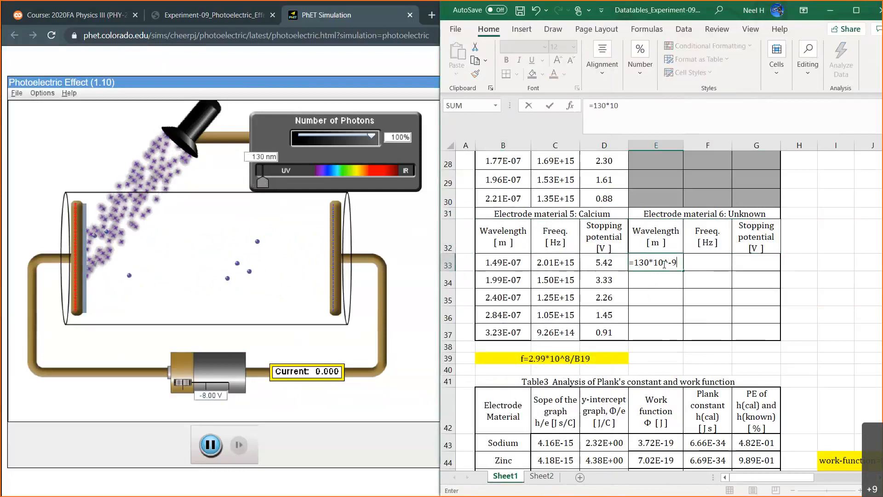
key(Return)
click(756, 262)
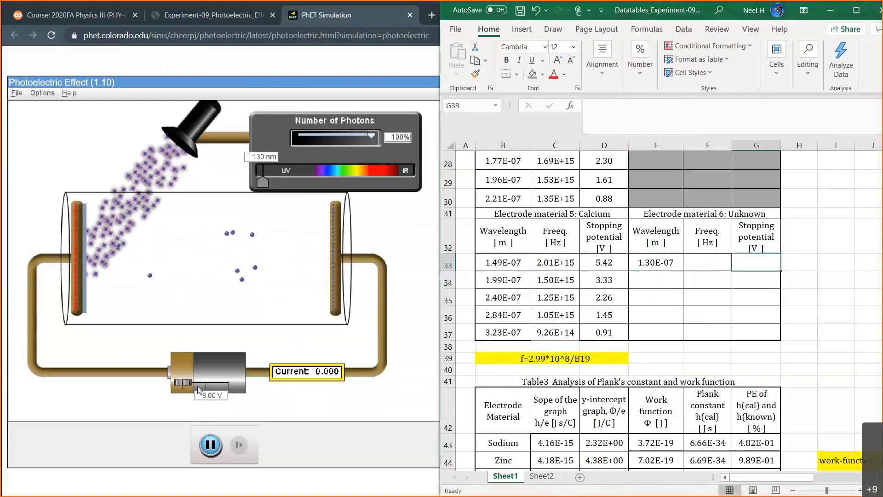
In the PhET simulation, test battery voltages of -7 V, -5 V and -5.80 V with the 130 nm light.
double_click(206, 397)
text(7)
key(Return)
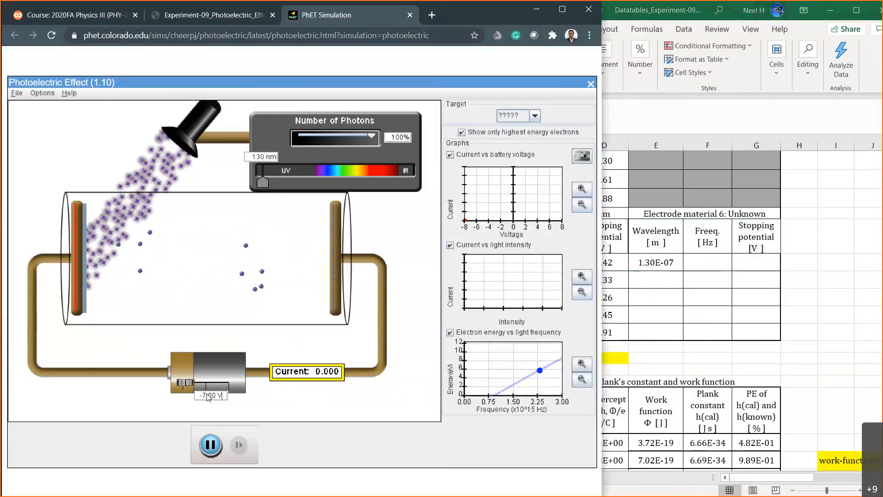
double_click(206, 396)
text(5)
key(Return)
double_click(216, 396)
text(80)
key(Return)
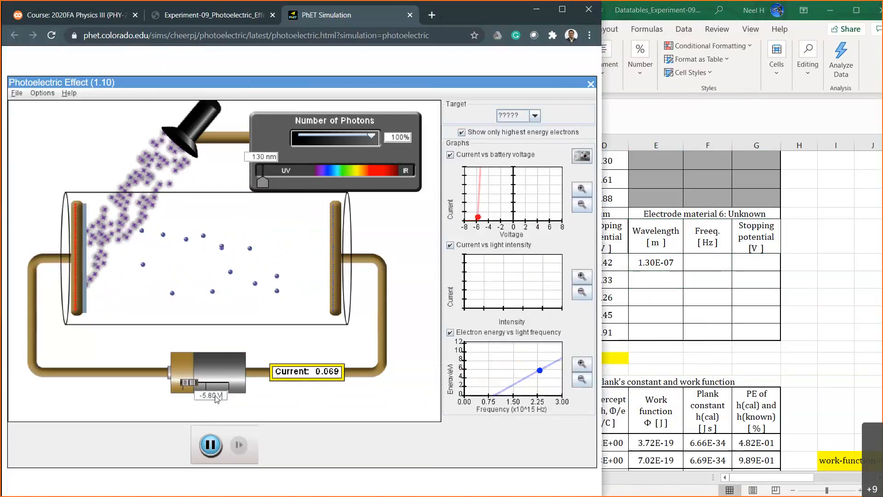
Test battery voltages of -5.90 V and -5.85 V to bracket the stopping potential at 130 nm.
double_click(216, 396)
text(90)
key(Return)
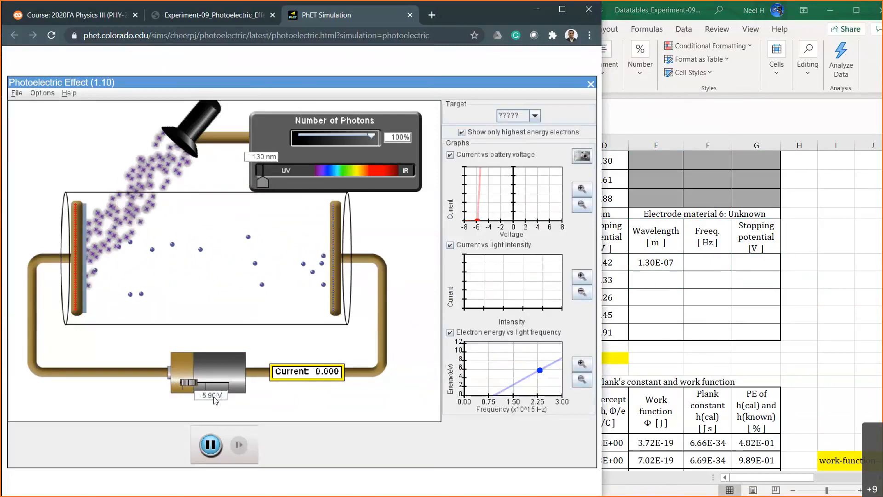
click(214, 397)
key(BackSpace)
text(85)
key(Delete)
key(Return)
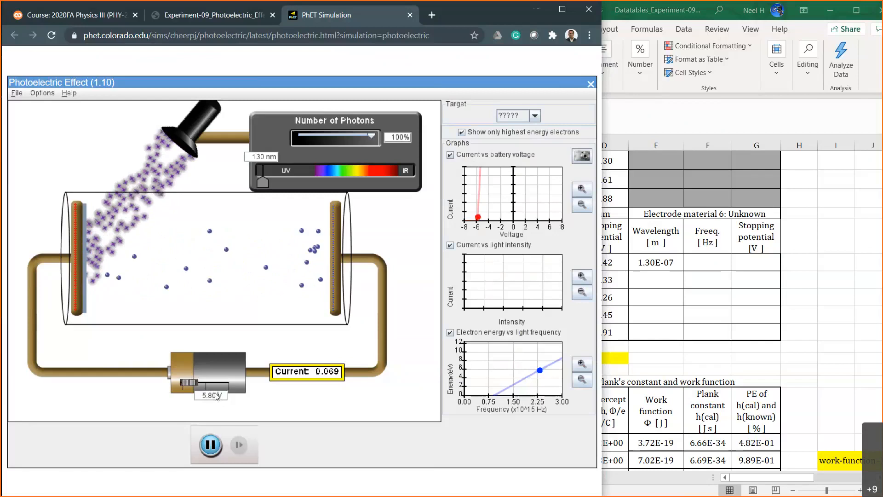
Narrow the battery voltage through -5.84 V and -5.82 V to -5.83 V.
key(BackSpace)
key(BackSpace)
text(4)
key(Return)
key(Left)
key(Left)
key(BackSpace)
text(3)
key(BackSpace)
text(2)
key(Return)
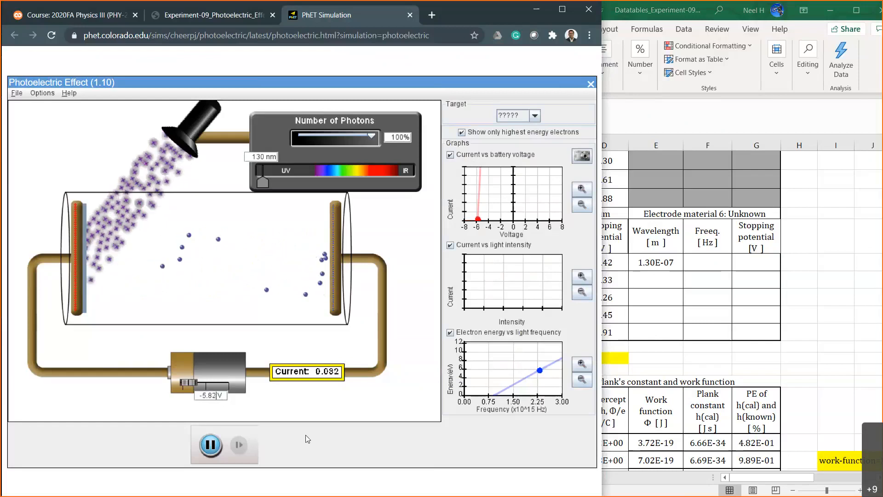
key(BackSpace)
text(3)
key(Return)
In Excel, record 5.83 as the Unknown material's first stopping potential in G33.
click(748, 266)
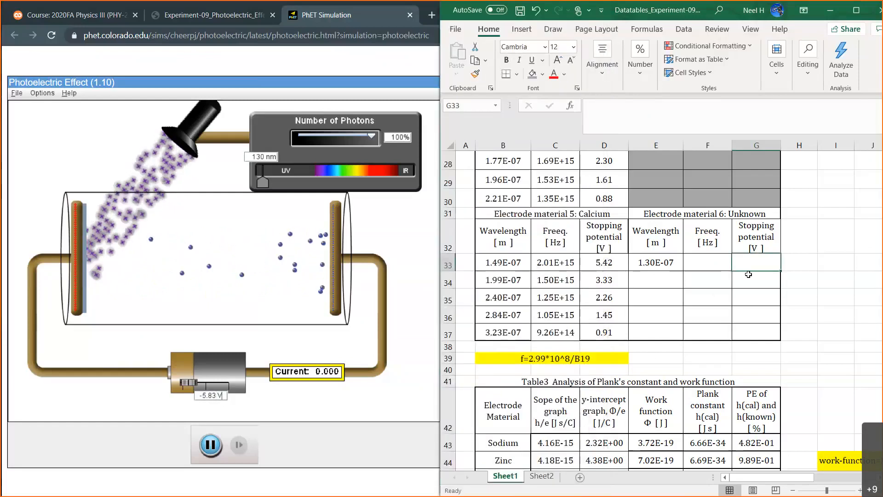
text(5.83)
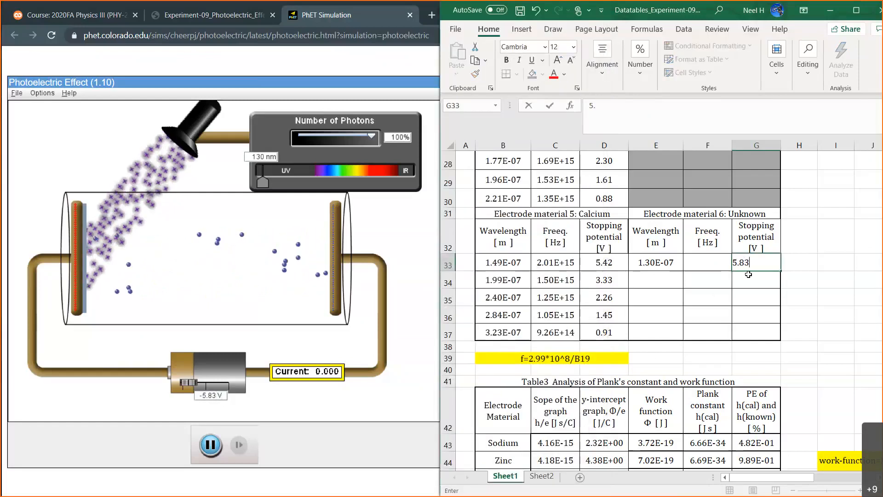
key(Return)
Calculate the Unknown material's first frequency in F33 with =2.99*10^8/E33.
click(716, 262)
text(=2.99*)
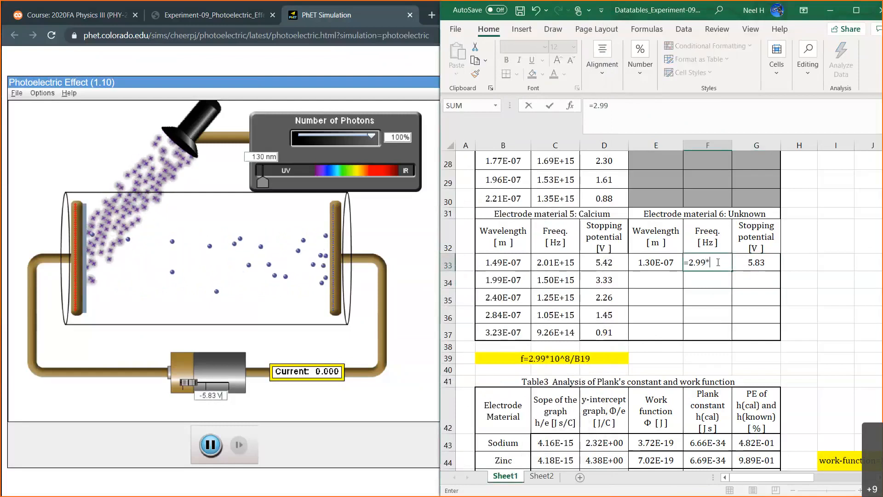
text(10^8/)
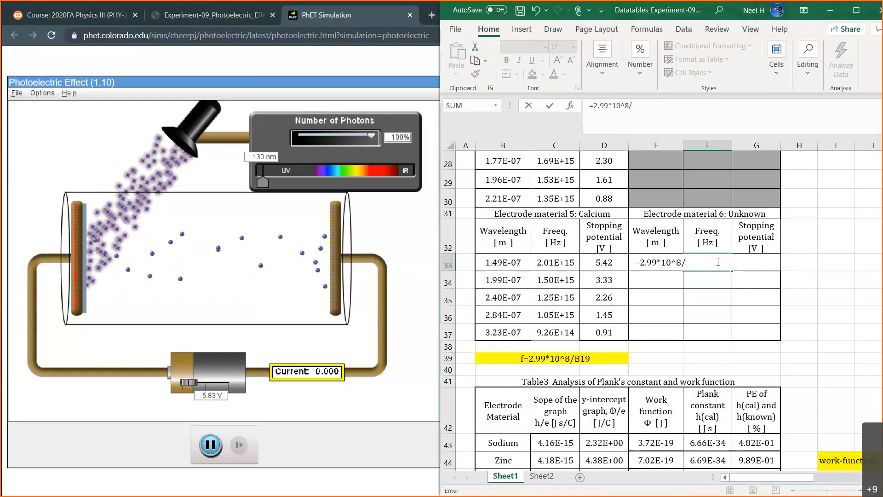
text(E33)
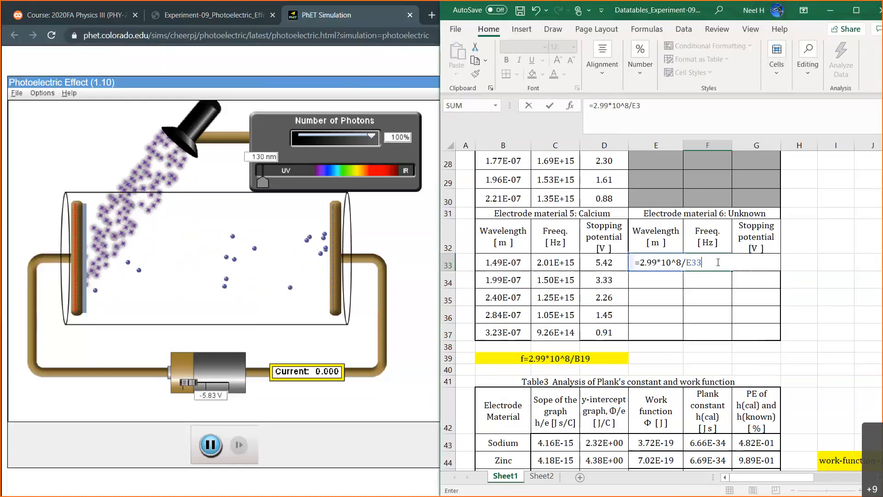
key(Return)
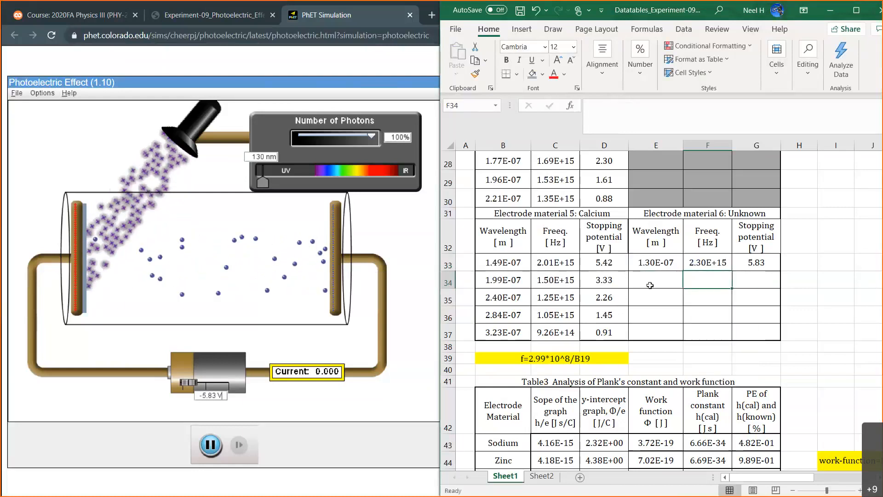
In the PhET simulation, raise the light wavelength to 177 nm and set the battery voltage to -4 V.
key(Left)
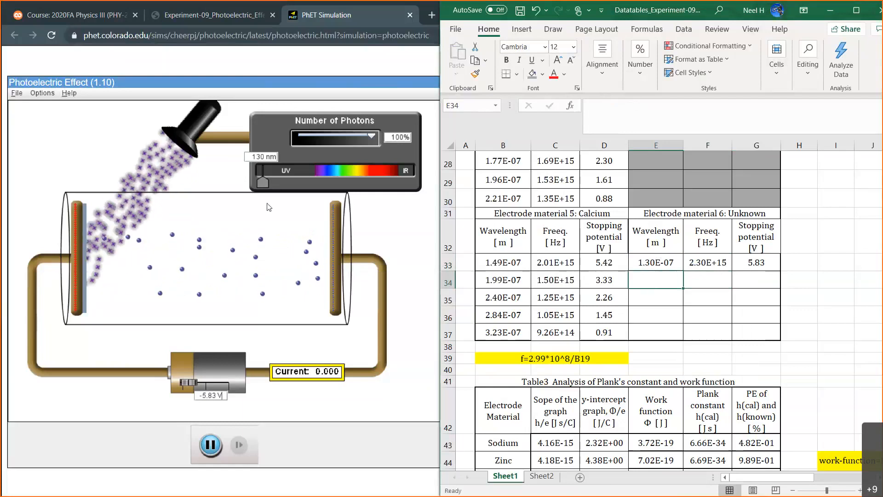
drag(261, 183, 271, 181)
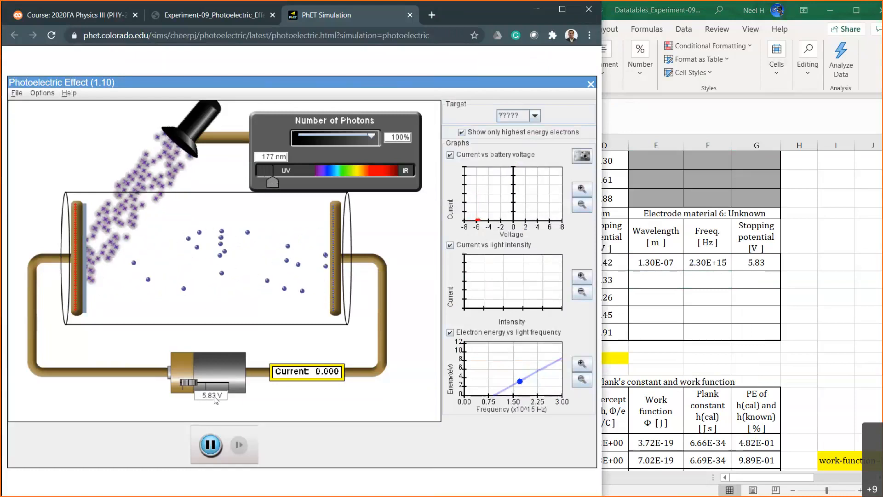
key(BackSpace)
key(BackSpace)
key(BackSpace)
key(BackSpace)
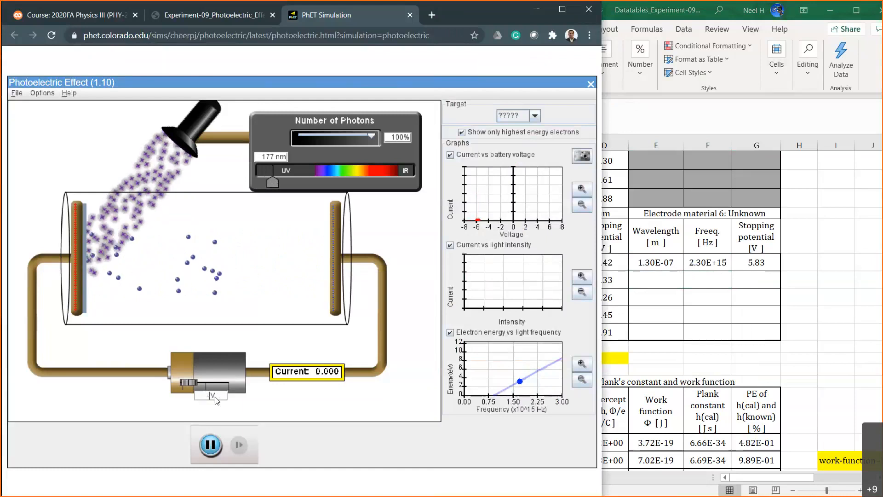
text(4)
key(Return)
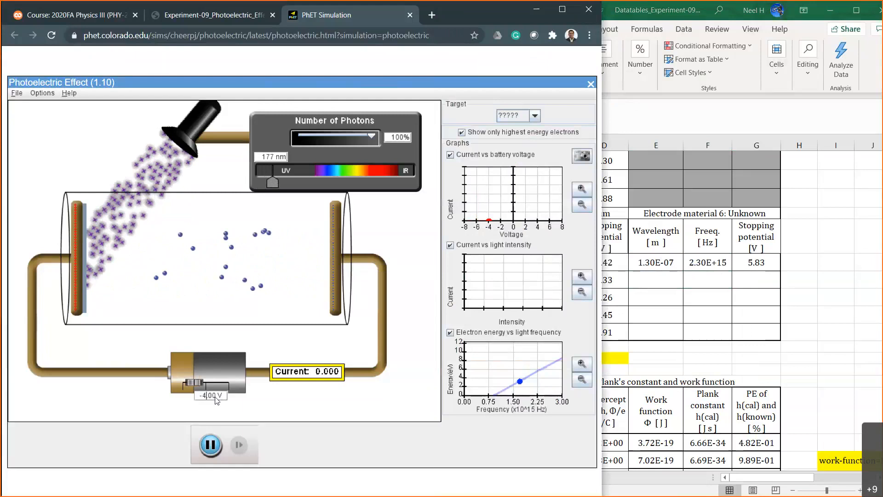
Test battery voltages of -2 V, -3 V and -3.50 V with the 177 nm light.
key(BackSpace)
text(2)
key(Return)
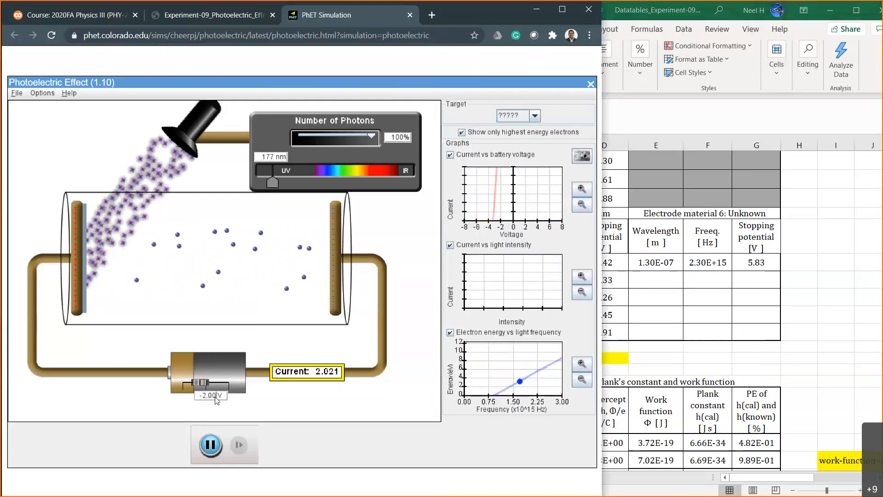
key(Left)
key(Left)
key(BackSpace)
text(3)
key(Return)
key(Left)
key(Left)
key(Left)
key(BackSpace)
text(5)
key(Return)
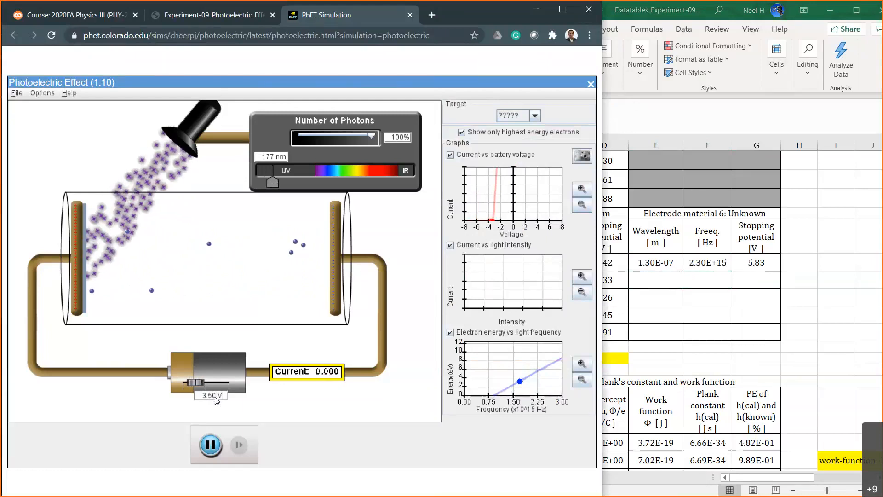
Test battery voltages of -3.20 V, -3.30 V and -3.25 V to bracket the stopping potential at 177 nm.
key(BackSpace)
text(2)
key(Return)
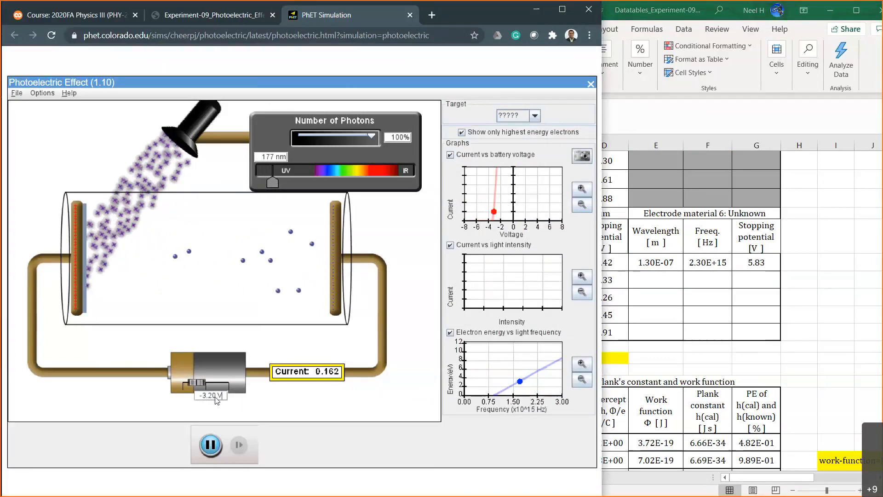
key(BackSpace)
text(3)
key(Return)
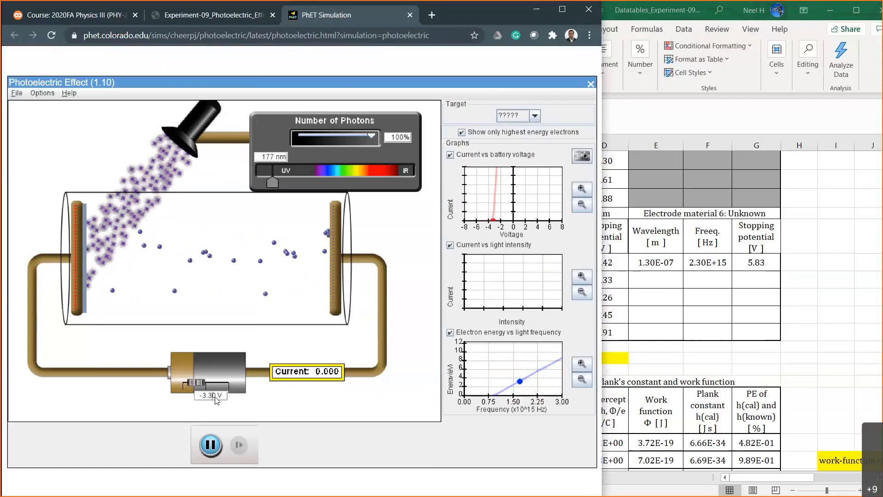
click(213, 395)
key(BackSpace)
text(25)
key(Delete)
key(Return)
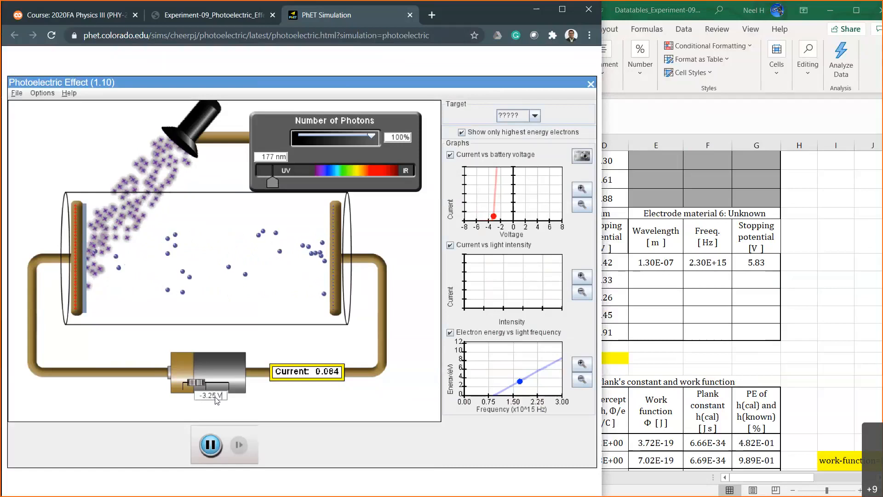
Refine the battery voltage through -3.27 V and -3.29 V to -3.30 V.
key(BackSpace)
text(7)
key(Return)
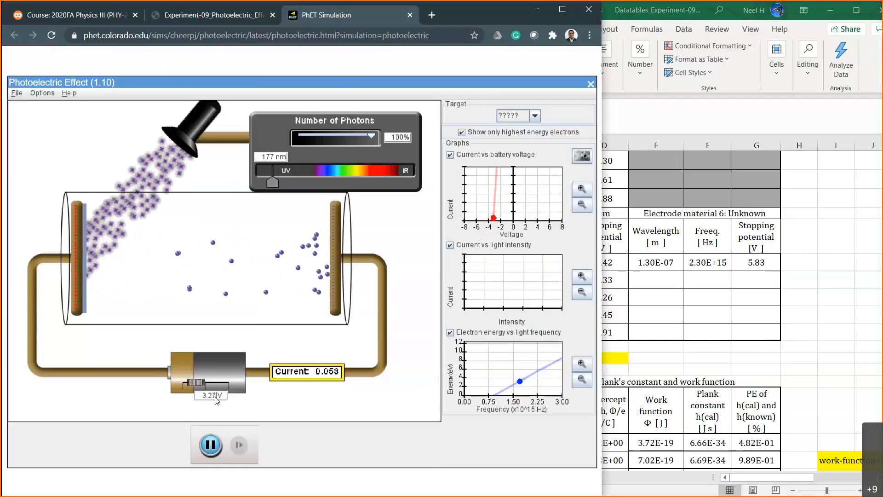
key(BackSpace)
text(9)
key(Return)
key(BackSpace)
key(BackSpace)
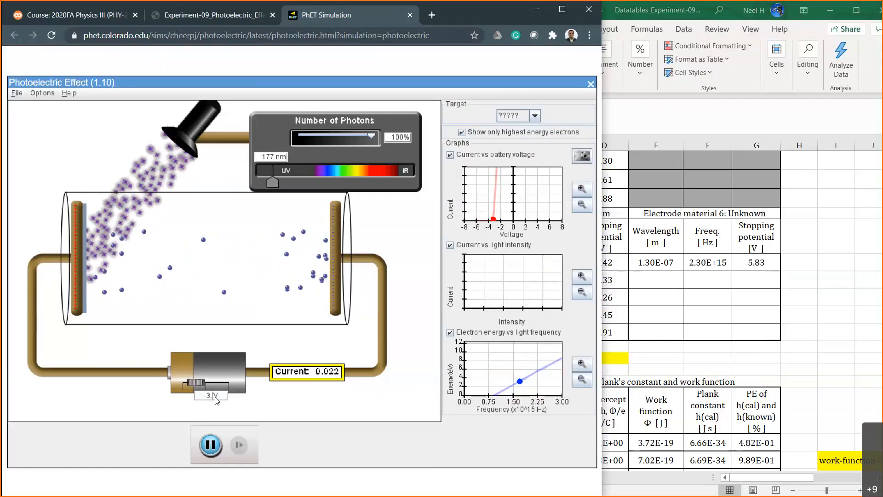
text(30)
key(Return)
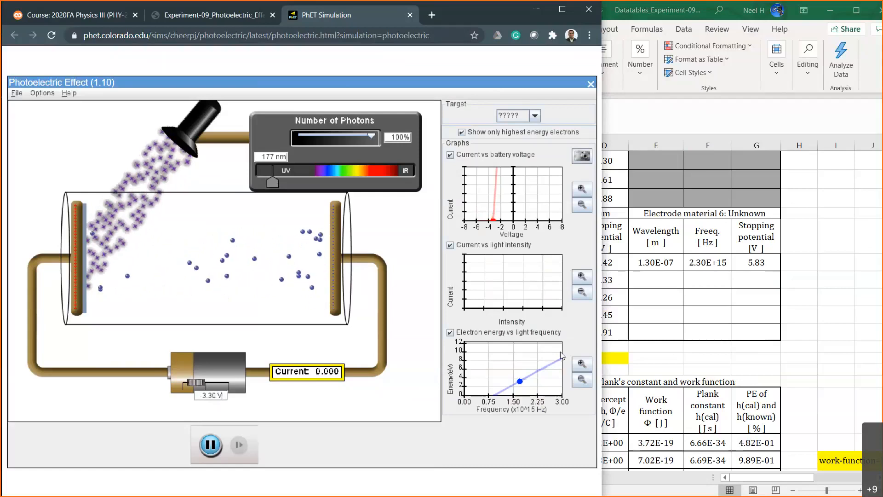
In Excel, record 3.30 as the Unknown material's second stopping potential in G34.
click(751, 278)
click(752, 278)
text(3.30)
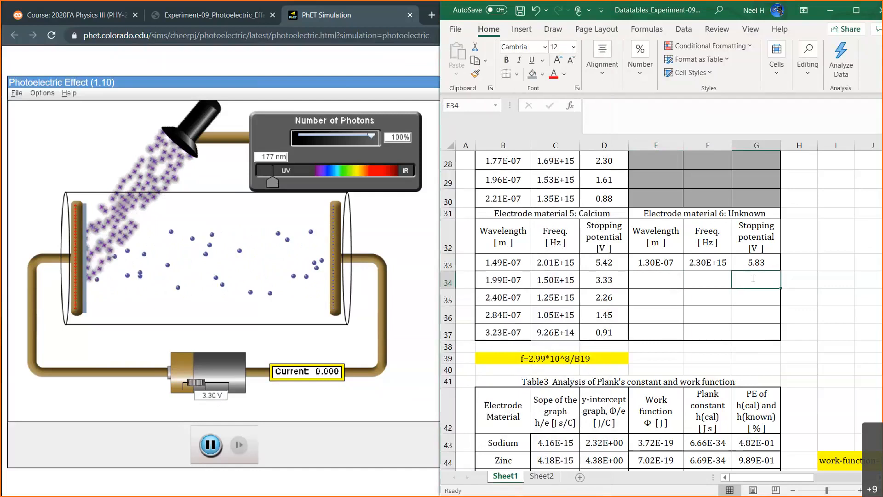
key(Return)
Enter the Unknown material's second wavelength in E34 as =177*10^-9.
click(680, 278)
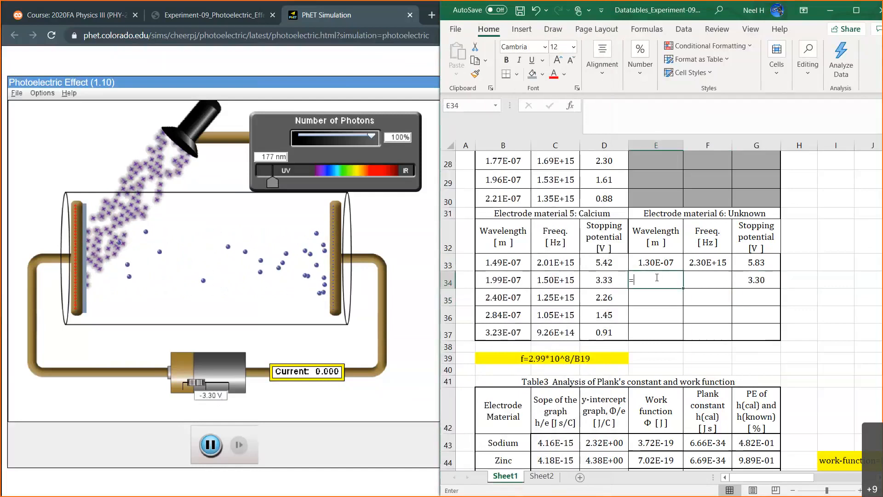
text(=177*)
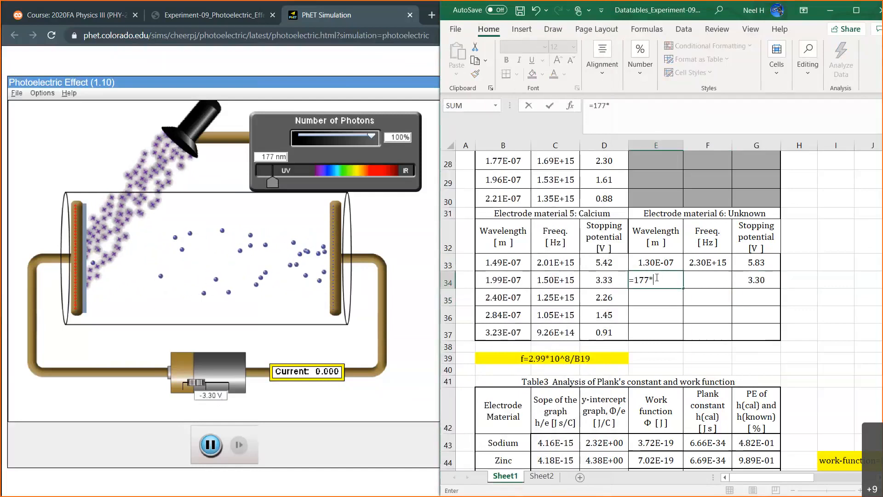
text(10)
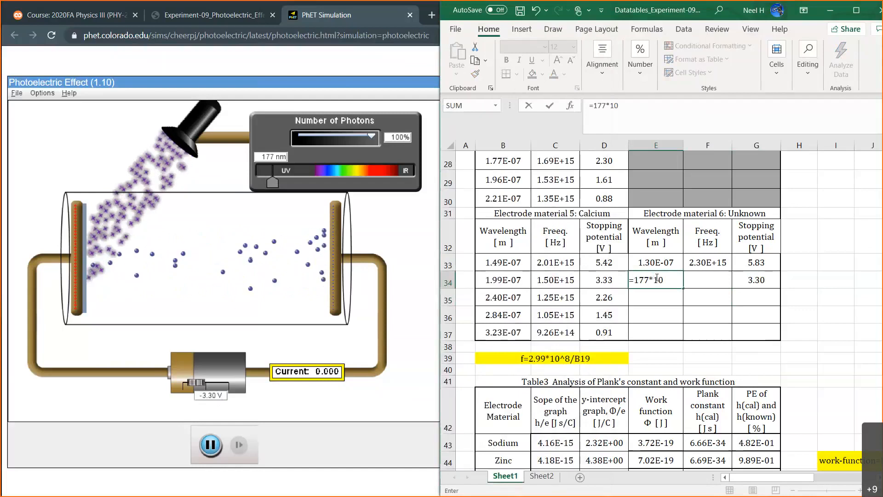
text(^-9)
key(Return)
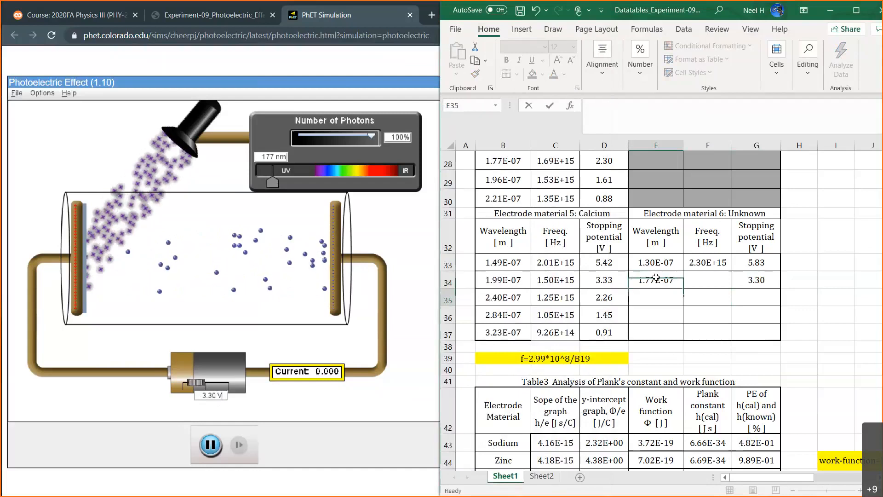
Fill the frequency formula from F33 down to F34 and clear the stray backslash from E35.
text(\)
click(709, 260)
drag(729, 272, 710, 284)
click(665, 302)
key(BackSpace)
key(Return)
click(662, 301)
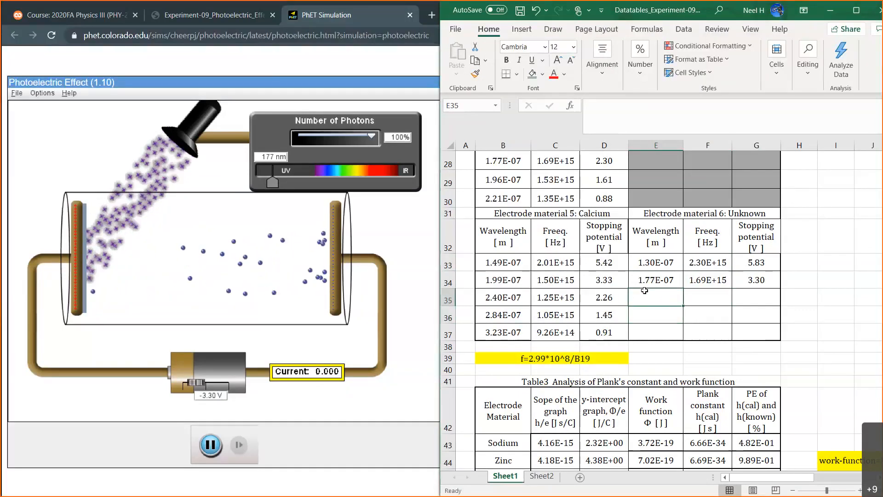
In the PhET simulation, raise the light wavelength to 215 nm and set the battery voltage to -8 V.
click(271, 181)
drag(275, 181, 281, 181)
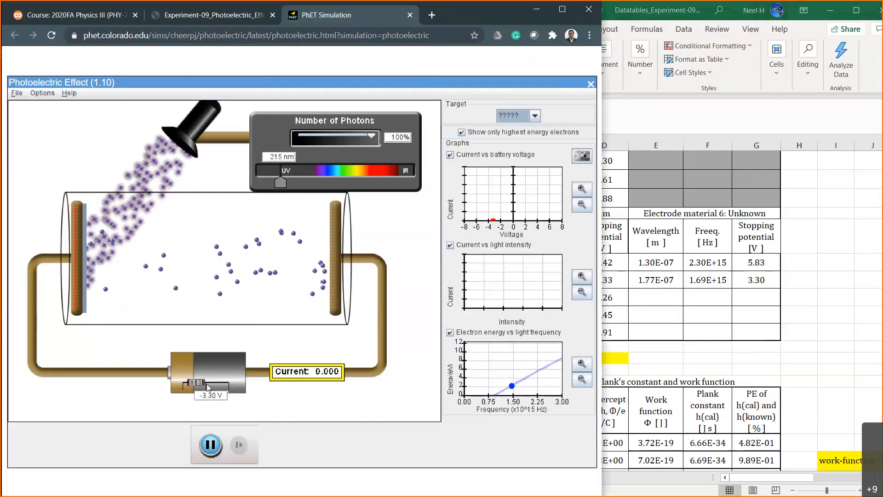
click(210, 396)
key(BackSpace)
key(BackSpace)
key(BackSpace)
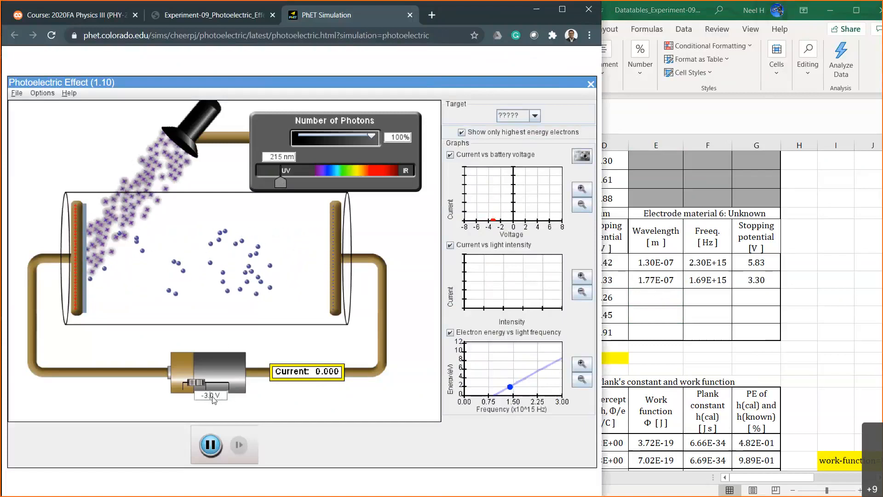
text(8)
key(Return)
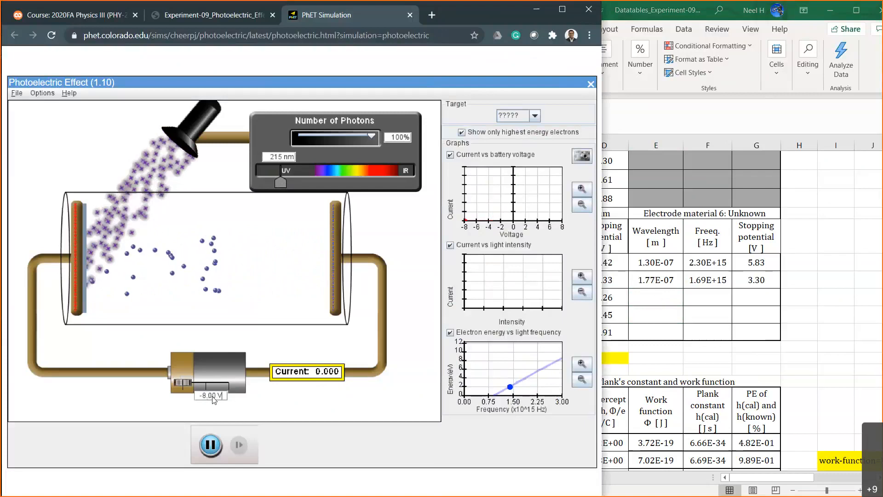
Test battery voltages of -2.50 V and -2.10 V against the current at 215 nm.
click(213, 397)
key(BackSpace)
key(BackSpace)
key(BackSpace)
text(2.)
key(Return)
click(213, 397)
key(BackSpace)
text(5)
key(Return)
key(BackSpace)
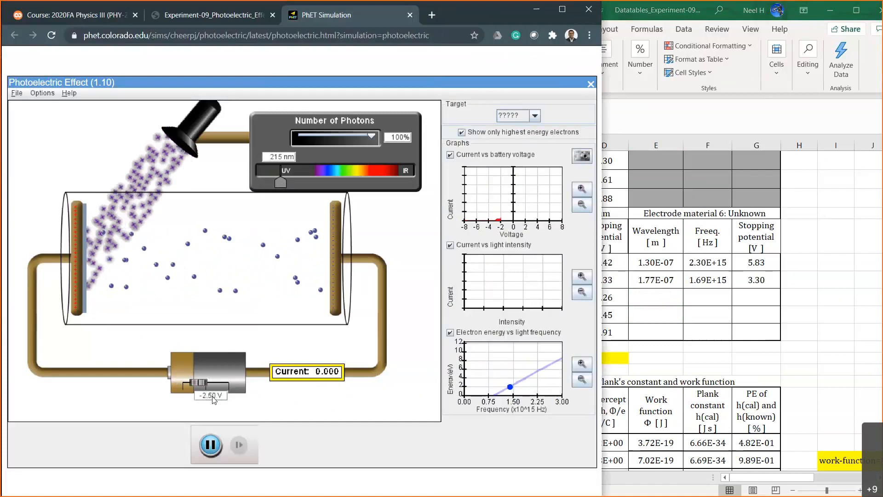
text(1)
key(Return)
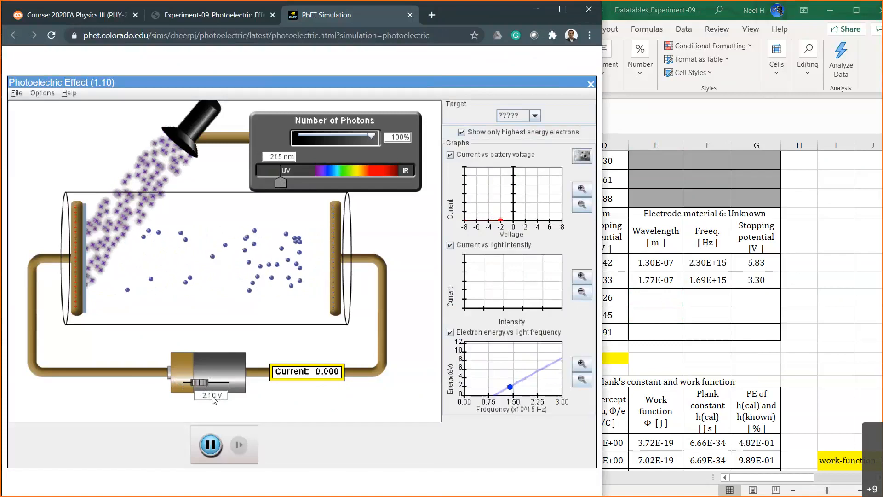
Check the current at battery voltages of -1.90 V and -2.00 V to bracket the stopping potential.
key(BackSpace)
key(BackSpace)
key(BackSpace)
text(1.9)
key(Return)
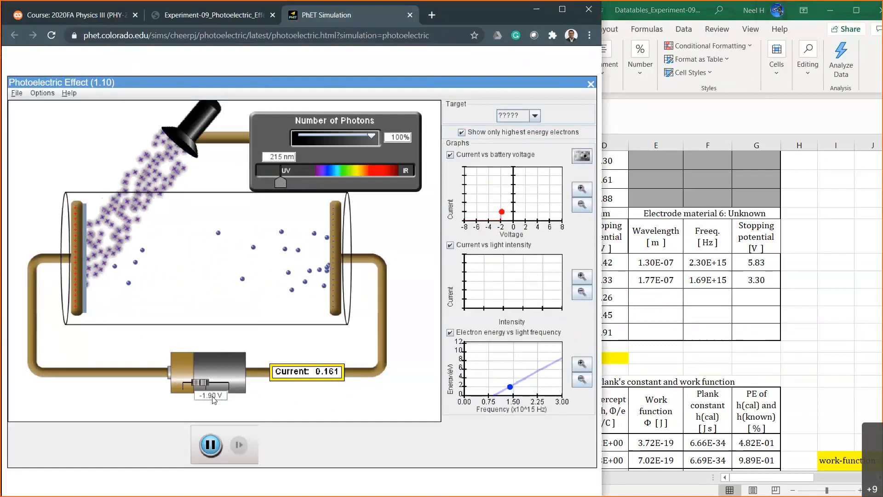
key(BackSpace)
key(BackSpace)
key(BackSpace)
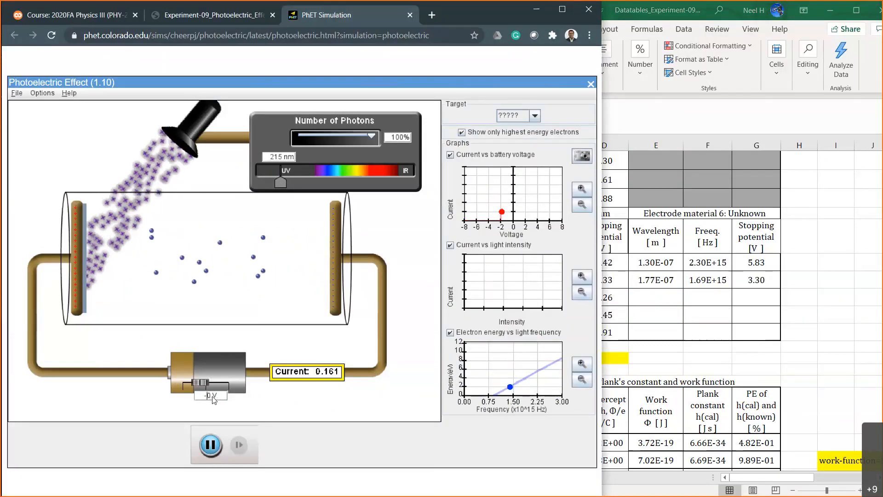
text(2.)
key(Return)
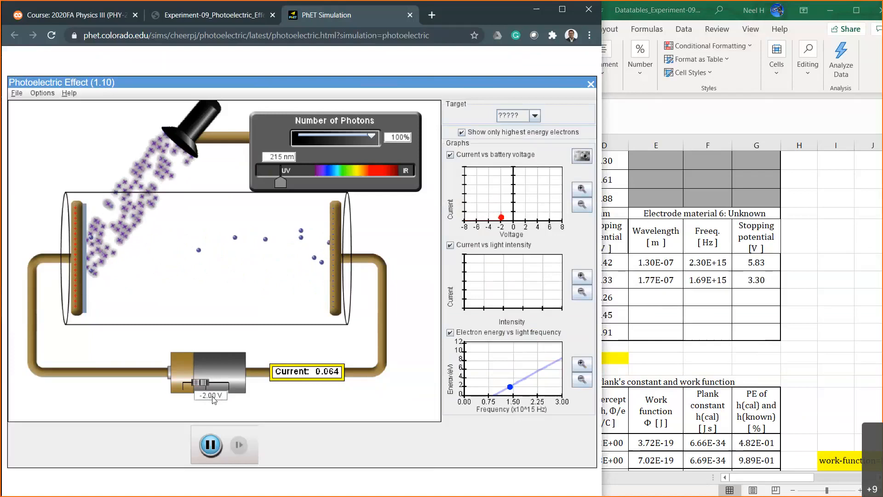
Test the current at battery voltages of -2.10 V and -2.07 V.
click(212, 396)
key(BackSpace)
text(1)
key(Return)
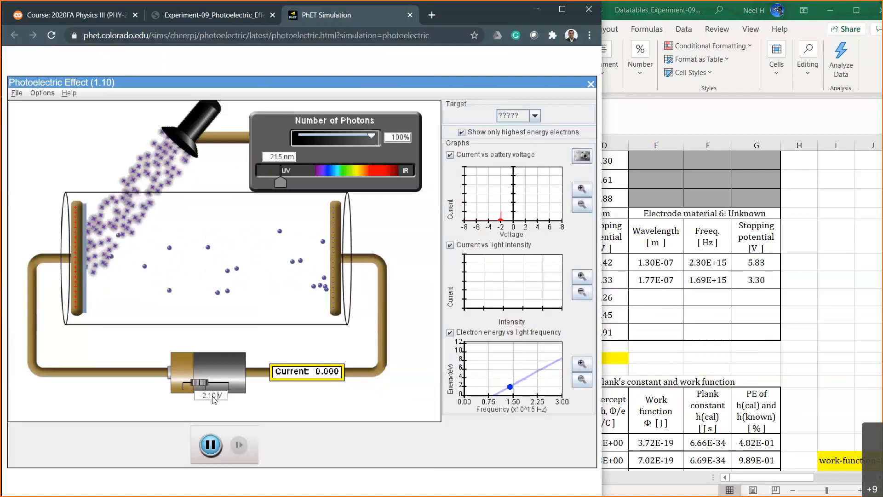
key(BackSpace)
key(BackSpace)
text(05)
key(Return)
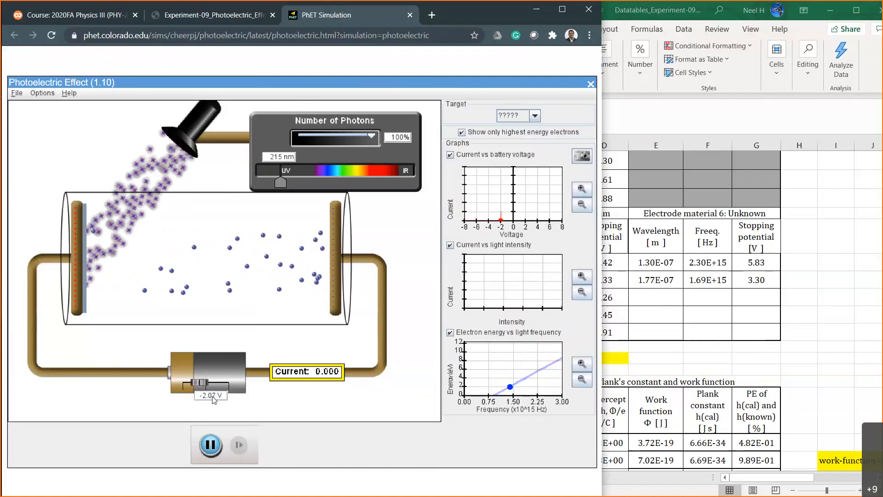
Compare the current at -2.06 V and -2.05 V, leaving the battery voltage at -2.06 V.
key(BackSpace)
text(6)
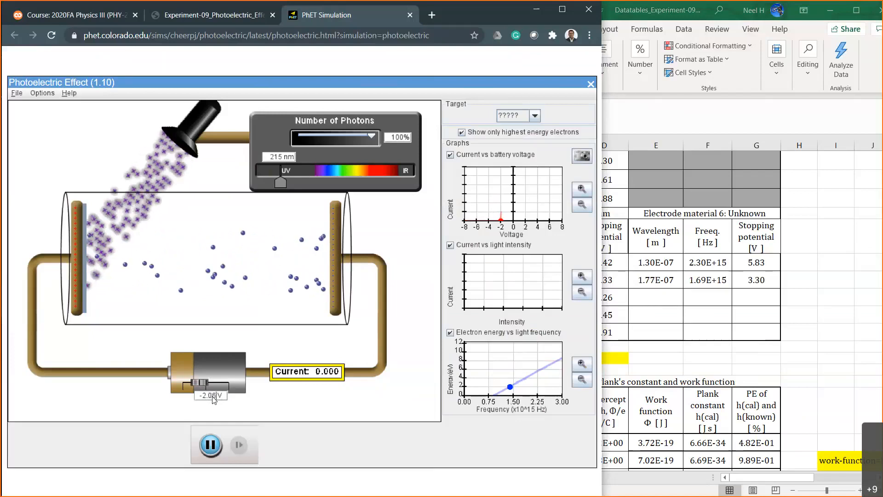
key(BackSpace)
text(5)
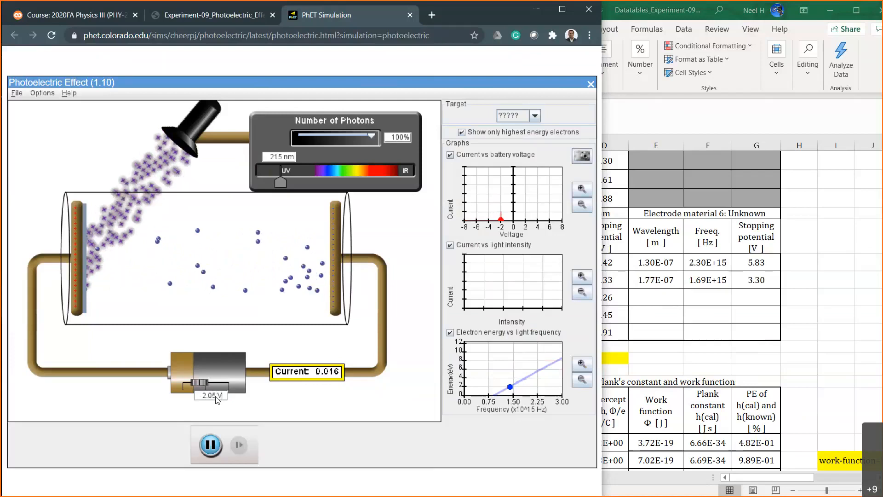
key(BackSpace)
text(6)
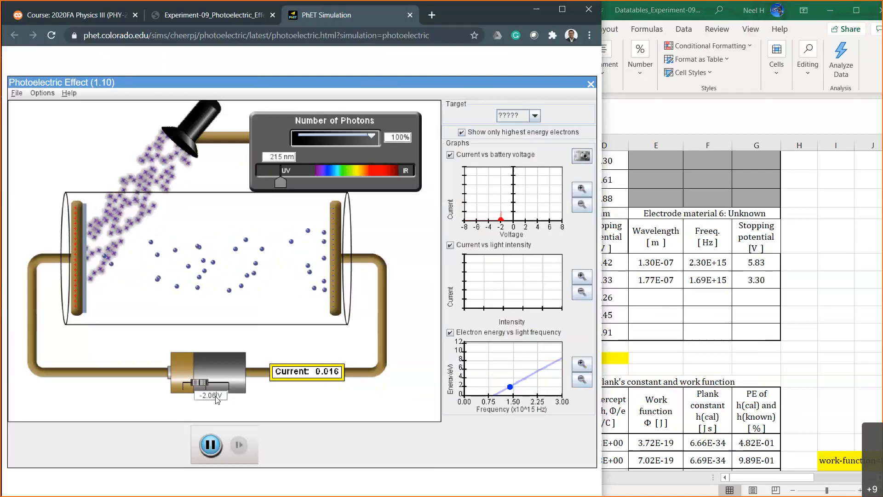
In Excel, record 2.06 as the Unknown material's third stopping potential in G35.
click(759, 295)
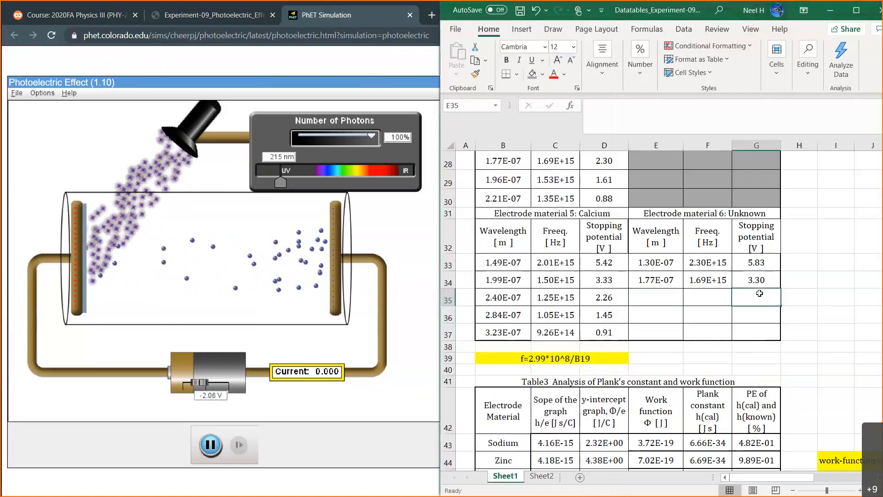
text(2.06)
key(Return)
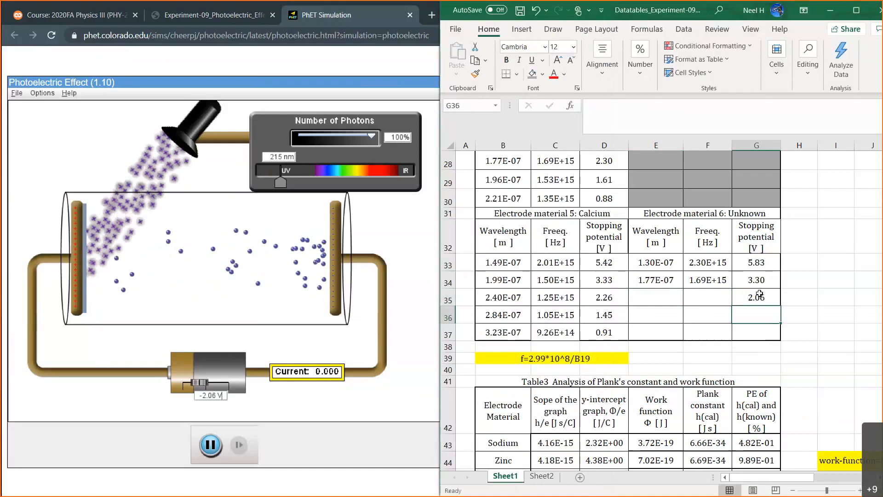
Enter the Unknown material's third wavelength in E35 as =215*10^-9.
click(663, 298)
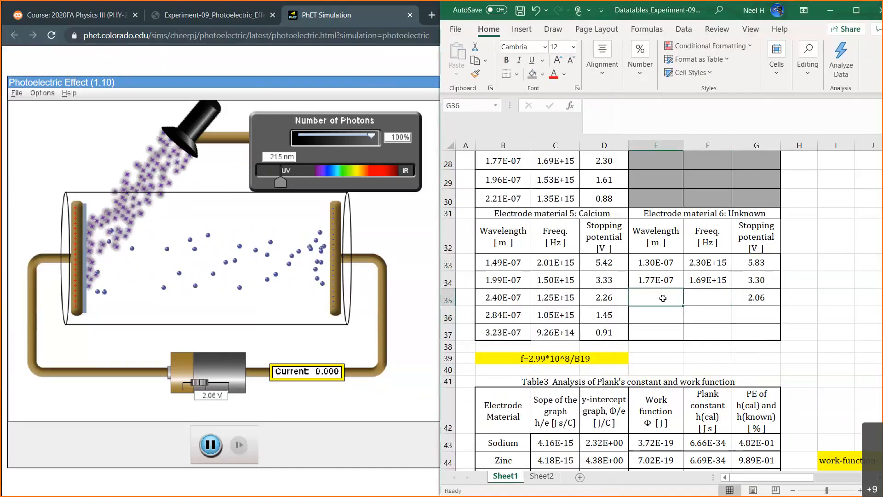
text(=215)
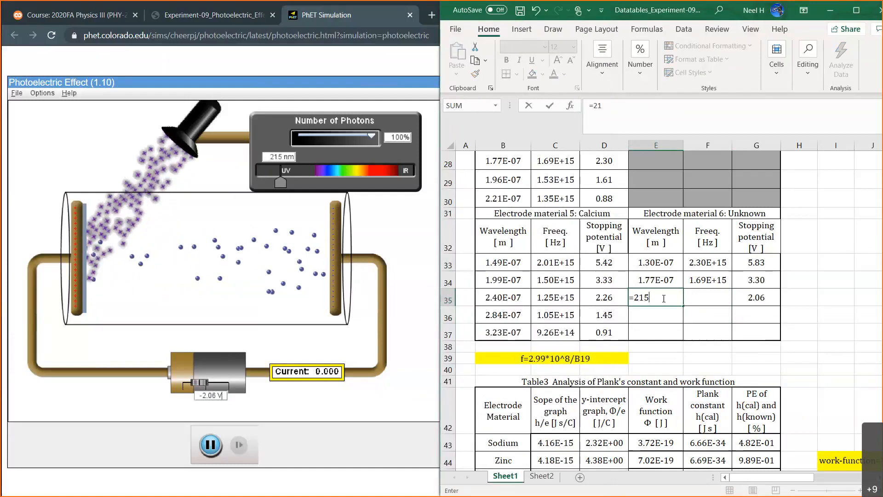
text(*10^-9)
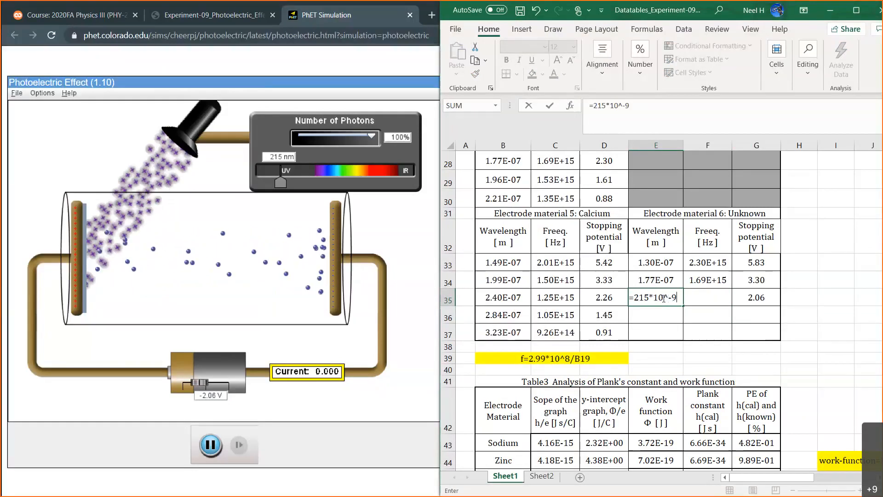
key(Return)
Fill the frequency formula from F34 down to F35.
click(708, 280)
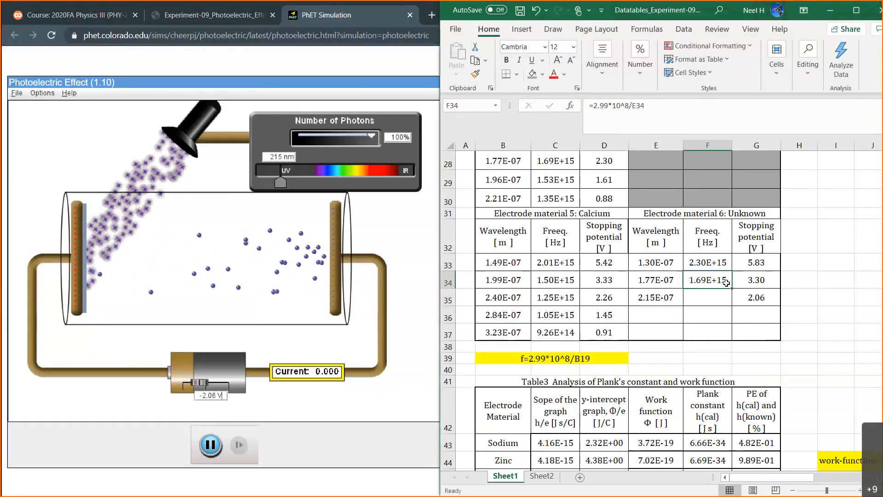
drag(731, 288, 727, 307)
click(662, 314)
In the PhET simulation, raise the light wavelength to 248 nm and set the battery voltage to -1 V.
click(283, 183)
drag(284, 183, 292, 186)
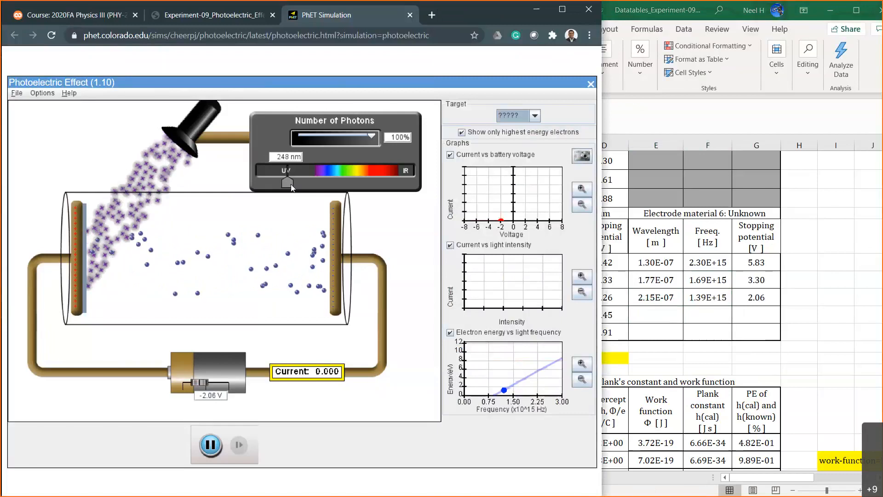
click(214, 397)
key(BackSpace)
key(BackSpace)
key(BackSpace)
key(BackSpace)
text(1)
key(Return)
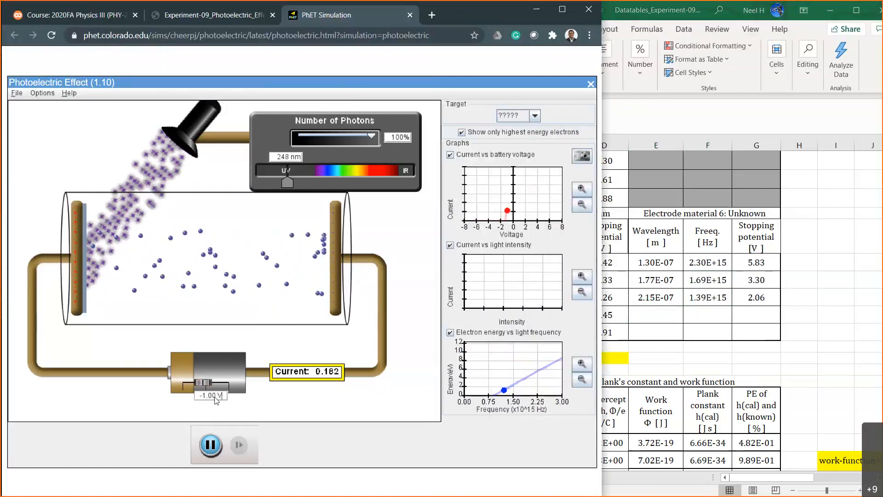
Test the current at battery voltages of -1.50 V and -1.10 V for the 248 nm light.
key(Left)
key(Left)
key(BackSpace)
key(BackSpace)
text(5)
key(Return)
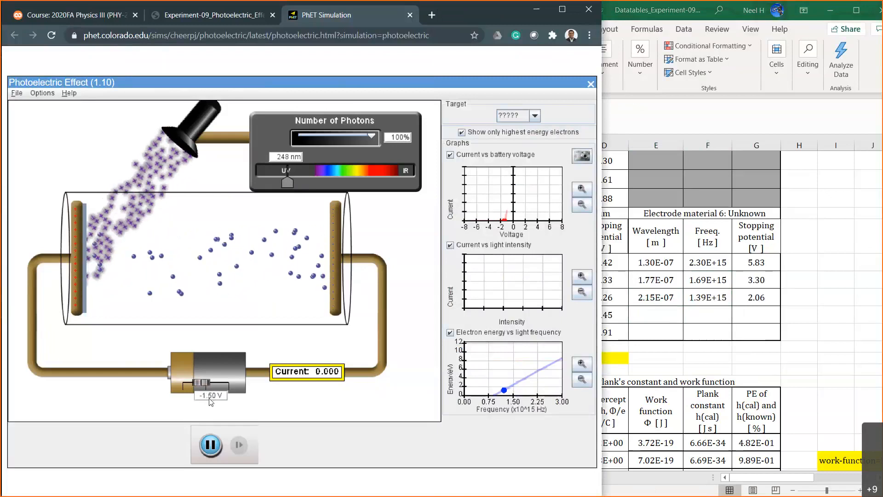
key(BackSpace)
text(1)
key(Return)
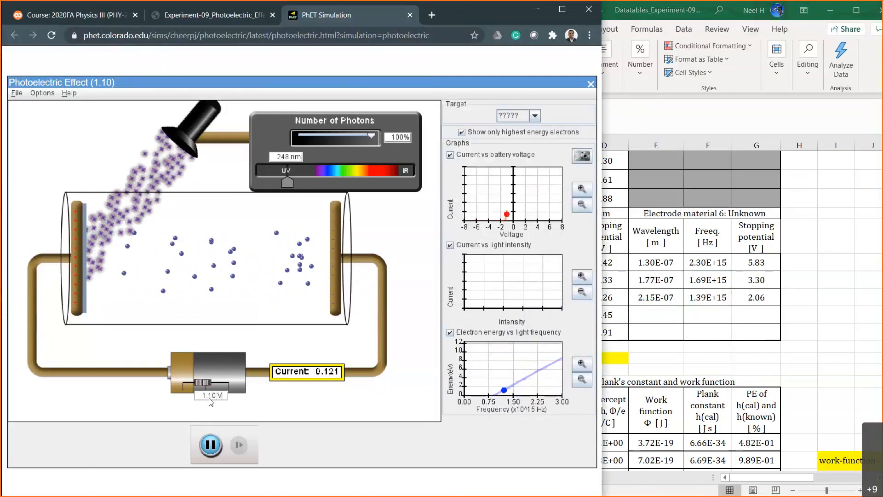
Check the current while stepping the battery voltage through -1.20 V, -1.25 V and -1.27 V.
key(BackSpace)
text(2)
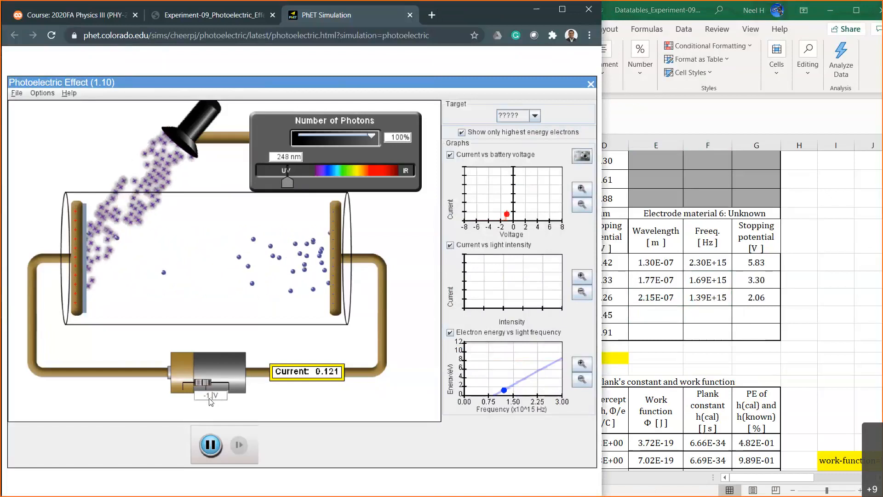
key(Return)
key(Left)
key(Left)
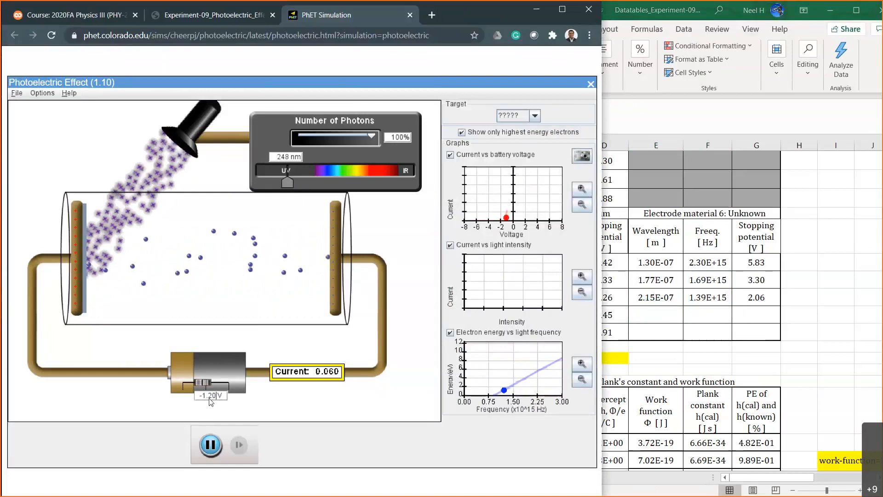
key(BackSpace)
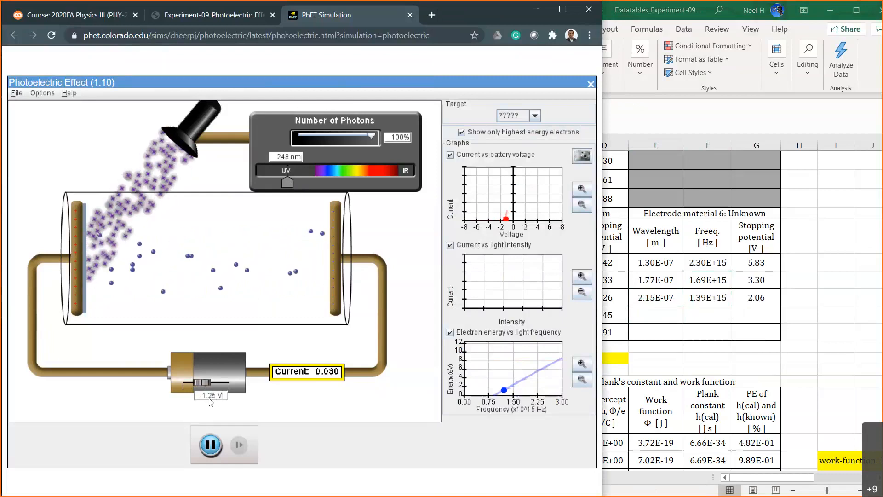
text(7)
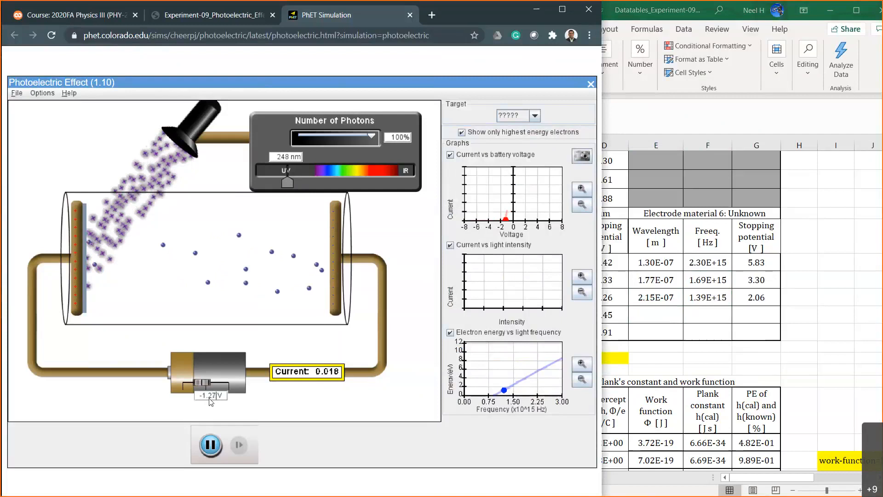
Compare the current at -1.29 V, -1.27 V and -1.28 V, leaving the battery voltage at -1.28 V.
key(BackSpace)
text(9)
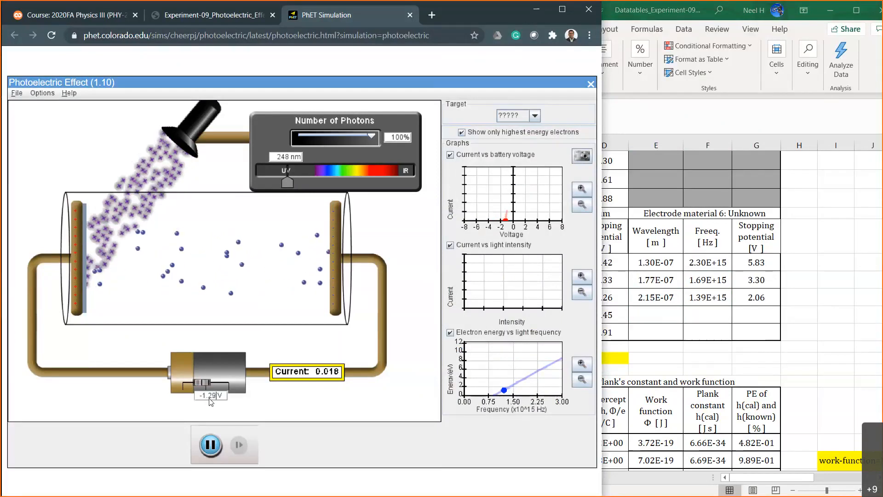
key(BackSpace)
text(8)
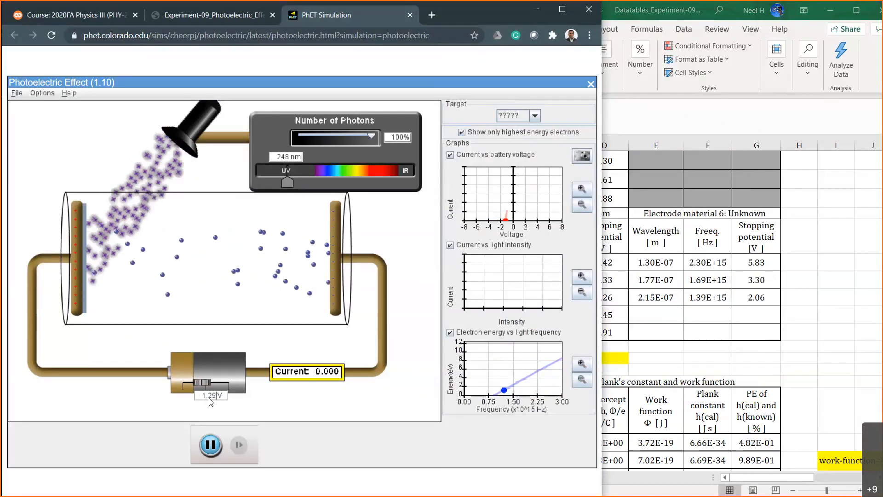
key(BackSpace)
text(7)
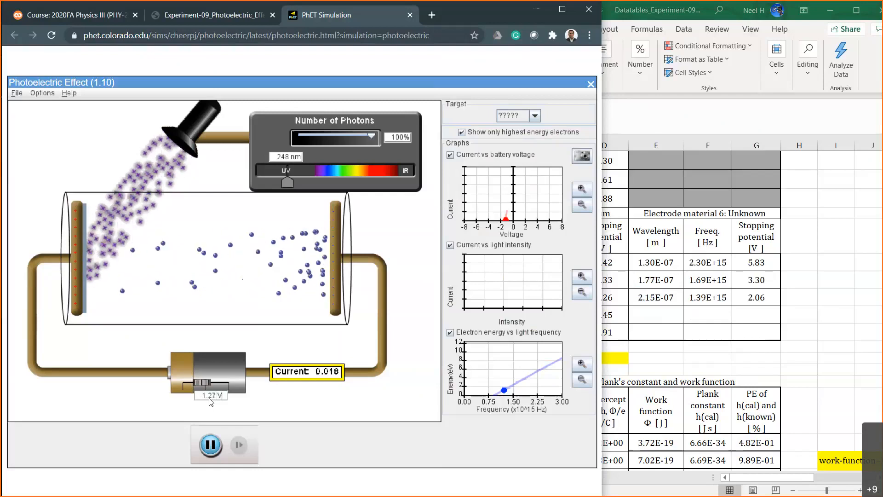
key(BackSpace)
text(8)
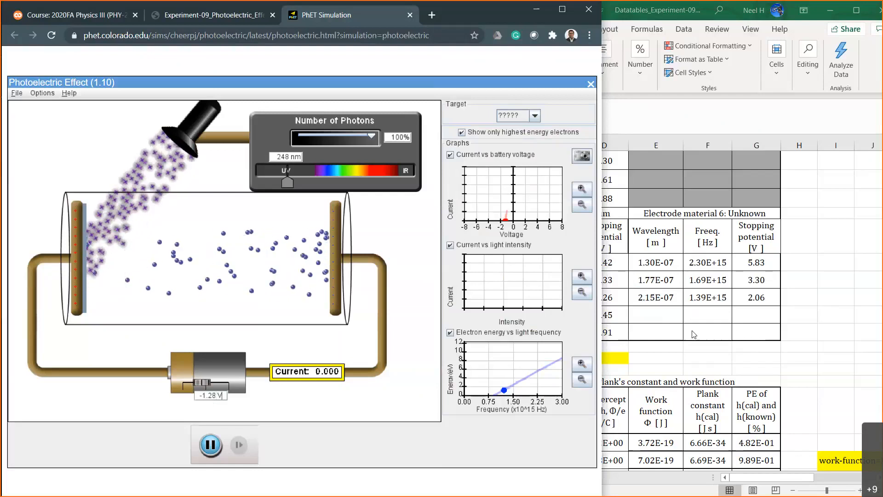
In Excel, record 1.28 as the Unknown material's fourth stopping potential in G36.
click(655, 315)
click(761, 316)
text(1.28)
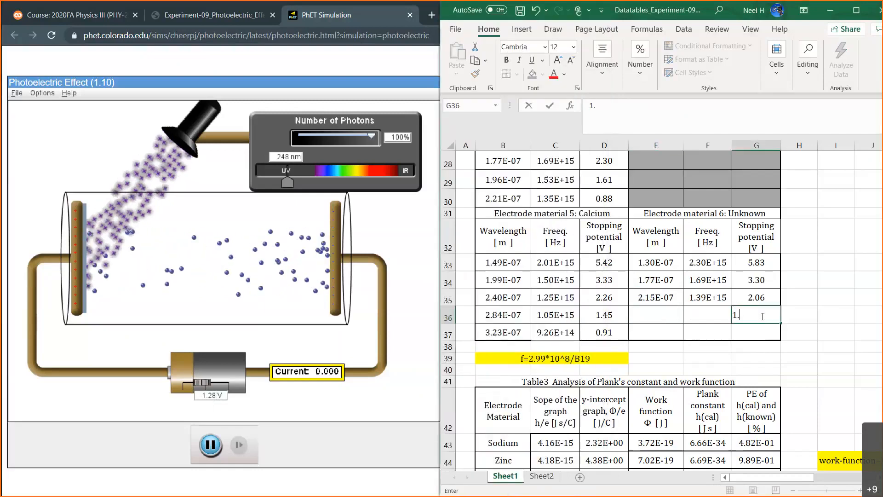
key(Return)
Enter the fourth Unknown wavelength in E36 as =248*10^-9, correcting the mistyped power of ten.
click(660, 313)
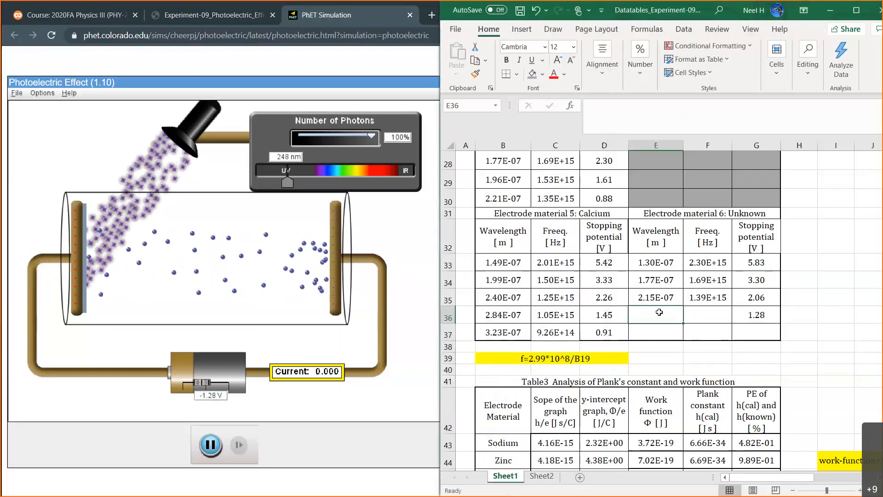
text(=)
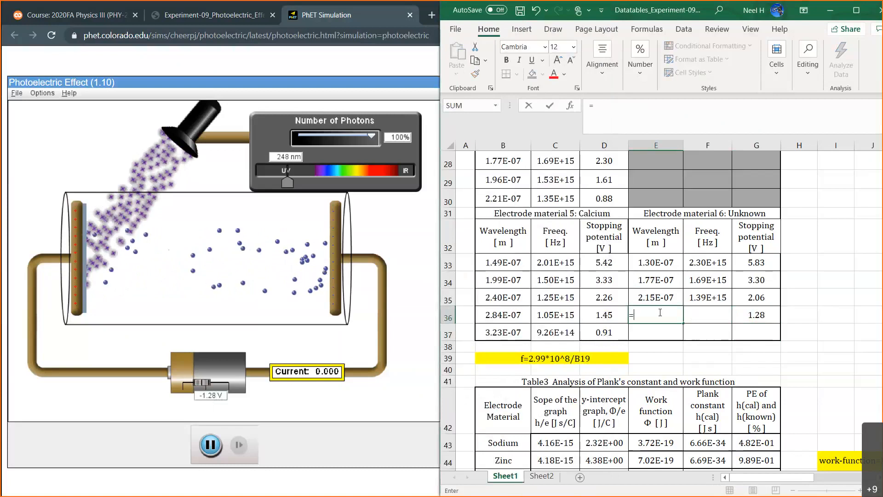
text(248*)
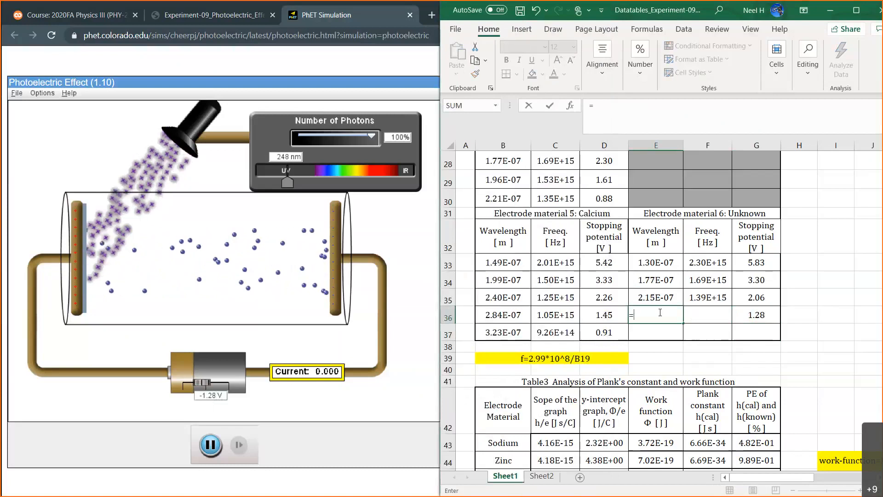
text(1)
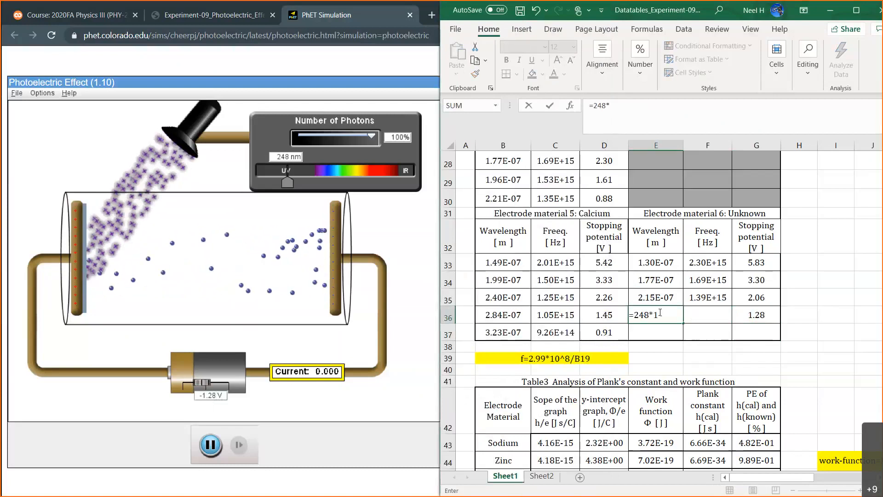
text(0^-9)
key(Return)
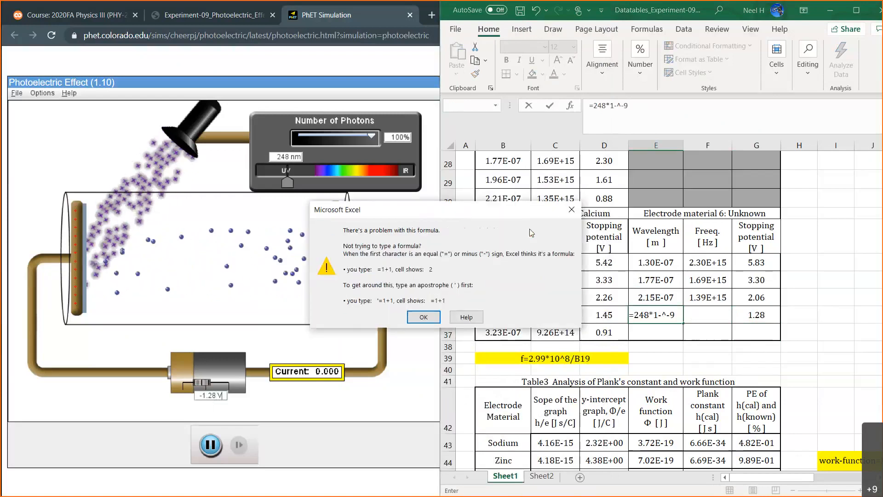
click(572, 209)
click(661, 315)
key(BackSpace)
text(0)
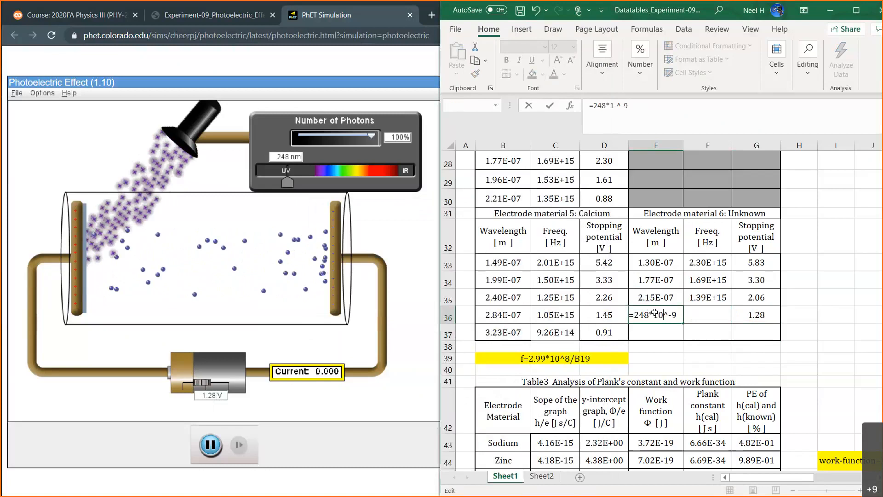
key(Return)
Fill the Unknown material's frequency formula down from F35 into F36.
click(697, 297)
drag(732, 306, 717, 318)
click(657, 332)
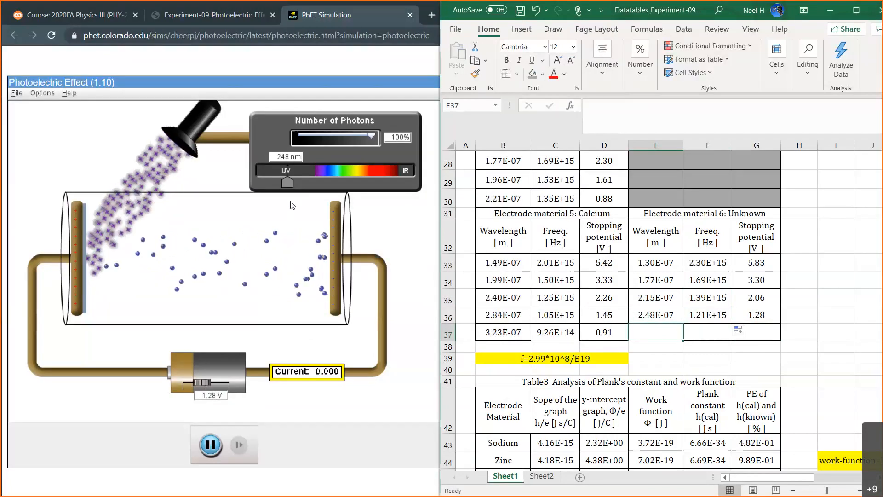
In the PhET simulation, set the light wavelength to 293 nm and the battery voltage to -0.50 V.
drag(290, 181, 301, 181)
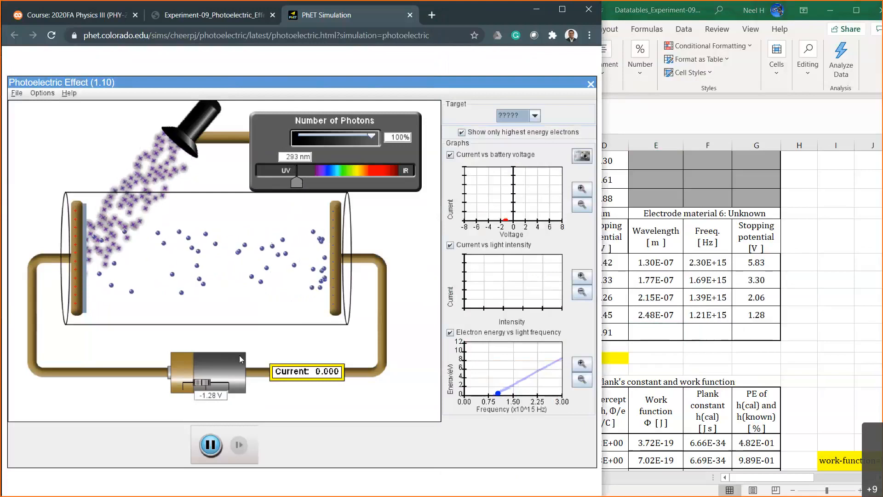
click(212, 396)
key(BackSpace)
key(BackSpace)
key(BackSpace)
key(BackSpace)
text(0.5)
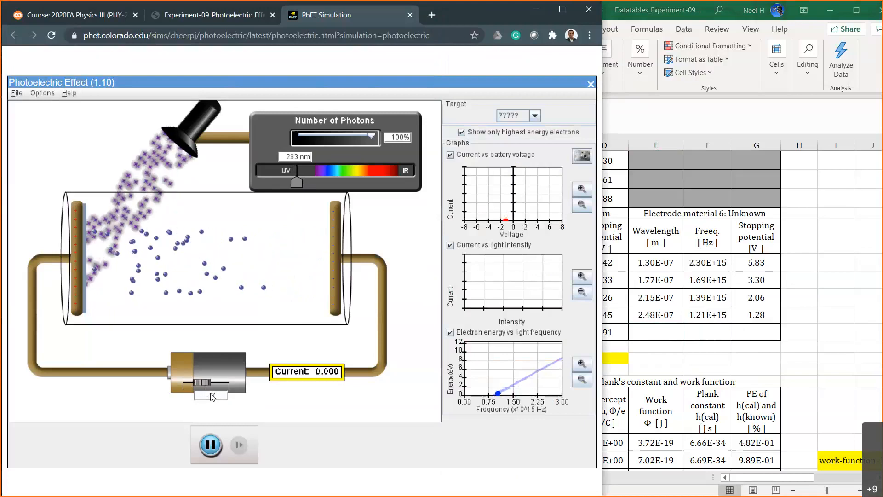
key(Return)
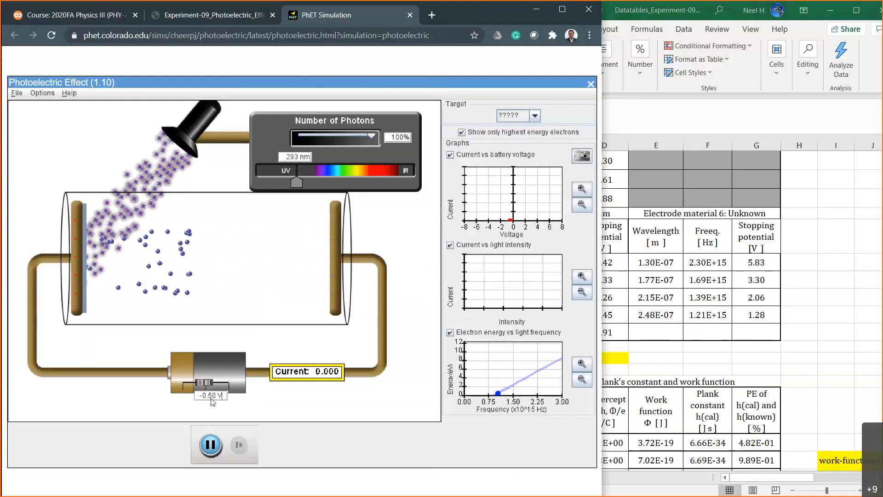
Check the current at battery voltages of 0.00 V, 0.20 V and 0.30 V for the 293 nm light.
double_click(214, 396)
text(0)
key(Return)
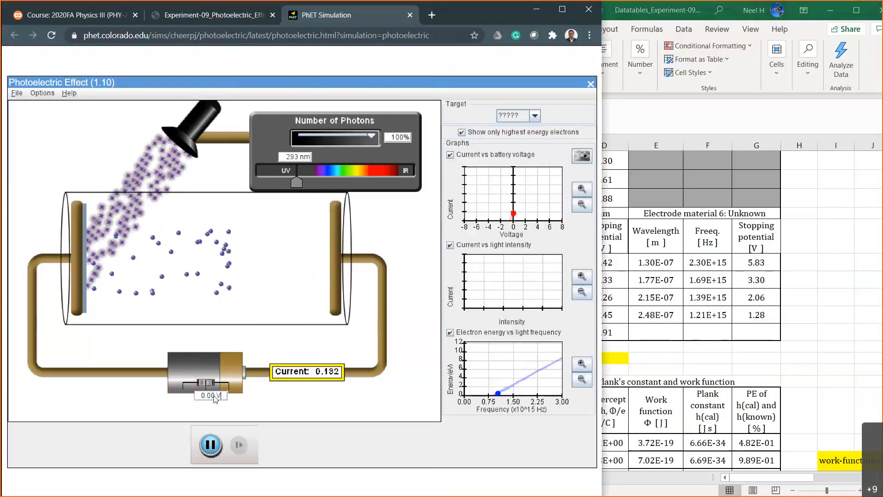
double_click(210, 396)
text(0.2)
key(Return)
double_click(211, 398)
text(0.3)
key(Return)
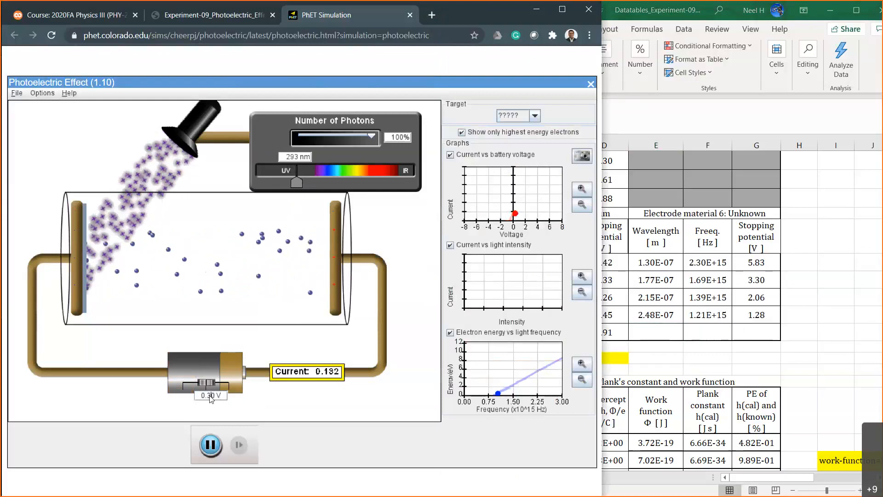
Check the current at battery voltages of -0.30 V and -0.35 V.
double_click(210, 396)
text(-0.3)
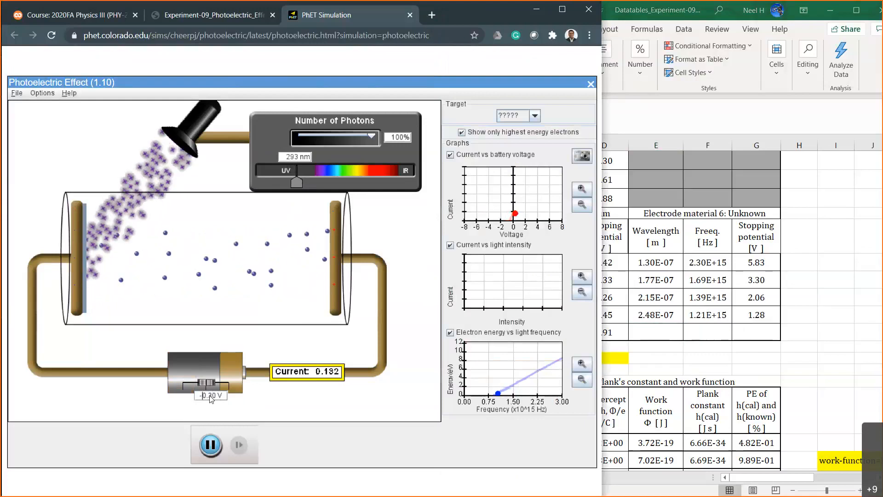
key(Return)
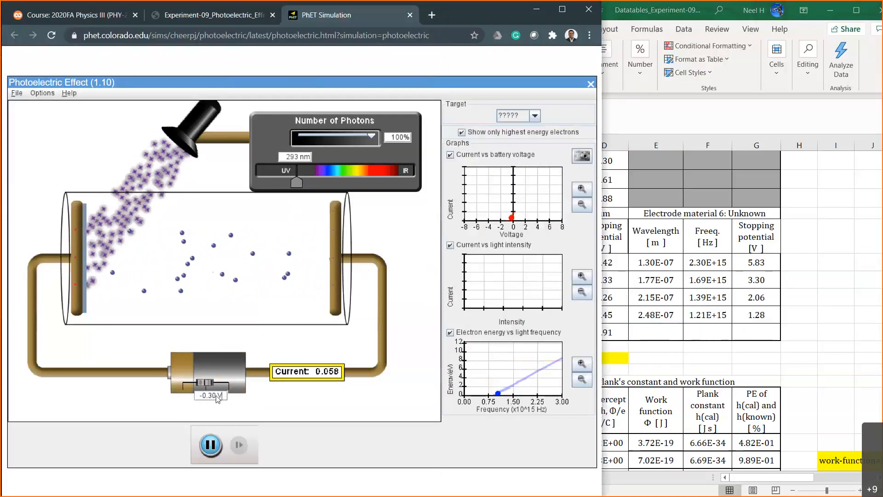
click(215, 396)
key(BackSpace)
text(5)
key(Return)
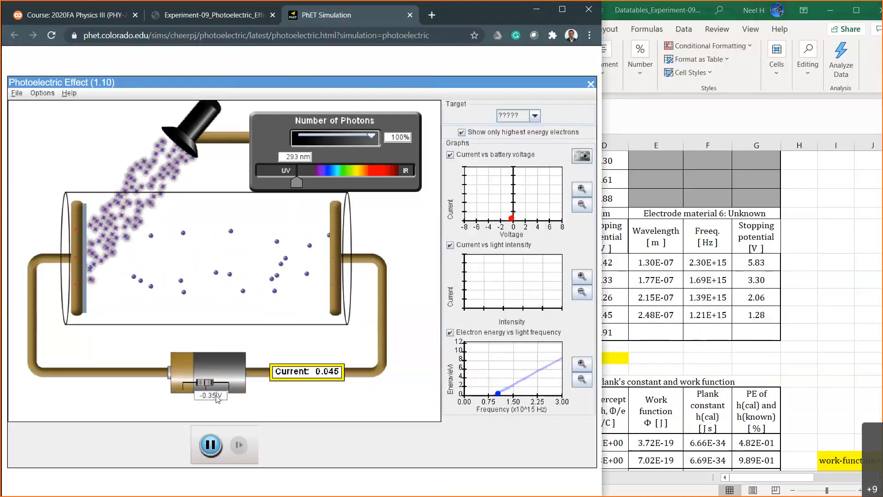
Test the current with the battery voltage at -0.40 V and -0.45 V.
click(216, 395)
key(BackSpace)
key(BackSpace)
text(4)
key(Return)
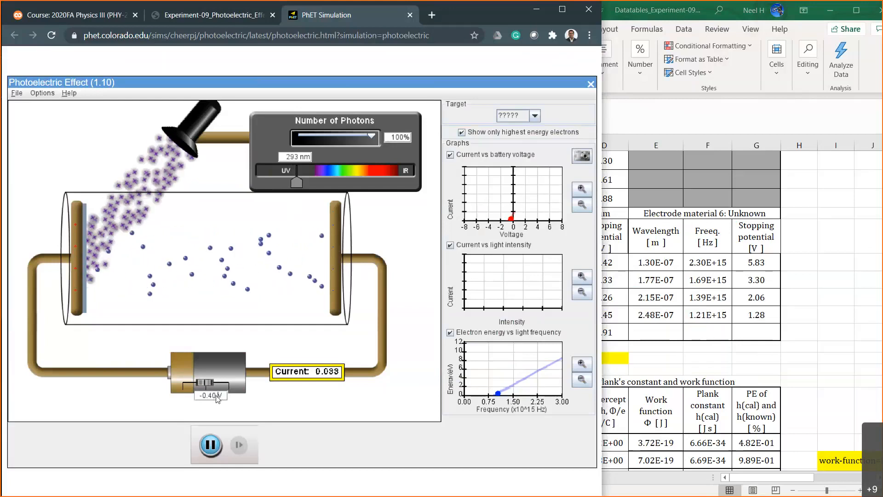
text(5)
key(Return)
click(216, 396)
key(BackSpace)
key(BackSpace)
text(45)
key(Return)
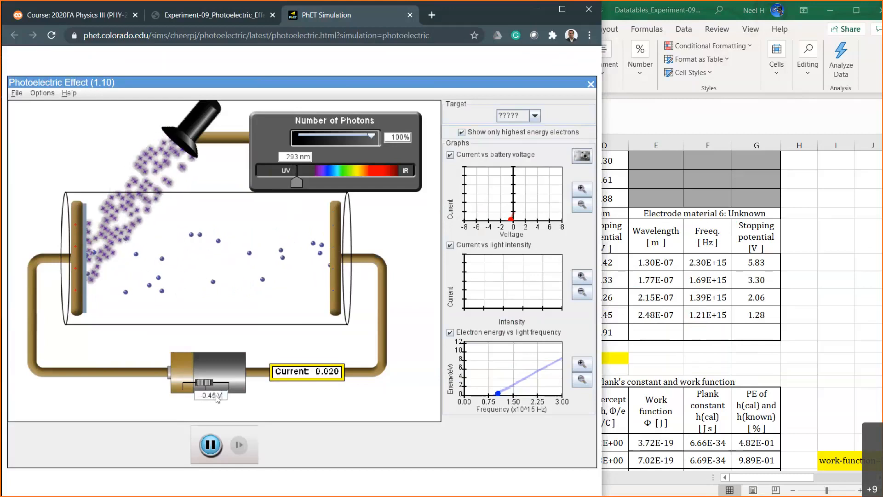
Compare the current at -0.47 V, -0.49 V and -0.48 V, leaving the battery voltage at -0.48 V.
key(BackSpace)
text(7)
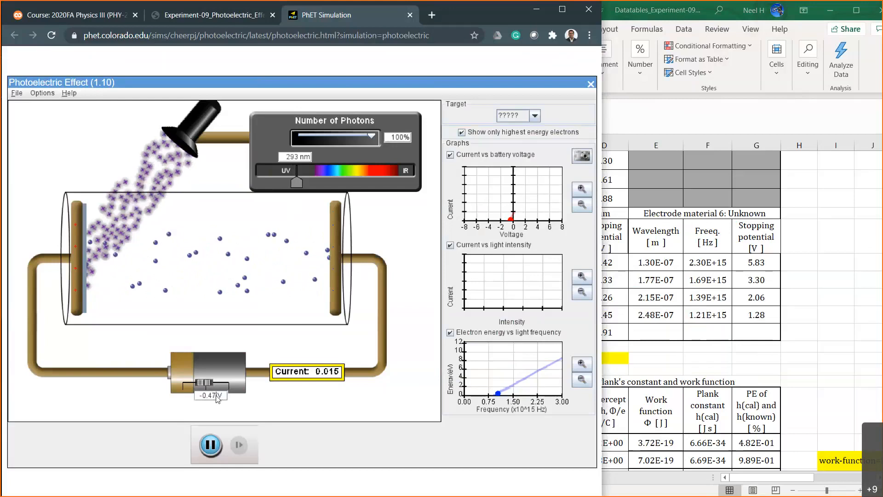
key(BackSpace)
text(9)
key(BackSpace)
text(8)
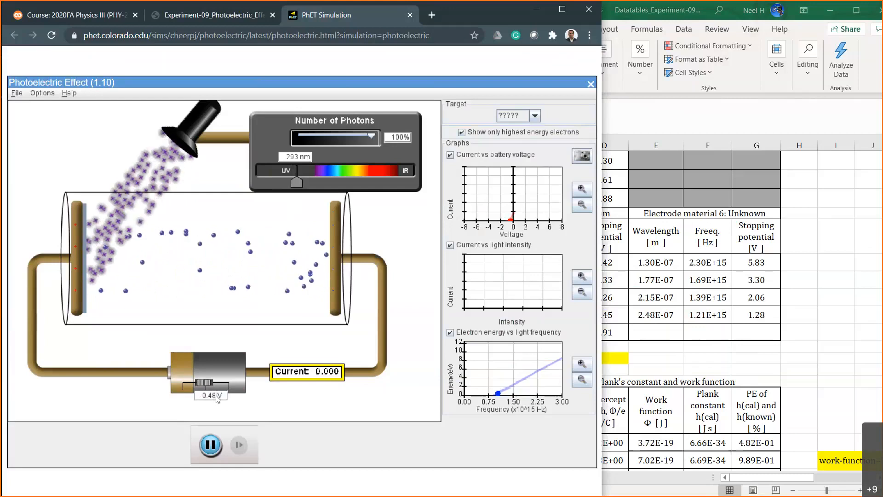
key(BackSpace)
text(7)
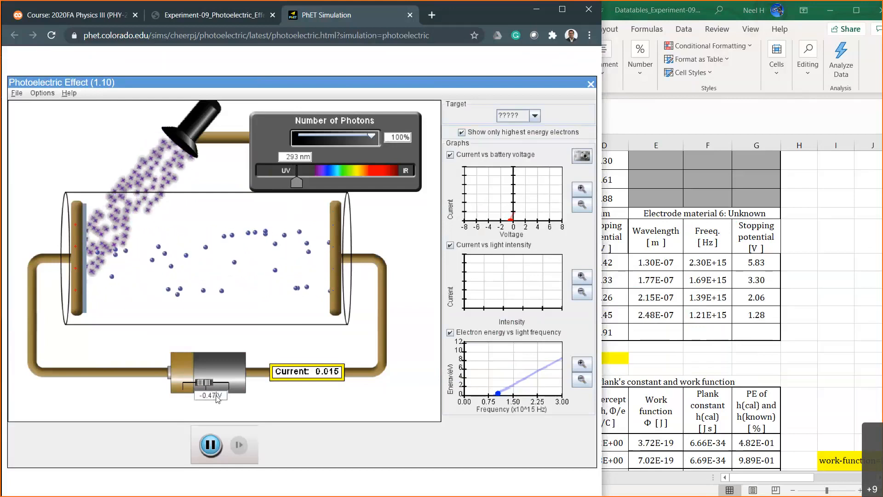
key(BackSpace)
text(8)
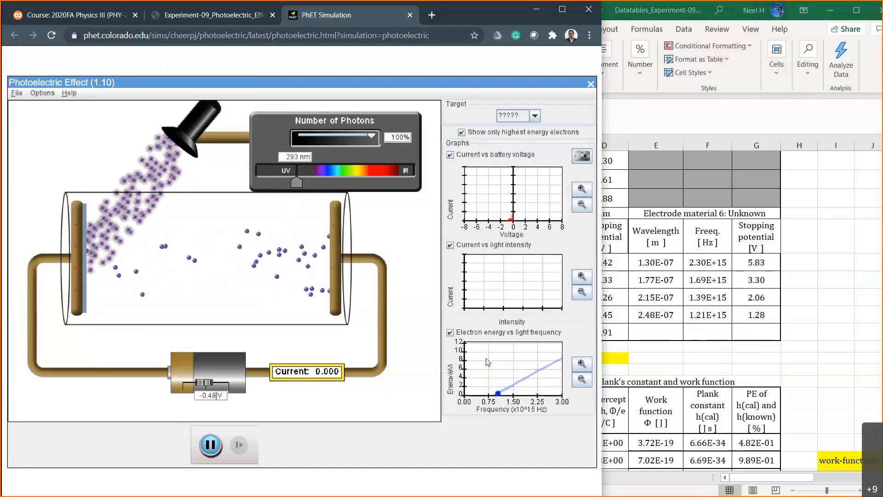
In Excel, record 0.48 as the Unknown material's fifth stopping potential in G37.
click(651, 347)
click(759, 333)
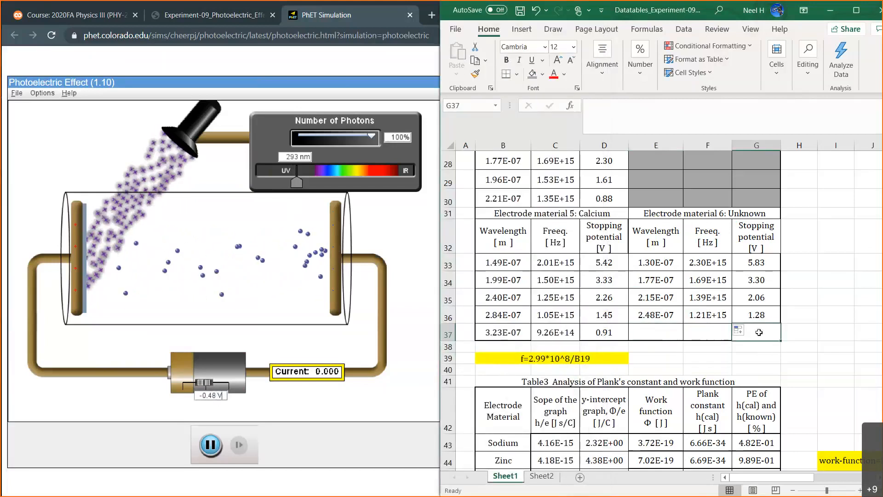
text(0.48)
key(Return)
Enter the fifth Unknown wavelength in E37 as =293*10^-9 and fill the frequency formula down from F36 into F37.
click(671, 332)
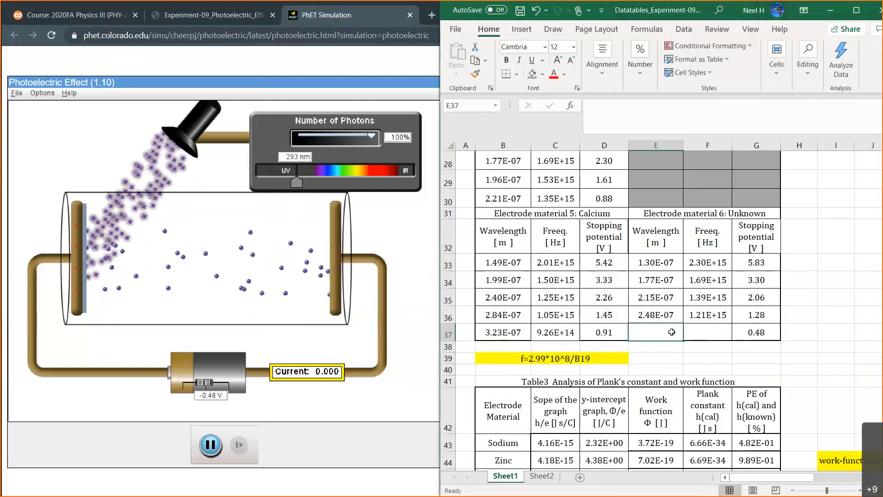
text(=293)
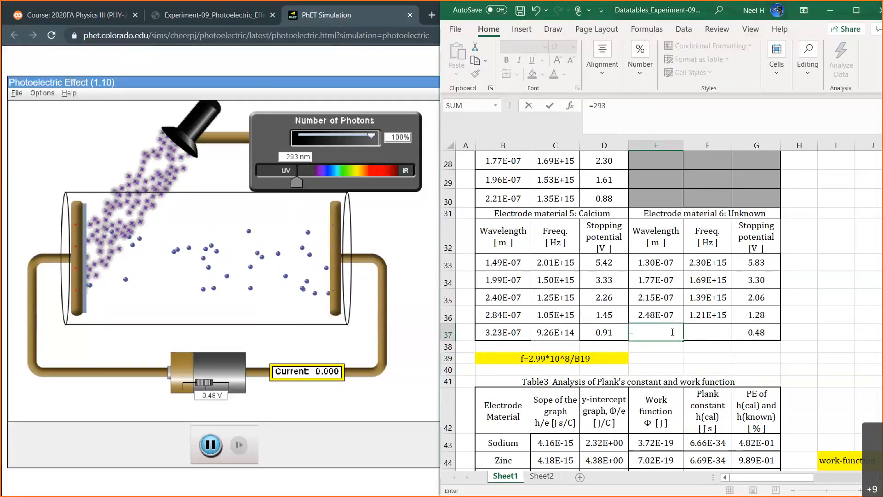
text(*10^-9)
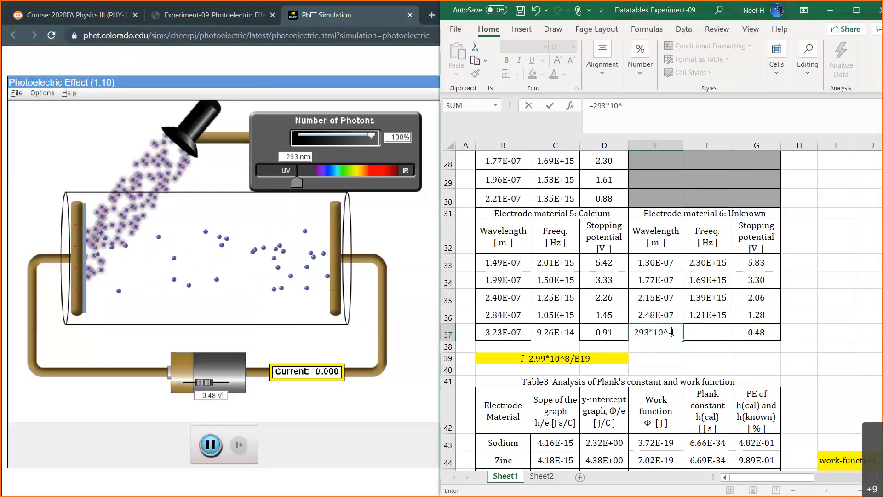
key(Return)
click(716, 313)
double_click(730, 322)
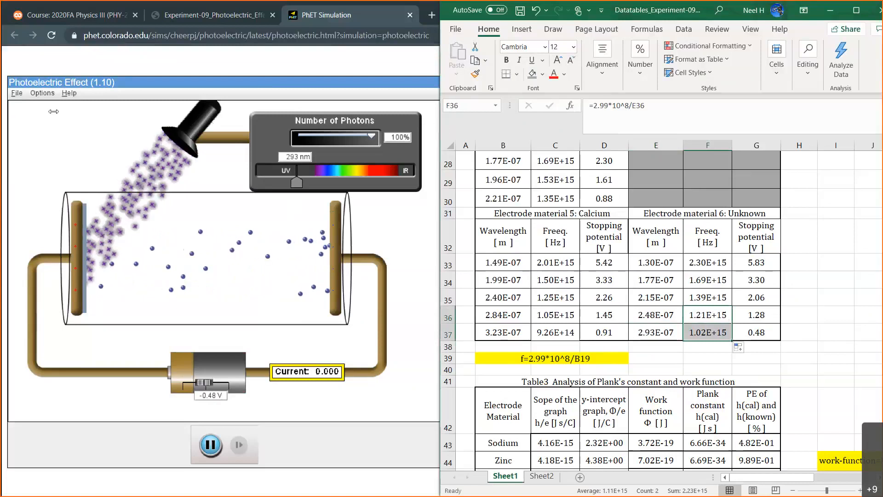
Widen the Excel window over the simulation and review the completed material tables and Table 3.
drag(54, 111, 54, 111)
scroll(299, 275, down, 2)
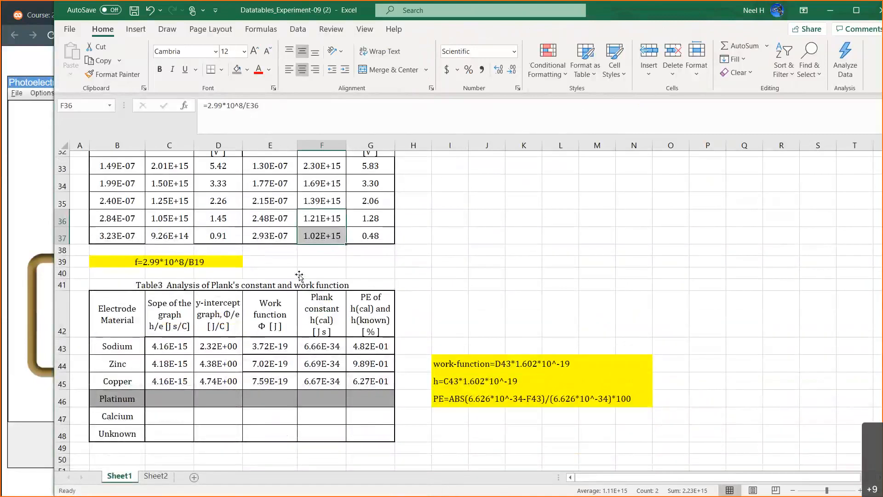
scroll(298, 275, up, 4)
scroll(299, 275, down, 5)
scroll(299, 274, up, 3)
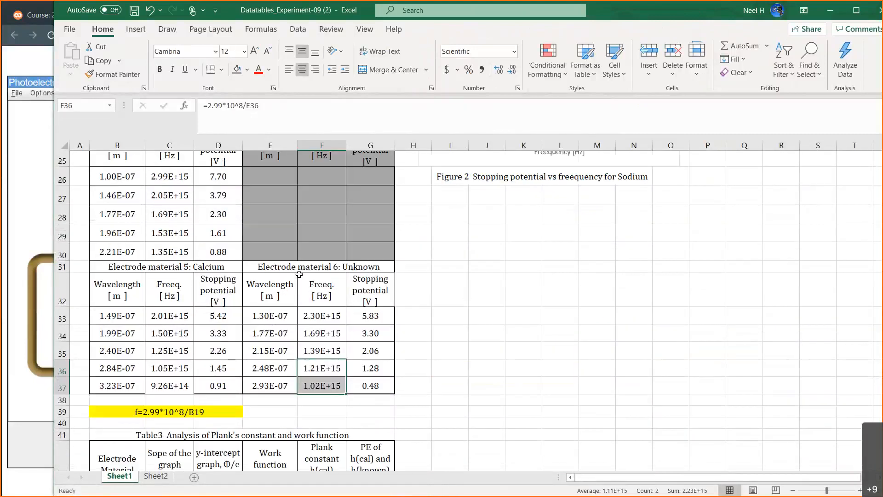
scroll(299, 274, up, 1)
scroll(299, 275, up, 2)
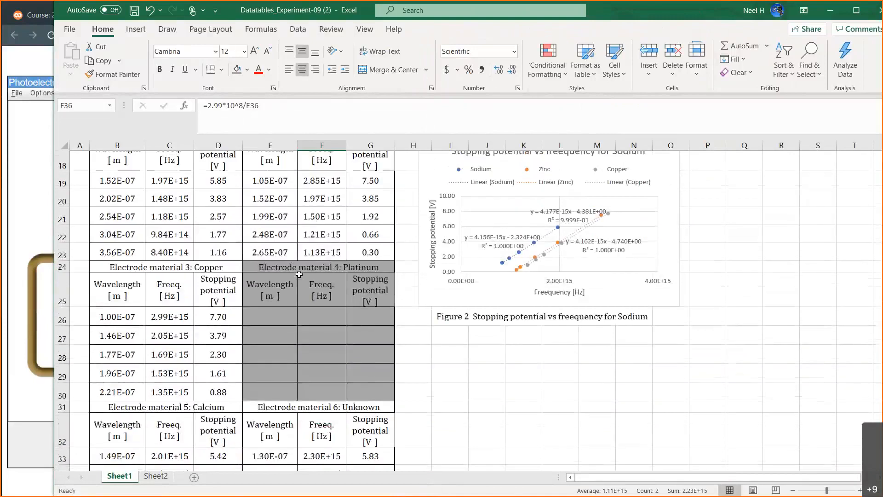
Copy the stopping potential versus frequency chart and select cell I30 as the destination for the copy.
click(457, 225)
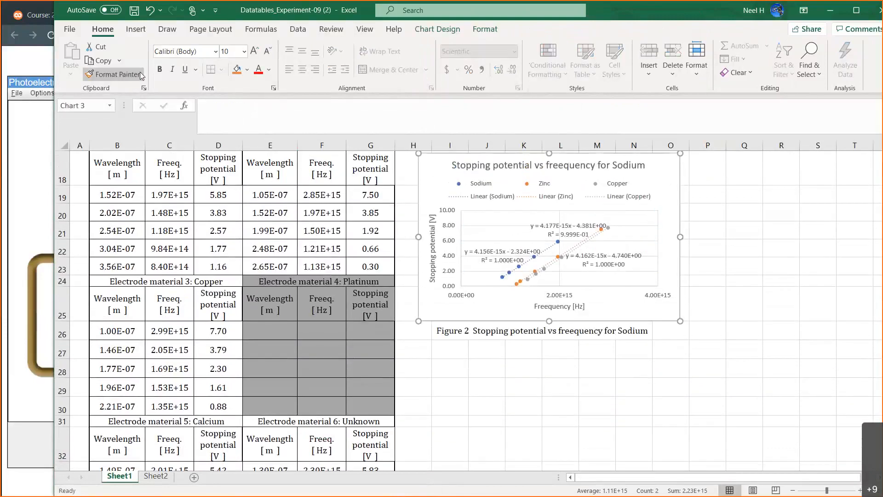
scroll(390, 239, down, 2)
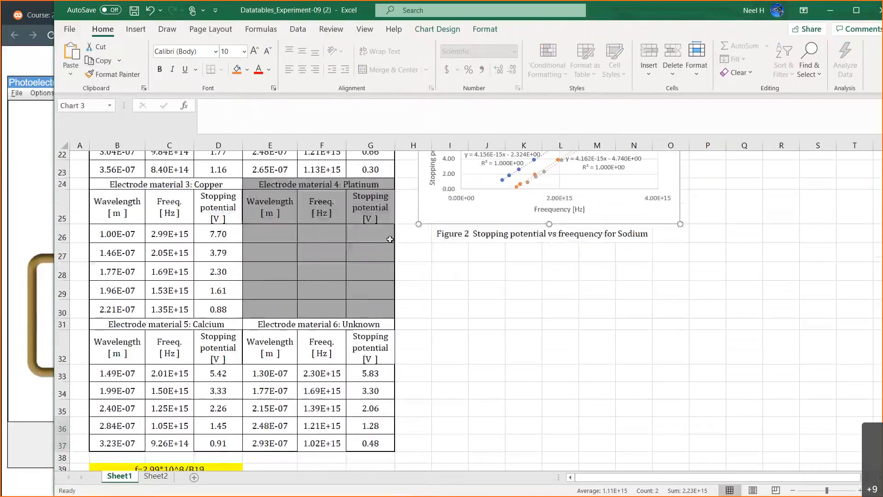
scroll(390, 239, down, 2)
click(450, 197)
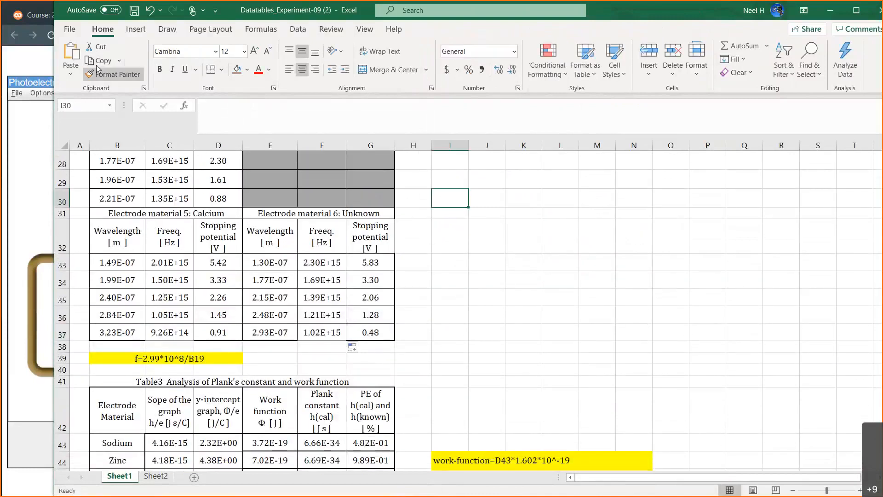
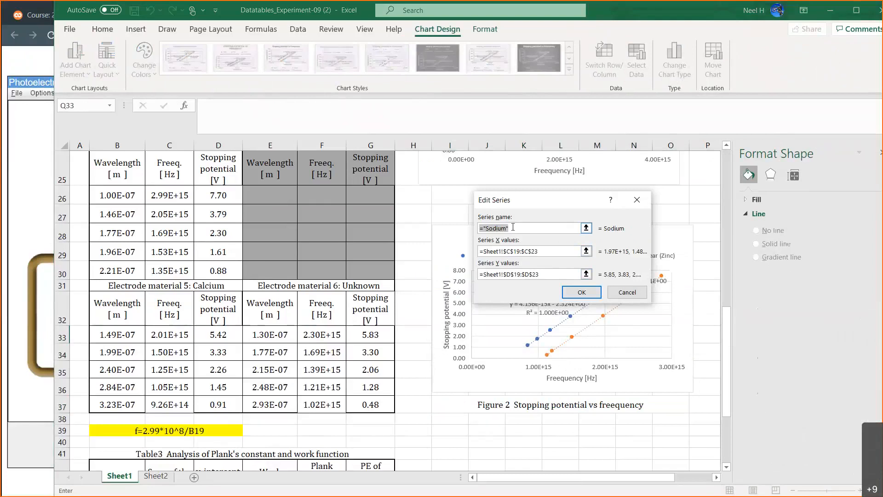
Rename the first data series of the copied stopping potential chart to Copper.
click(507, 226)
key(BackSpace)
key(BackSpace)
key(BackSpace)
key(BackSpace)
key(BackSpace)
key(BackSpace)
key(BackSpace)
key(BackSpace)
text(Copper)
key(Tab)
Set the Copper series' X values to the Calcium frequencies in C33:C37 of Sheet1.
scroll(443, 258, up, 2)
key(BackSpace)
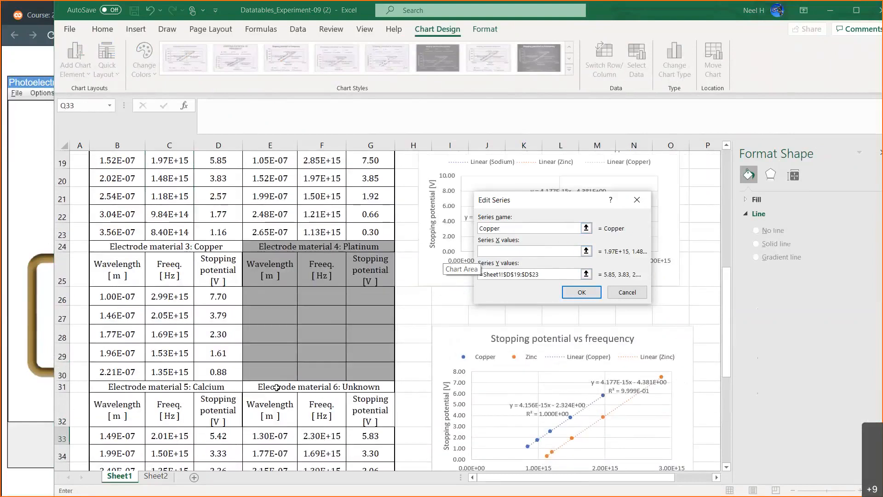
scroll(277, 387, down, 4)
scroll(276, 387, up, 1)
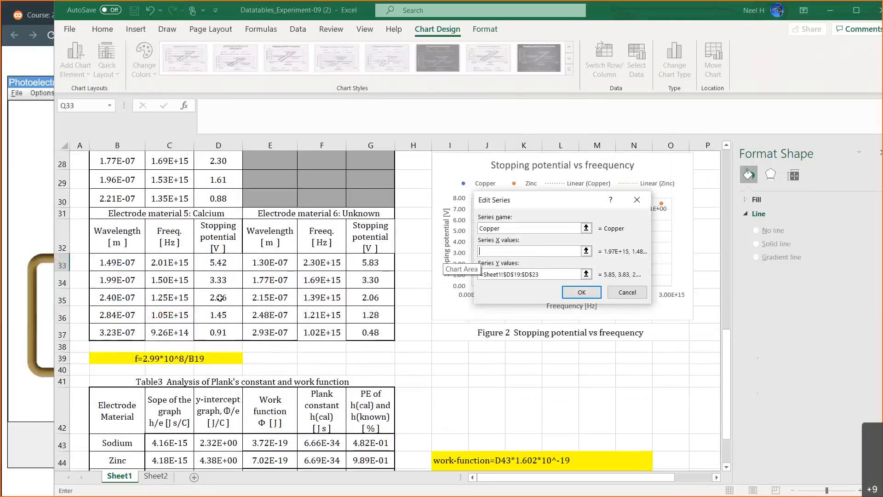
click(176, 270)
drag(175, 270, 172, 329)
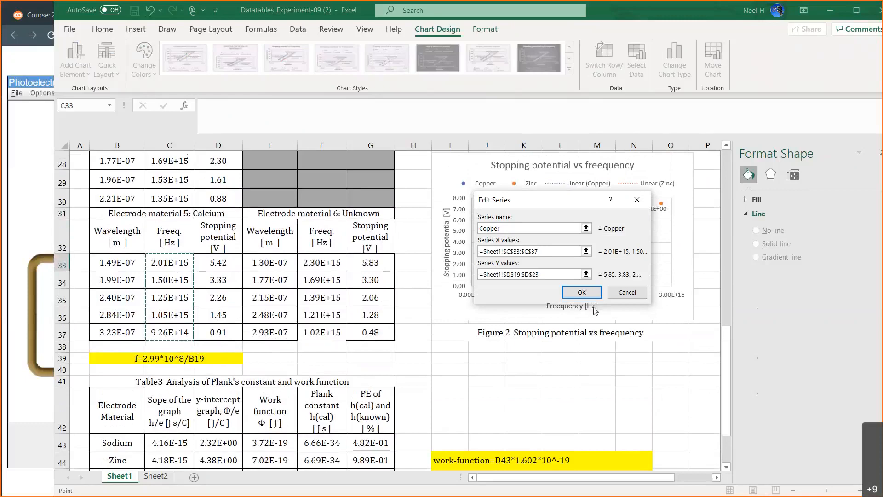
Set the Copper series' Y values to the Calcium stopping potentials in D33:D37 and apply the data source changes.
click(547, 275)
key(ctrl+a)
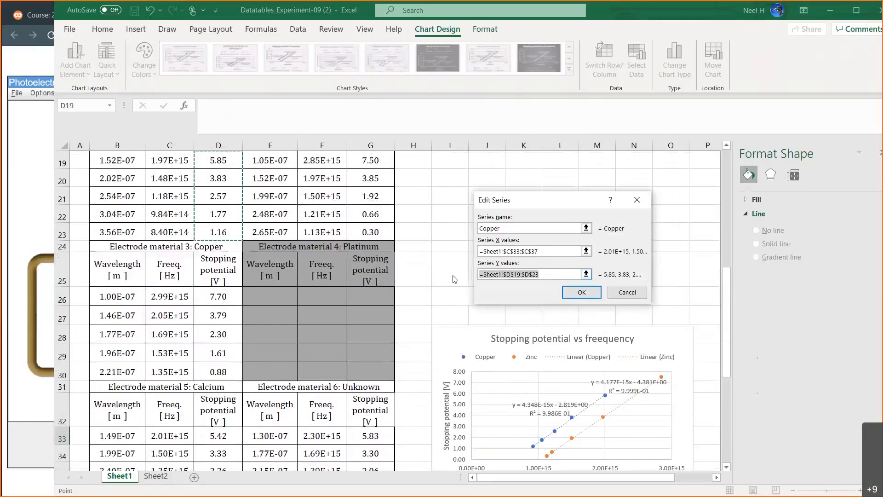
key(BackSpace)
scroll(270, 390, down, 2)
scroll(270, 390, down, 1)
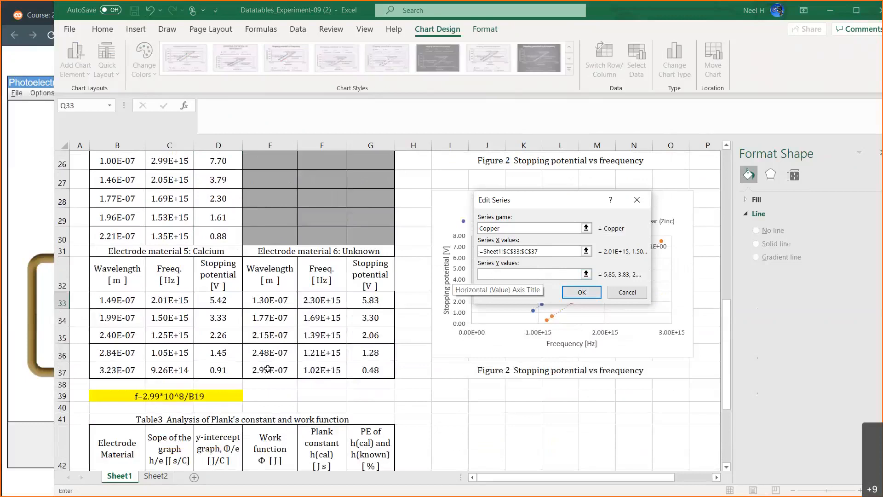
drag(222, 298, 221, 371)
click(582, 293)
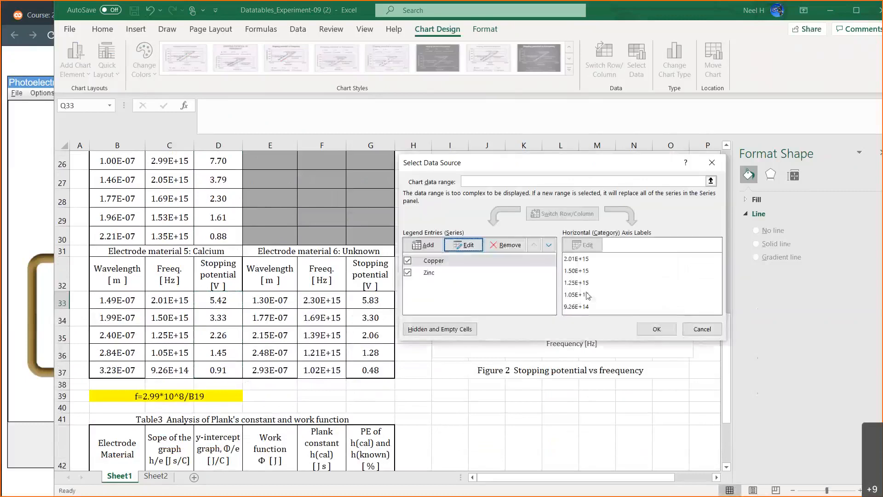
key(Return)
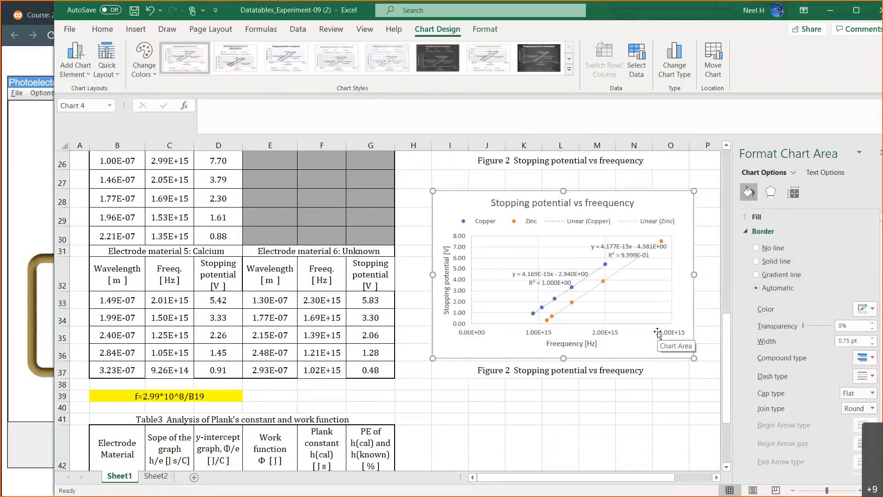
Shift the Copper trendline's equation label slightly to the left, clear of its trendline.
click(556, 284)
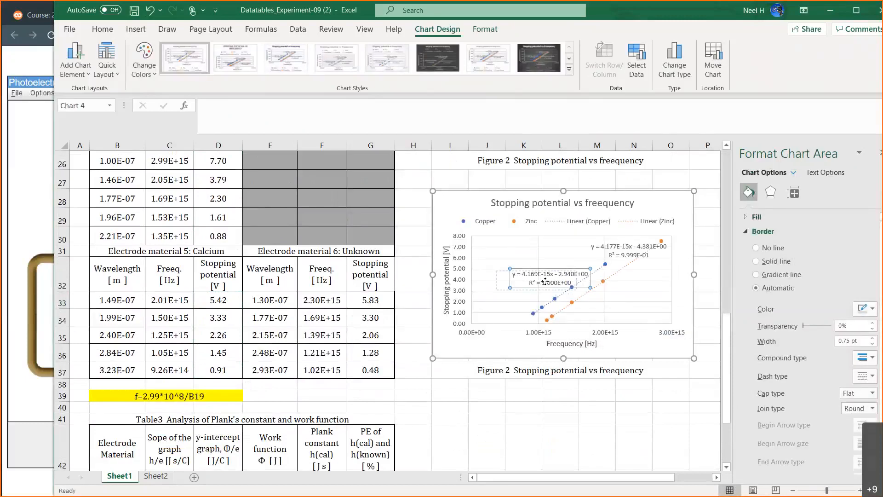
drag(586, 268, 573, 270)
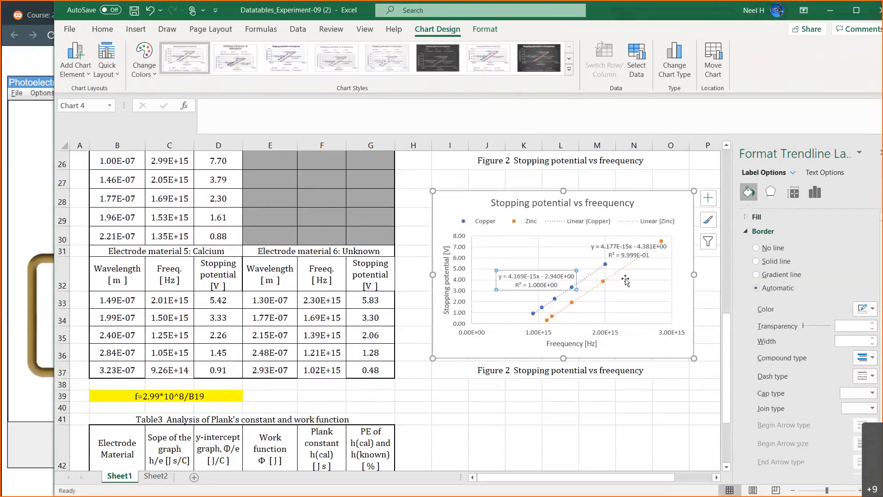
click(454, 203)
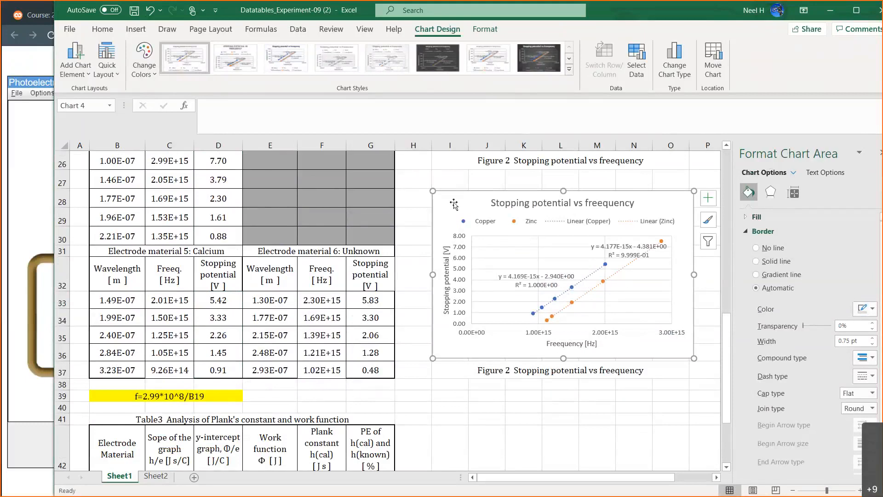
Open the copied chart's data source and rename its second series to Unknown.
click(636, 58)
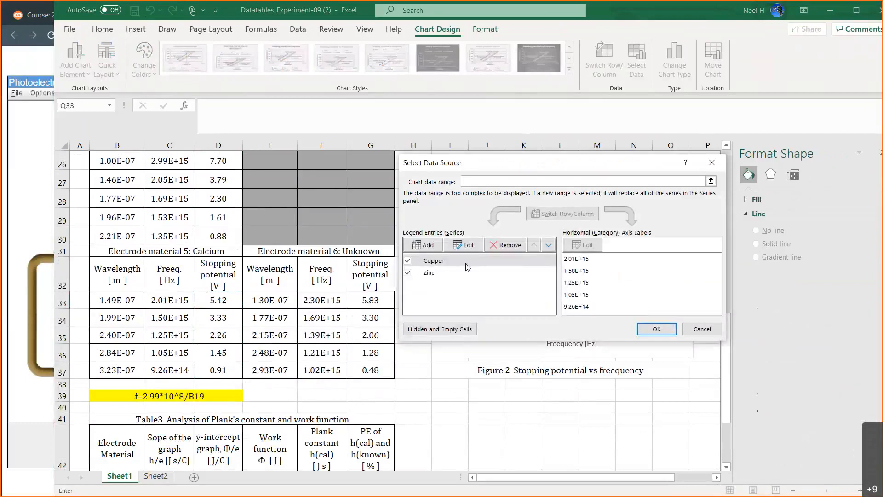
click(431, 274)
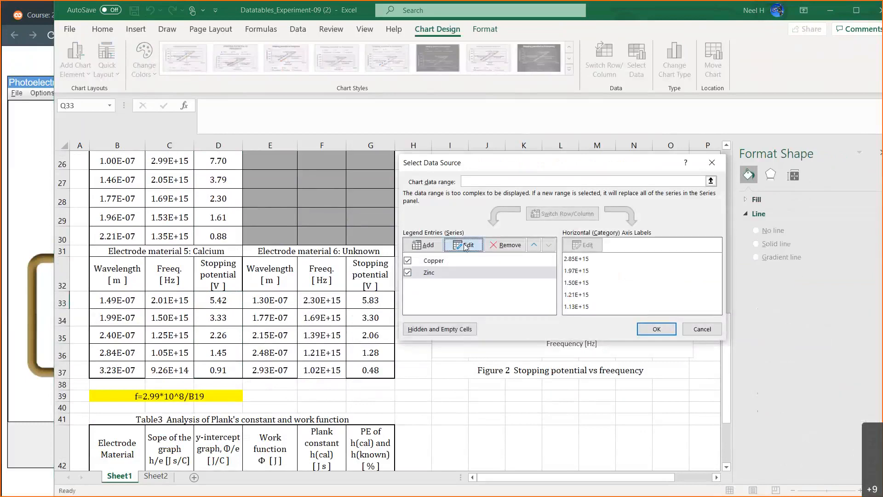
click(466, 245)
key(BackSpace)
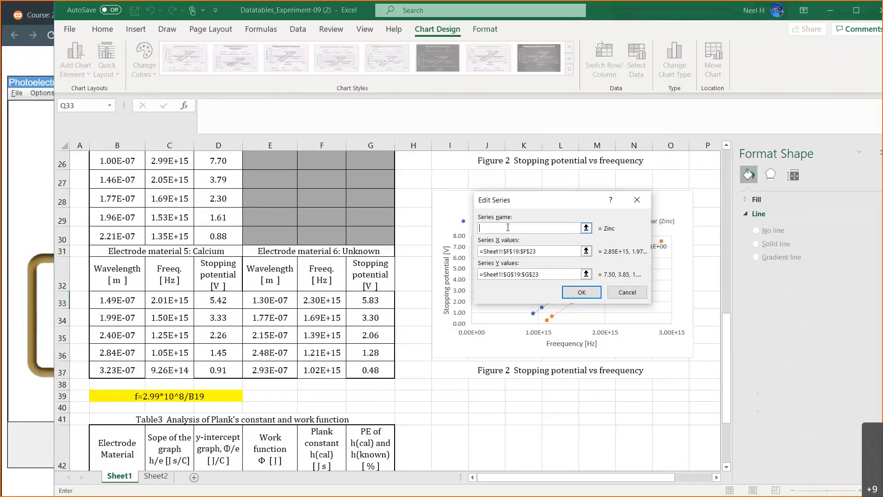
text(Unknown)
key(Tab)
Set the Unknown series' X values to the Unknown material's frequencies in F33:F37.
key(BackSpace)
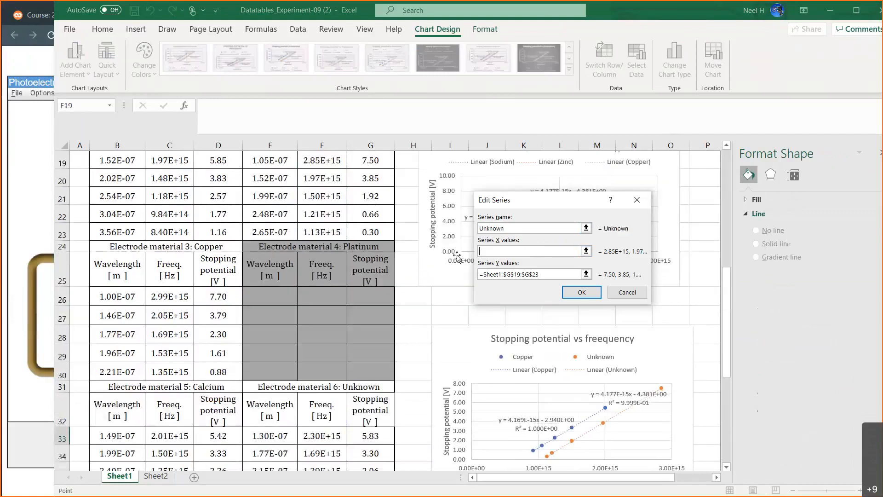
scroll(328, 279, down, 3)
drag(329, 279, 348, 352)
Set the Unknown series' Y values to the stopping potentials in G33:G37 and apply the data source changes.
click(545, 276)
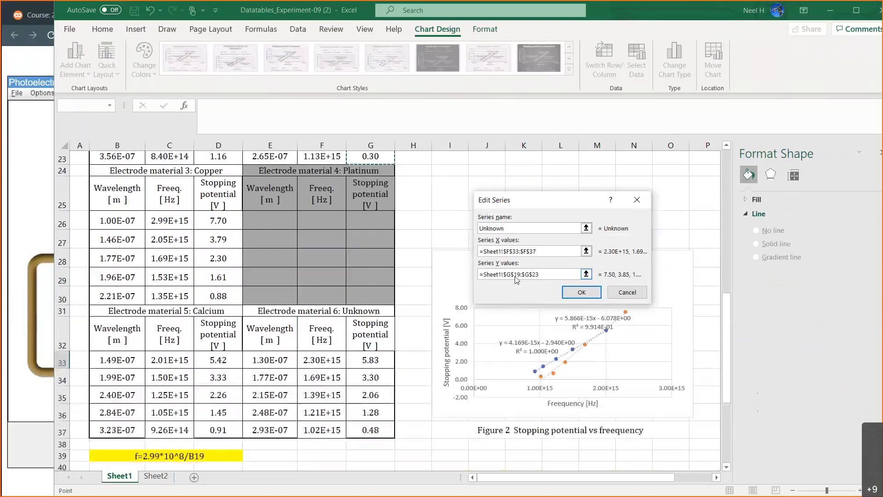
drag(538, 274, 479, 274)
key(BackSpace)
scroll(371, 370, down, 2)
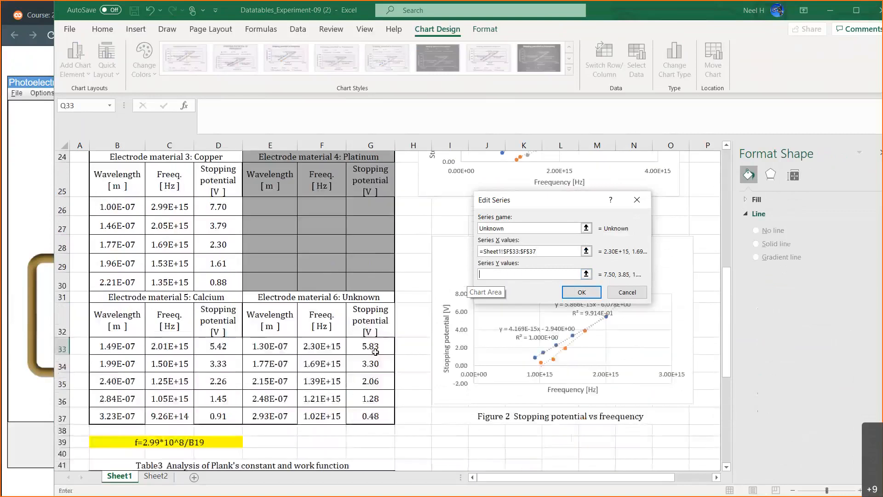
drag(371, 345, 375, 411)
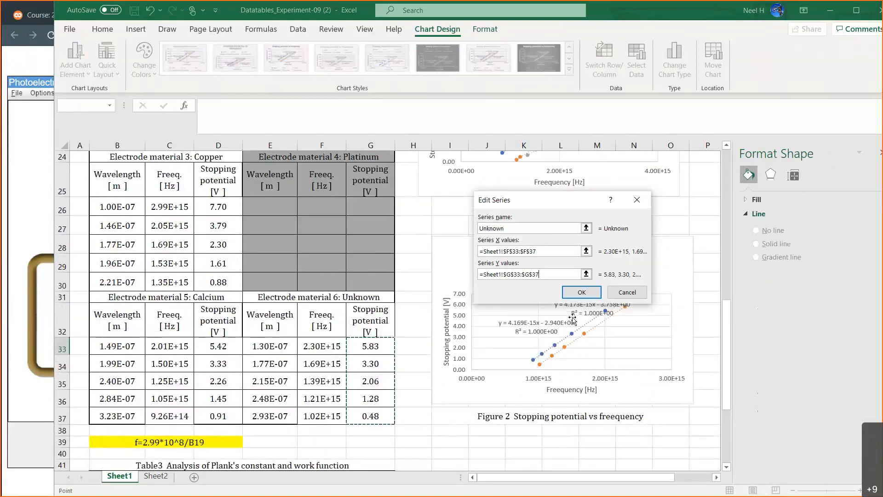
click(581, 292)
click(662, 331)
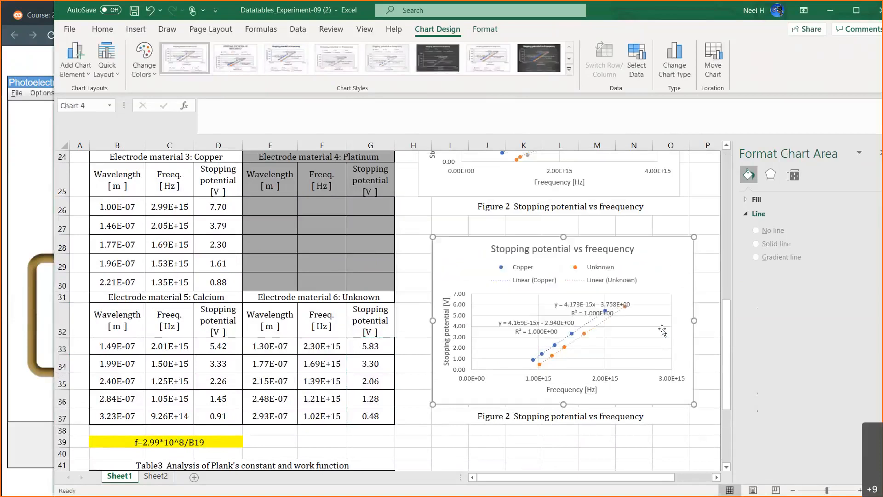
Move the Unknown trendline's equation label into the empty plot area below and right of the two trendlines.
drag(575, 306, 617, 336)
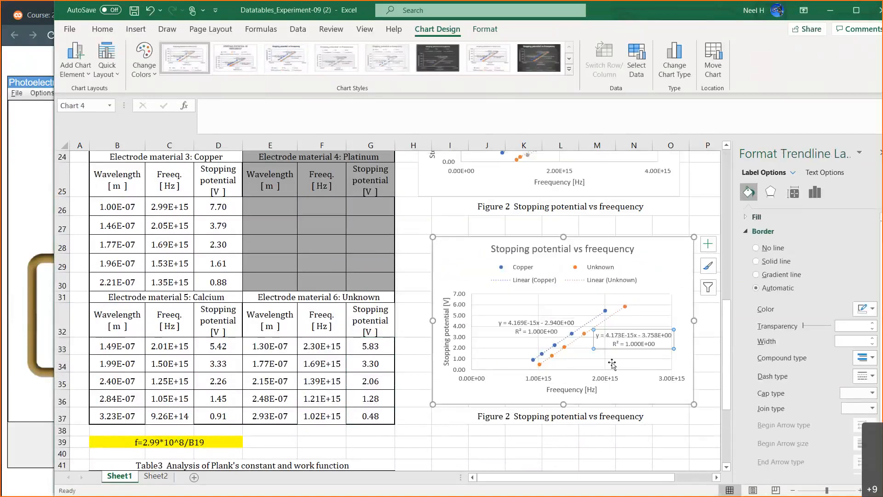
drag(616, 350, 606, 359)
click(671, 442)
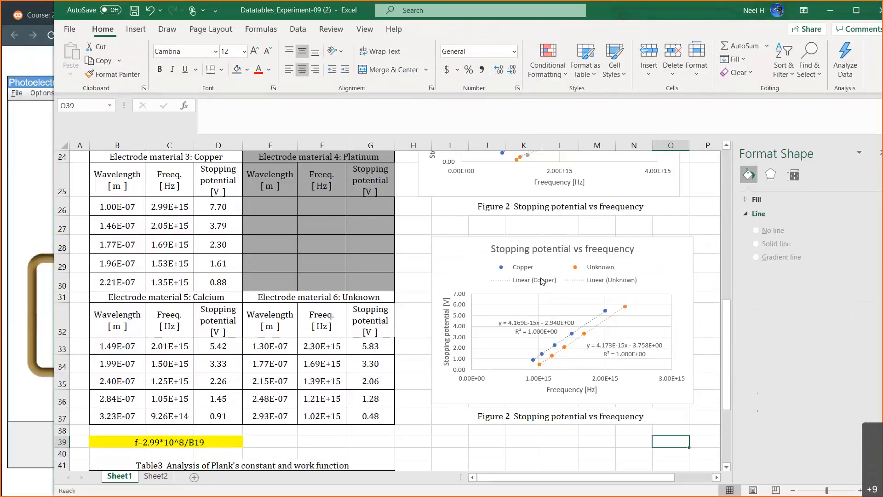
Change the figure number to 3 in the caption below the copied chart in I37.
scroll(536, 274, up, 3)
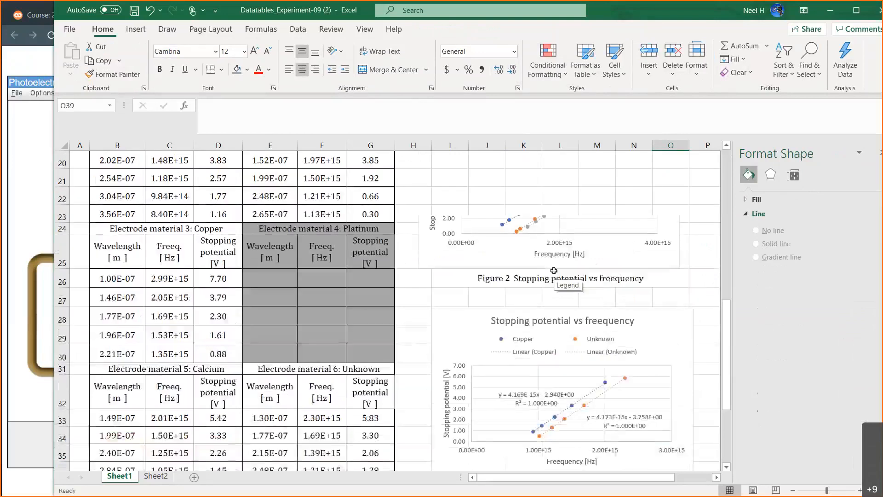
scroll(552, 274, down, 2)
scroll(554, 273, down, 1)
click(503, 370)
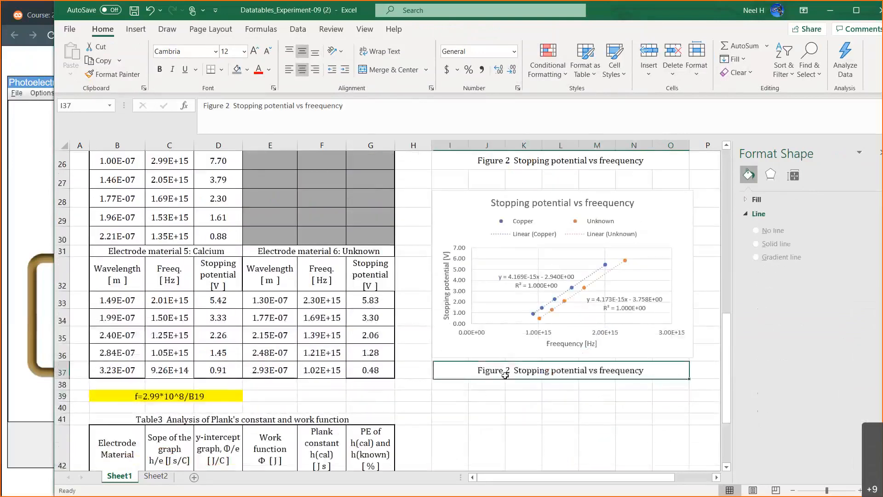
click(228, 107)
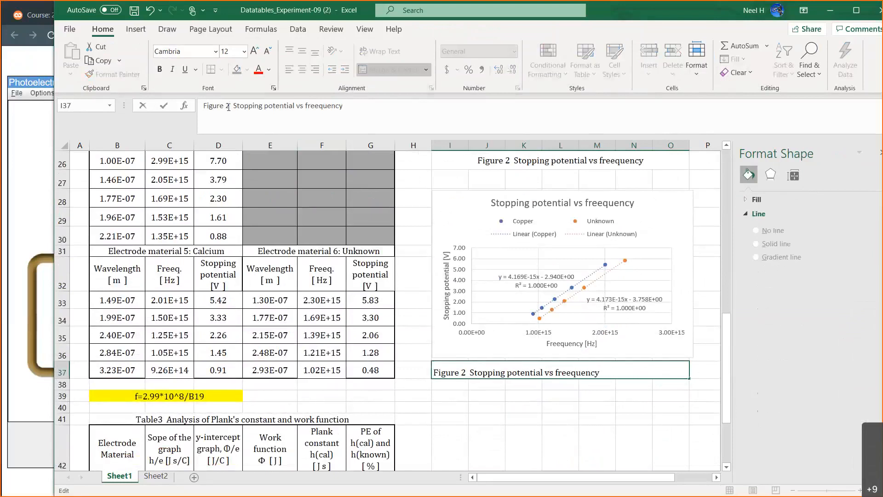
text(3)
key(Return)
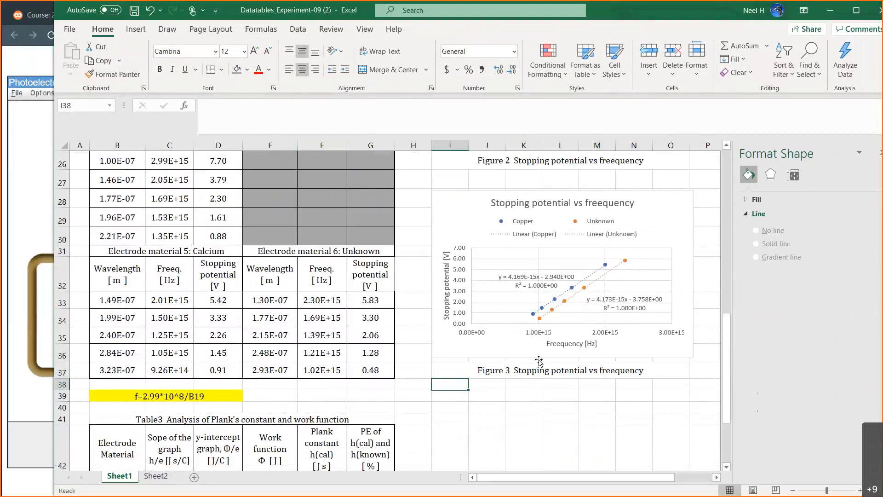
Enter the Calcium slope in C47 of Table 3 as =4.169*10^-15.
scroll(539, 360, down, 2)
scroll(539, 359, down, 2)
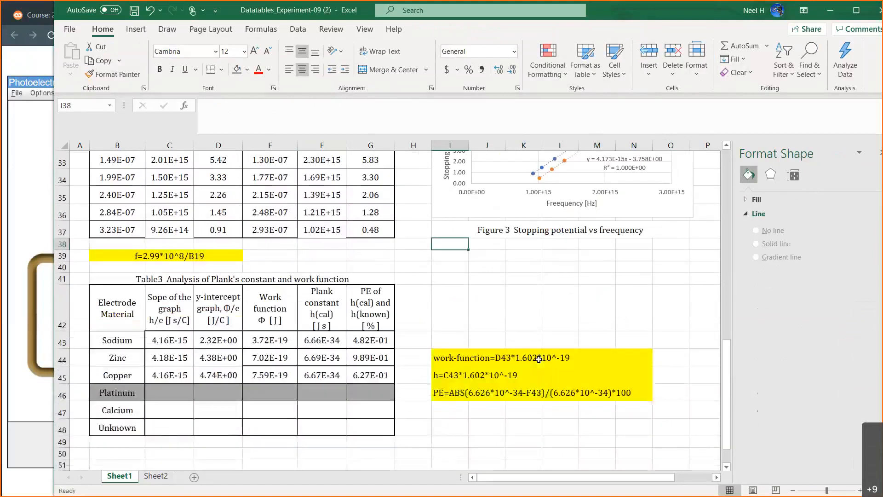
click(184, 340)
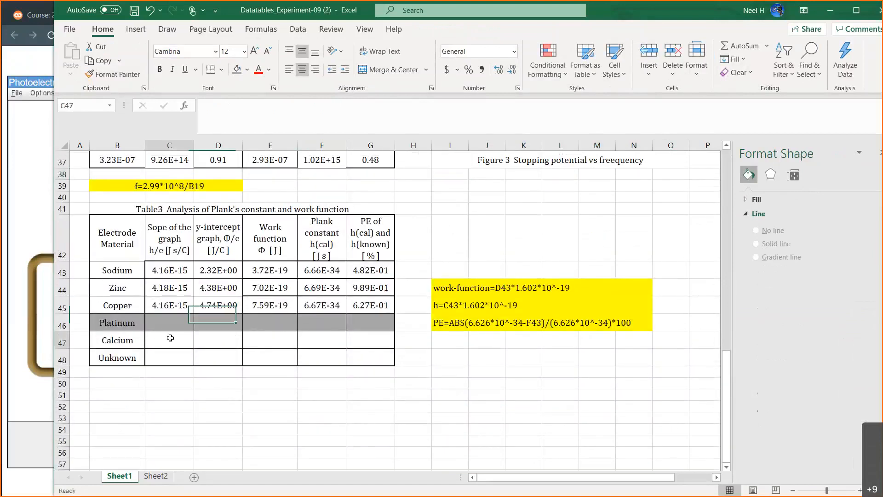
scroll(267, 386, up, 4)
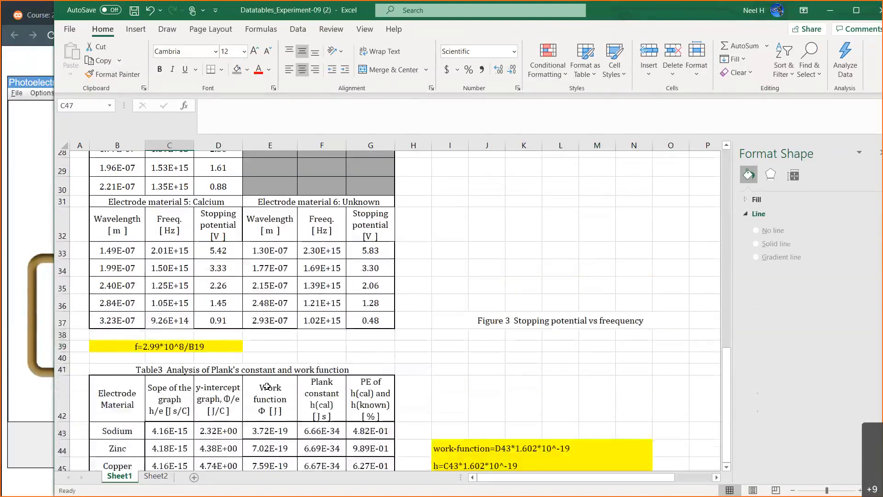
scroll(267, 385, down, 1)
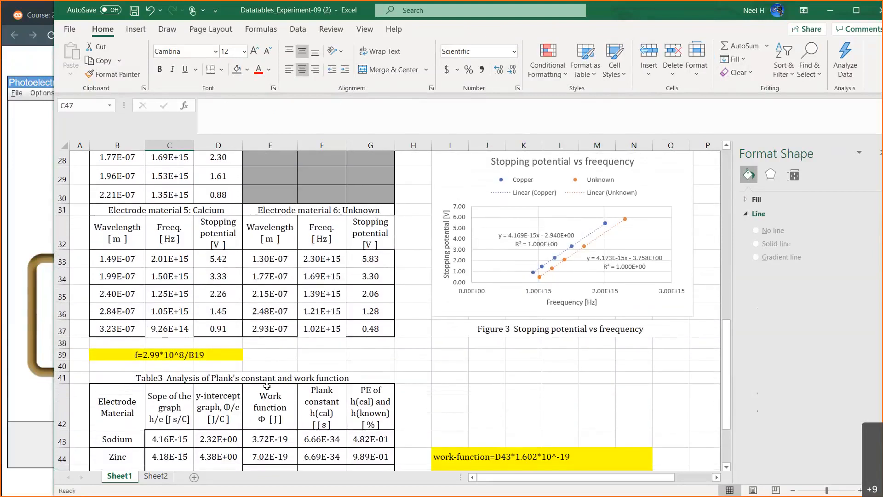
scroll(267, 386, down, 3)
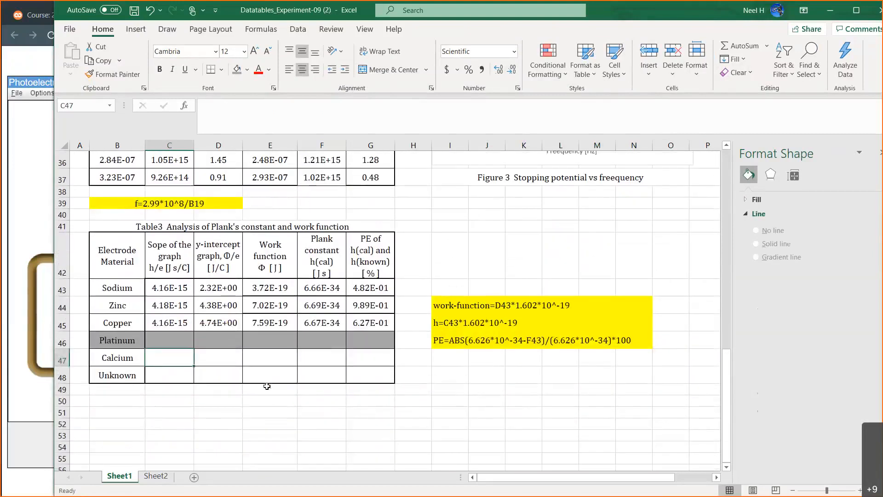
text(=4.1)
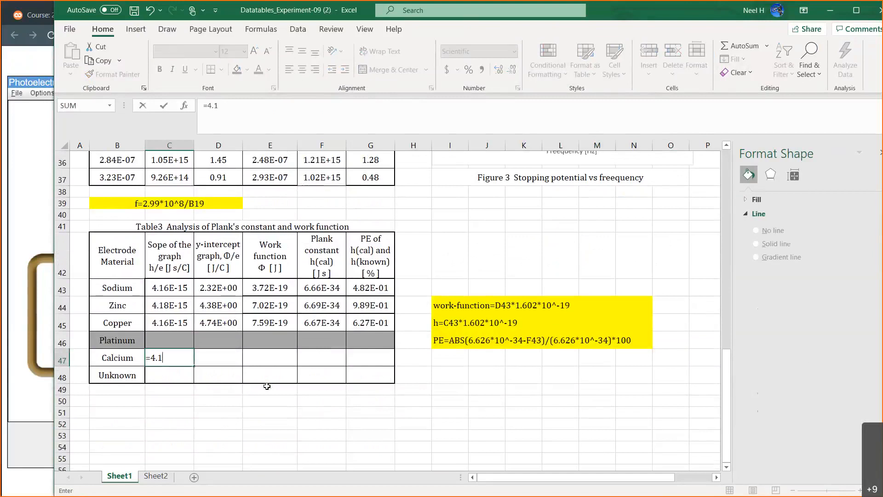
text(69*10^-15)
key(Tab)
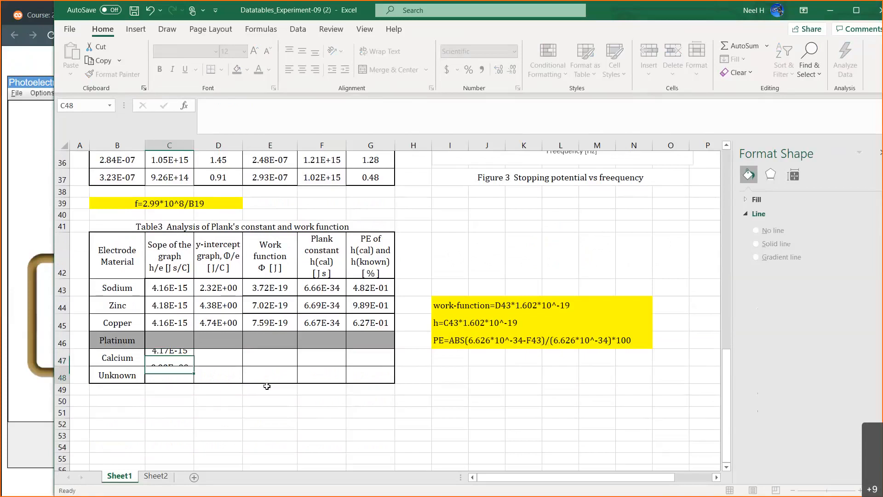
Read Calcium's y-intercept from the Figure 3 chart and enter it in D47 as 2.94.
scroll(433, 365, up, 6)
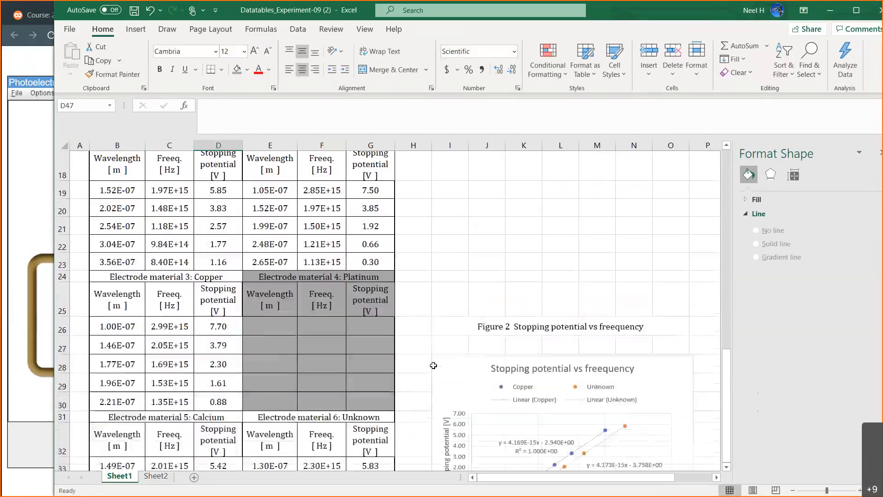
scroll(433, 366, down, 1)
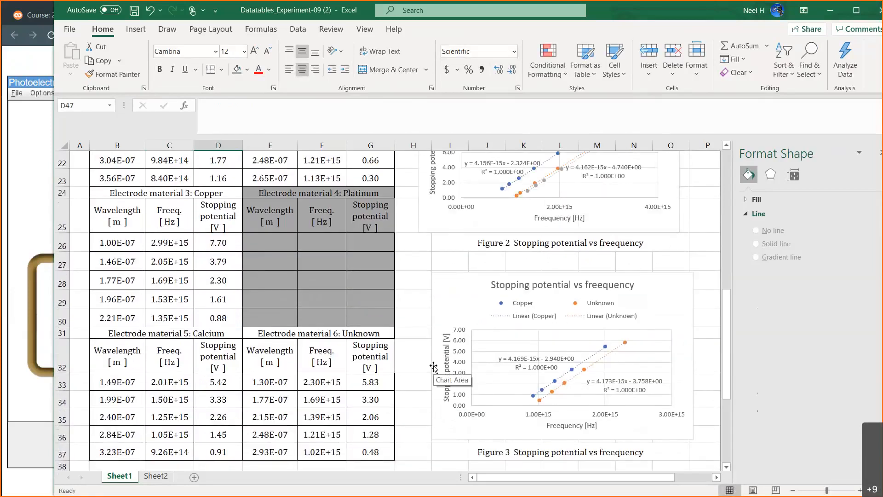
scroll(433, 366, down, 4)
scroll(433, 365, down, 1)
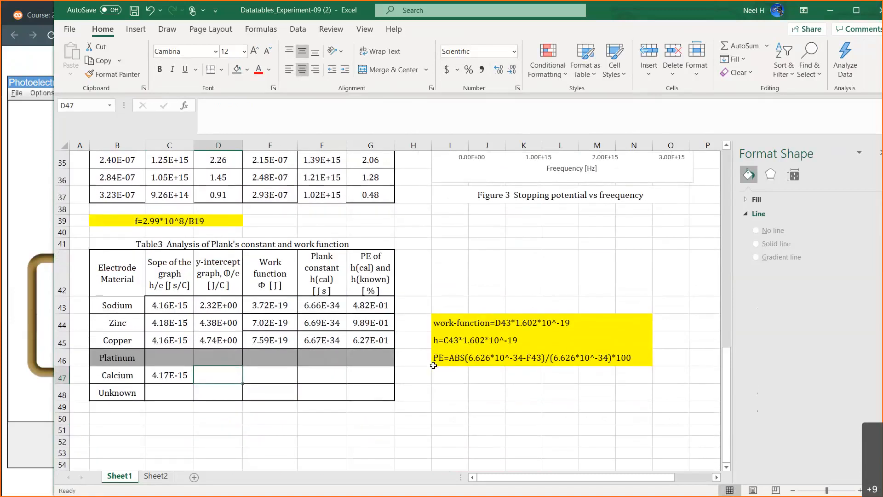
text(2.94)
key(Return)
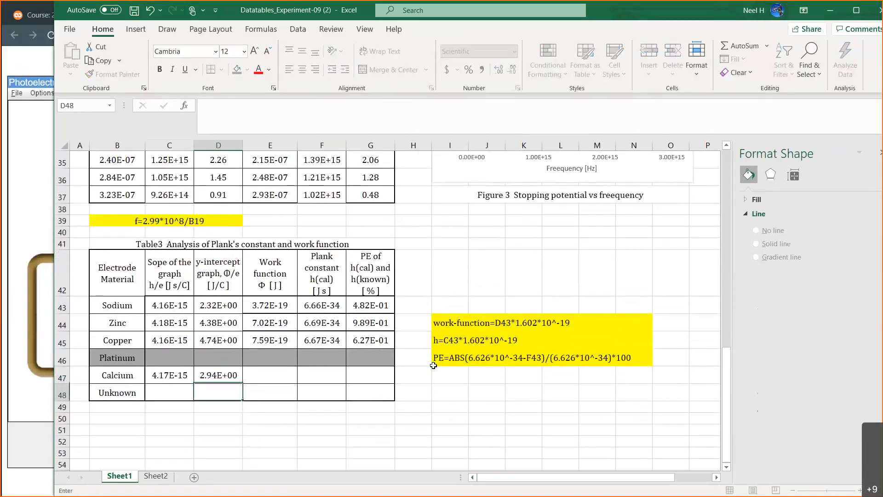
Fill Copper's work function, Planck constant and percent error formulas down through Calcium, and clear the contents of Platinum's E46:G46.
drag(277, 337, 387, 380)
drag(271, 357, 370, 357)
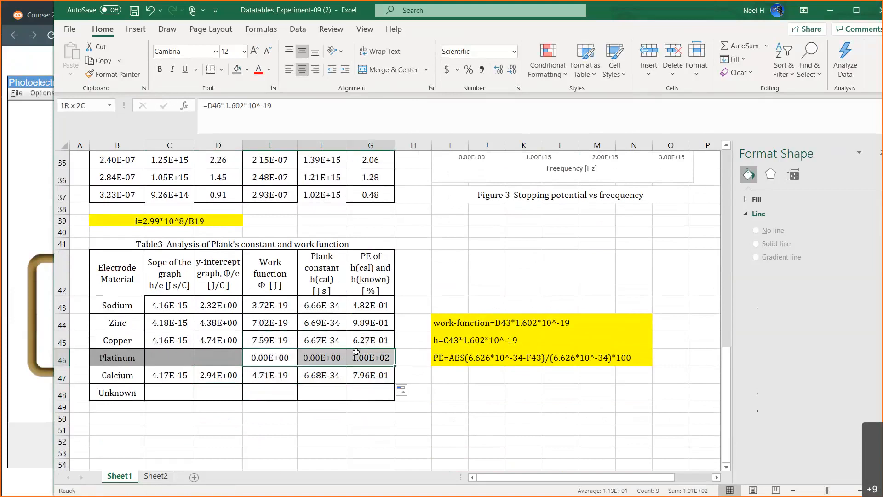
key(Delete)
click(440, 405)
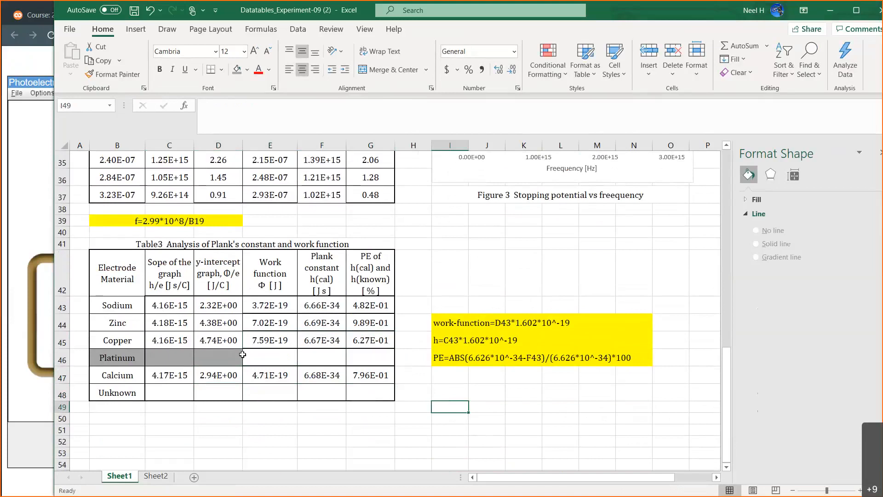
Shade Platinum's empty cells E46:G46 in Table 3 with the same grey fill as the rest of the row.
drag(257, 355, 387, 356)
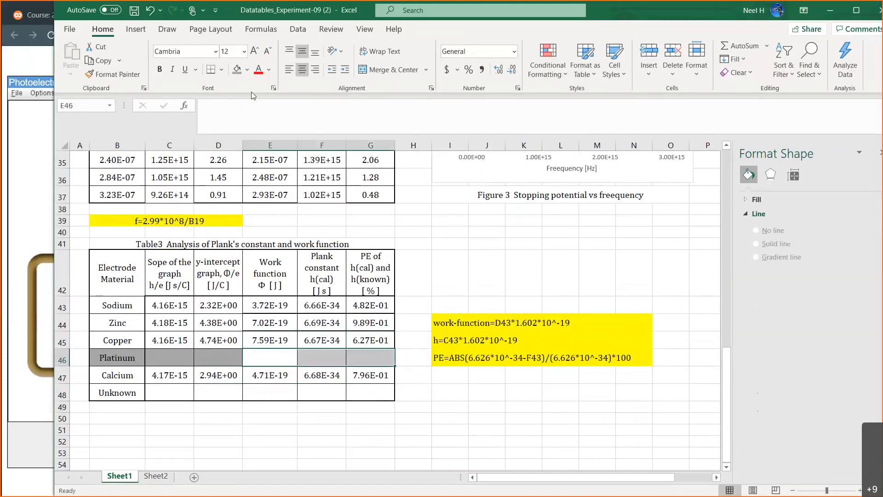
click(236, 69)
click(434, 409)
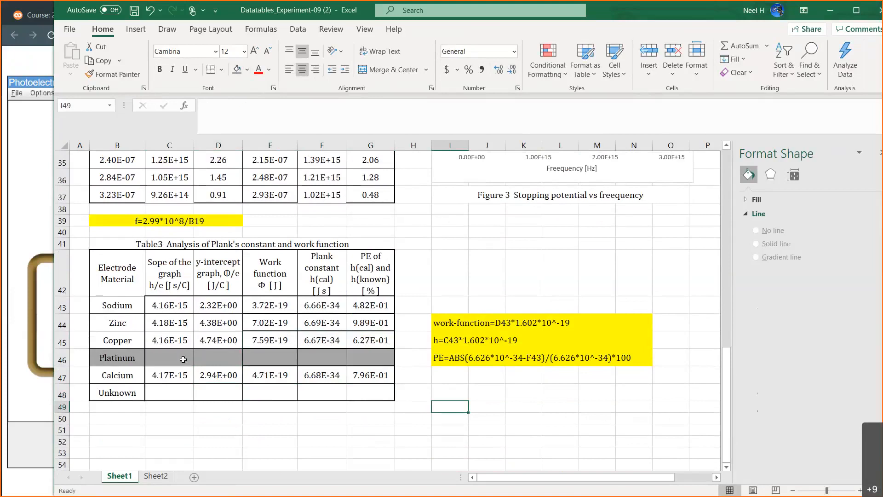
click(323, 374)
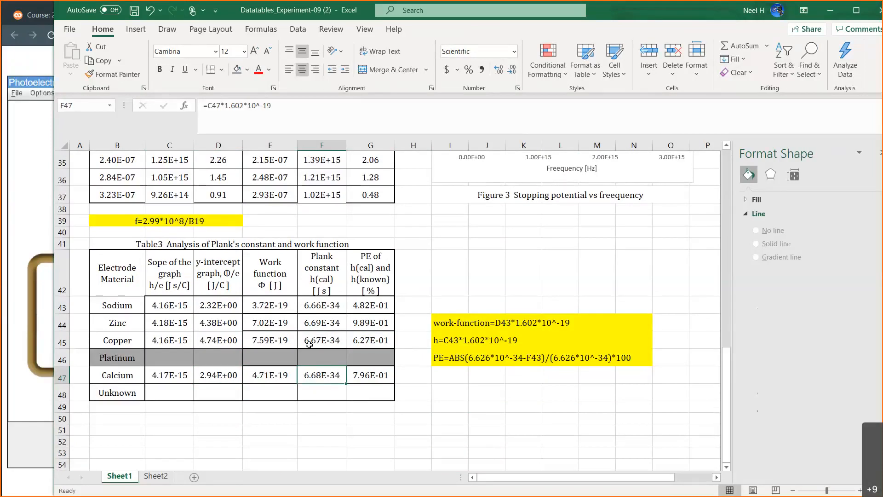
click(270, 380)
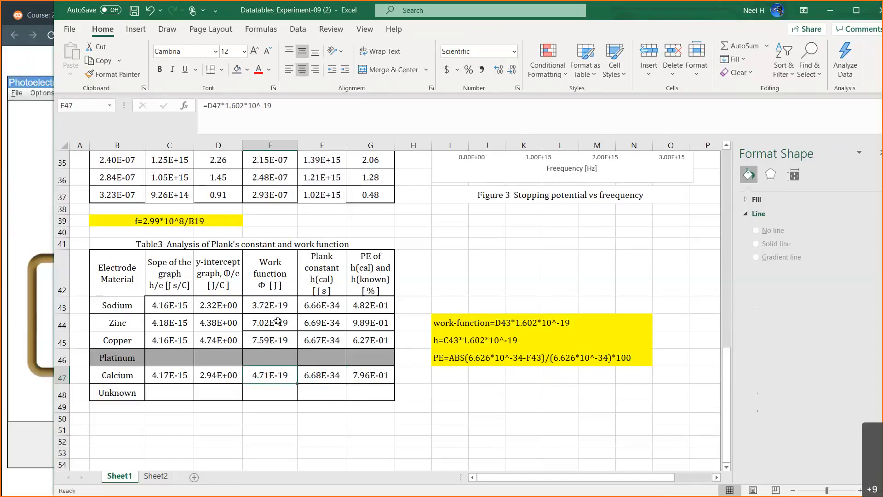
Read the Unknown trendline's slope from the Figure 3 chart and enter it in C48 as =4.173*10^-15.
click(168, 396)
scroll(384, 413, up, 2)
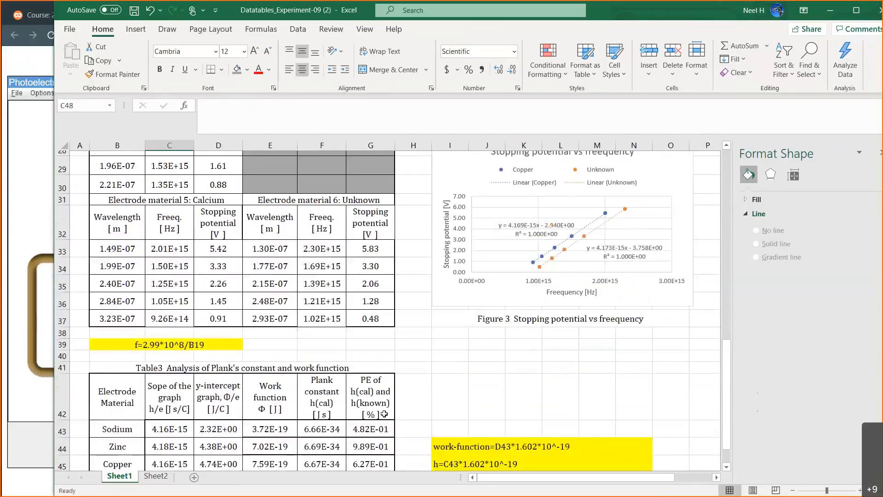
scroll(384, 413, down, 1)
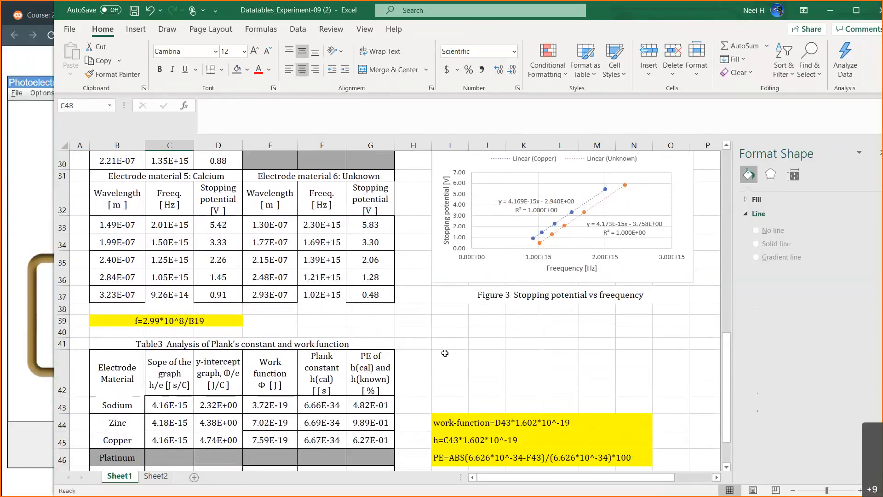
scroll(445, 352, down, 2)
text(=4.173*10)
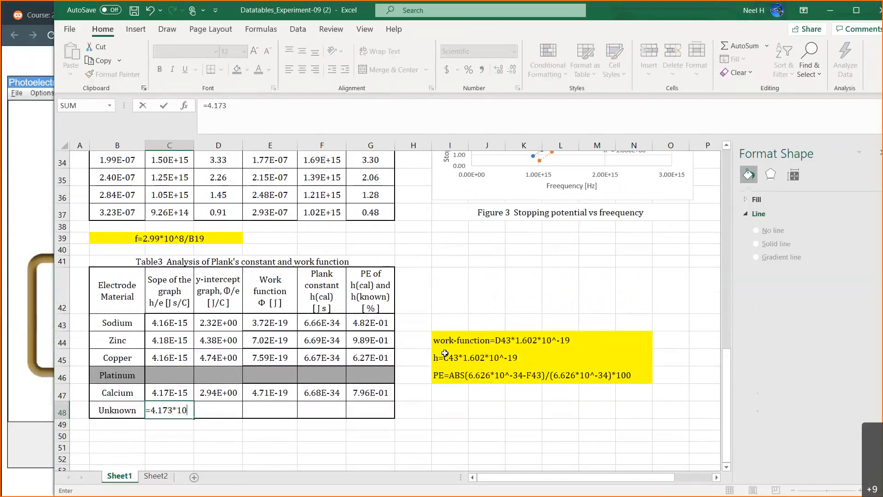
text(%-15)
key(Return)
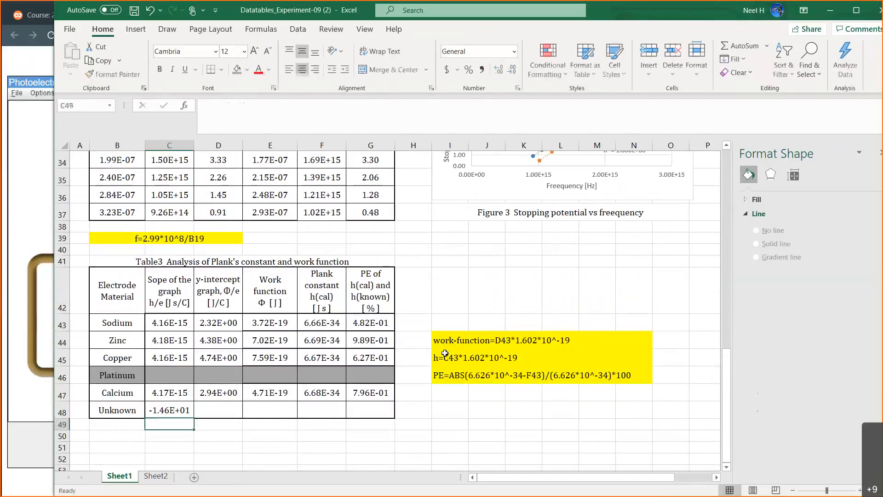
click(171, 408)
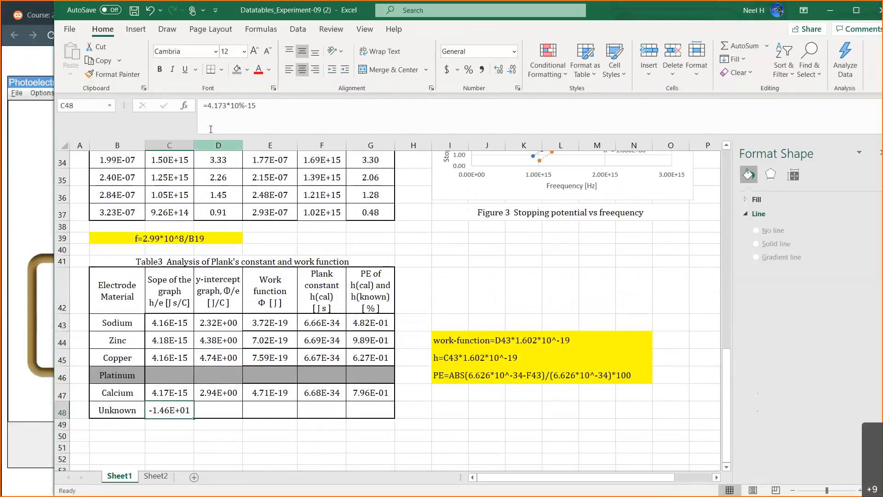
click(245, 107)
key(BackSpace)
text(^)
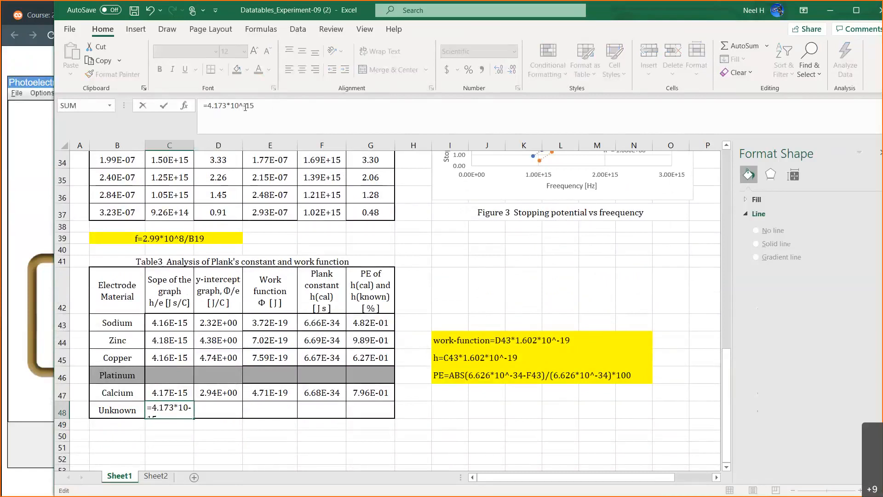
key(Return)
Enter the Unknown y-intercept from the Figure 3 chart in D48 as 3.758, and fill Calcium's formulas in E47:G47 down to row 48.
click(218, 409)
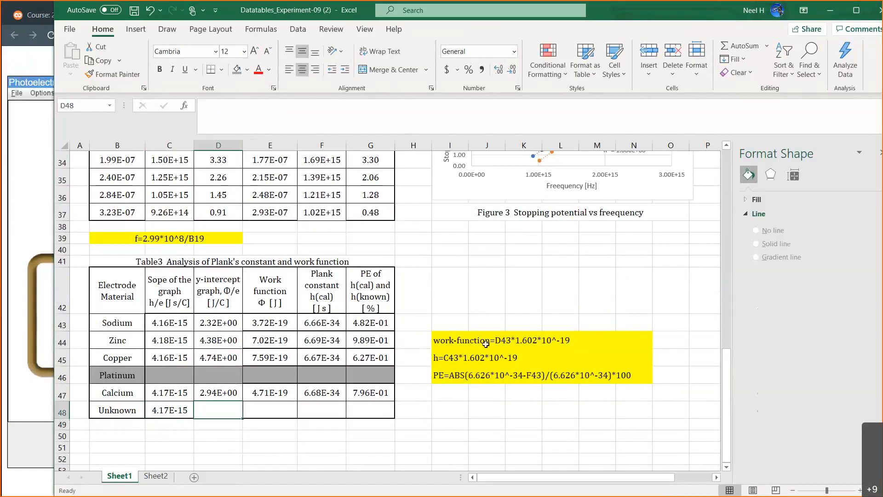
scroll(486, 344, up, 2)
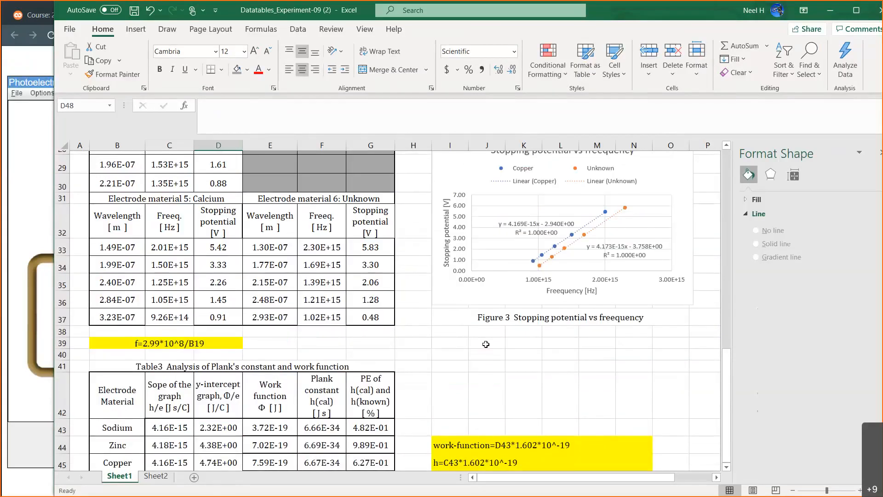
scroll(485, 344, down, 3)
text(3)
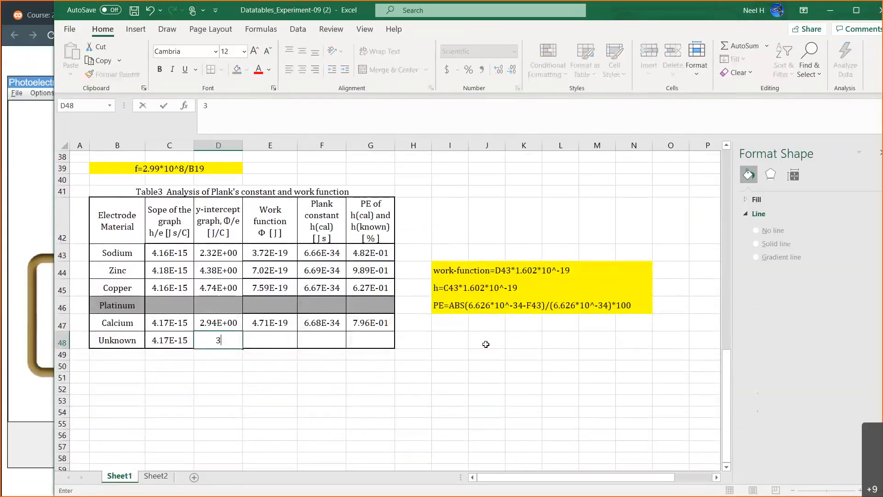
text(.75)
key(BackSpace)
text(758)
key(Return)
drag(325, 322, 394, 344)
click(368, 401)
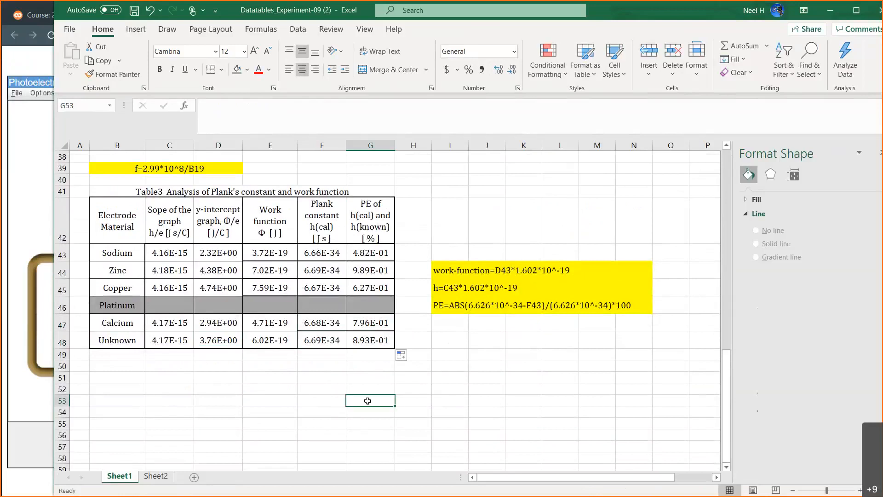
Examine the work function values and formulas for each electrode material in E43:E48 of Table 3.
click(273, 341)
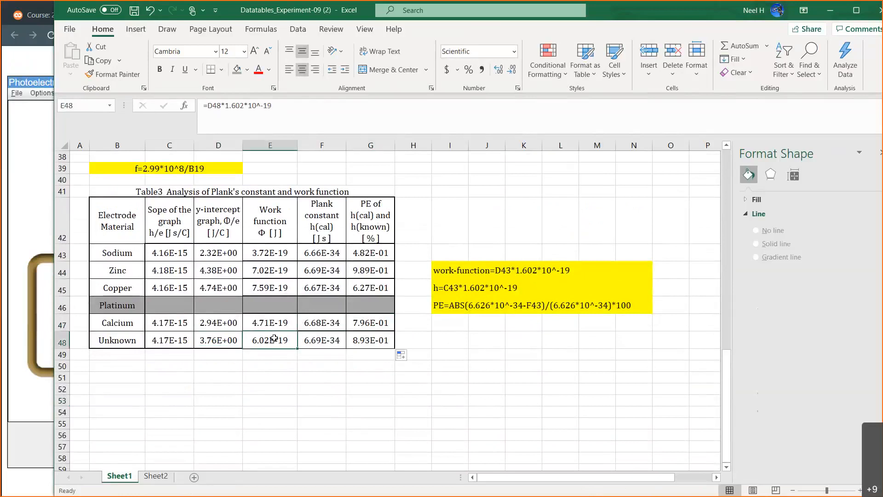
click(275, 321)
click(275, 289)
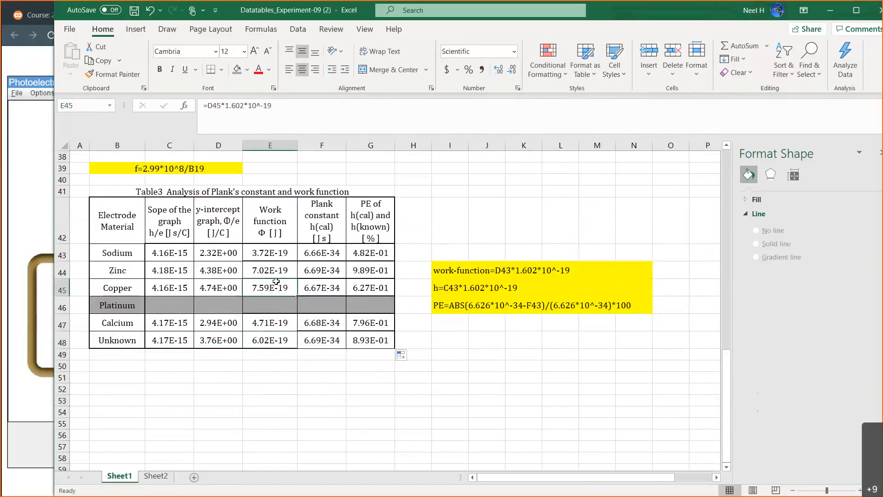
click(276, 270)
click(283, 252)
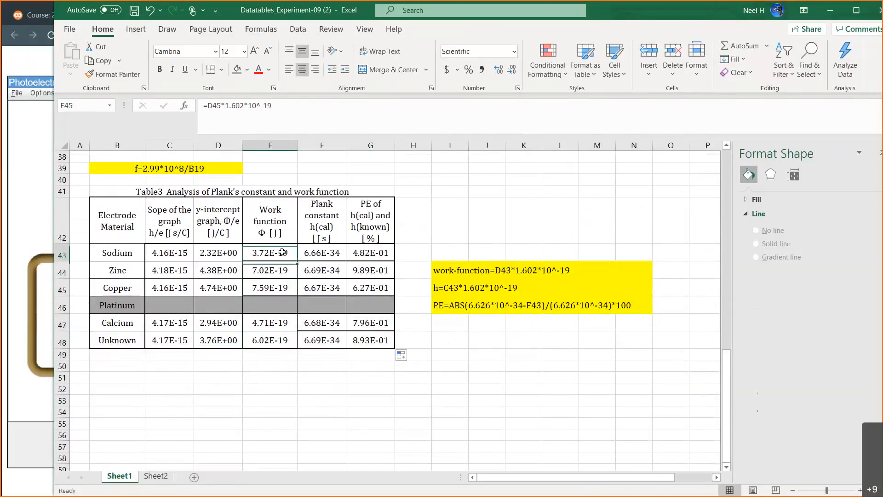
click(264, 272)
click(266, 288)
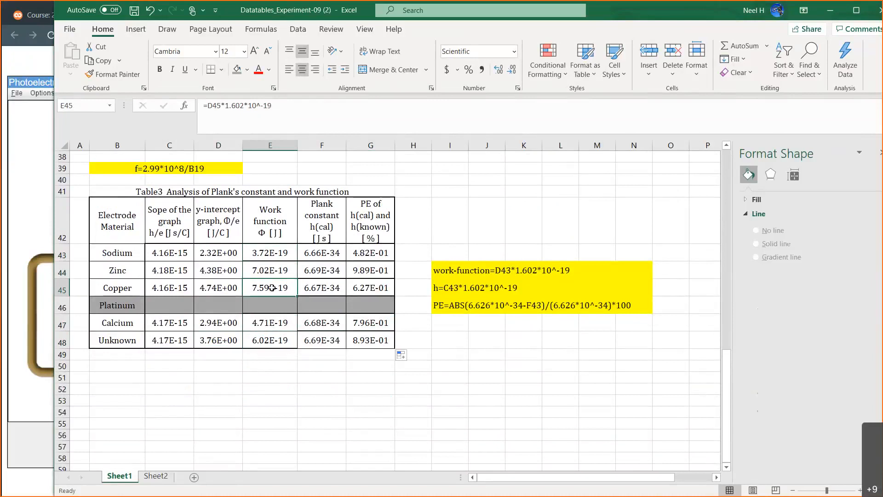
click(273, 341)
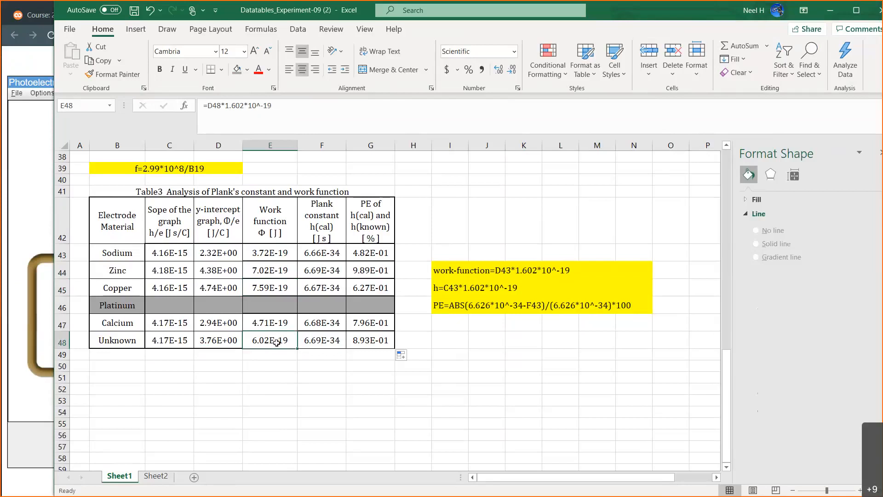
click(274, 226)
drag(273, 226, 271, 339)
click(271, 339)
Close the Format Shape pane and move the Zinc trendline's equation label slightly upward in the Figure 2 chart.
scroll(337, 341, up, 1)
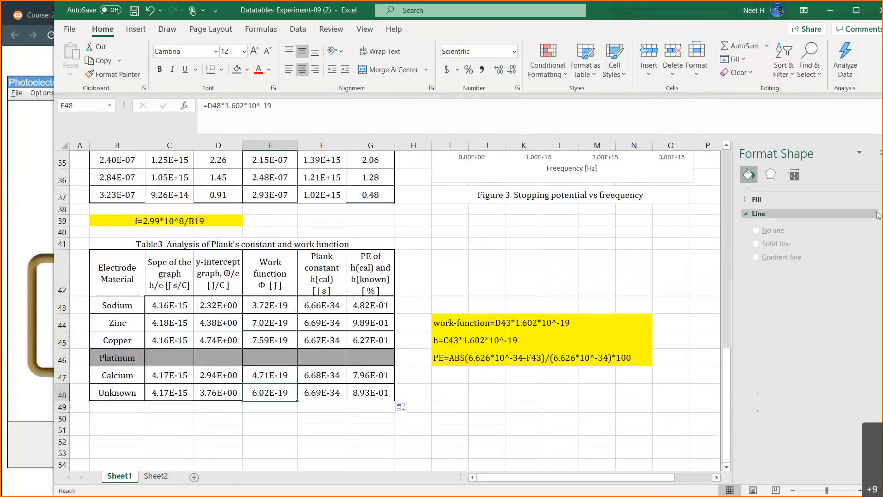
click(879, 154)
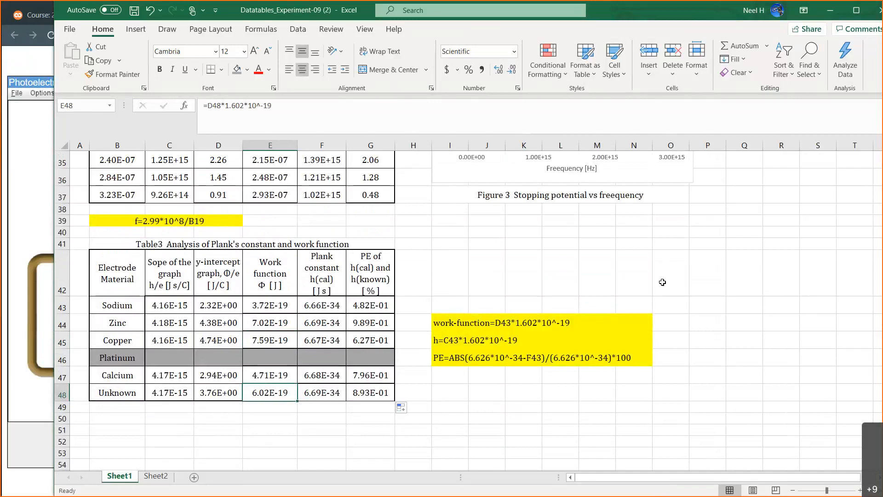
scroll(663, 282, up, 1)
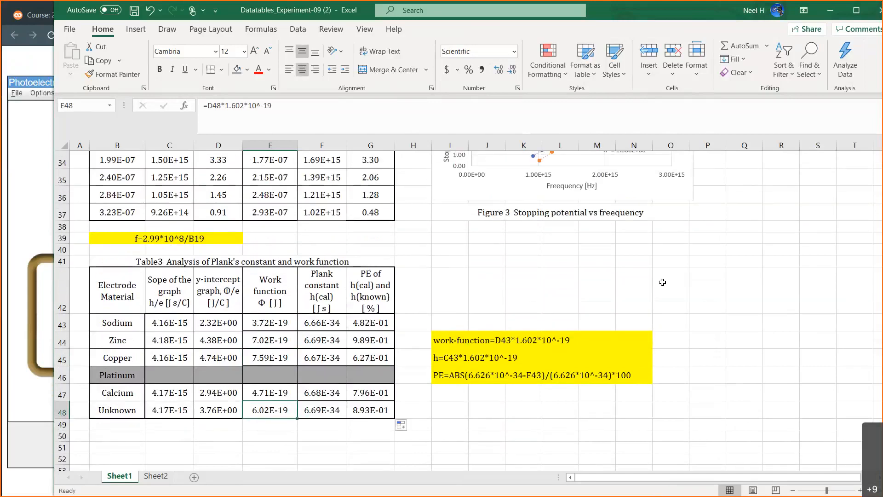
scroll(662, 282, up, 5)
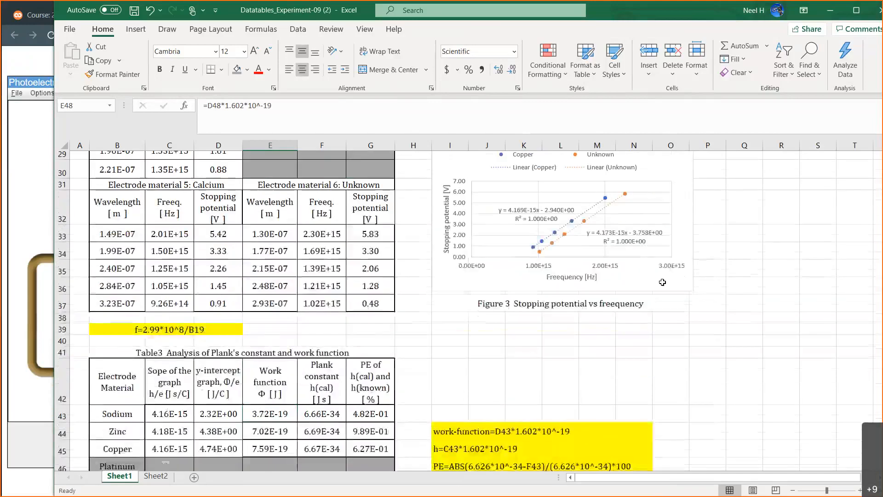
scroll(662, 282, up, 4)
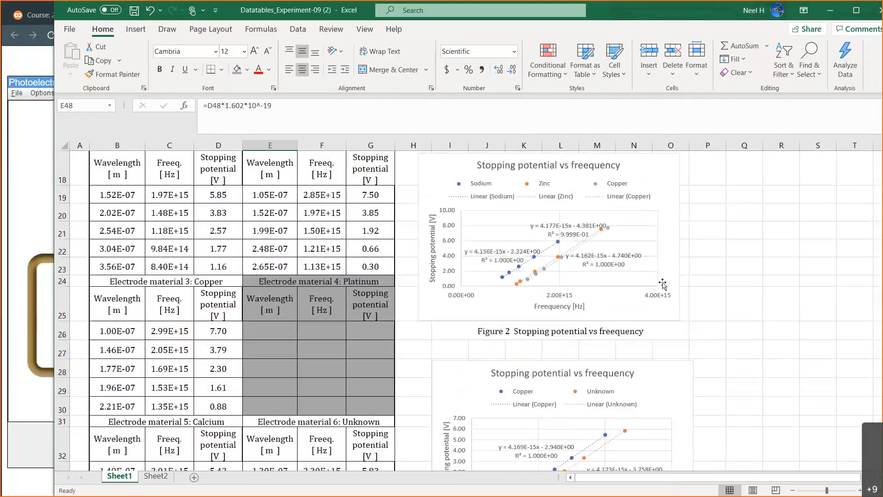
scroll(663, 281, up, 2)
scroll(662, 282, down, 5)
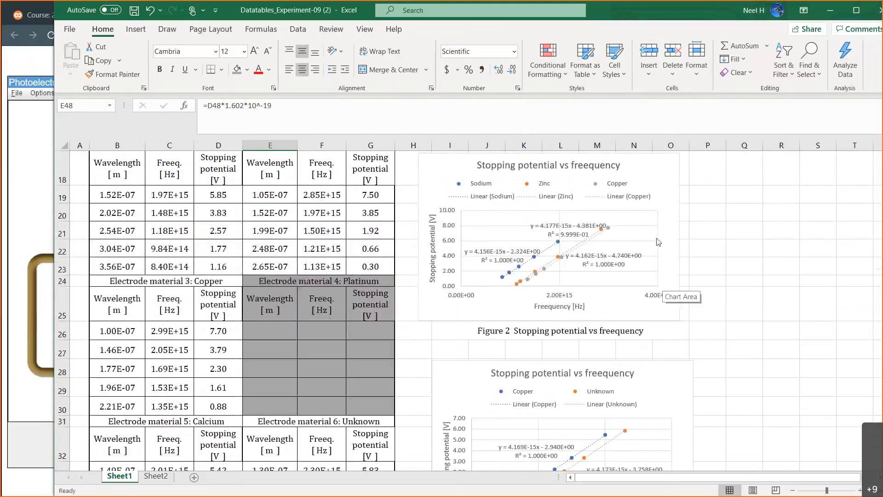
drag(579, 228, 579, 220)
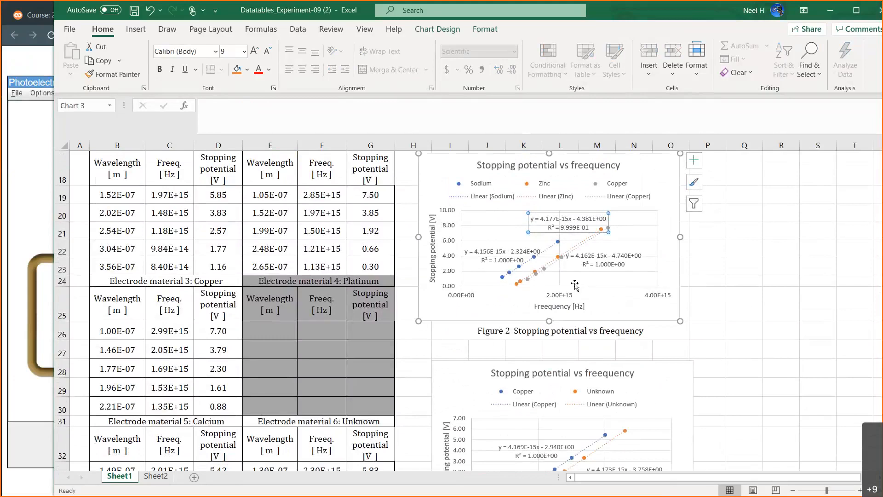
Shift the Figure 2 chart to the right so that it roughly lines up with the Figure 3 chart below it.
scroll(558, 366, down, 3)
scroll(558, 366, down, 1)
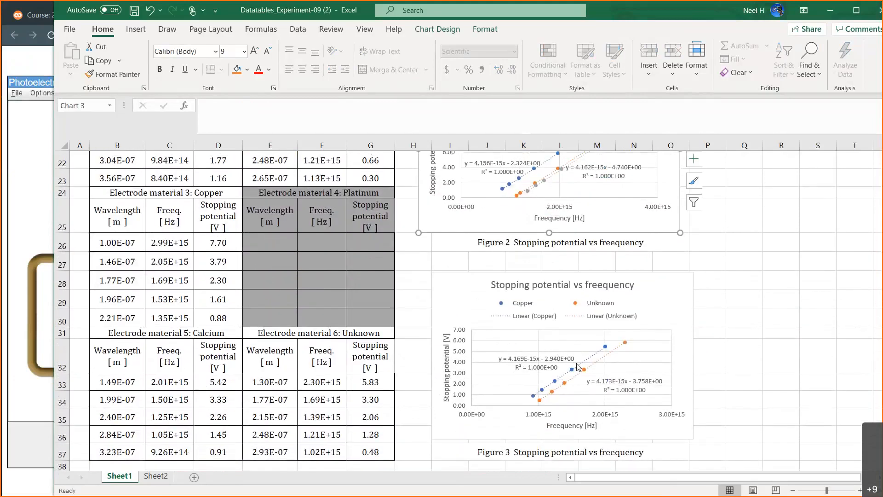
scroll(687, 344, up, 7)
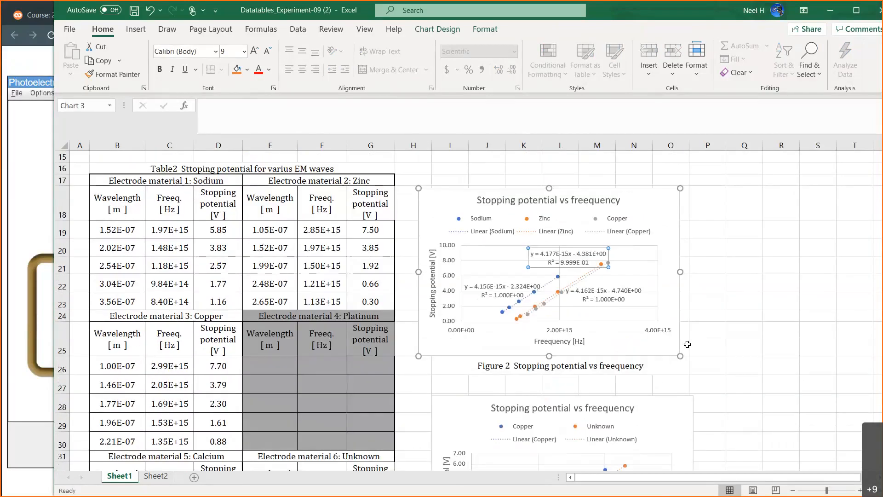
scroll(687, 344, up, 7)
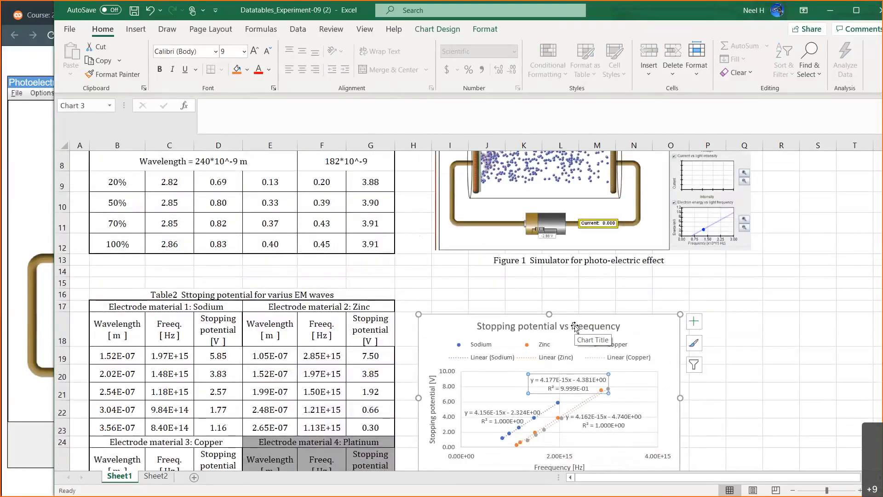
scroll(575, 326, down, 3)
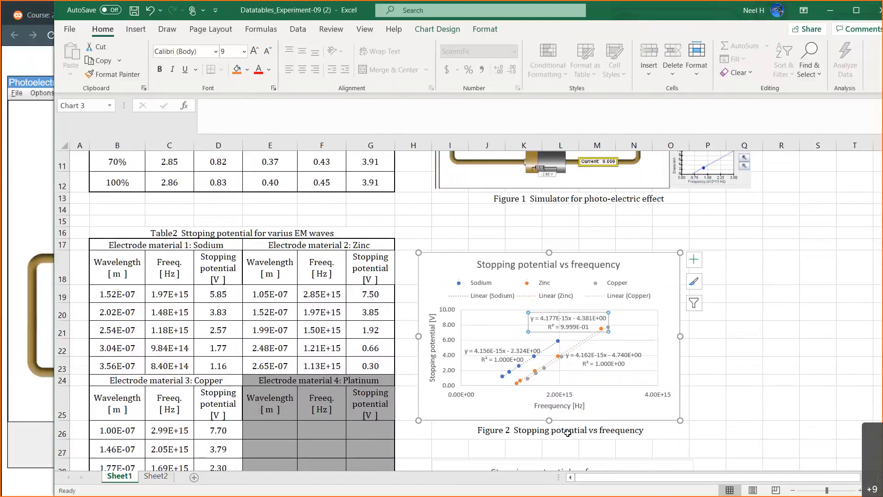
click(568, 432)
click(656, 269)
drag(656, 269, 673, 269)
scroll(674, 381, down, 3)
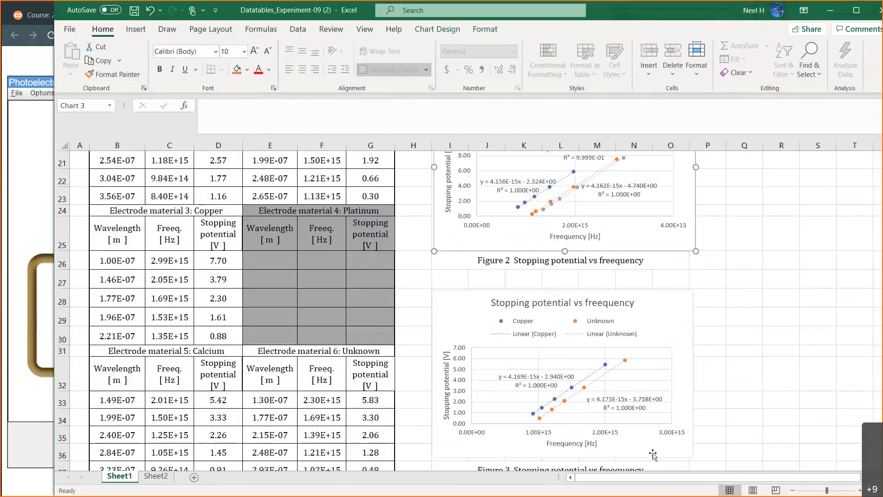
scroll(673, 381, down, 2)
click(670, 211)
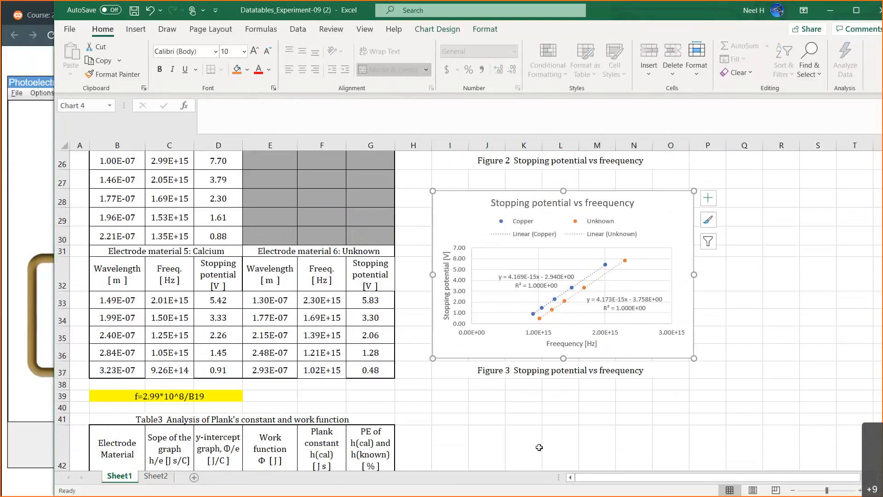
scroll(541, 450, up, 9)
scroll(540, 451, down, 3)
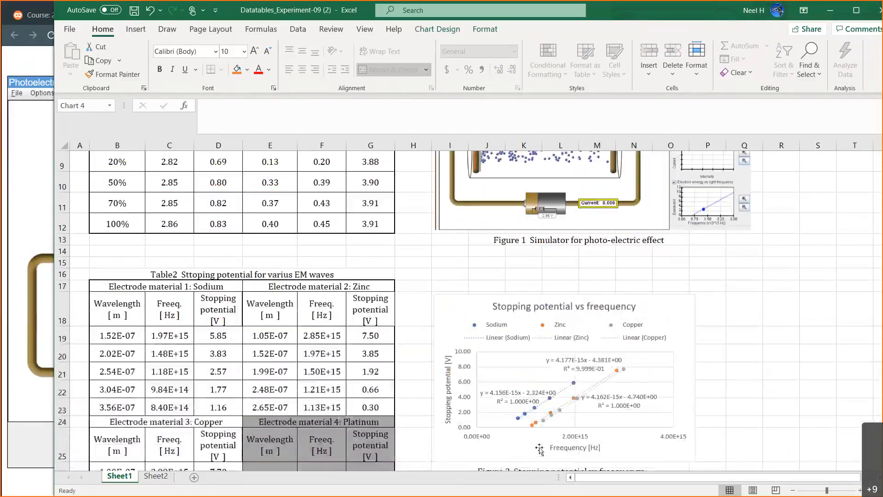
Review the stopping potential charts and the completed Table 3 with its formula notes, and raise the system volume.
scroll(561, 349, down, 4)
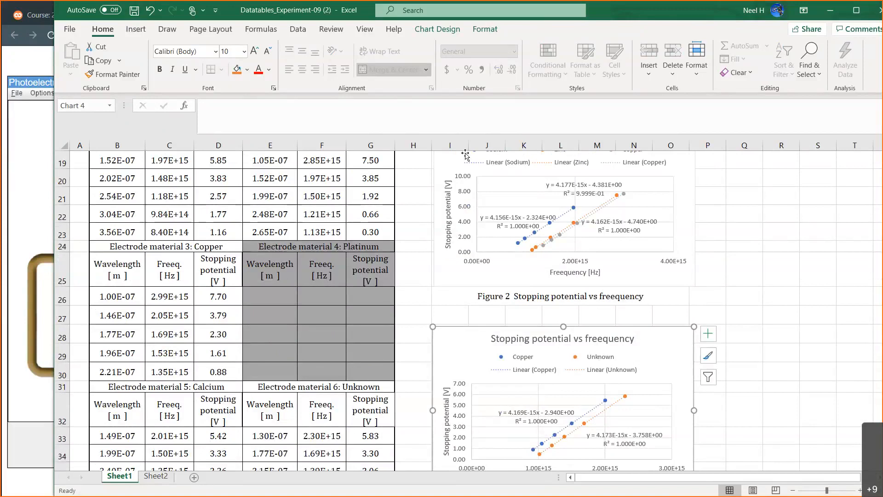
scroll(465, 155, down, 6)
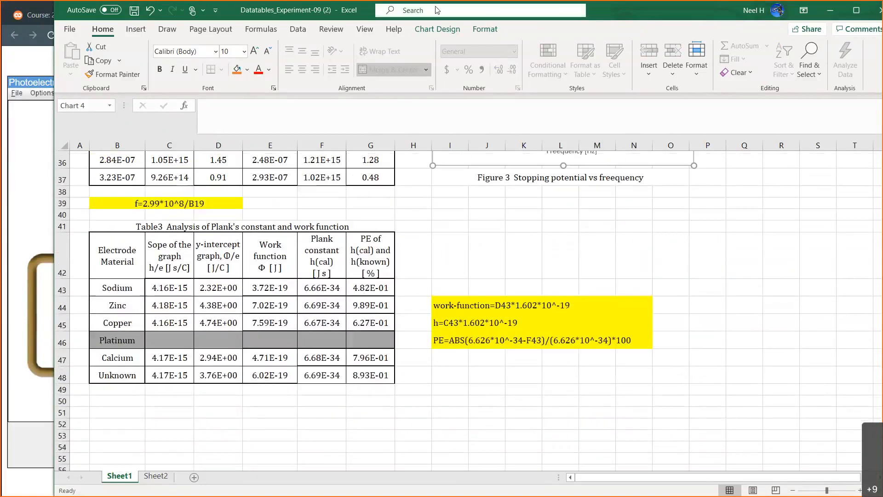
key(XF86AudioRaiseVolume)
key(XF86AudioRaiseVolume)
key(XF86AudioRaiseVolume)
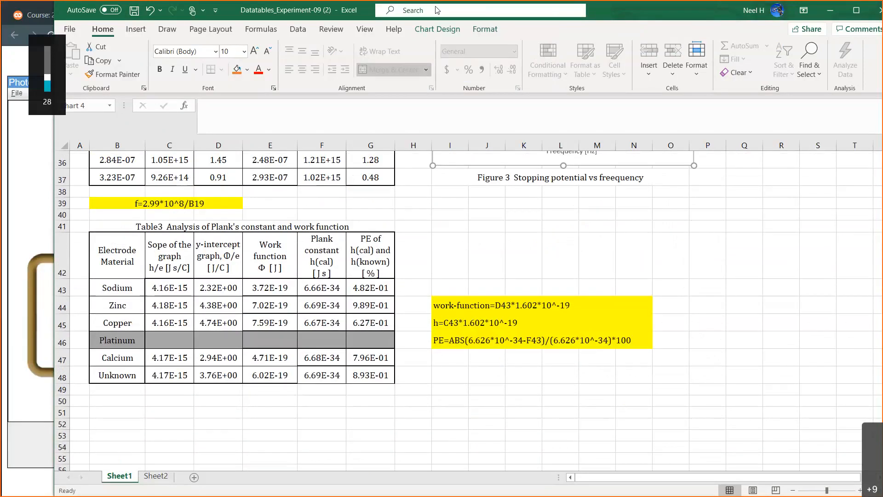
key(XF86AudioRaiseVolume)
scroll(363, 257, up, 2)
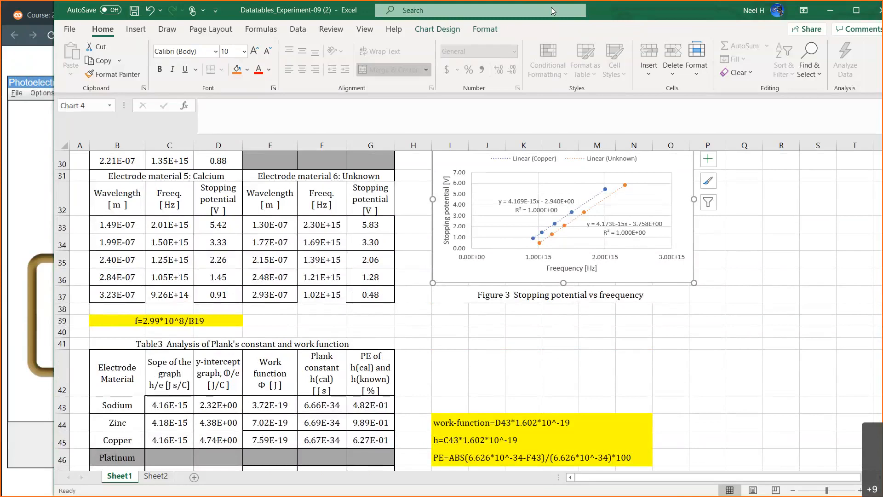
Shift the Excel window slightly downward, then switch to the browser window with the PhET Photoelectric Effect simulation and lower it too.
drag(551, 8, 551, 37)
click(493, 8)
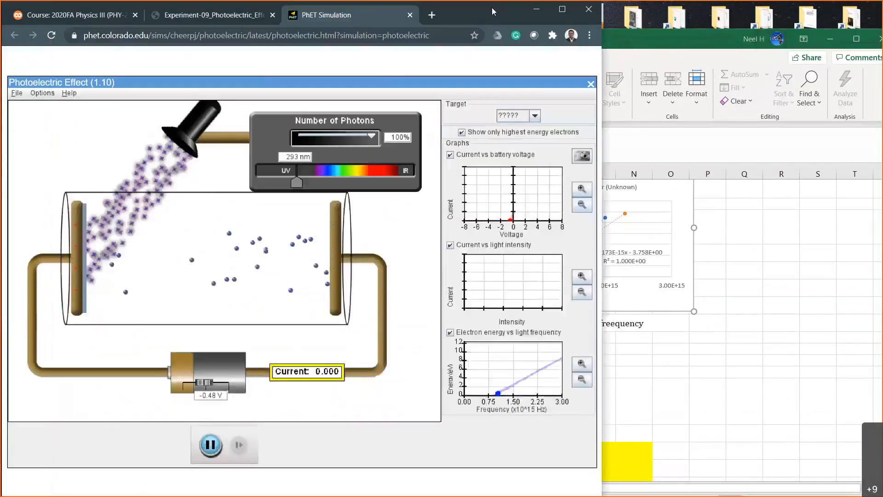
drag(492, 7, 495, 19)
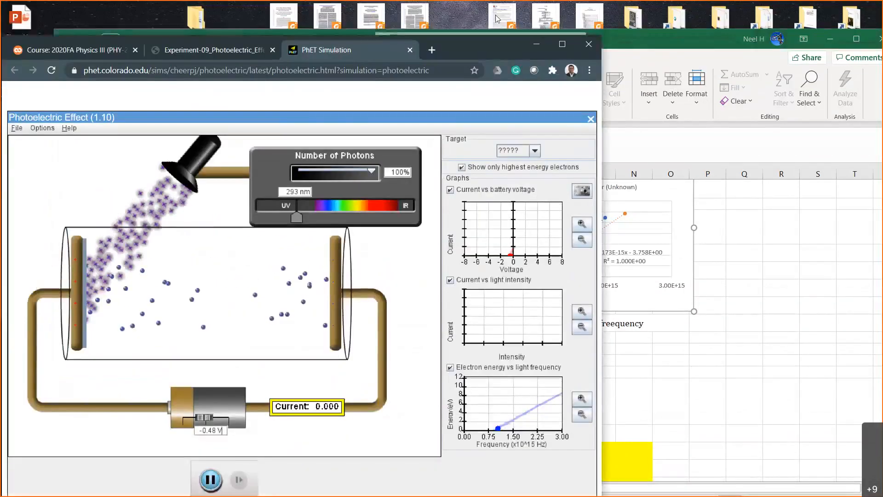